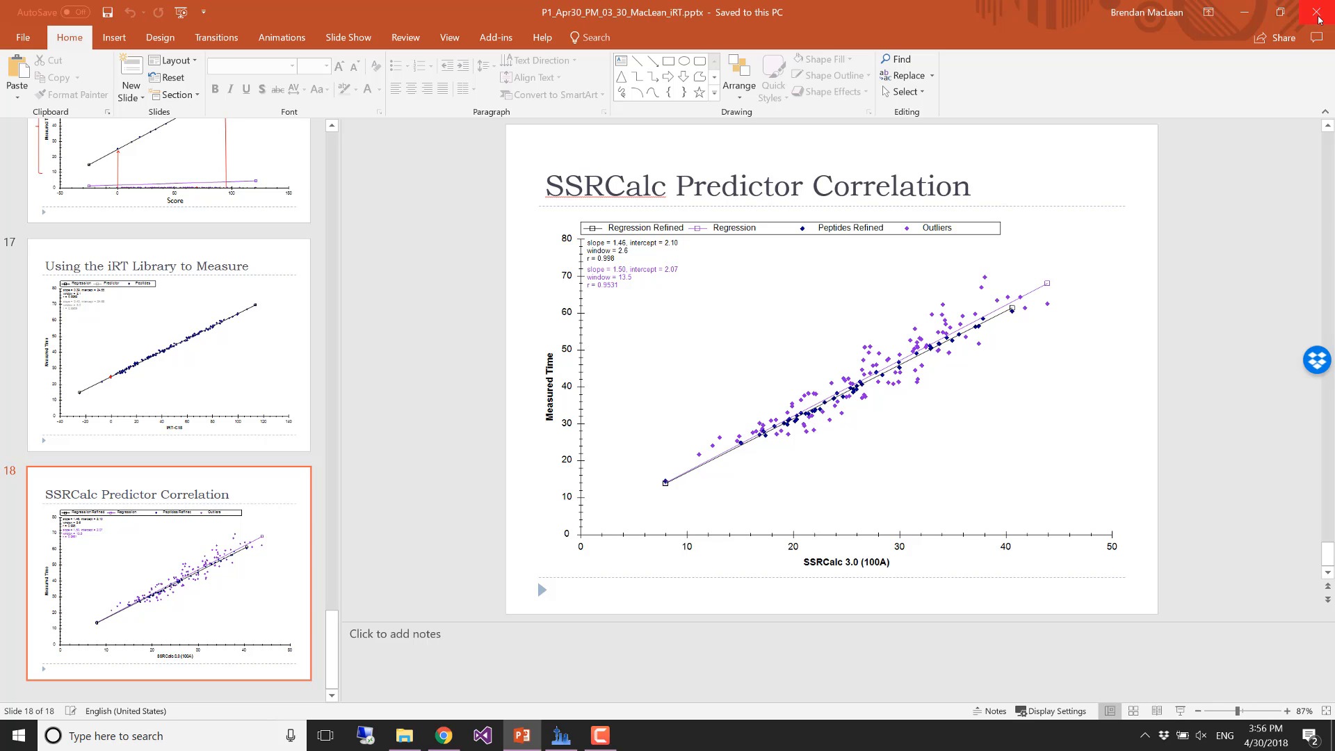
- Close the presentation, enlarge the file window and select the iRT folder in Data\Tutorials on the USB drive
left_click(1319, 19)
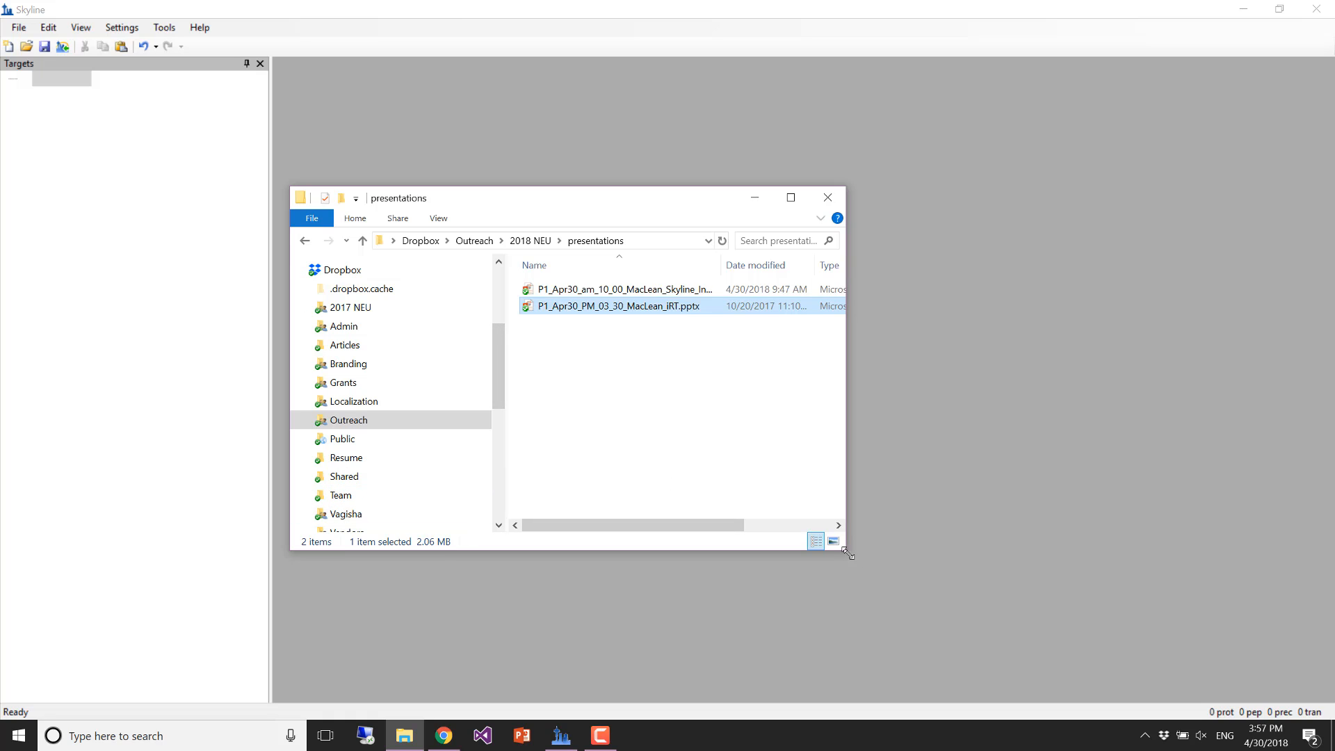
left_click_drag(844, 548, 1034, 611)
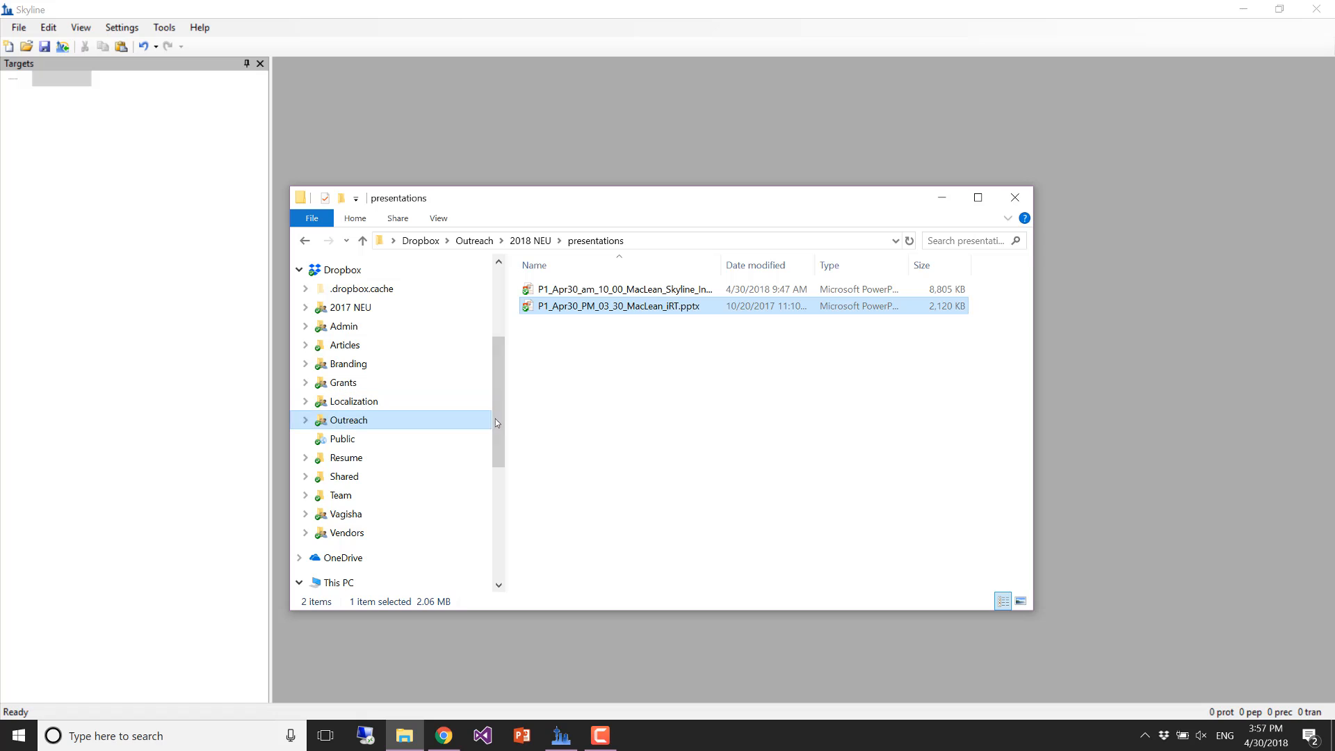
left_click_drag(501, 424, 488, 554)
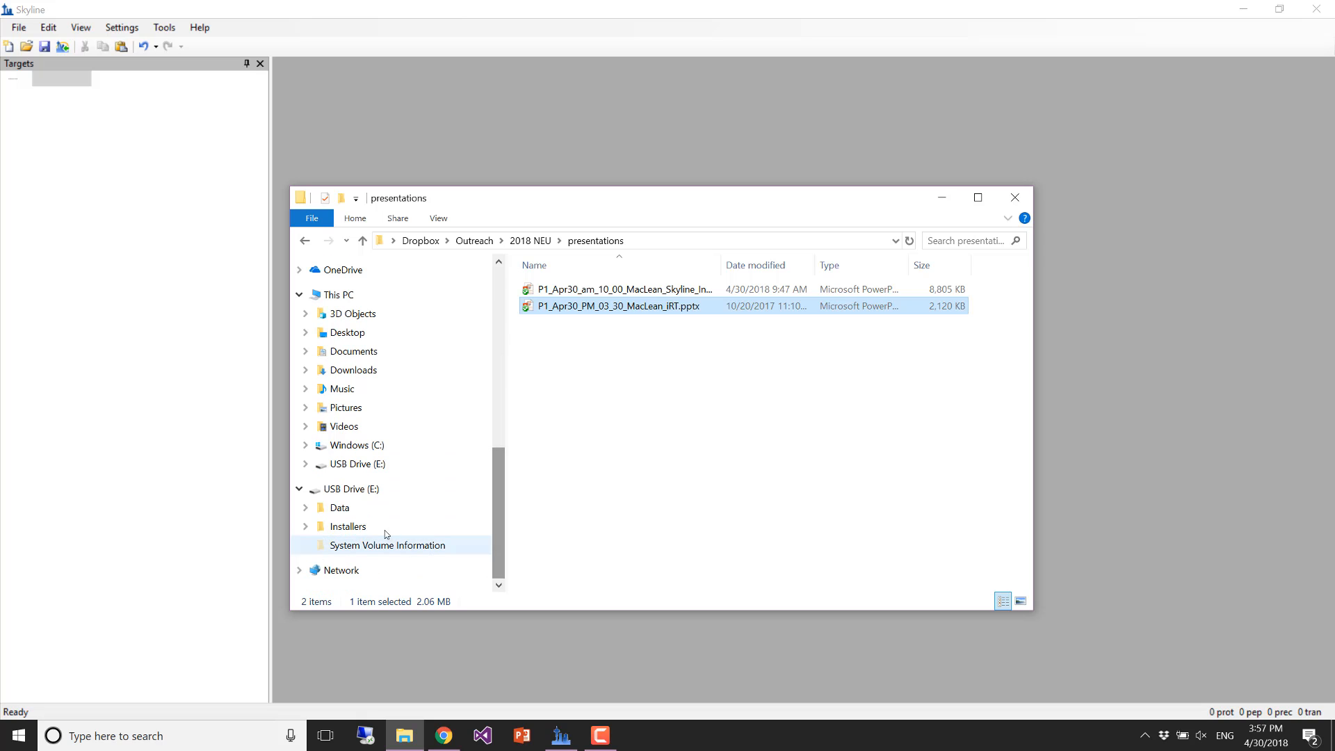
left_click(327, 508)
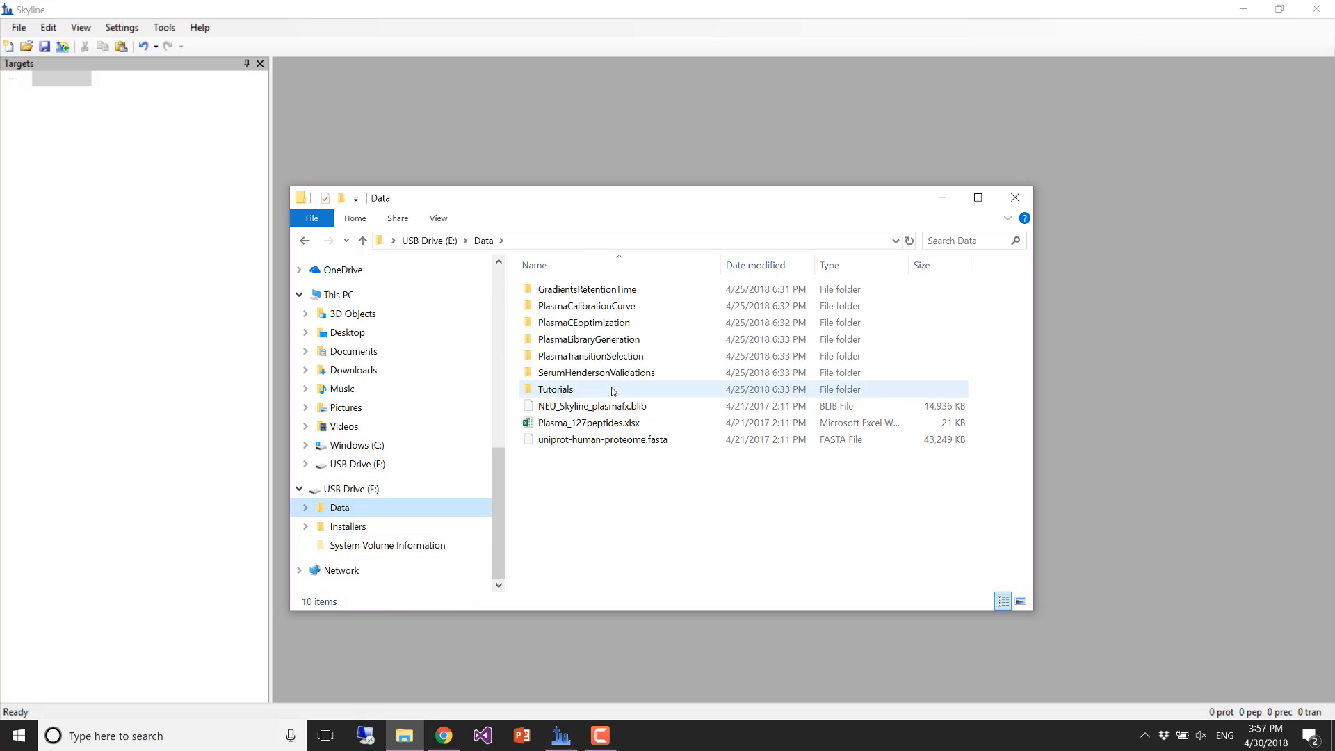
double_click(602, 389)
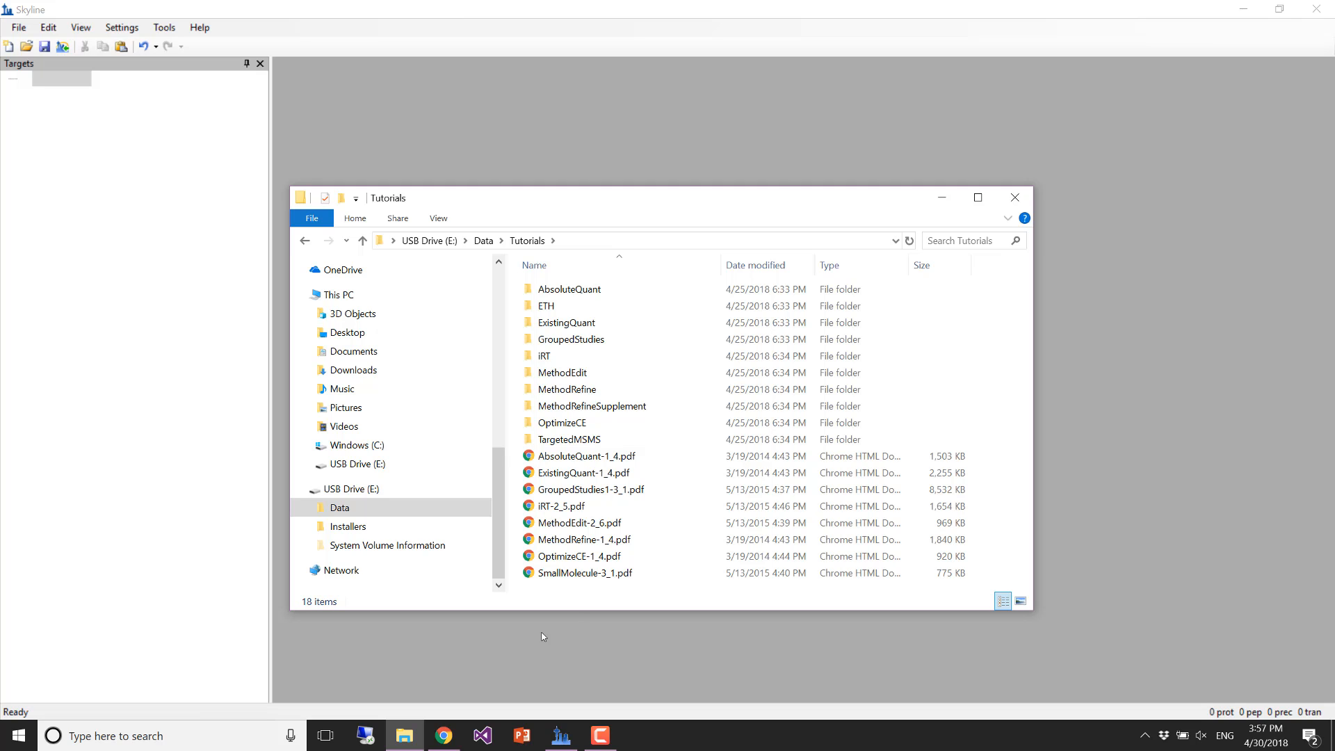
left_click(544, 358)
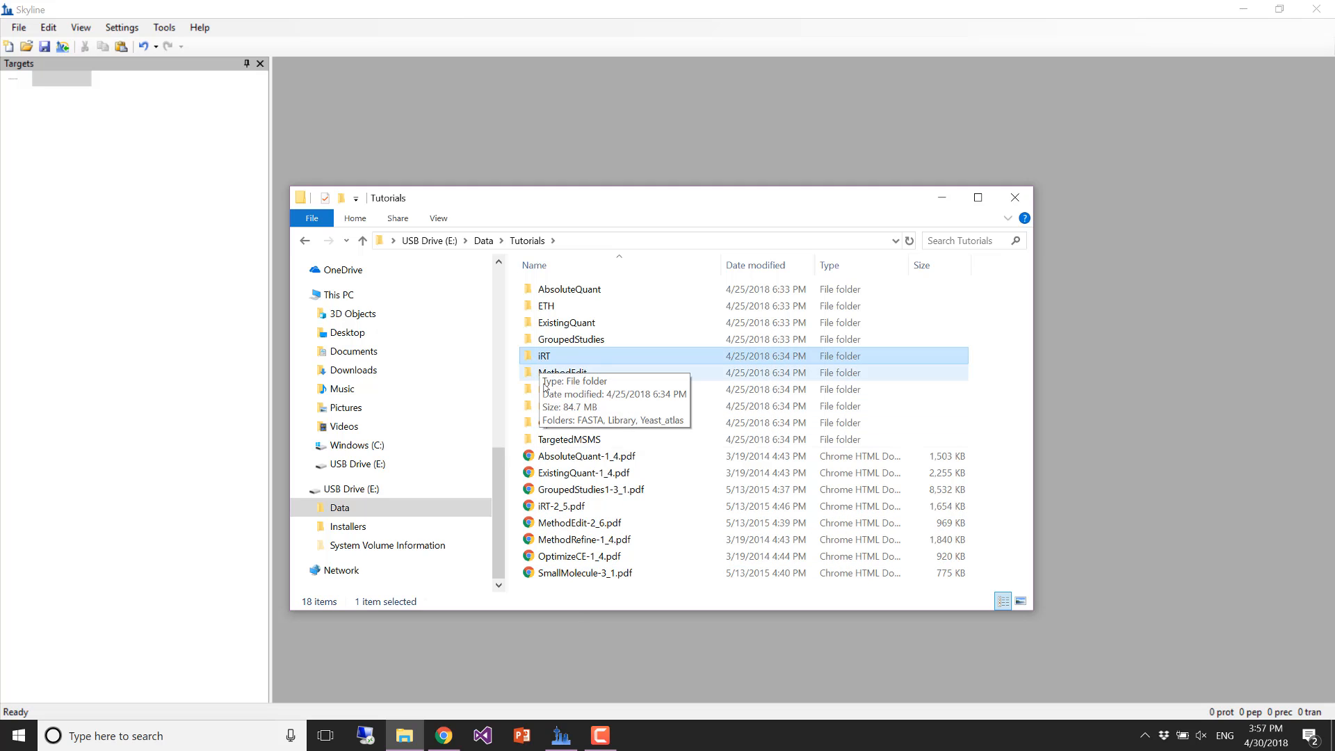
- Permanently delete the existing iRT folder from Documents
left_click(352, 351)
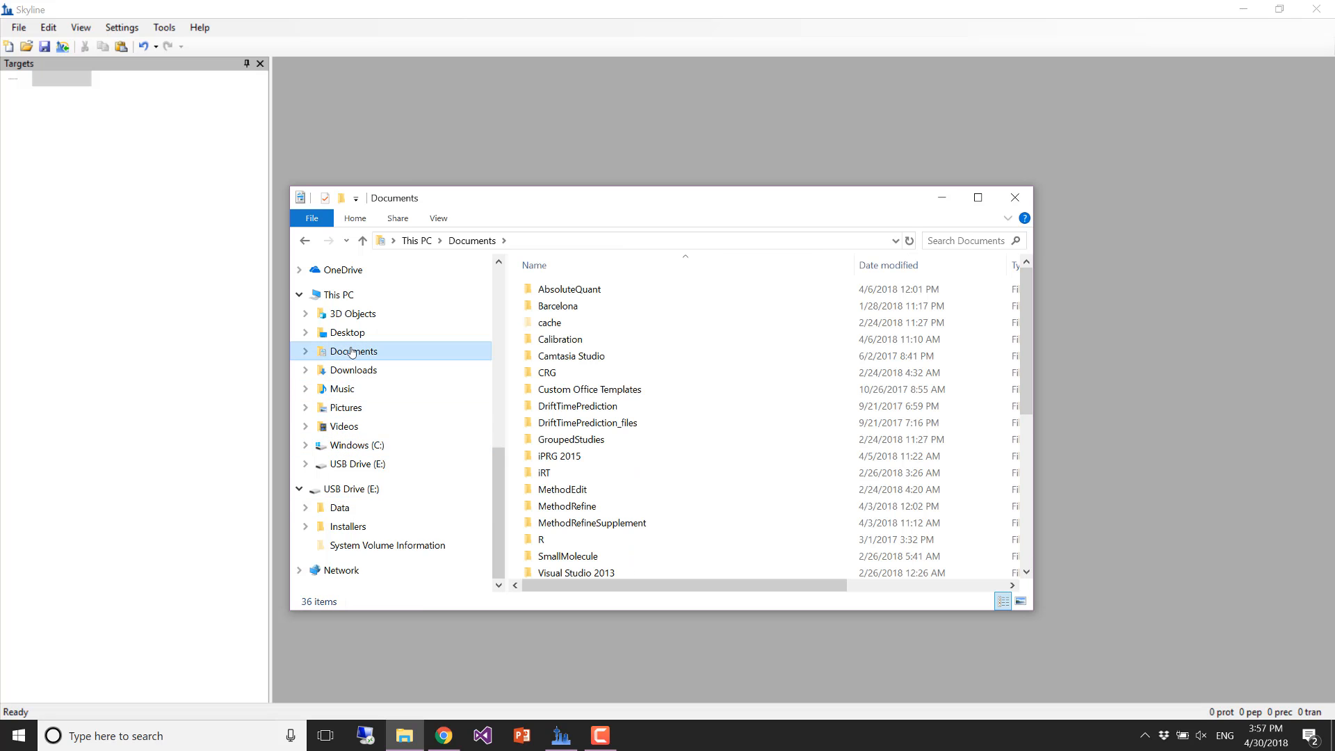
left_click(550, 476)
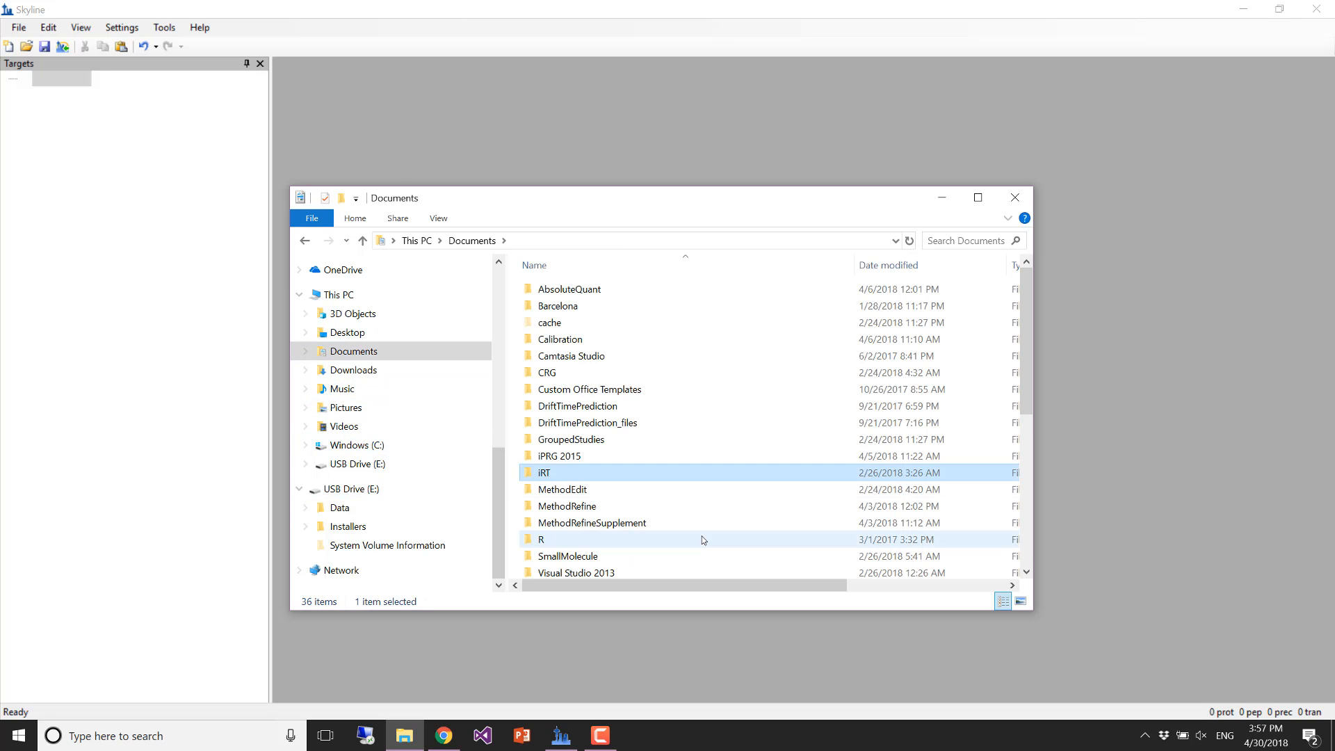
key("shift+Delete")
key("Return")
- Copy the iRT folder from Data\Tutorials on the USB drive into the Documents folder
left_click(352, 511)
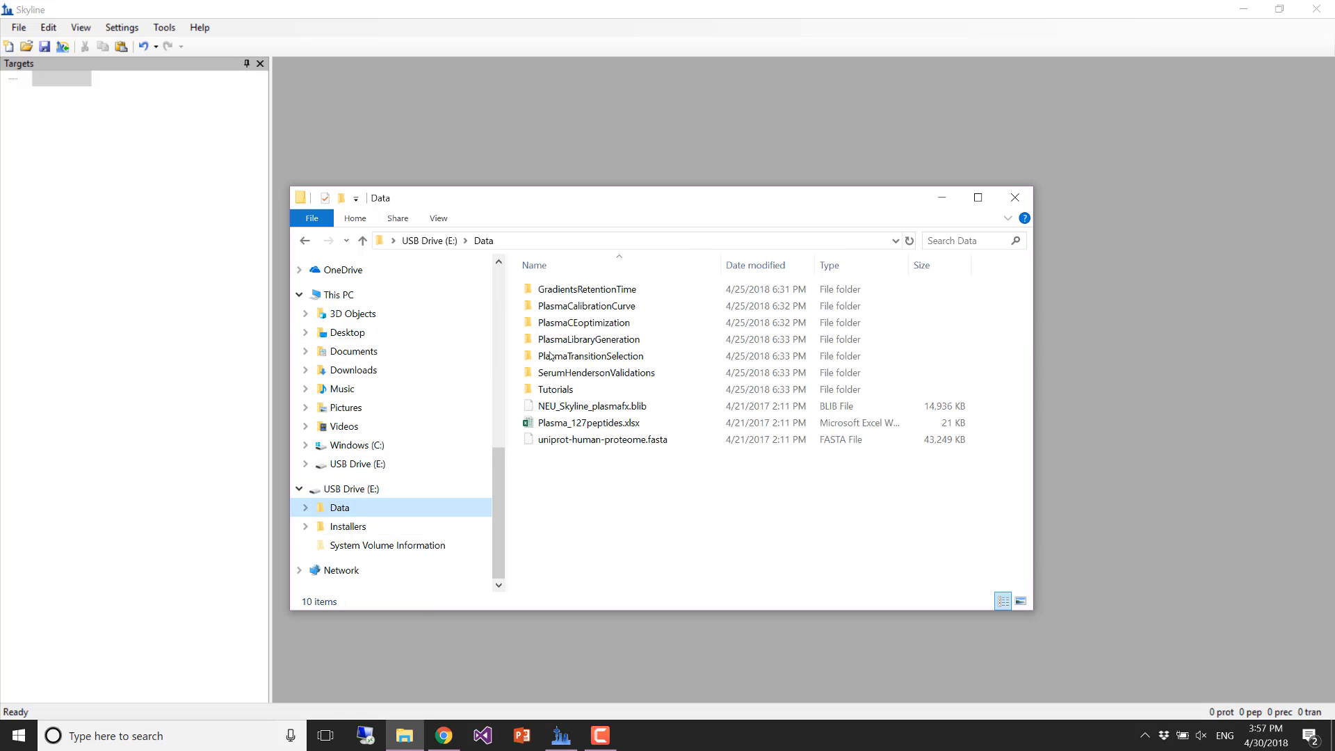
left_click(573, 406)
left_click(571, 394)
double_click(571, 394)
left_click(565, 357)
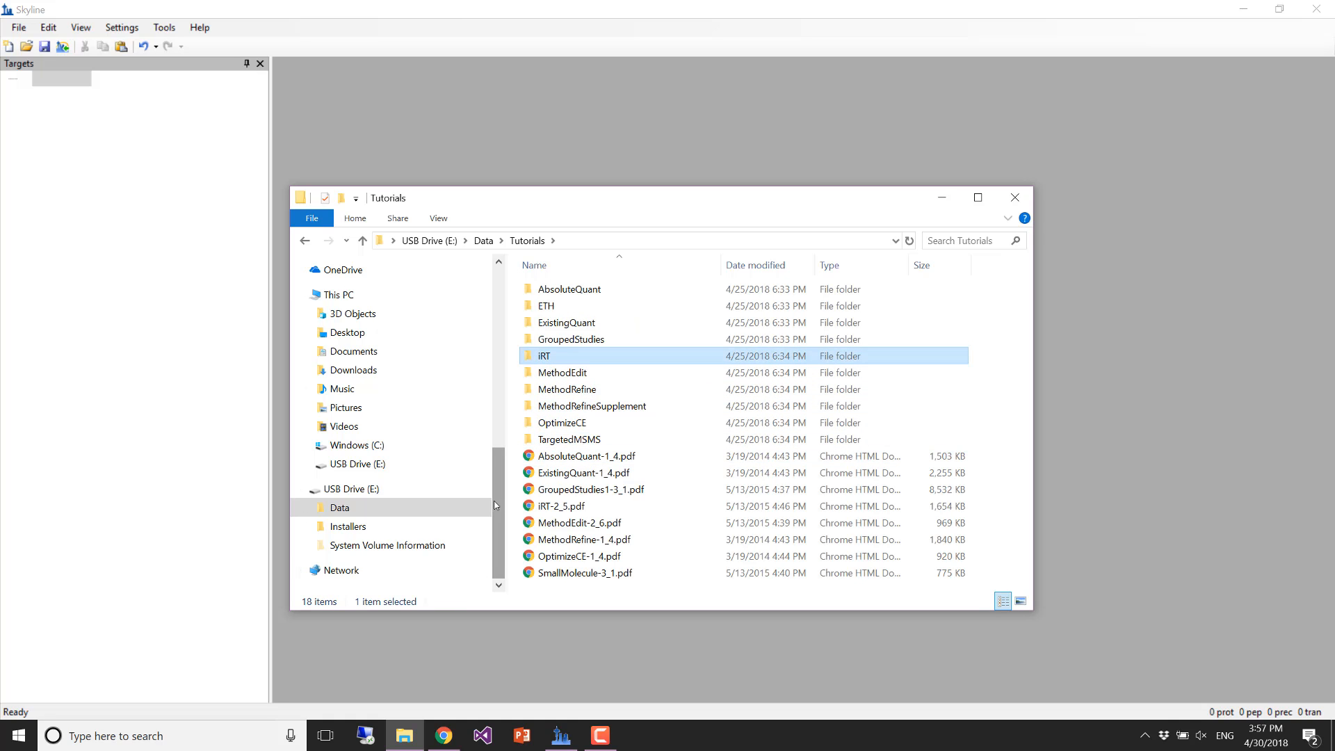
mouse_move(504, 496)
left_mouse_down()
mouse_move(504, 459)
mouse_move(504, 472)
left_mouse_up()
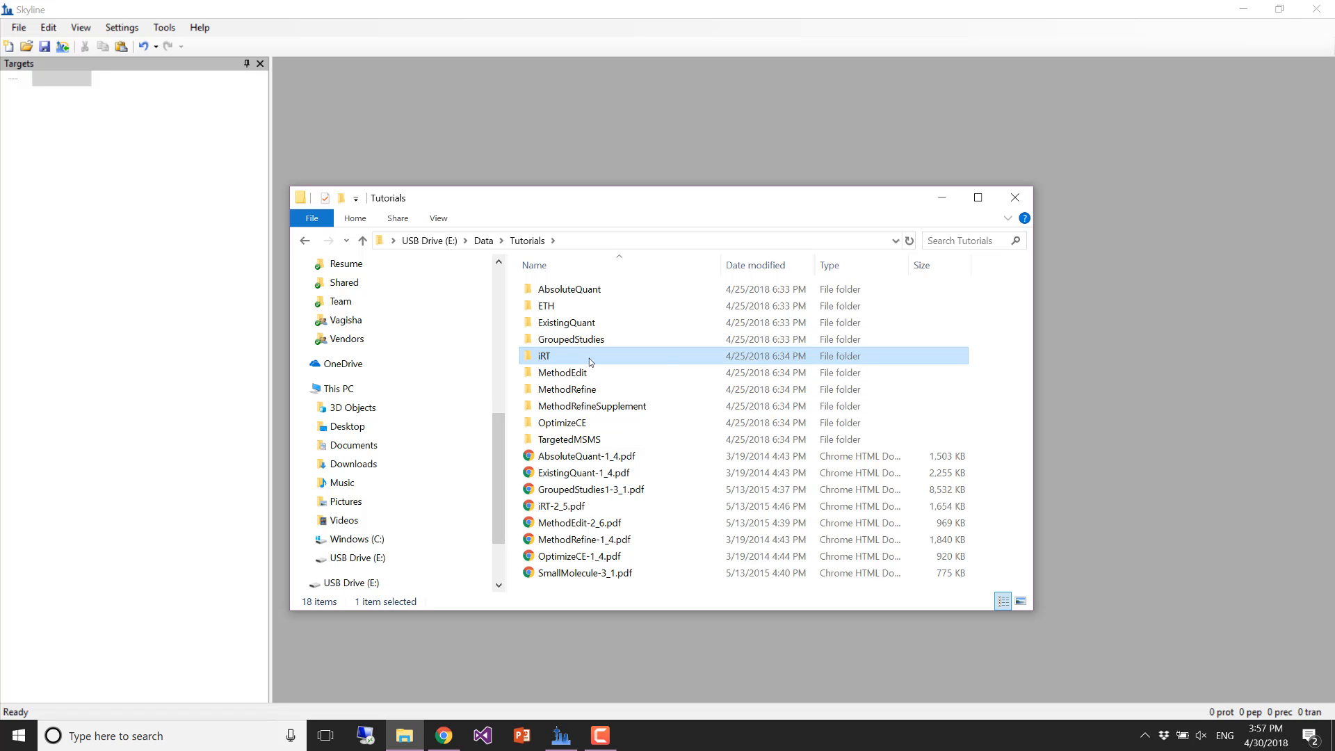
left_click_drag(589, 361, 366, 306)
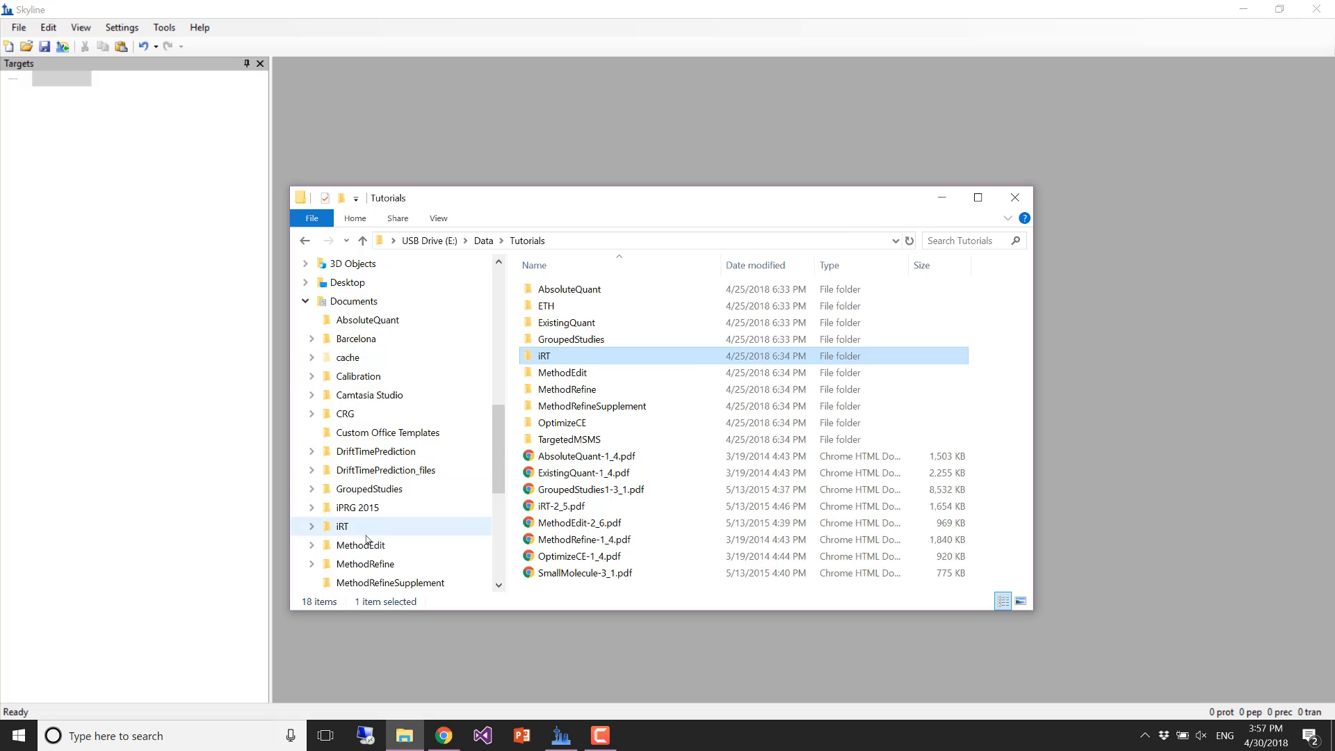
- Open the iRT folder in Documents, widen the name column and select the iRT-C18 Standard.sky file
left_click(359, 527)
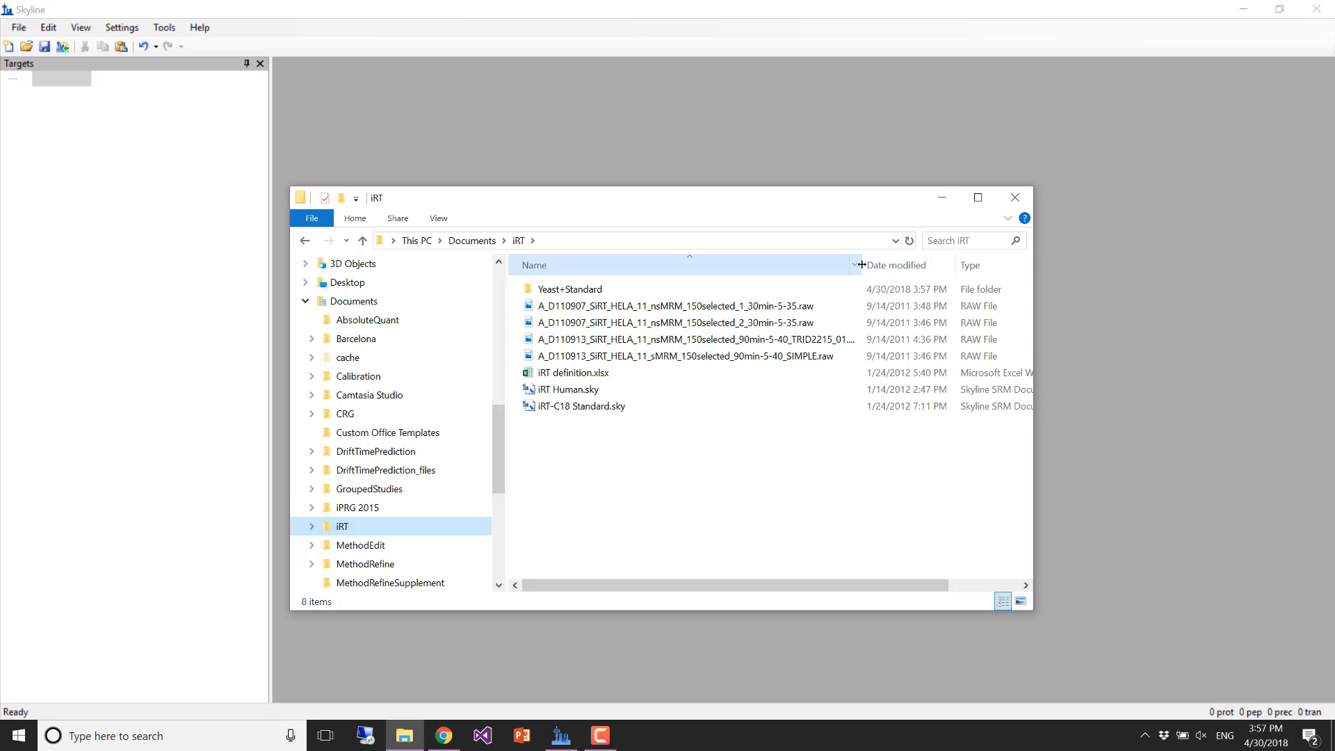
left_click_drag(863, 265, 893, 264)
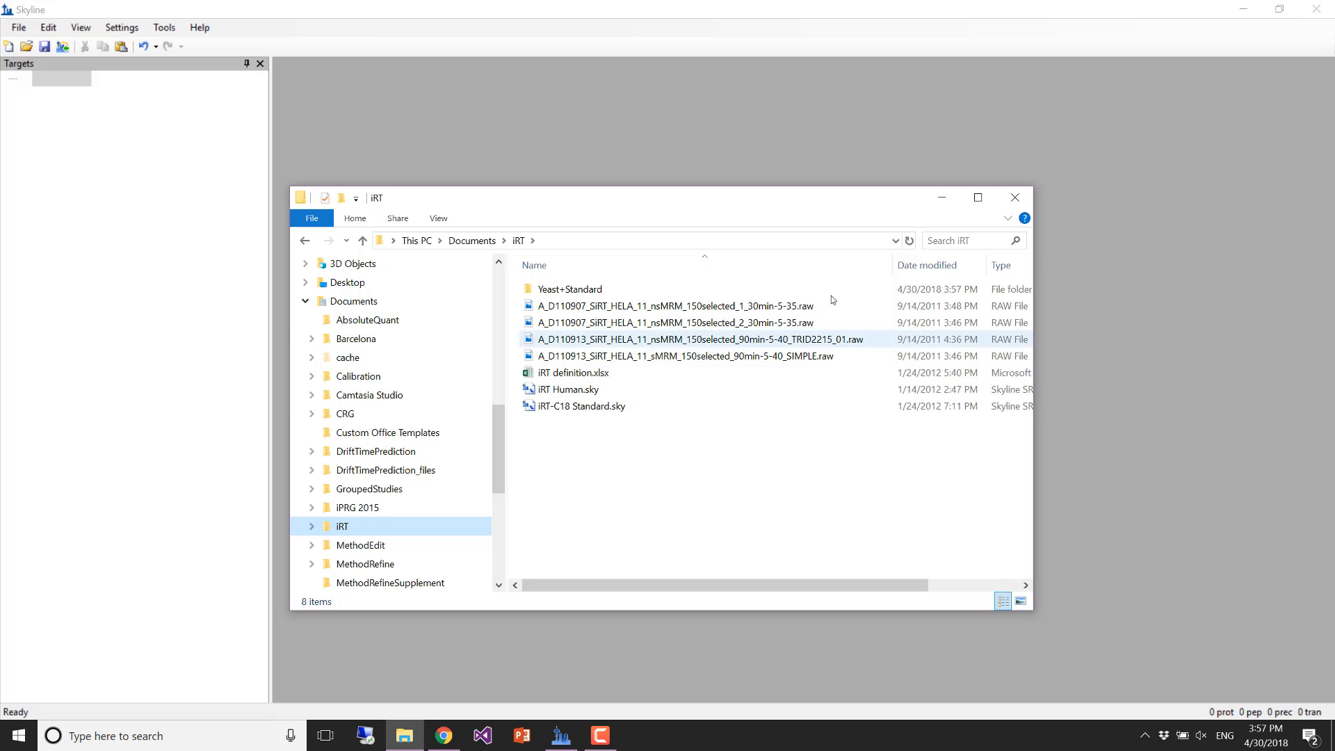
left_click(641, 379)
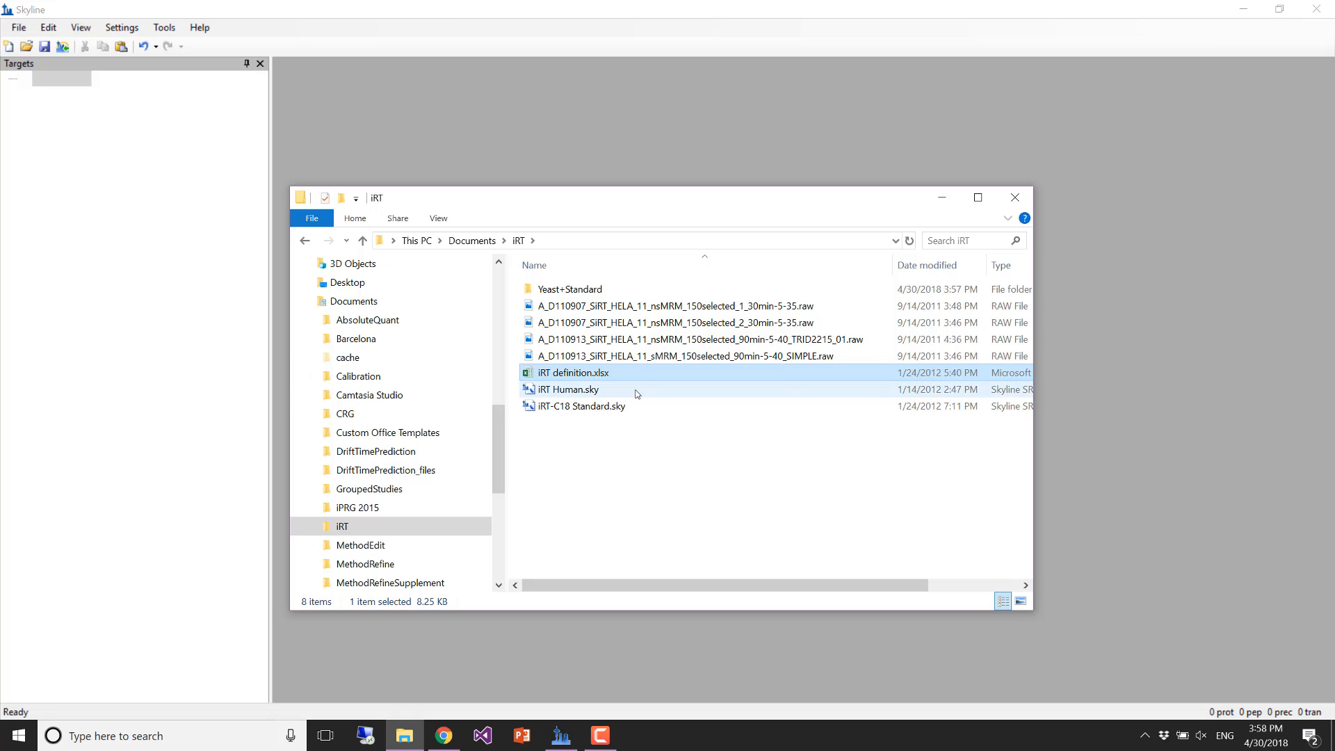
left_click(635, 390)
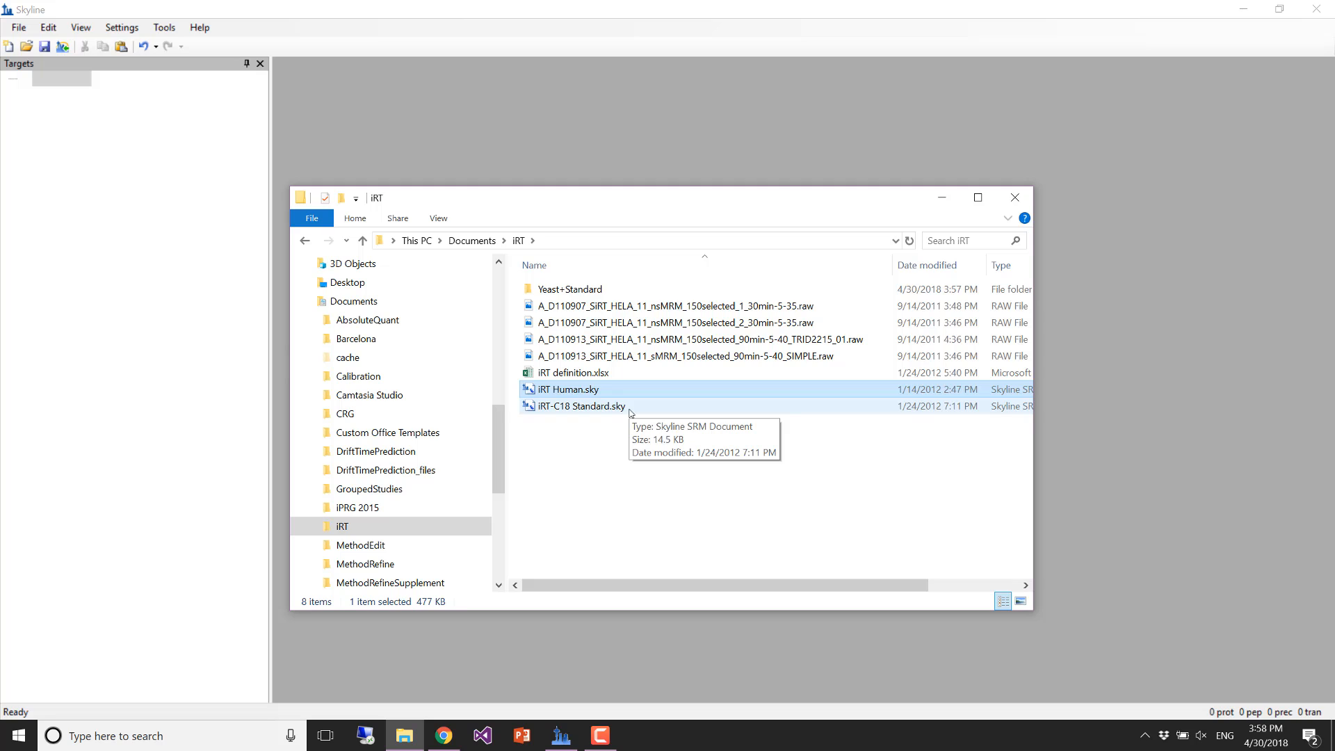
left_click(631, 409)
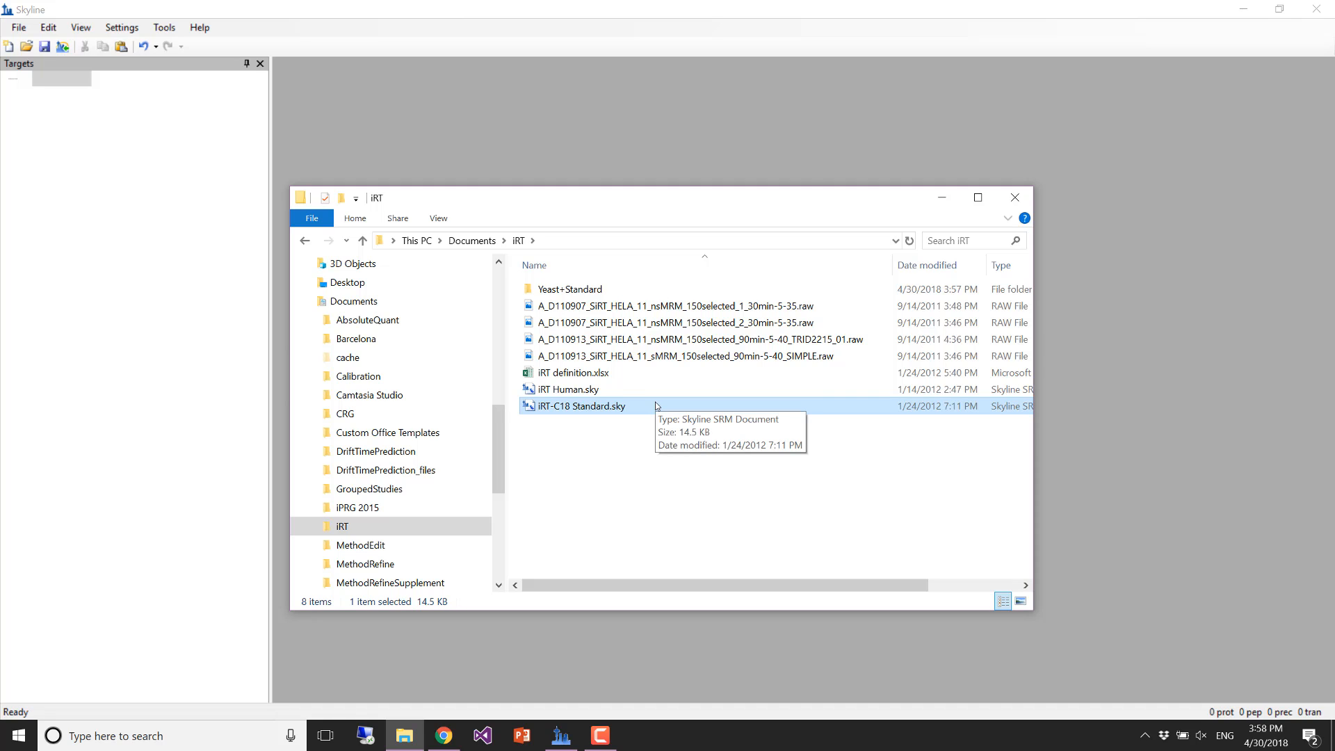
- Close the open Skyline session without saving and open iRT-C18 Standard.sky from the iRT folder
left_click(1319, 9)
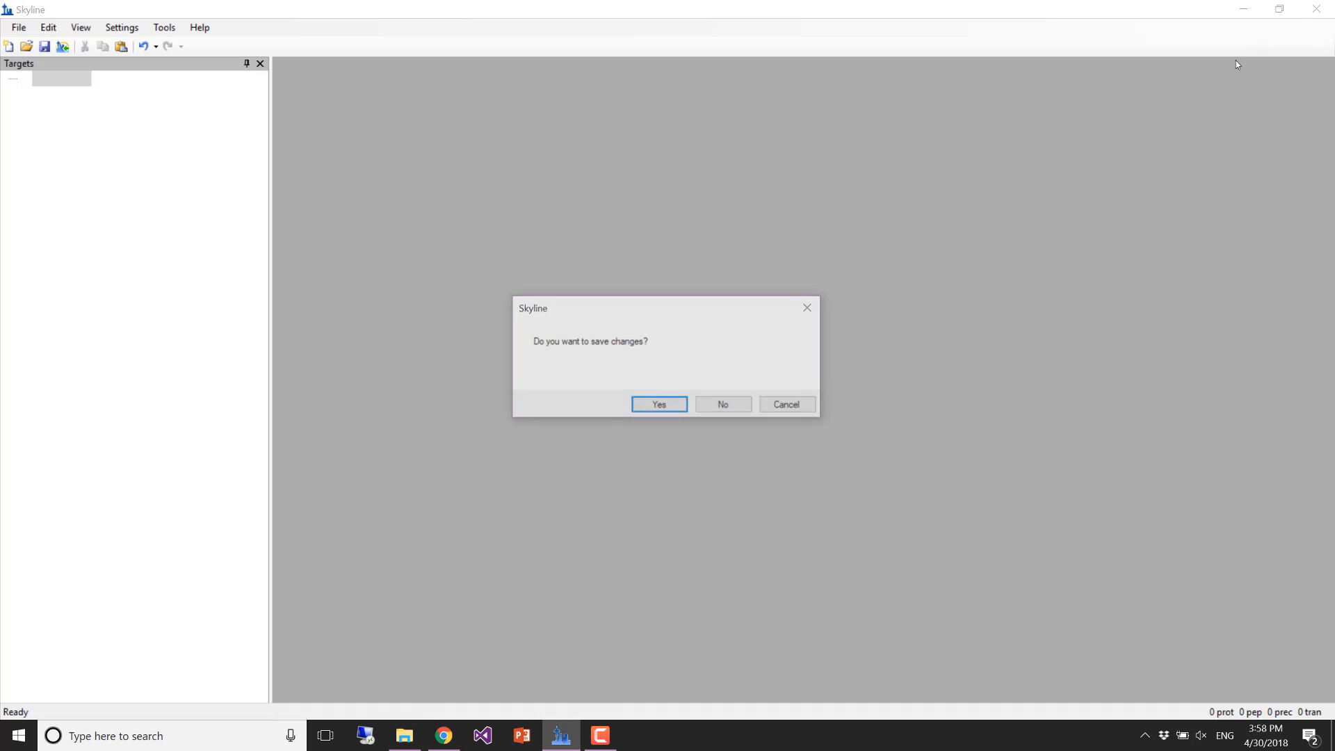
left_click(720, 407)
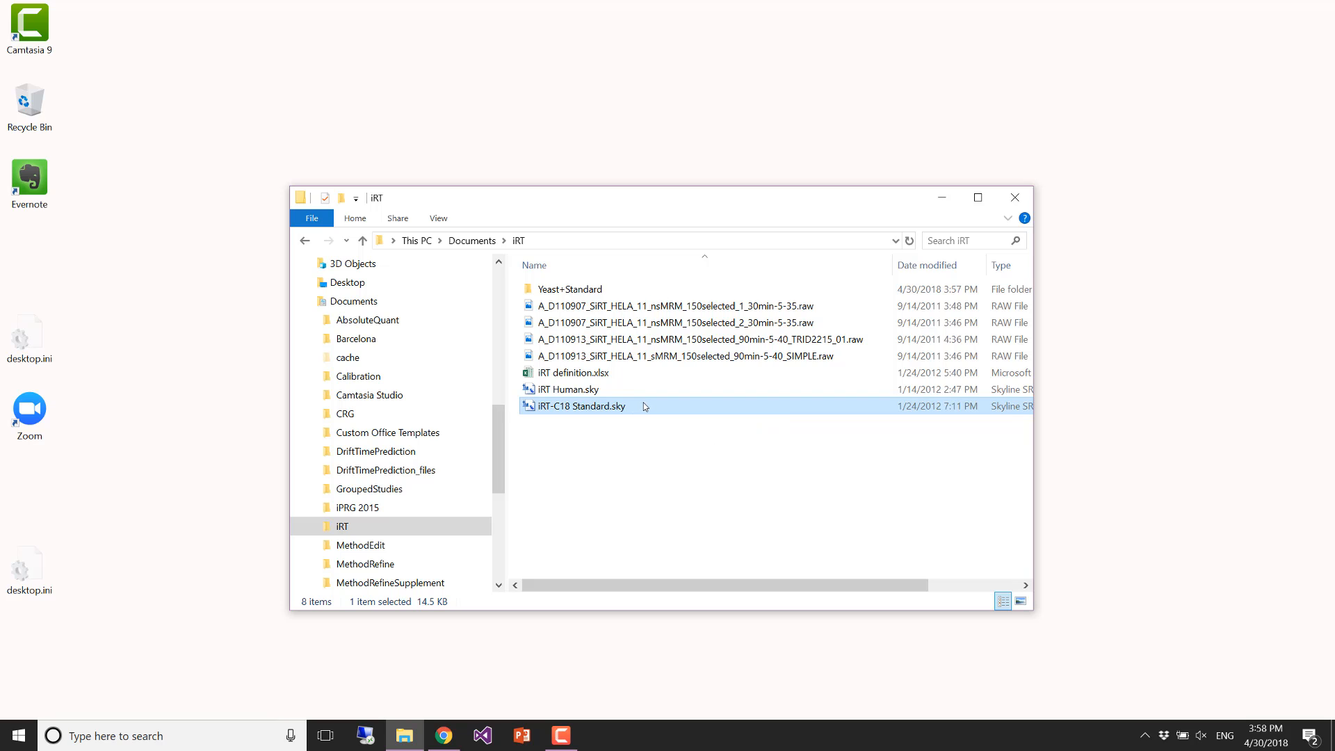
double_click(644, 406)
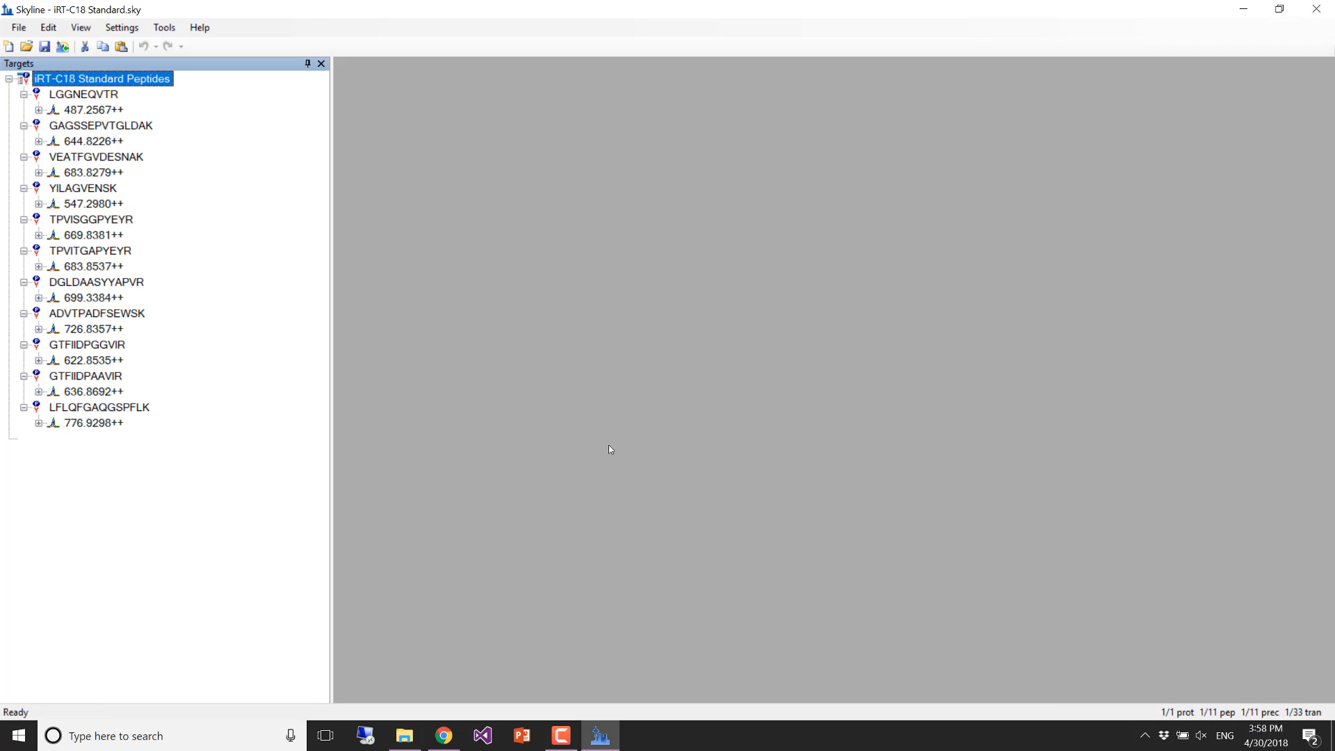
- Expand all precursors in the target tree to show their transitions
left_click(39, 110)
left_click(39, 110)
left_click(48, 27)
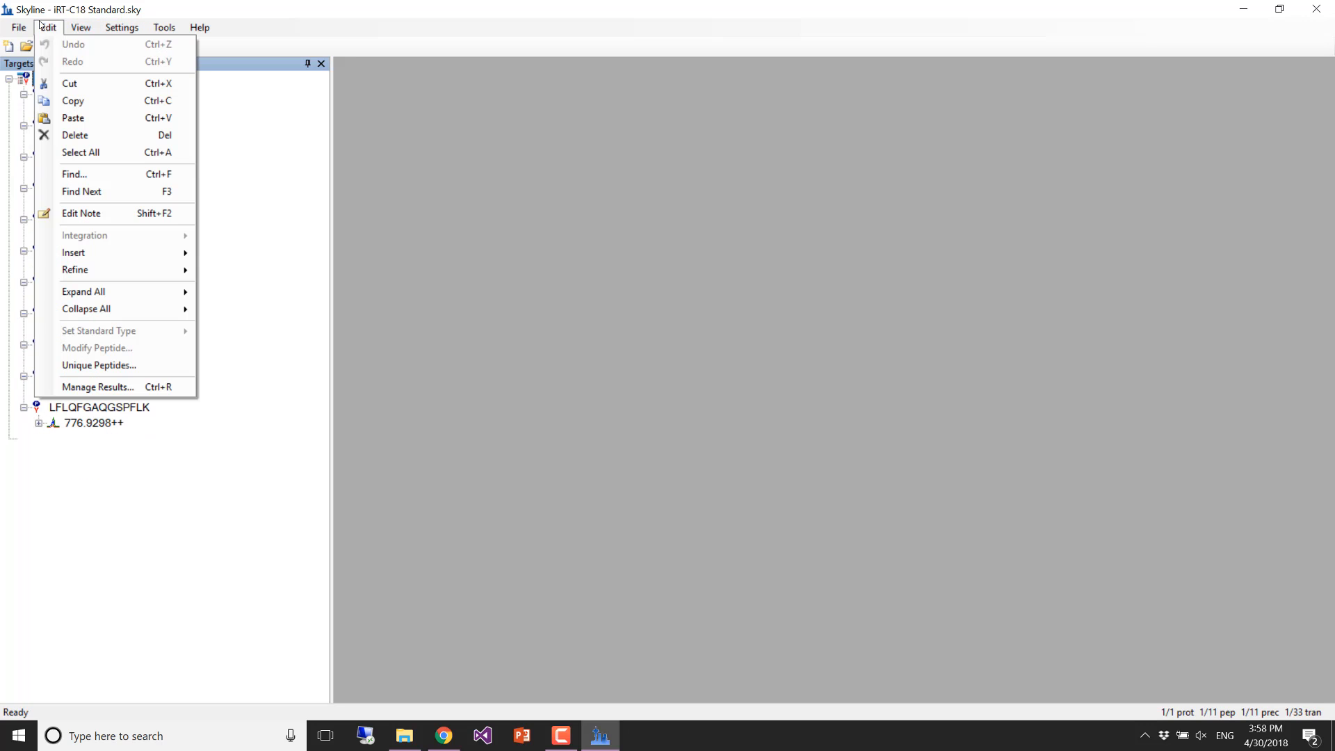
mouse_move(104, 291)
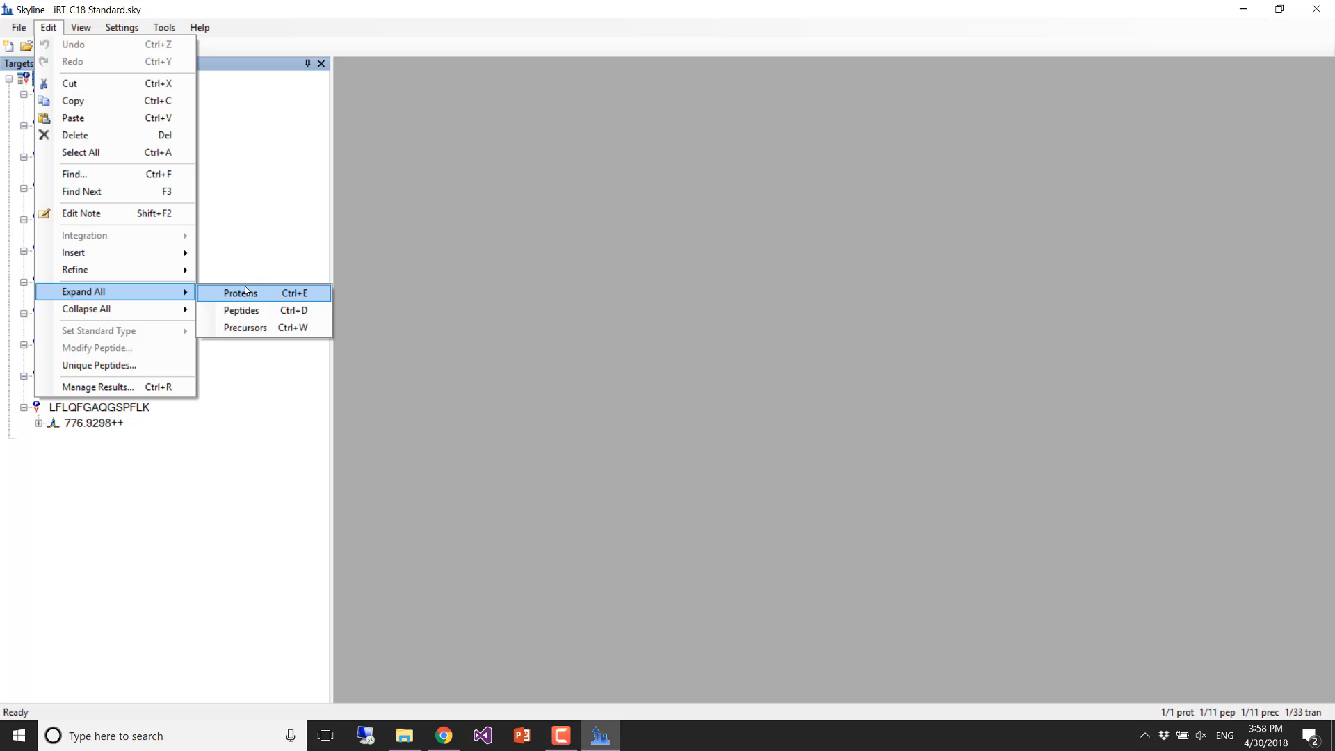
left_click(230, 329)
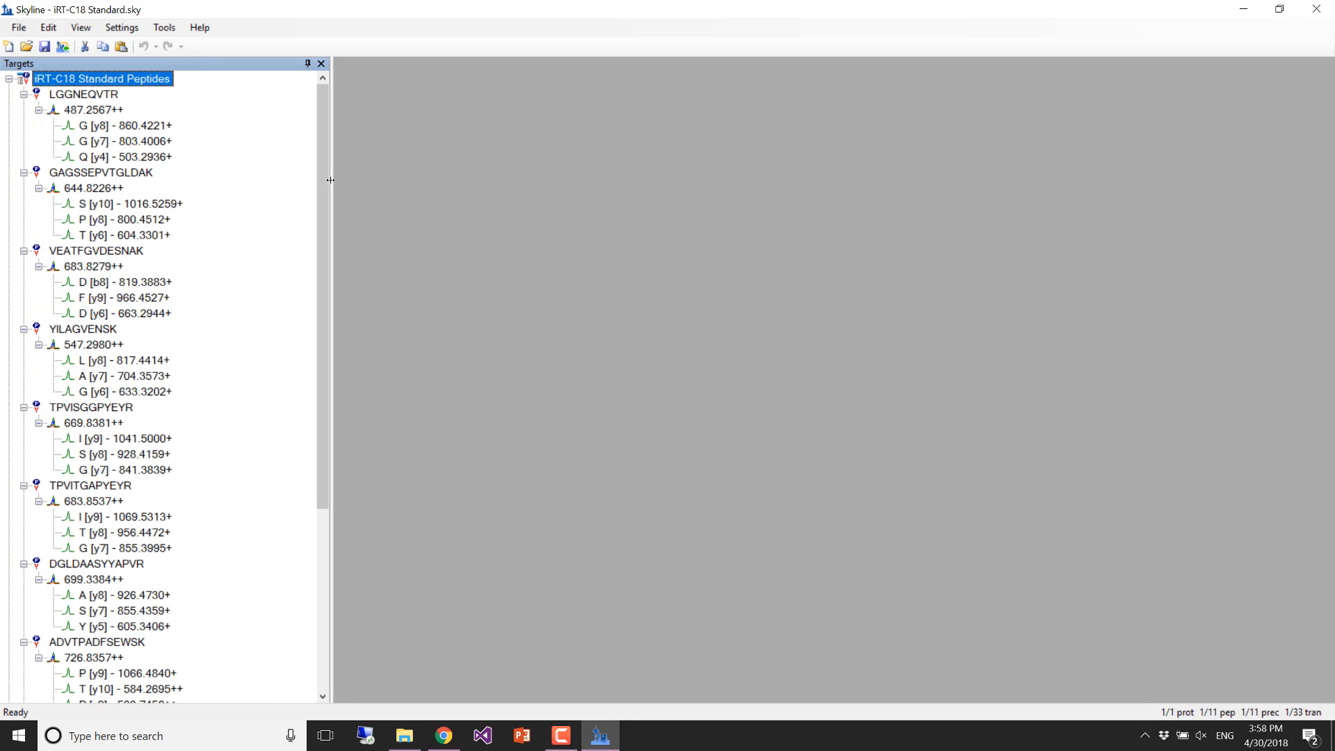
- Examine the precursors and transitions of all the iRT-C18 standard peptides in the target tree
scroll(282, 380, "down", 6)
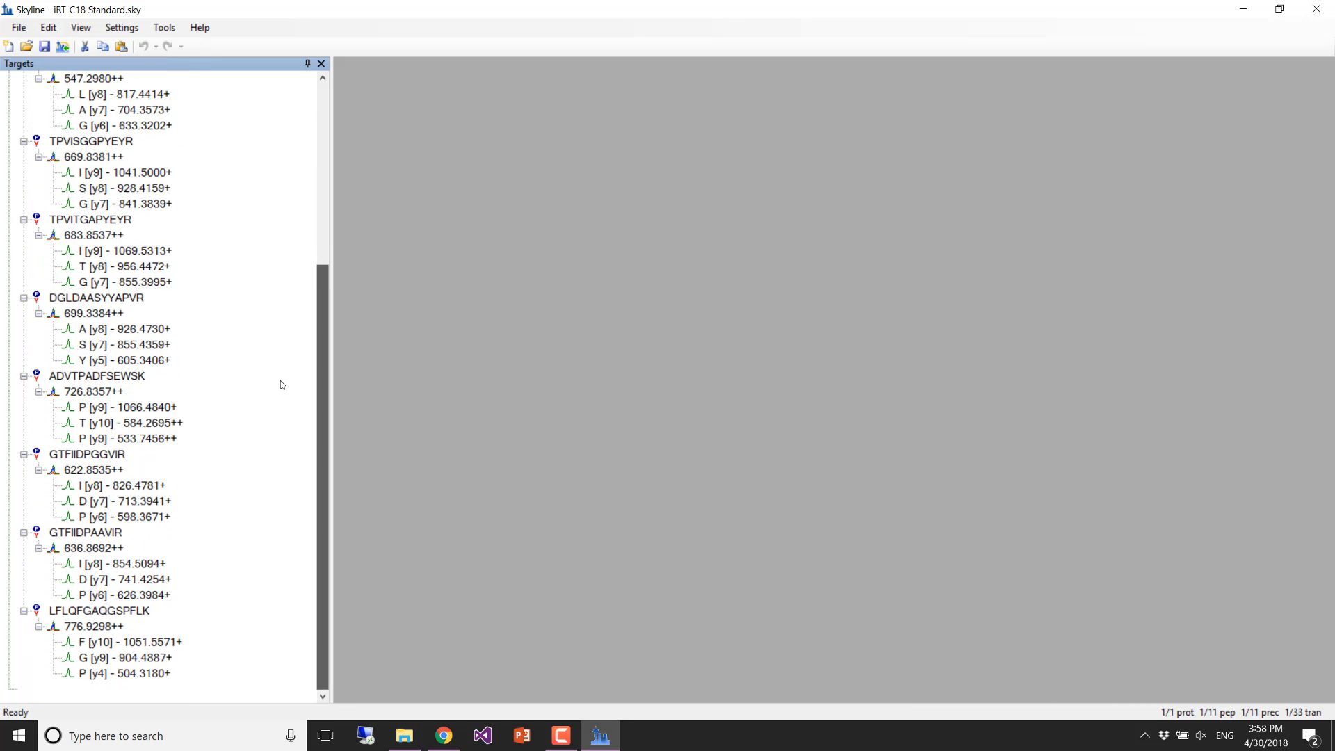
left_click_drag(322, 325, 320, 144)
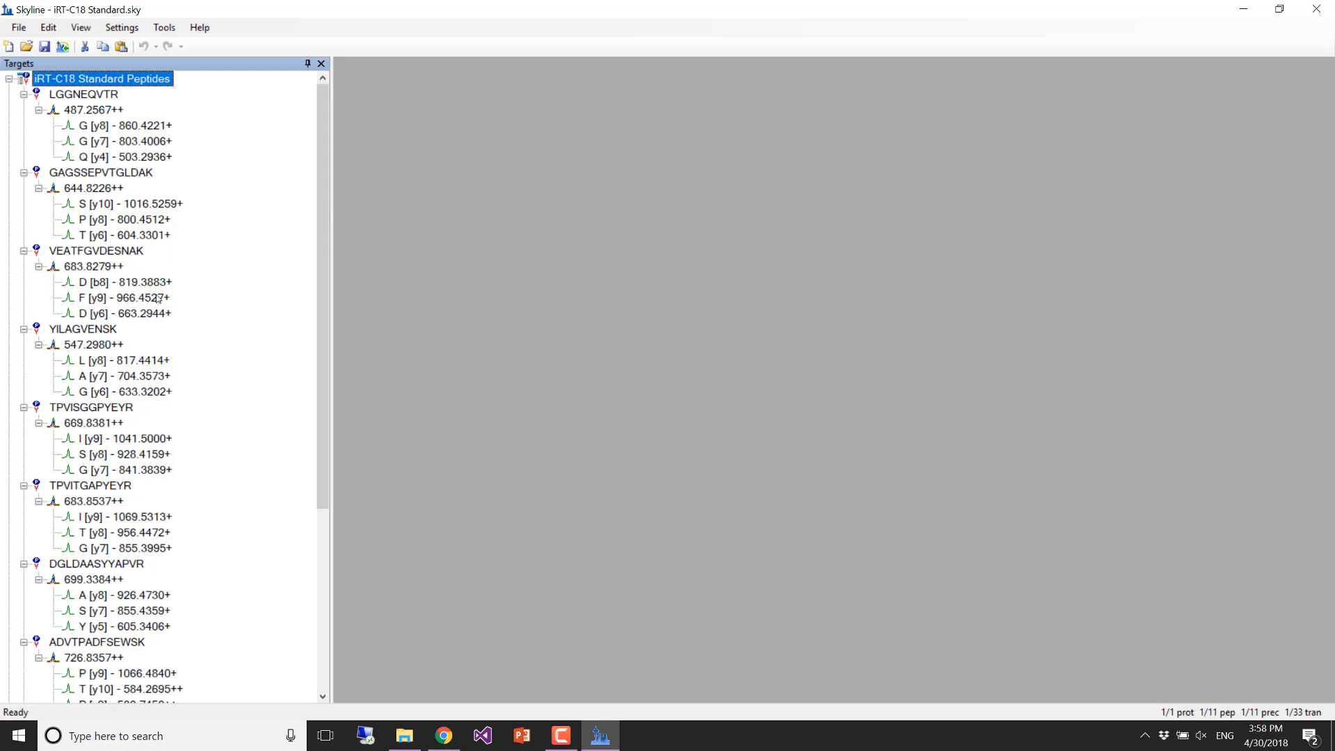
mouse_move(158, 298)
scroll(155, 360, "down", 2)
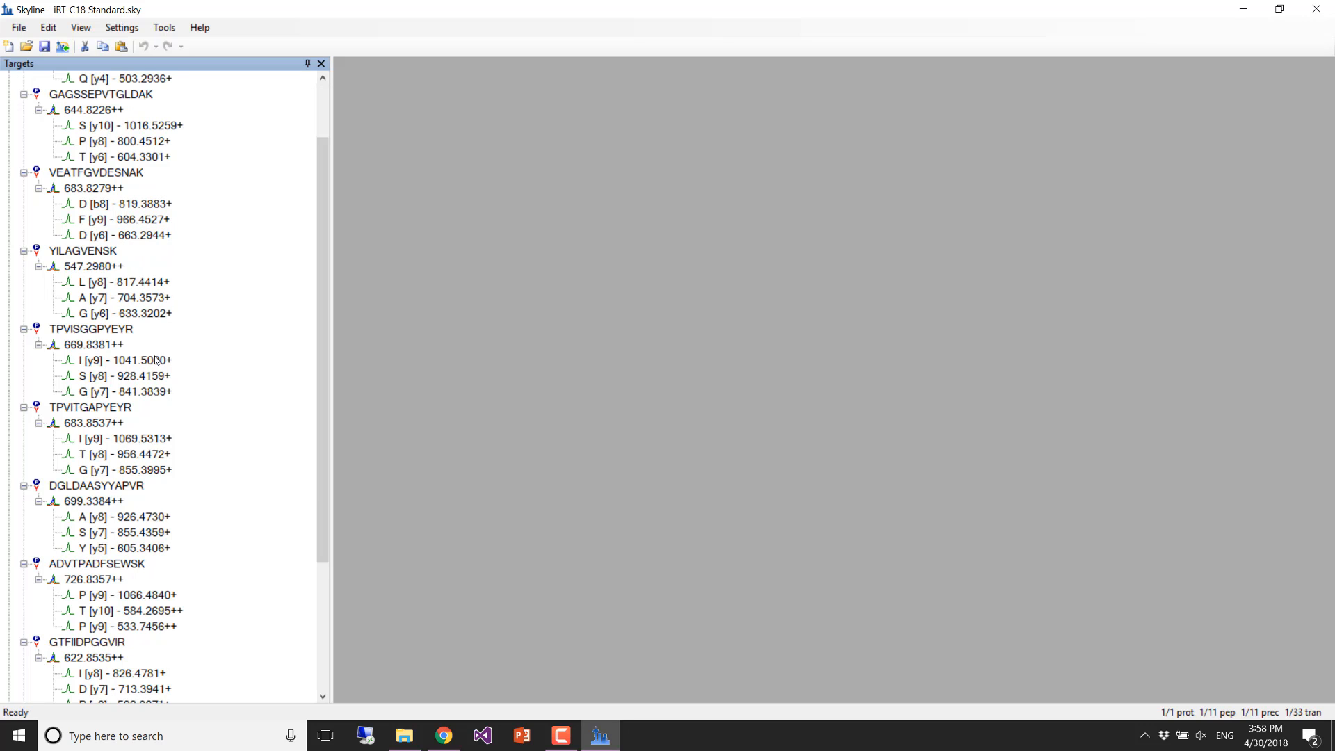
scroll(202, 487, "down", 4)
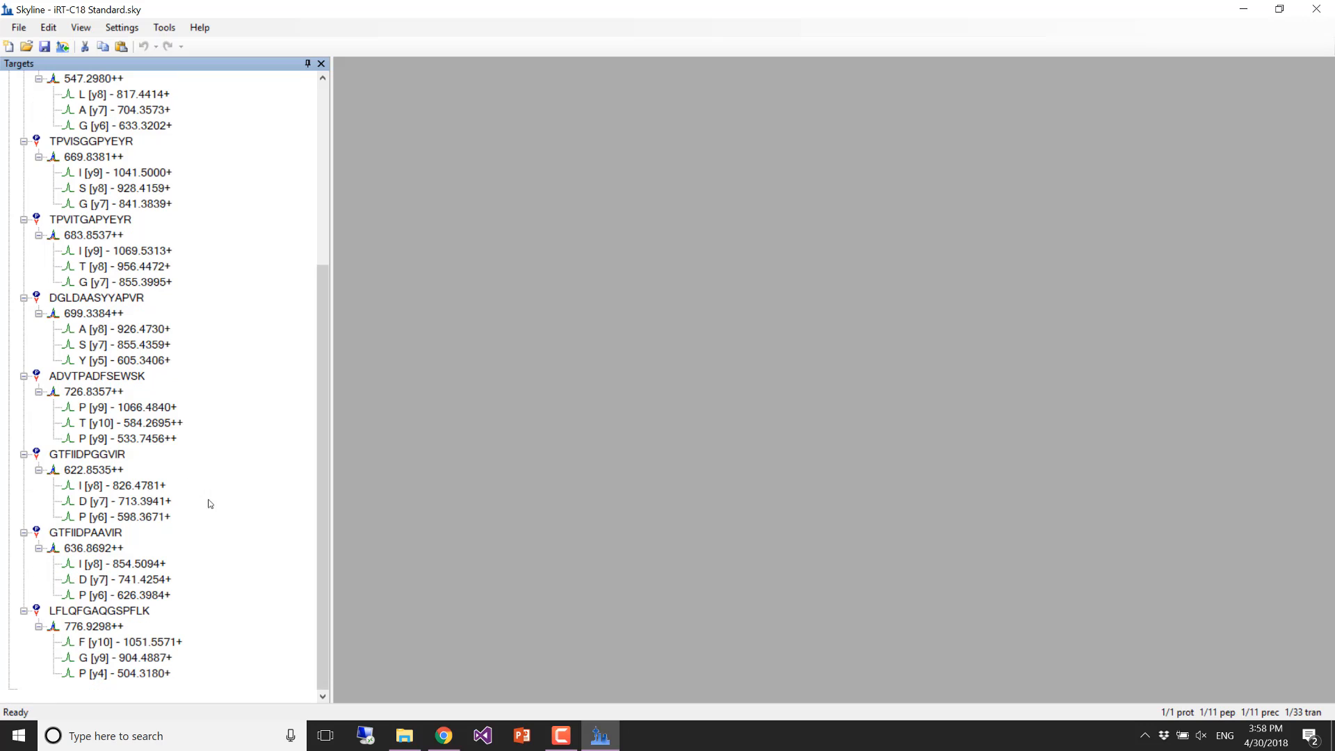
scroll(199, 515, "up", 6)
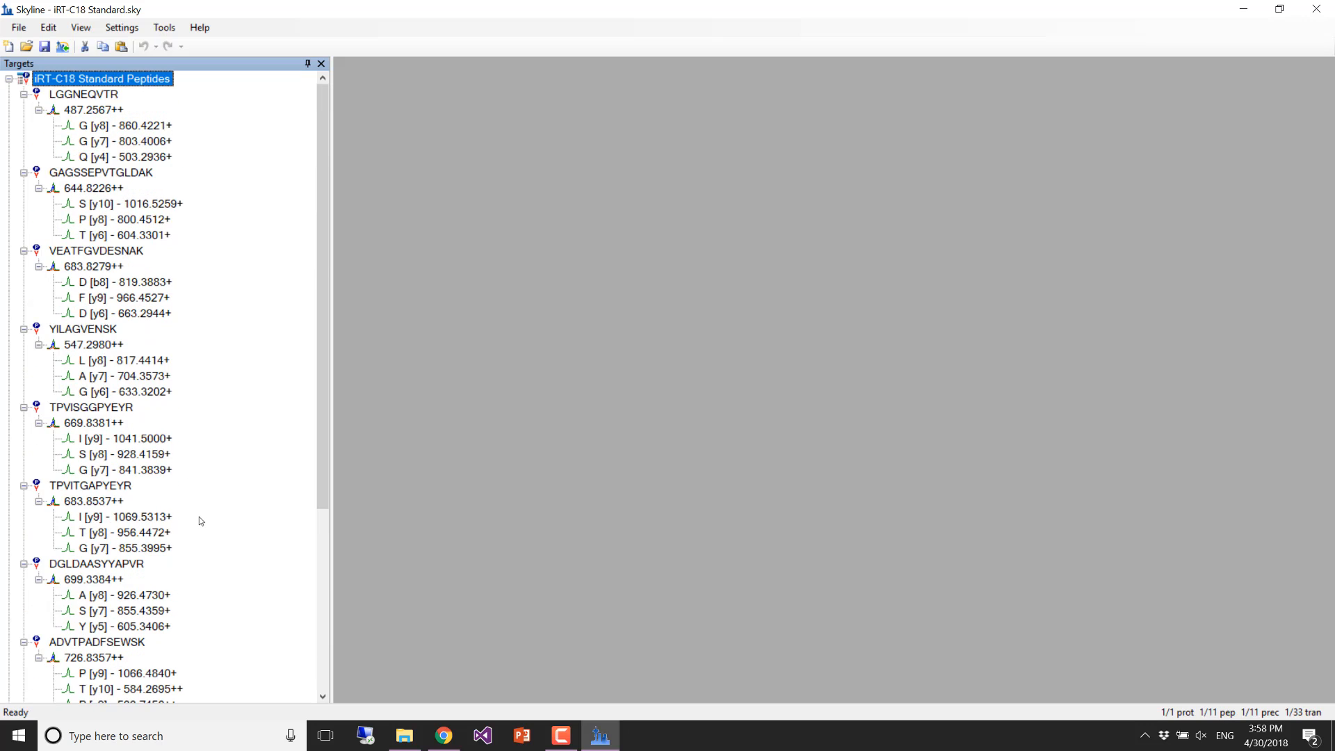
scroll(199, 516, "down", 6)
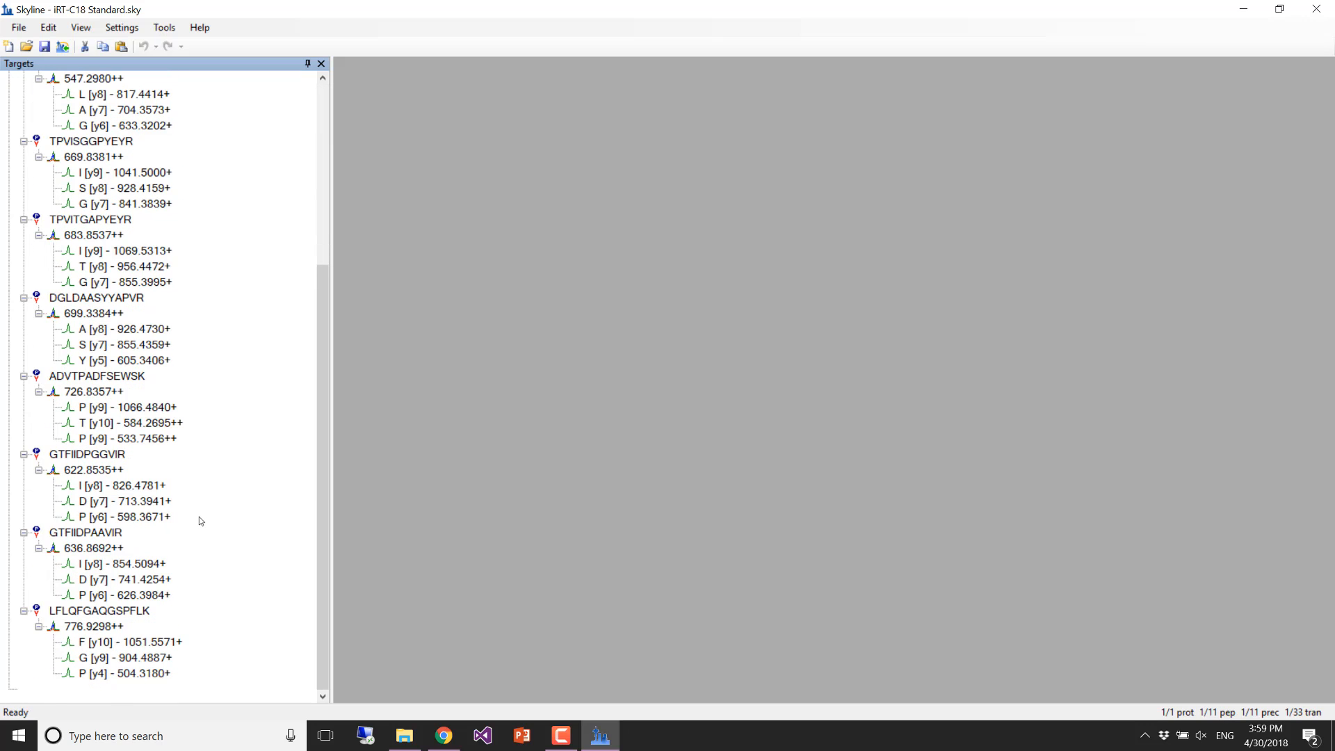
scroll(199, 516, "up", 6)
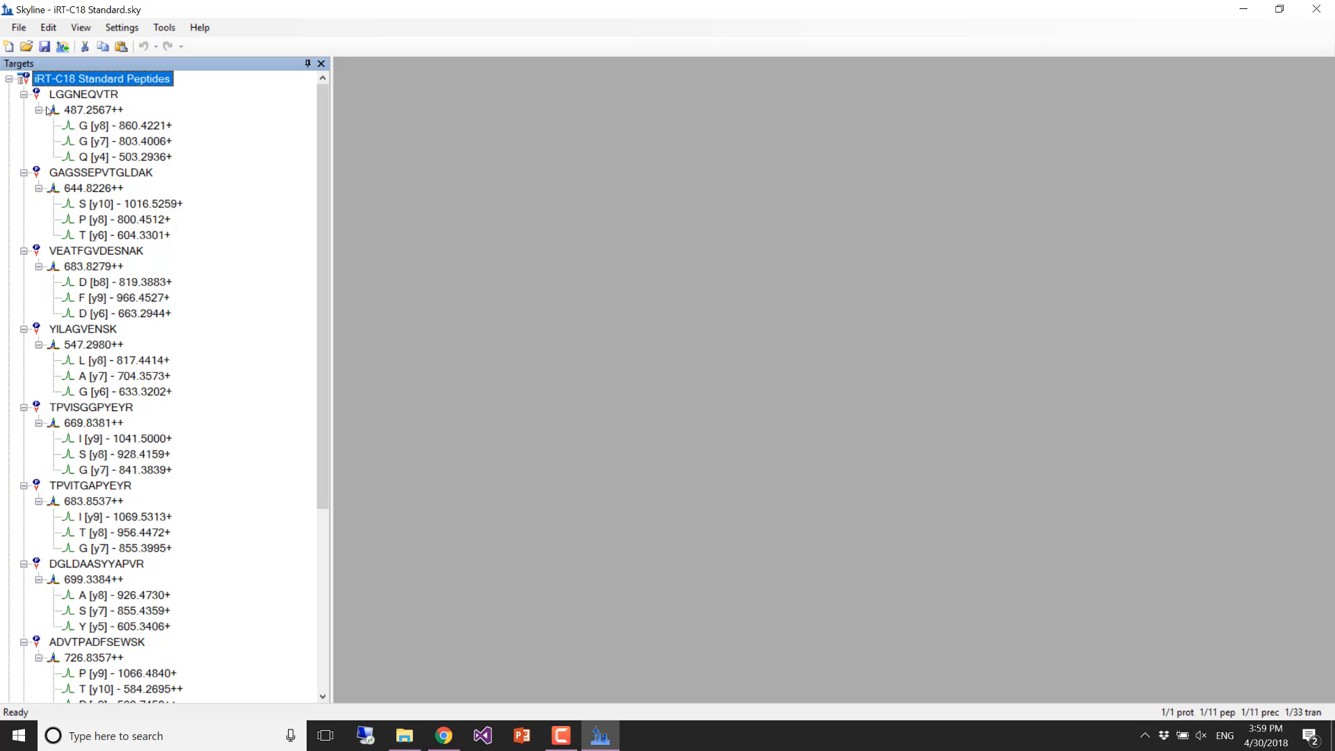
- Narrow the Targets pane and collapse the first six peptides in the tree, from LGGNEQVTR through TPVITGAPYEYR
left_click_drag(322, 125, 271, 96)
left_click_drag(332, 95, 247, 96)
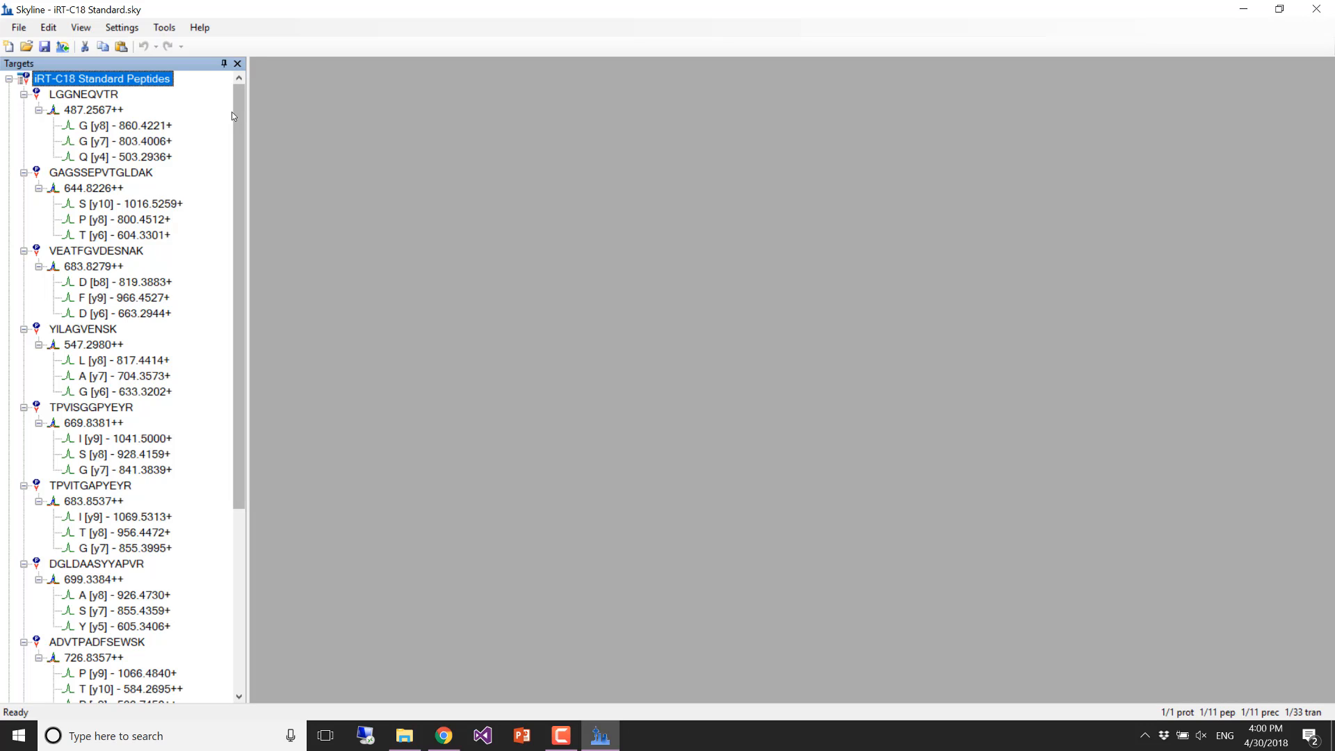
left_click(23, 94)
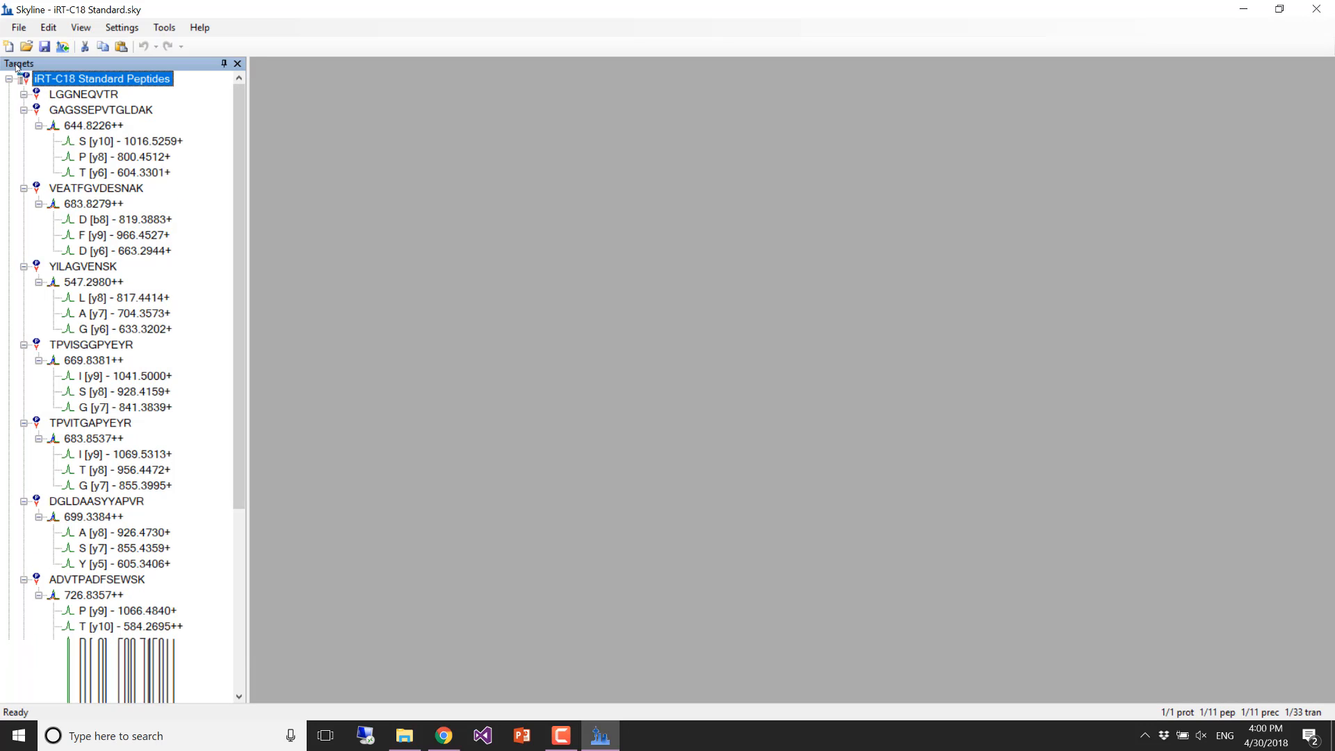
left_click(23, 110)
left_click(23, 125)
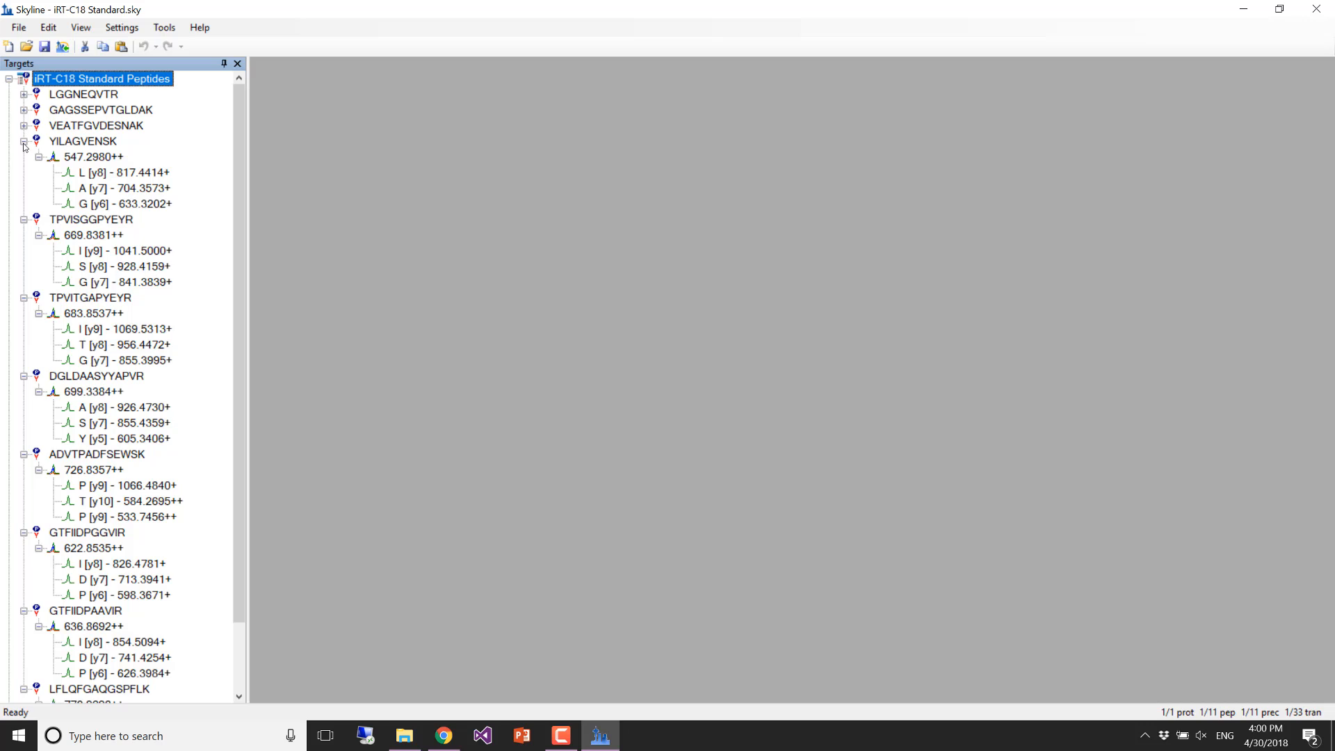
left_click(23, 141)
left_click(23, 157)
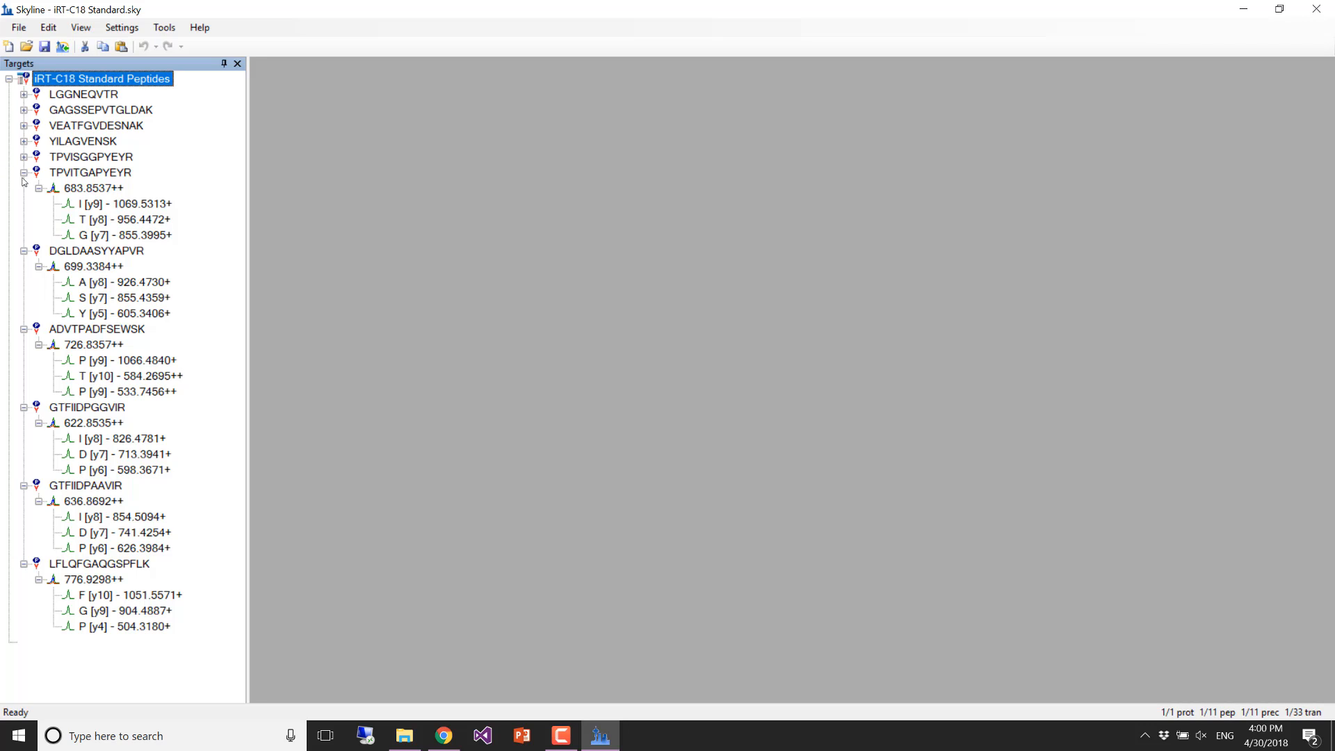
left_click(23, 173)
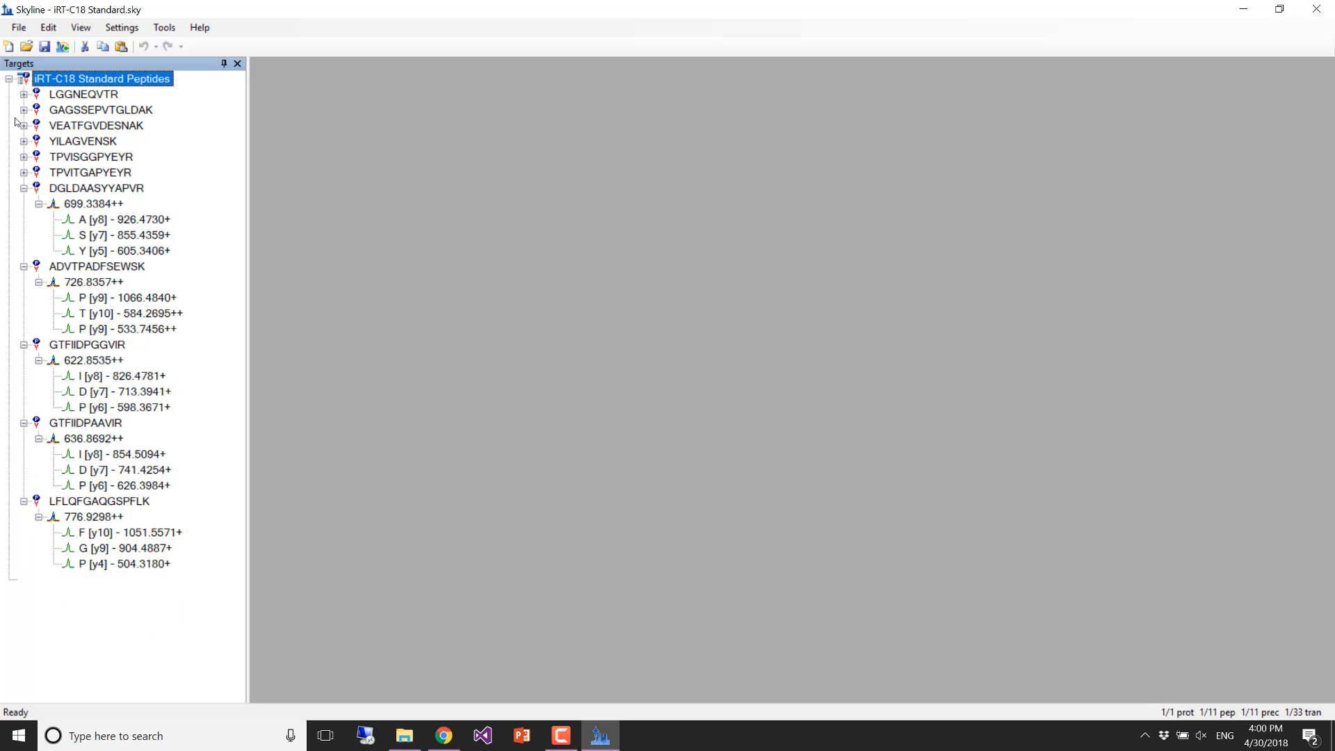
- Collapse the remaining five peptides in the target tree, from DGLDAASYYAPVR through LFLQFGAQGSPFLK
left_click(24, 188)
left_click(24, 204)
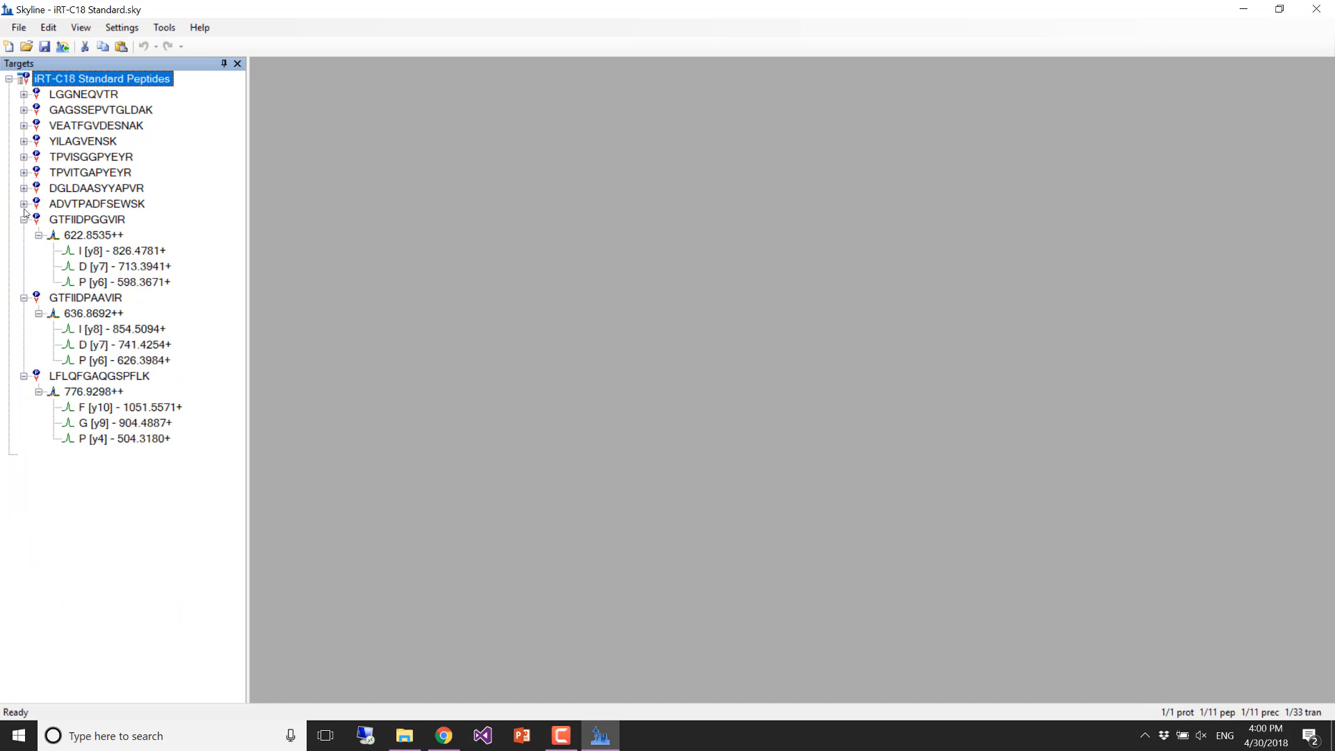
left_click(23, 219)
left_click(24, 235)
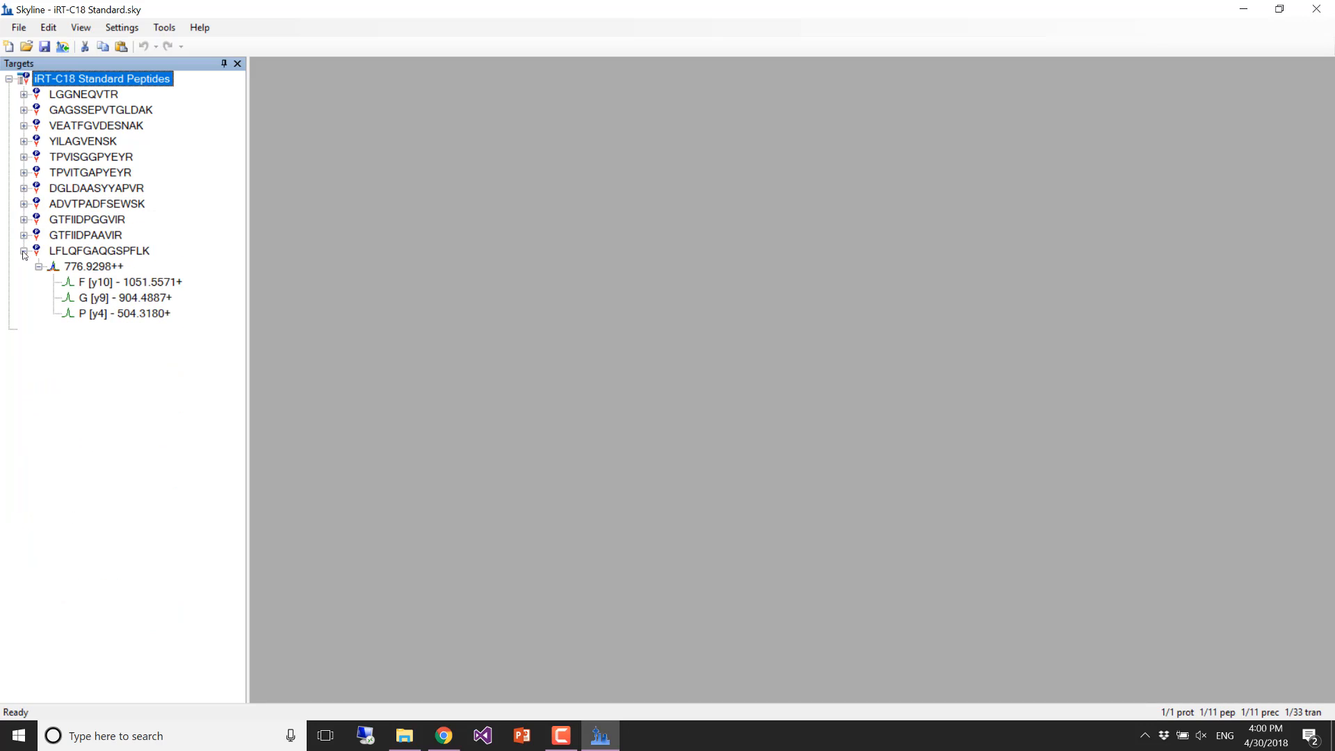
left_click(24, 251)
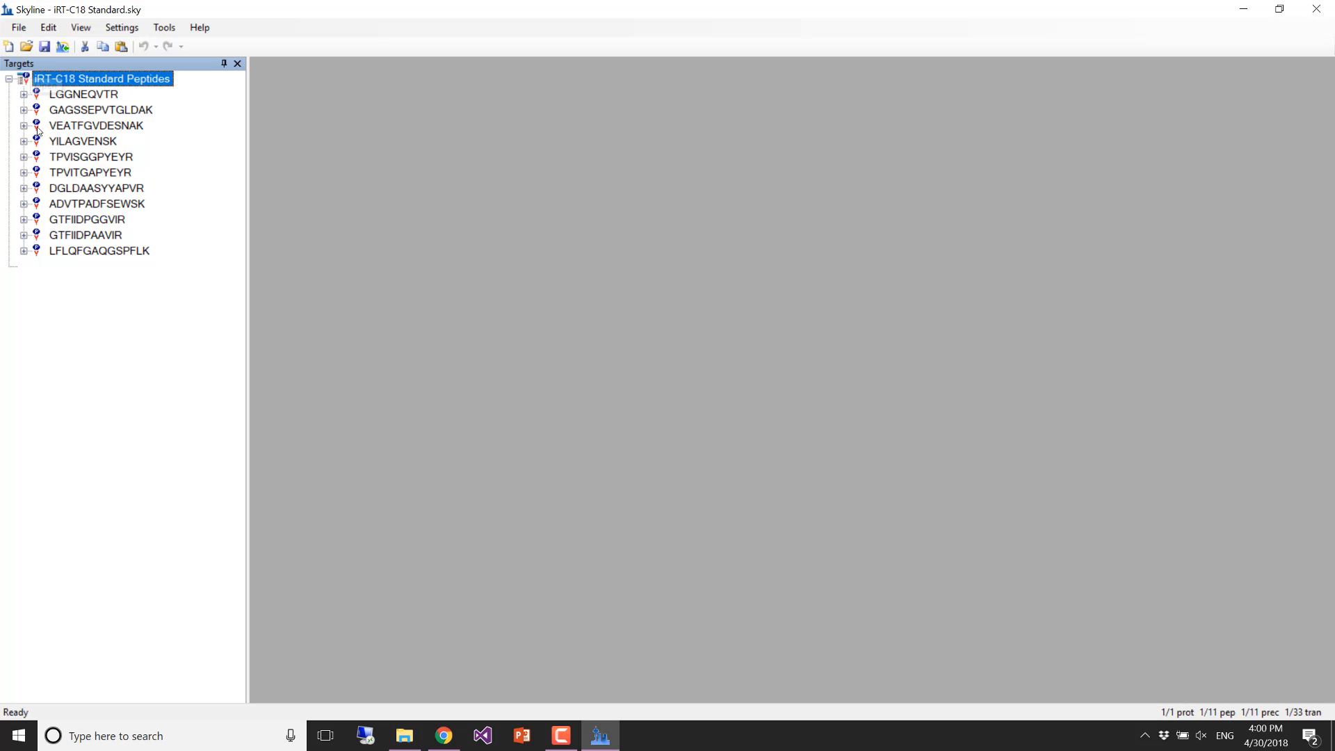
- Set up a results import of single-injection replicates, selecting the two A_D110907_SiRT_HELA_11_nsMRM_150selected 30min-5-35 raw files in the iRT folder
left_click(19, 30)
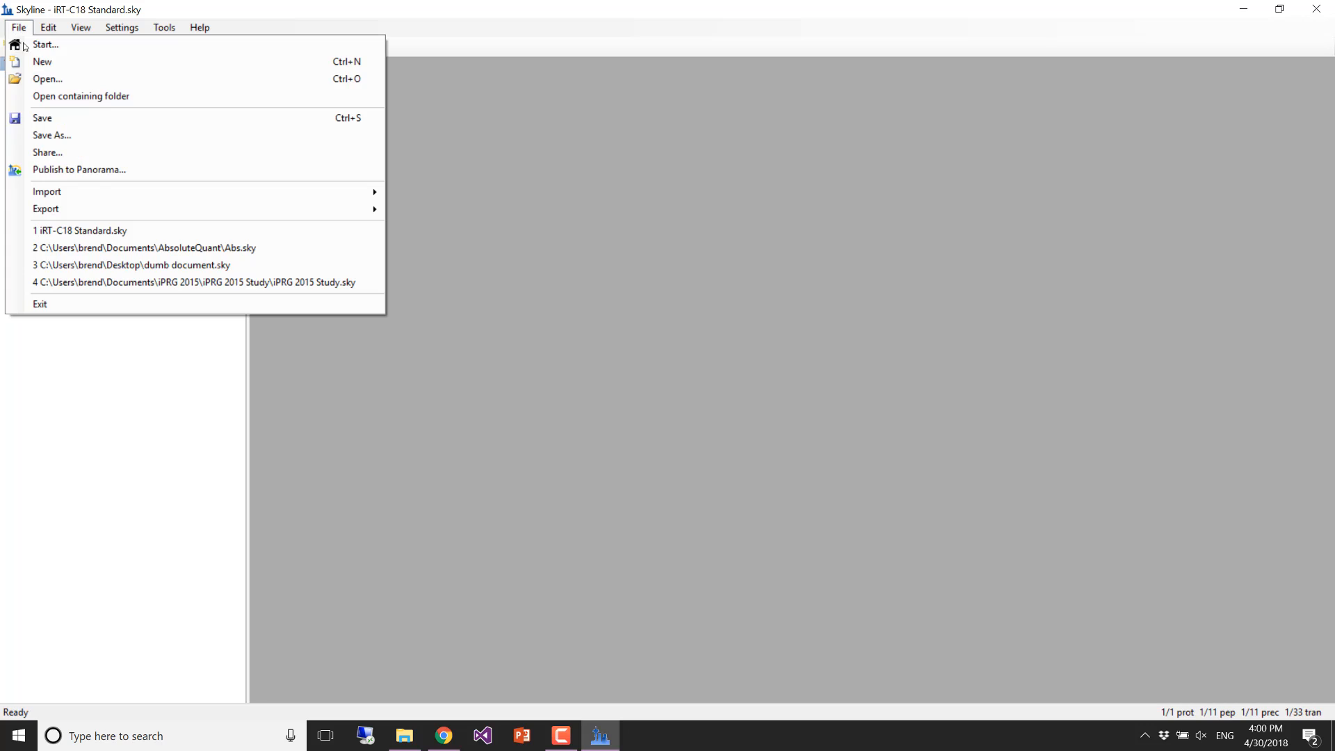
mouse_move(57, 193)
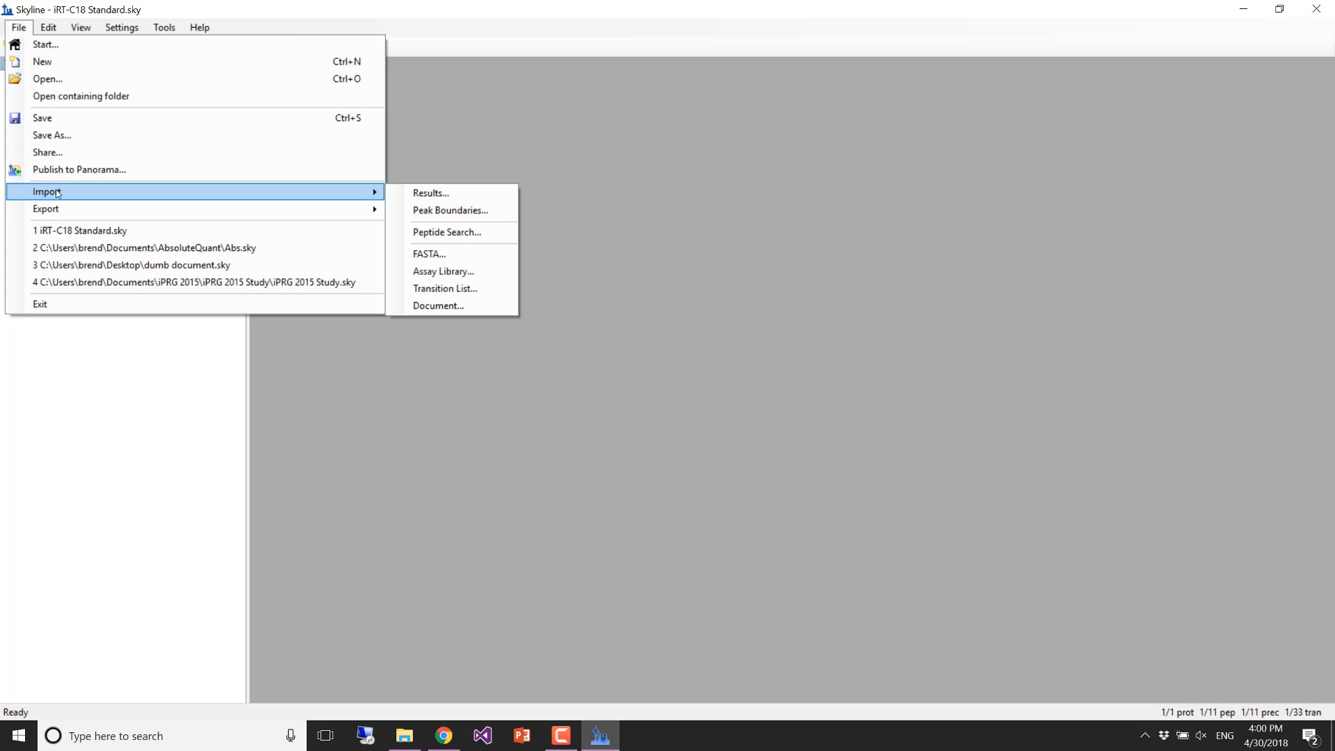
left_click(418, 194)
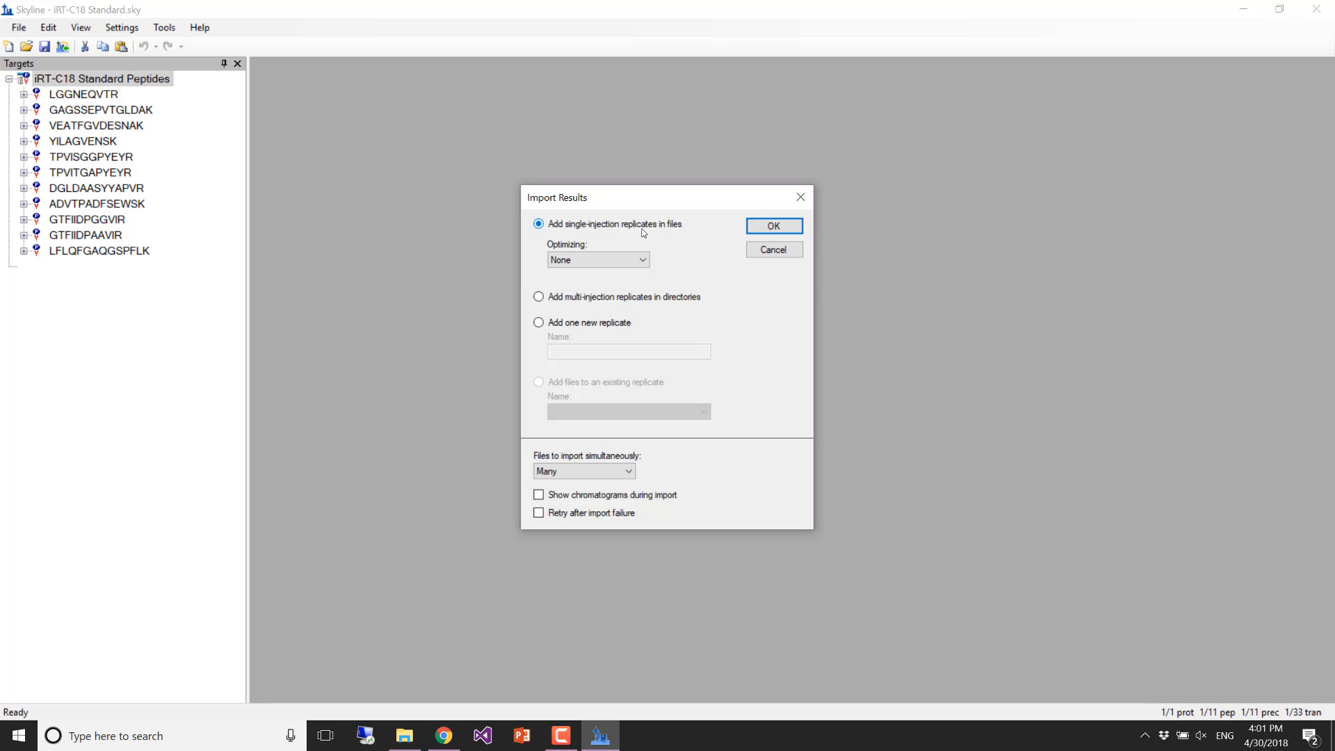
left_click(775, 227)
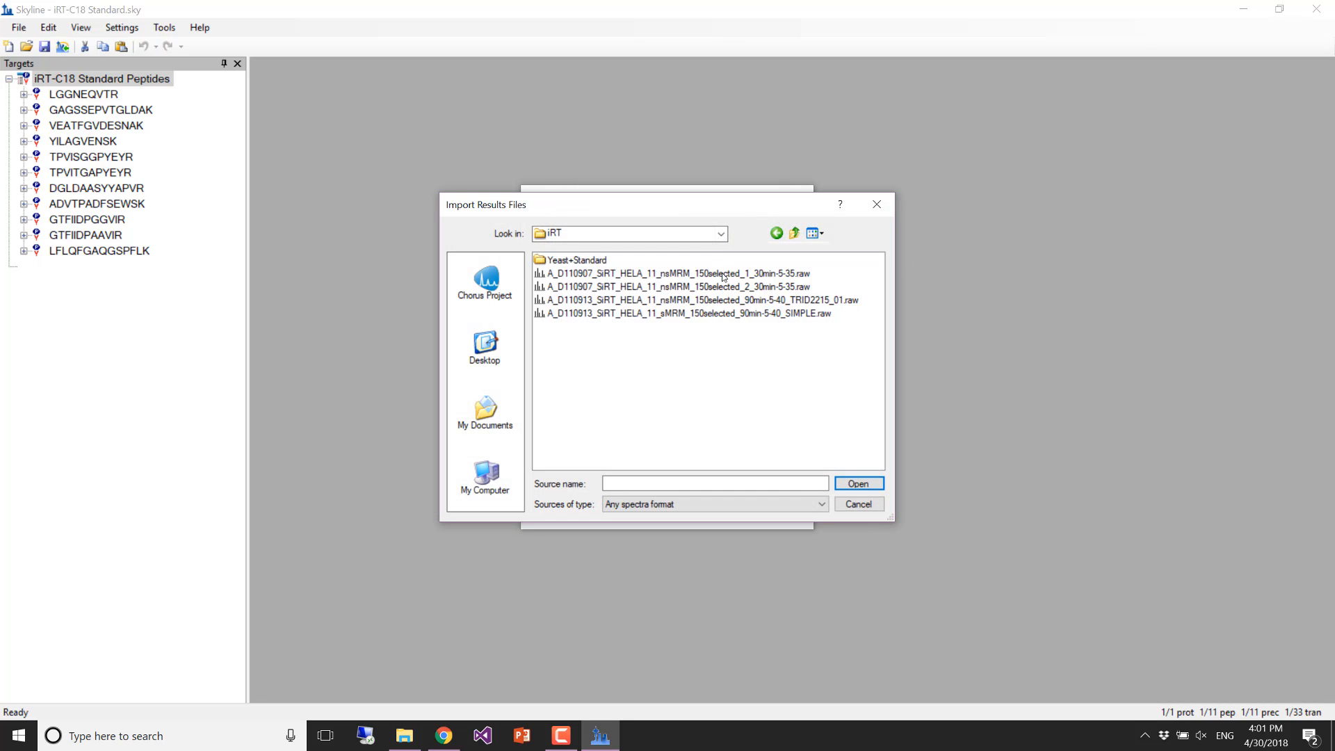
left_click(724, 274)
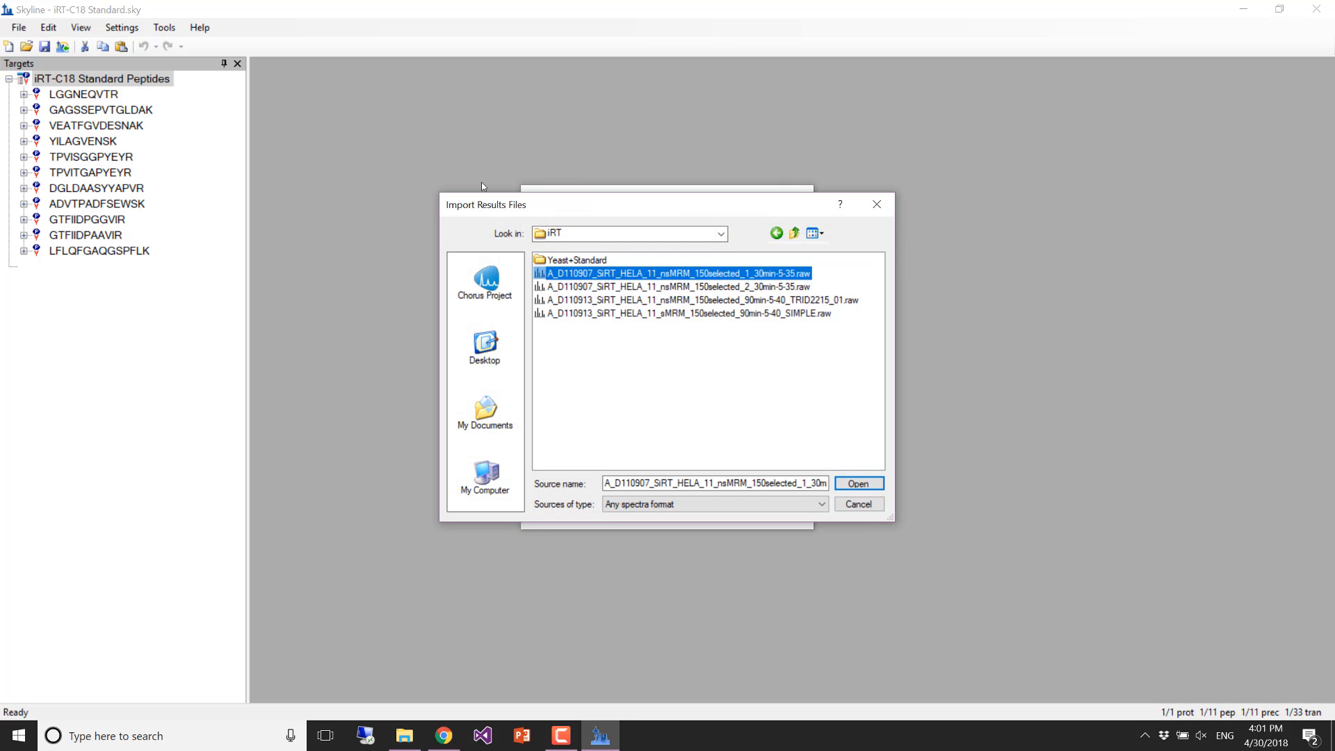
left_click(716, 288, "shift")
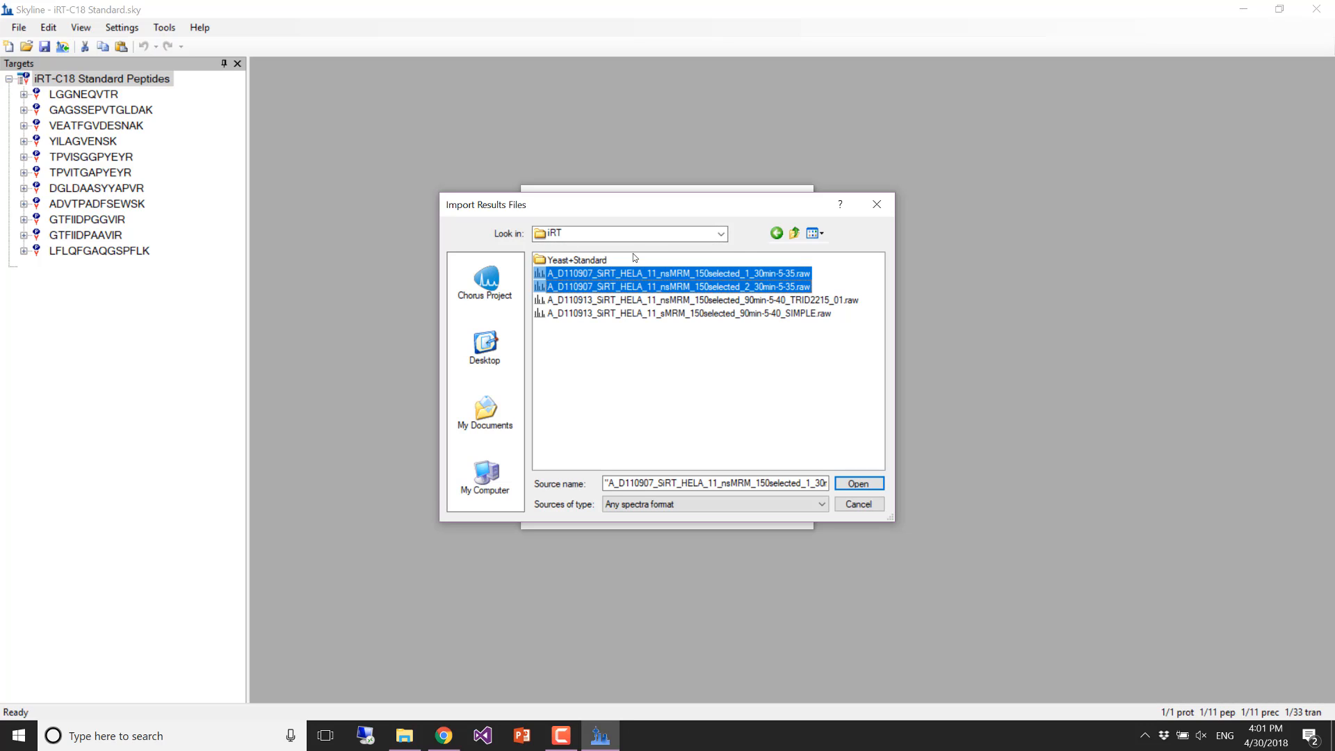
left_click(721, 234)
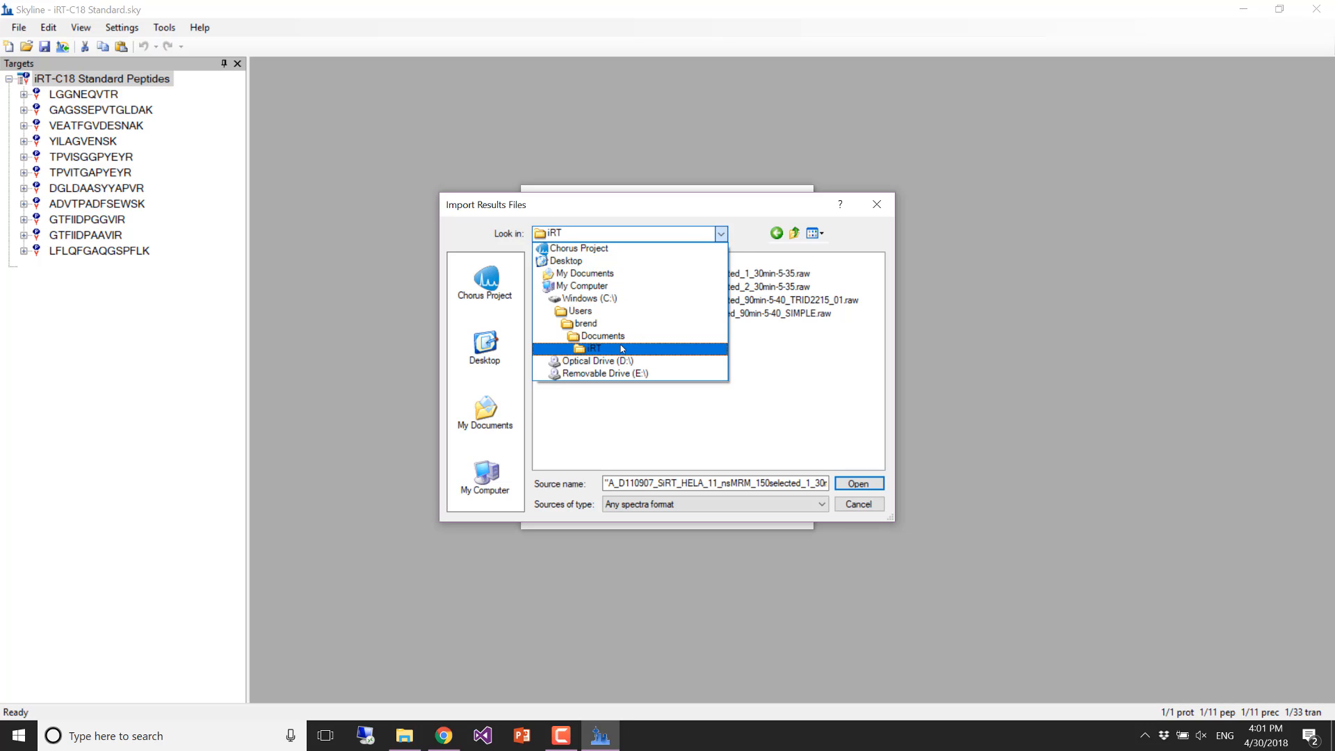
left_click(722, 234)
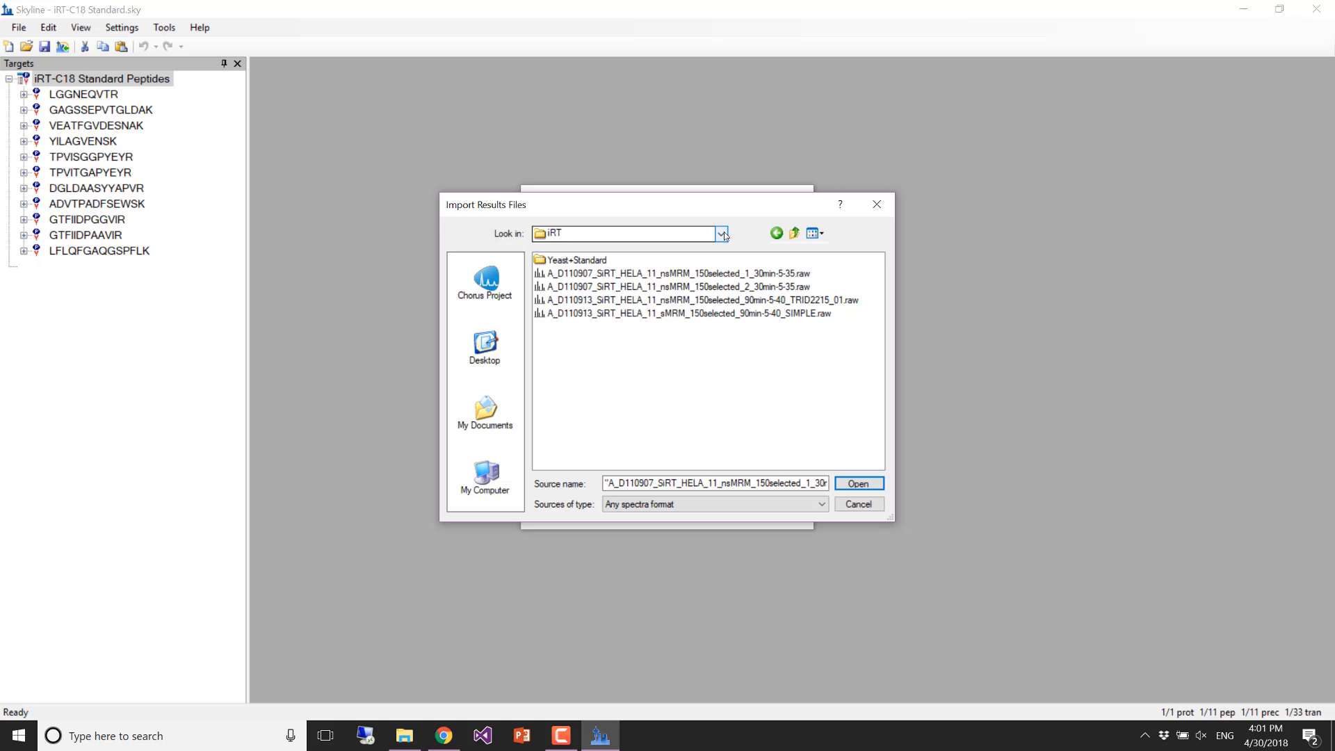
left_click(725, 275)
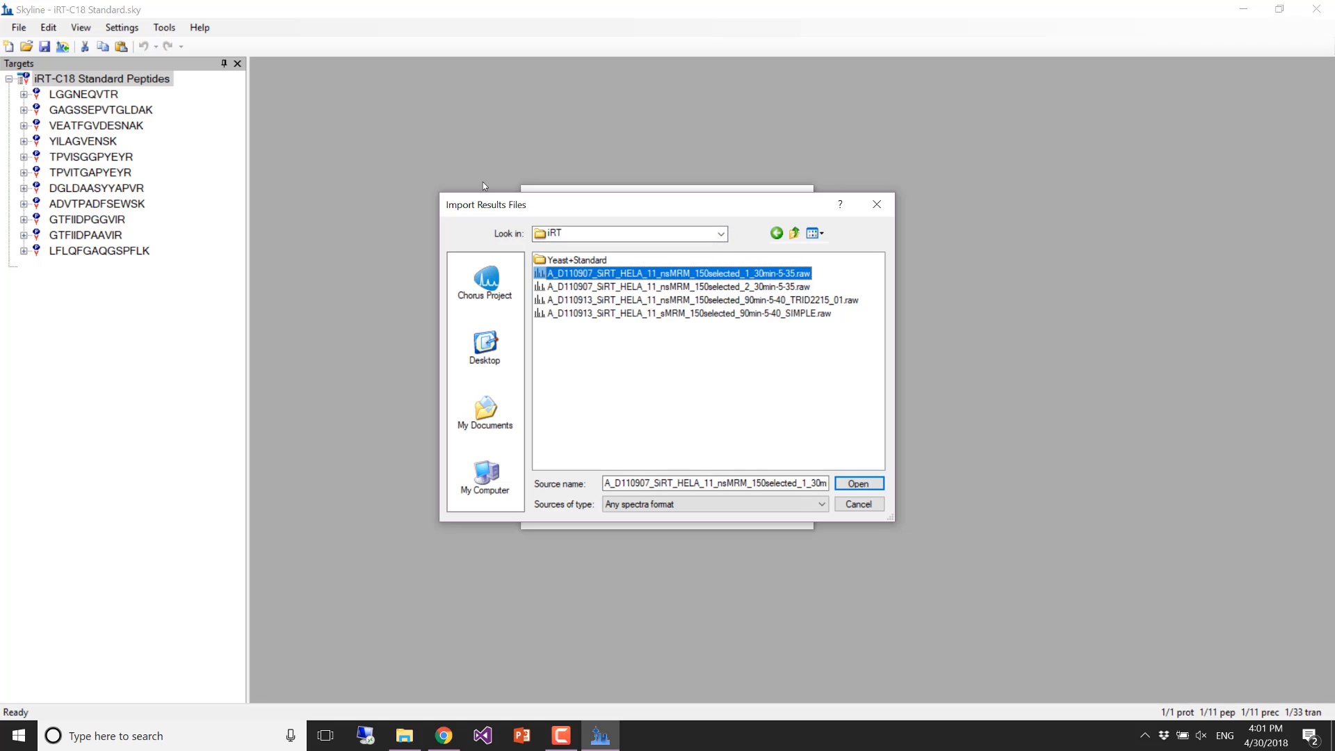
left_click(722, 287, "shift")
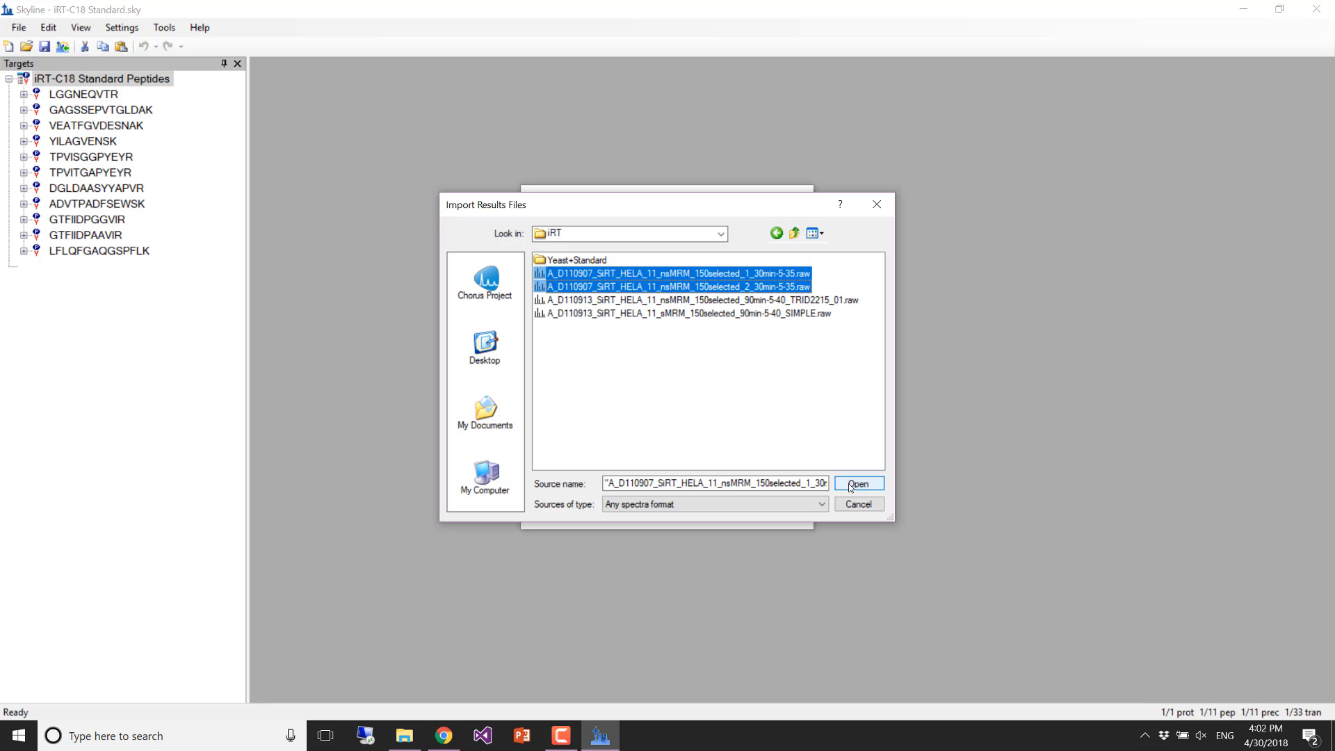
- Import the selected files with their common prefix and suffix removed from the replicate names, and close the import progress window
left_click(849, 485)
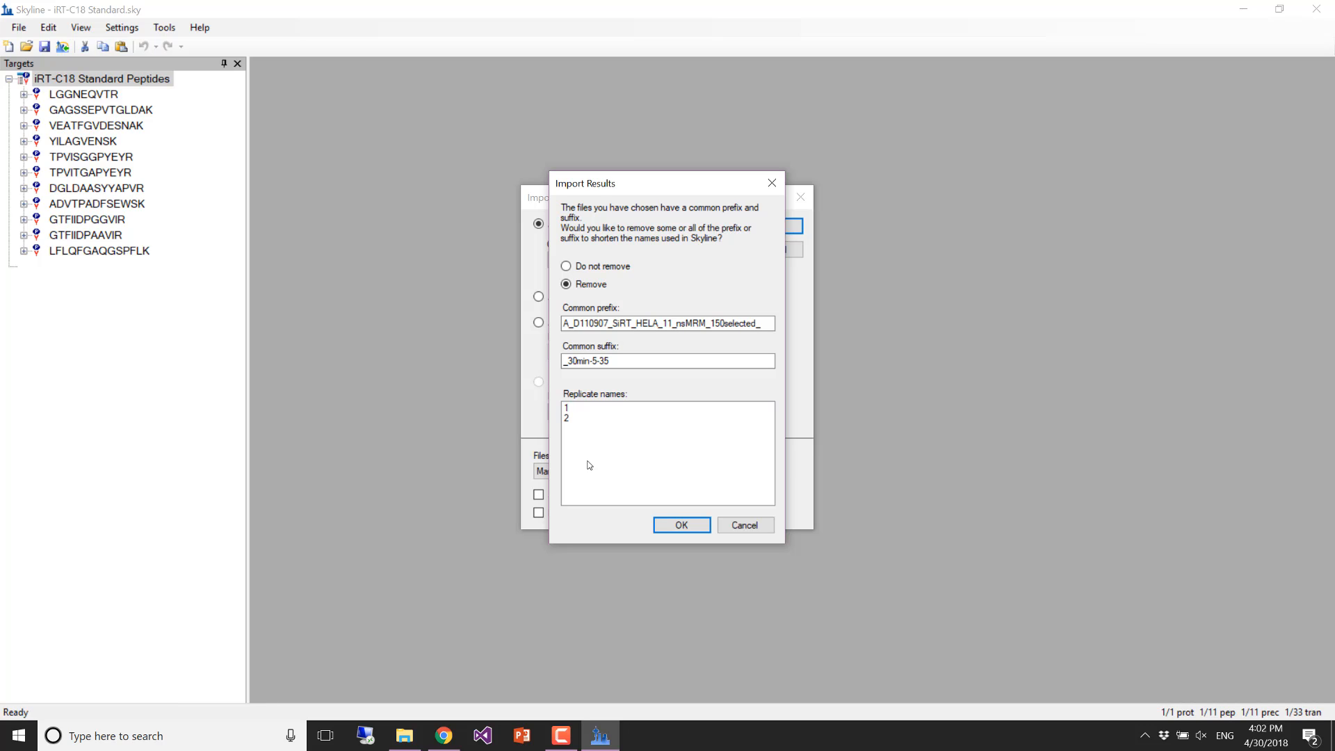
left_click(688, 530)
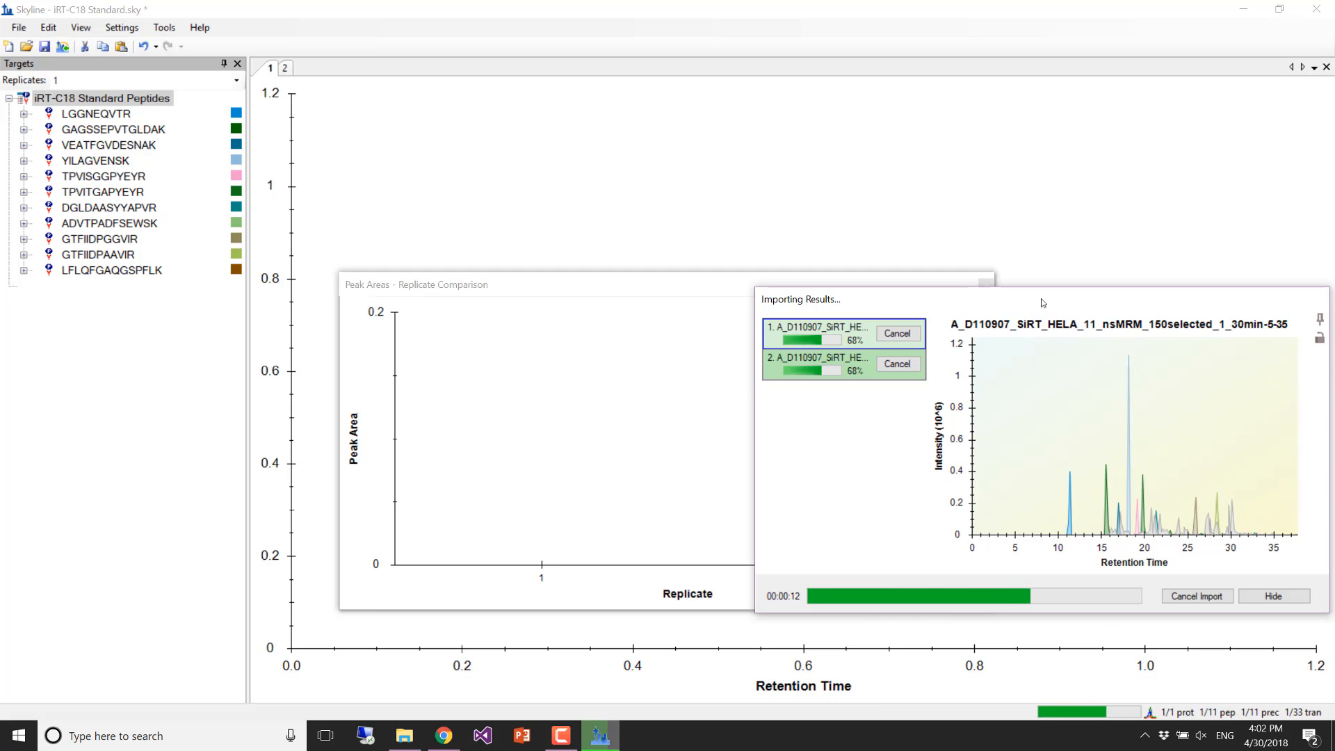
left_click_drag(1034, 315, 908, 109)
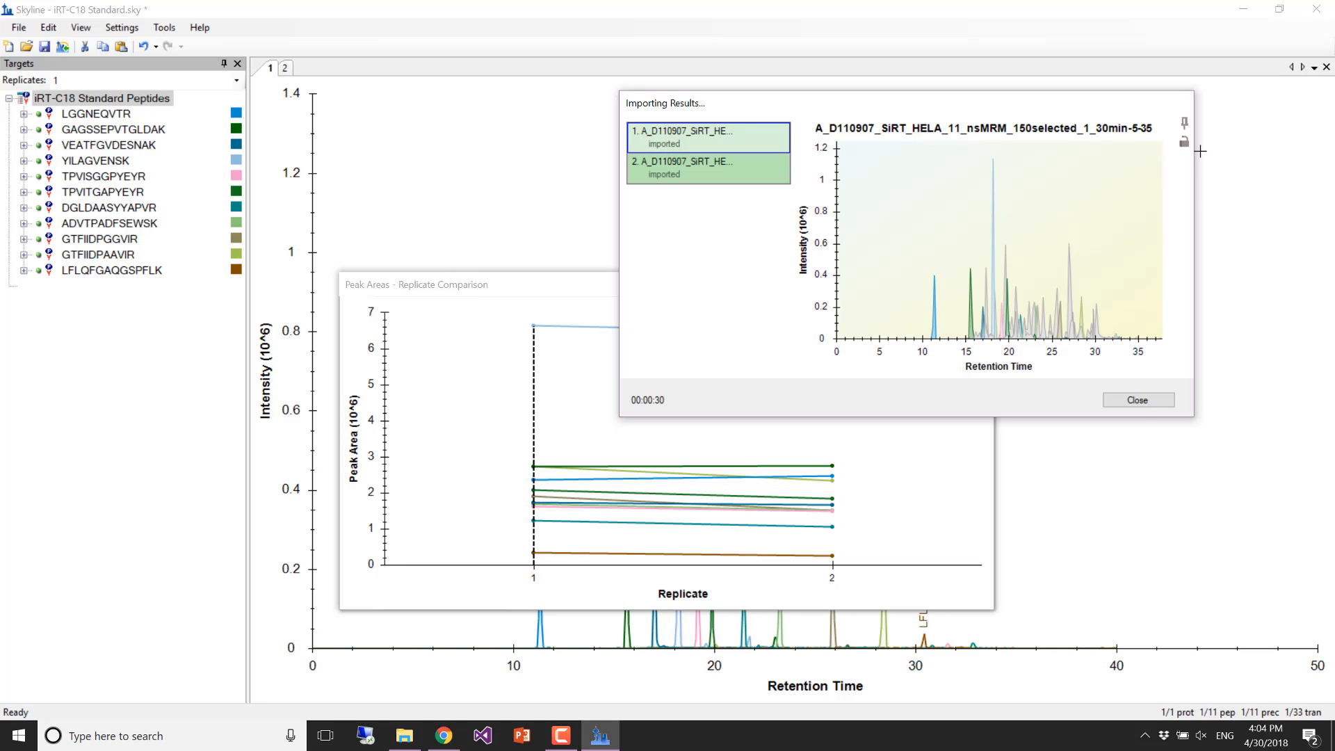
left_click(1137, 400)
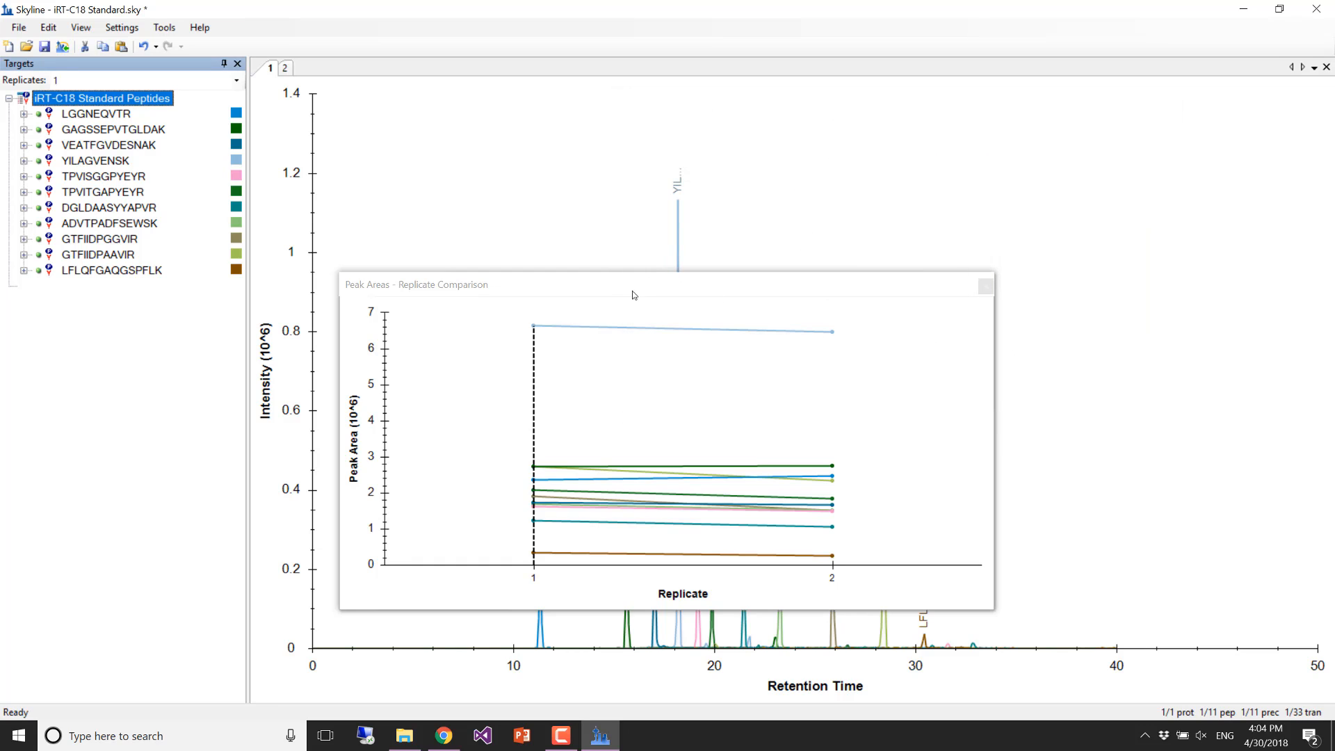
- Dock the Peak Areas graph along the main window's right edge and the Retention Times graph directly below it
left_click_drag(610, 286, 1313, 386)
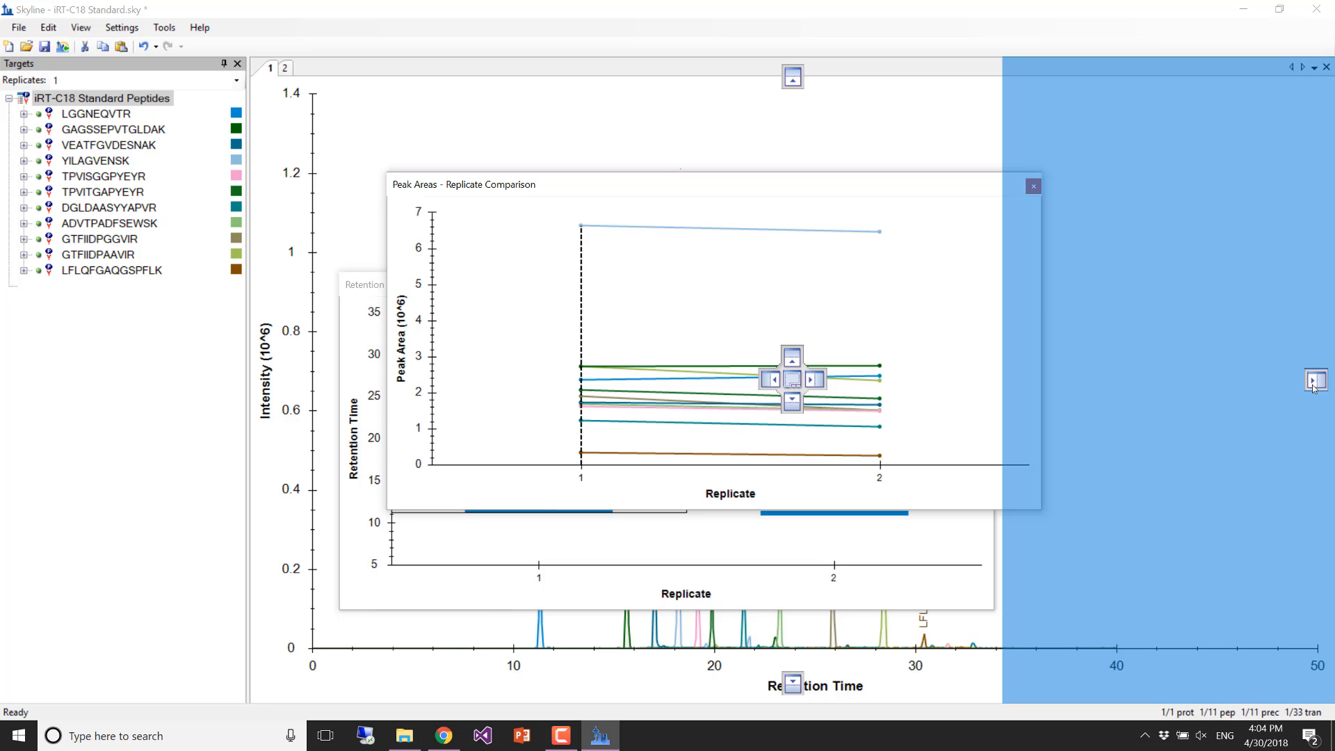
left_click_drag(1314, 387, 1314, 387)
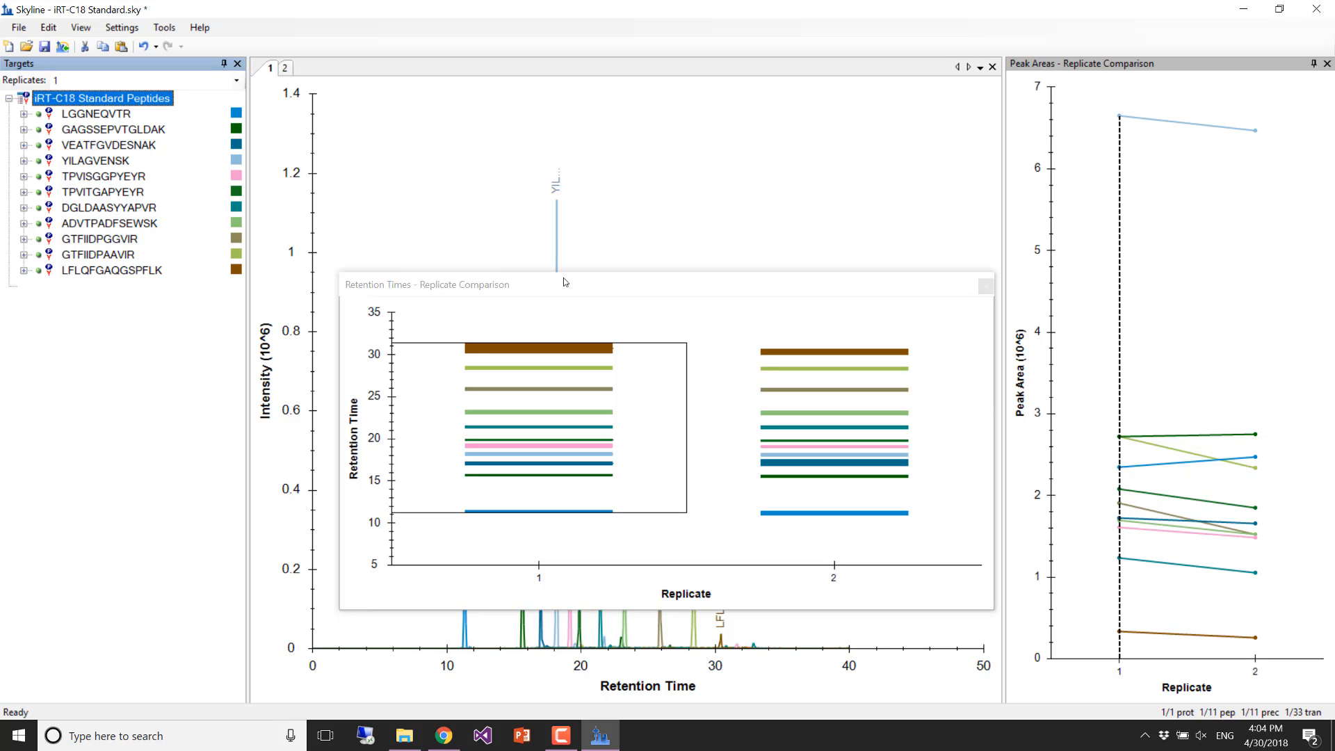
left_click_drag(566, 280, 1177, 412)
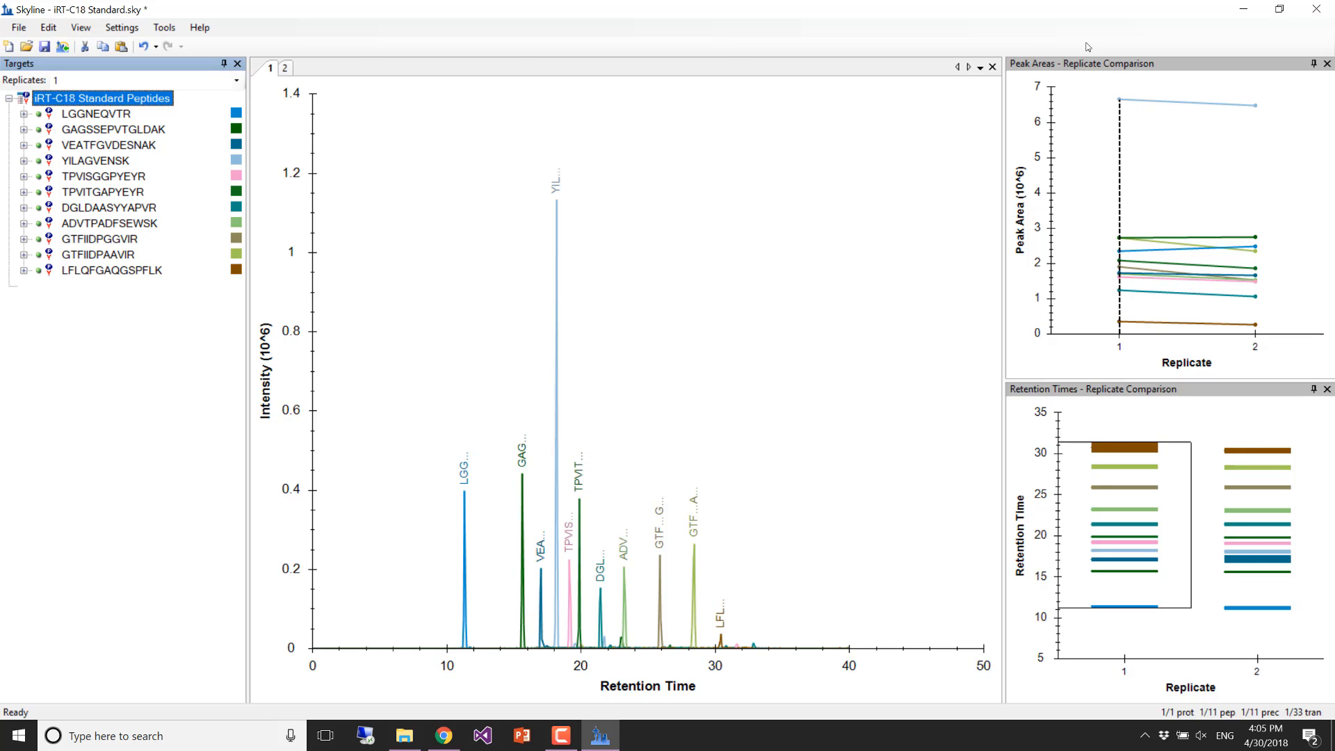
- Try docking the Peak Areas and Retention Times graphs inside the chromatogram area, and restore them stacked along the right edge
left_click_drag(1140, 63, 651, 379)
left_click_drag(1111, 72, 823, 411)
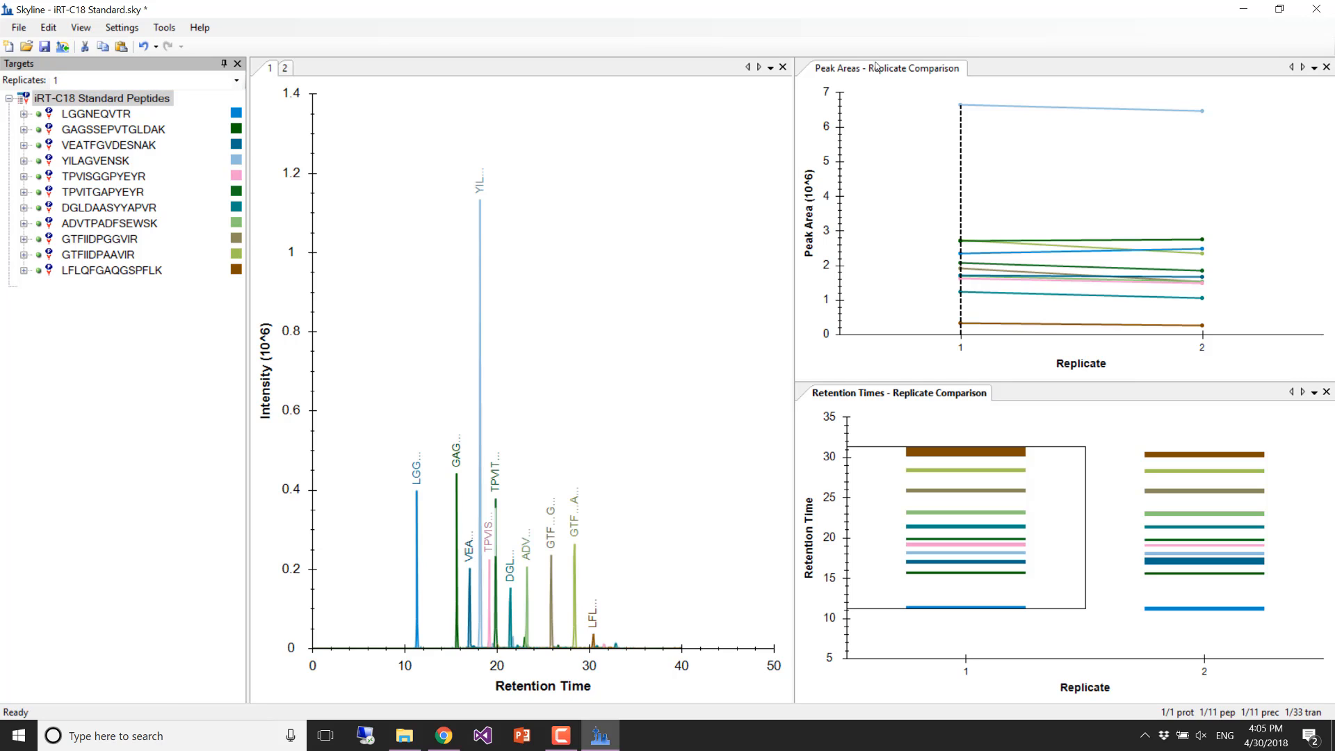
left_click_drag(869, 69, 1318, 380)
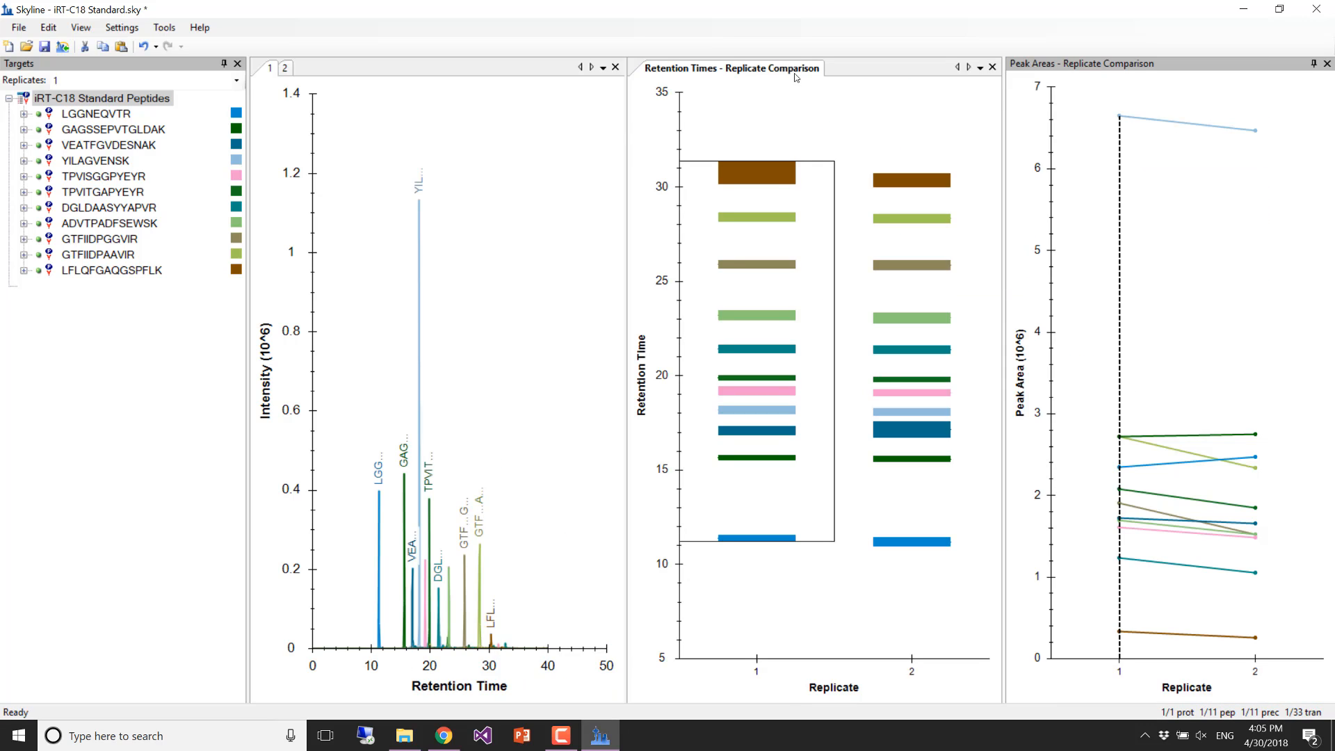
left_click_drag(793, 73, 1168, 414)
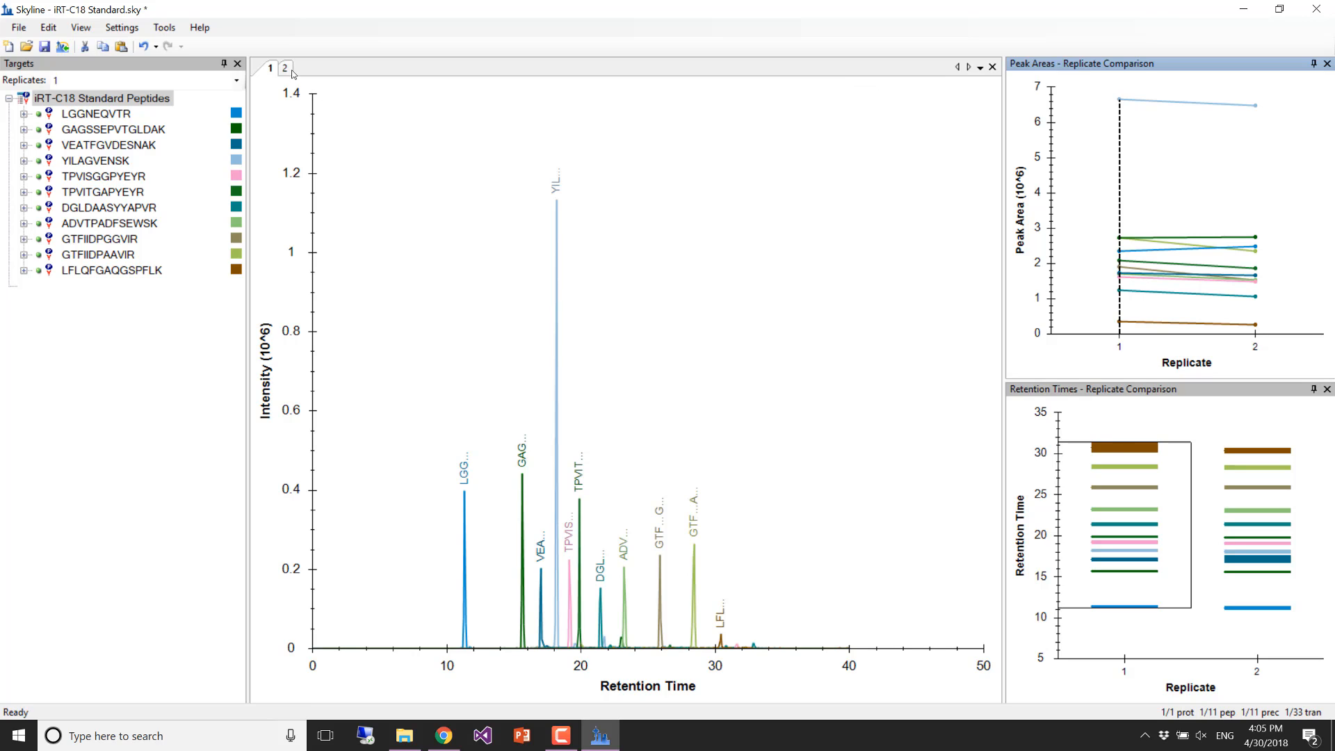
- Place the replicate 2 chromatogram below replicate 1, and make the Retention Times graph plot only Retention Time values
left_click_drag(285, 69, 626, 407)
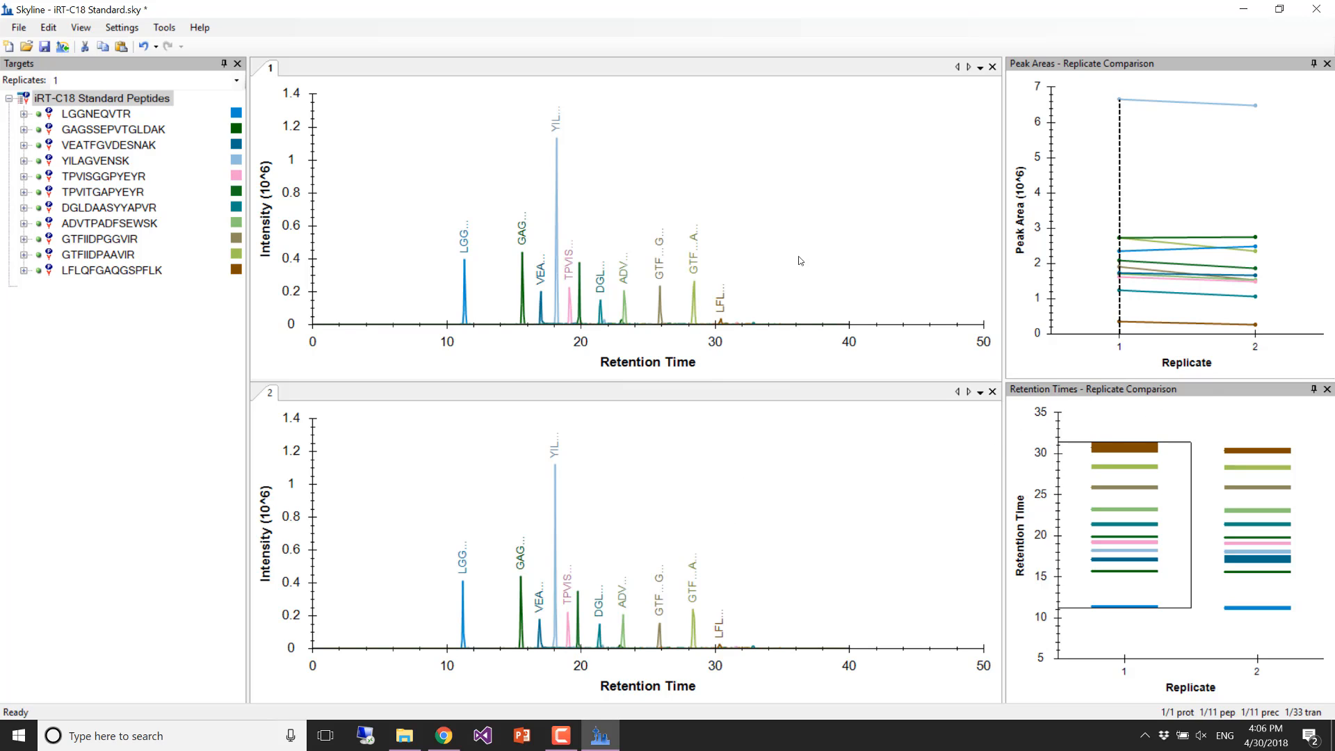
left_click(1197, 400)
right_click(1186, 417)
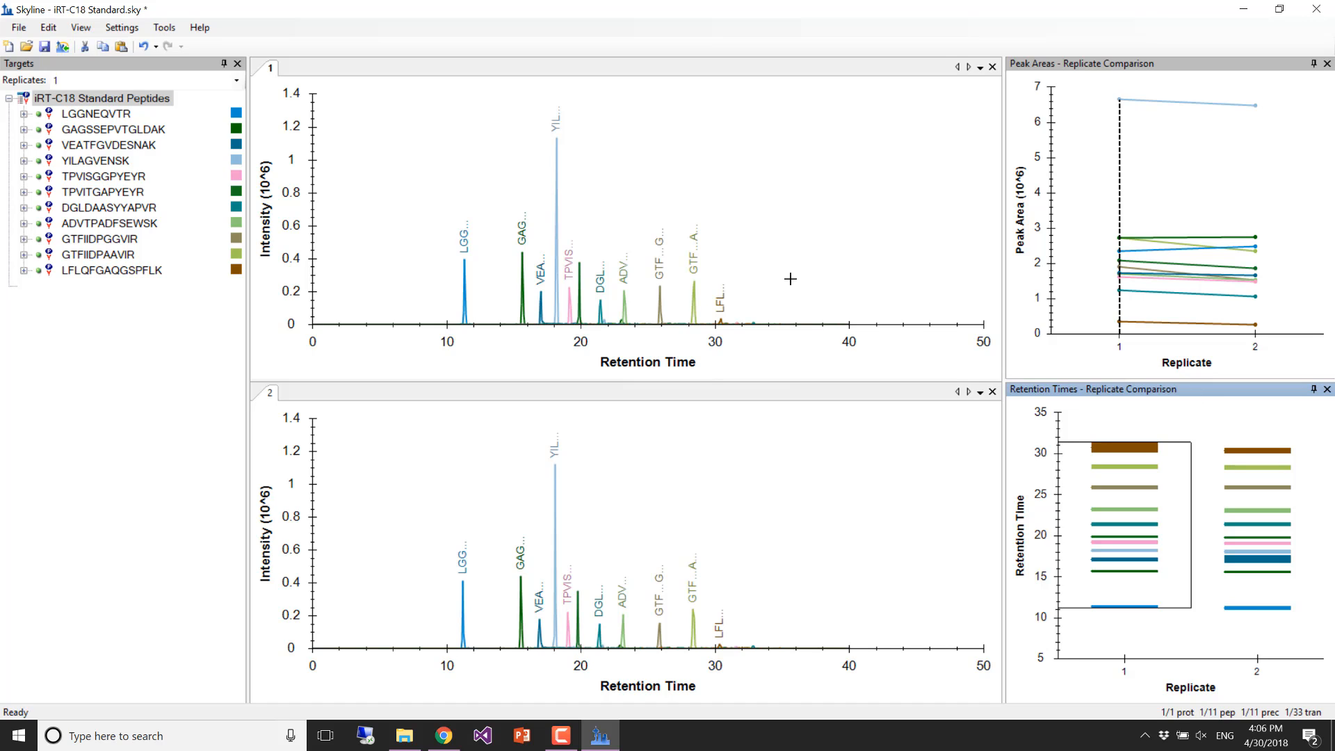
mouse_move(1201, 436)
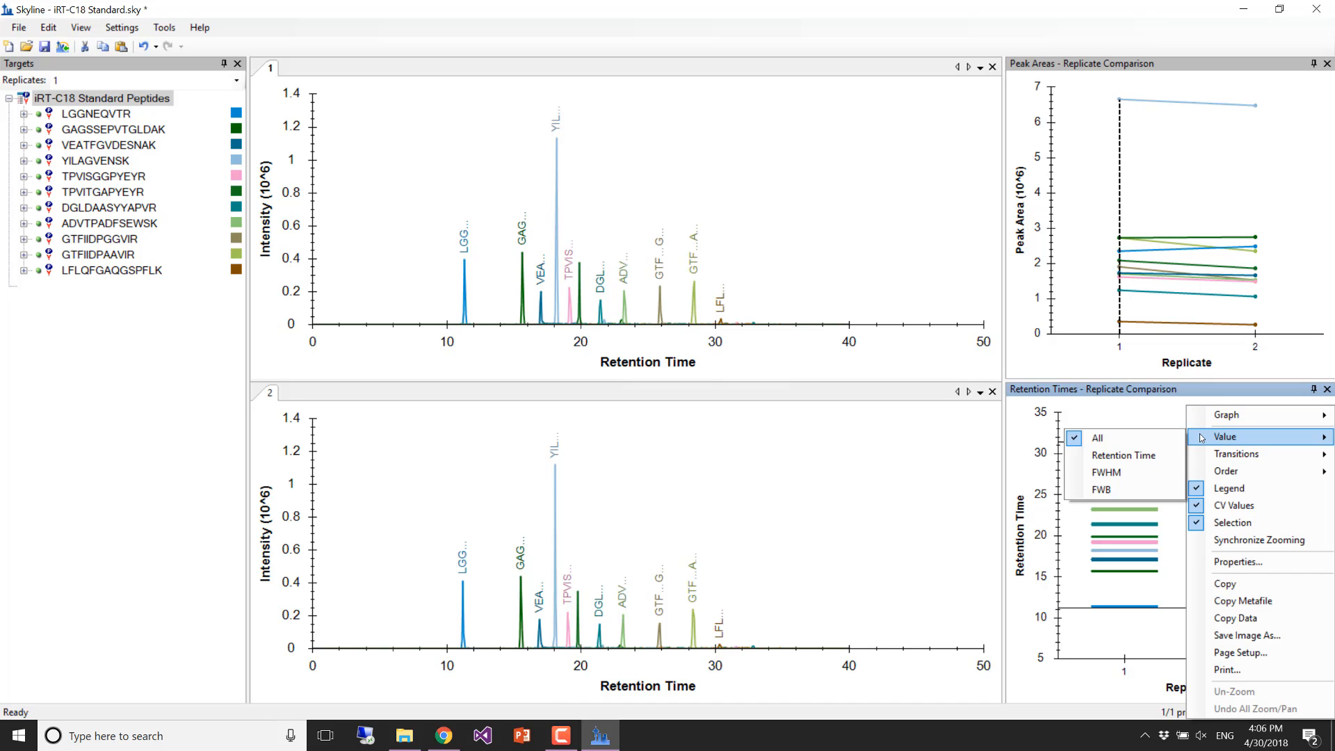
left_click(1150, 456)
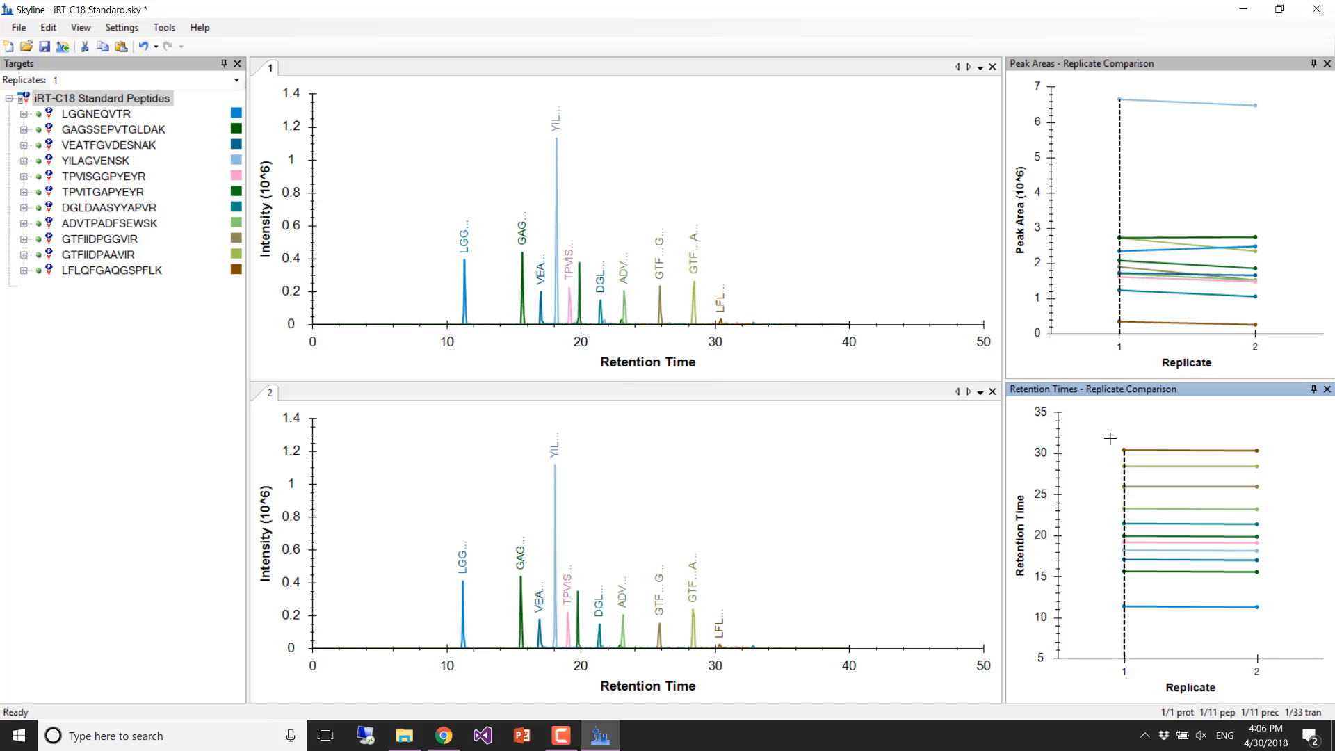
- Examine the topmost peptide line in the Retention Times graph up close to compare its retention time between the two replicates
left_click_drag(1115, 441, 1266, 459)
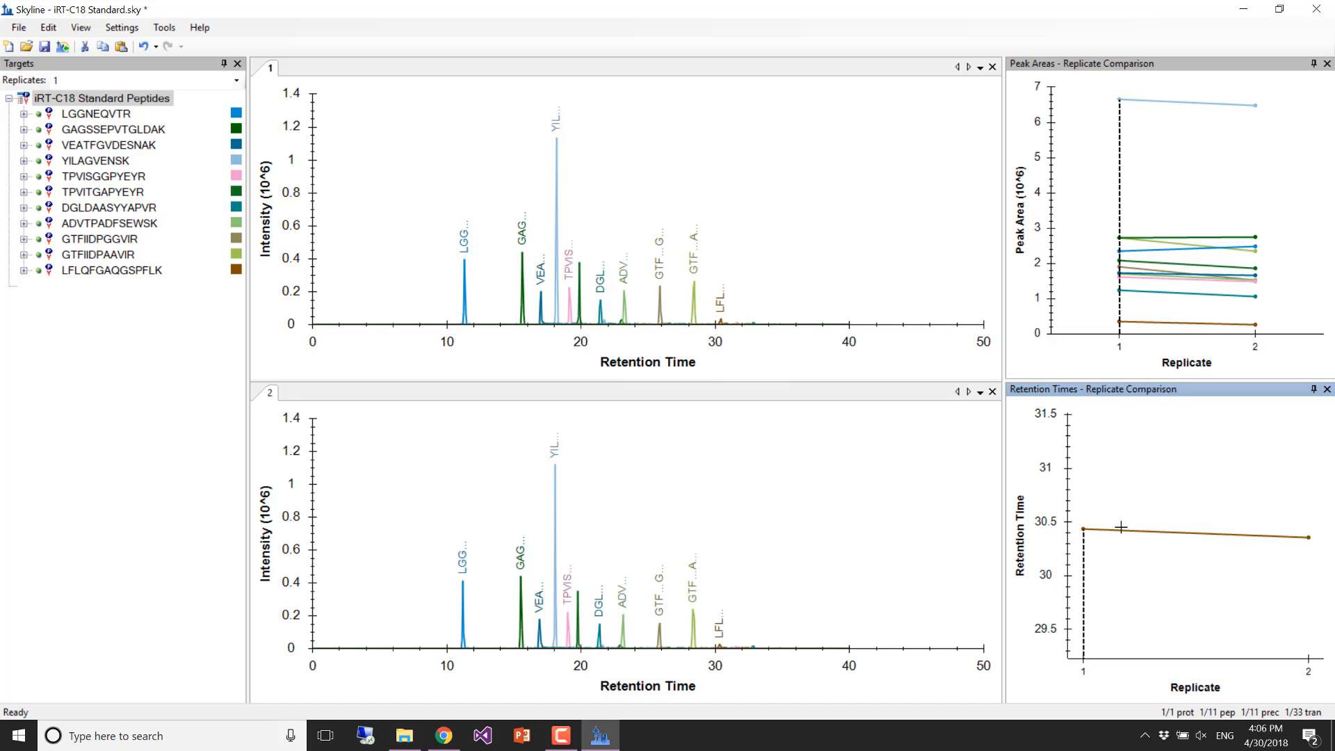
scroll(1121, 527, "up", 1)
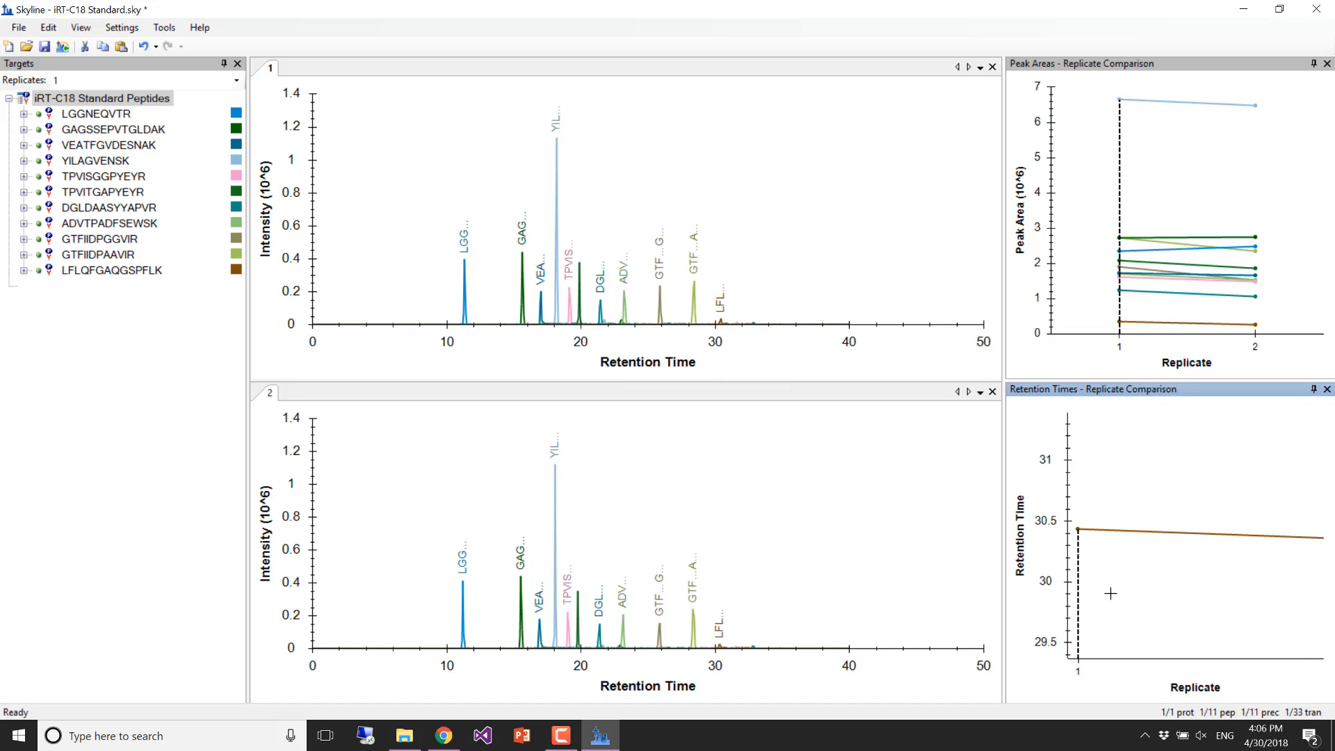
scroll(1029, 637, "up", 3)
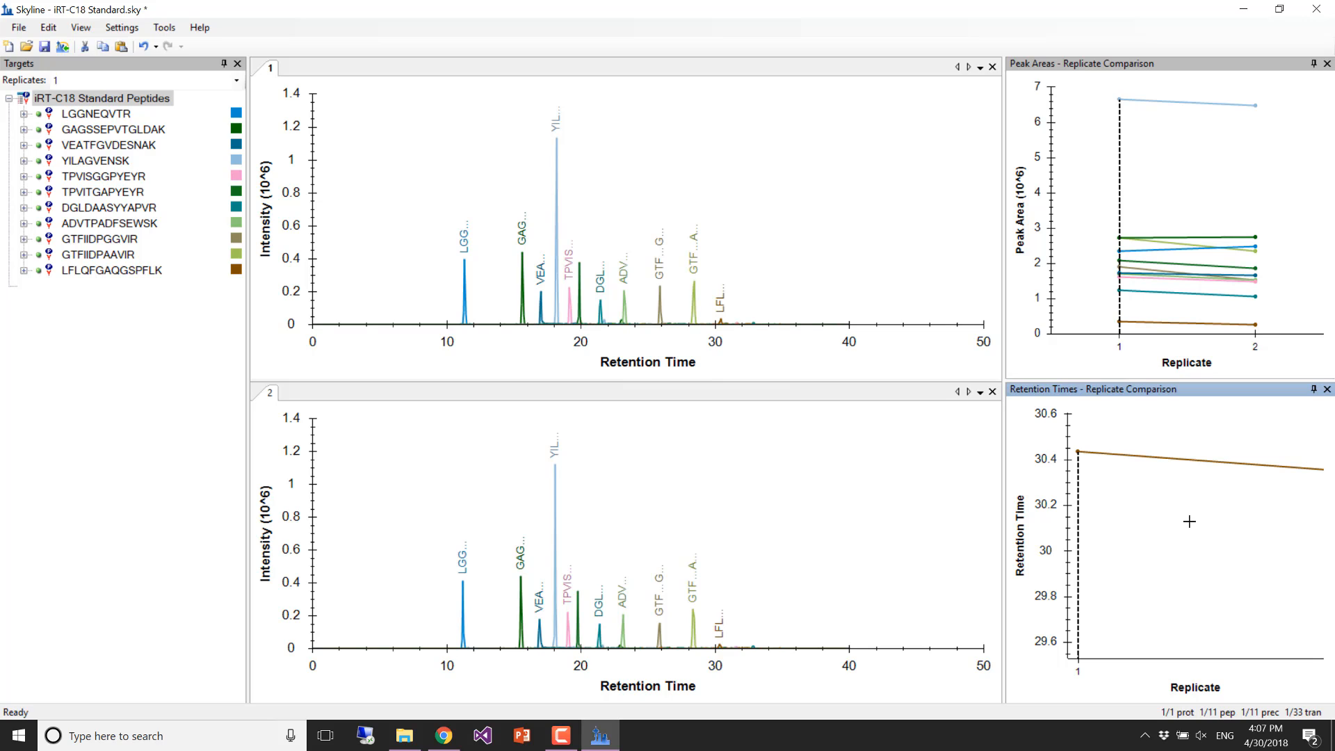
scroll(1178, 526, "down", 2)
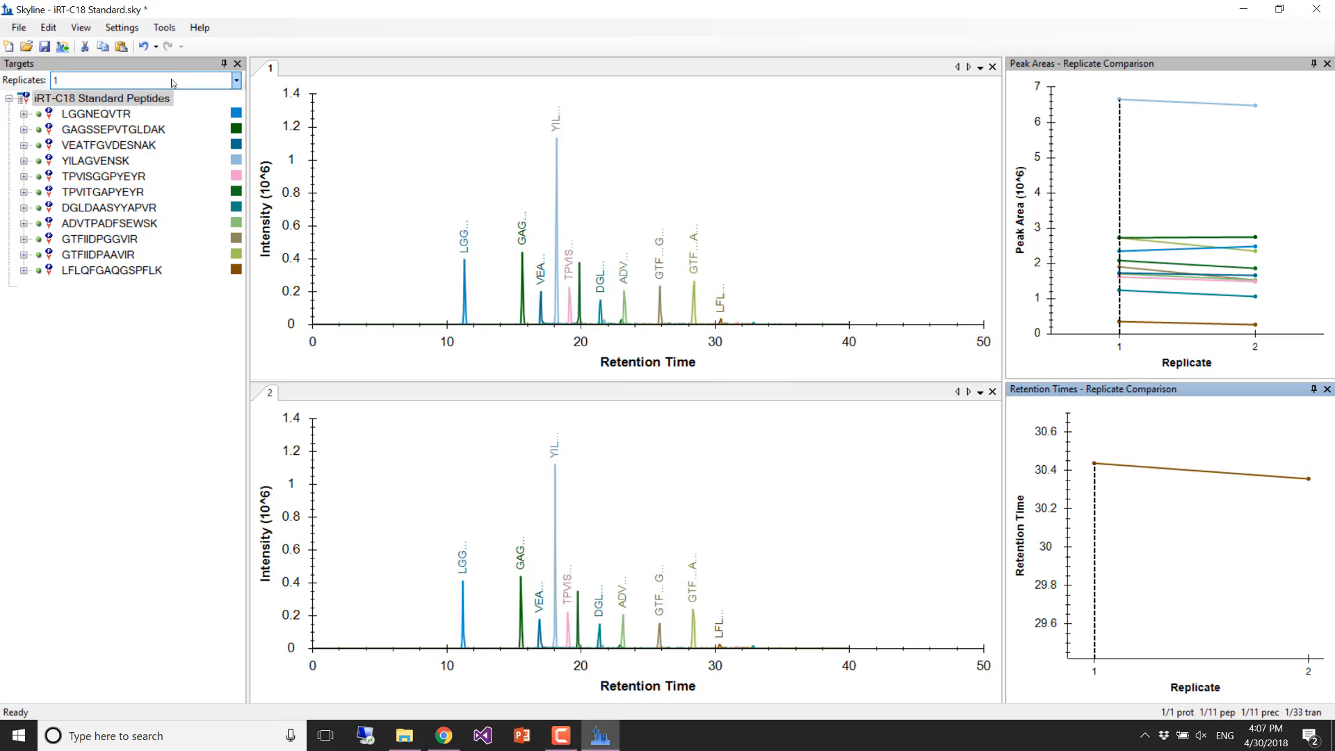
- Start a new retention time calculator in the peptide prediction settings and name it Biognosys (iRT-C18)
left_click(123, 30)
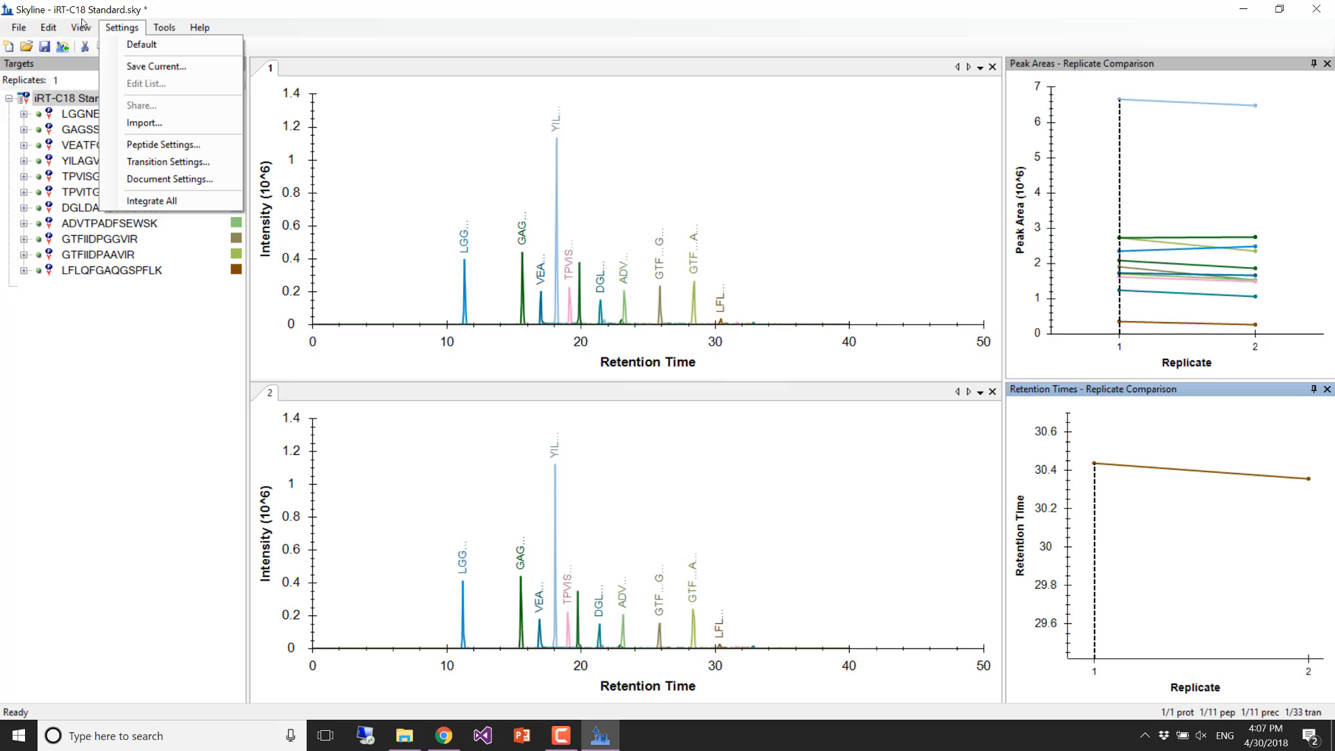
left_click(148, 145)
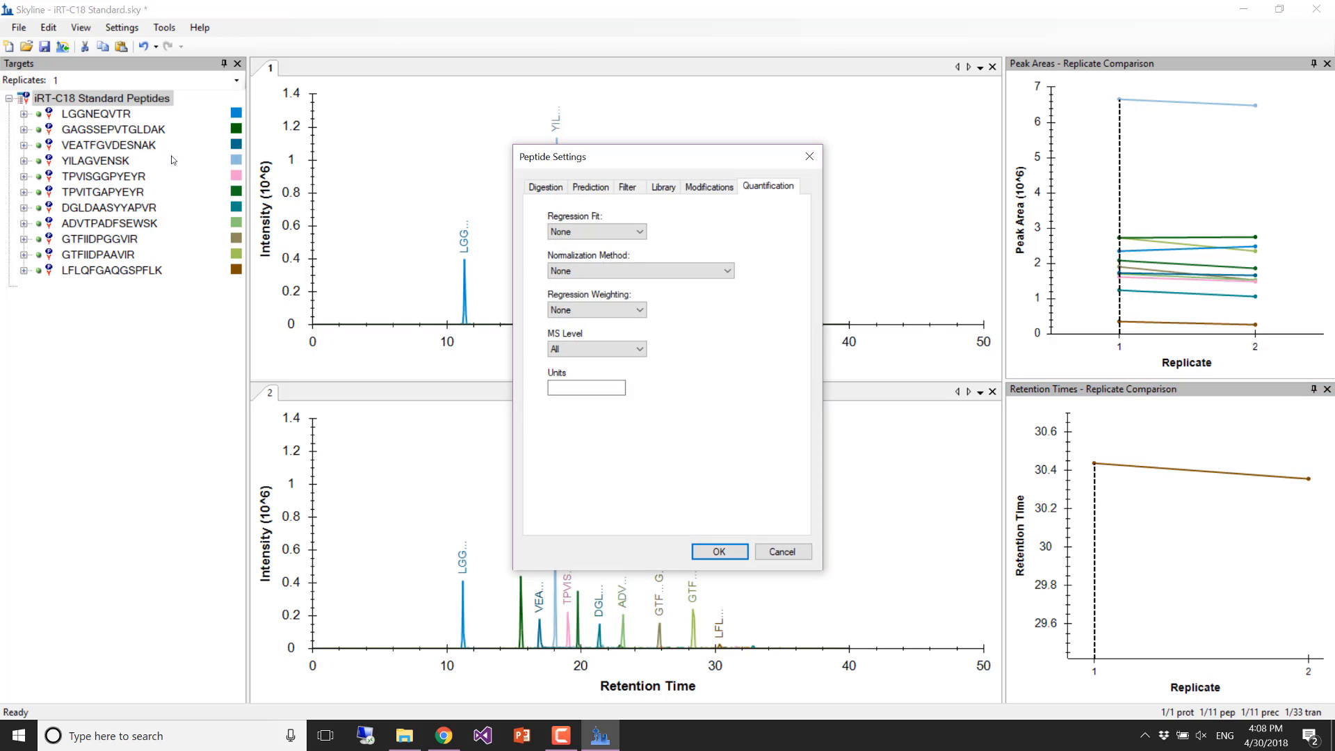
left_click(592, 187)
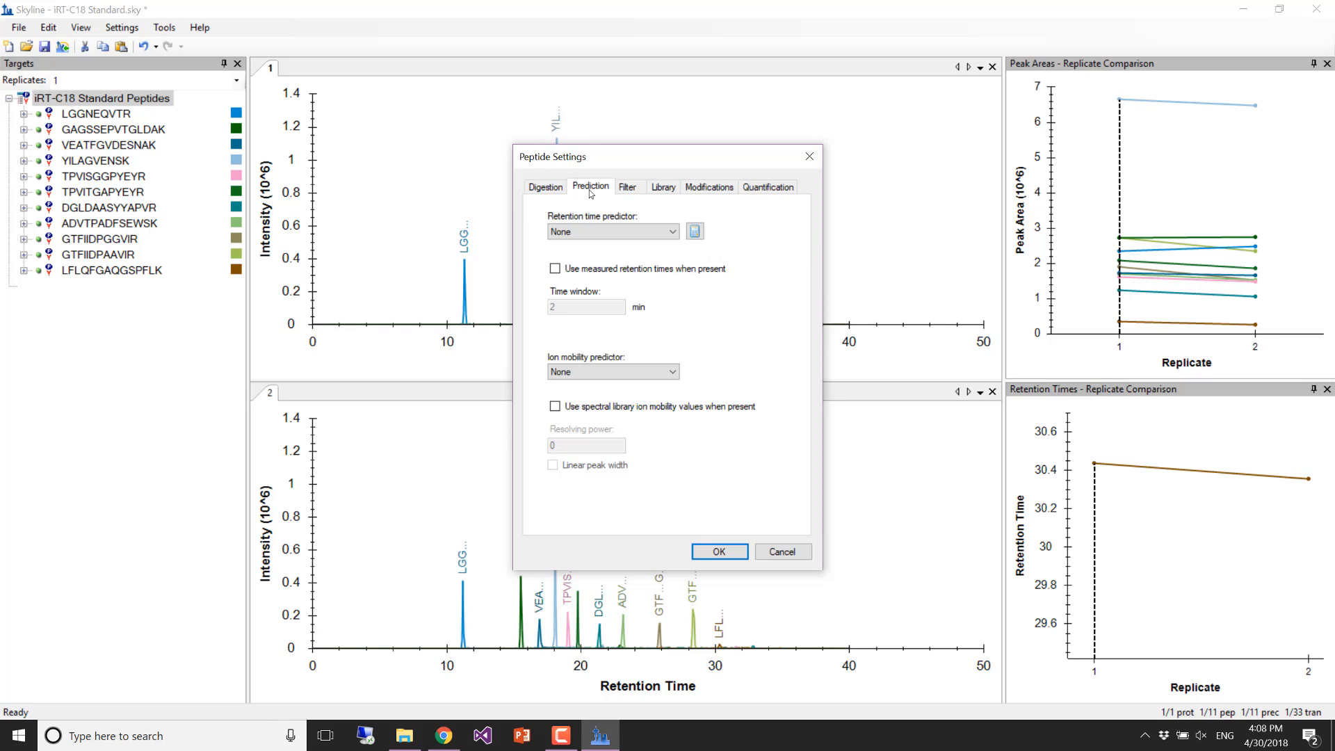
left_click(695, 233)
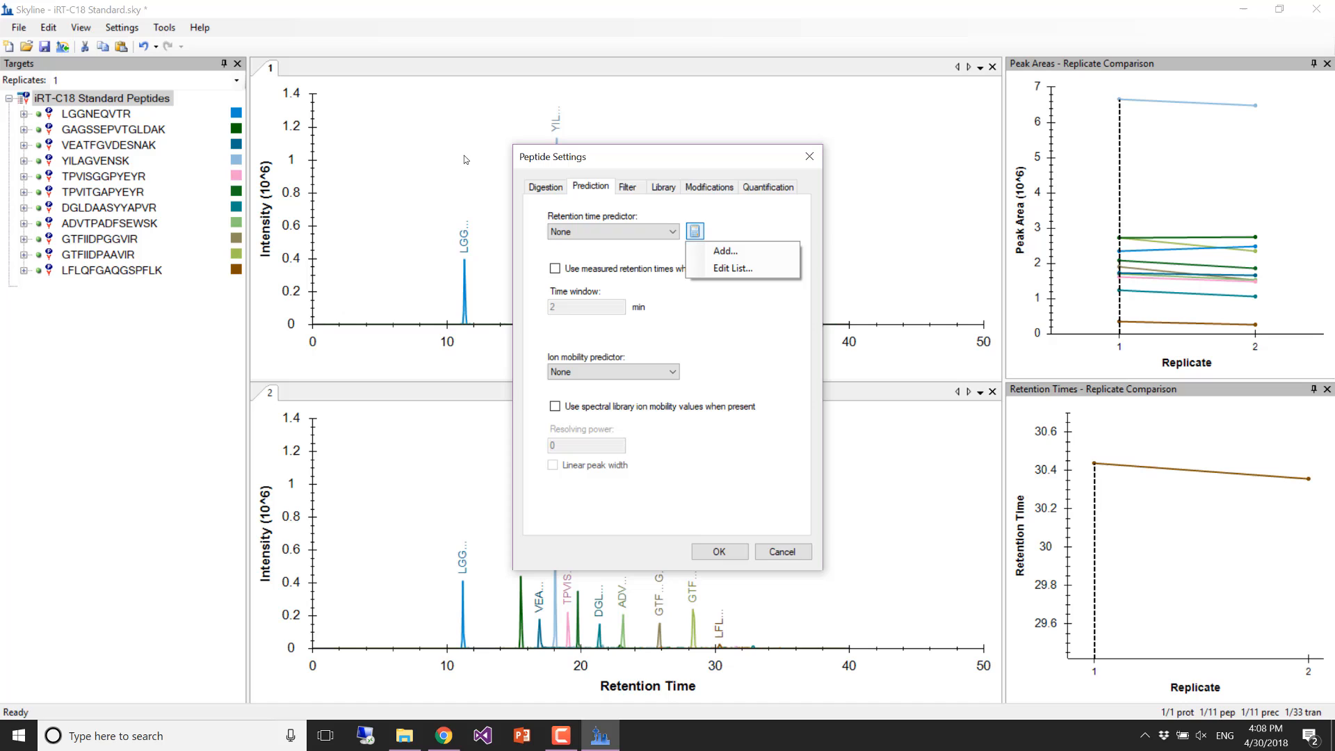
left_click(708, 257)
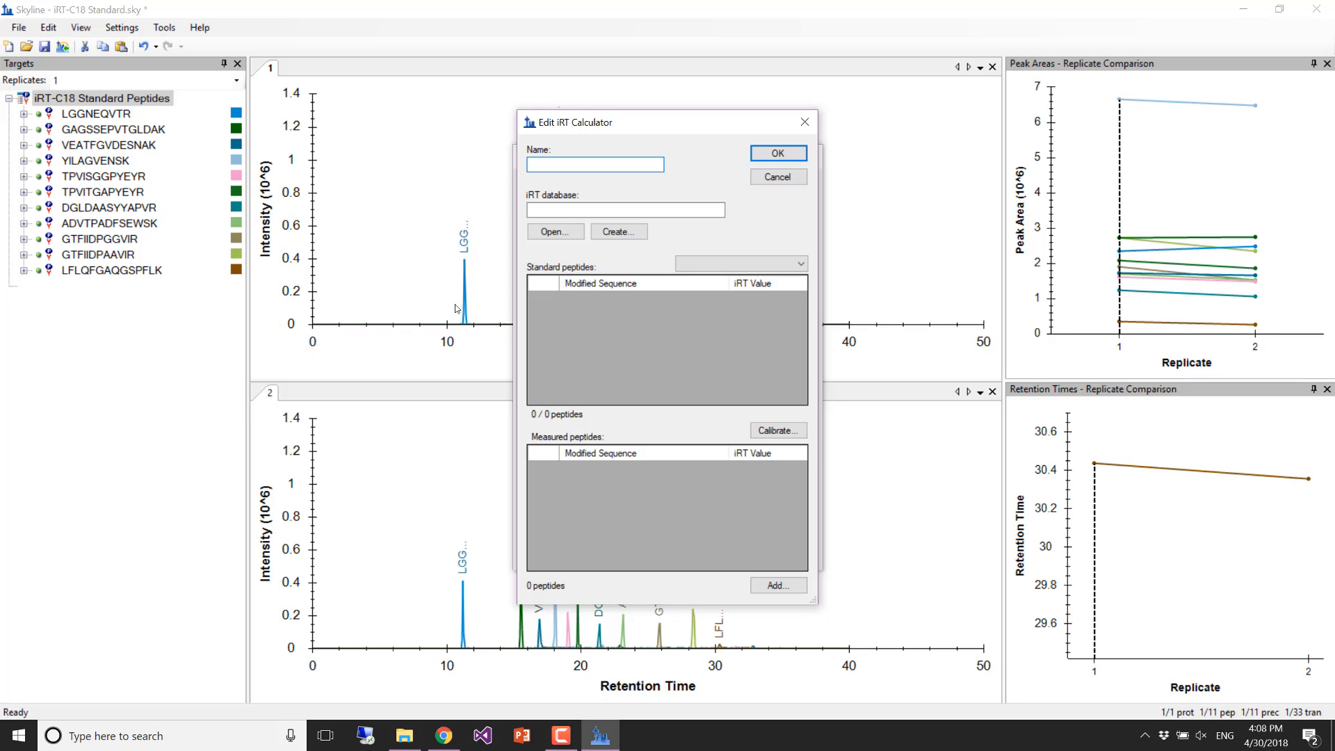
type("Biognosys (iRT-C18)")
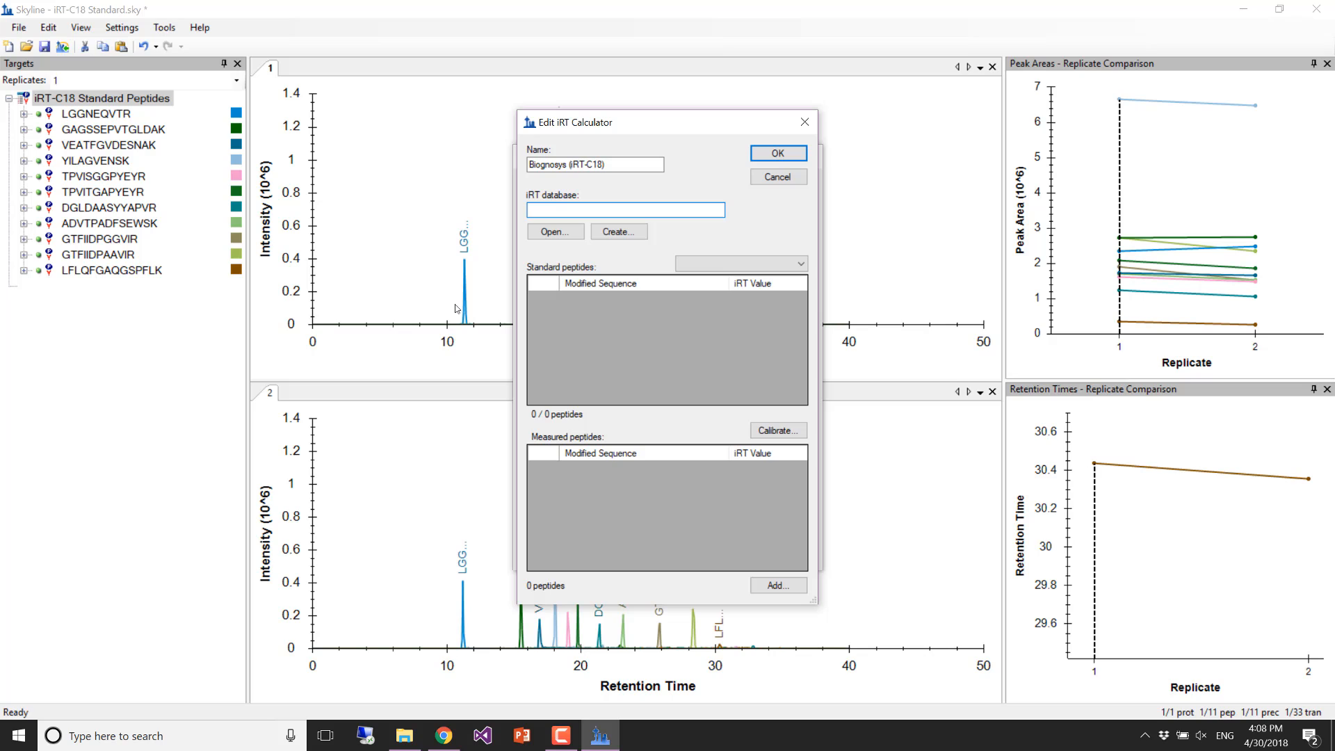
- Create an iRT database file named Biognosys-C18 in the iRT folder for the calculator
left_click(621, 234)
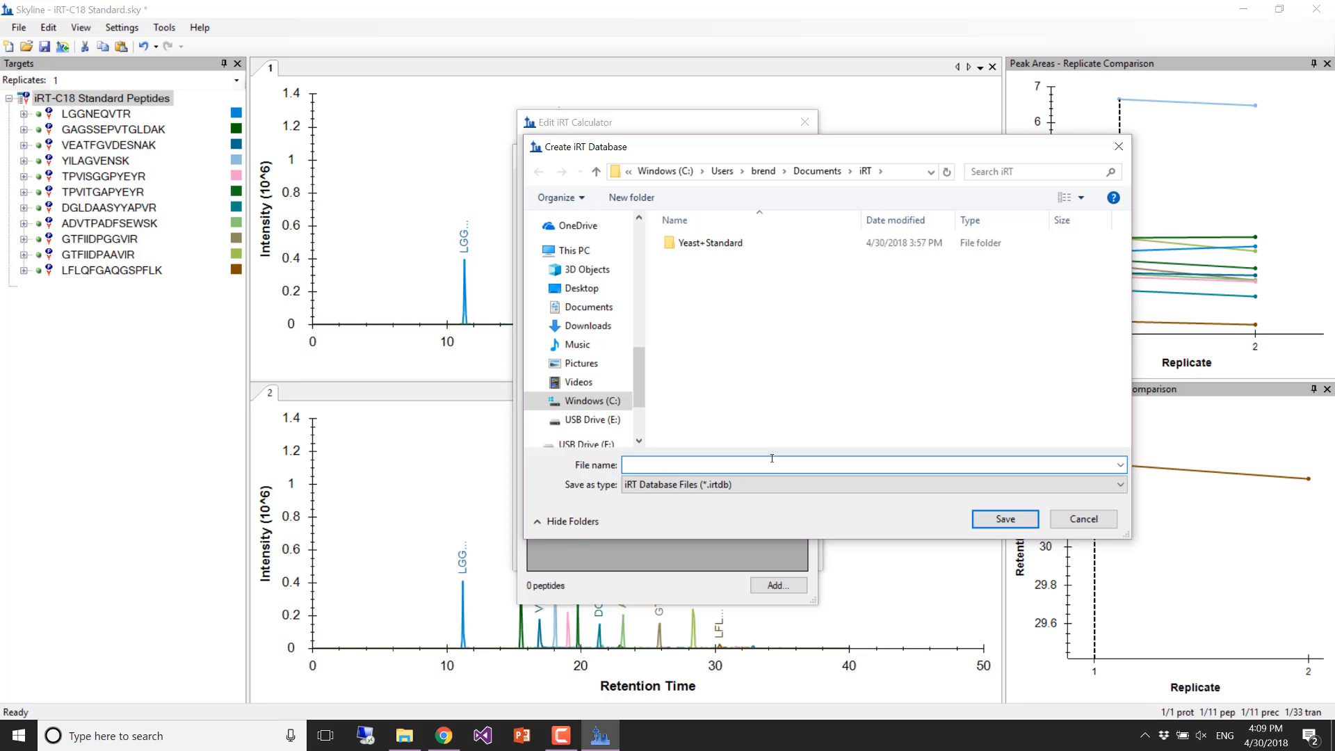
type("Biognosys-C18")
left_click(990, 520)
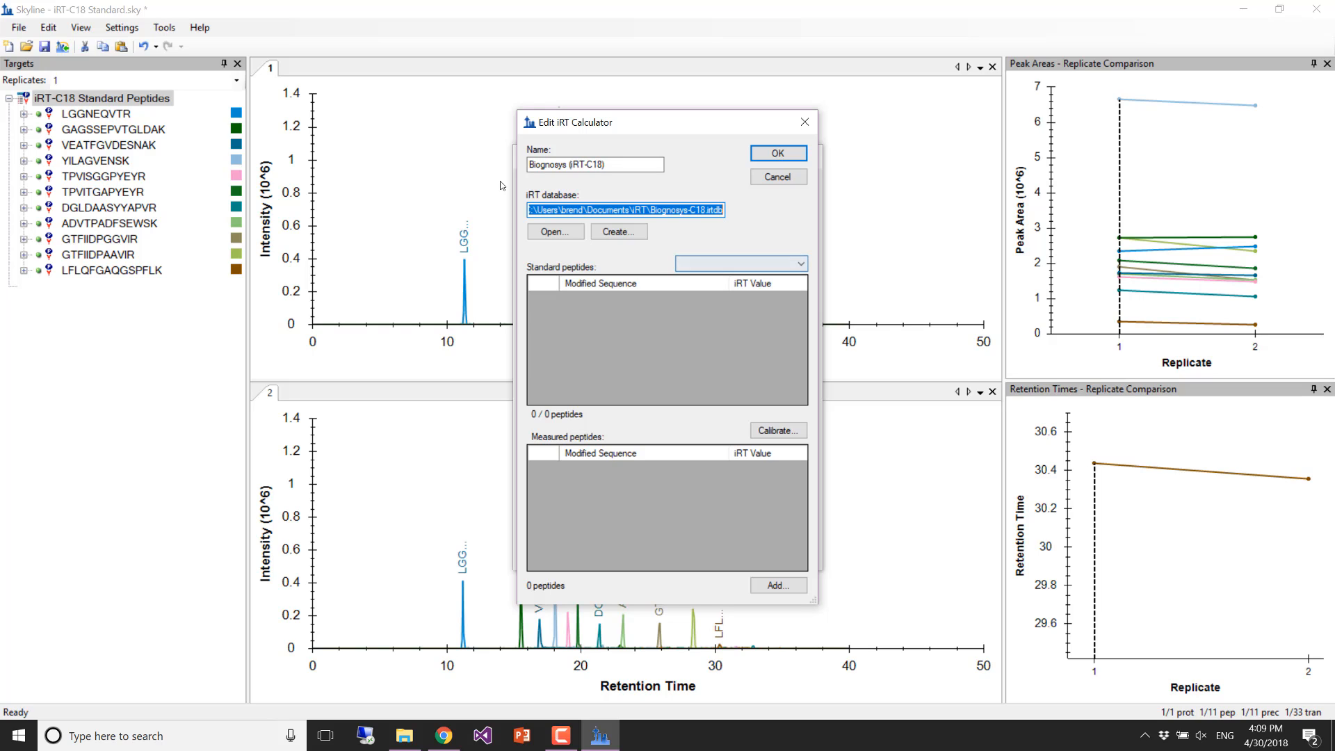
- Review the predefined standard peptide sets and check for the Biognosys-C18.irtdb file in the iRT folder
left_click(754, 265)
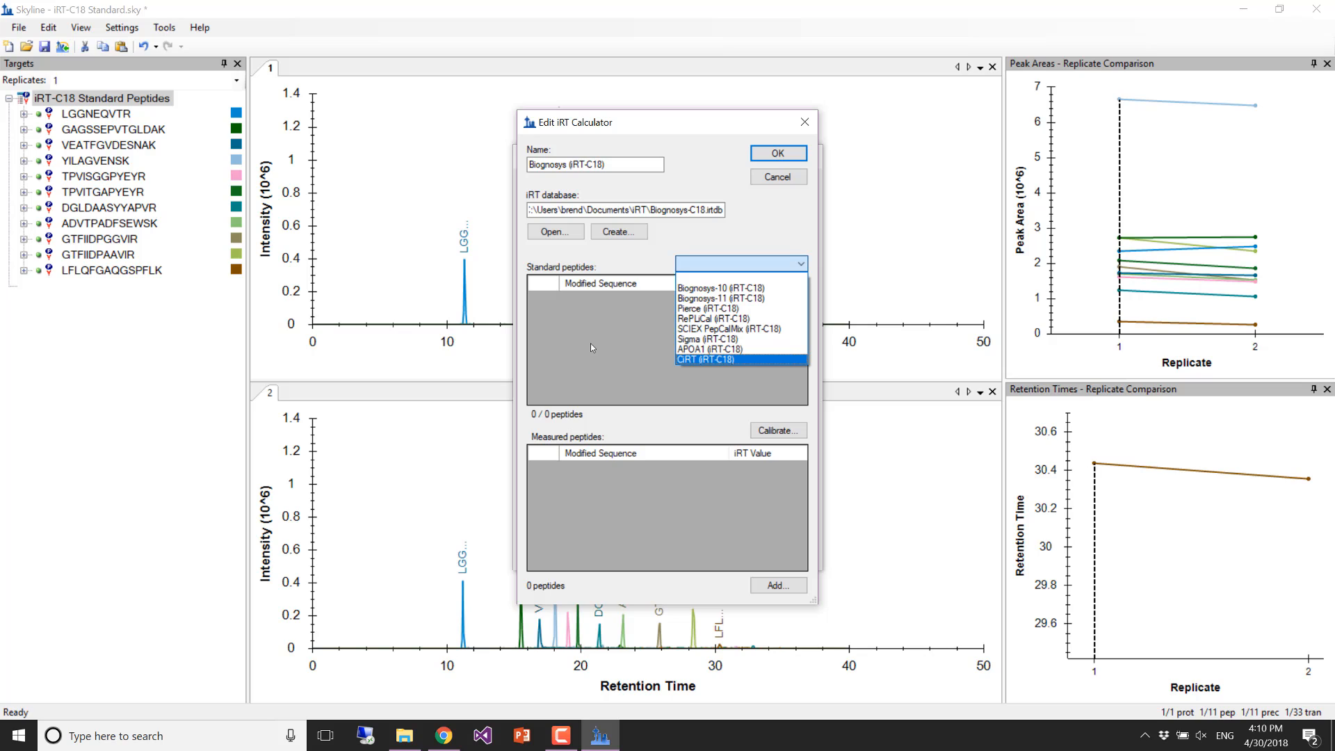
left_click(393, 230)
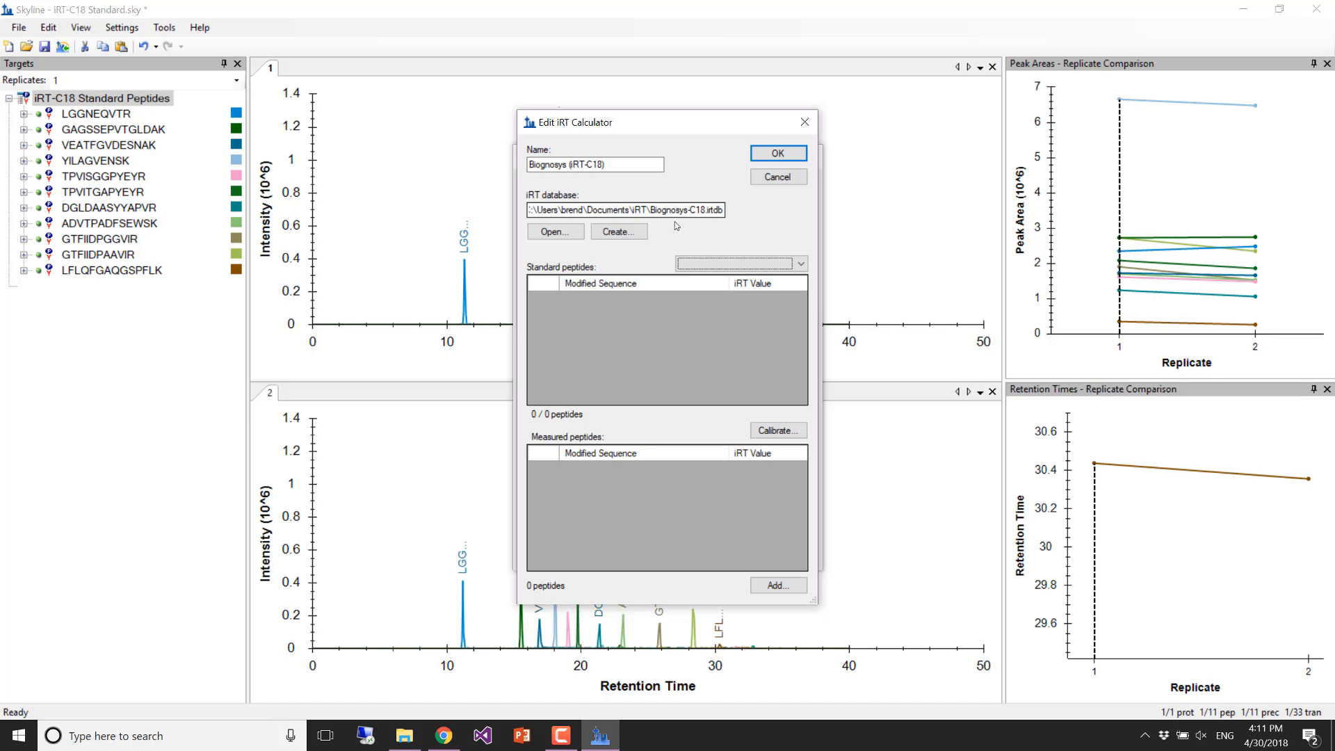
left_click(631, 234)
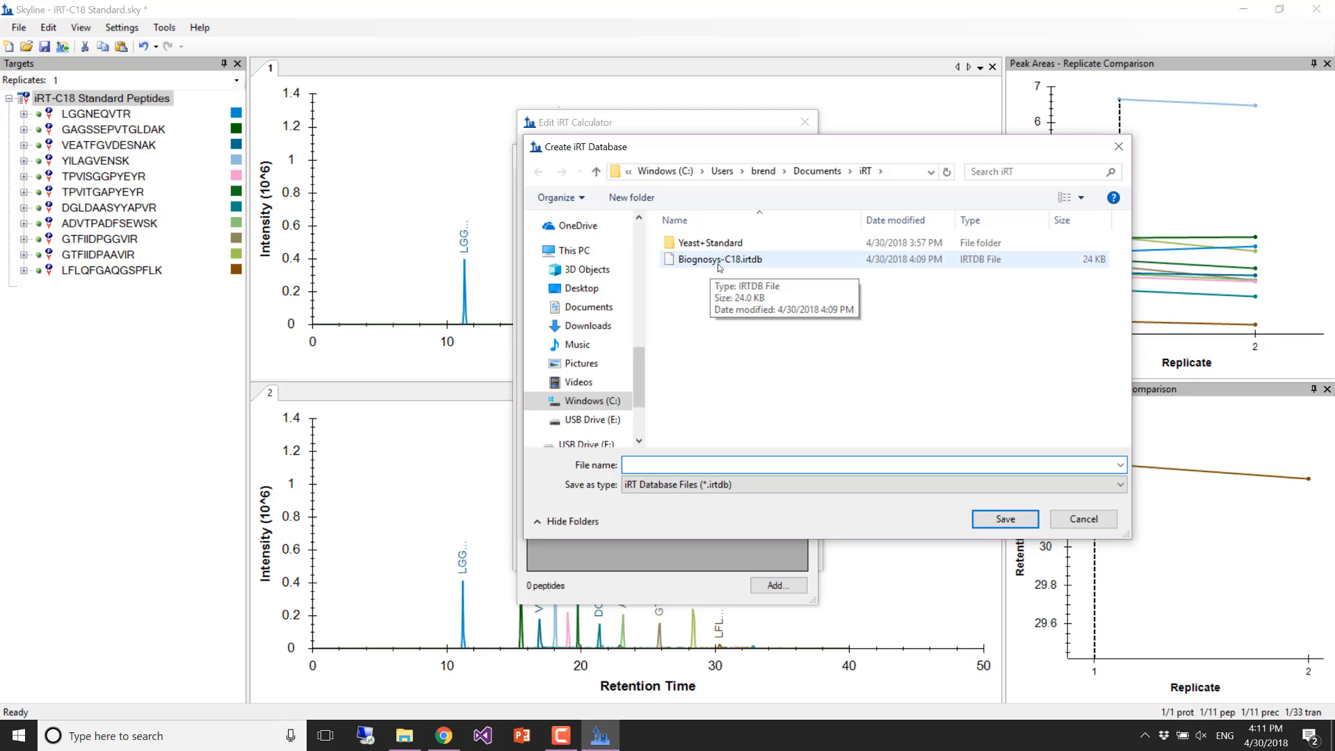
left_click(1082, 518)
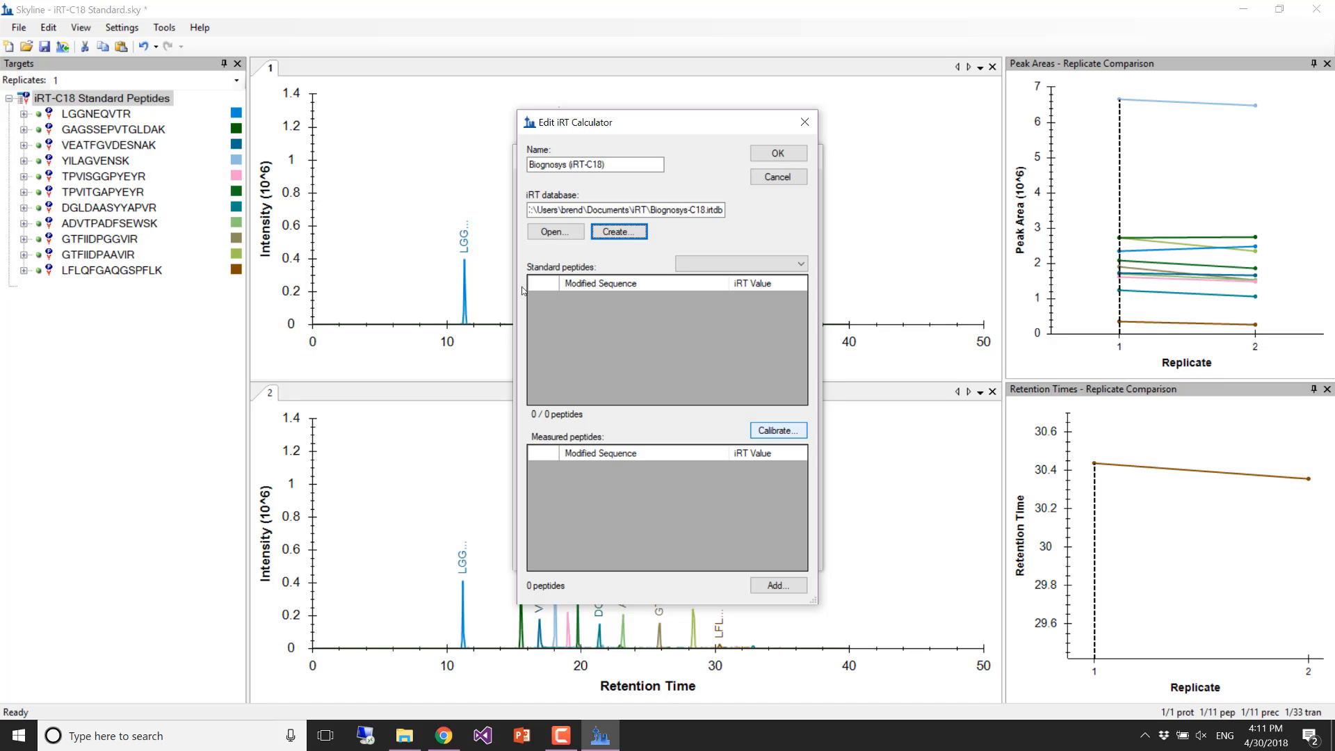
- Start calibrating the calculator with iRT values from 0 to 100 and fill the peptide list from the imported results
left_click(778, 430)
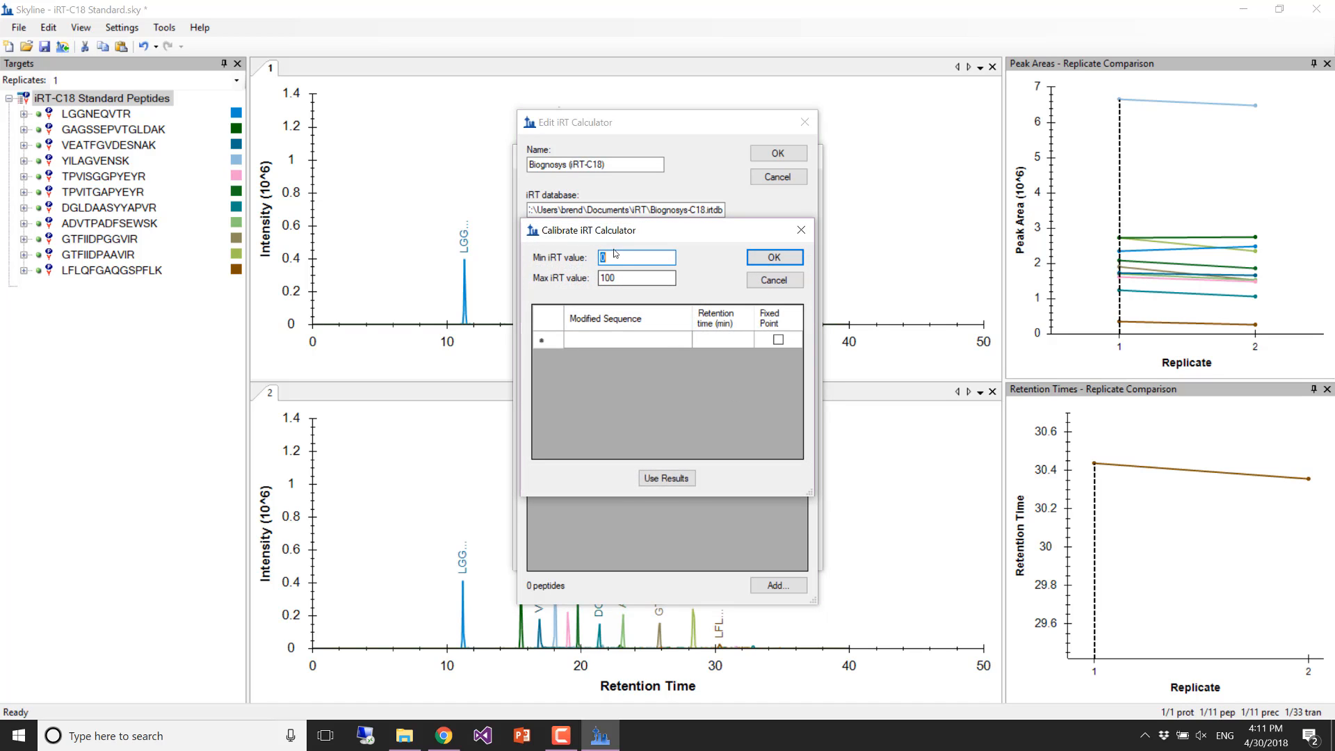
left_click_drag(619, 256, 416, 172)
type("0")
key("BackSpace")
type("100")
left_click(632, 276)
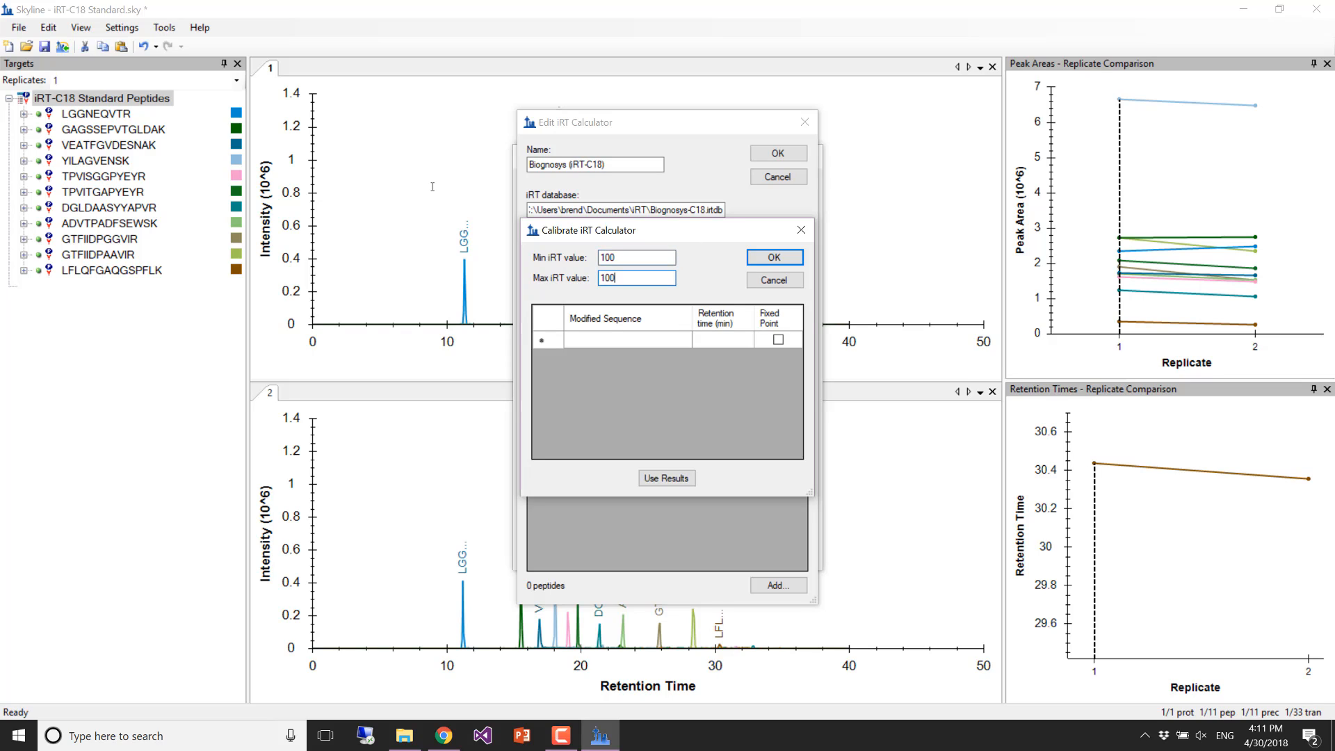
type("0")
left_click(616, 254)
key("BackSpace")
key("BackSpace")
key("BackSpace")
type("0")
key("Tab")
key("BackSpace")
left_click(673, 479)
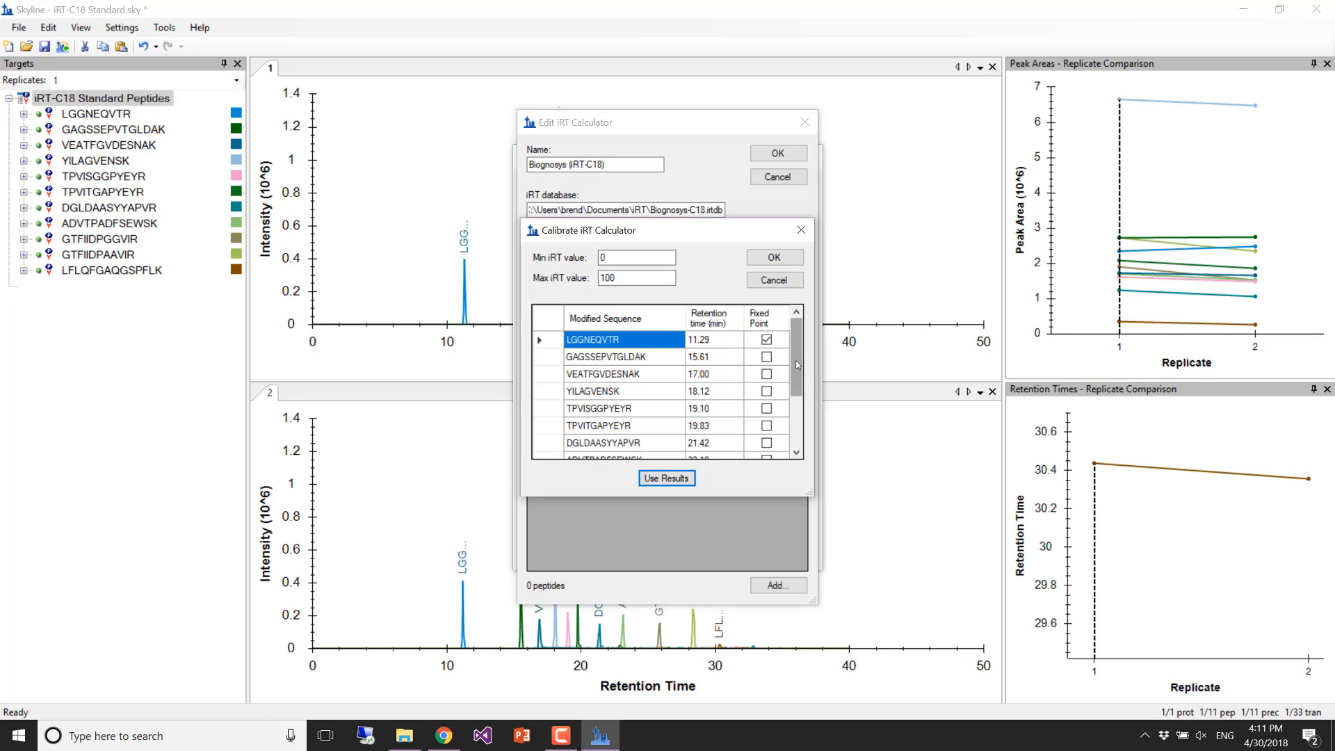
- Review the calibration peptides, try GAGSSEPVTGLDAK as the lower fixed point with minimum iRT value 0, and switch back to LGGNEQVTR
mouse_move(798, 365)
left_mouse_down()
mouse_move(803, 431)
mouse_move(792, 355)
left_mouse_up()
mouse_move(795, 373)
left_mouse_down()
mouse_move(797, 459)
mouse_move(802, 360)
mouse_move(805, 432)
mouse_move(794, 374)
left_mouse_up()
left_click_drag(797, 374, 797, 434)
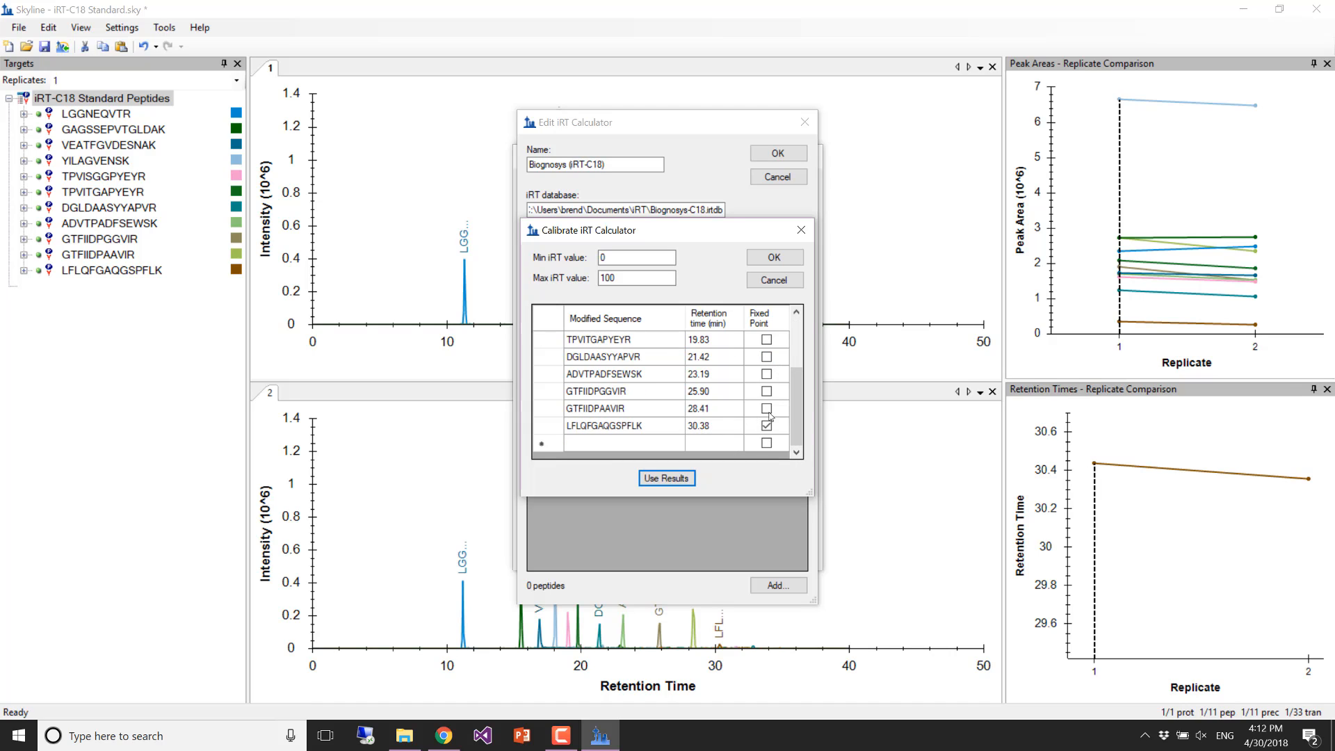
left_click_drag(798, 428, 801, 370)
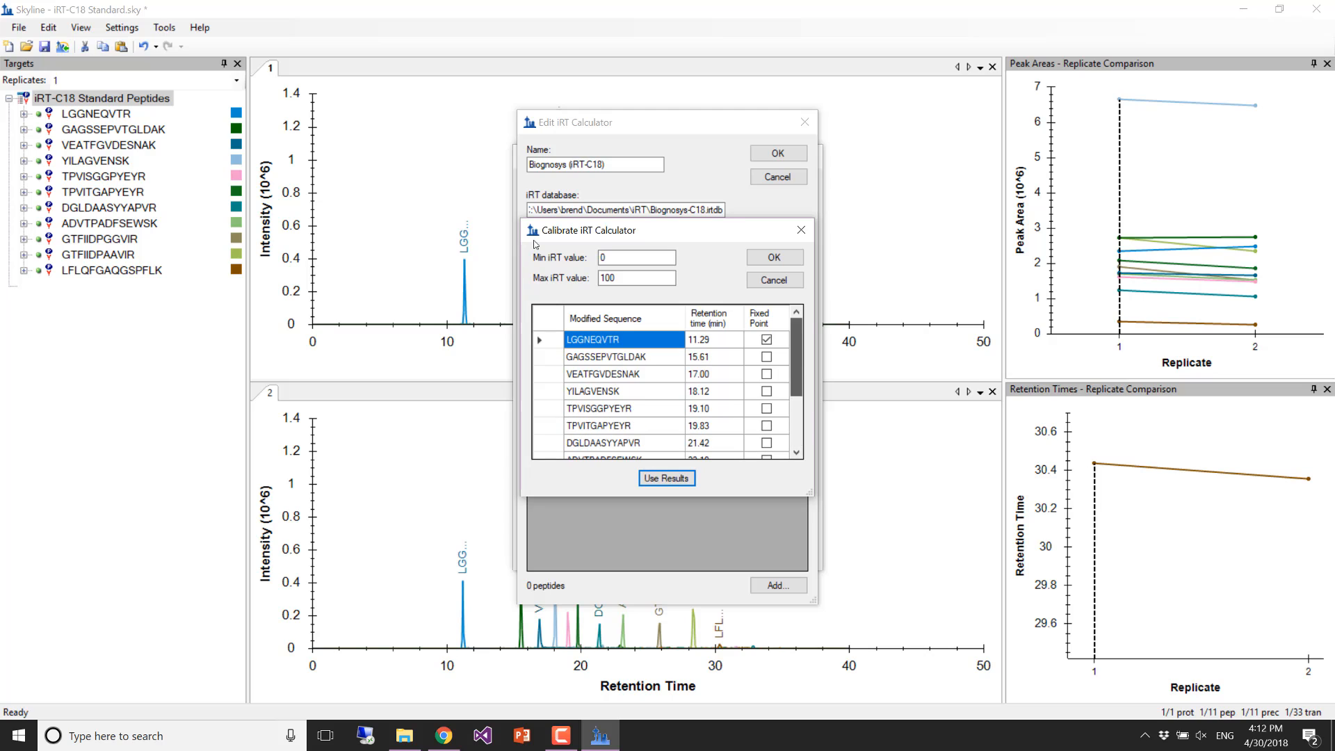
left_click(766, 356)
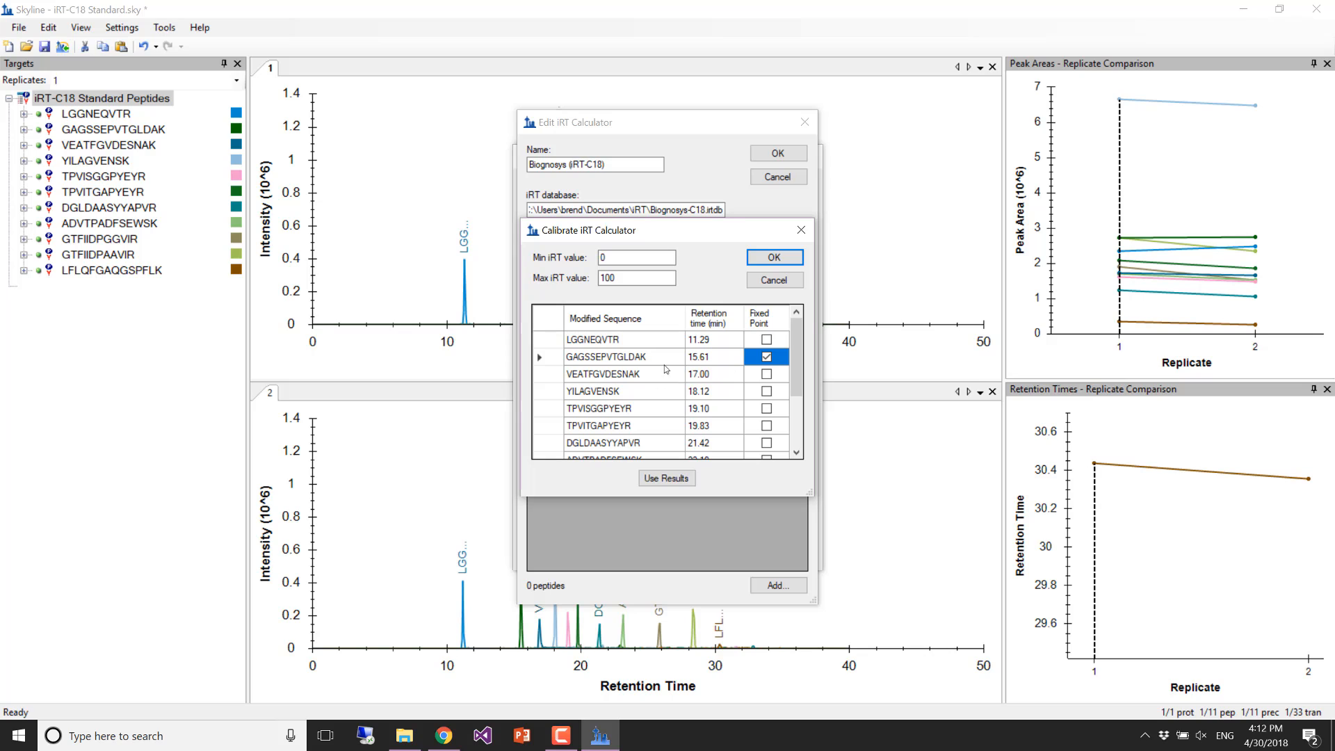
left_click(638, 257)
key("BackSpace")
type("0")
scroll(798, 366, "down", 2)
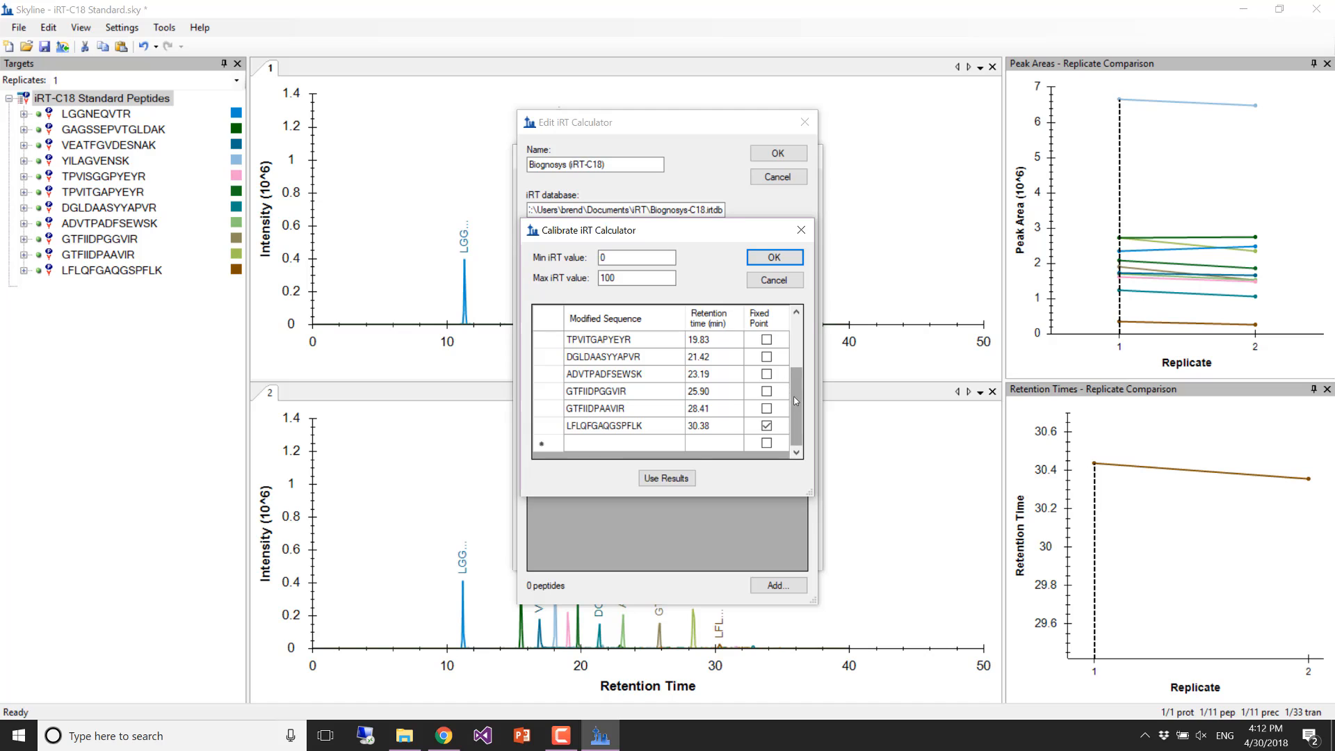
left_click_drag(796, 401, 802, 349)
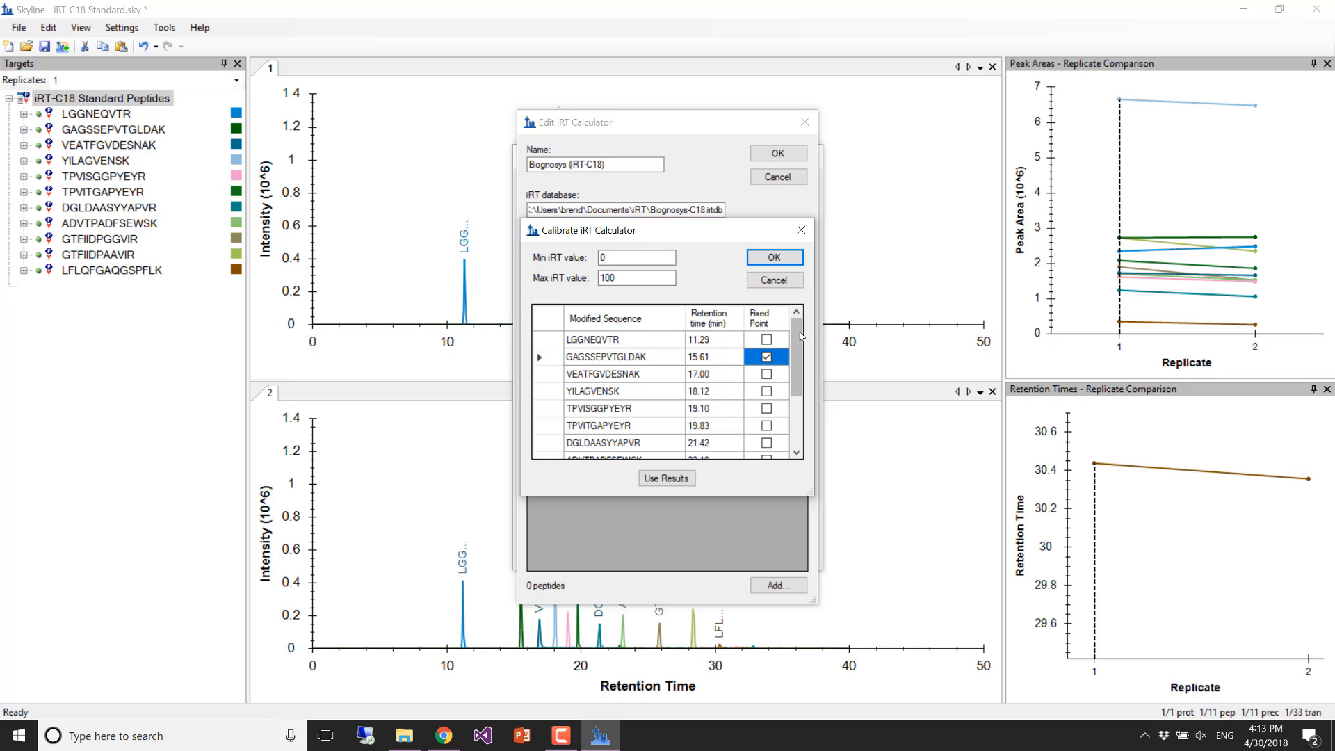
left_click(766, 339)
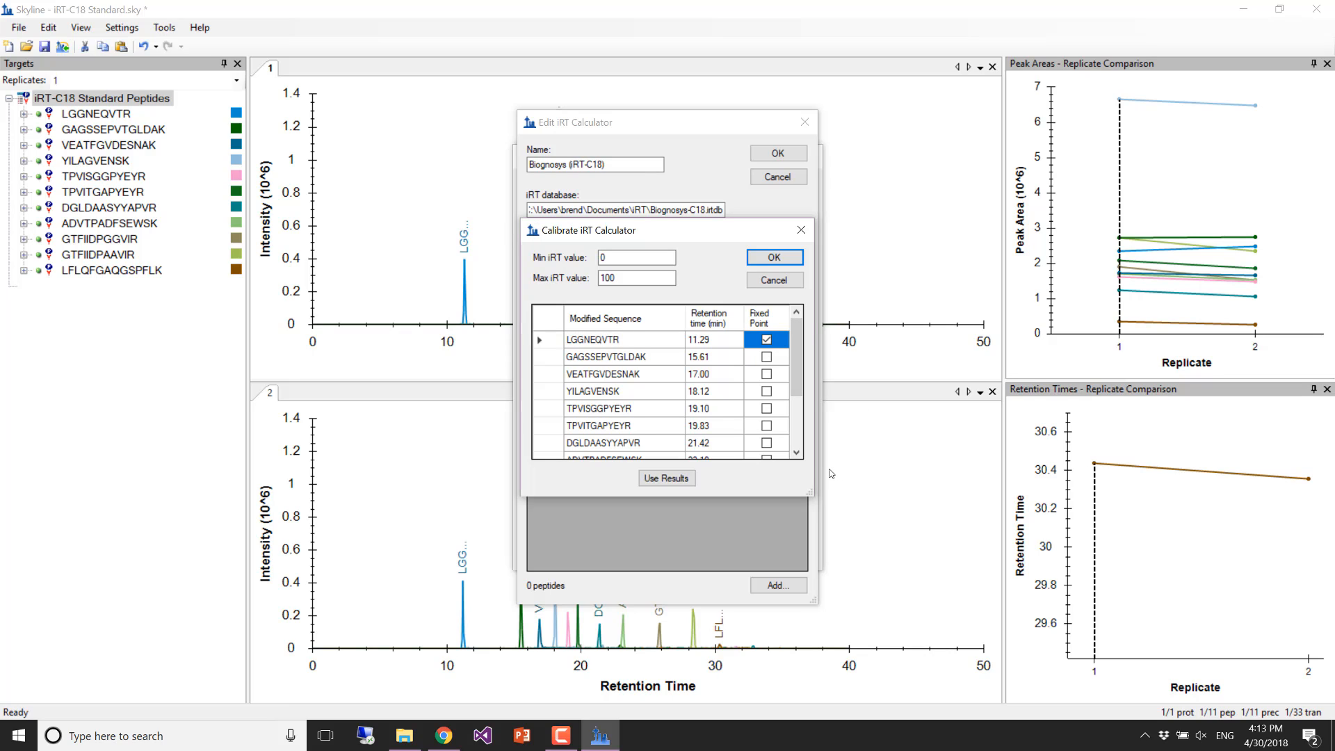
- Make GAGSSEPVTGLDAK the lower fixed point instead of LGGNEQVTR, and apply the calibration to the standard peptides
left_click(766, 357)
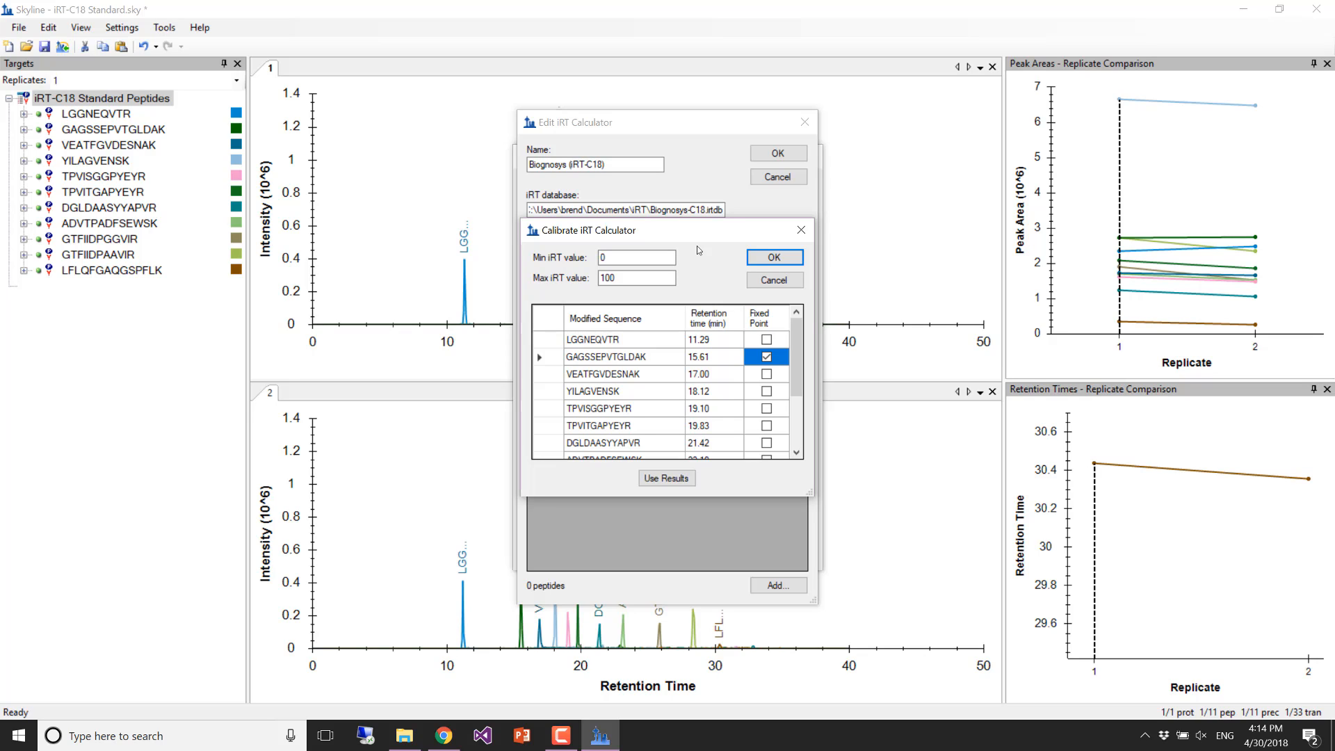
left_click(772, 258)
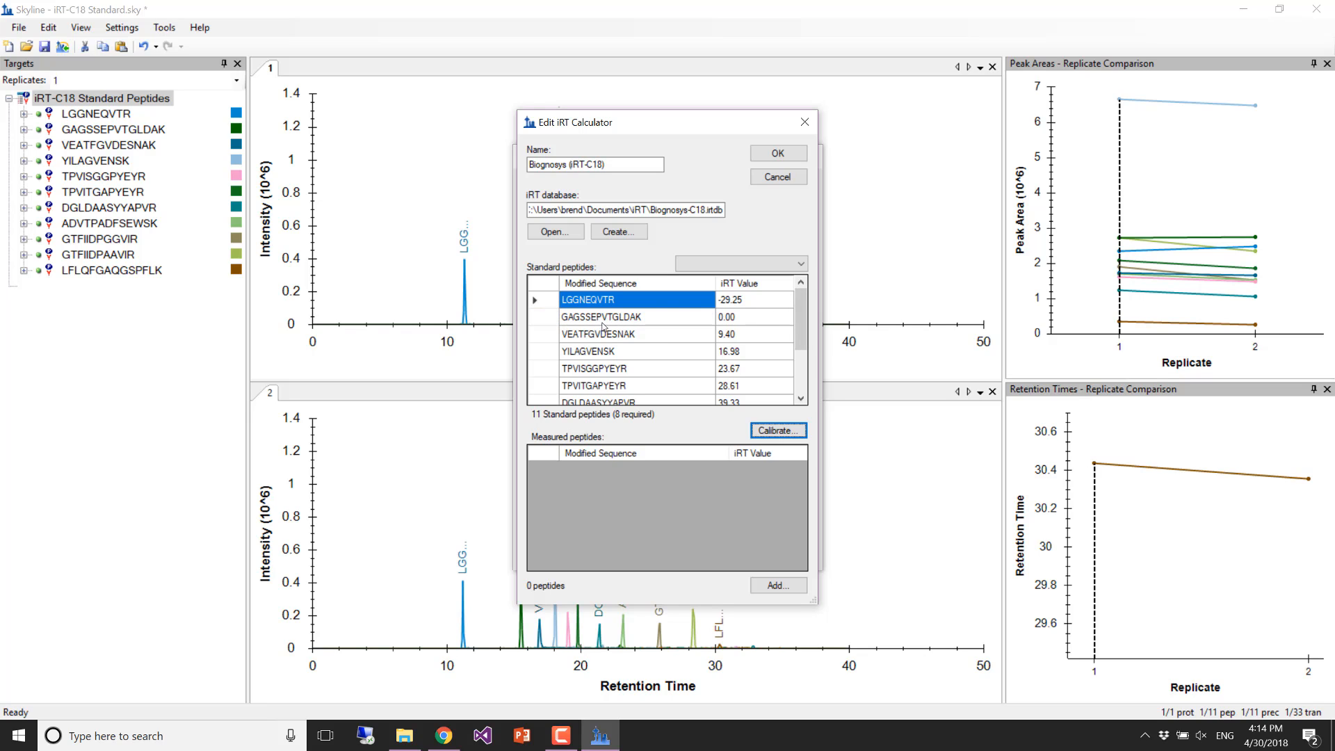
mouse_move(799, 333)
left_mouse_down()
mouse_move(801, 389)
mouse_move(788, 342)
left_mouse_up()
- Select all standard peptides with their iRT values, and open iRT definition.xlsx in Excel with cell D2 selected
left_click_drag(567, 306, 741, 401)
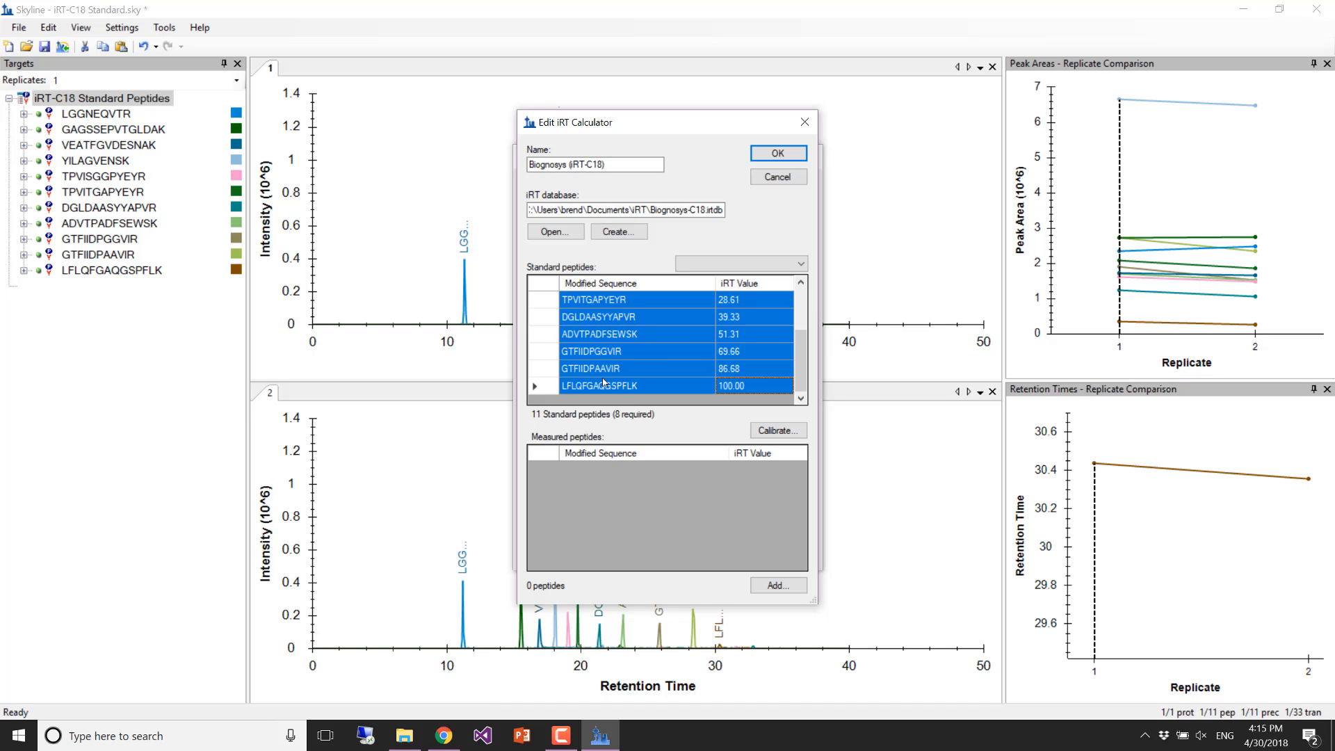
left_click(406, 736)
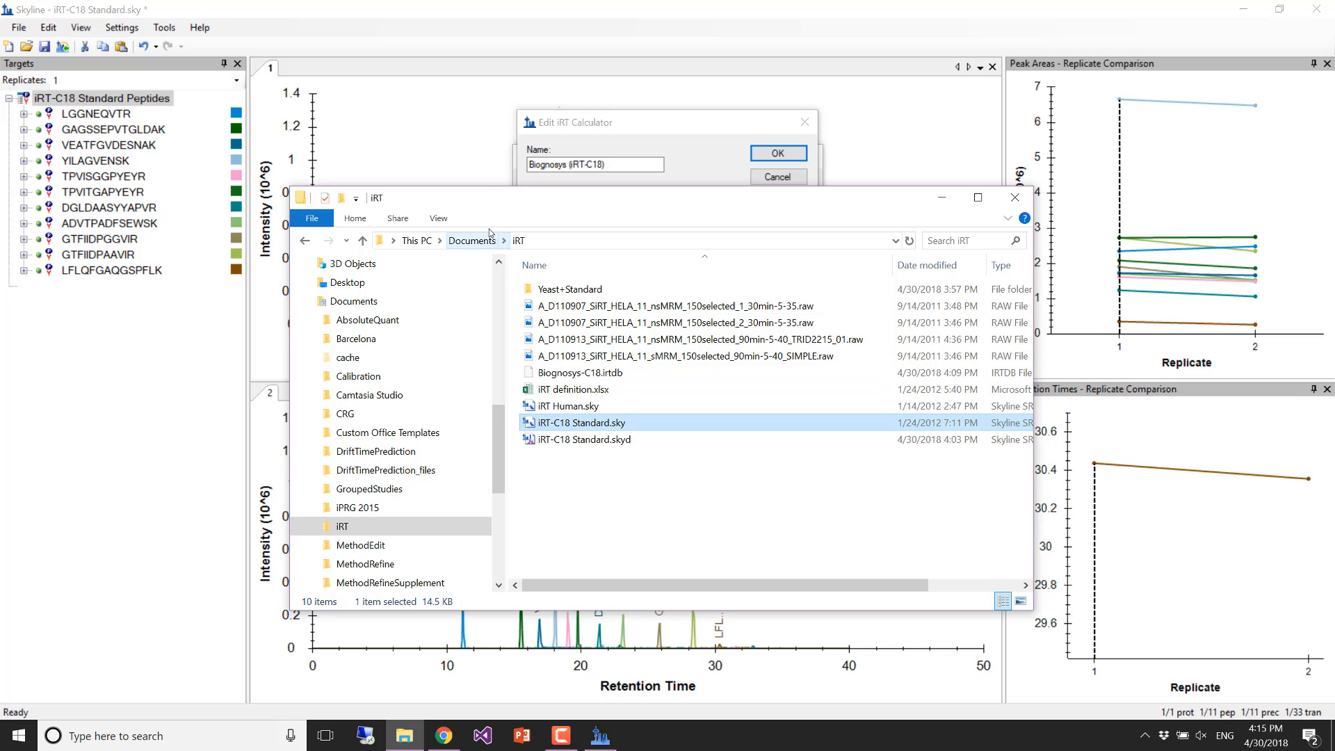
left_click(557, 390)
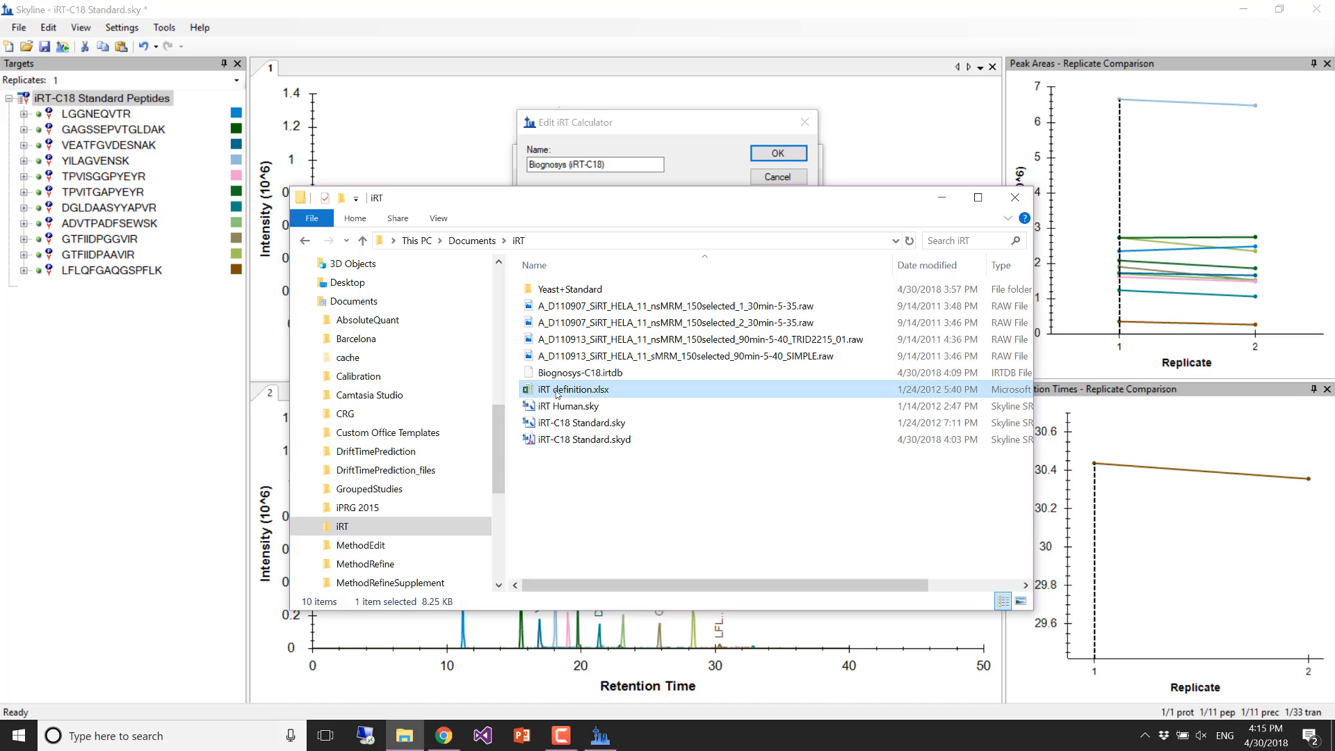
double_click(557, 391)
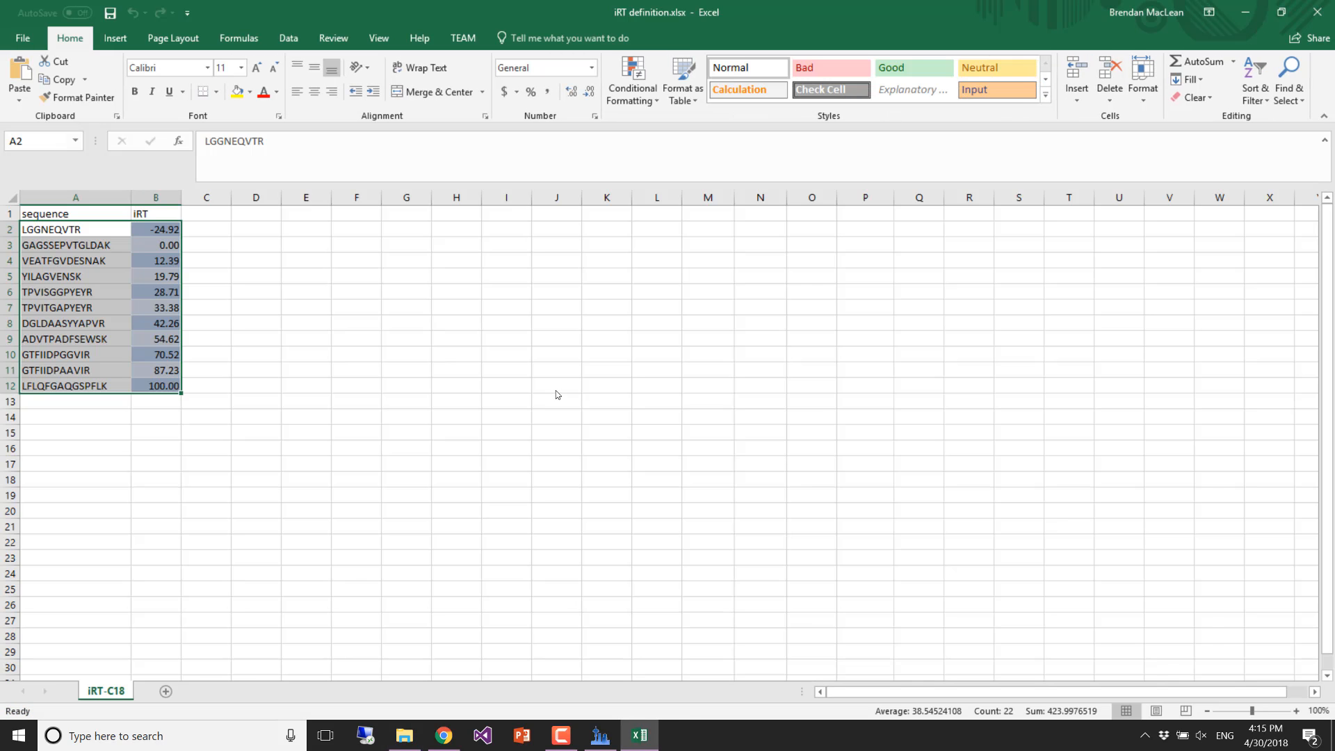
left_click(249, 228)
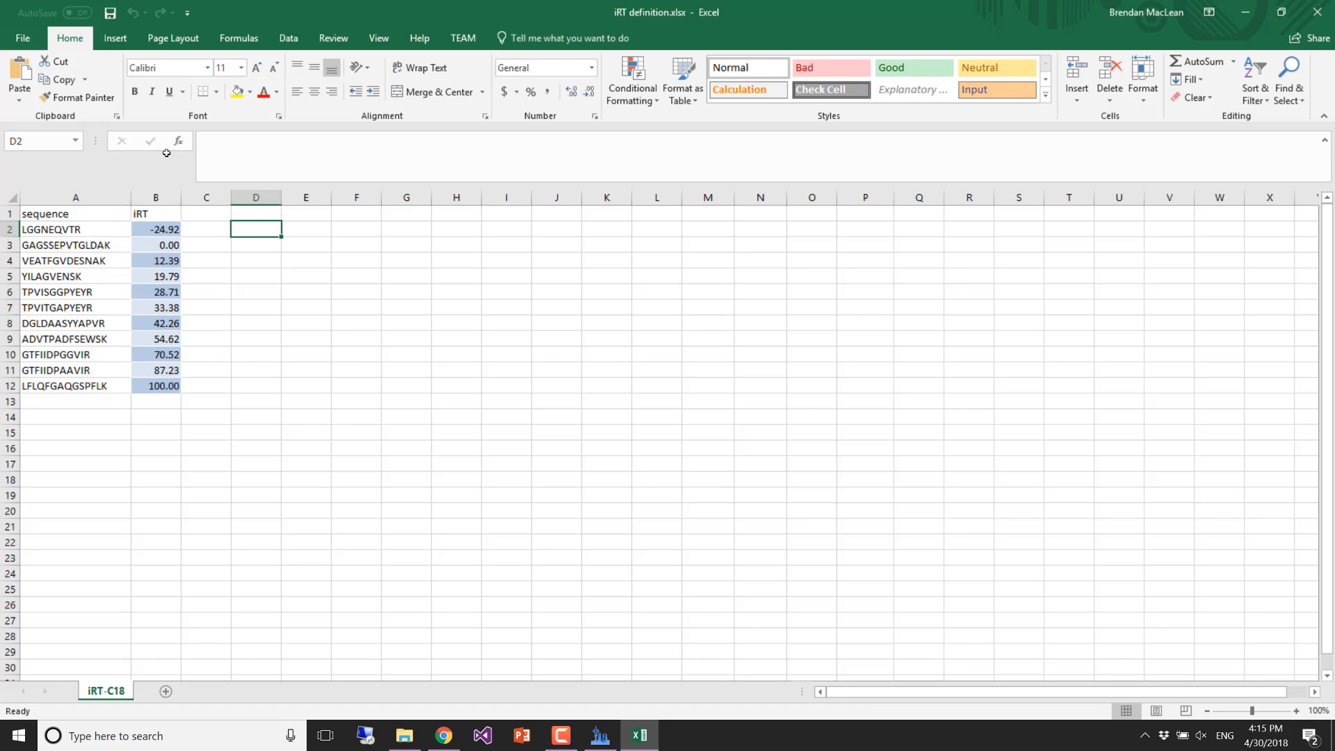
- Copy the calibrated standard peptides and iRT values from Skyline into the Excel iRT-C18 sheet, starting at cell D2
key("alt+Tab")
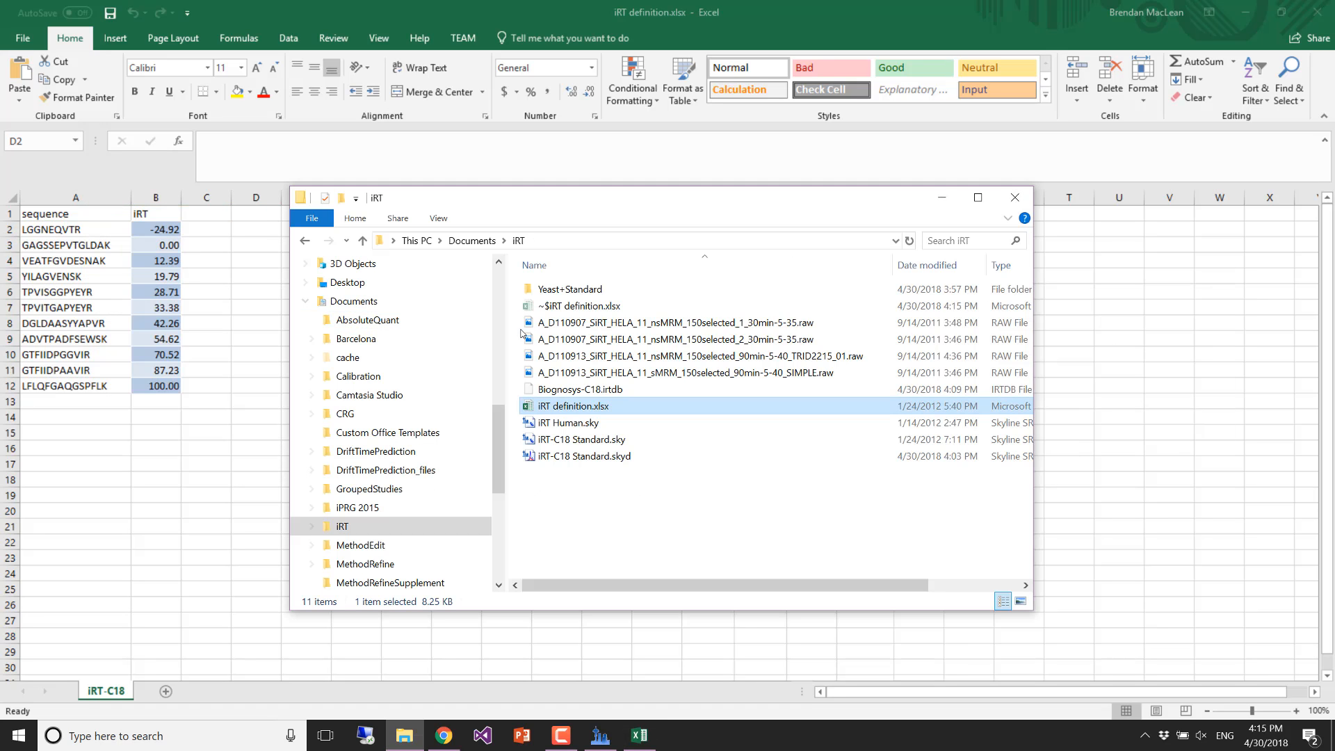
key("alt+Tab")
key("alt+Tab")
left_click(632, 304)
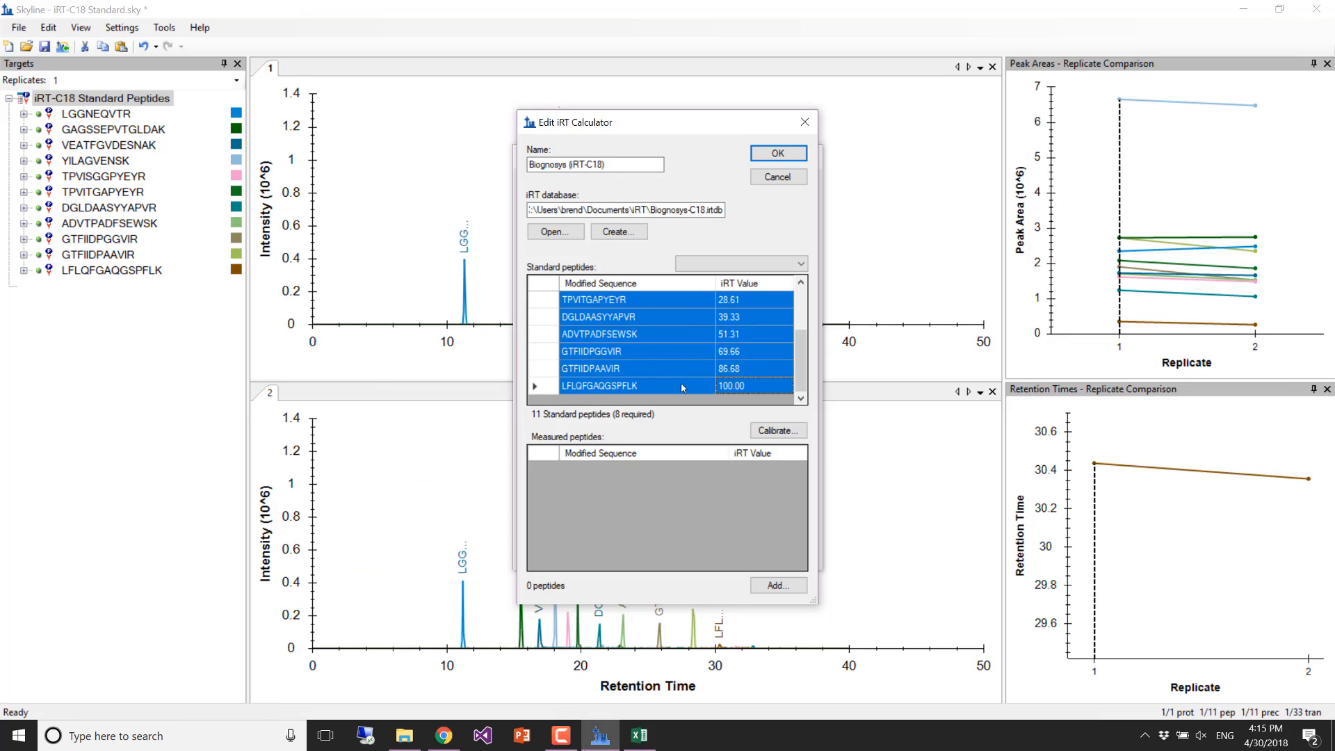
key("alt+Tab")
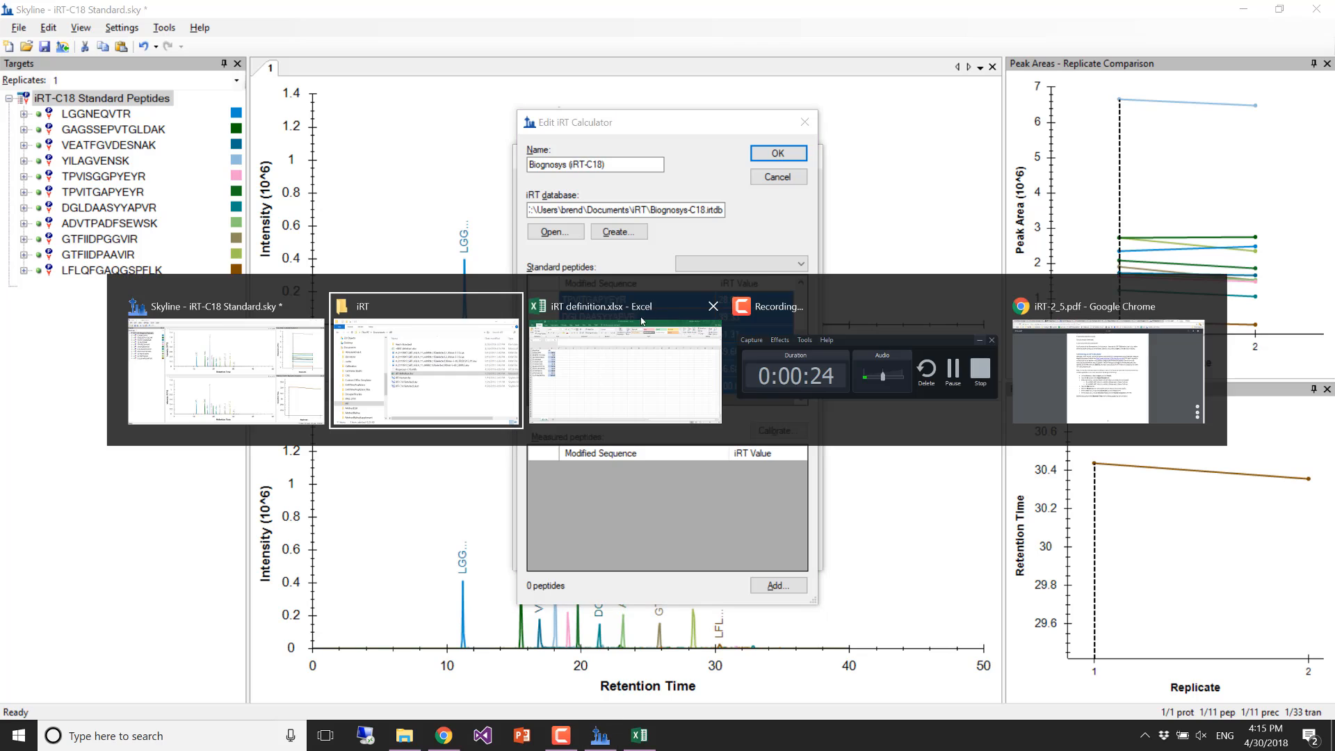
left_click(641, 321)
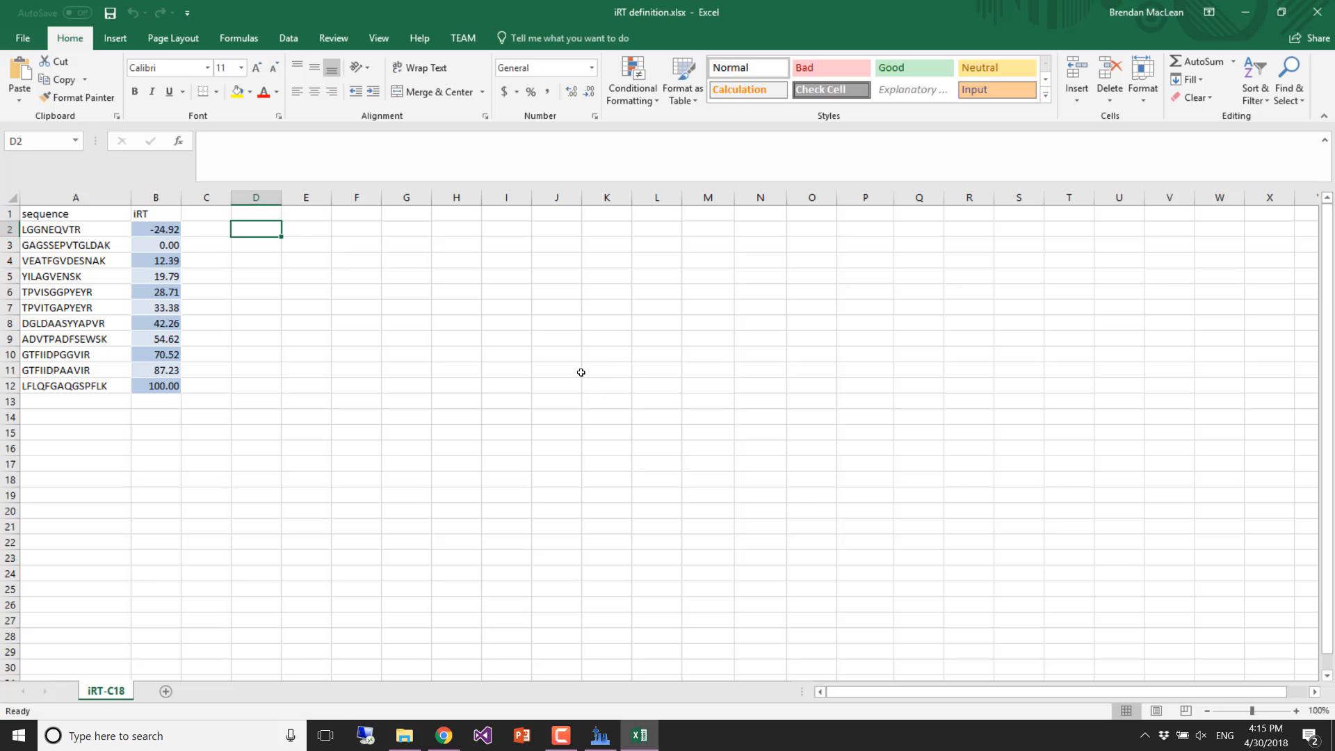
type("LGGNEQVTR\t-29.25 GAGSSEPVTGLDAK\t0 VEATFGVDESNAK\t9.4 YILAGVENSK\t16.98 TPVISGGPYEYR\t23.67 TPVITGAPYEYR\t28.61 DGLDAASYYAPVR\t39.33 ADVTPADFSEWSK\t51.31 GTFIIDPGGVIR\t69.66 GTFIIDPAAVIR\t86.68 LFLQFGAQGSPFLK\t100")
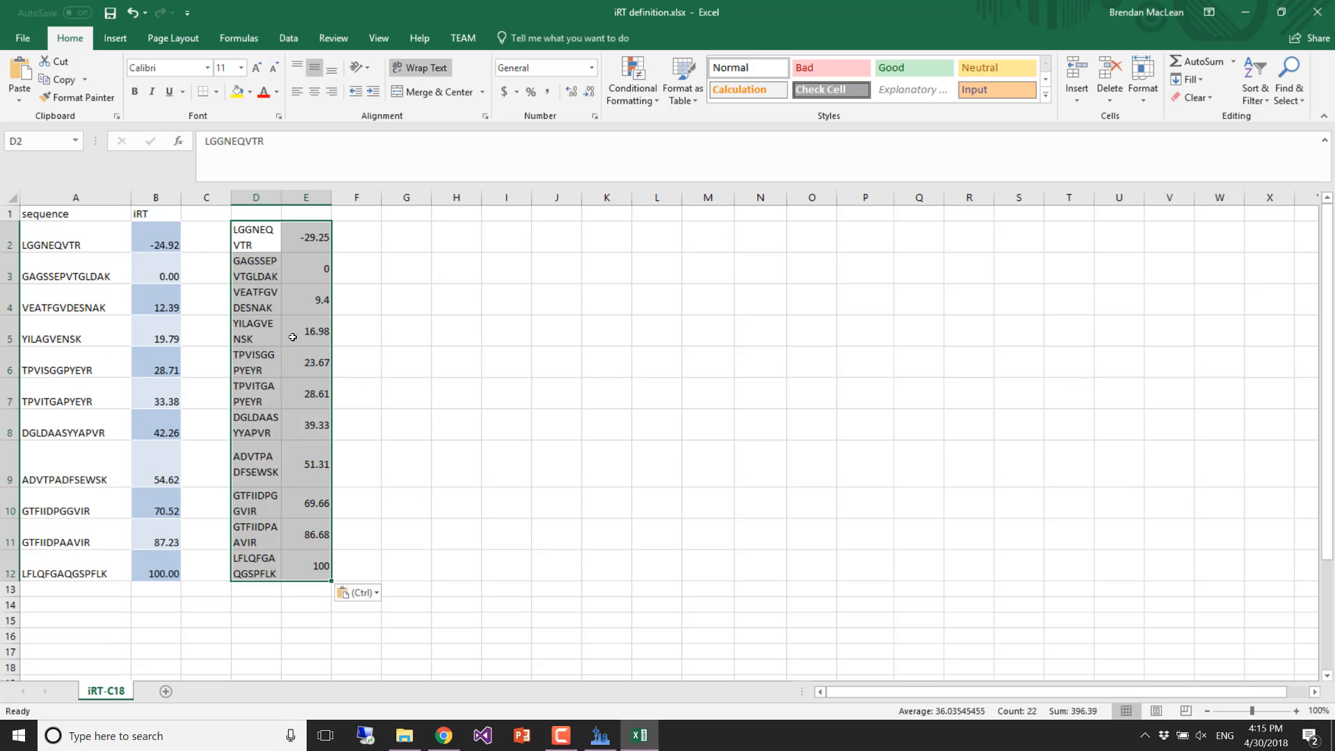
- Turn off text wrapping for the pasted peptide table and widen column D to fit the sequences
left_click(419, 70)
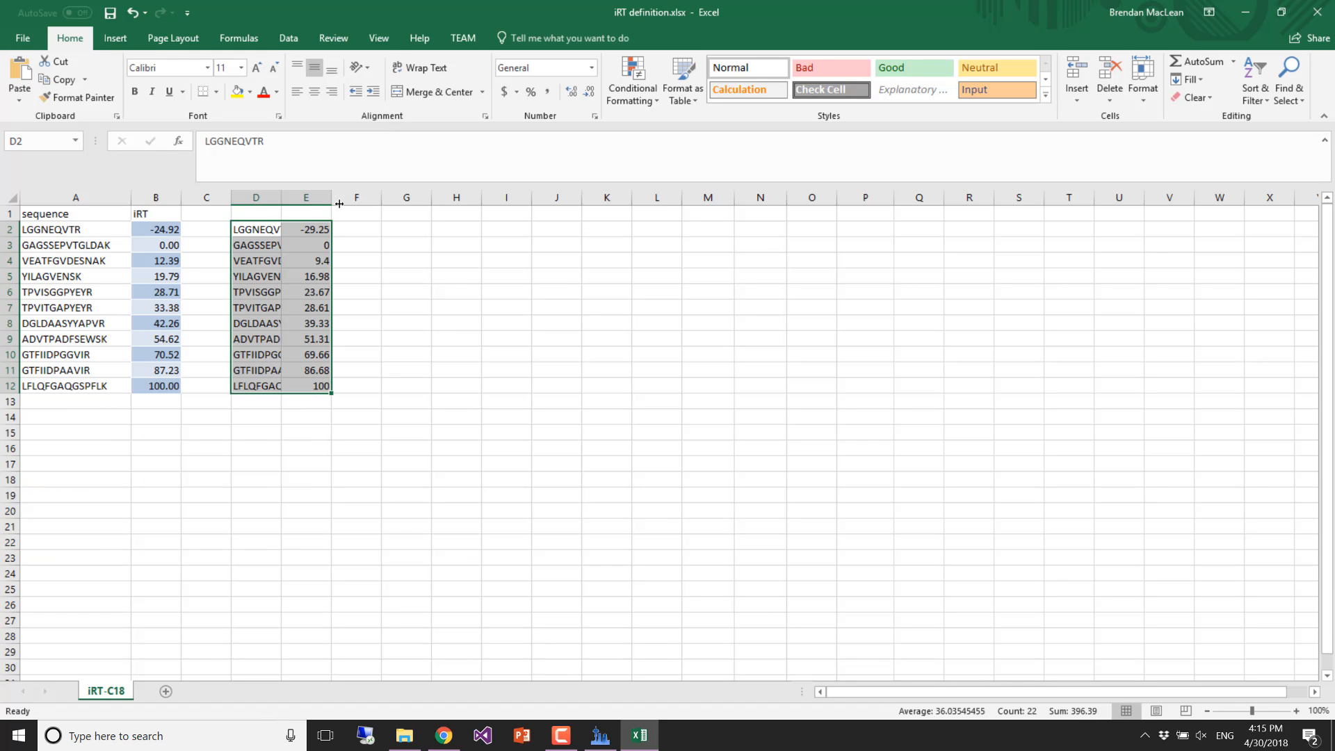
left_click_drag(281, 199, 316, 198)
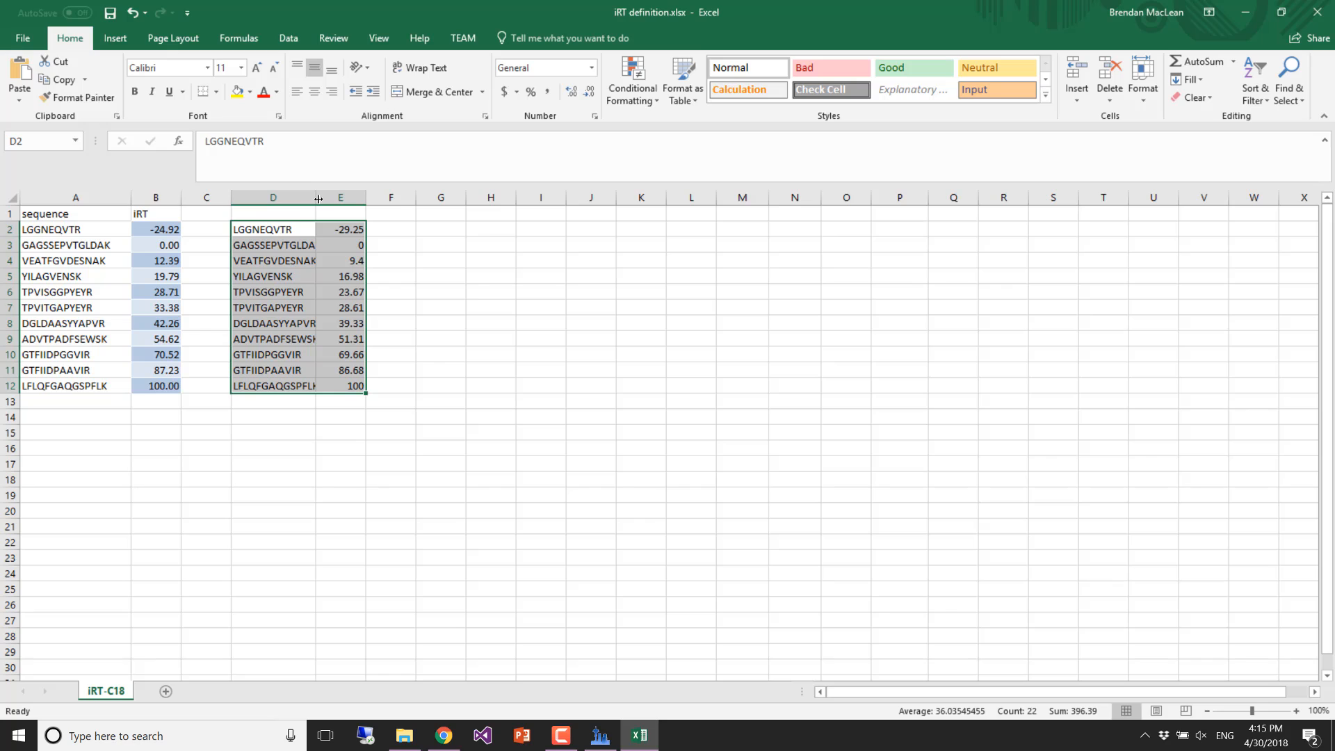
- Finish widening column D, delete columns C and D so the pasted iRT values sit beside the published ones, and select both iRT value columns
left_click_drag(315, 198, 331, 198)
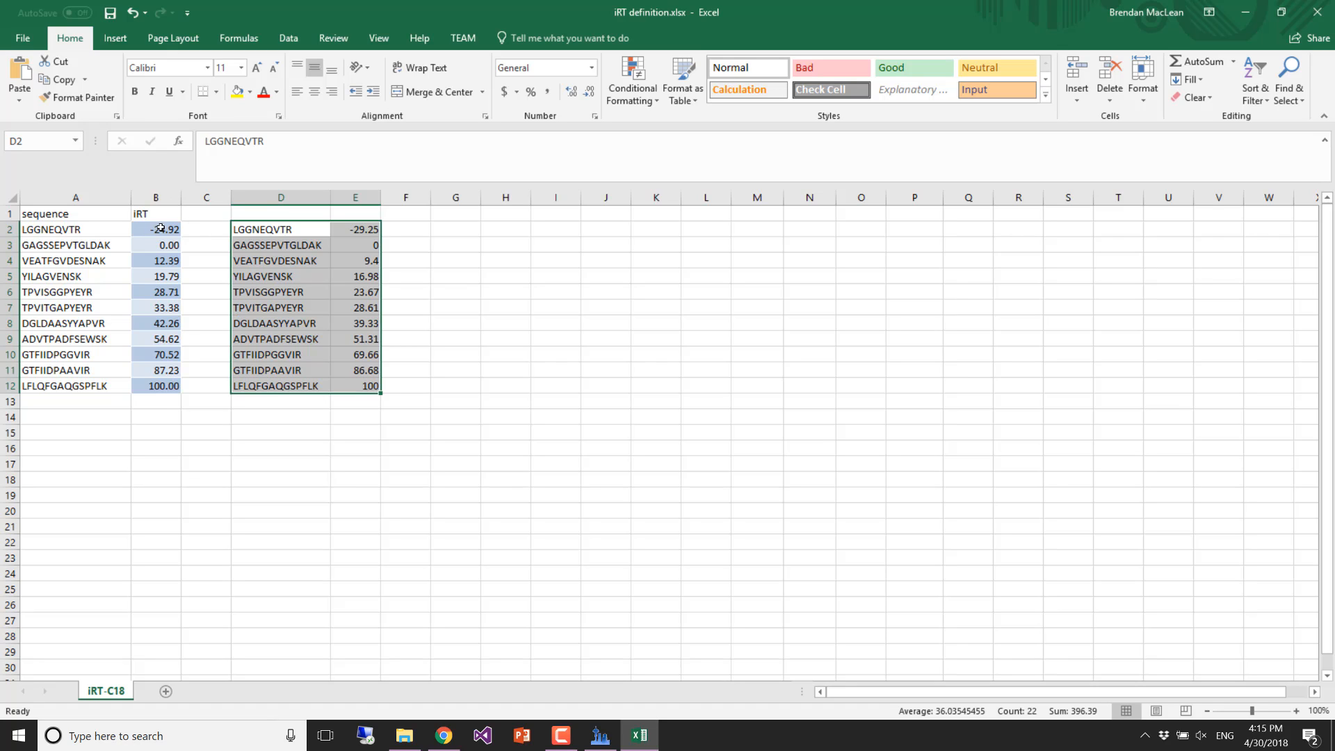
left_click(207, 198)
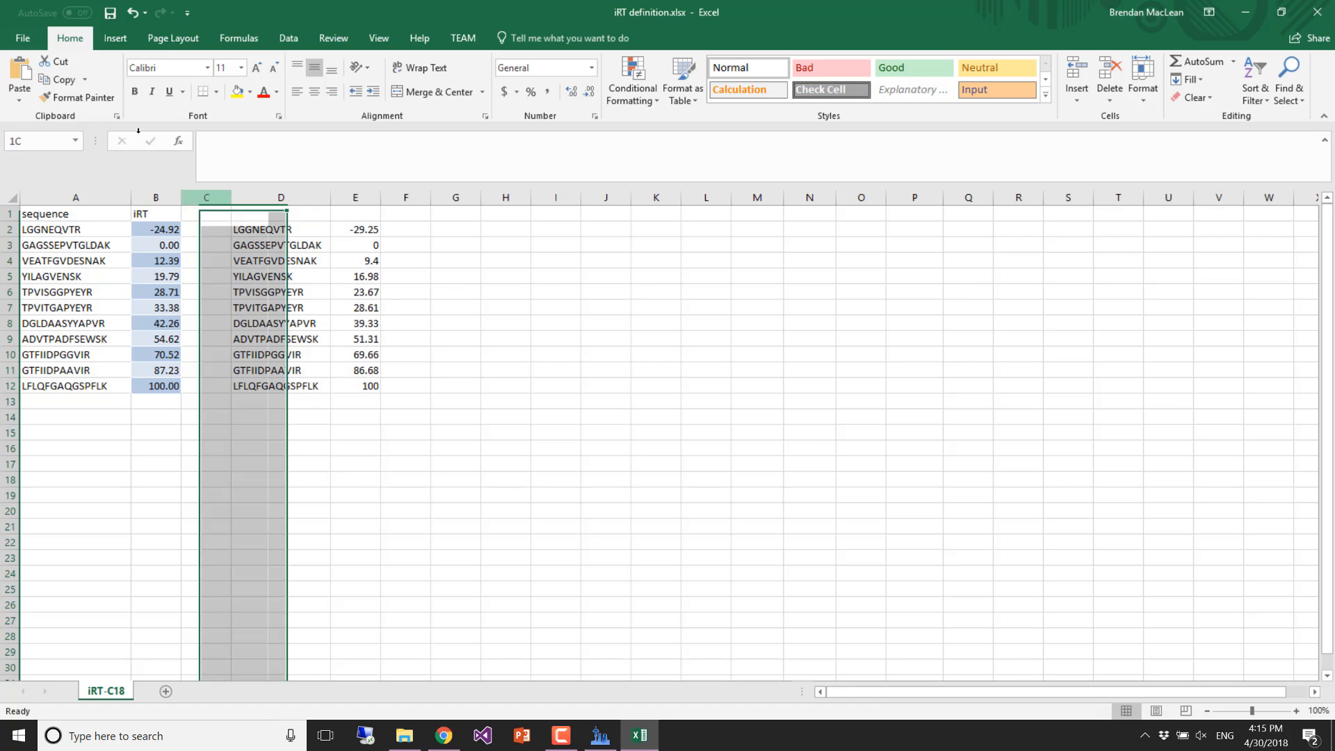
left_click_drag(225, 198, 259, 215)
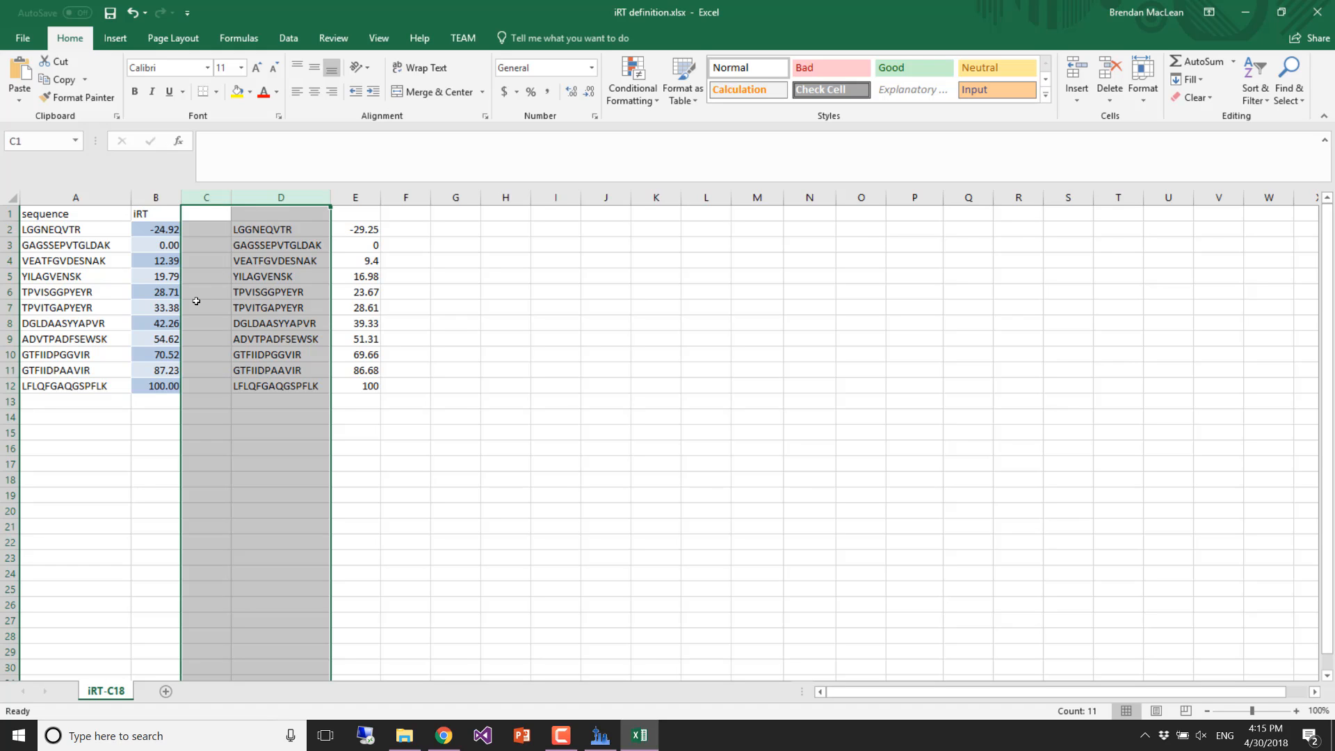
key("ctrl+minus")
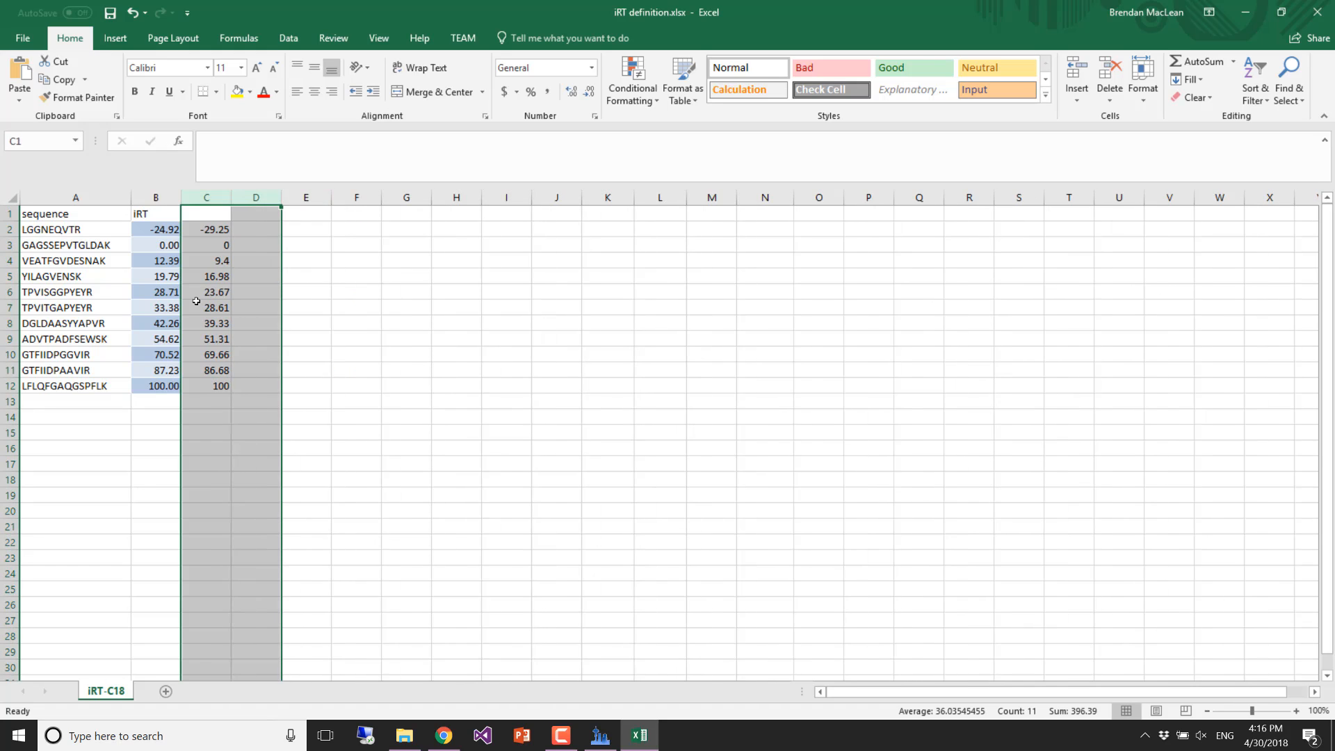
left_click(293, 247)
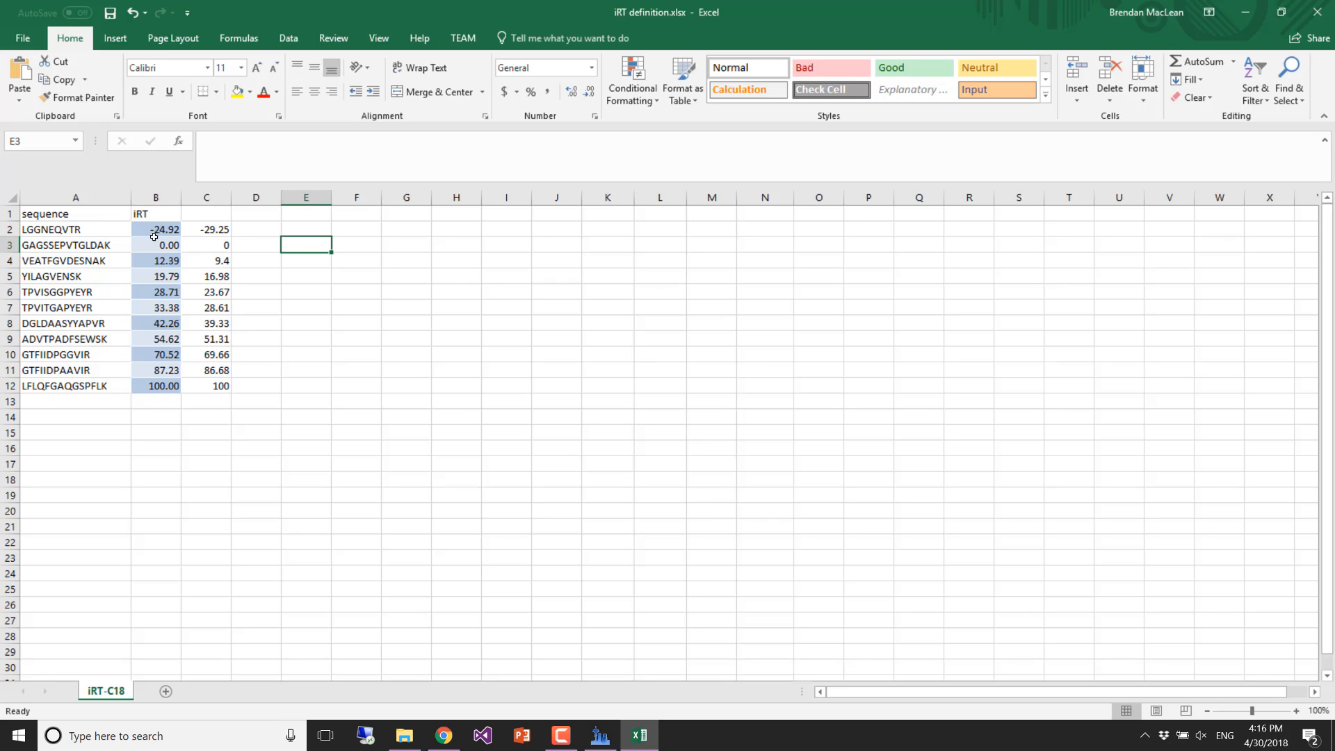
left_click_drag(155, 233, 206, 388)
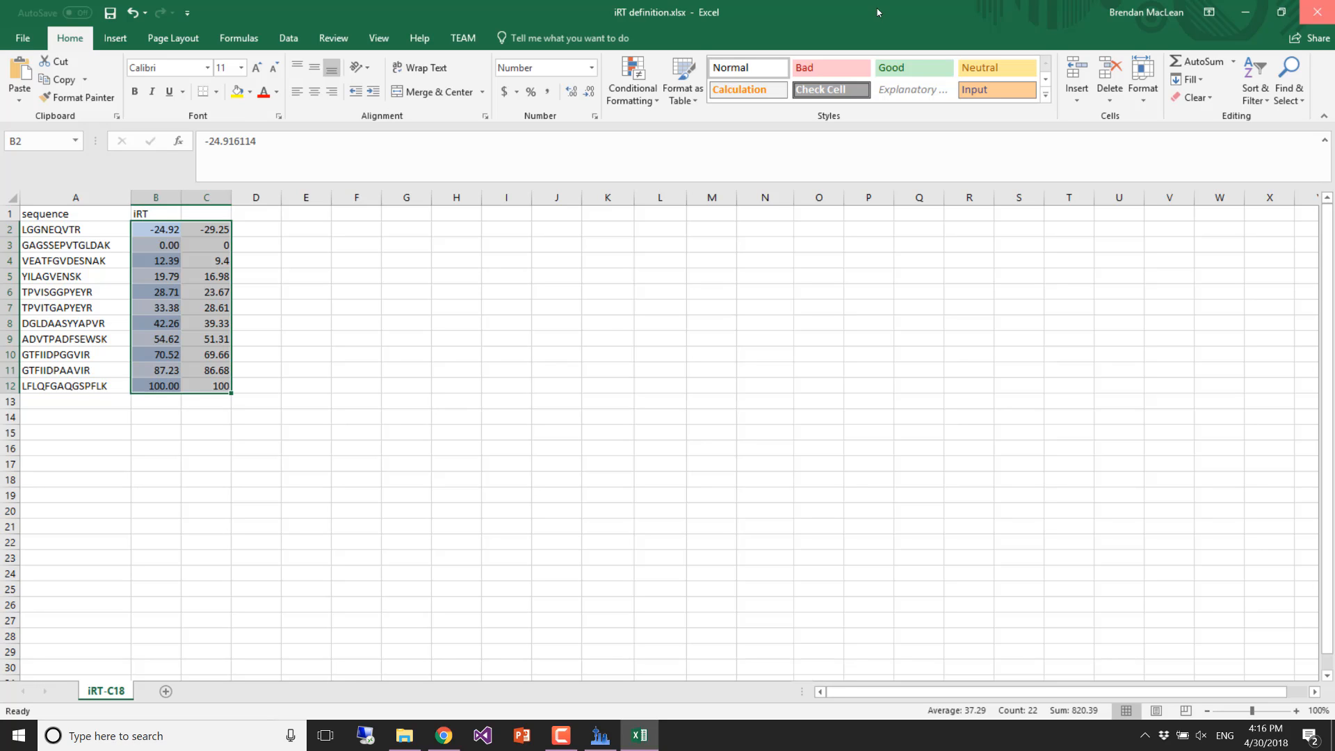
- Close iRT definition.xlsx without saving and return to the first standard peptide in Skyline's Edit iRT Calculator dialog
left_click(1317, 12)
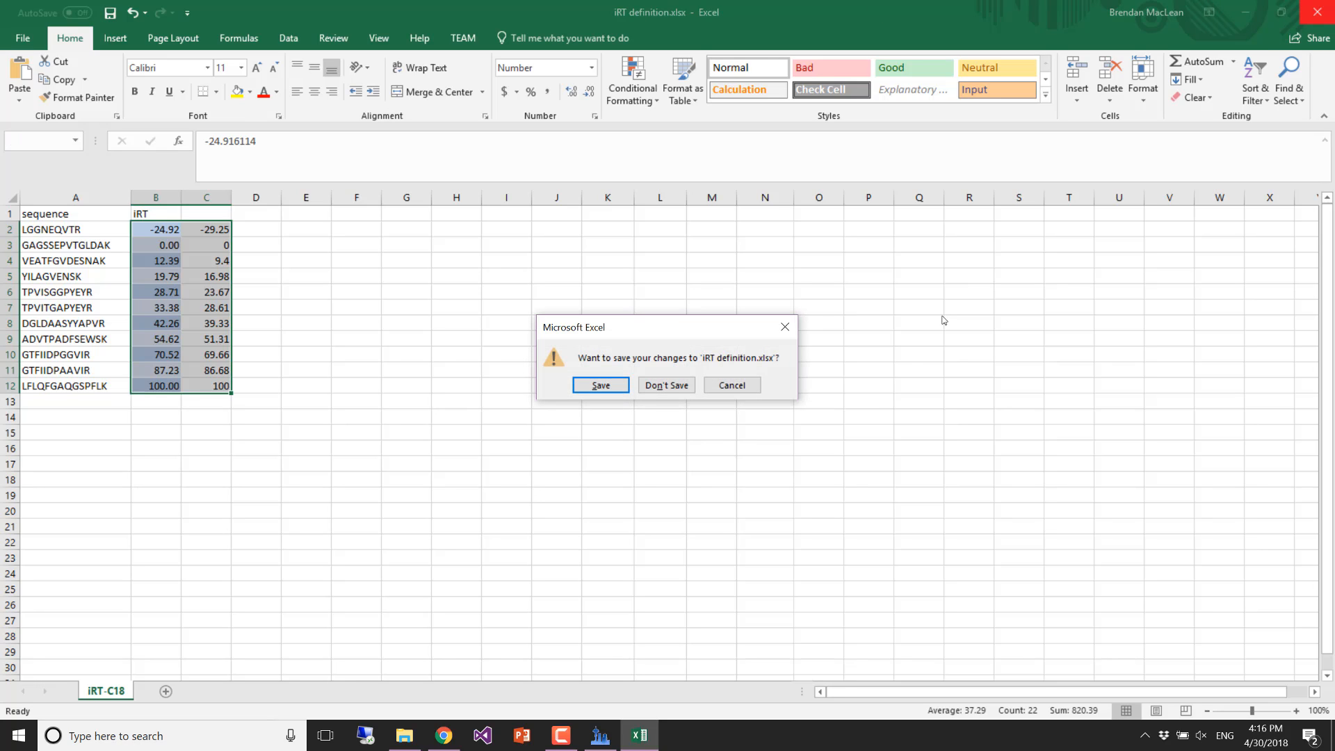
left_click(679, 387)
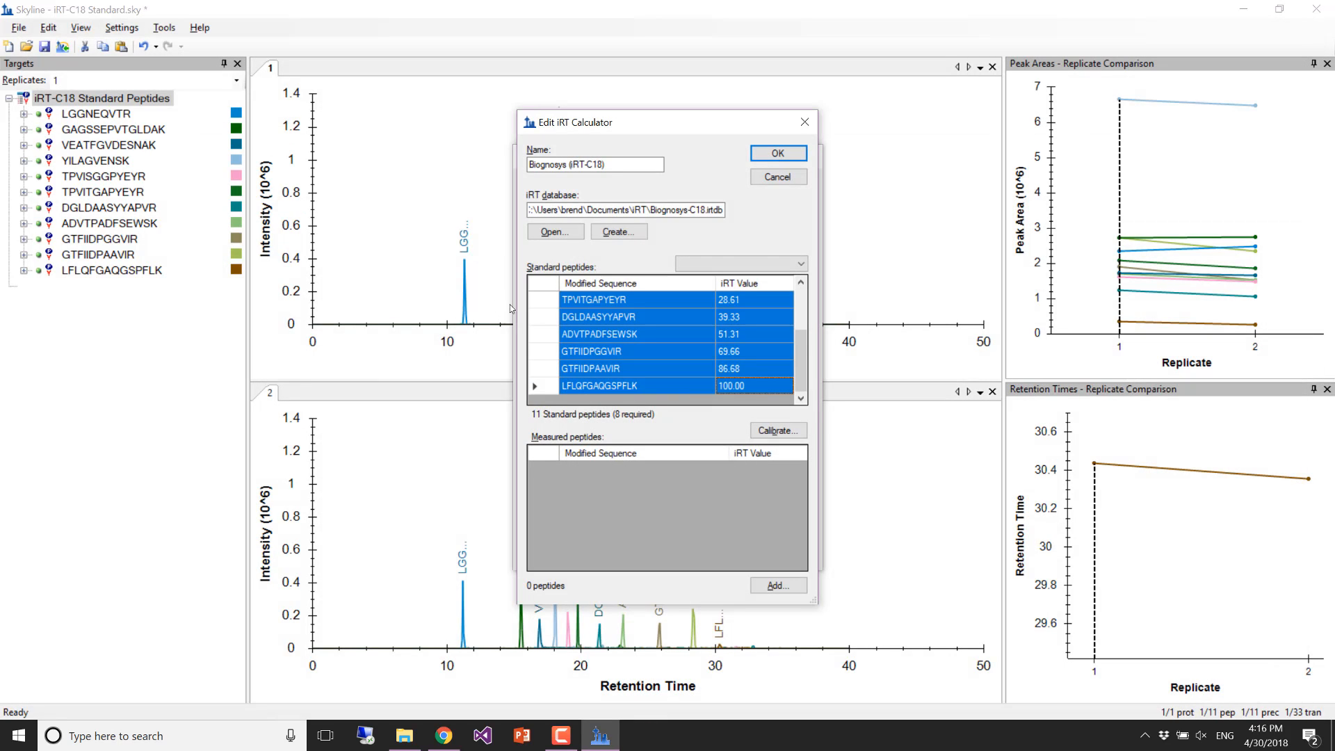
scroll(609, 321, "up", 2)
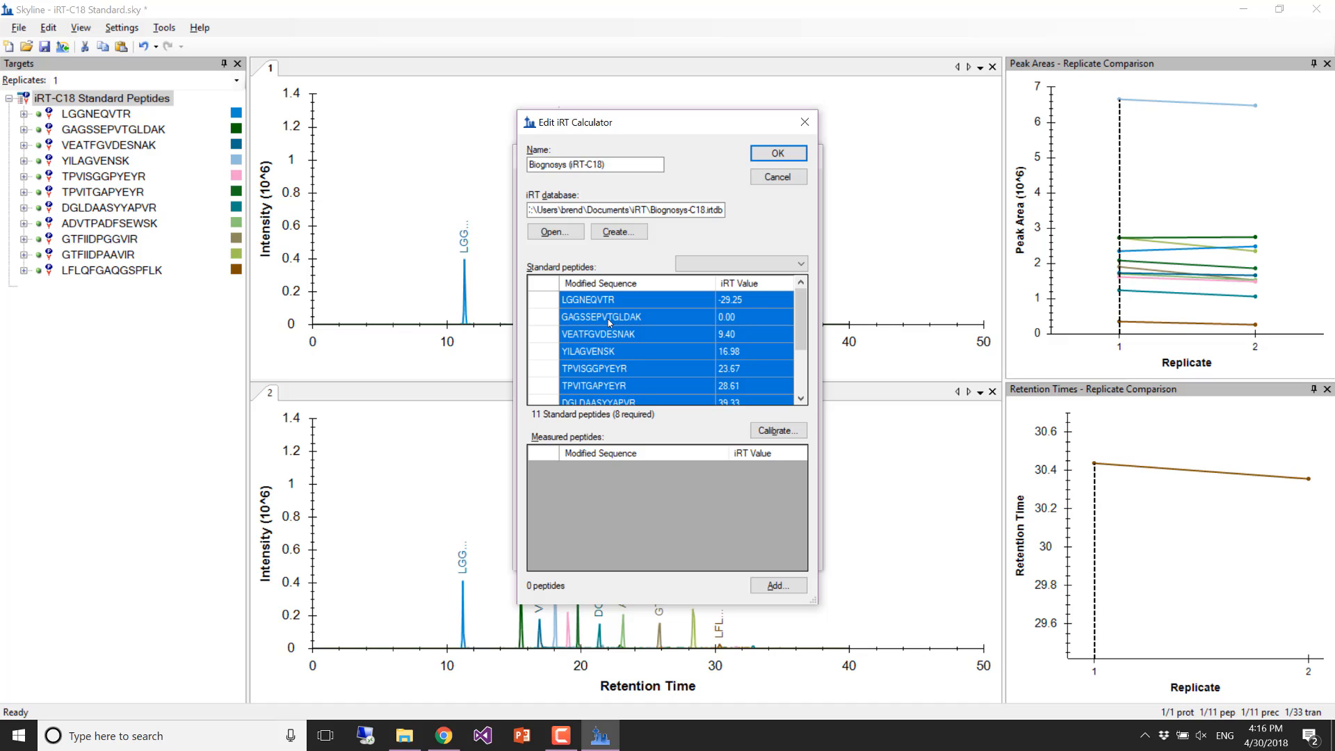
key("ctrl+Home")
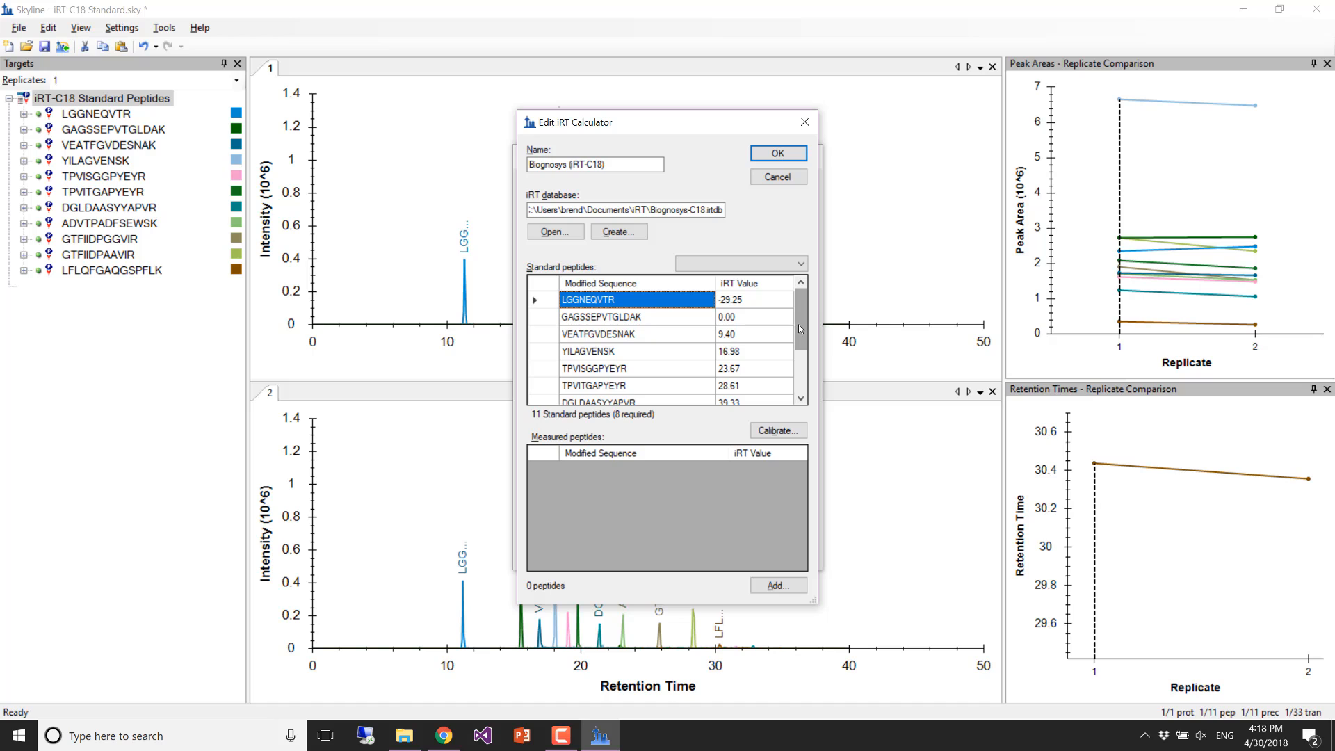
mouse_move(798, 324)
left_mouse_down()
mouse_move(802, 381)
mouse_move(800, 320)
left_mouse_up()
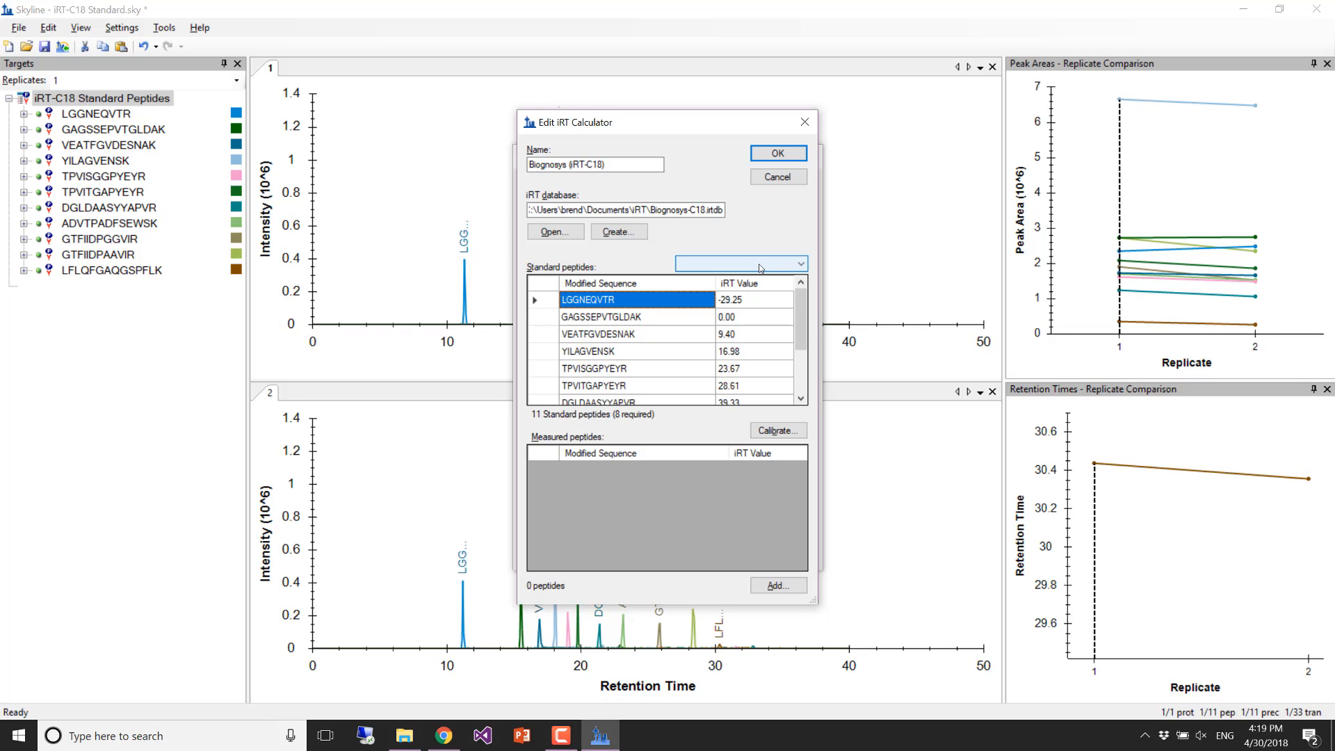
- Try to switch the calculator's standard peptides to the predefined Biognosys-11 (iRT-C18) set
left_click(760, 265)
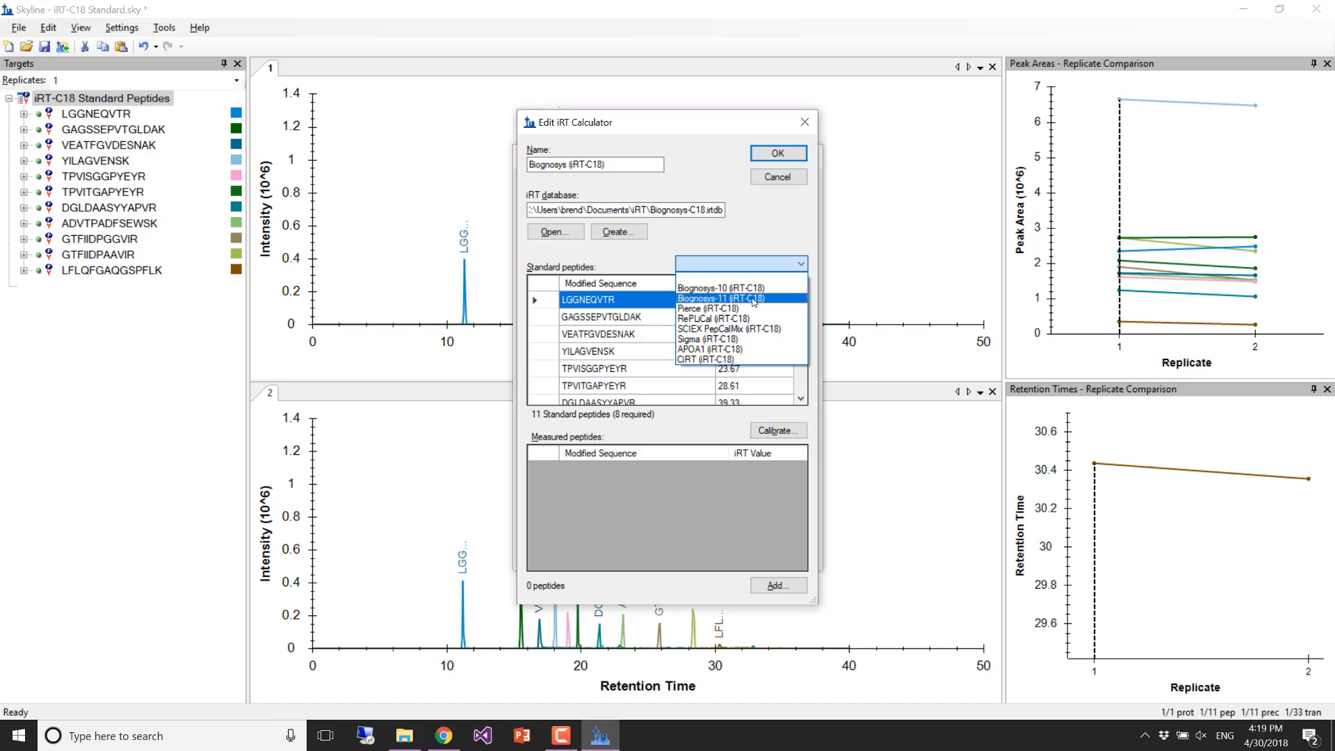
key("Return")
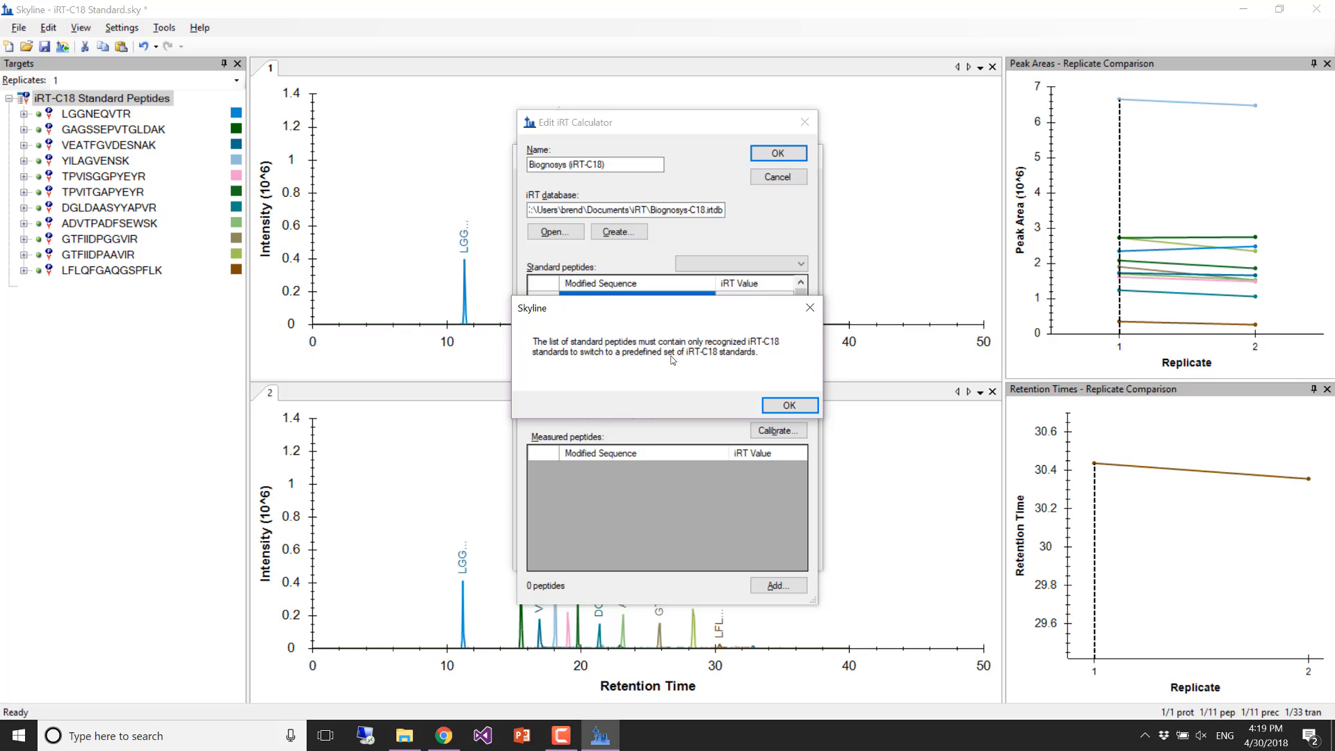
left_click(788, 406)
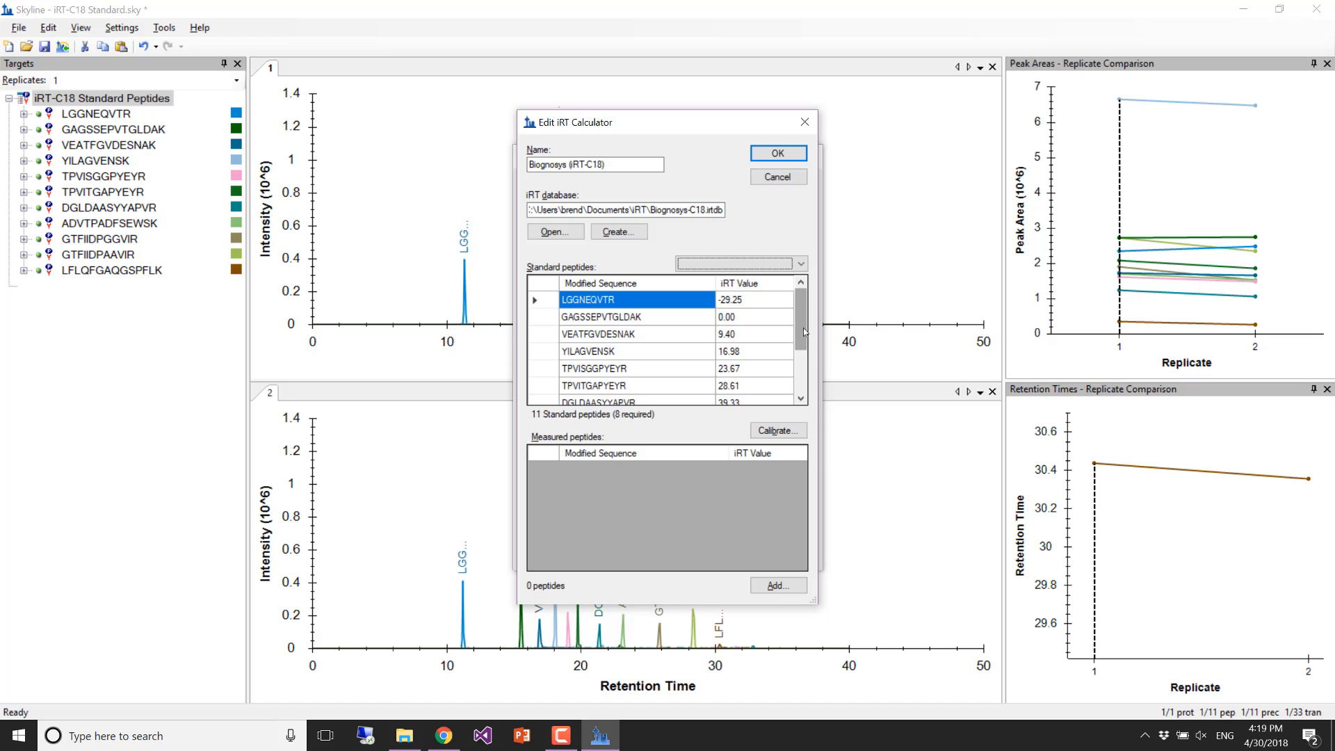
- Delete all the calibrated standard peptides from the Biognosys (iRT-C18) calculator
left_click_drag(803, 329, 781, 291)
left_click_drag(595, 304, 622, 319)
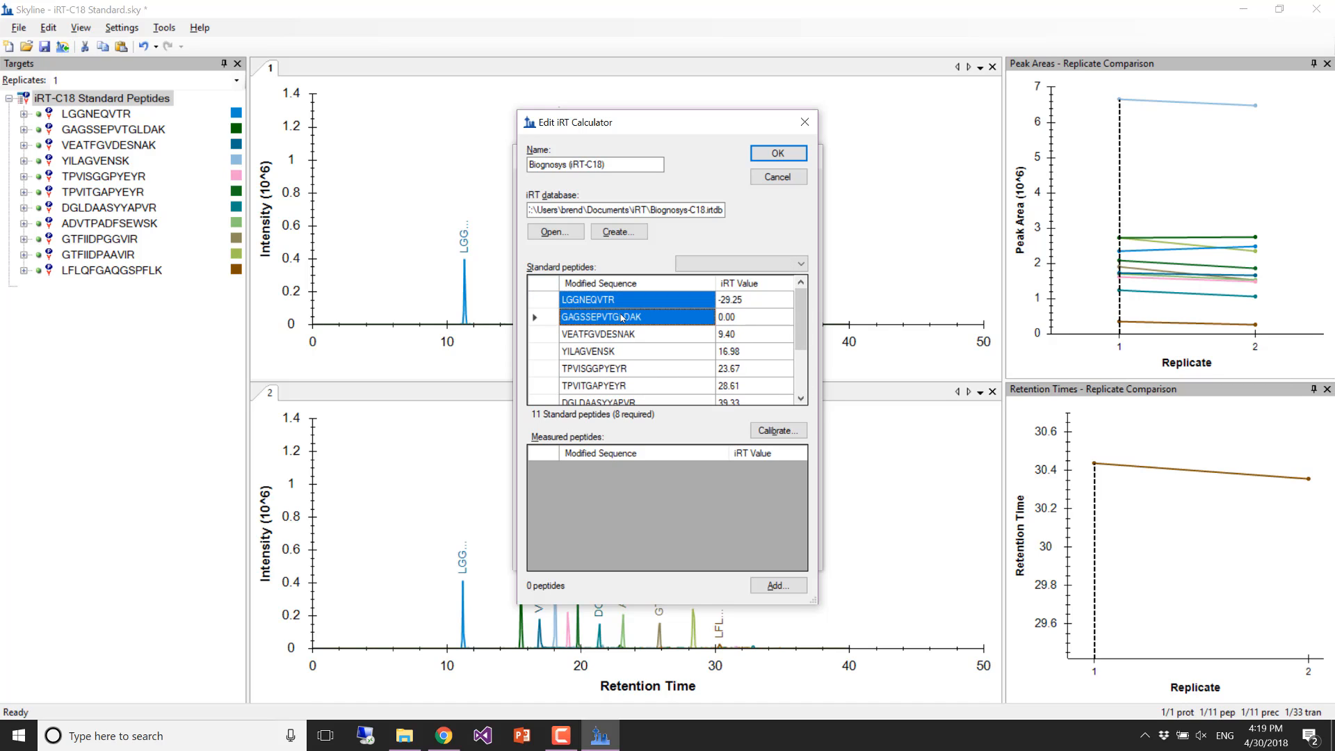
left_click_drag(549, 299, 587, 469)
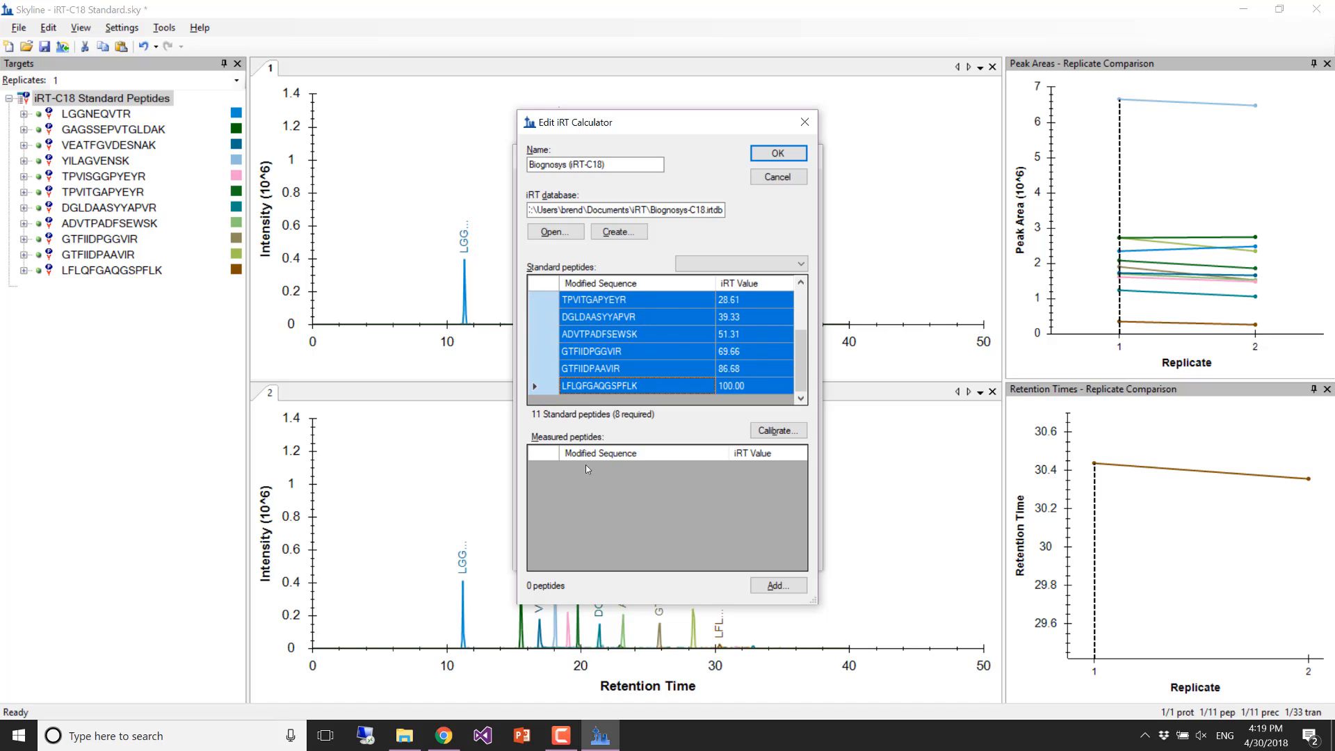
key("Delete")
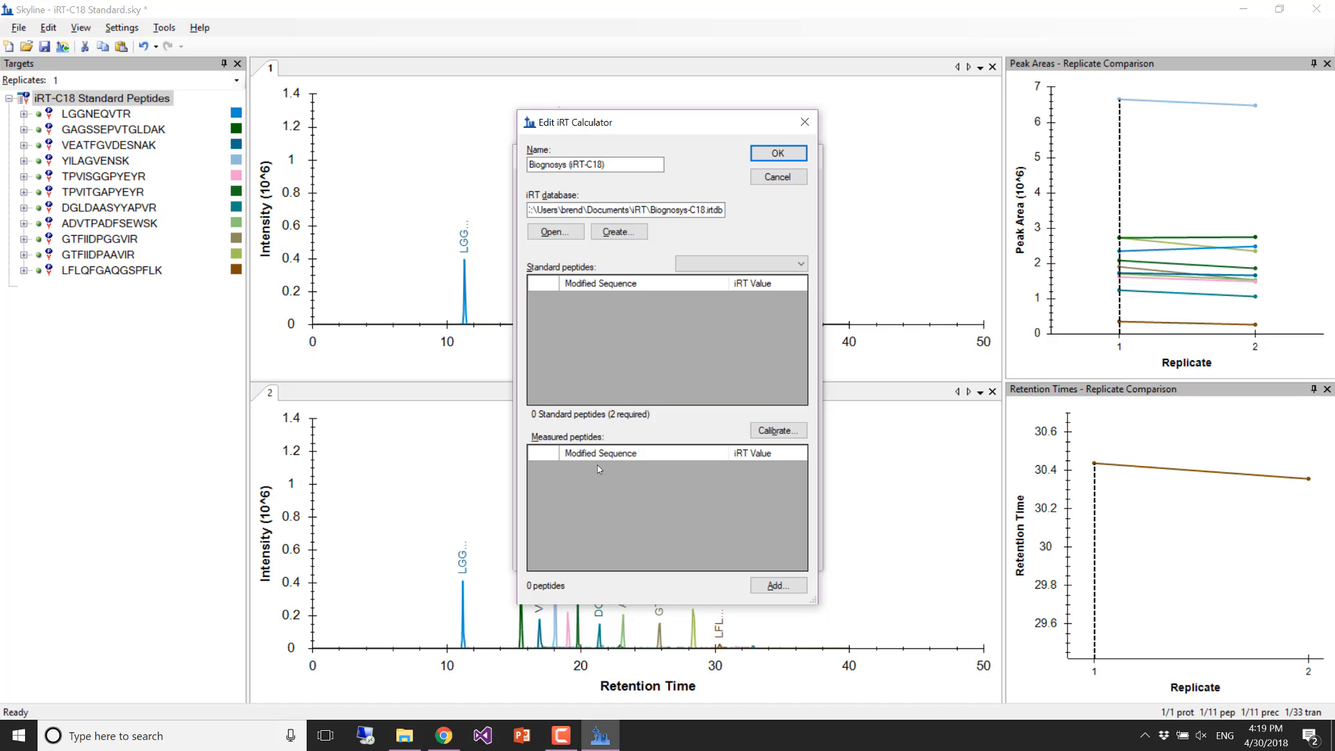
- Load the predefined Biognosys-11 (iRT-C18) set as the standard peptides and accept the calculator
left_click(728, 260)
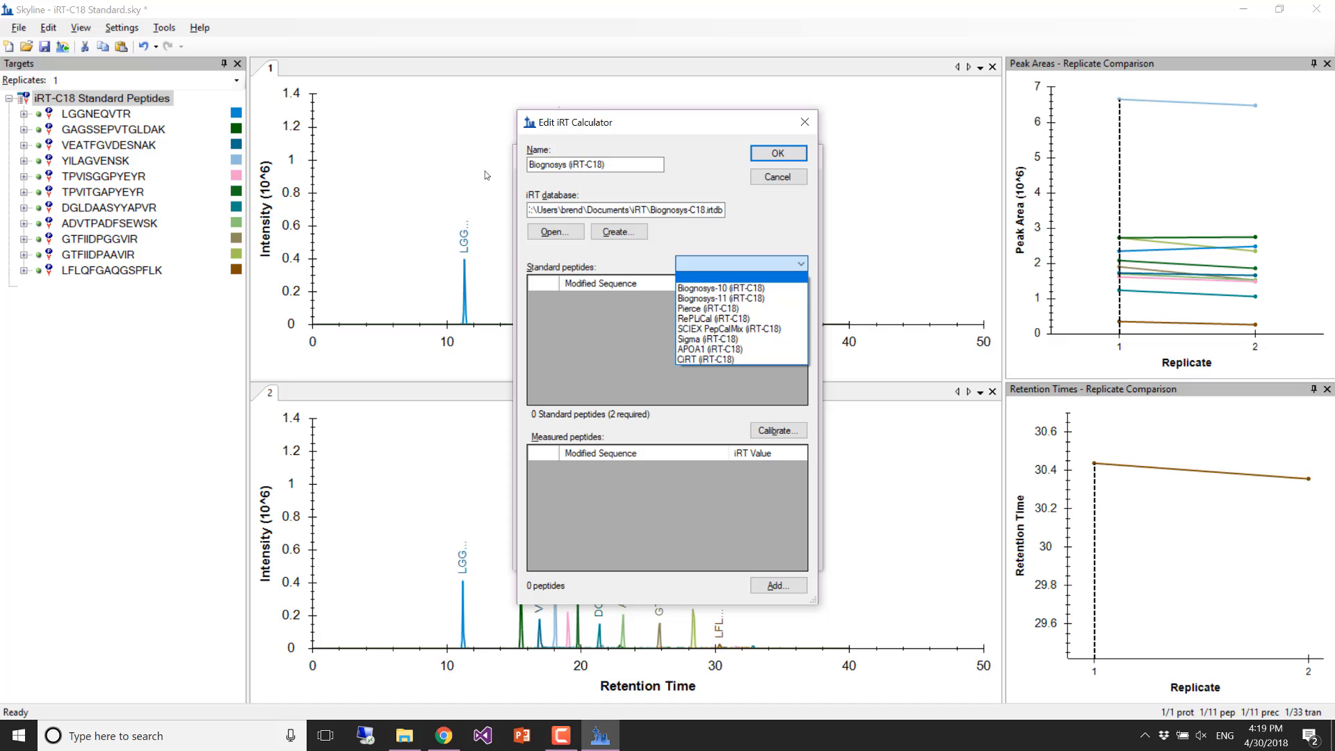
left_click(722, 298)
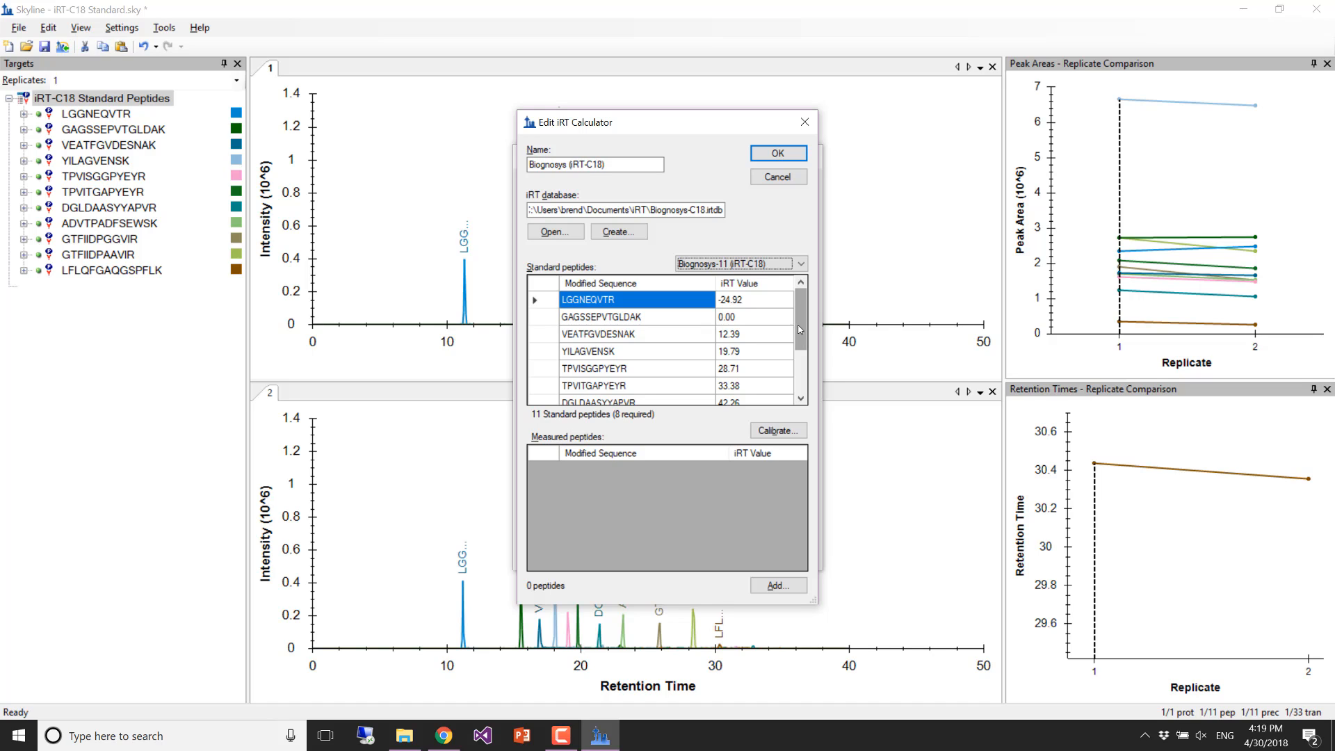
mouse_move(801, 331)
left_mouse_down()
mouse_move(797, 361)
mouse_move(806, 311)
left_mouse_up()
left_click(778, 153)
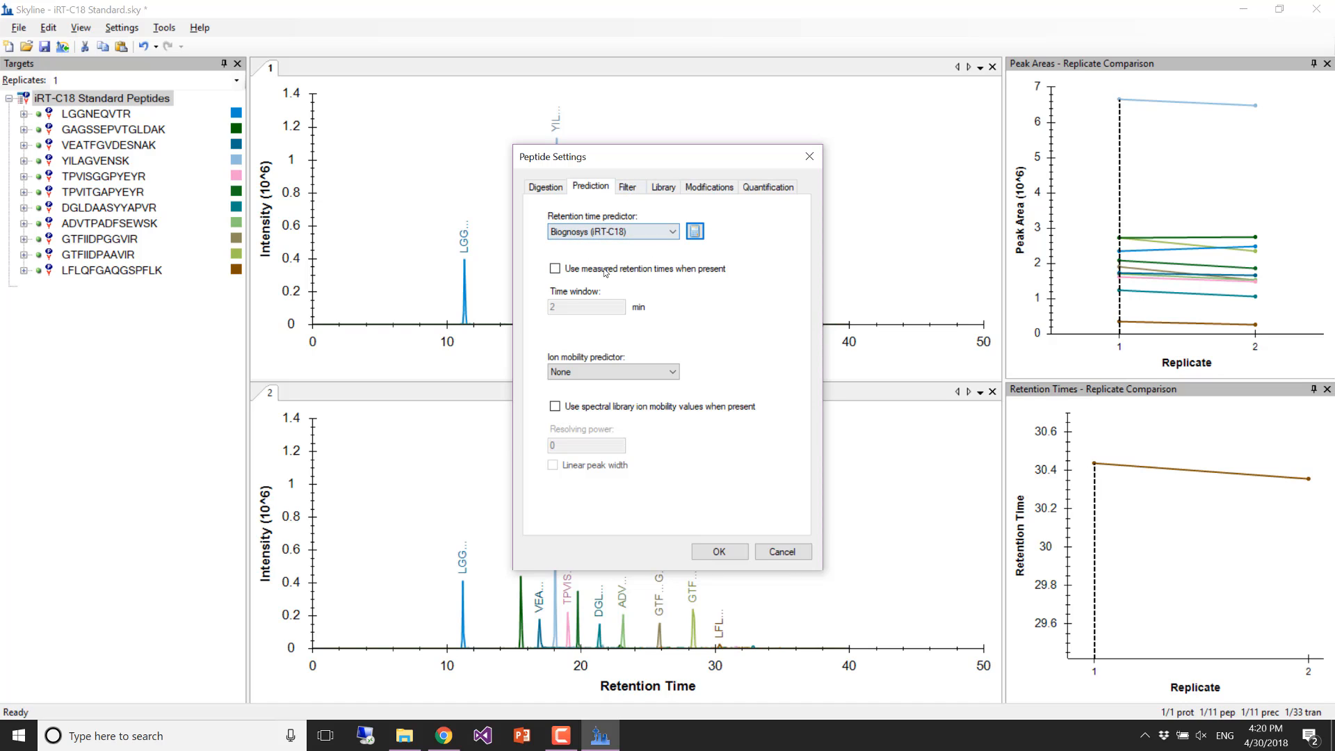
- Open the current retention time predictor, Biognosys (iRT-C18), for editing
left_click(639, 231)
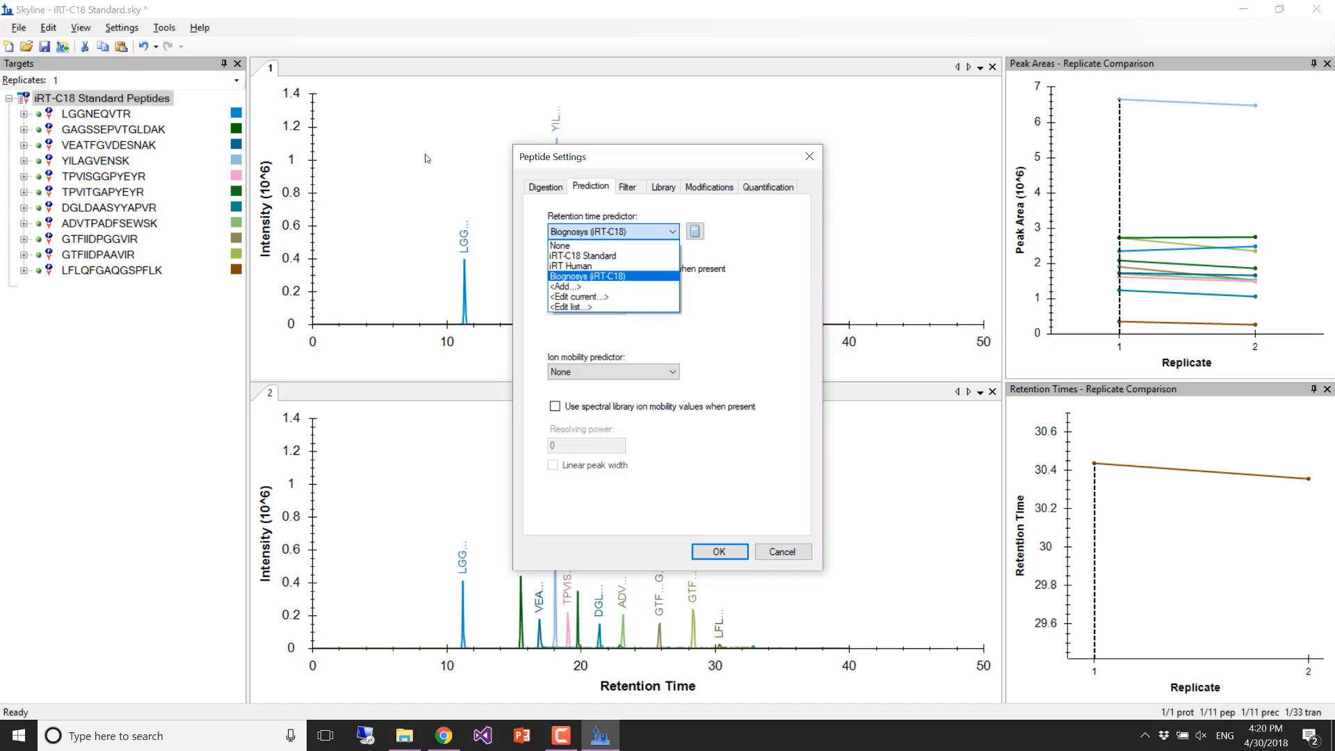
left_click(639, 231)
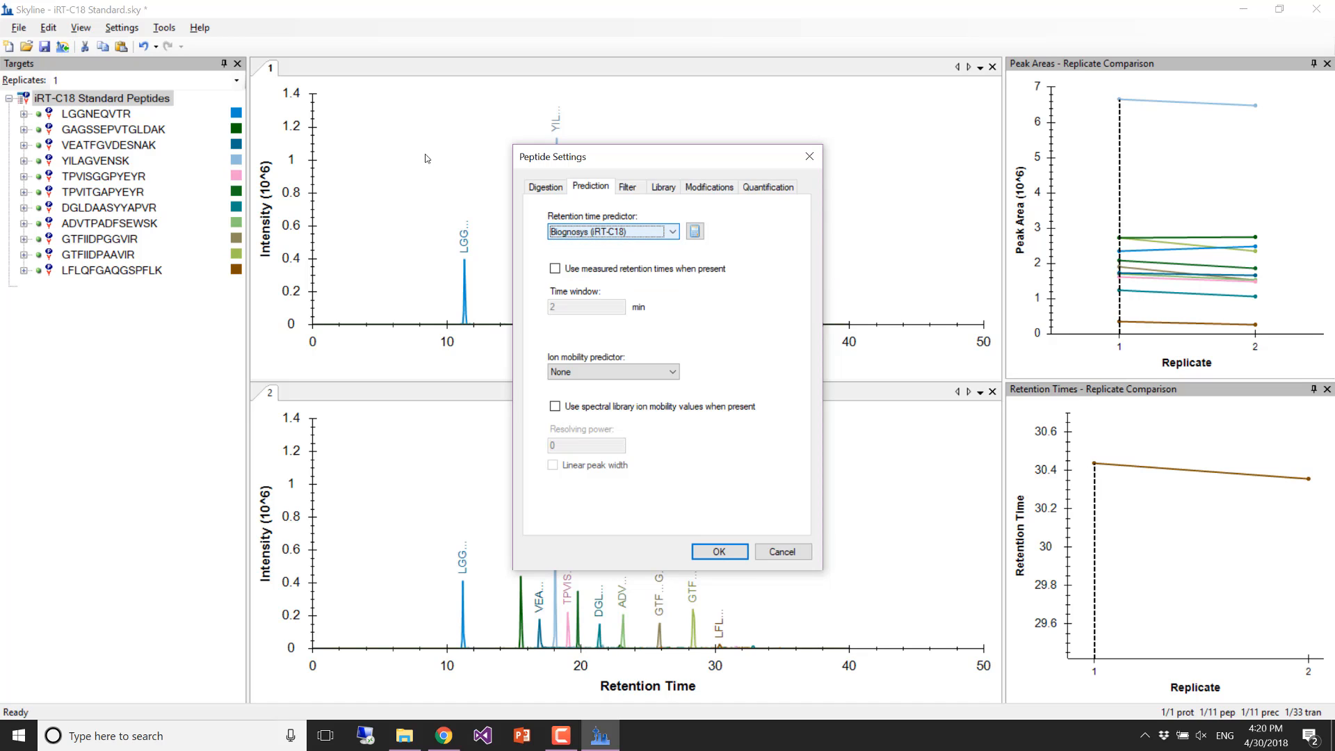
left_click(639, 232)
left_click(638, 304)
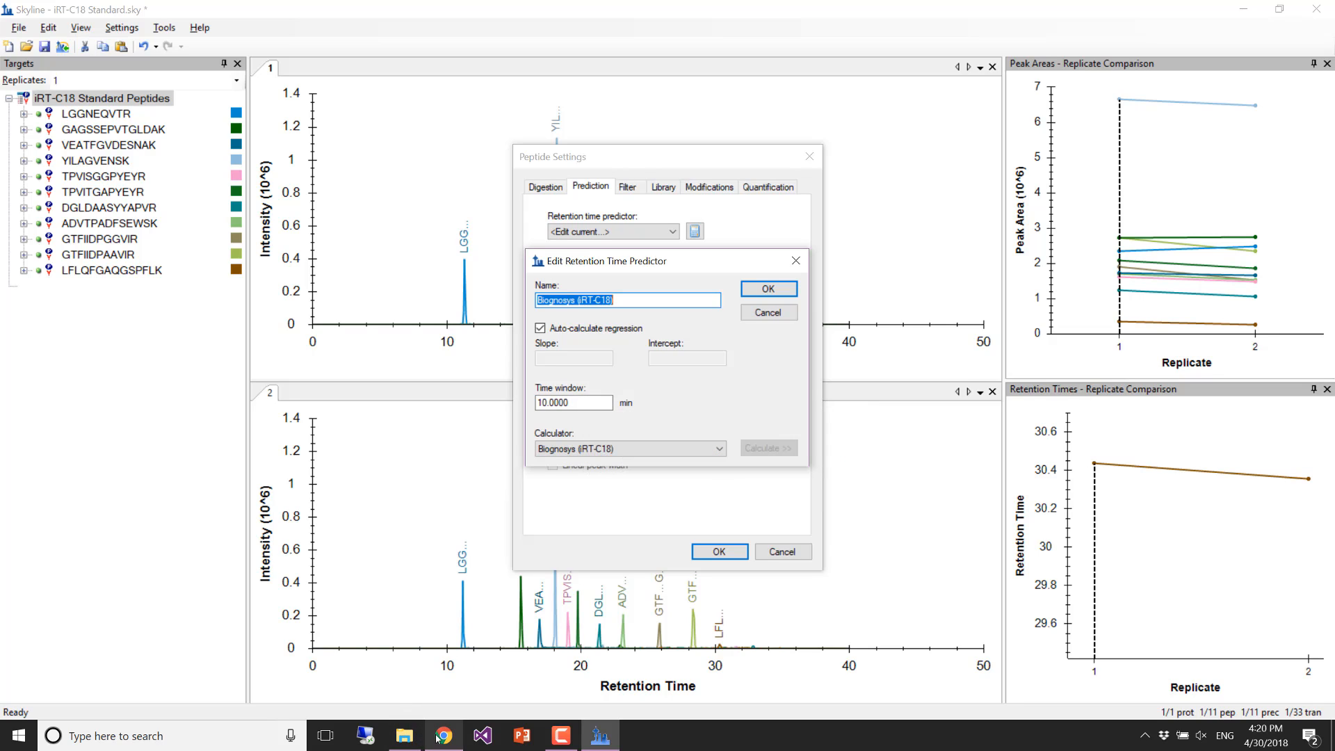
- Examine the iRT-2_5.pdf tutorial in Chrome for the recommended Edit Retention Time Predictor settings
mouse_move(456, 741)
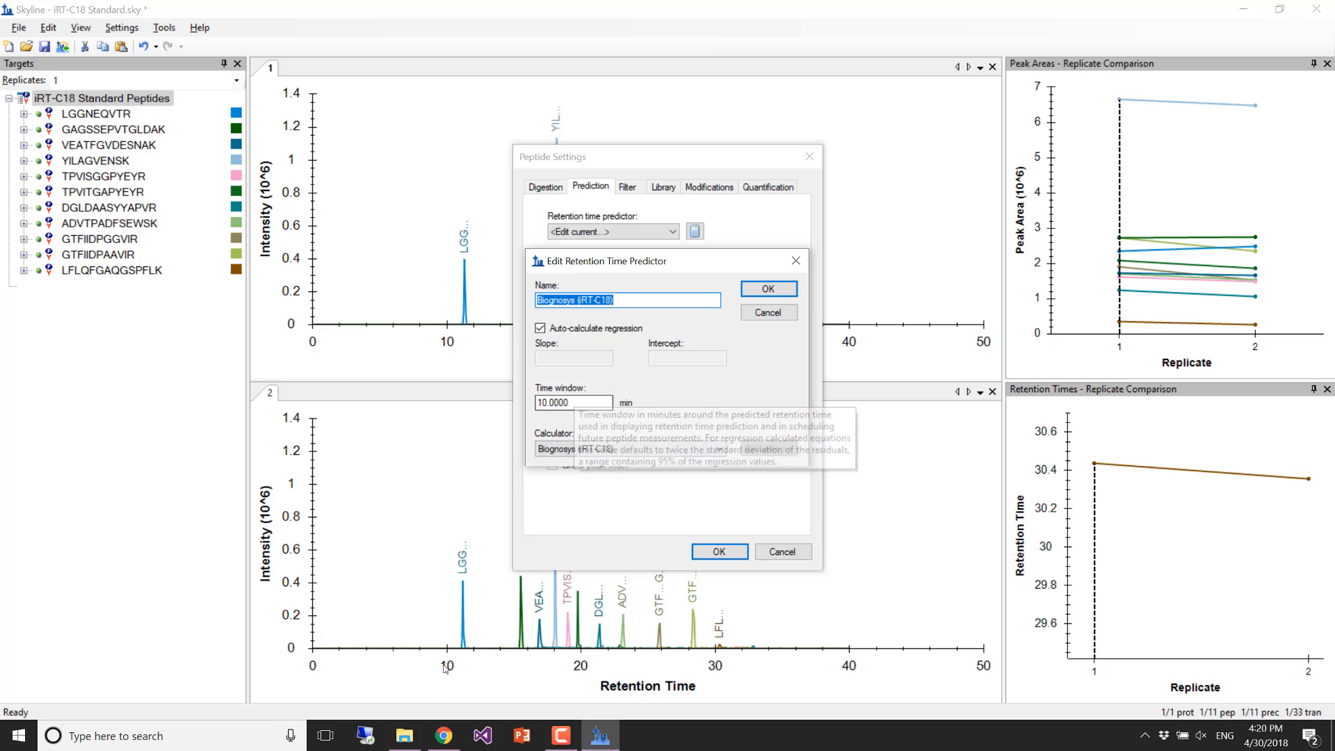
left_click(446, 741)
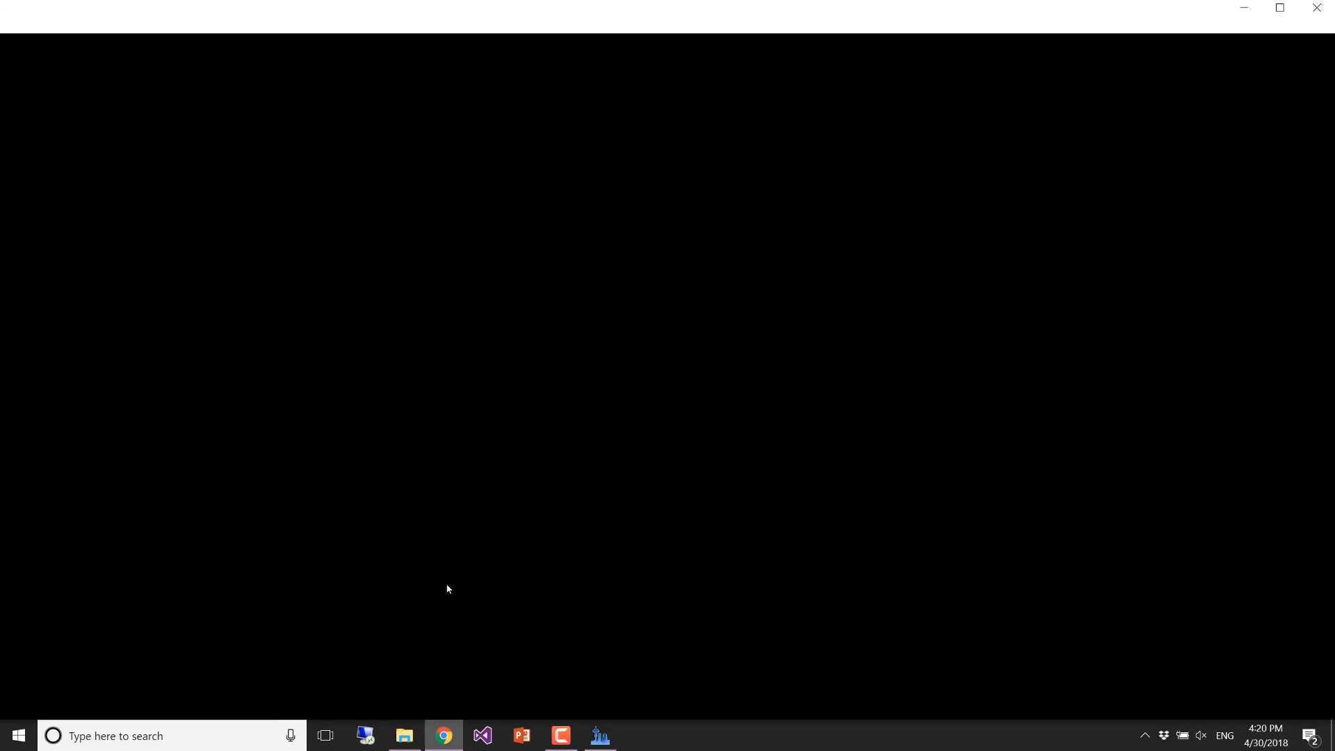
scroll(501, 452, "down", 15)
scroll(500, 457, "down", 20)
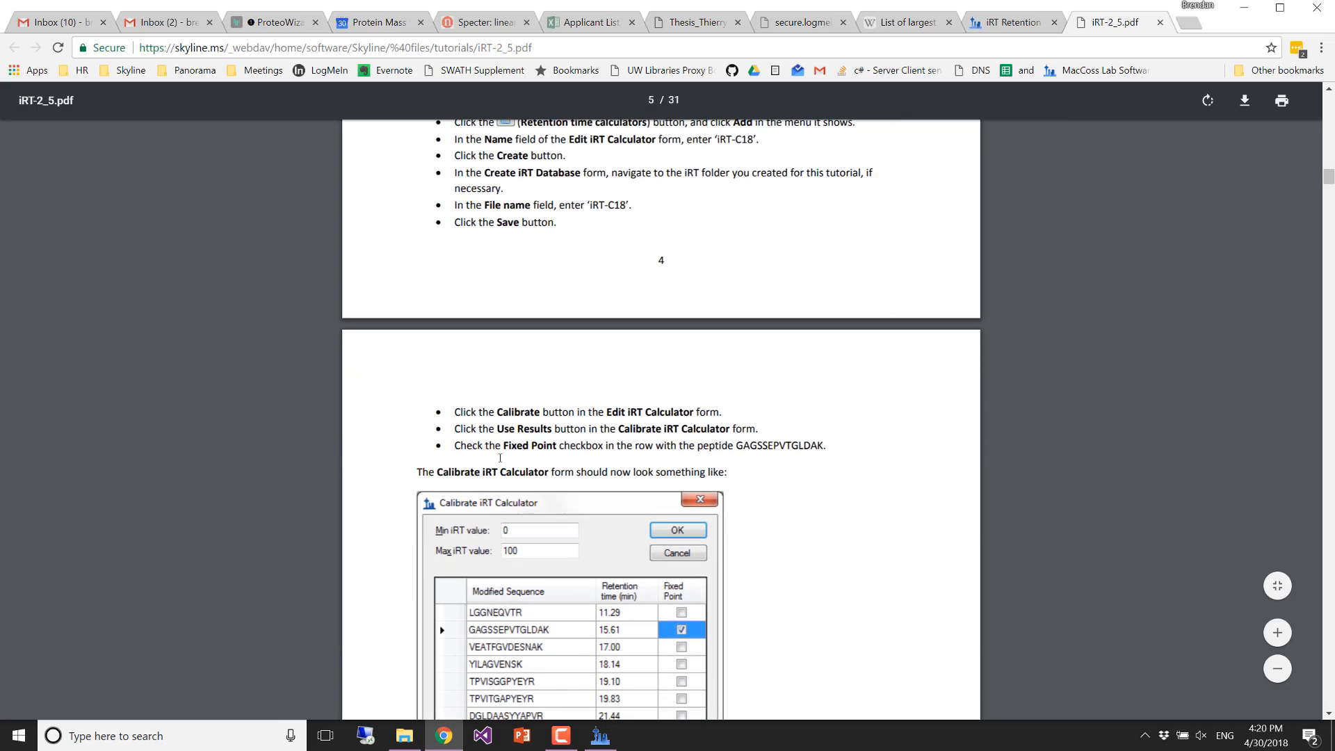
scroll(500, 457, "down", 20)
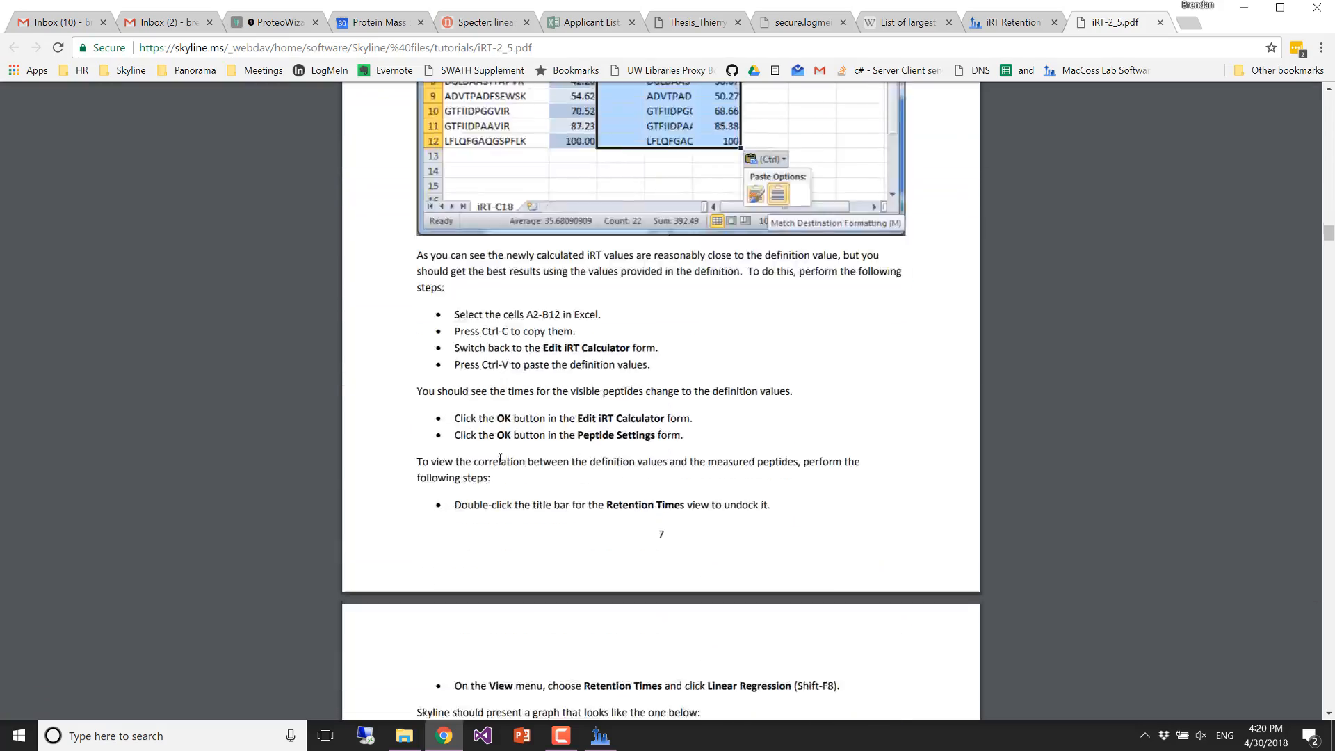
scroll(497, 466, "down", 5)
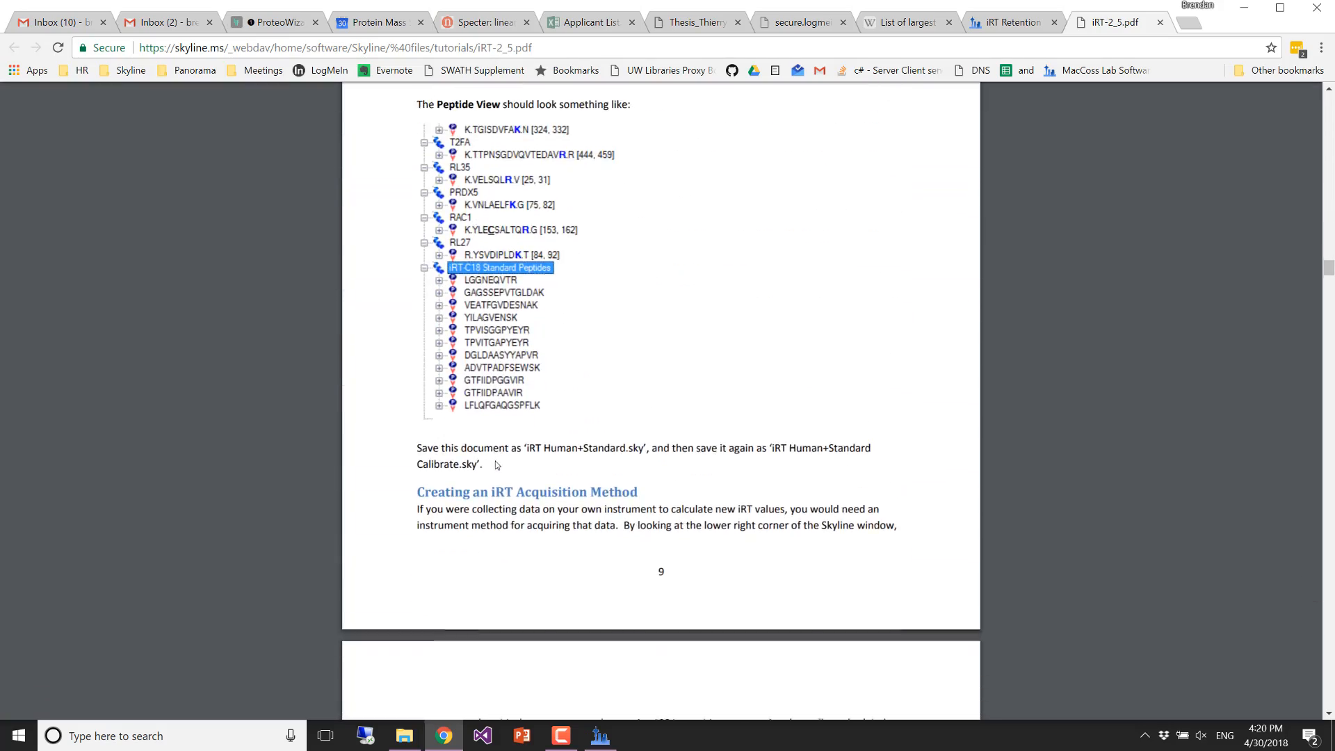
scroll(497, 466, "up", 18)
scroll(497, 465, "up", 10)
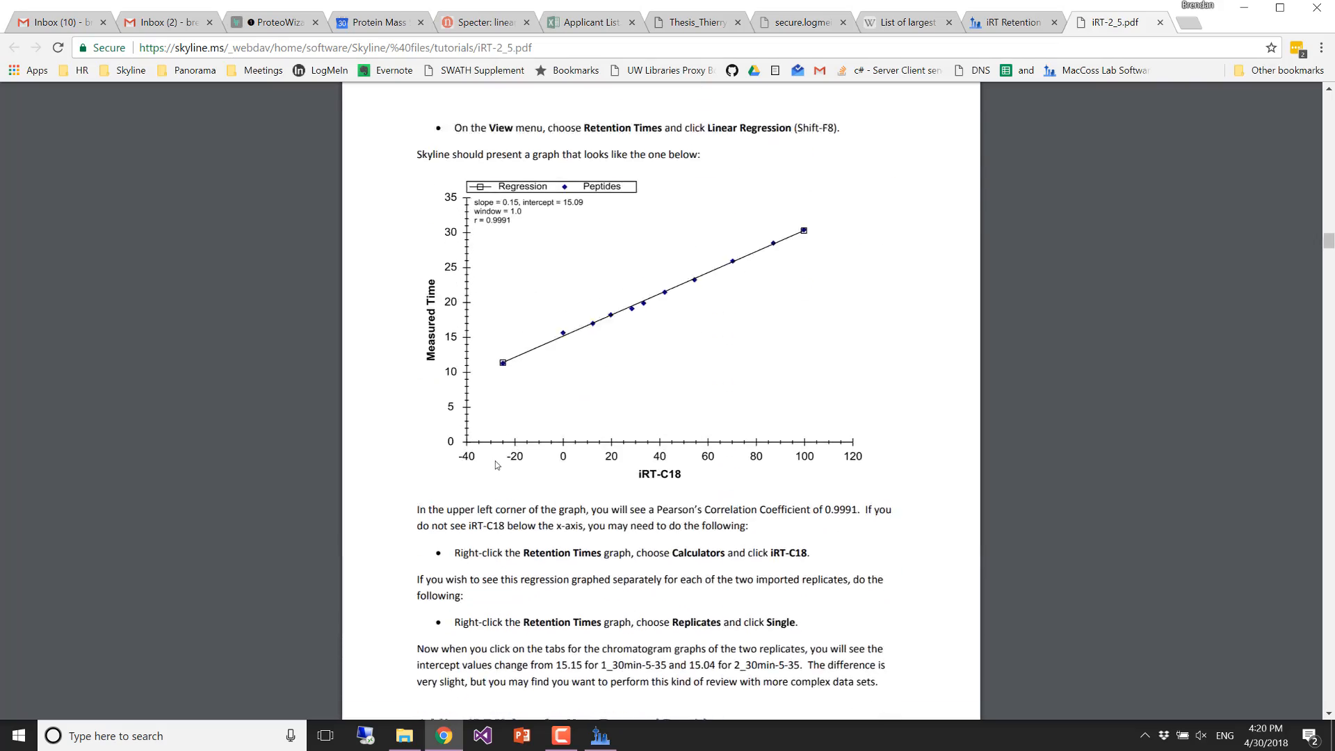
scroll(497, 466, "down", 20)
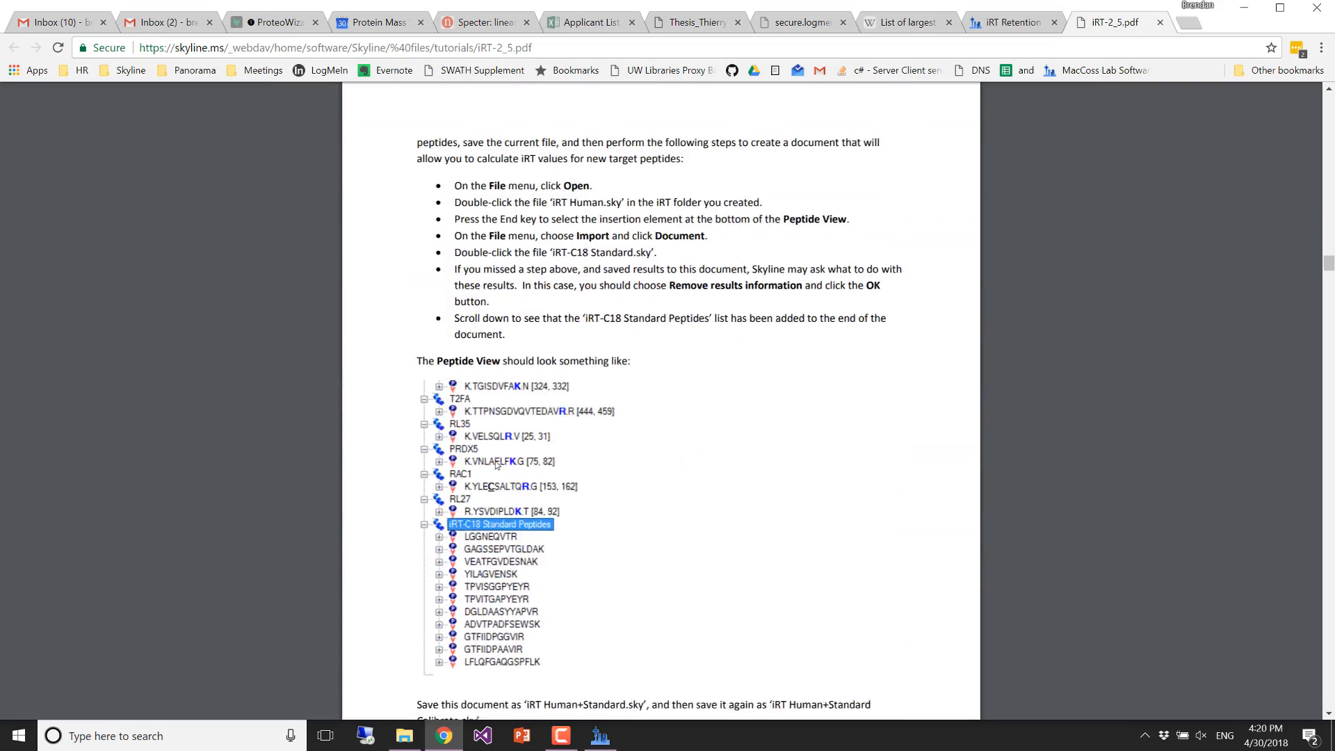
scroll(497, 465, "up", 10)
scroll(497, 465, "up", 1)
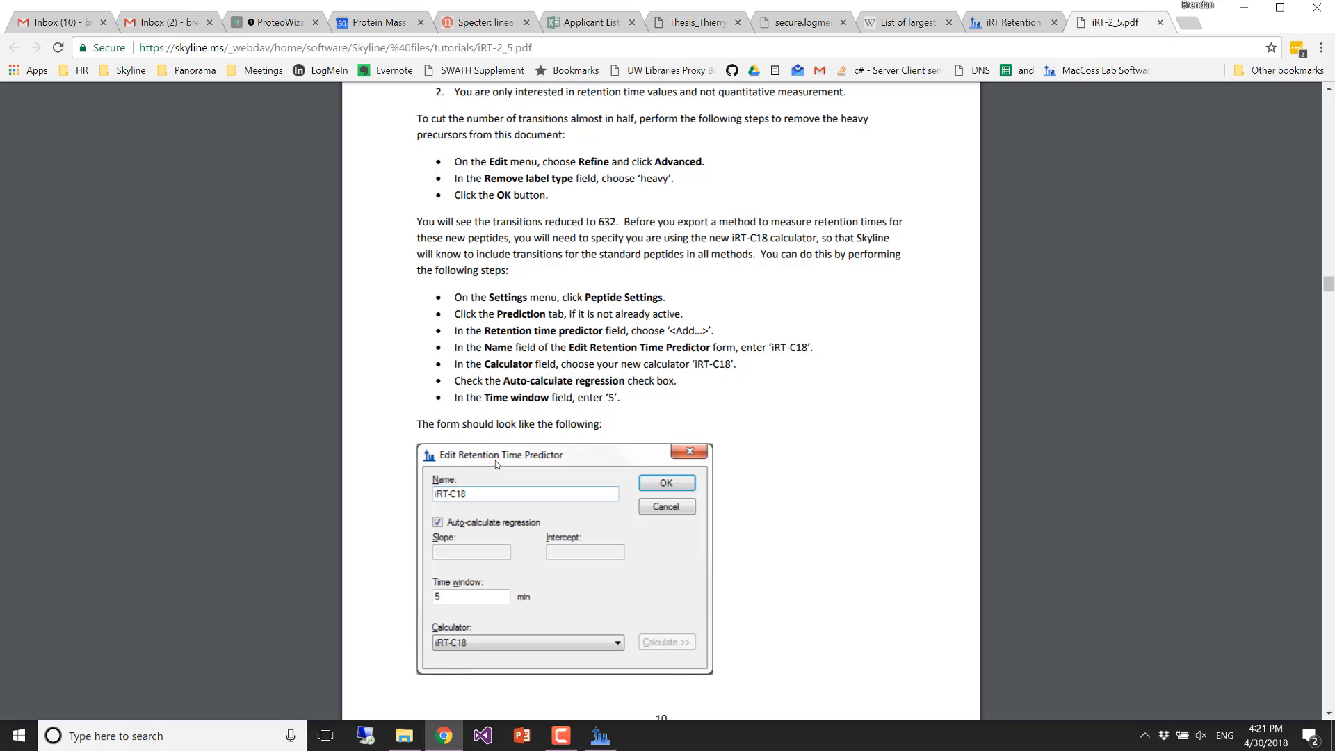
- Back in Skyline, set the retention time predictor's time window to 5 min, and accept the predictor and the peptide settings
key("alt+Tab")
left_click_drag(582, 404, 522, 408)
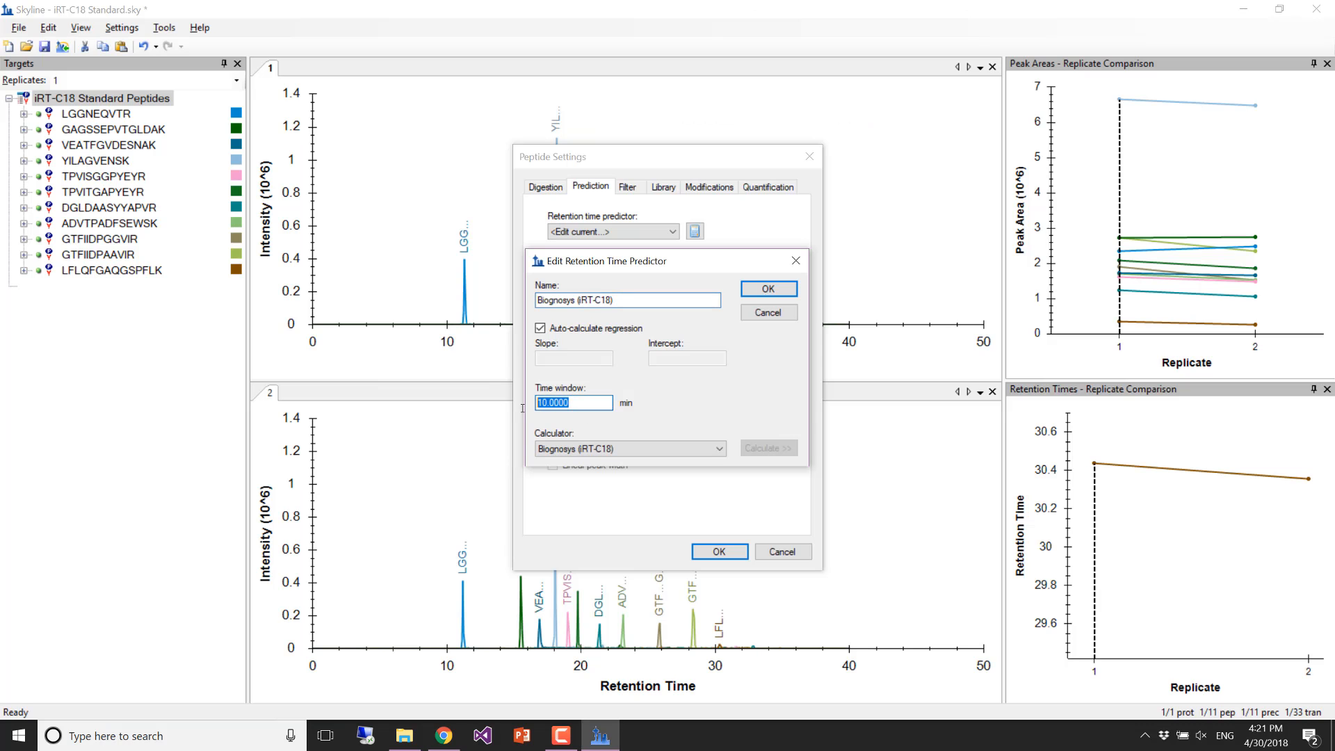
type("5")
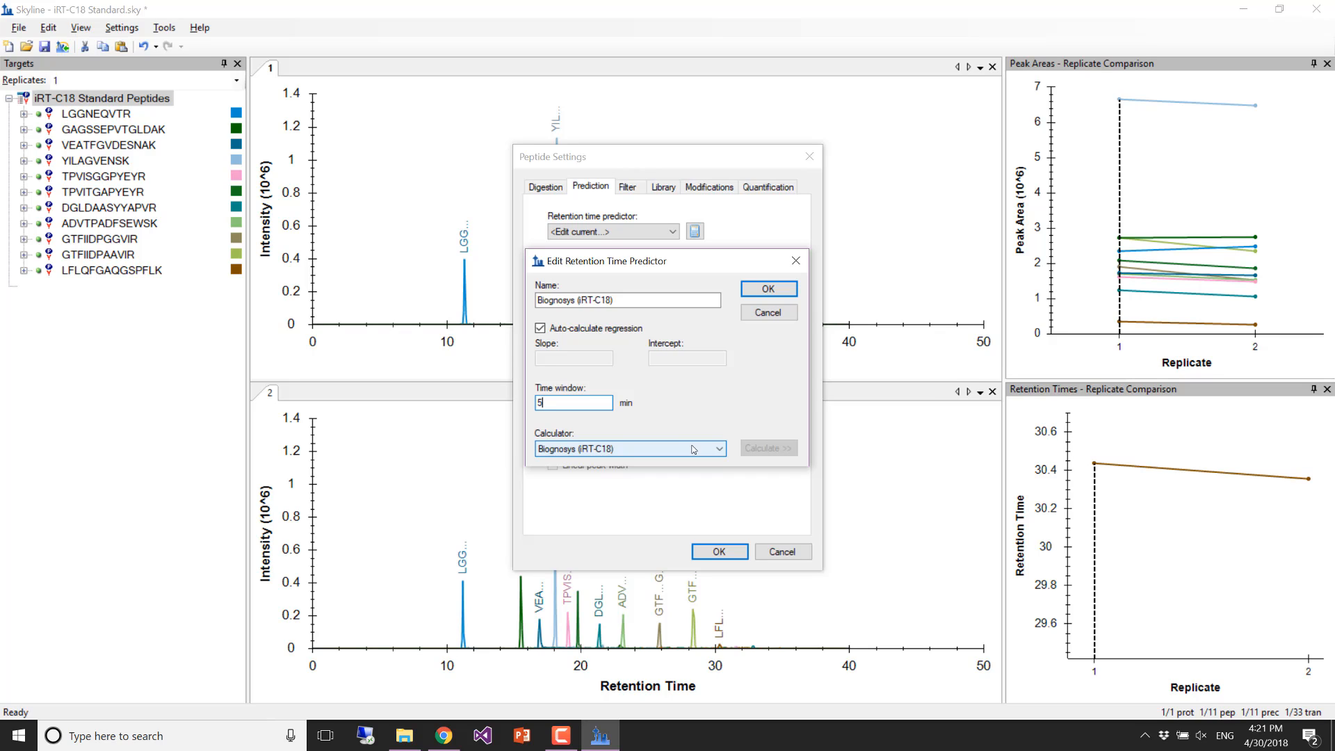
left_click(777, 296)
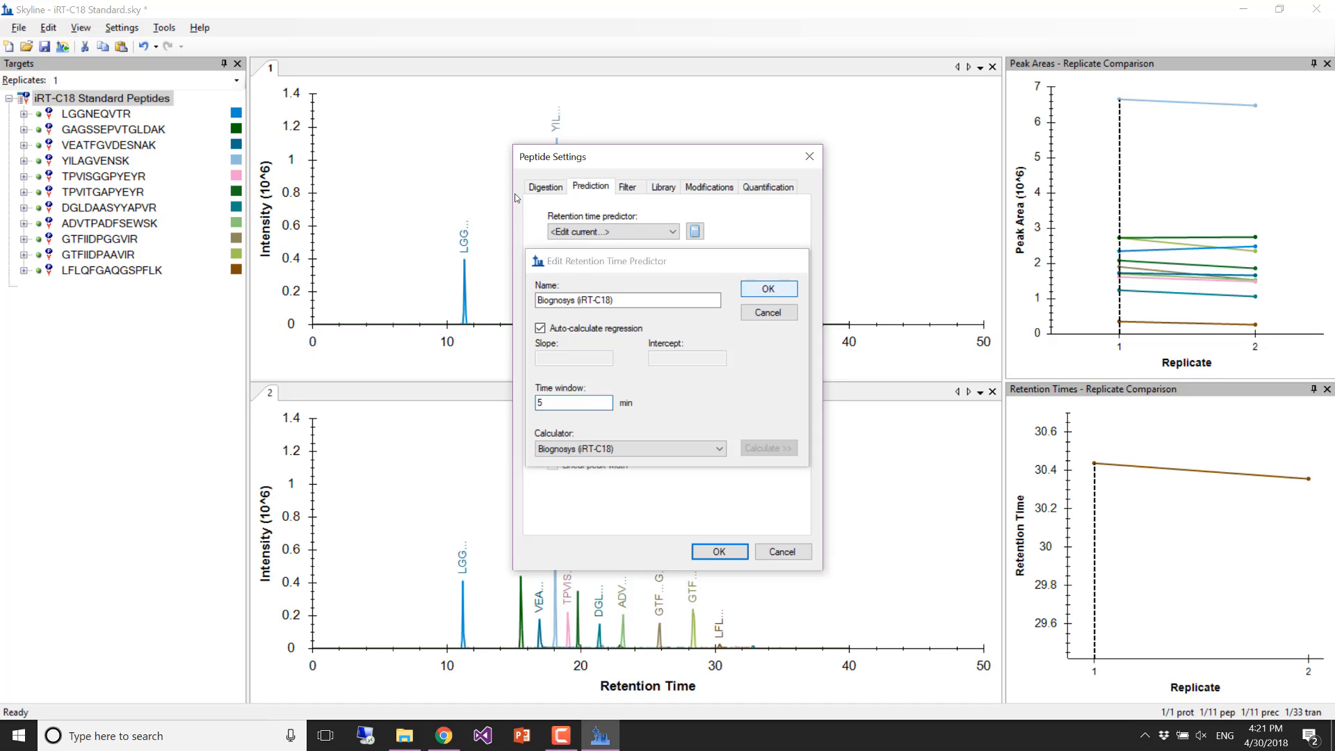
left_click(719, 552)
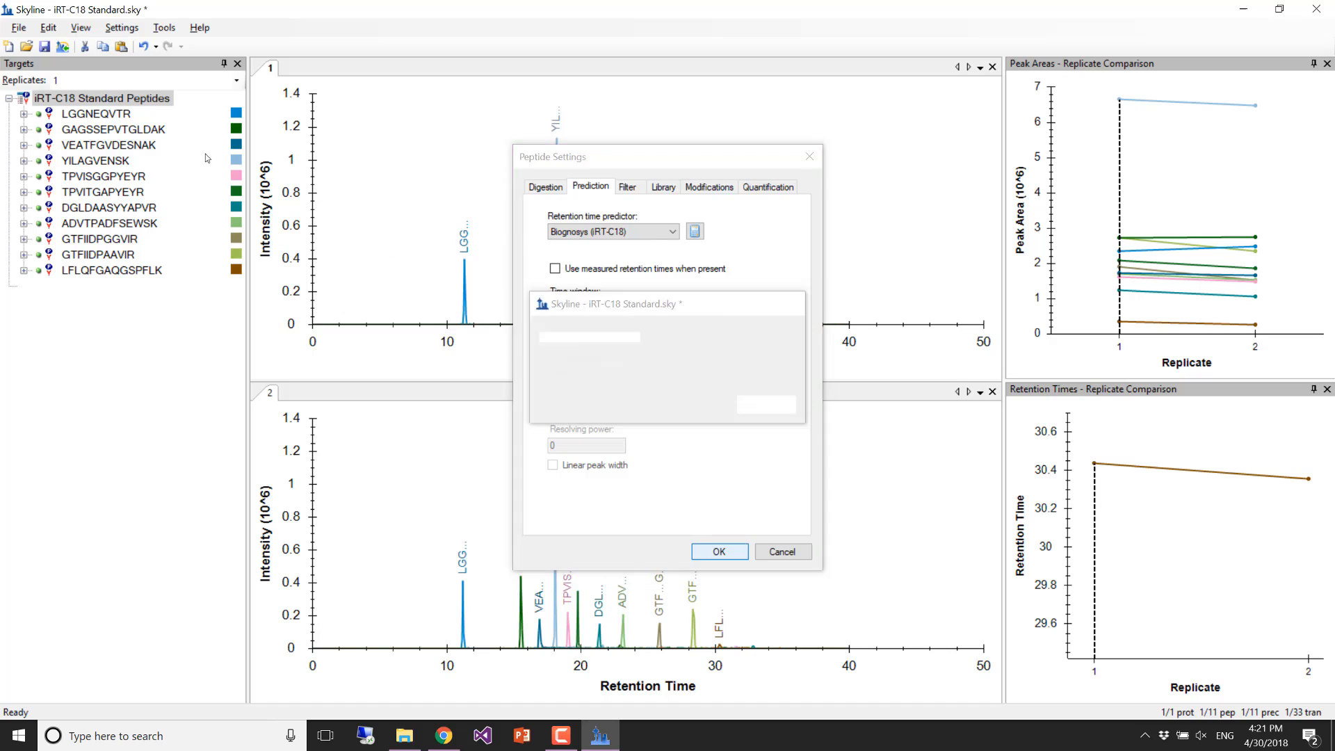
- Save the document as a new file named iRT-C18 Standard-Calibrated.sky in the iRT folder
left_click(19, 28)
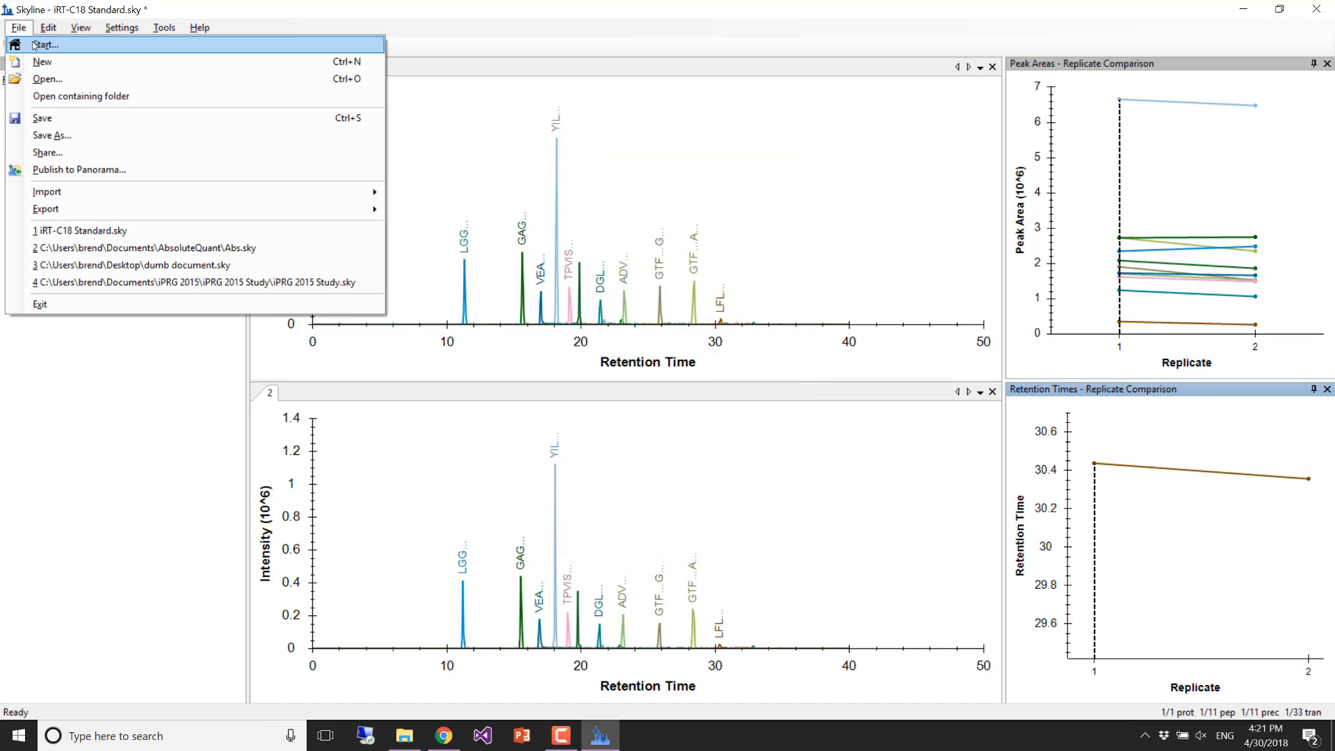
left_click(55, 135)
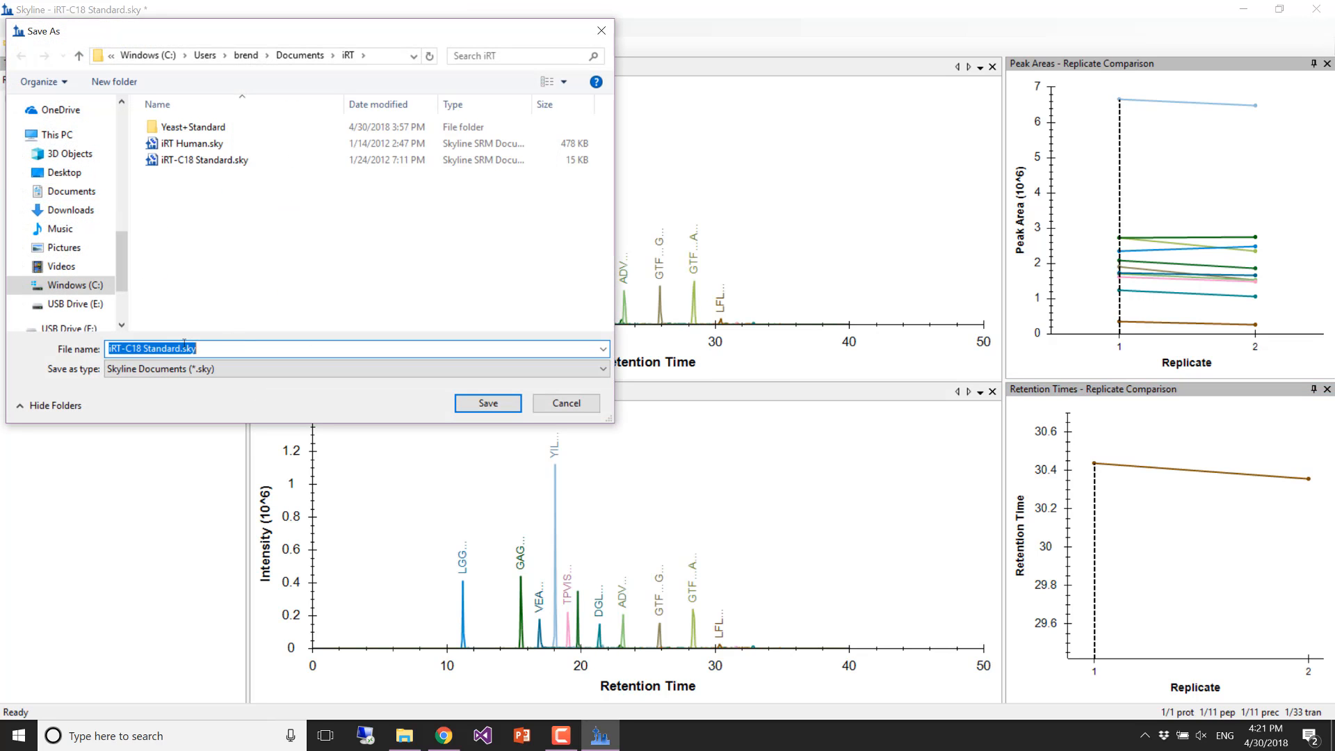
left_click(182, 348)
type("-Calibrated")
left_click(476, 408)
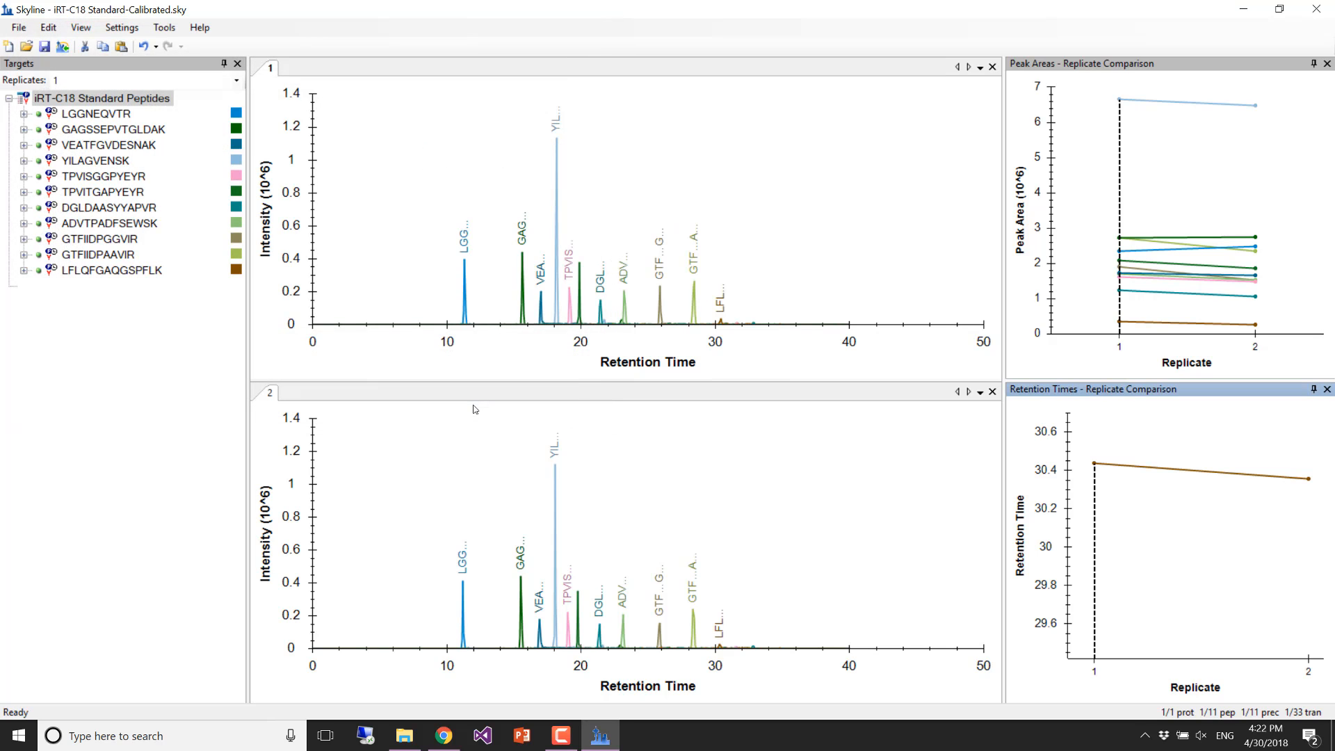
- Switch to Chrome and examine the iRT-2_5.pdf tutorial for the instructions on viewing the correlation between definition values and measured peptides
key("alt+Tab")
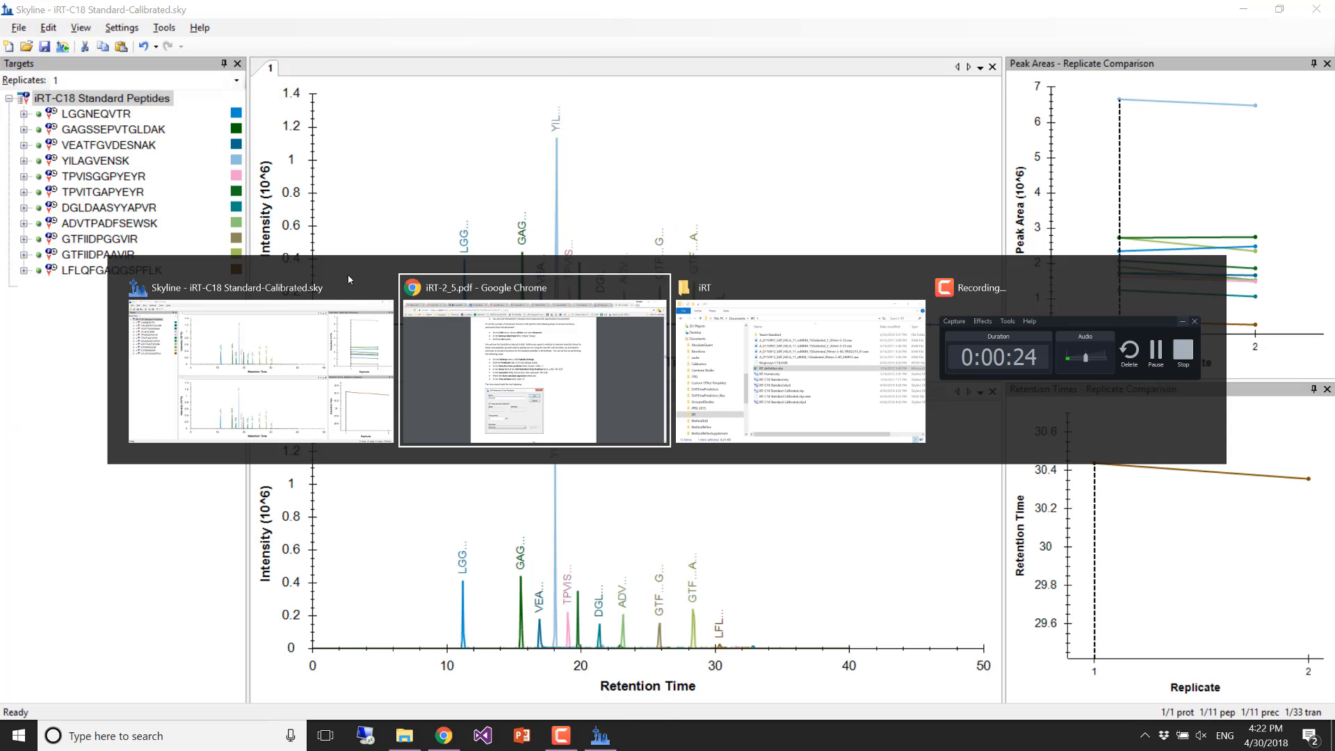
scroll(449, 365, "down", 10)
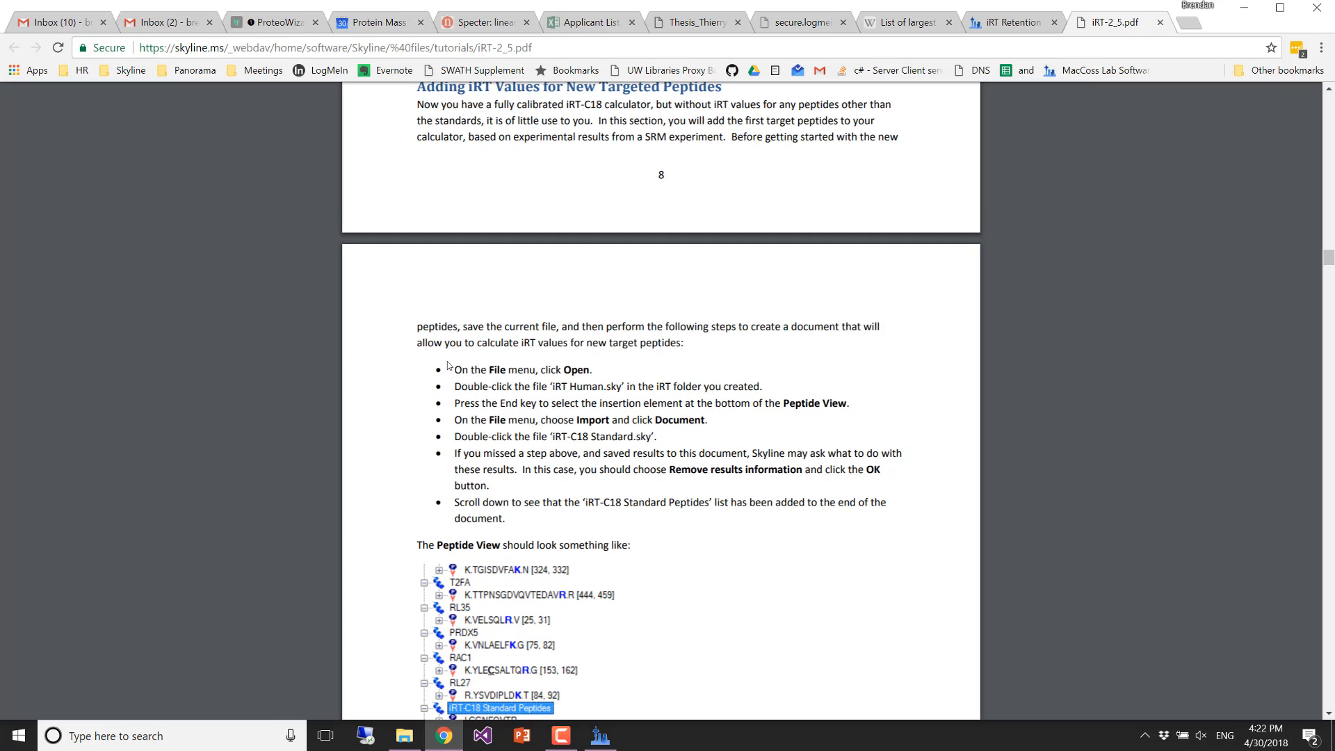
scroll(447, 365, "up", 15)
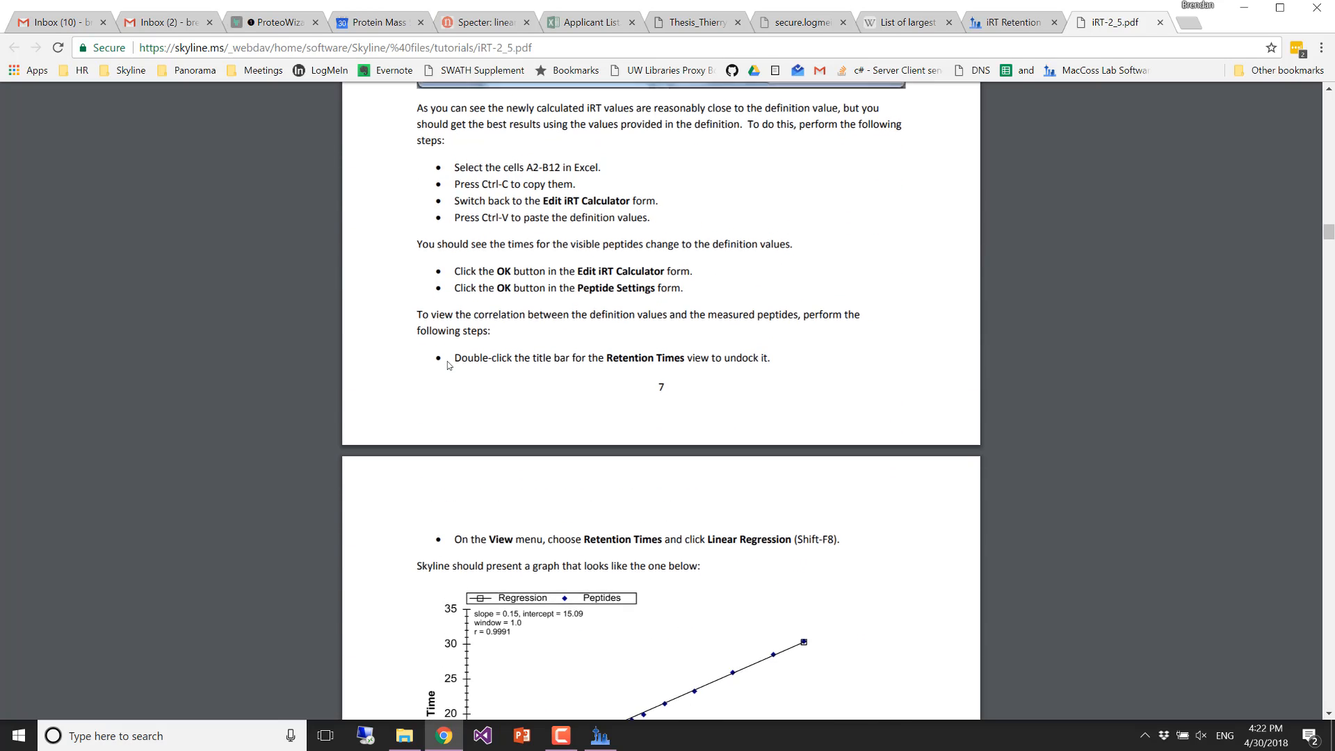
scroll(448, 365, "up", 3)
scroll(448, 365, "down", 11)
scroll(448, 365, "down", 1)
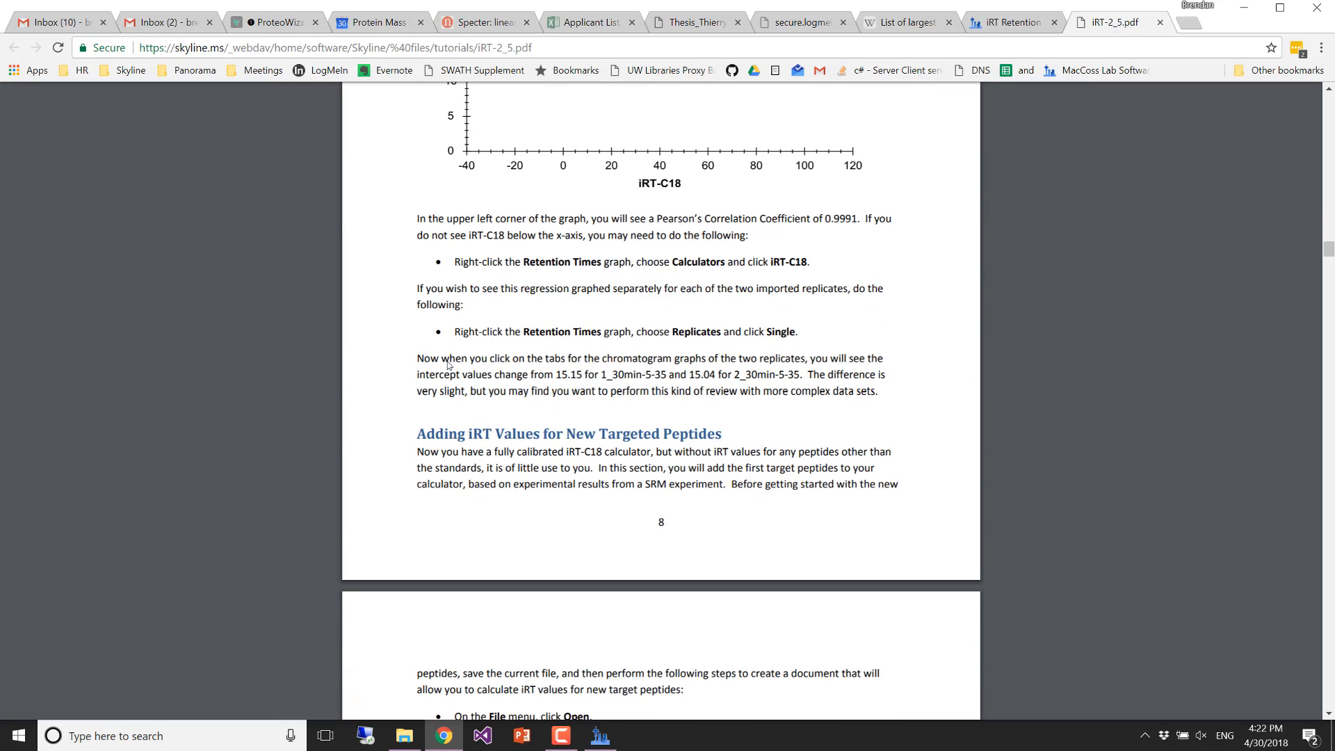
- Back in Skyline, show the retention times Score To Run regression graph and undock it as an enlarged floating window
key("alt+Tab")
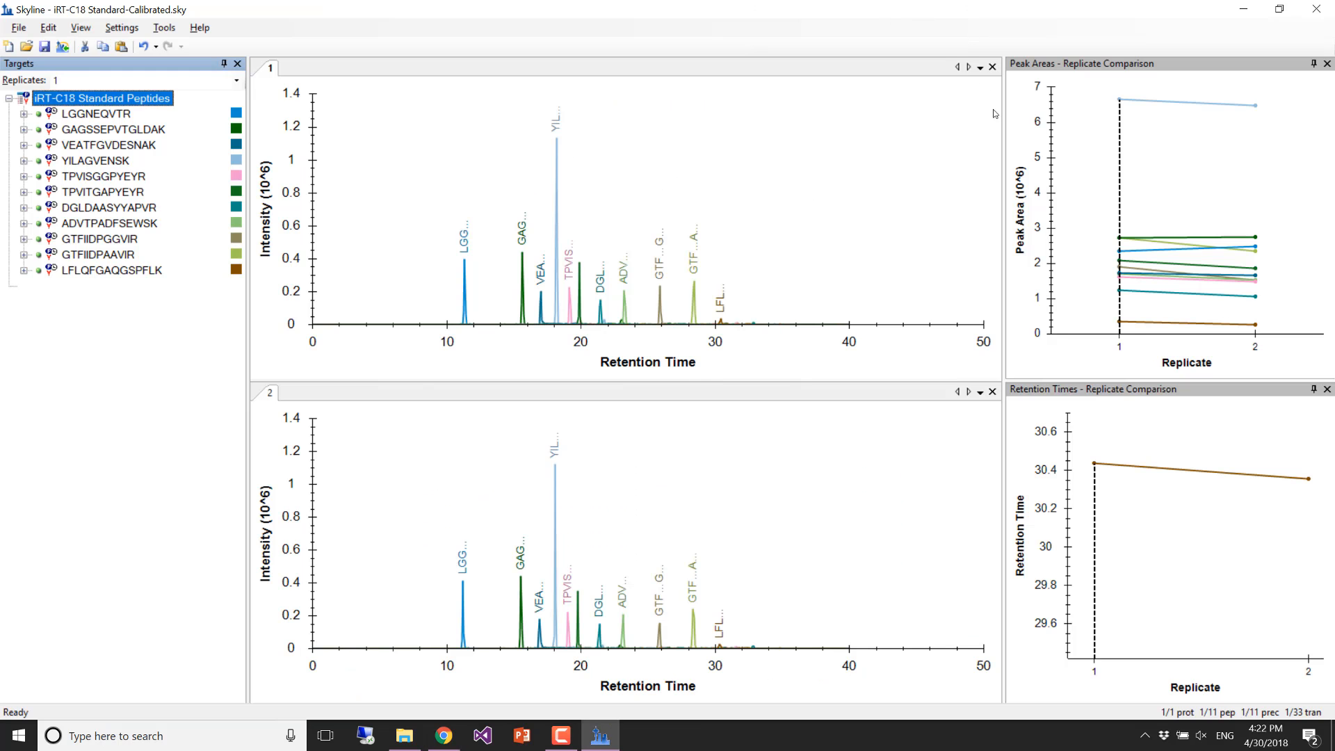
right_click(1102, 425)
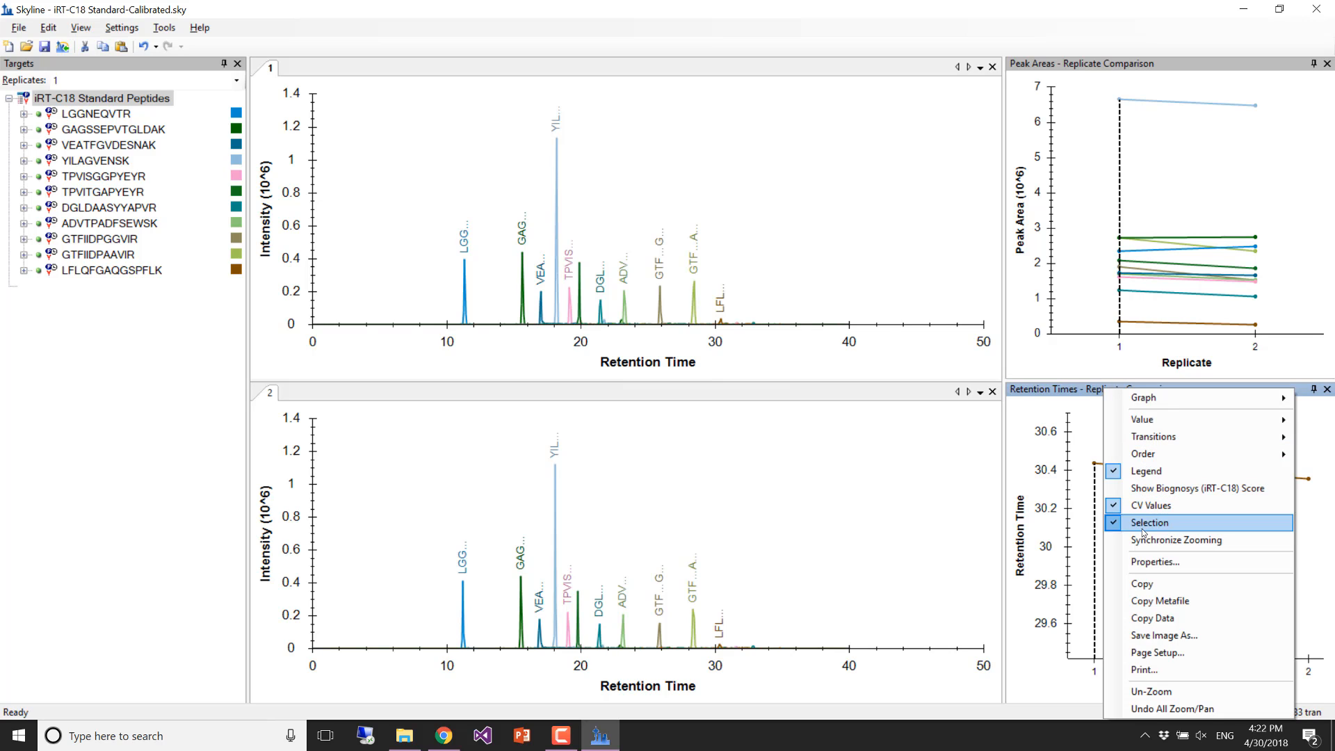
mouse_move(1127, 407)
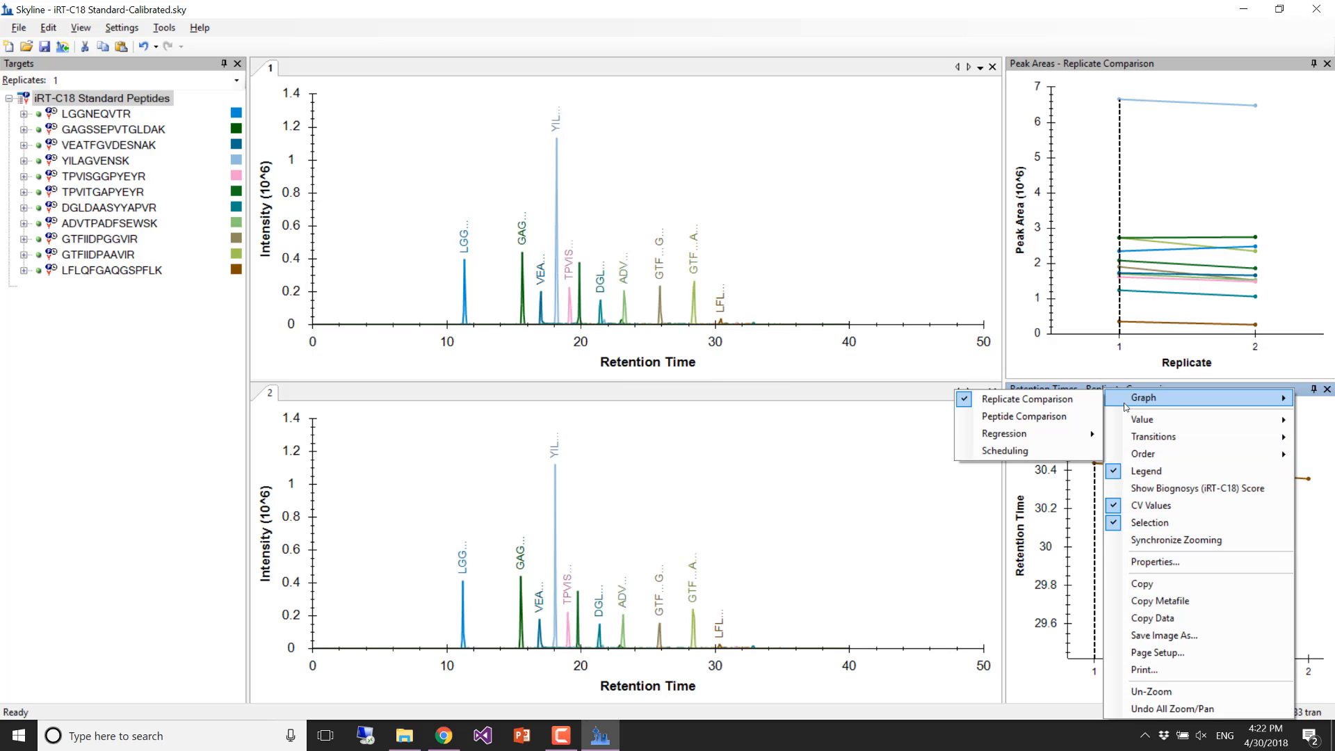
left_click(1058, 439)
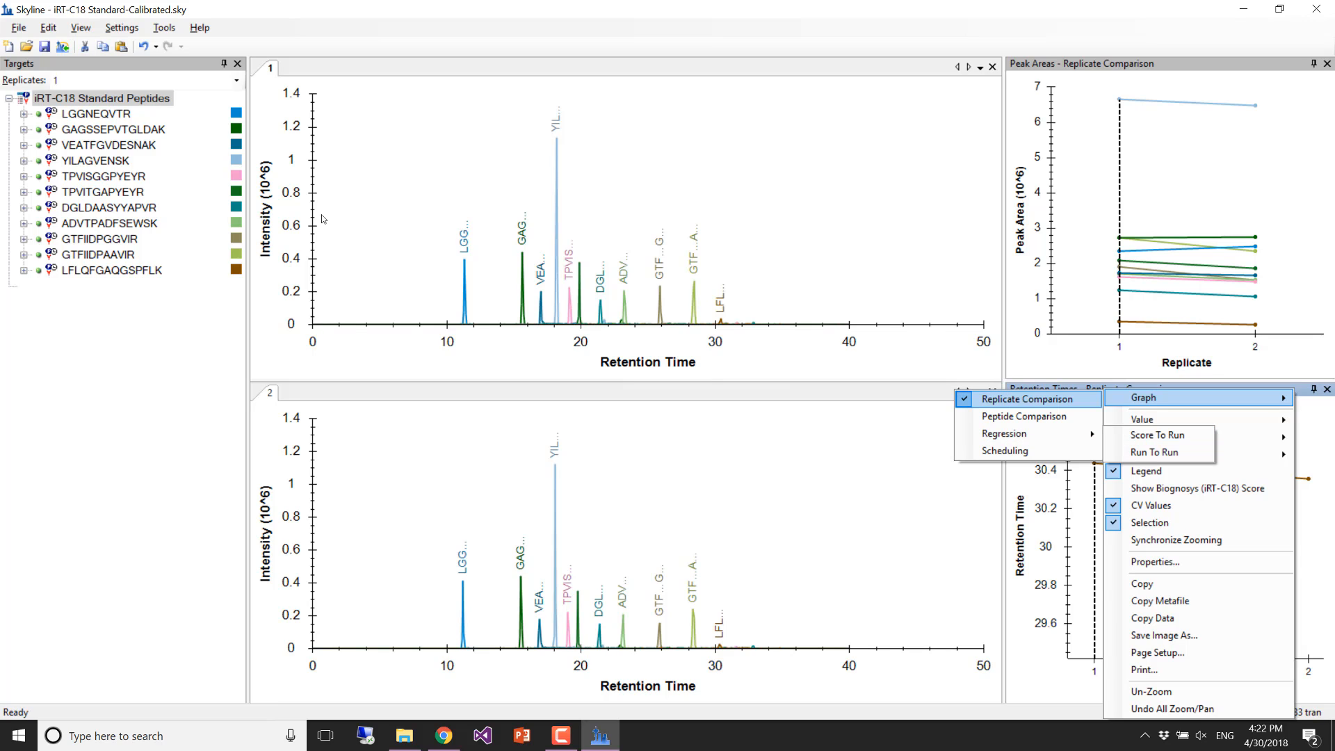
left_click(81, 27)
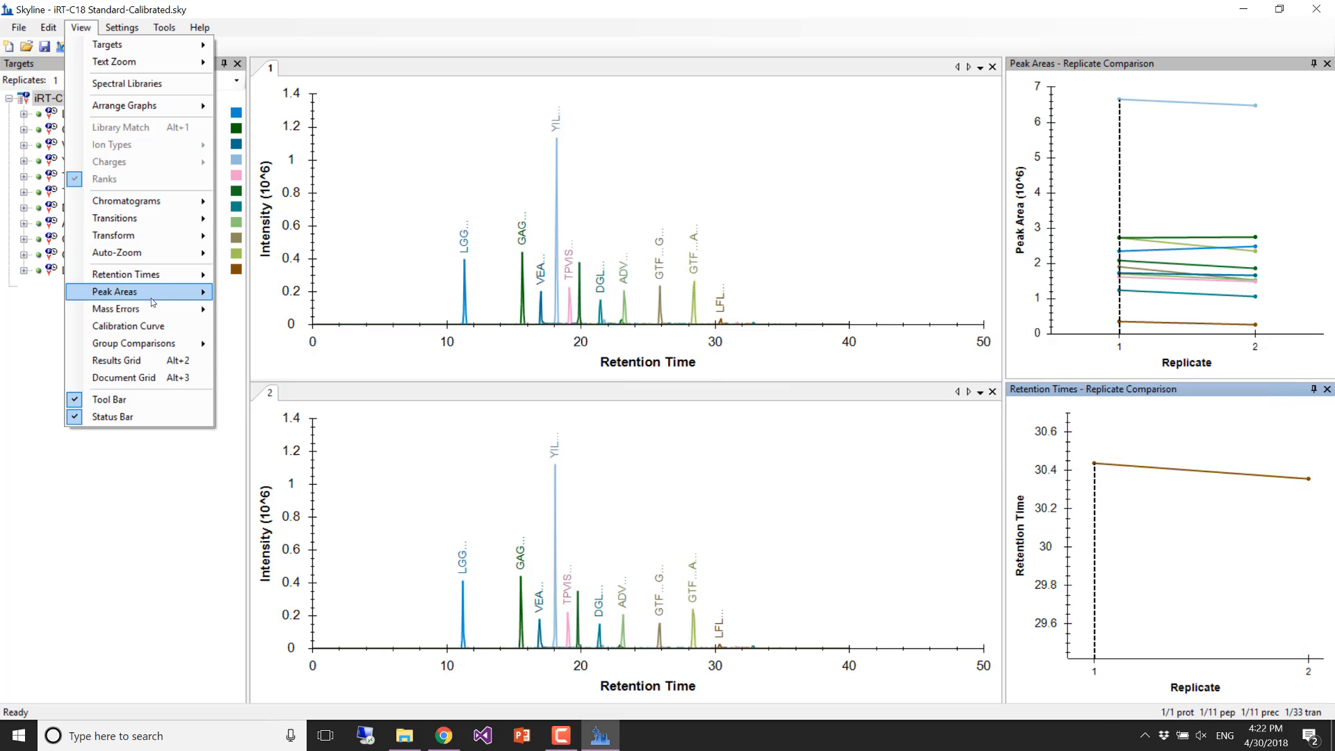
mouse_move(150, 277)
mouse_move(247, 312)
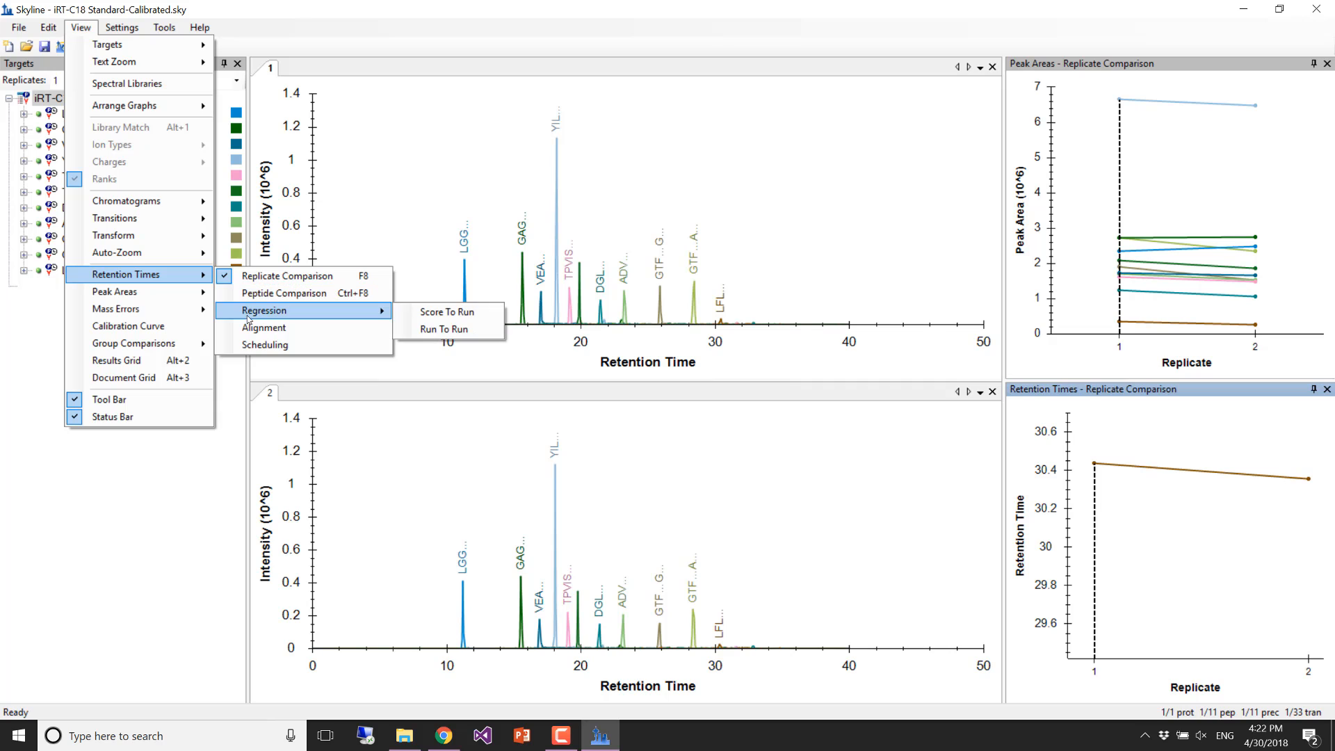
left_click(420, 315)
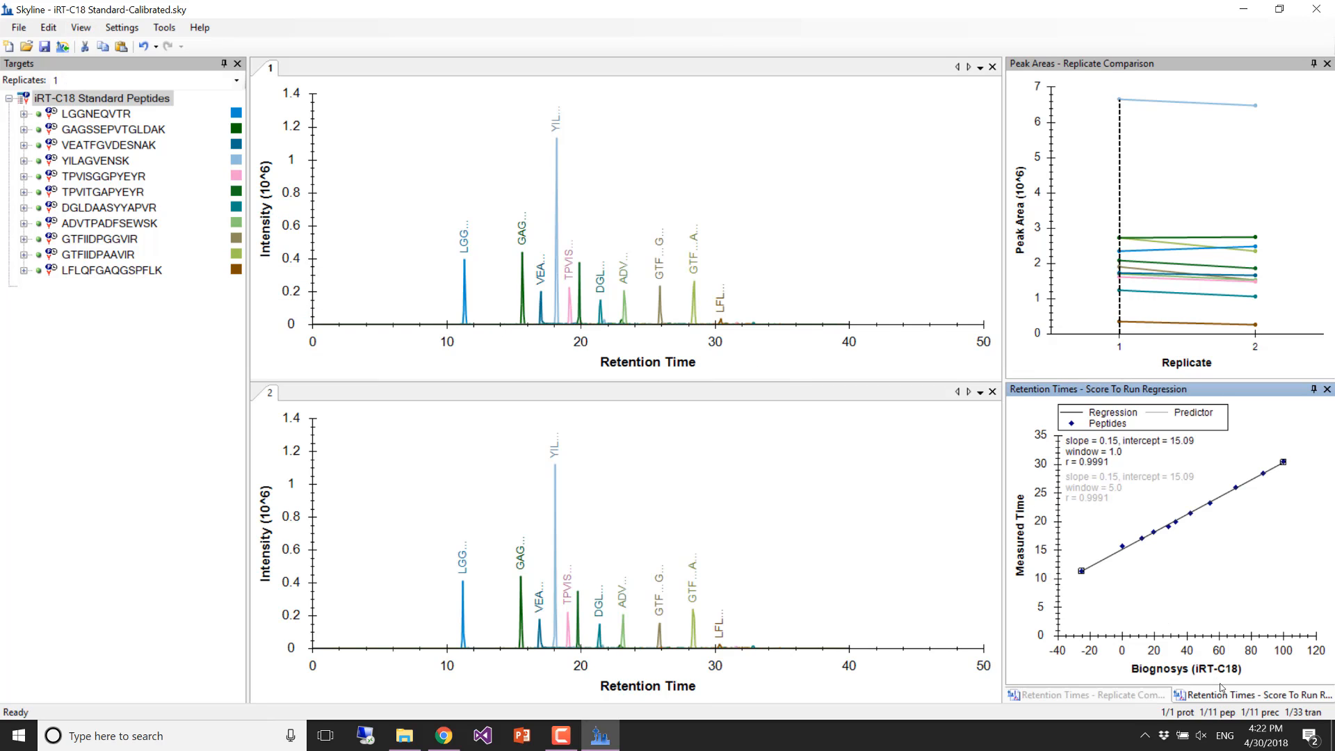
left_click_drag(1222, 694, 340, 355)
left_click_drag(447, 387, 1168, 671)
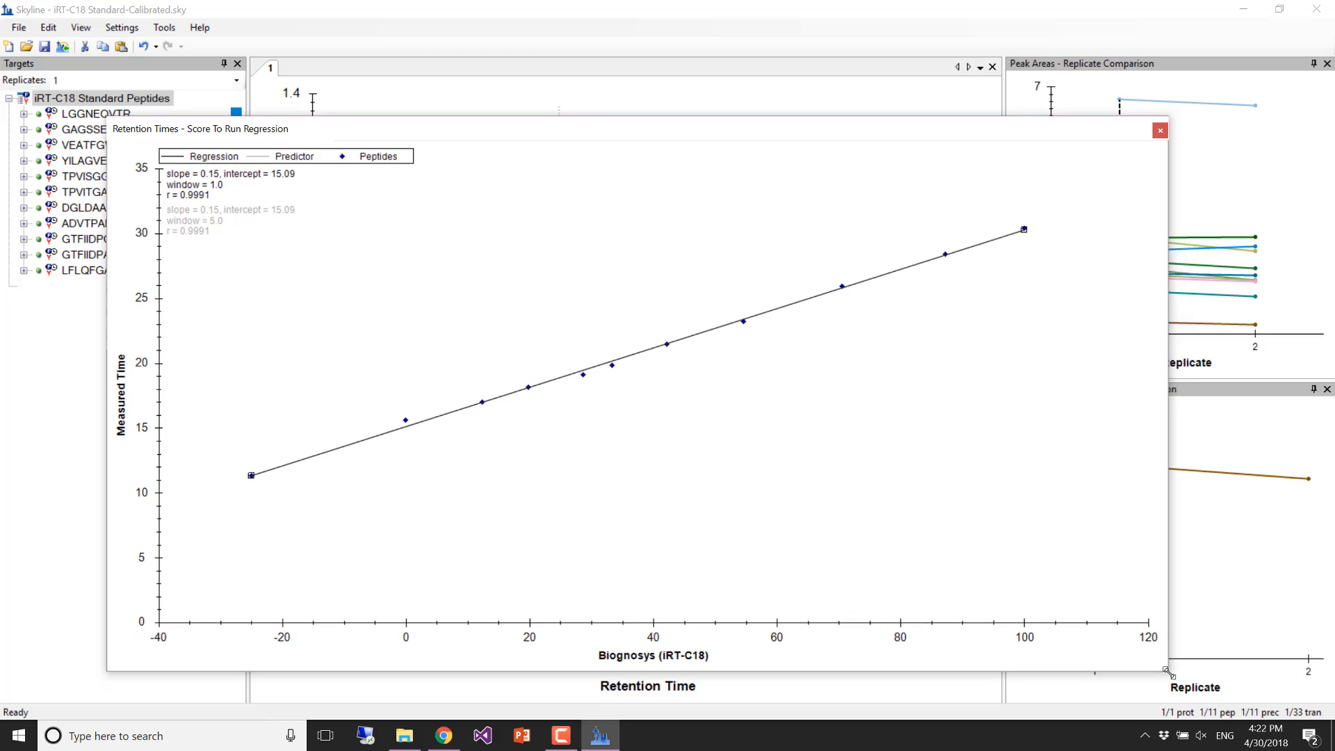
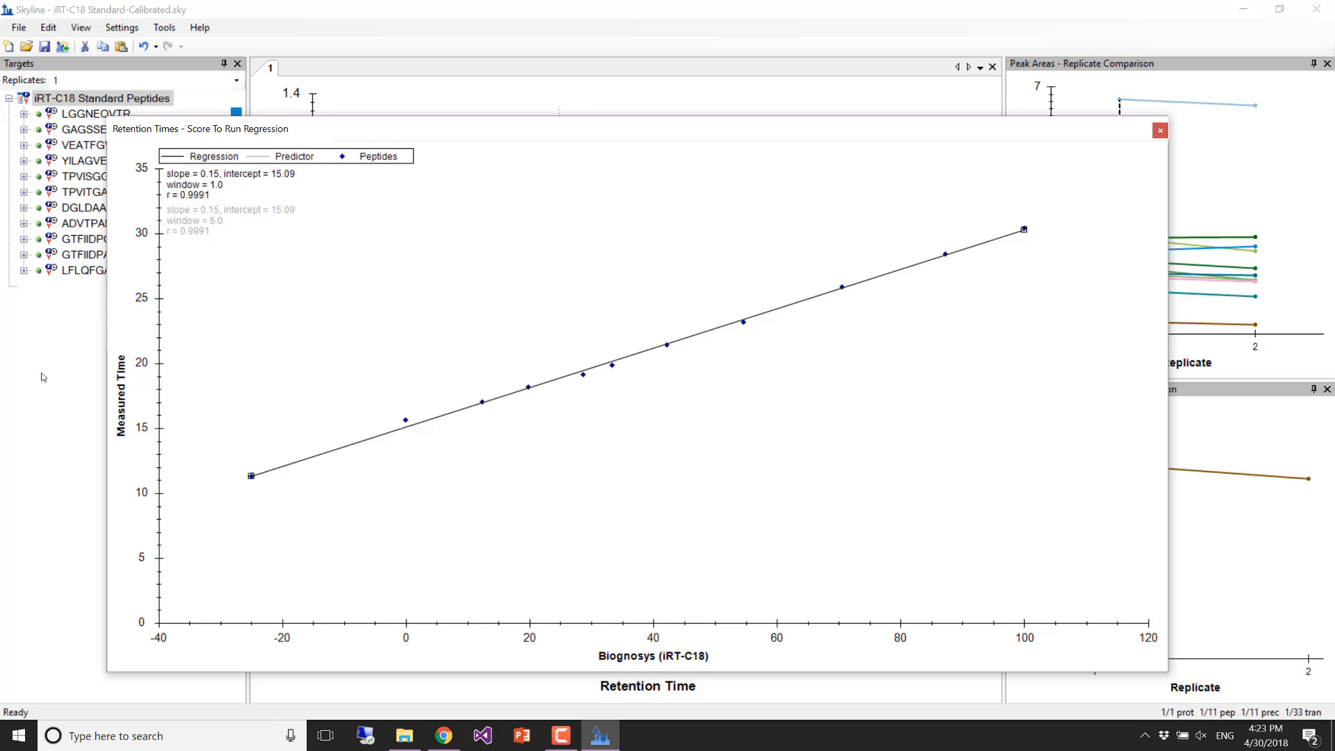
- Open the current Biognosys (iRT-C18) calculator from the peptide settings and delete all of its standard peptides
left_click(120, 28)
left_click(120, 28)
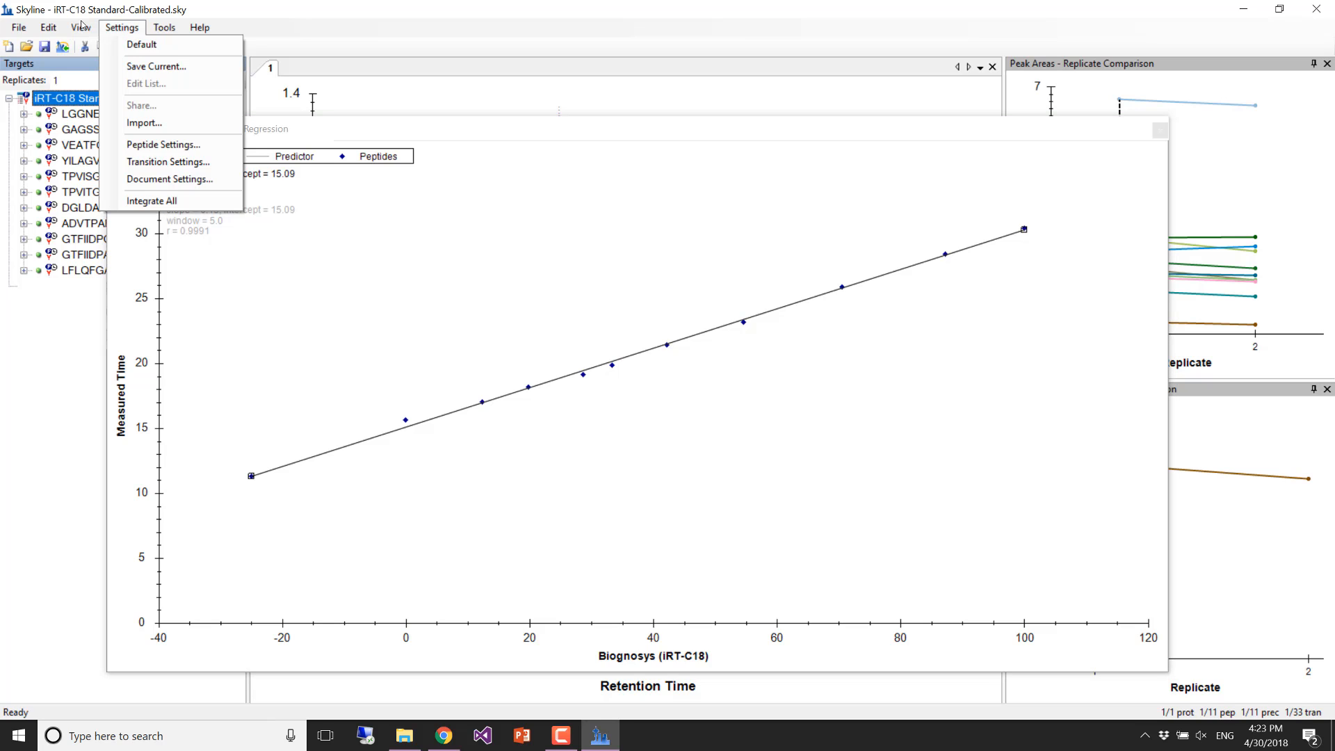
left_click(156, 146)
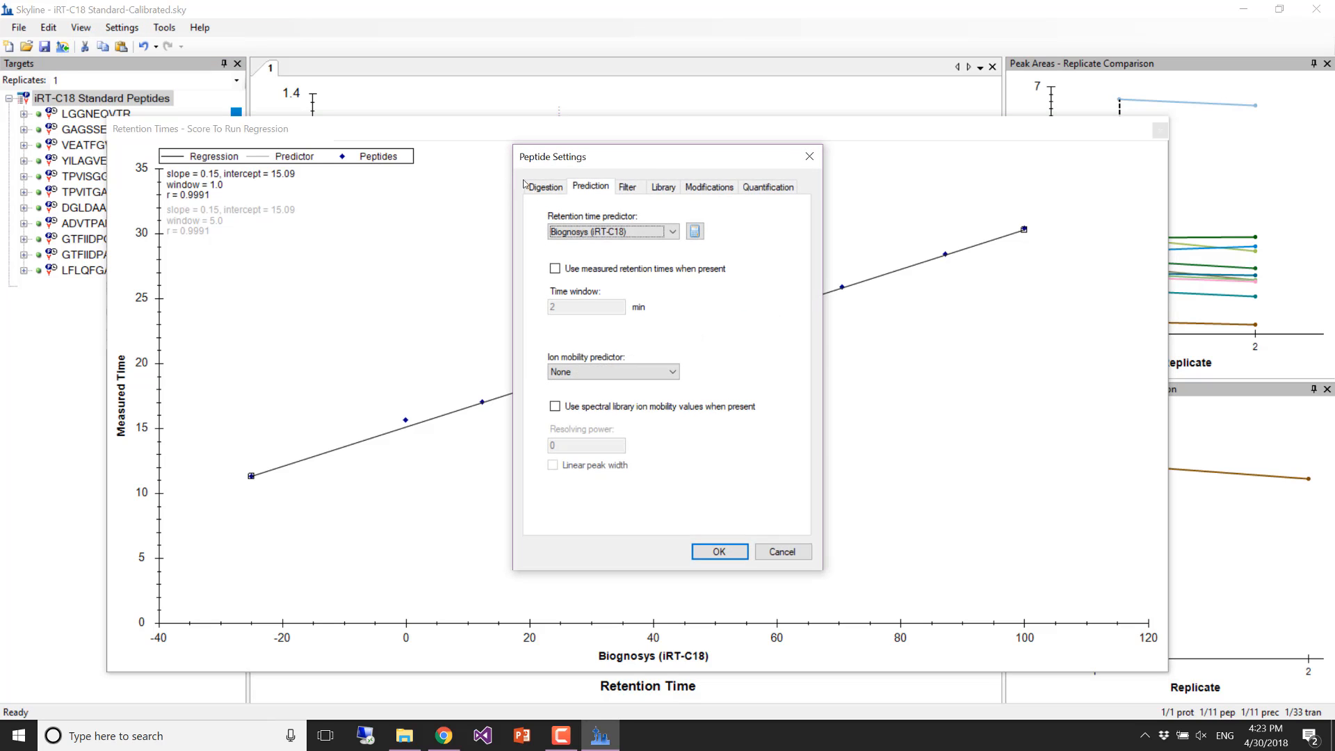
left_click(695, 231)
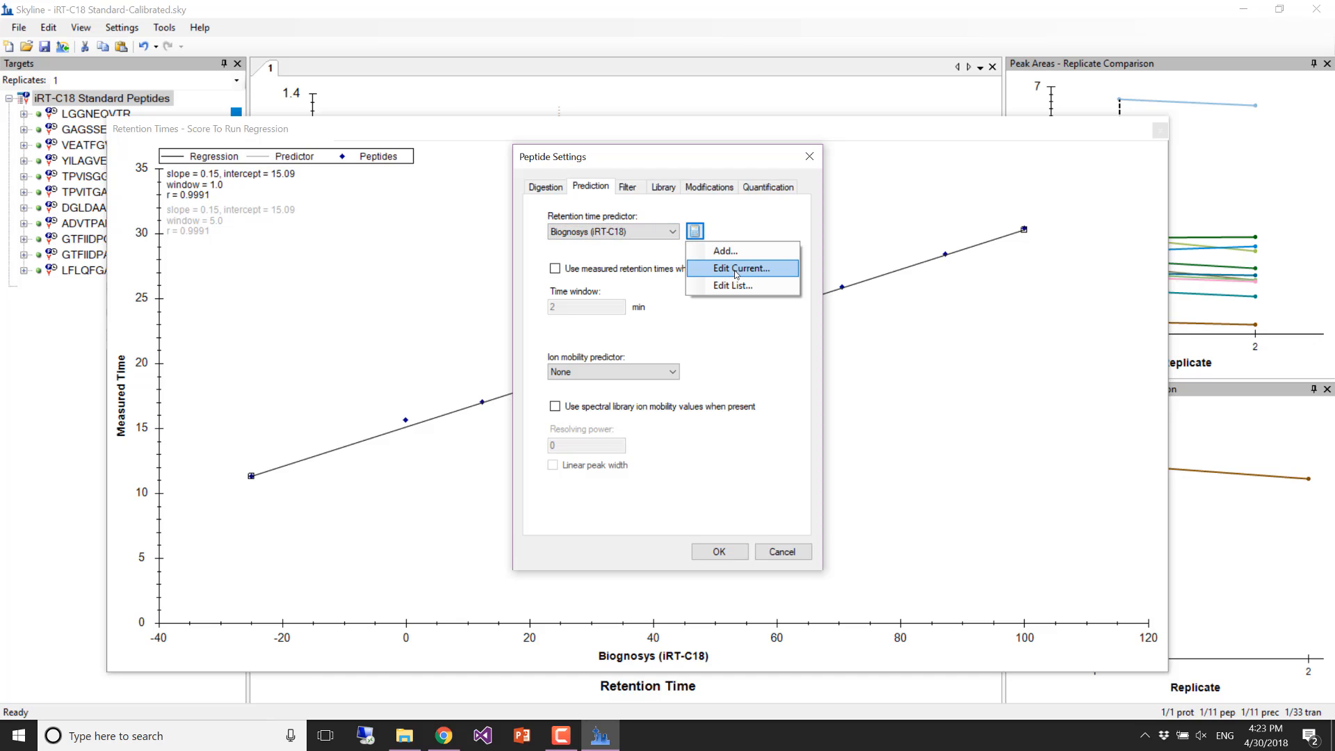
left_click(737, 270)
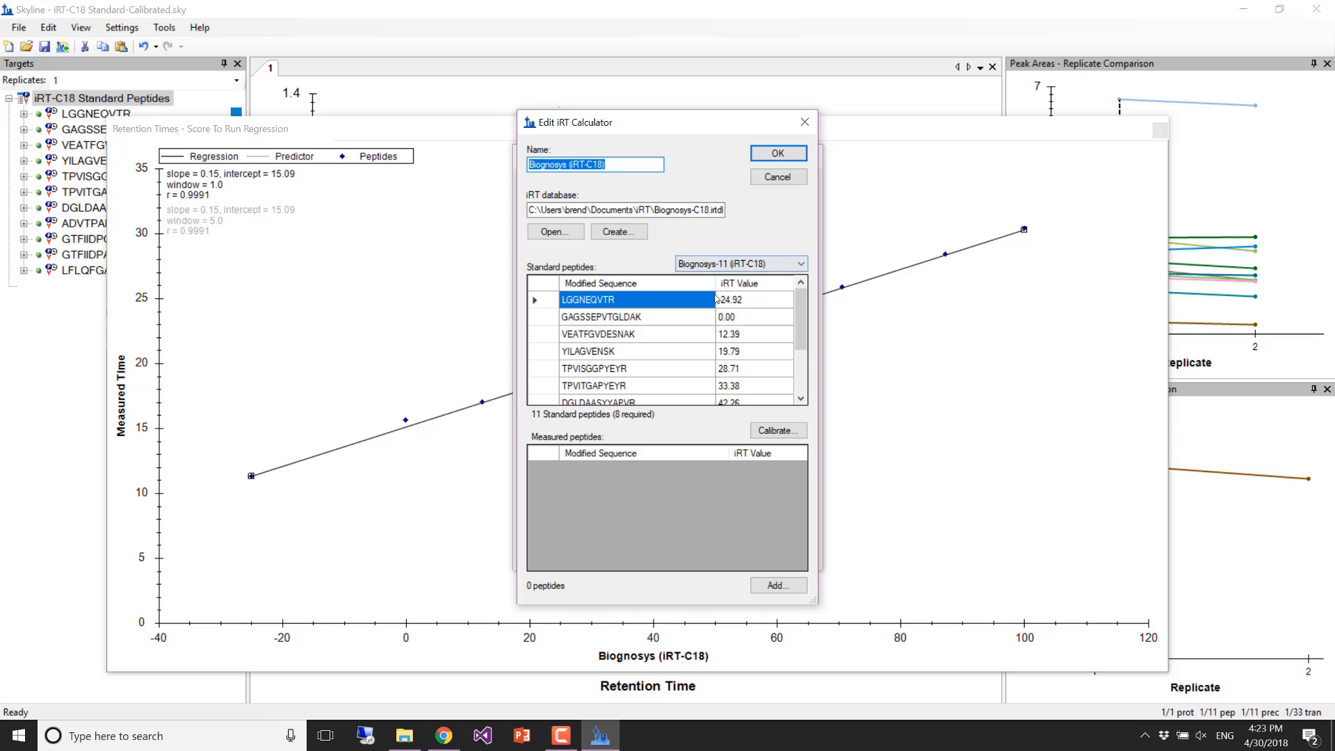
left_click_drag(554, 299, 671, 433)
key("Delete")
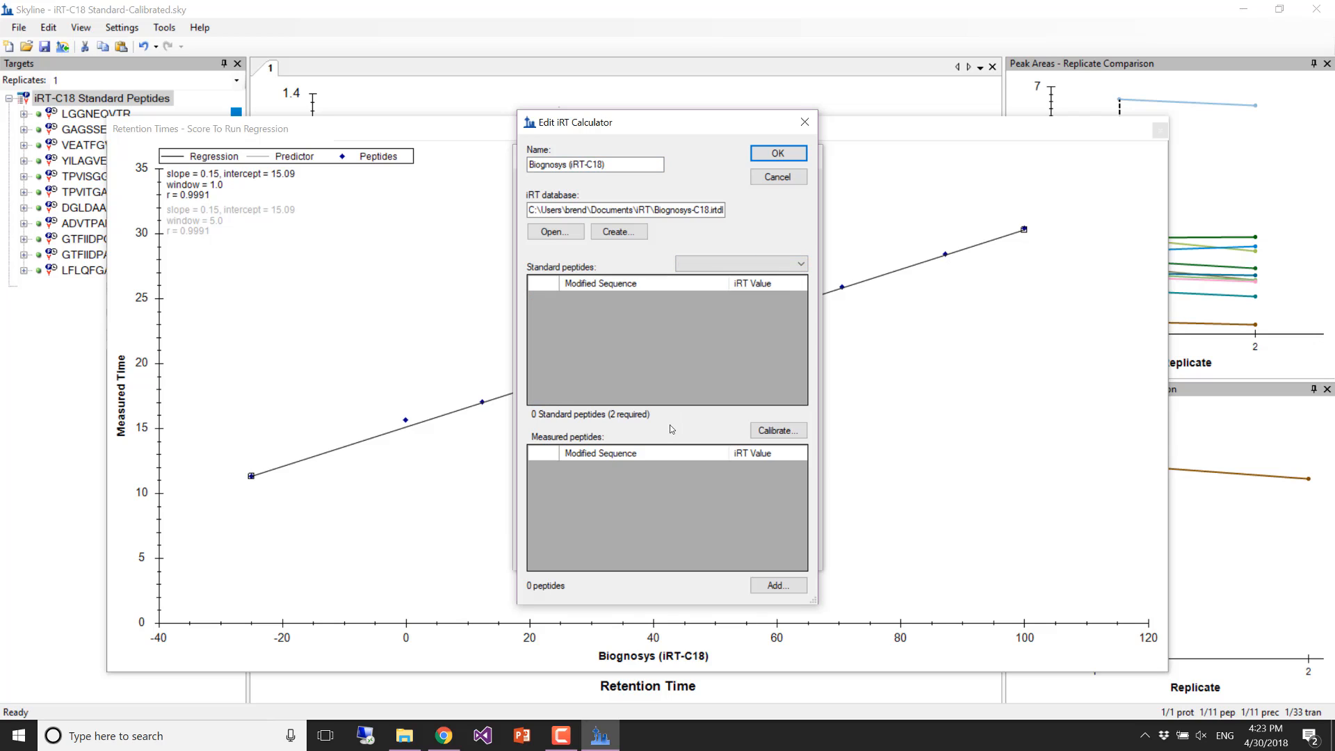
- Calibrate the calculator from the document's results with GAGSSEPVTGLDAK as a fixed point, and accept the calculator and peptide settings
left_click(756, 431)
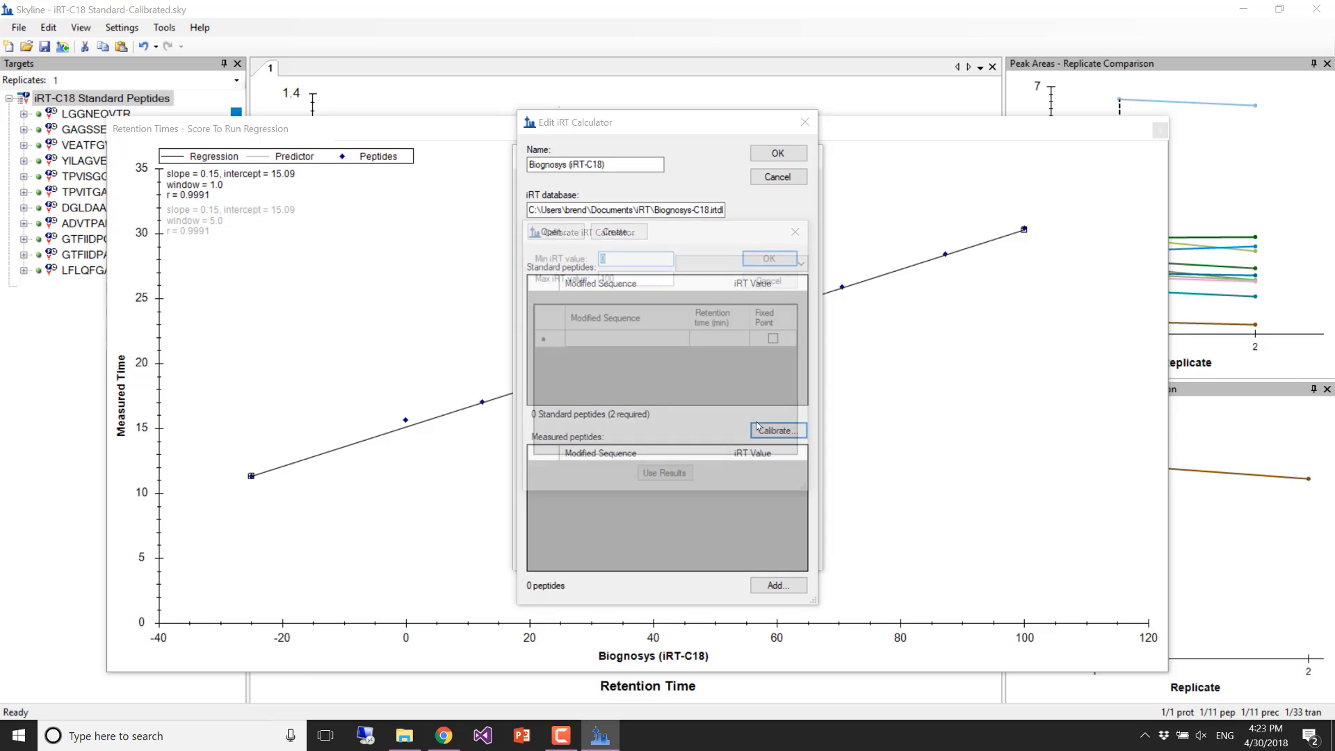
left_click(665, 479)
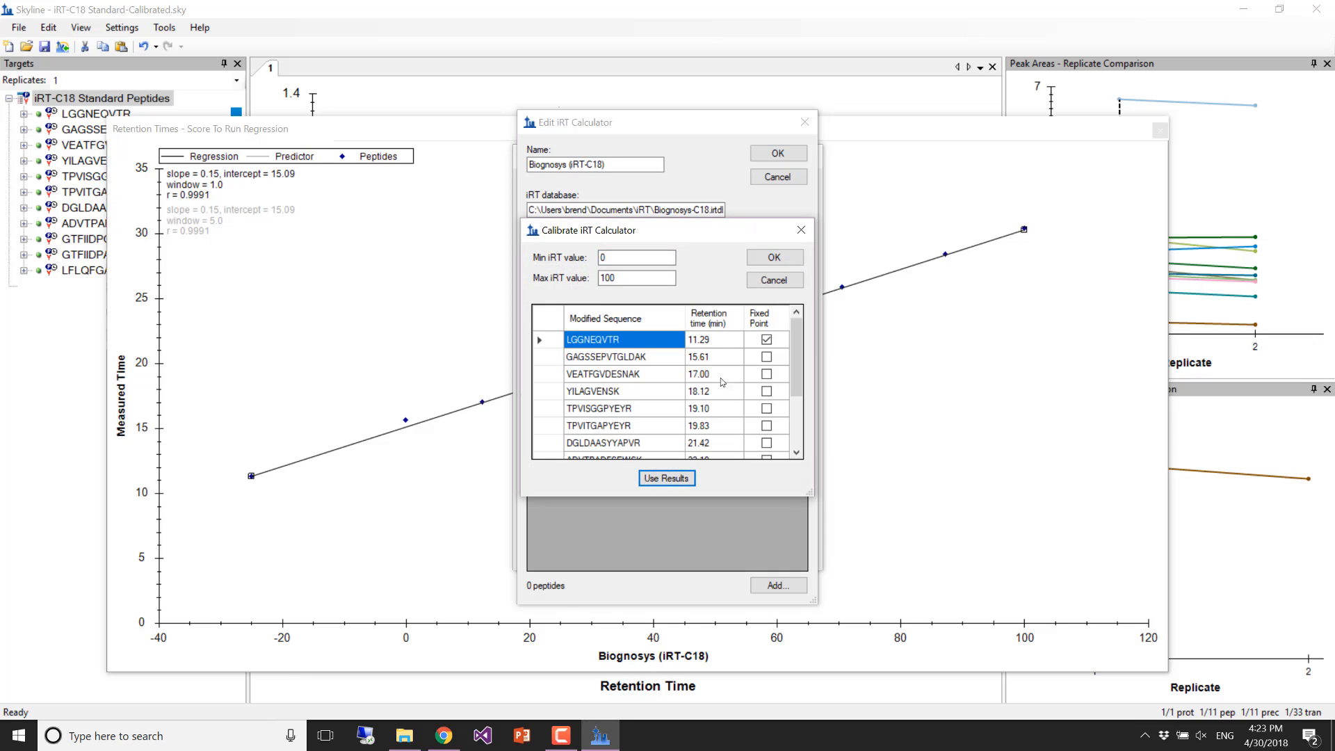
left_click(767, 356)
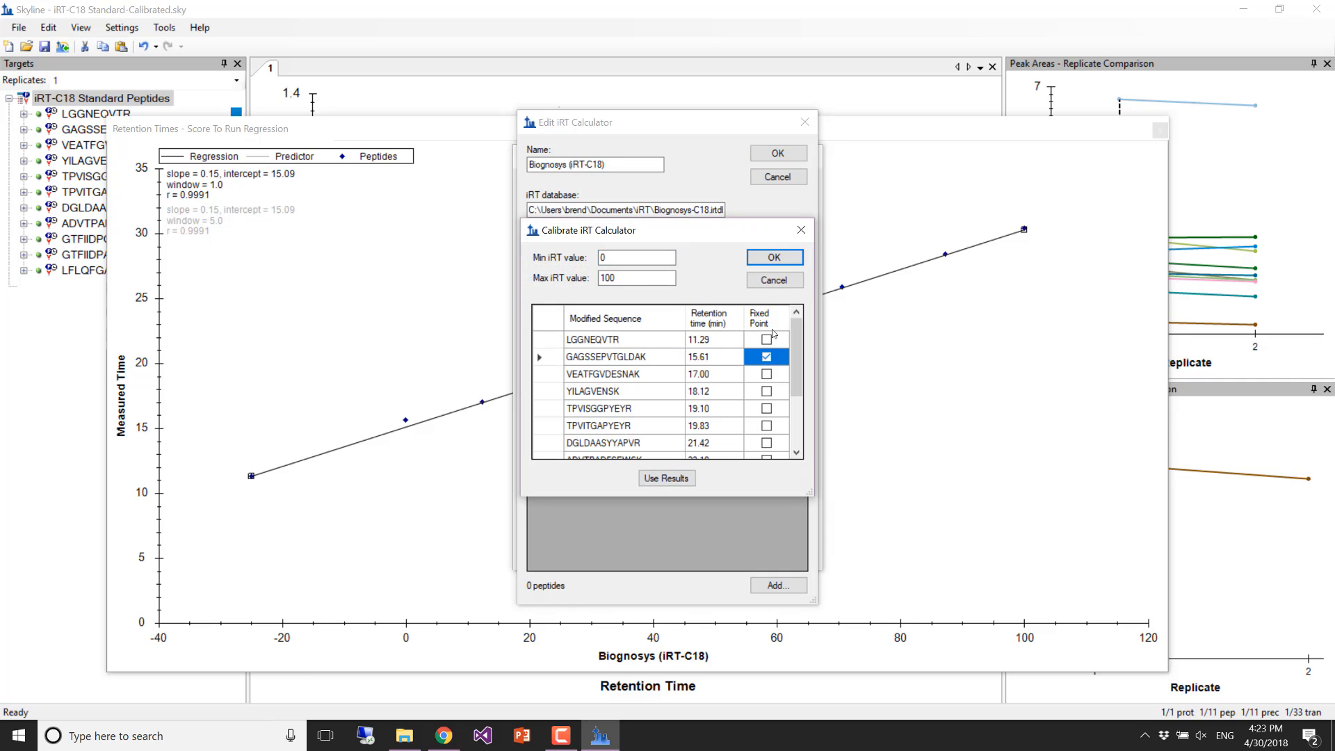
left_click(776, 259)
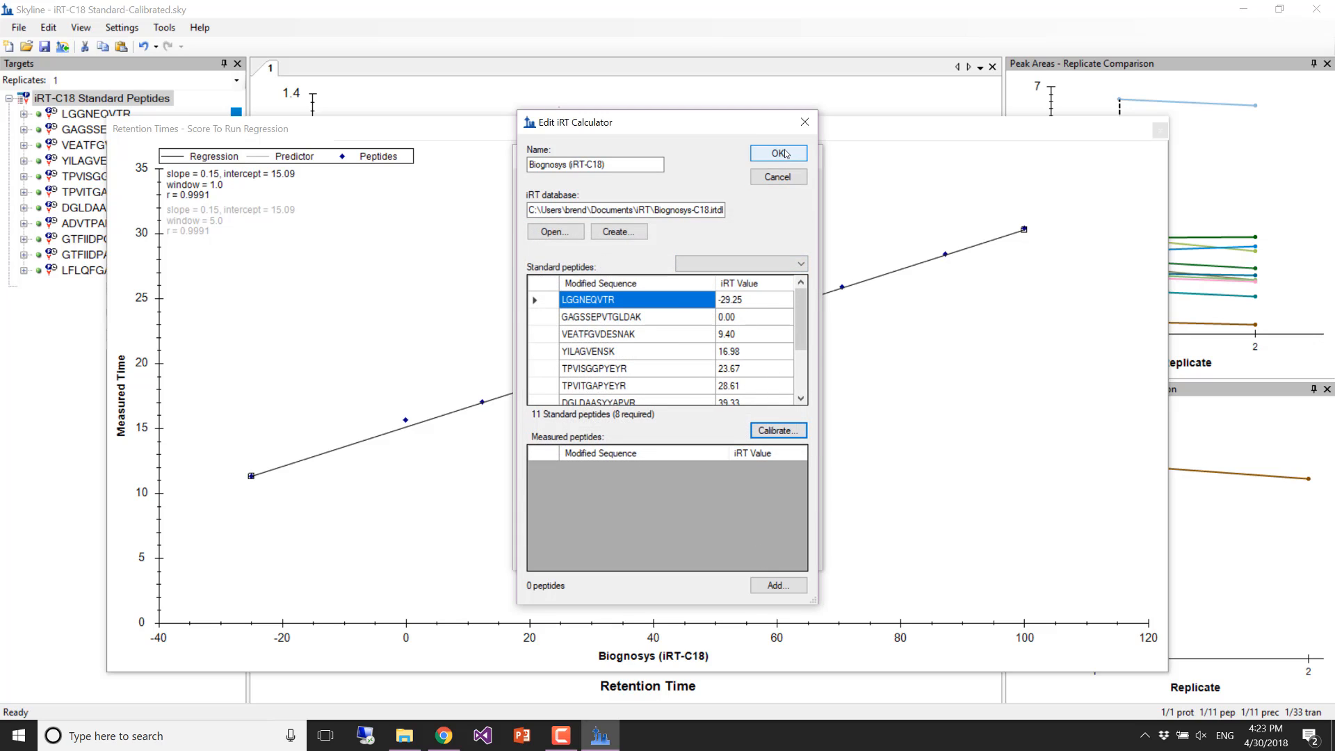
key("Return")
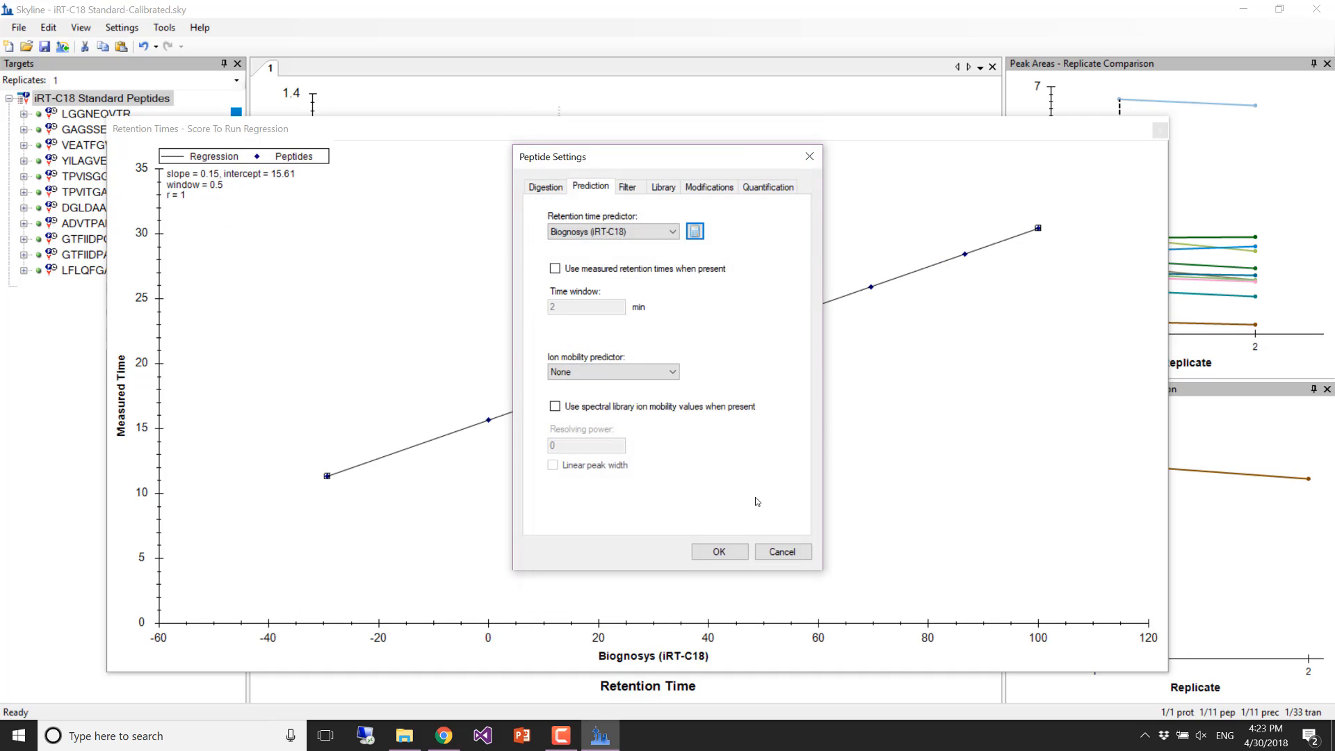
left_click(743, 554)
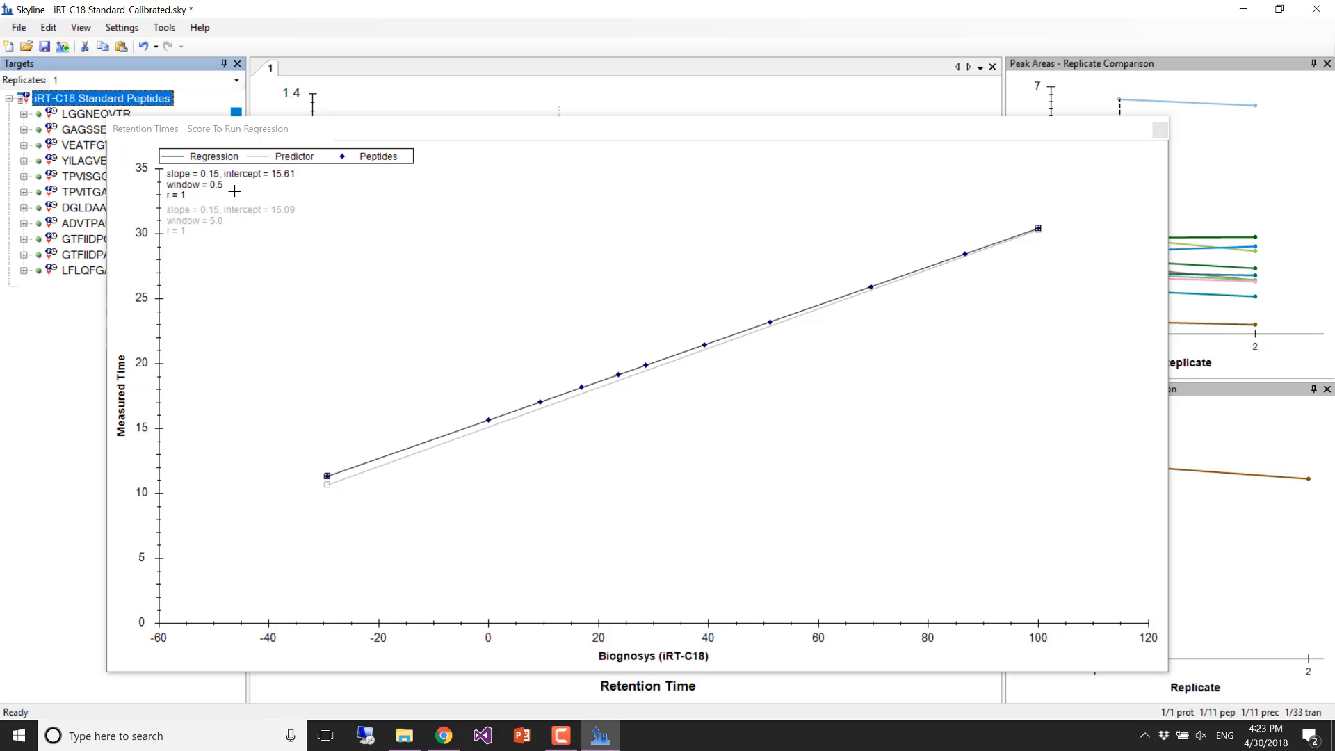
- View the residuals plot of the Score To Run regression, and switch the graph back to the correlation plot
right_click(349, 304)
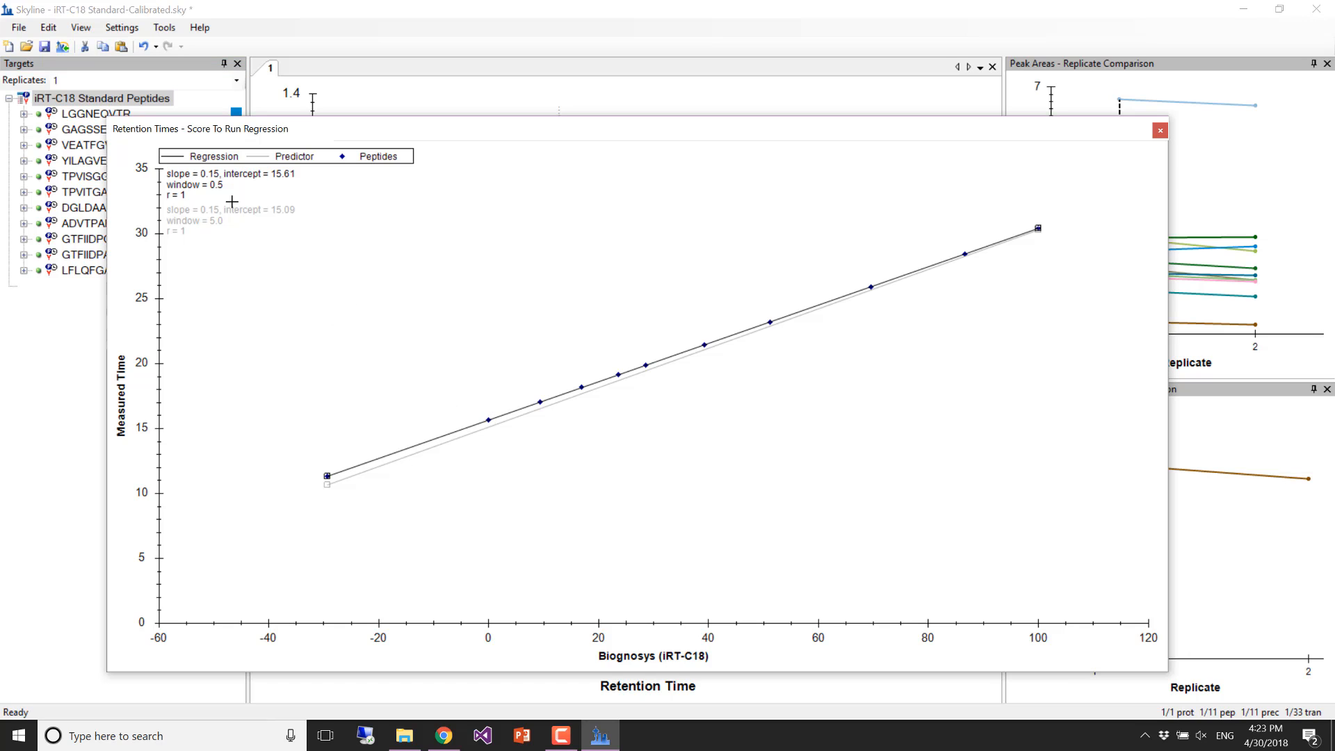
mouse_move(363, 318)
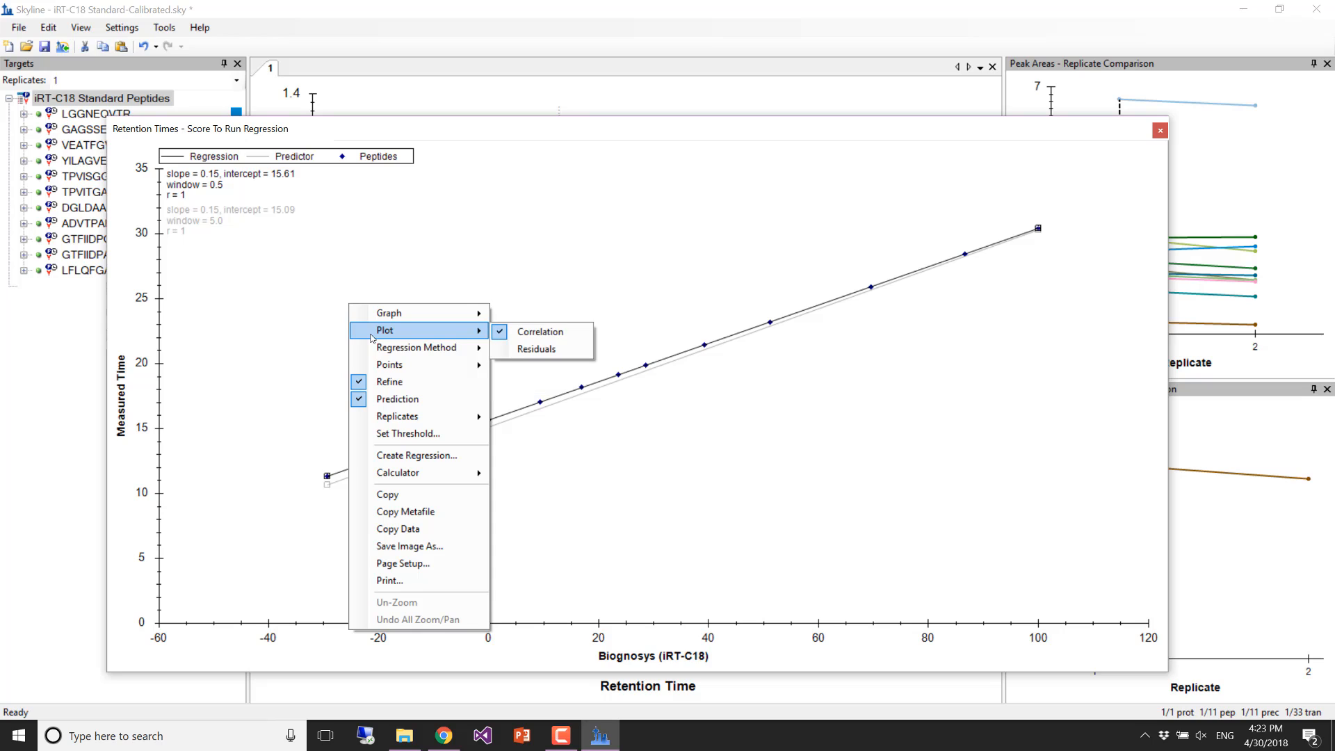
left_click(523, 351)
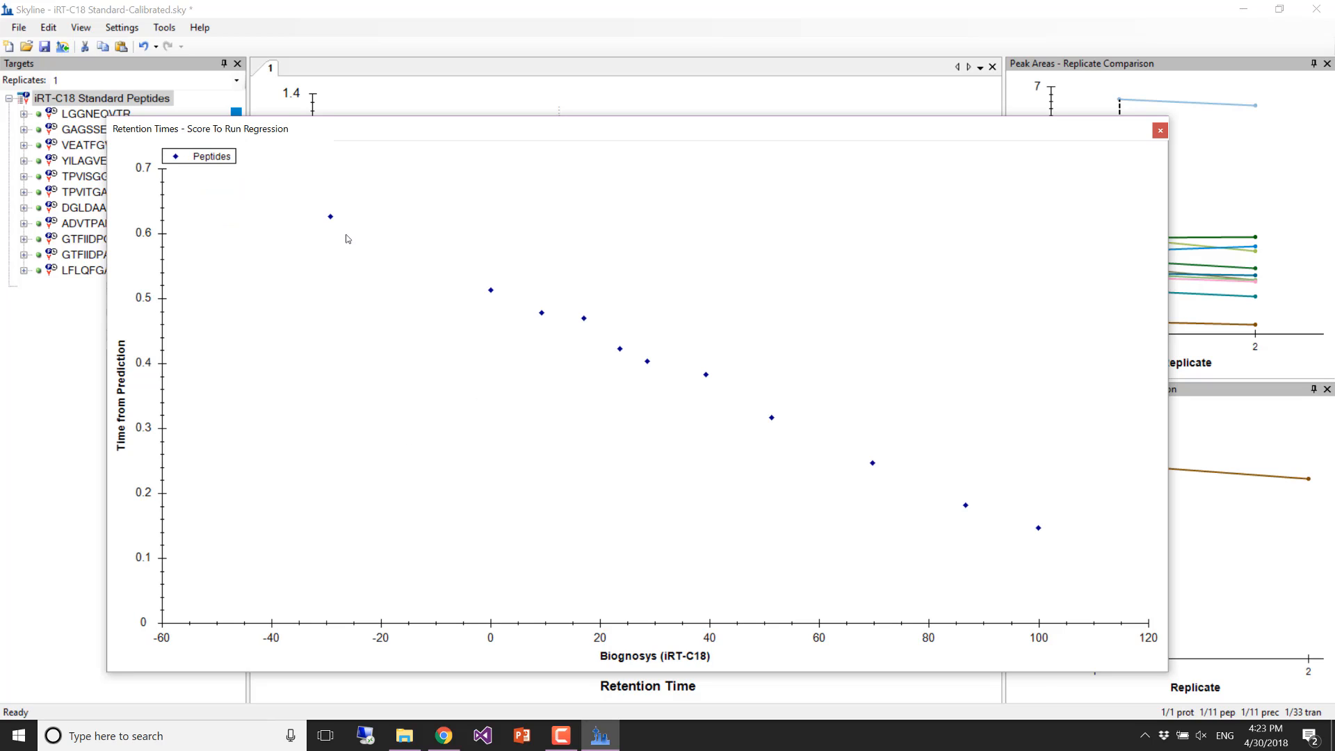
right_click(387, 358)
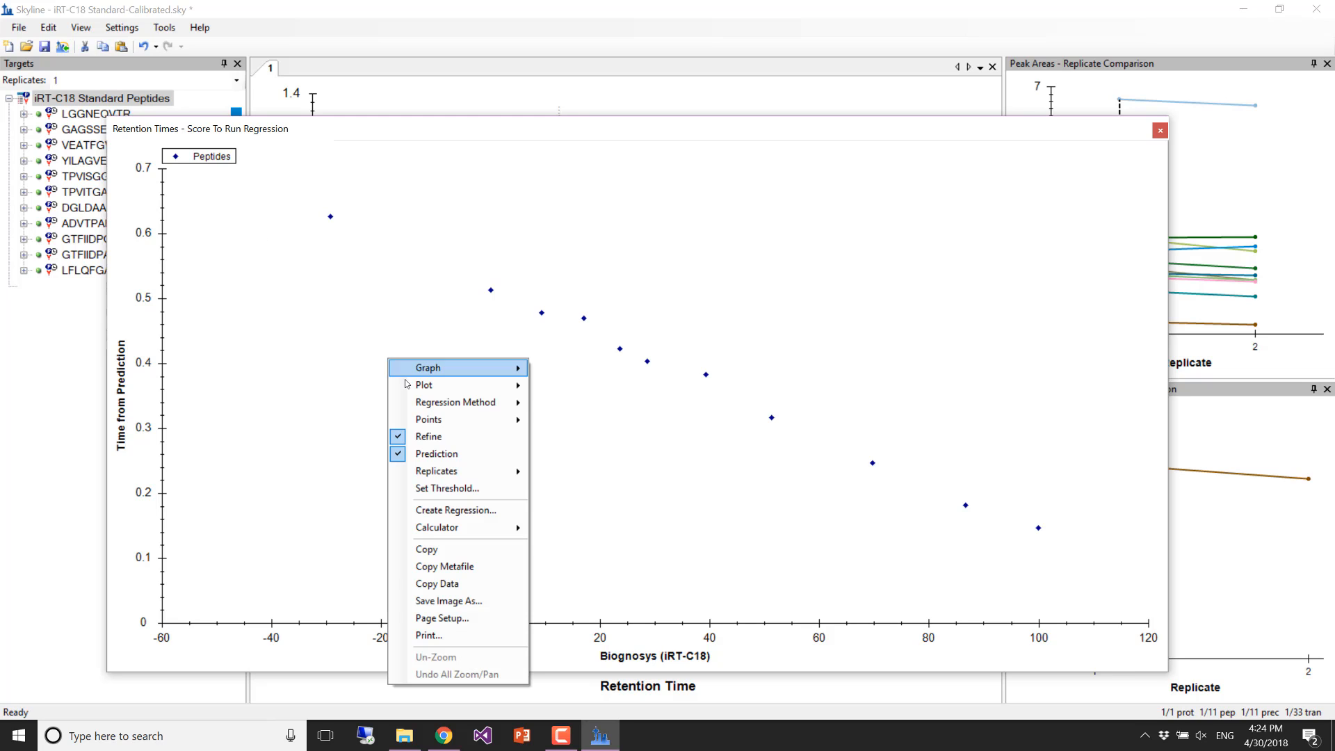
mouse_move(427, 420)
mouse_move(438, 376)
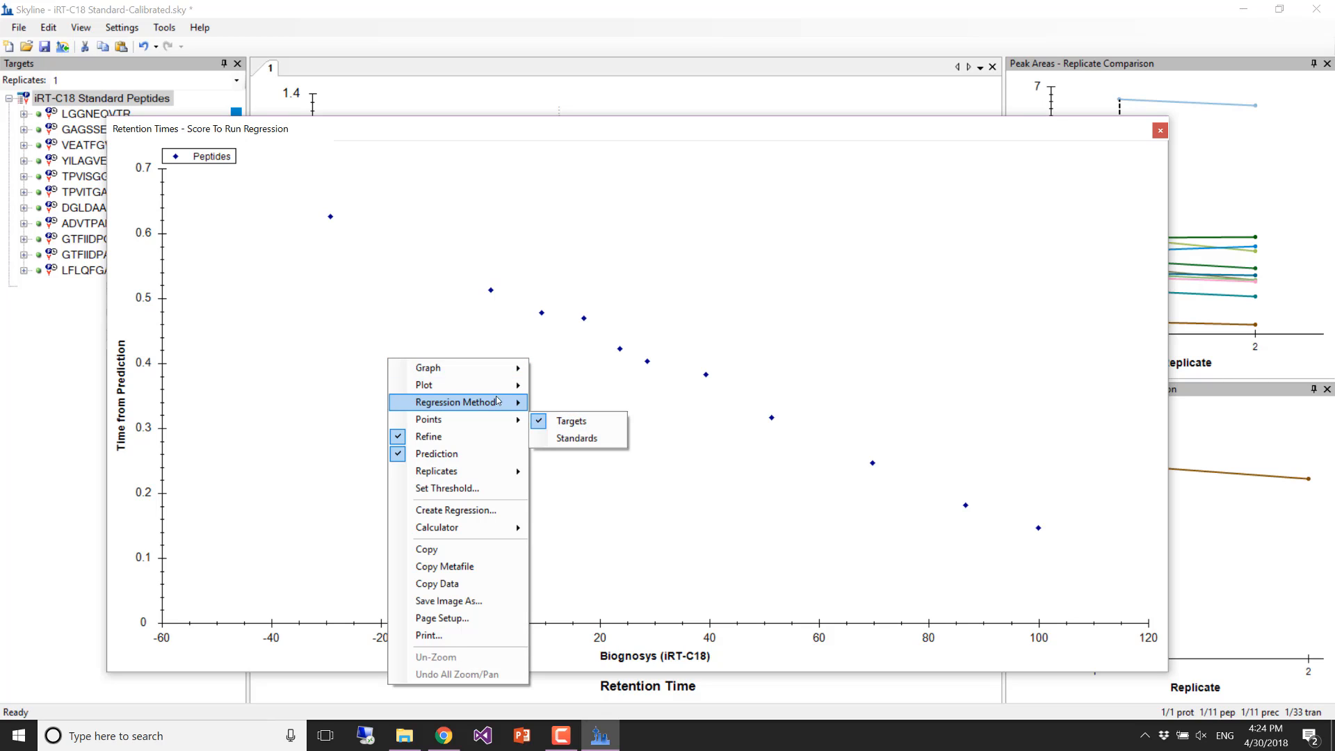
left_click(578, 385)
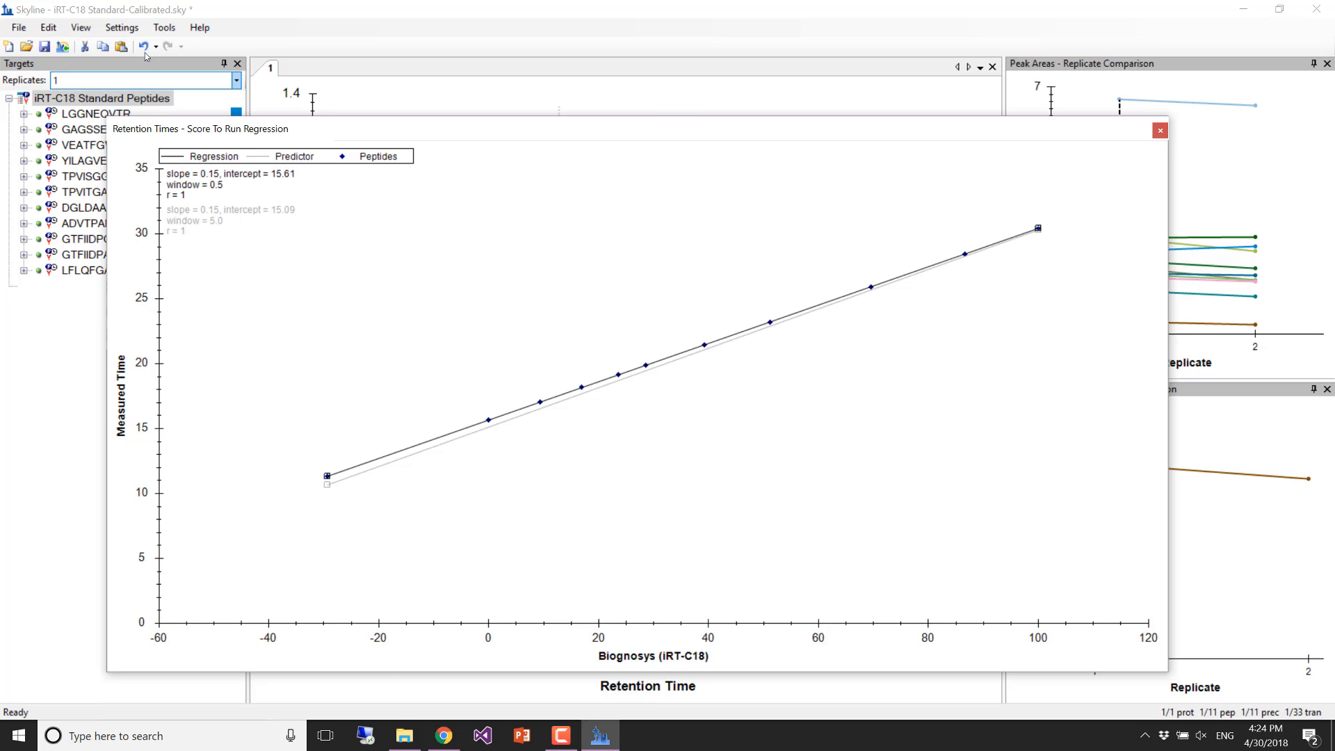
- Edit the current Biognosys (iRT-C18) calculator in the peptide prediction settings and remove all of its standard peptides
left_click(121, 27)
left_click(121, 27)
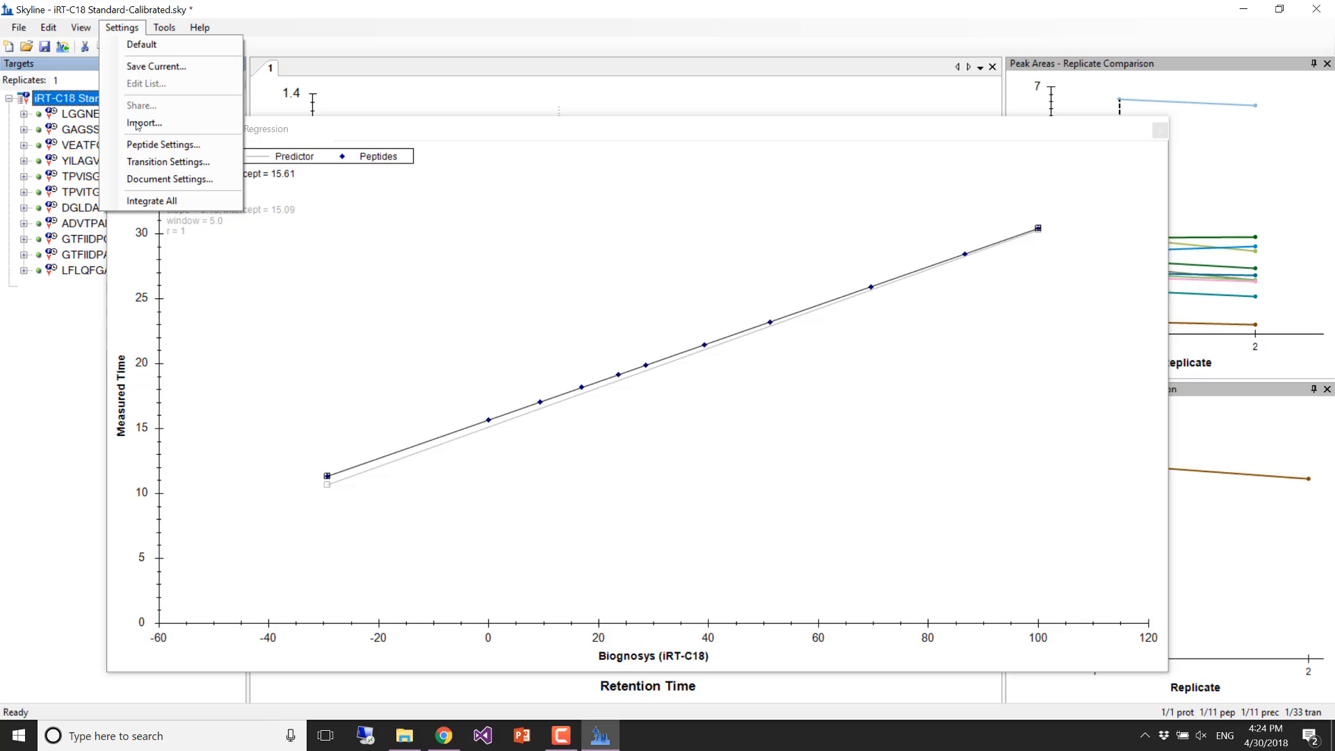
left_click(160, 144)
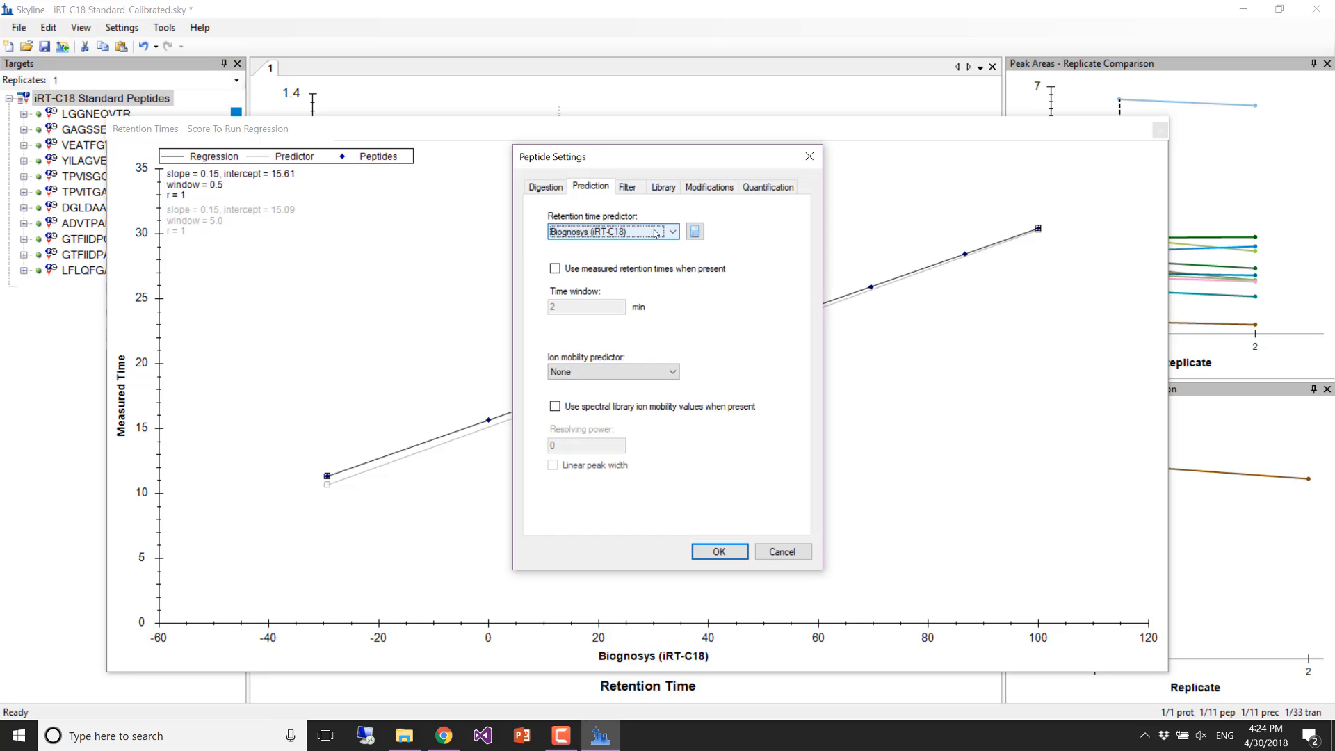
left_click(694, 231)
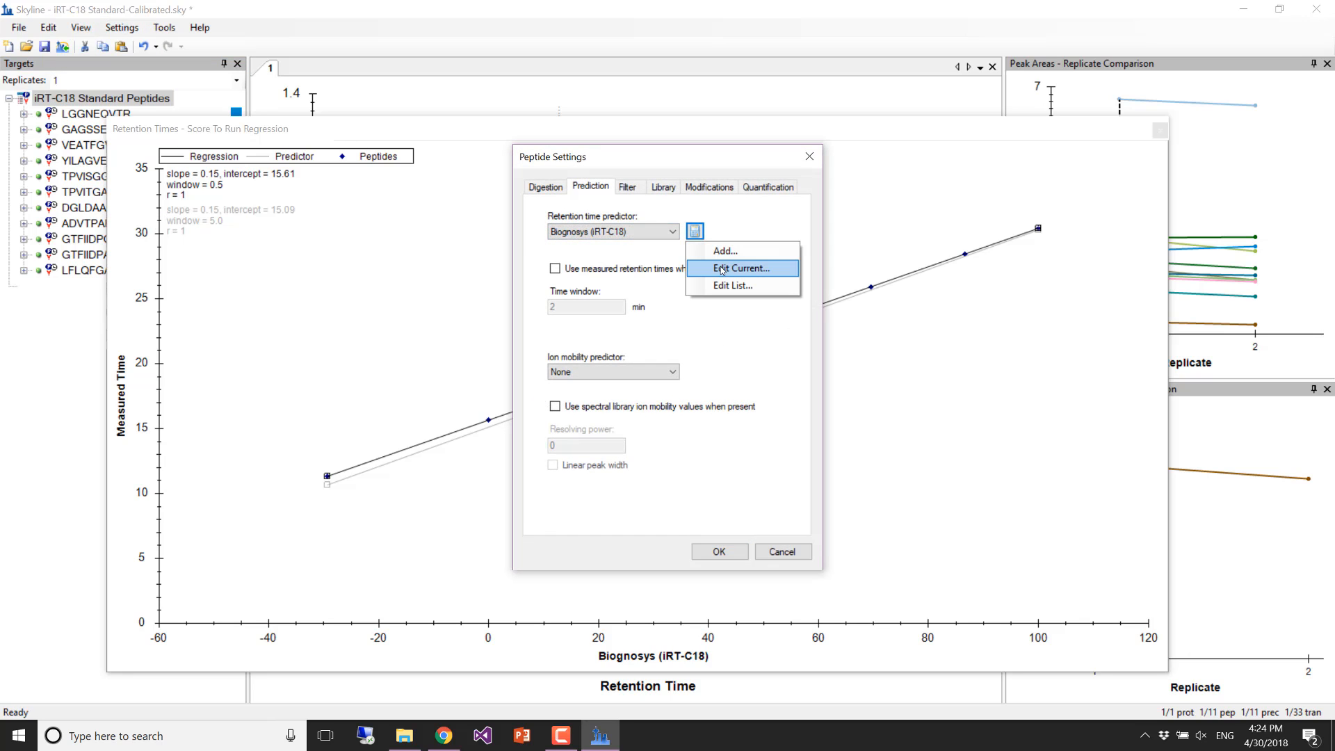
left_click(723, 269)
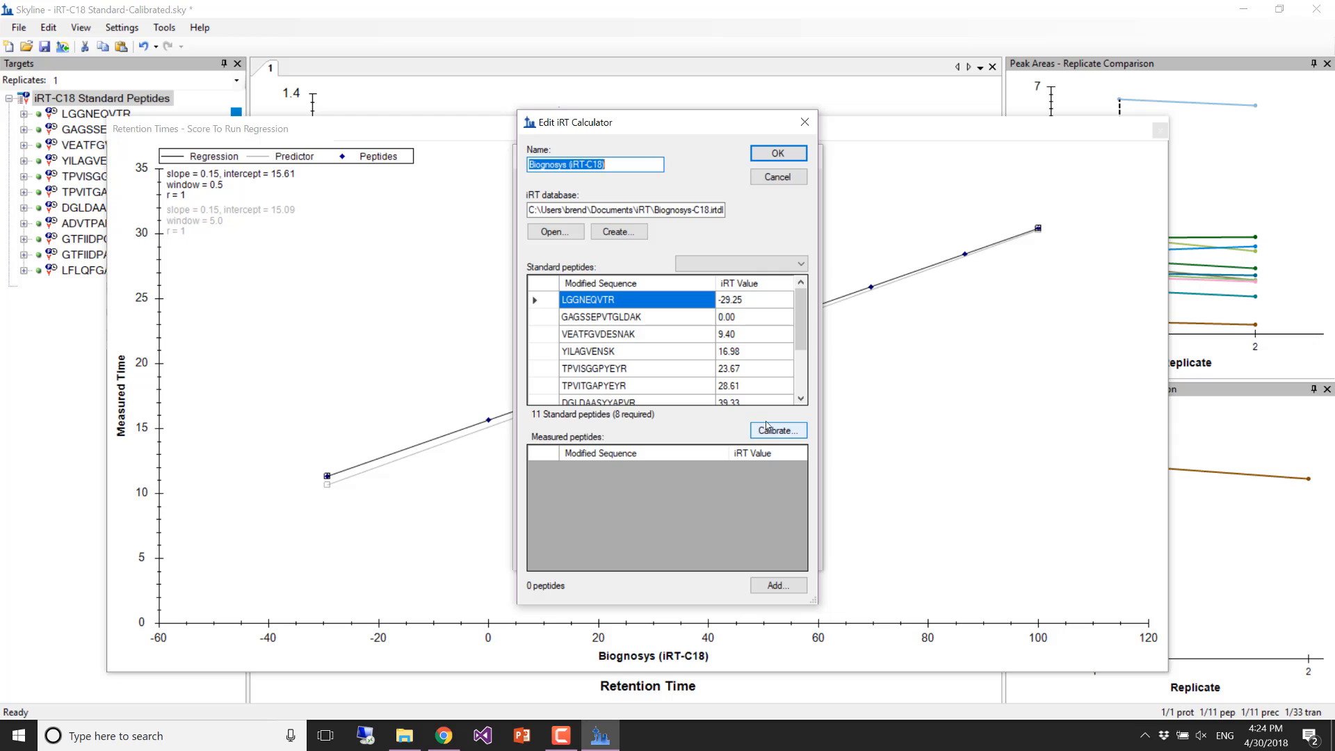
left_click_drag(550, 303, 615, 468)
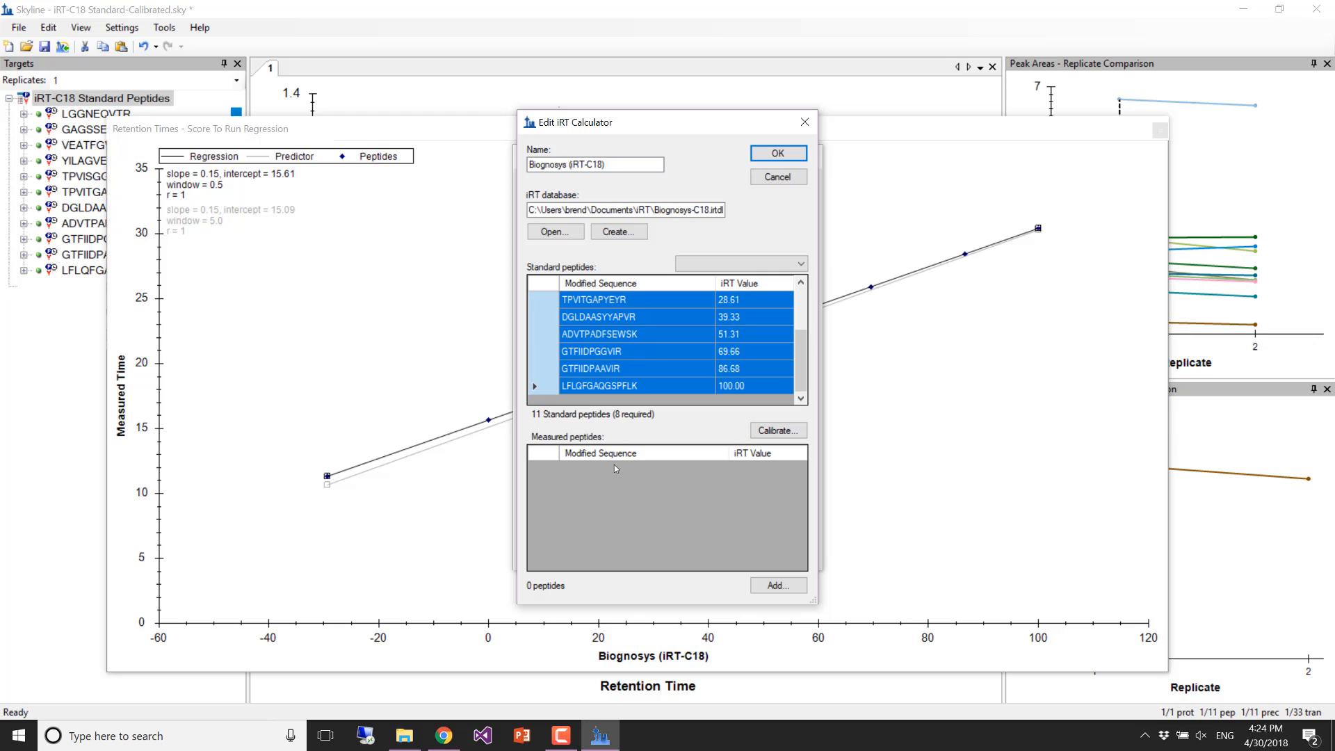
key("Delete")
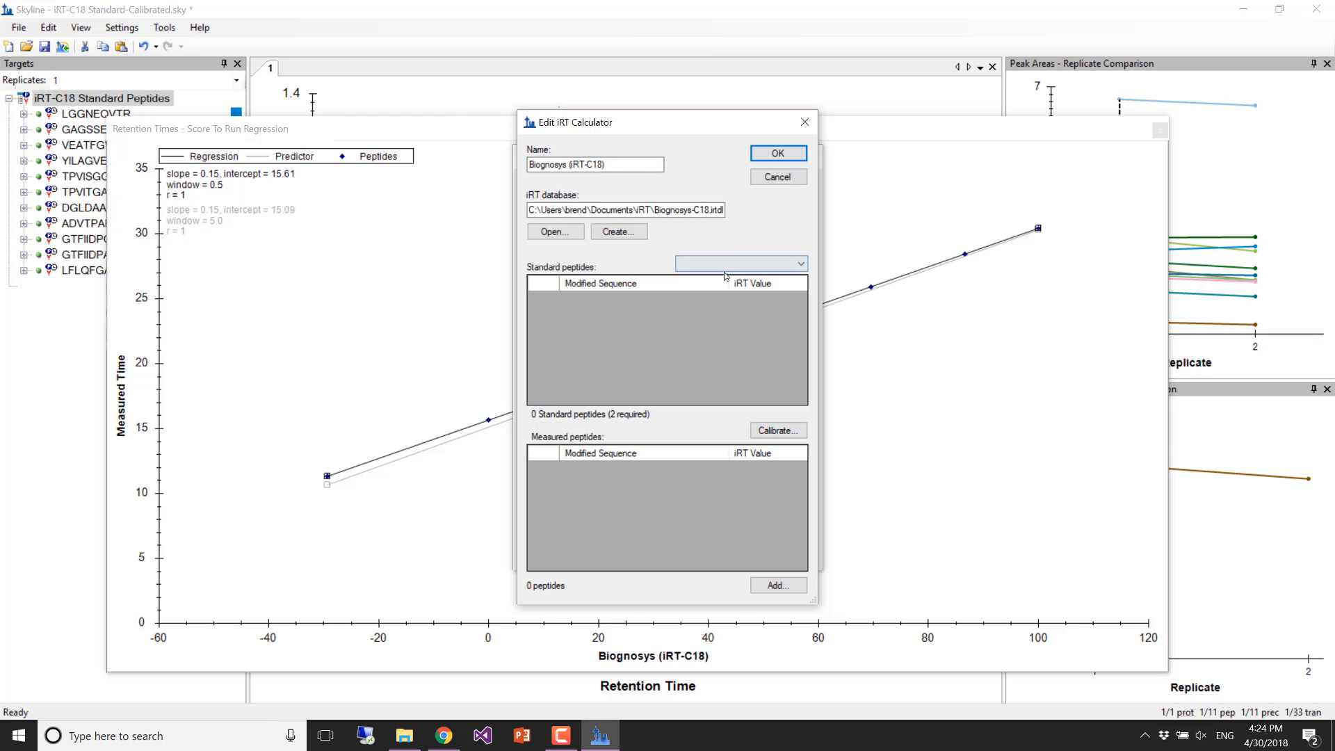
- Load the predefined Biognosys-11 (iRT-C18) standard peptides into the calculator, and accept the calculator and peptide settings
left_click(733, 262)
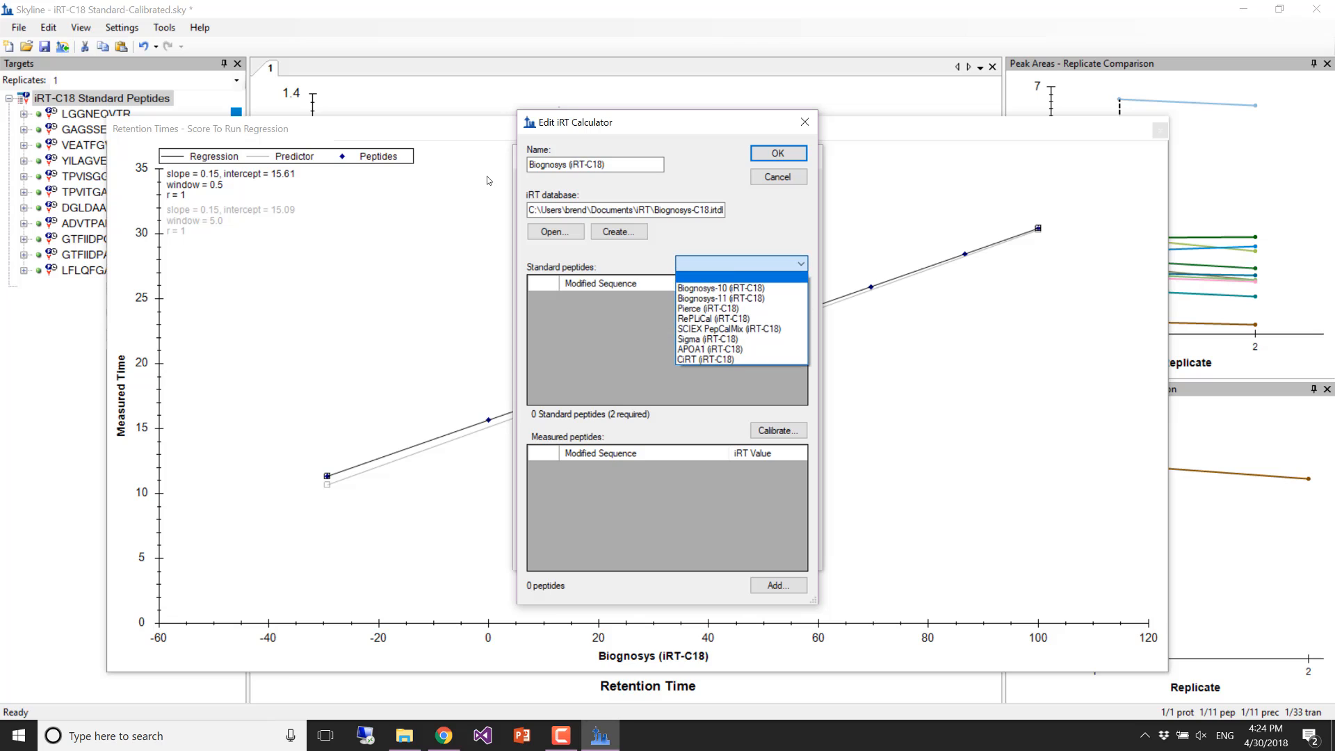
left_click(740, 297)
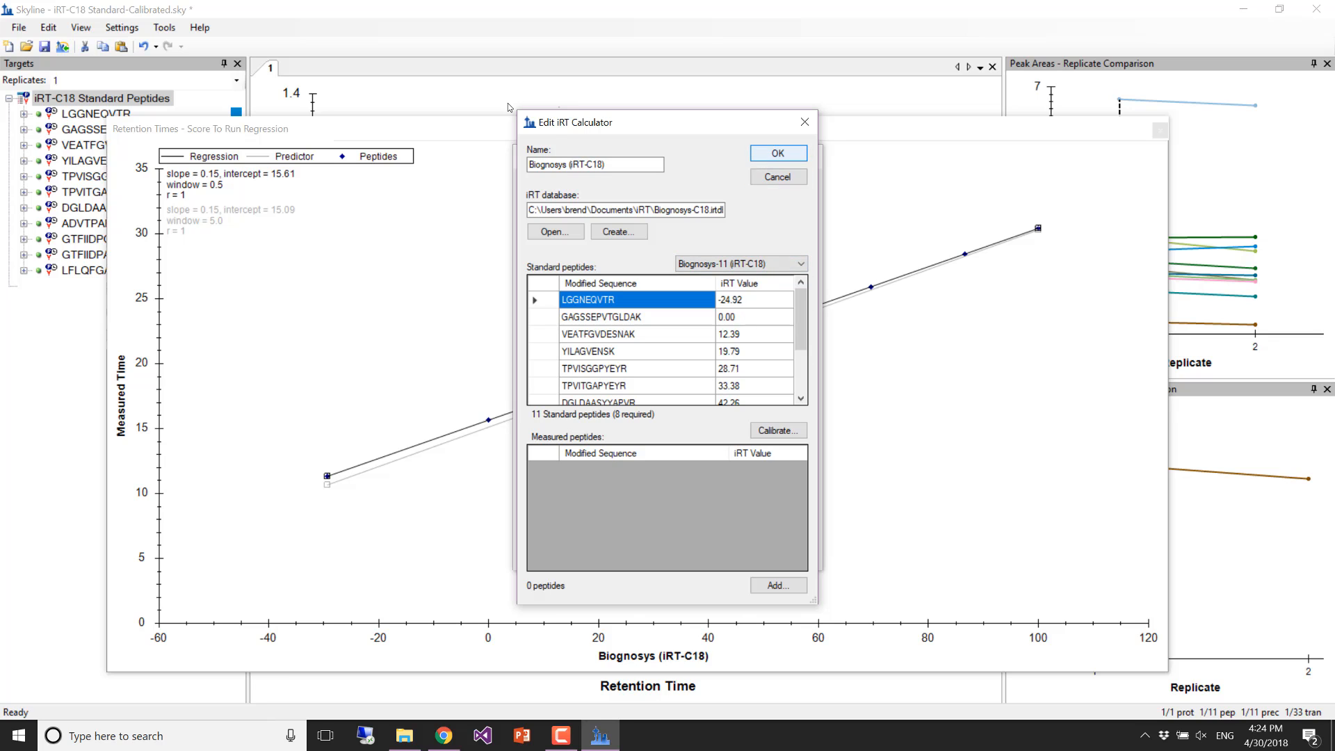
key("Return")
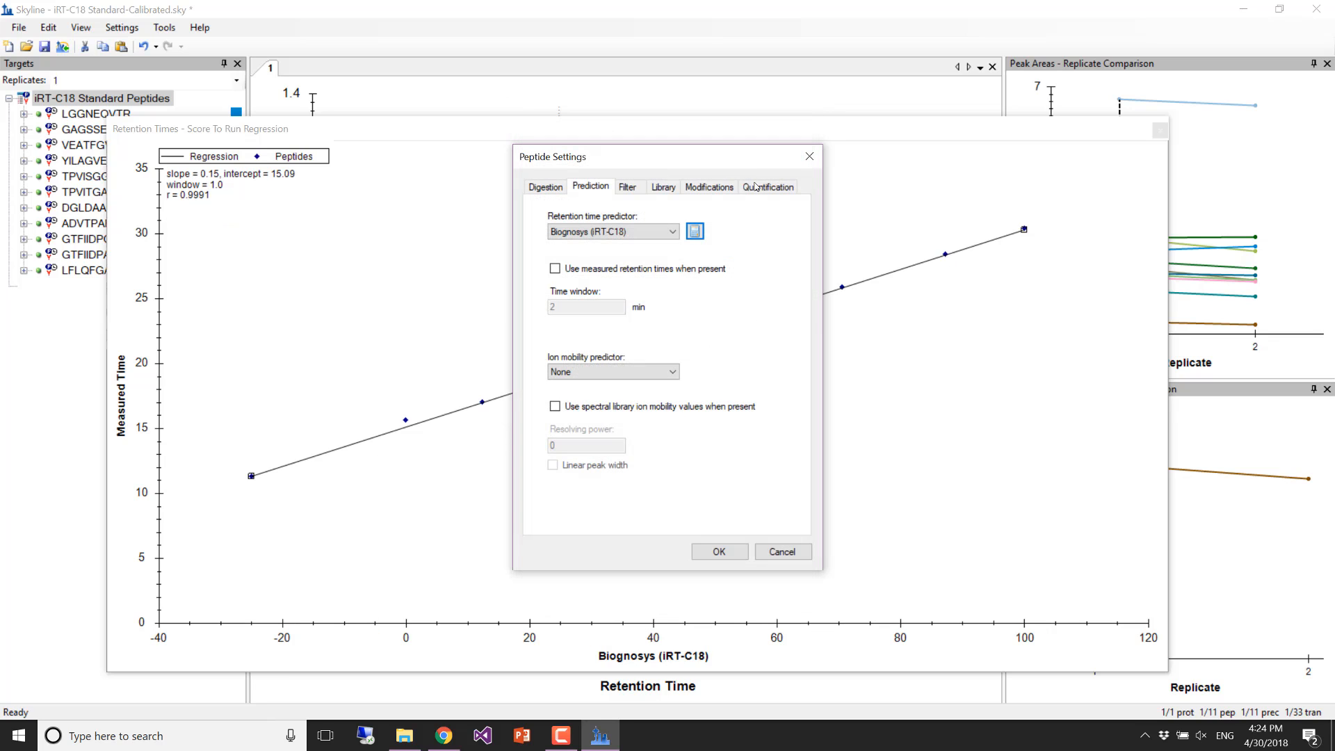
left_click(719, 551)
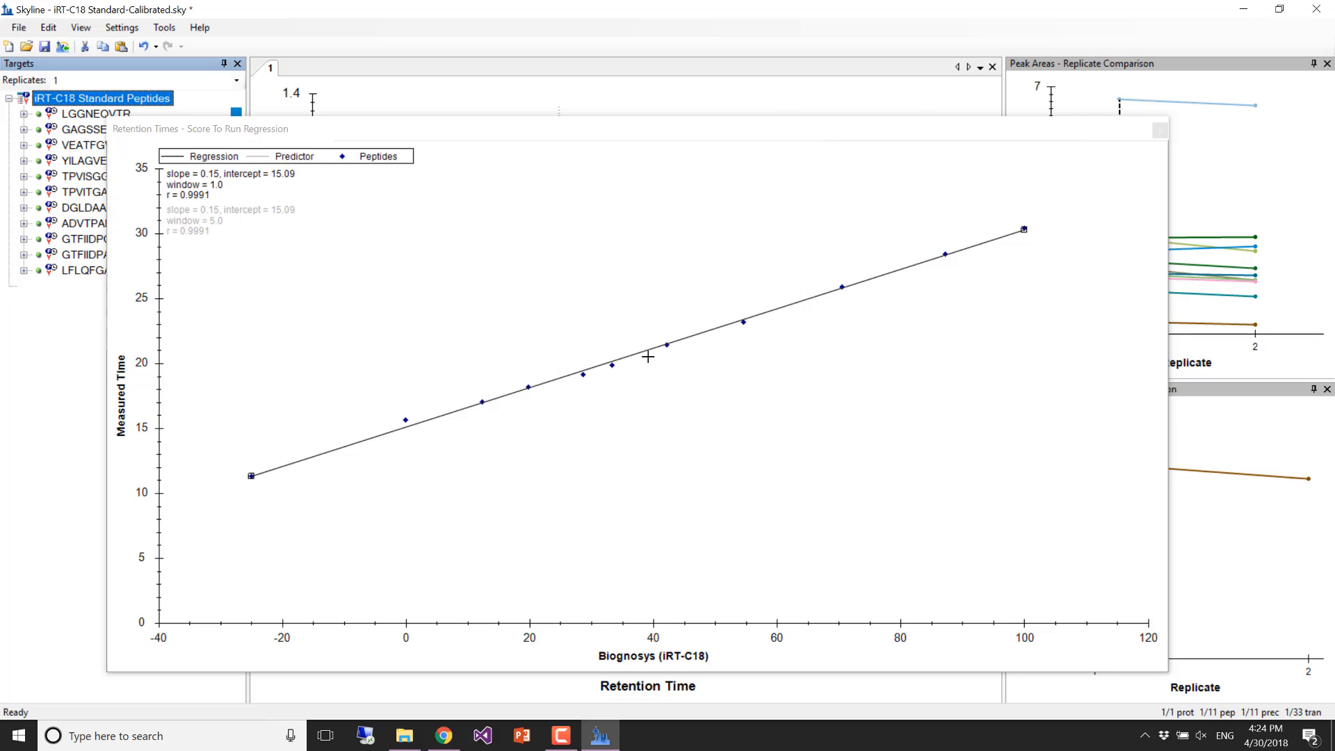
- Examine the residuals plot for the published Biognosys-11 values in the Score To Run regression, and return to the correlation plot
right_click(559, 301)
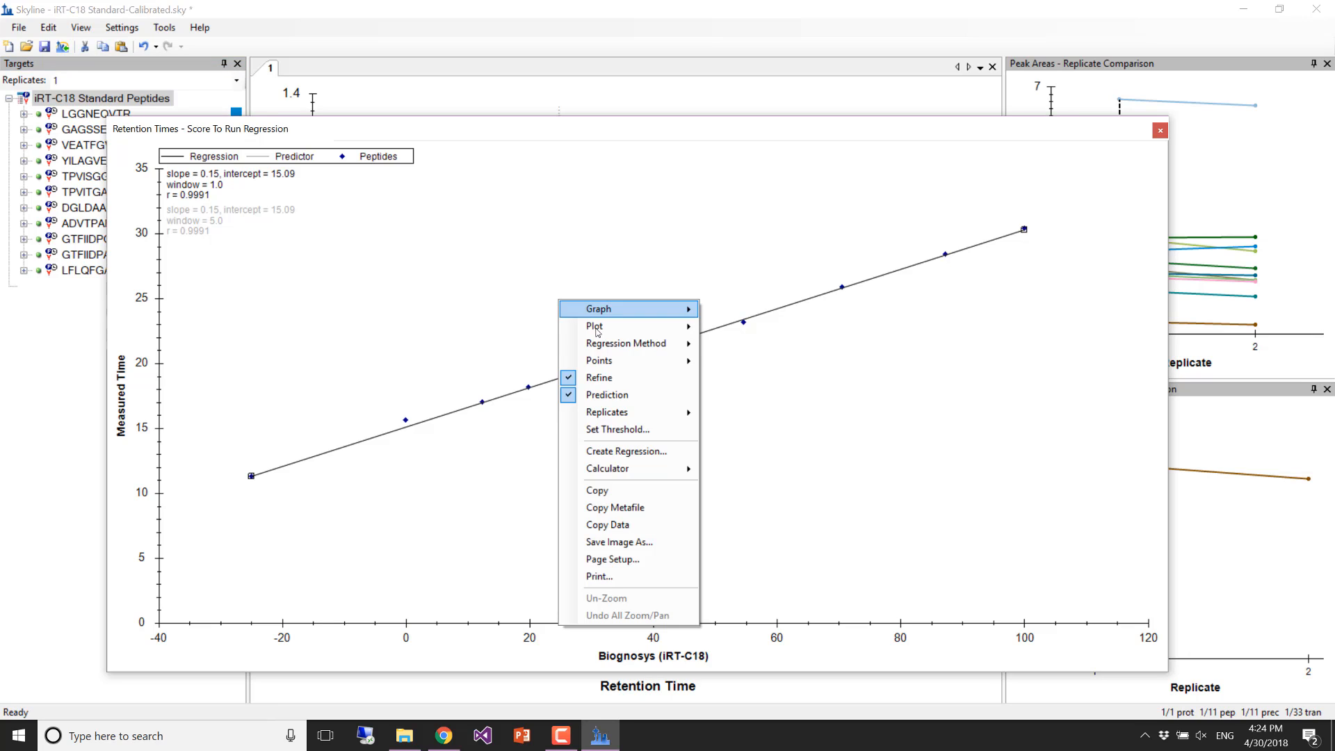
mouse_move(698, 329)
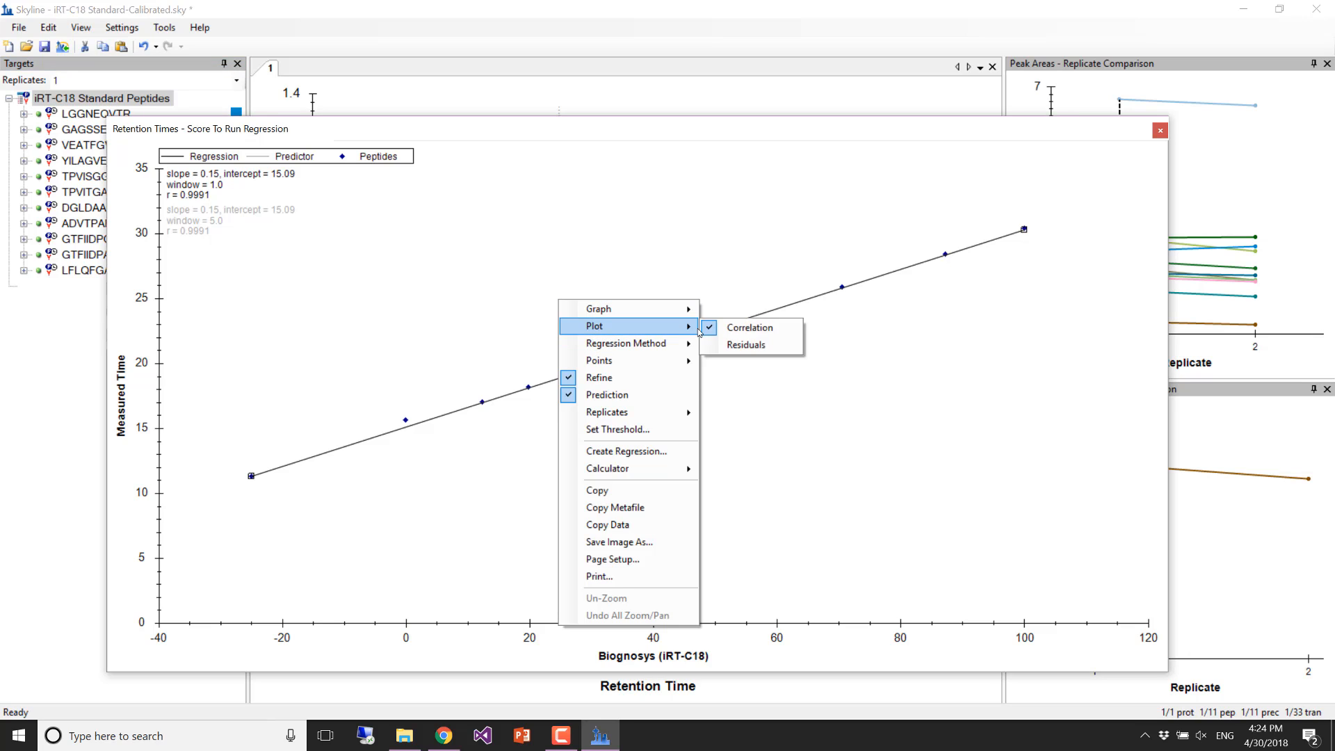
left_click(743, 345)
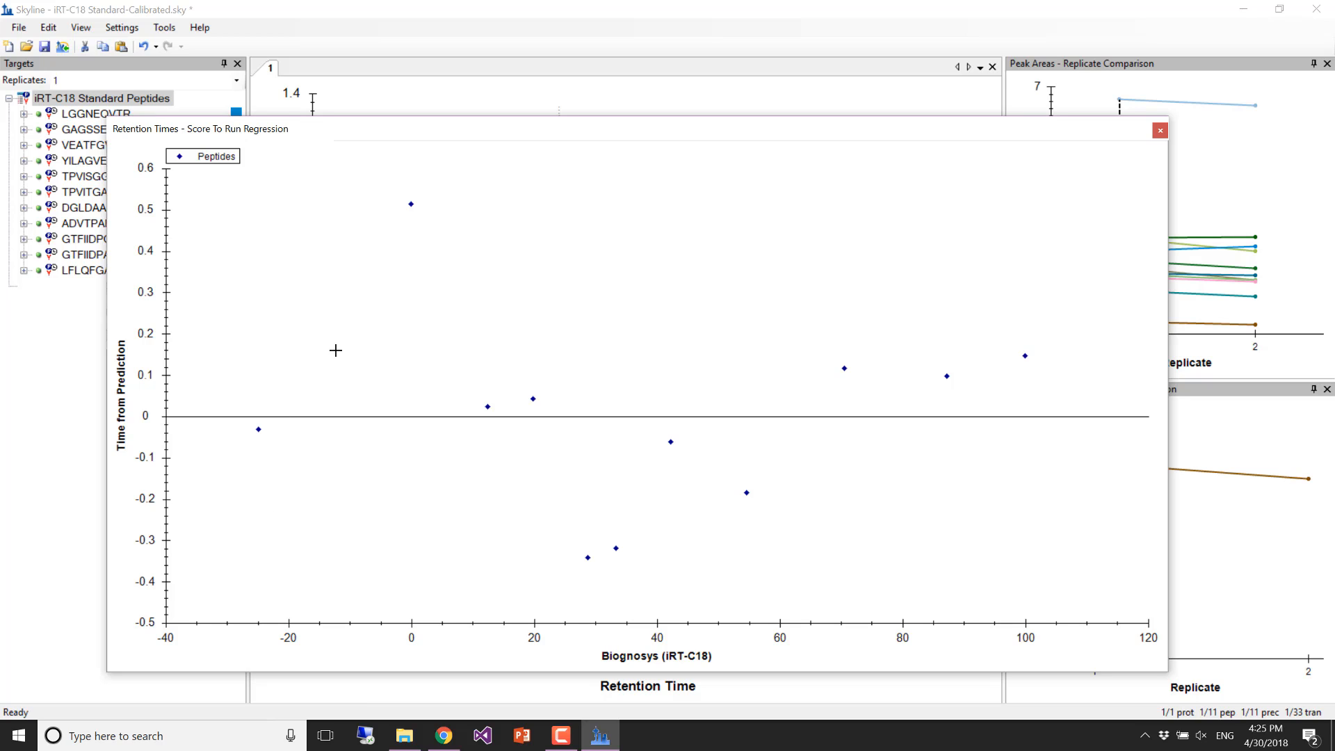
right_click(343, 283)
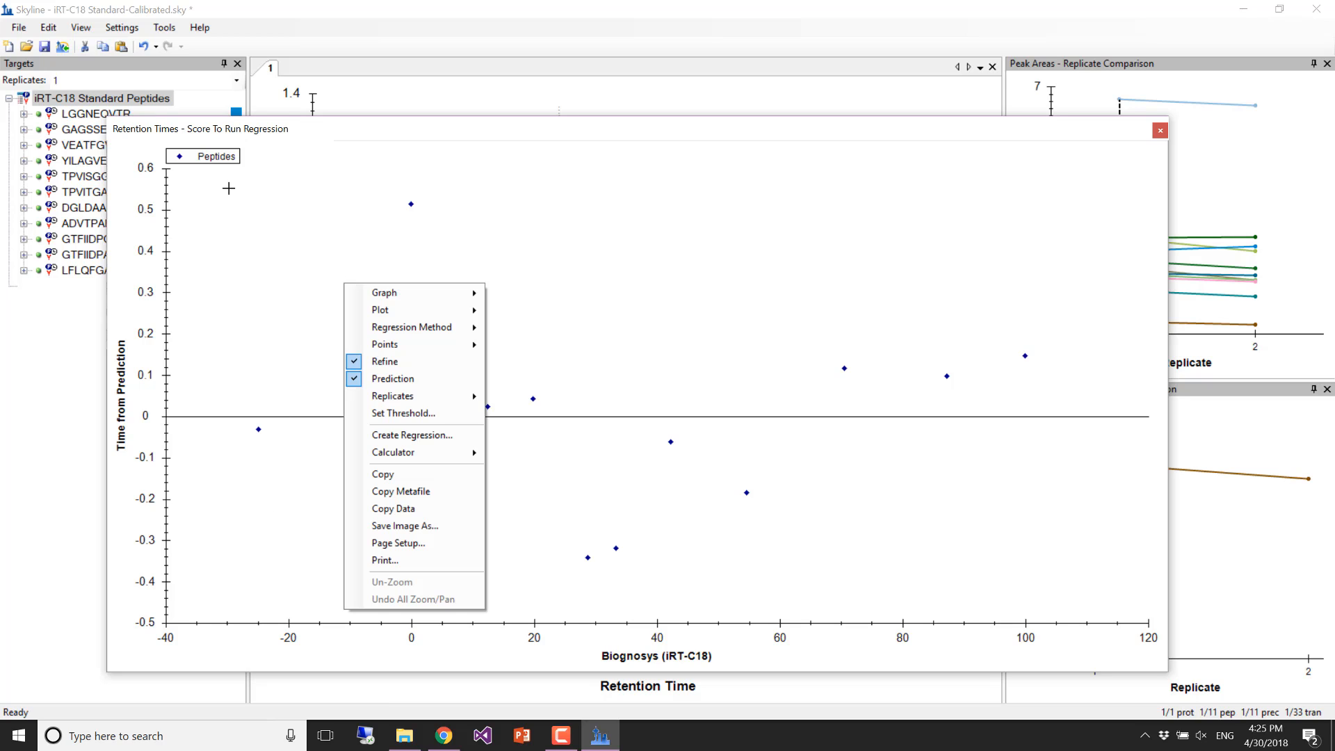
mouse_move(394, 301)
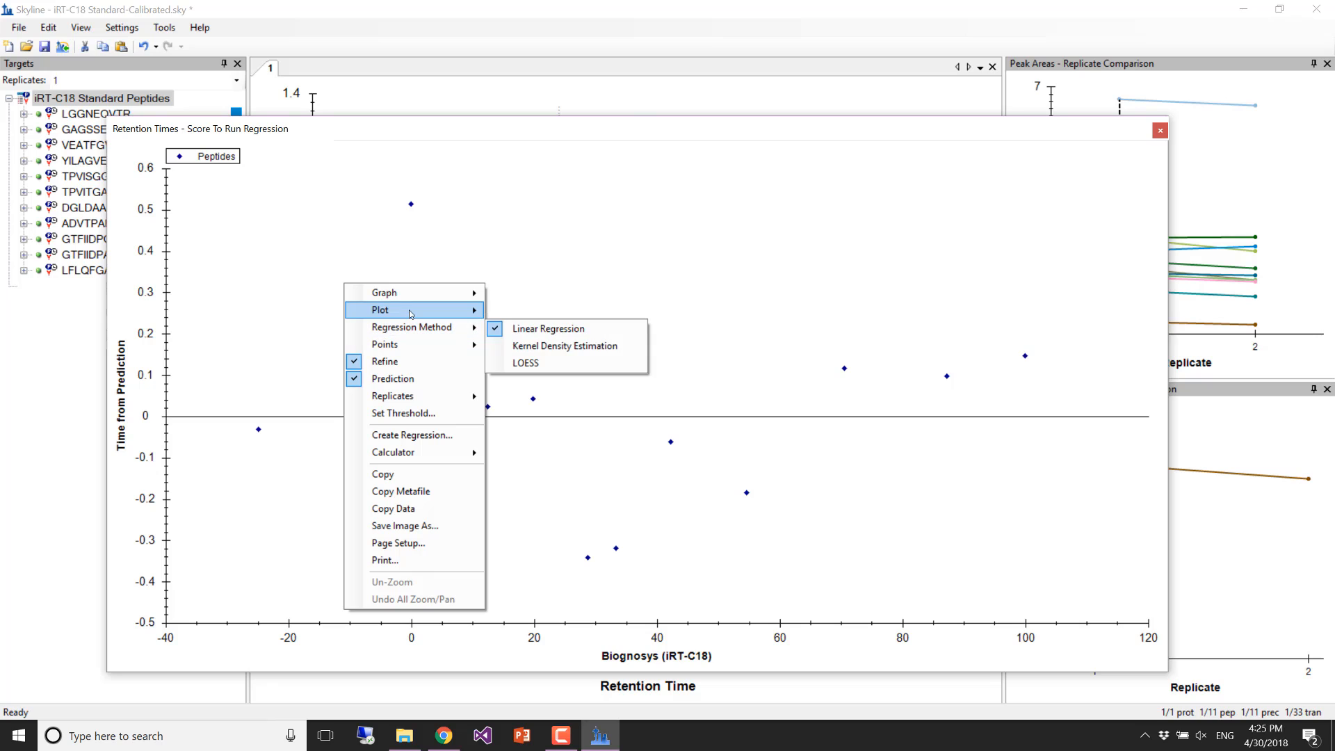
left_click(521, 319)
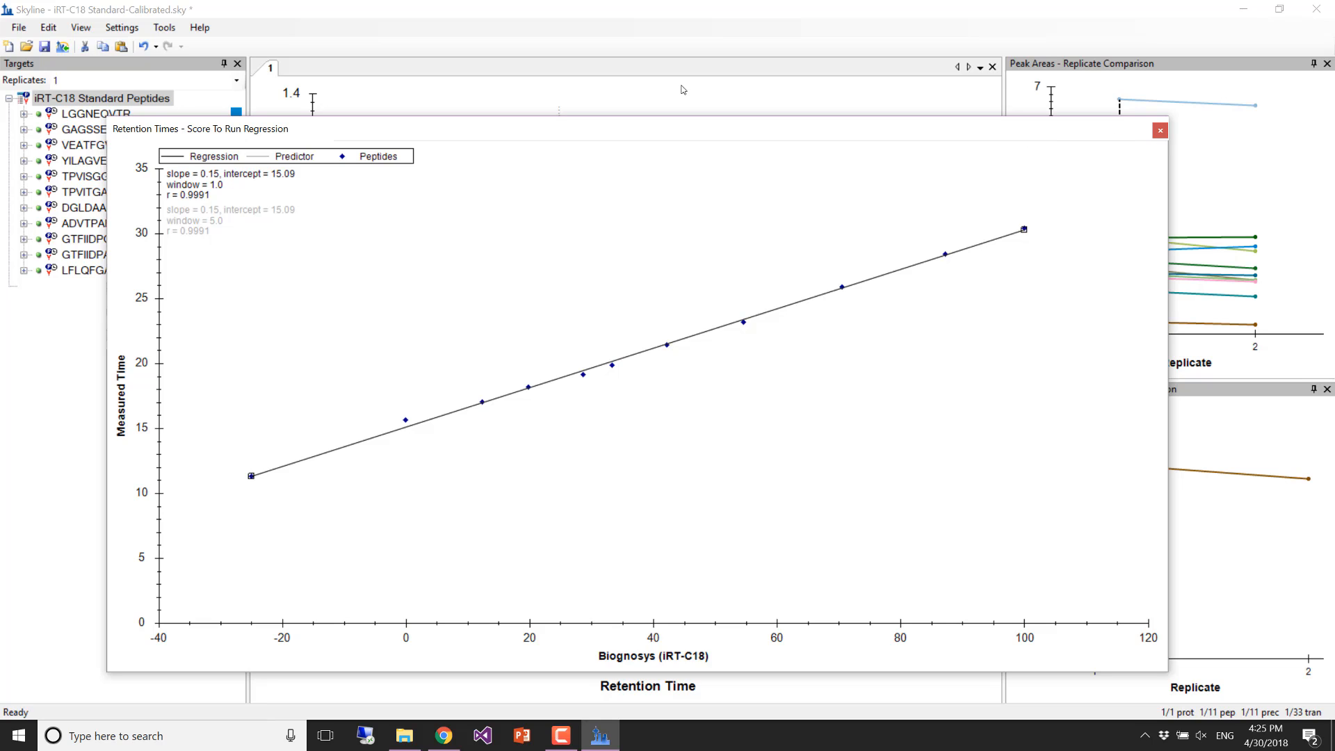
- Dock the floating regression graph back into the main window and open the document iRT Human.sky from the iRT folder
double_click(402, 134)
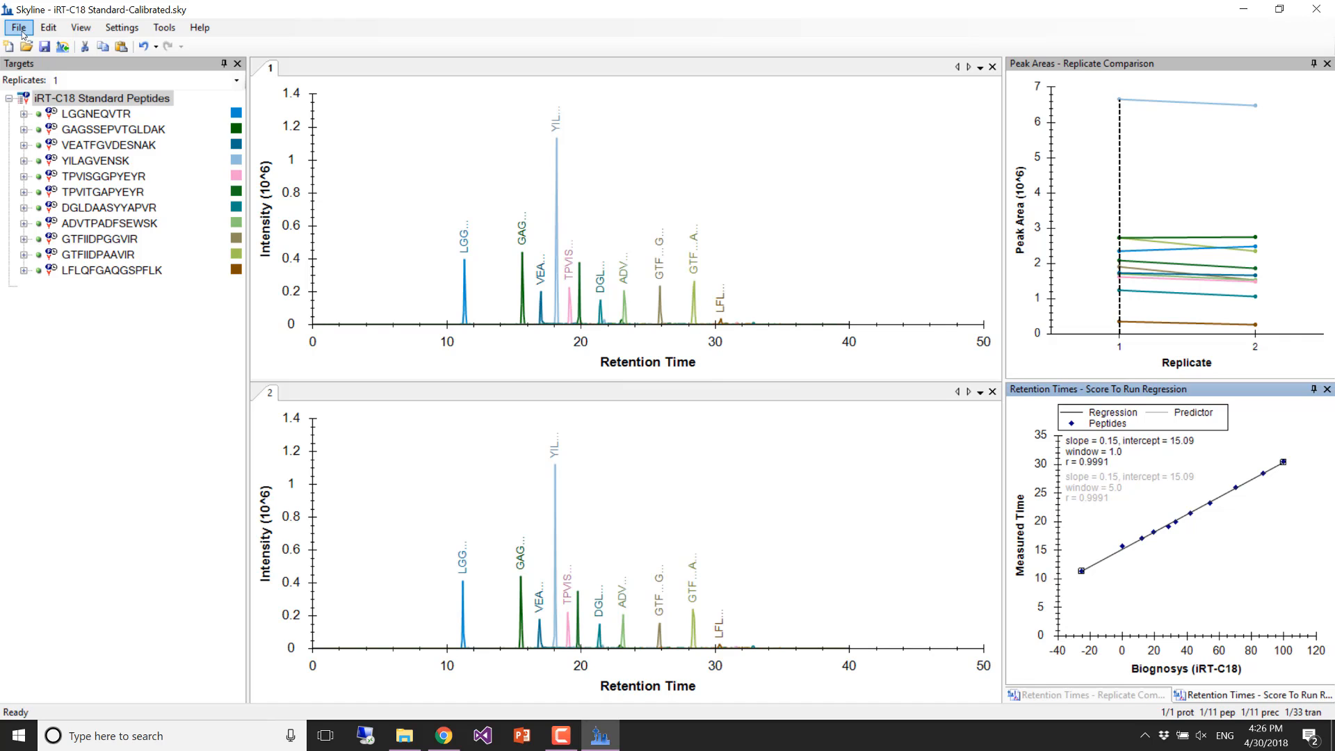
left_click(11, 24)
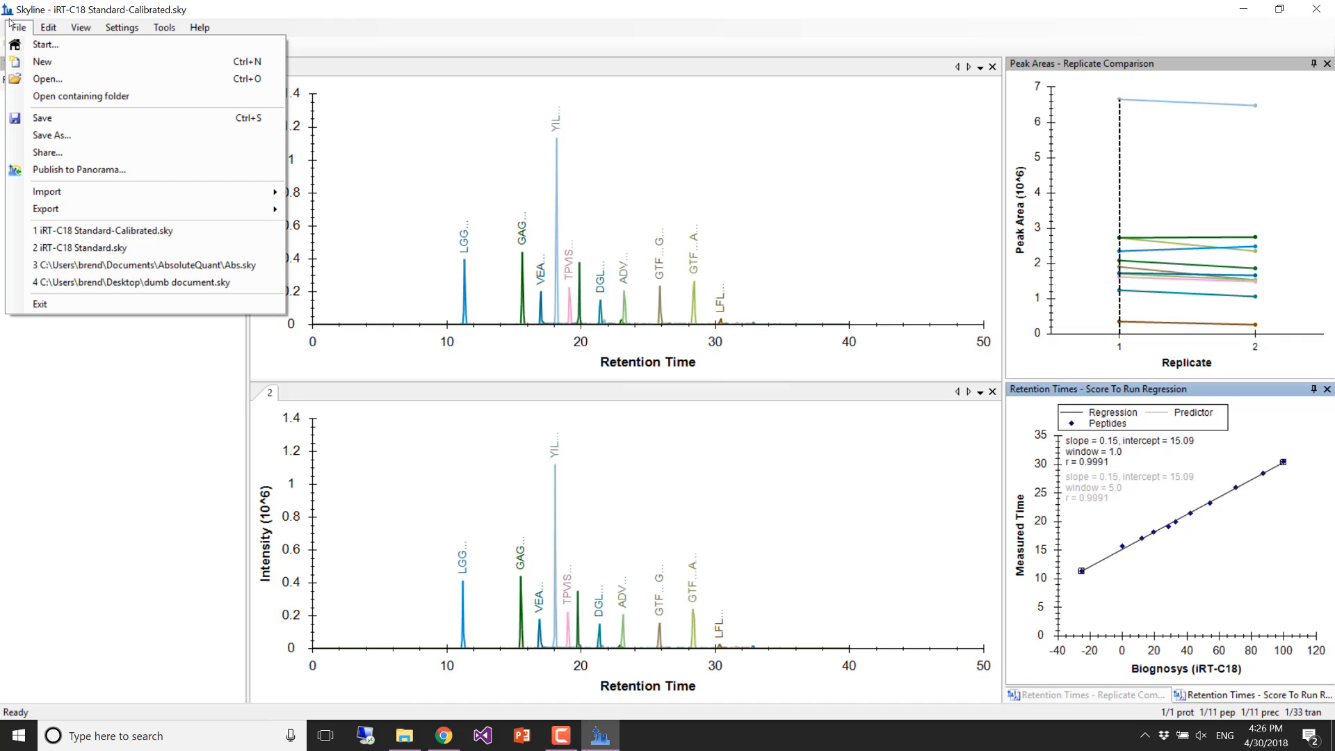
left_click(45, 81)
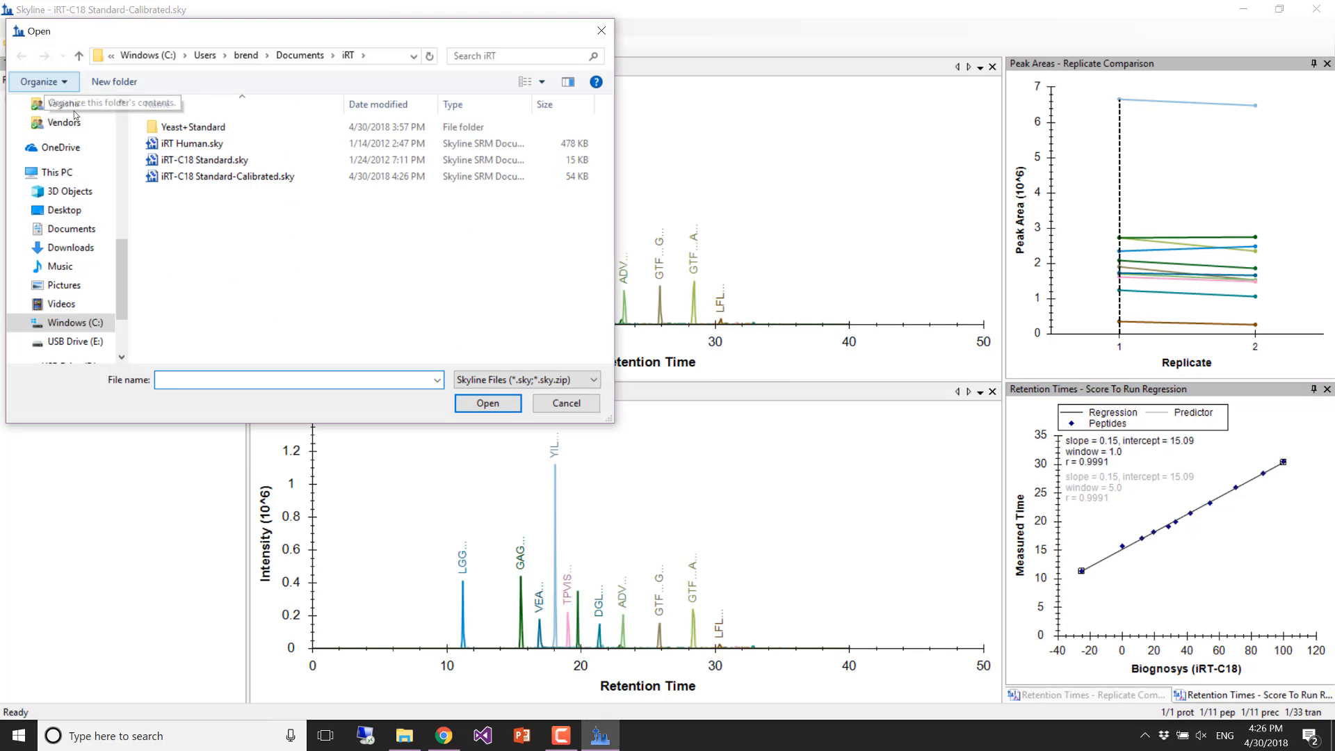
double_click(178, 144)
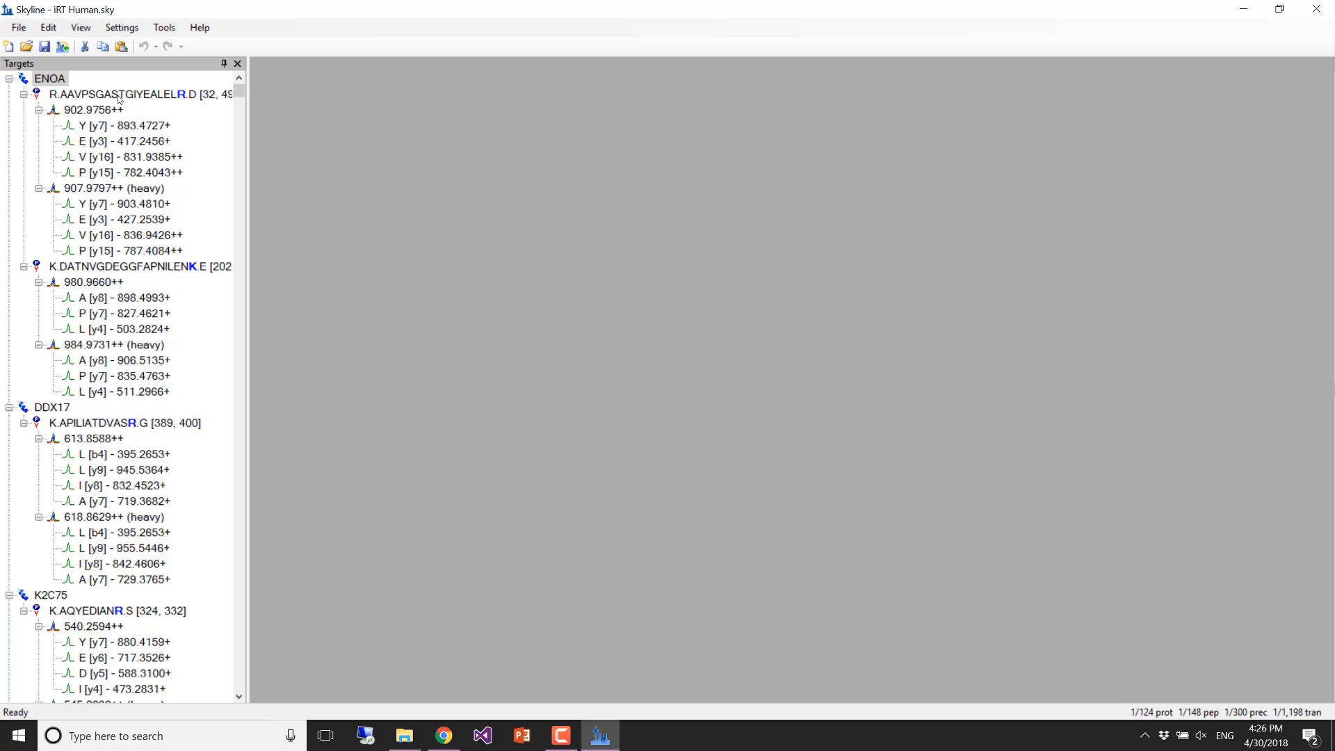
- Collapse all peptides in the Targets tree and look through the list
left_click(50, 29)
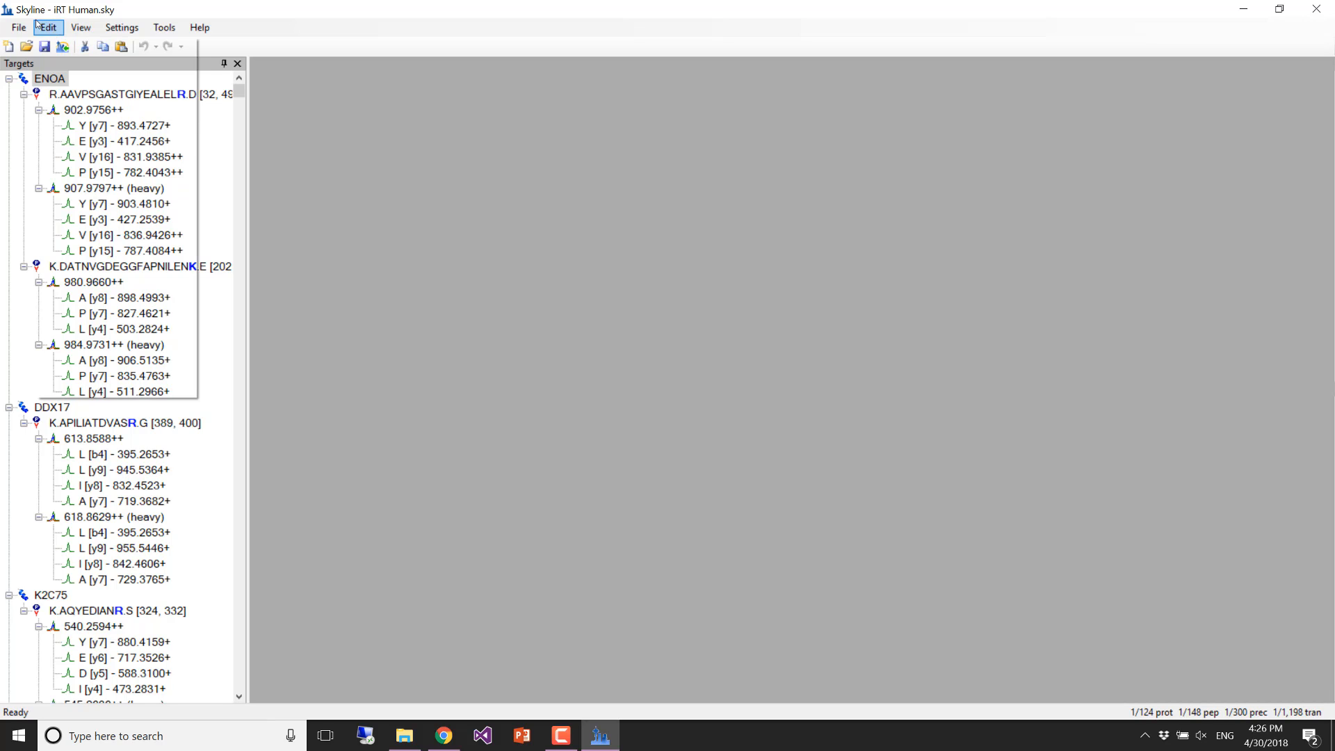
mouse_move(117, 310)
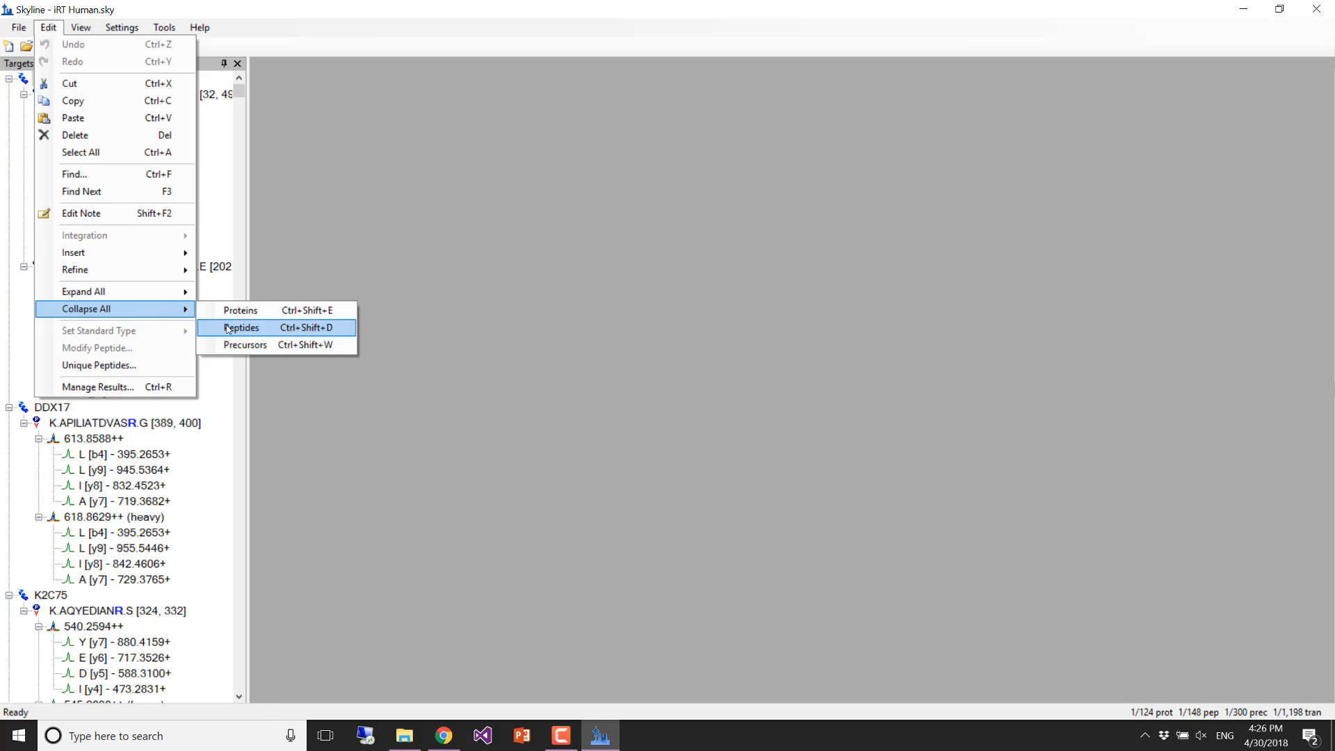
left_click(228, 329)
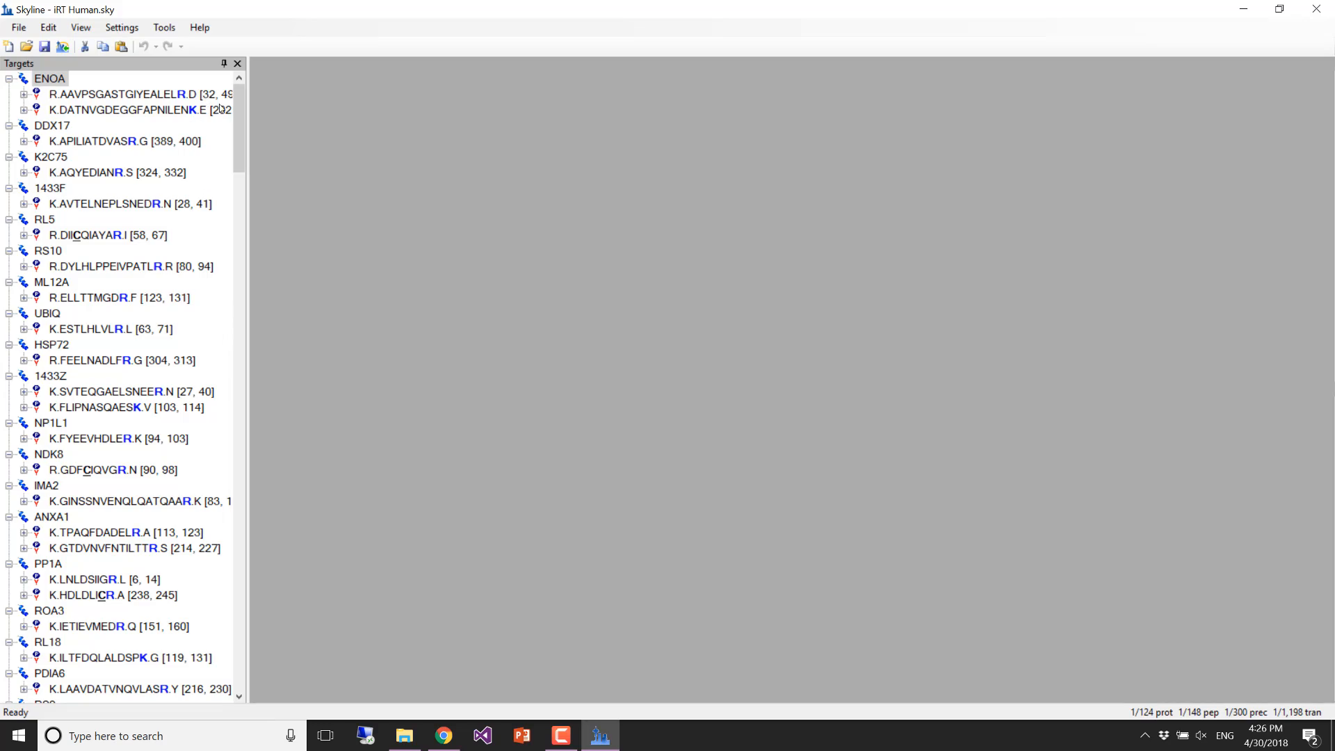
mouse_move(236, 118)
left_mouse_down()
mouse_move(229, 417)
mouse_move(212, 473)
mouse_move(233, 664)
mouse_move(229, 103)
left_mouse_up()
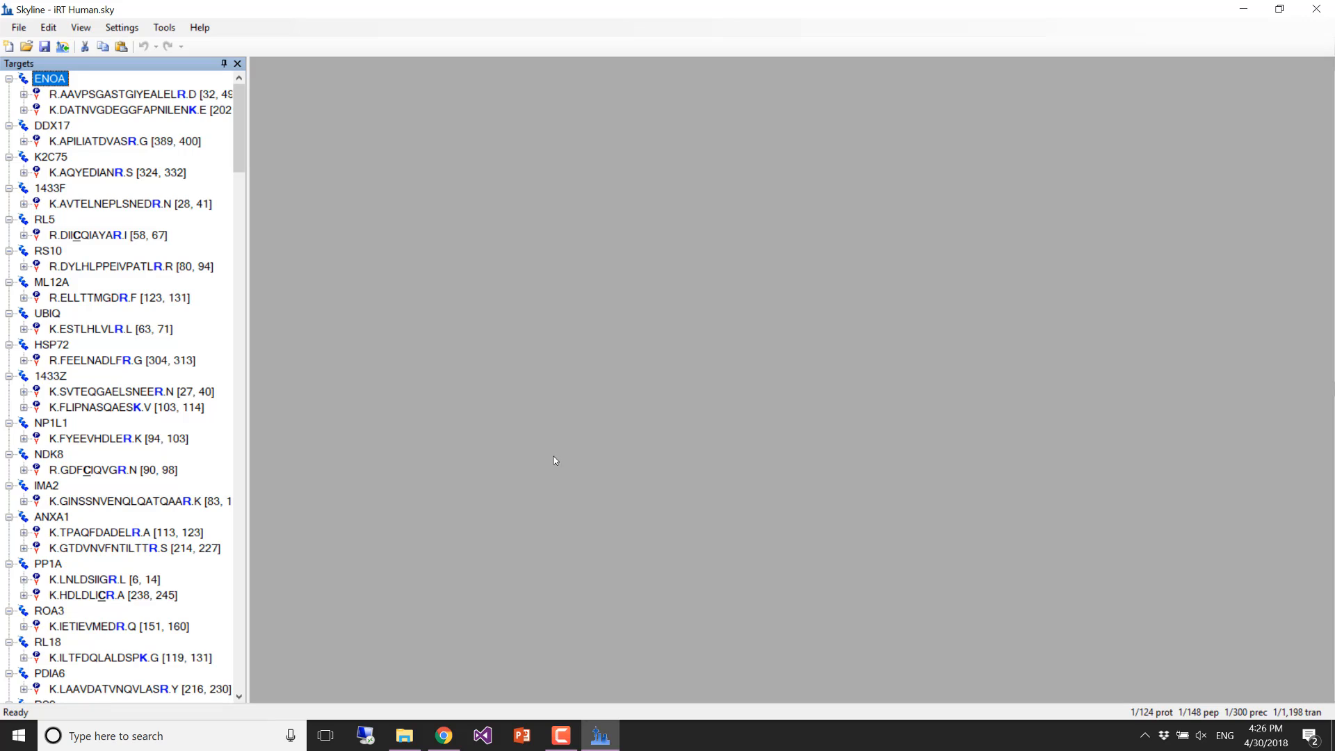
- Save the document as a copy named iRT Human-Calibrate.sky in the iRT folder
left_click(15, 32)
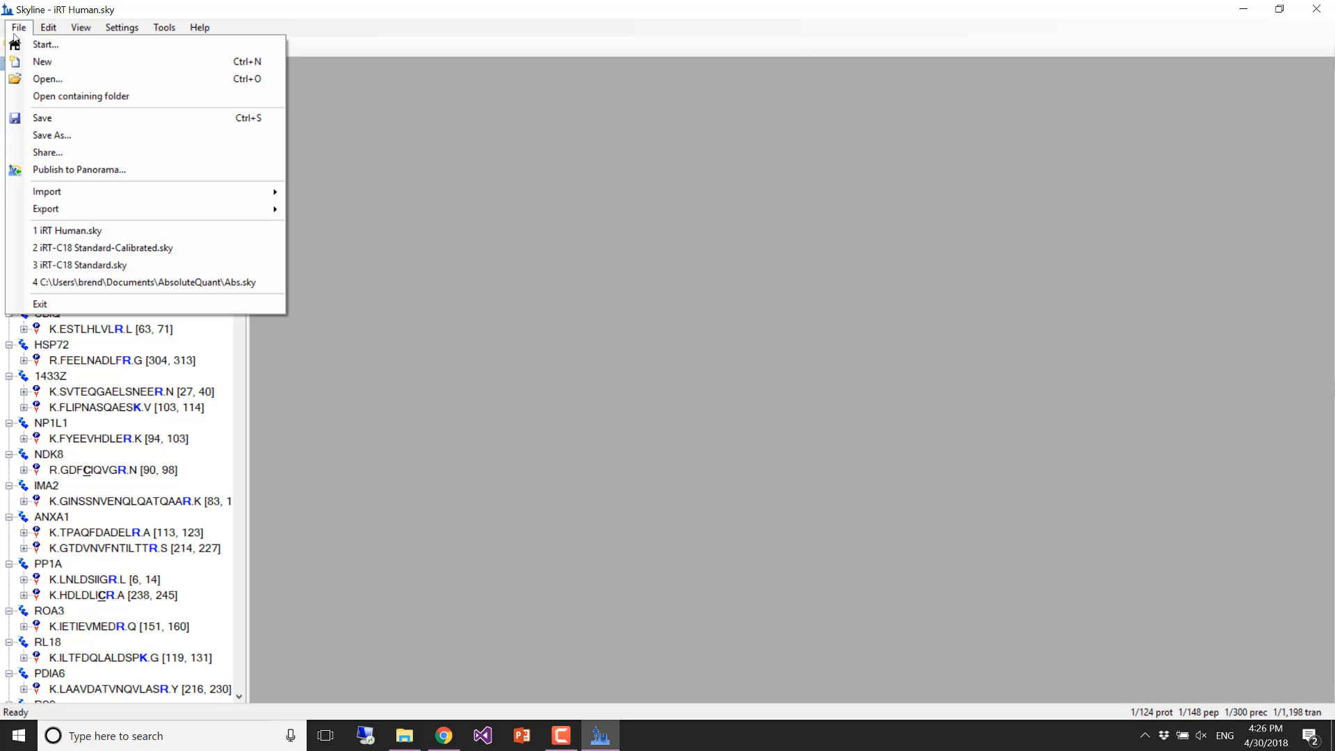
left_click(43, 134)
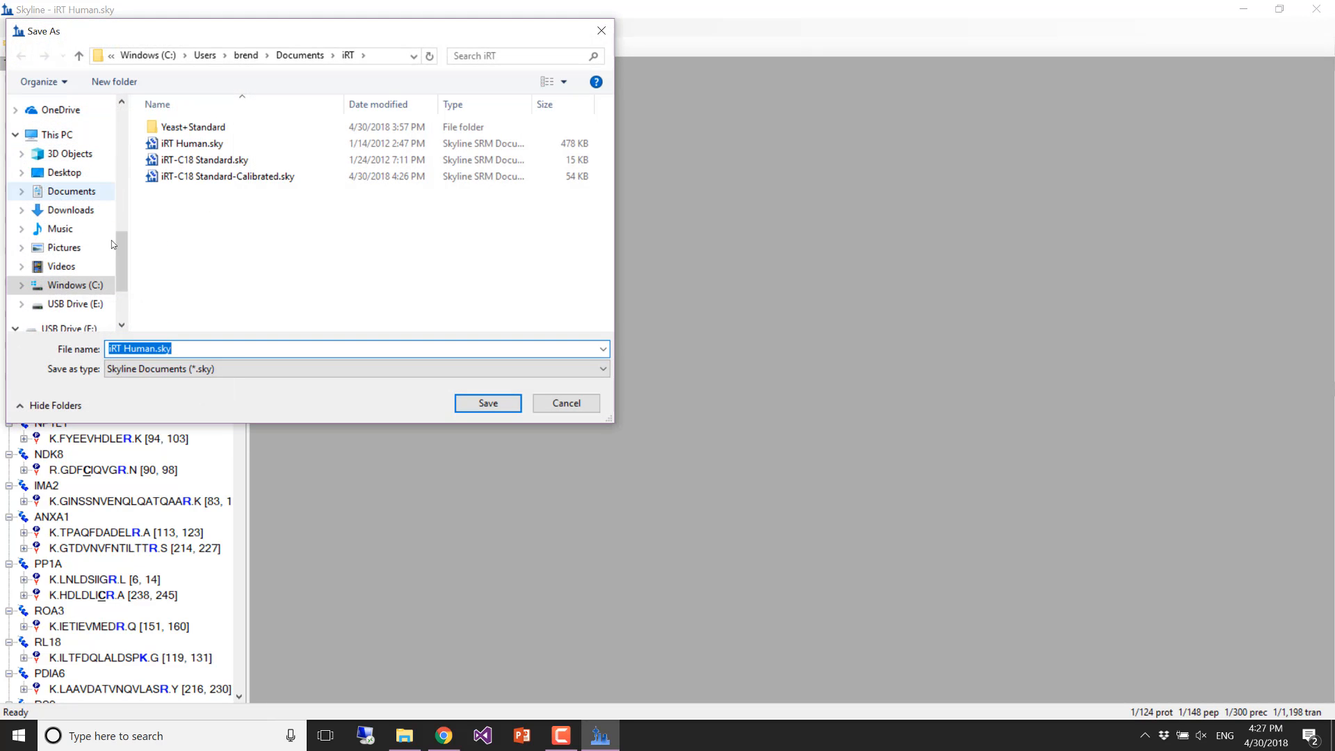
left_click(156, 349)
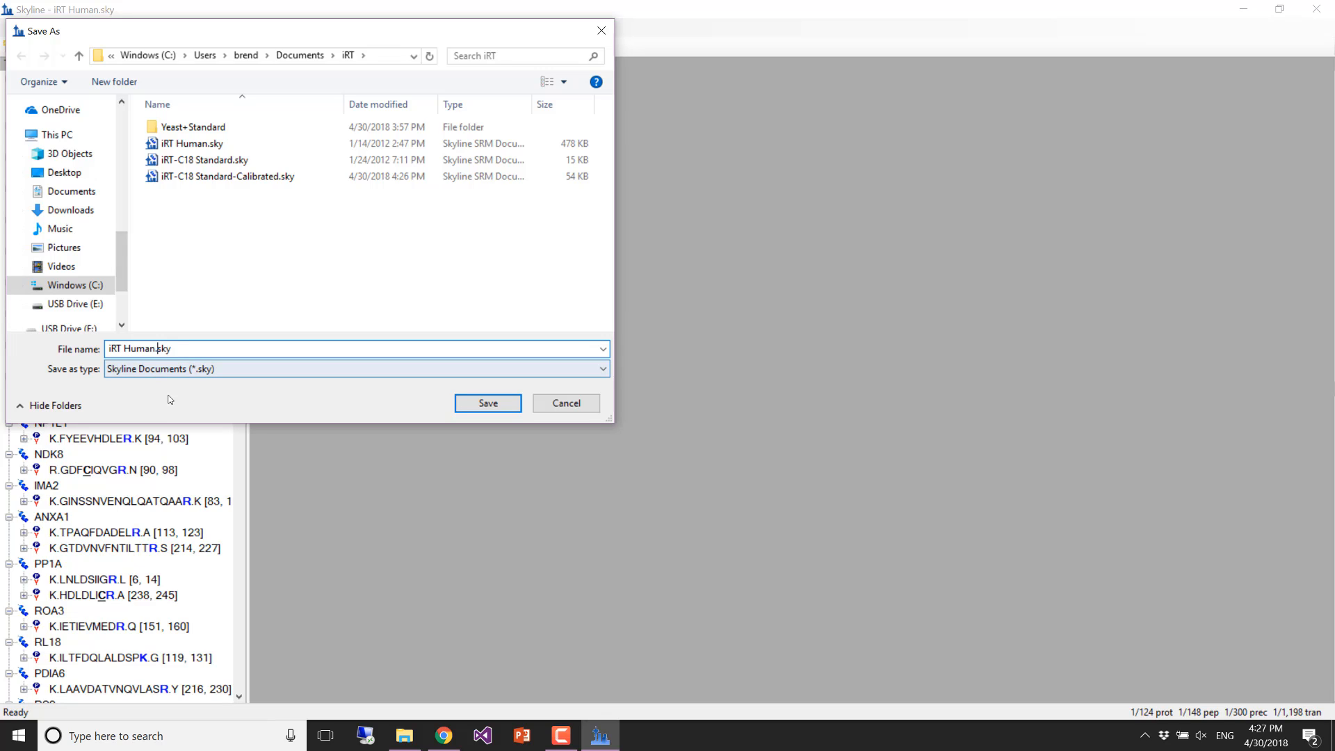
type("-")
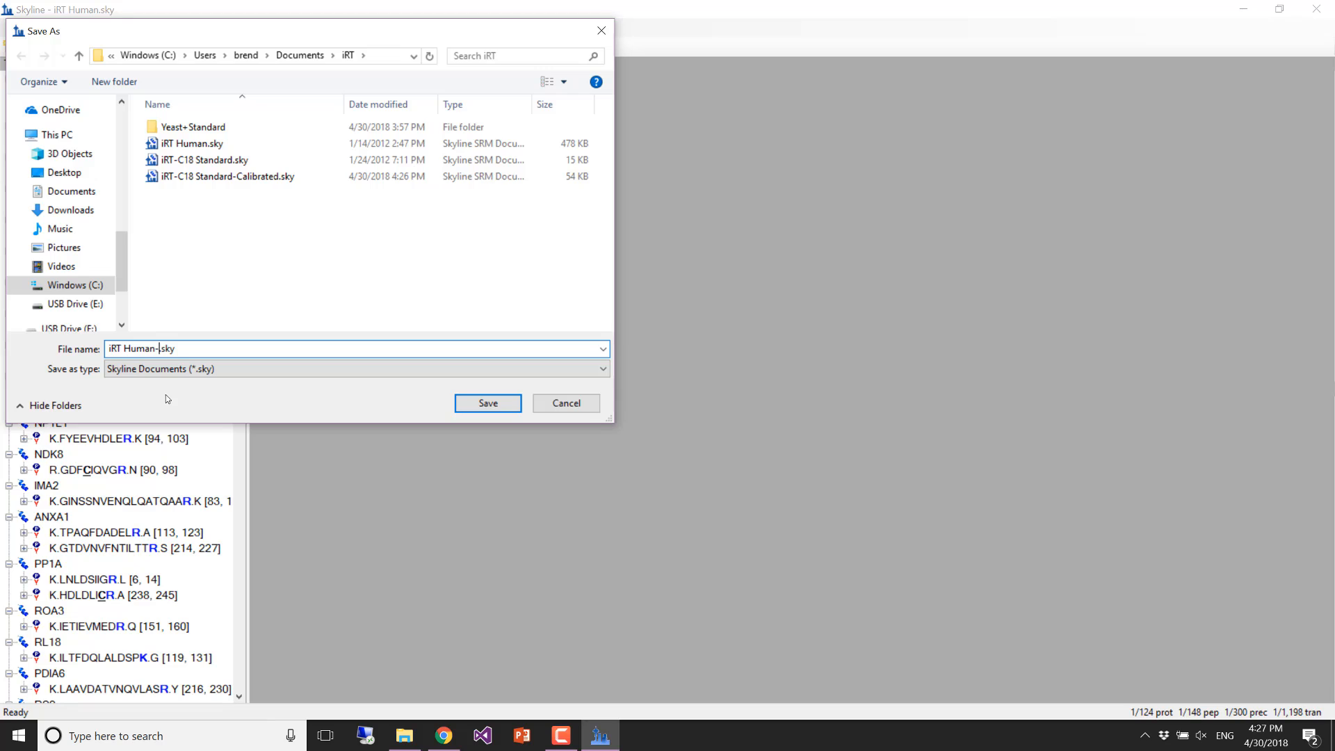
type("Cali")
type("brate")
key("Return")
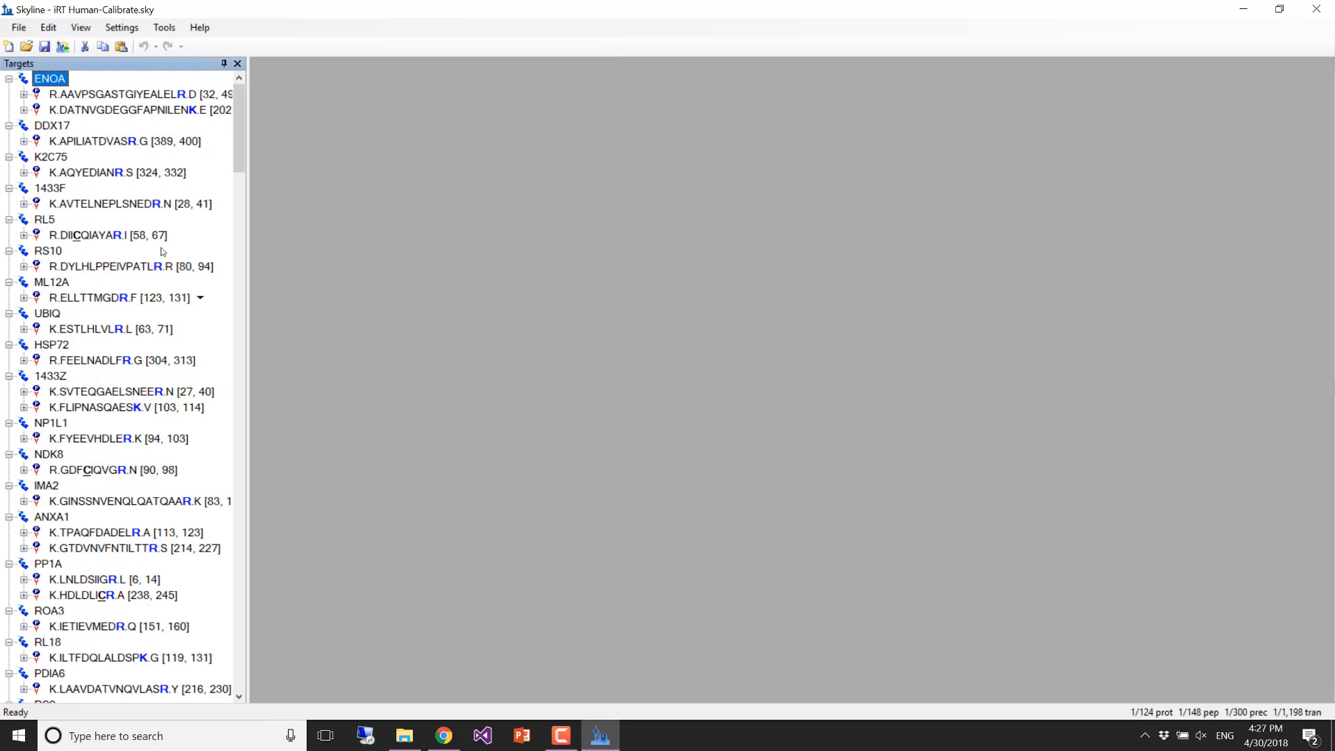
- Import the Skyline document iRT-C18 Standard.sky from the iRT folder into the current document
left_click(25, 29)
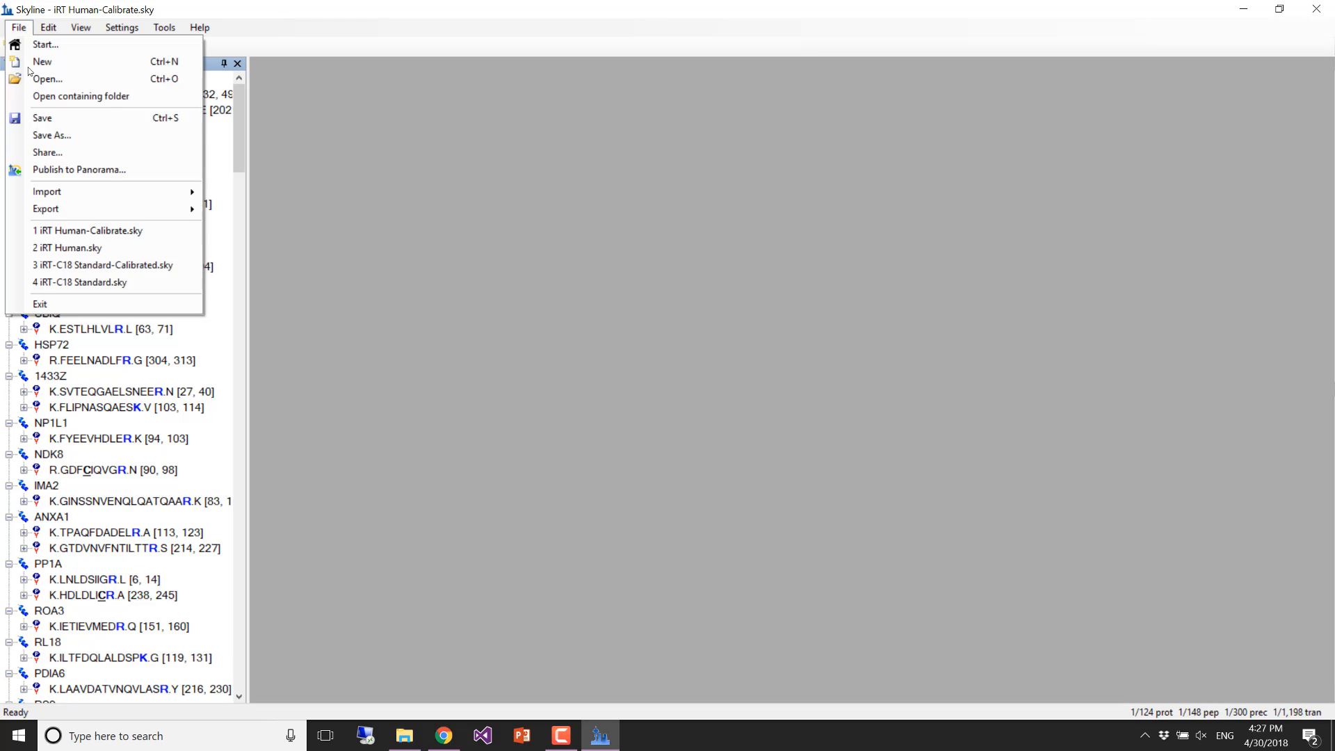
mouse_move(58, 192)
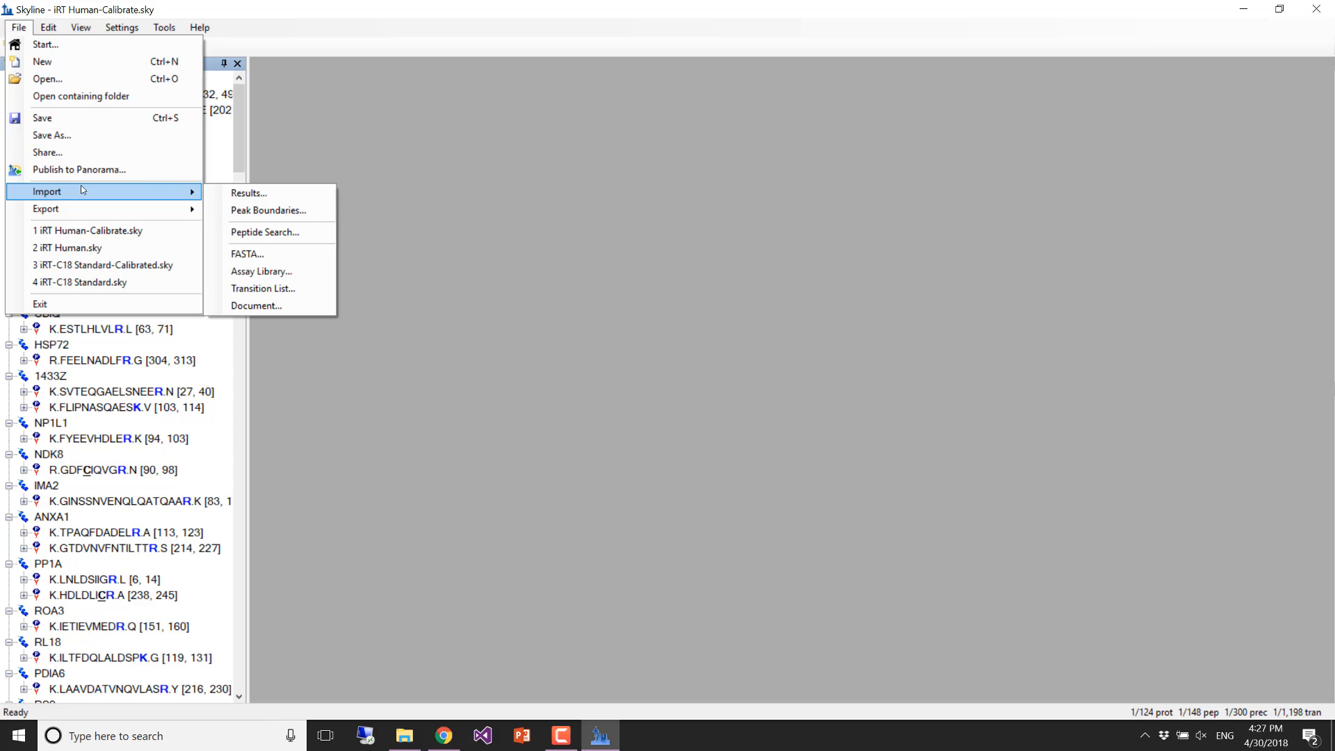
left_click(20, 28)
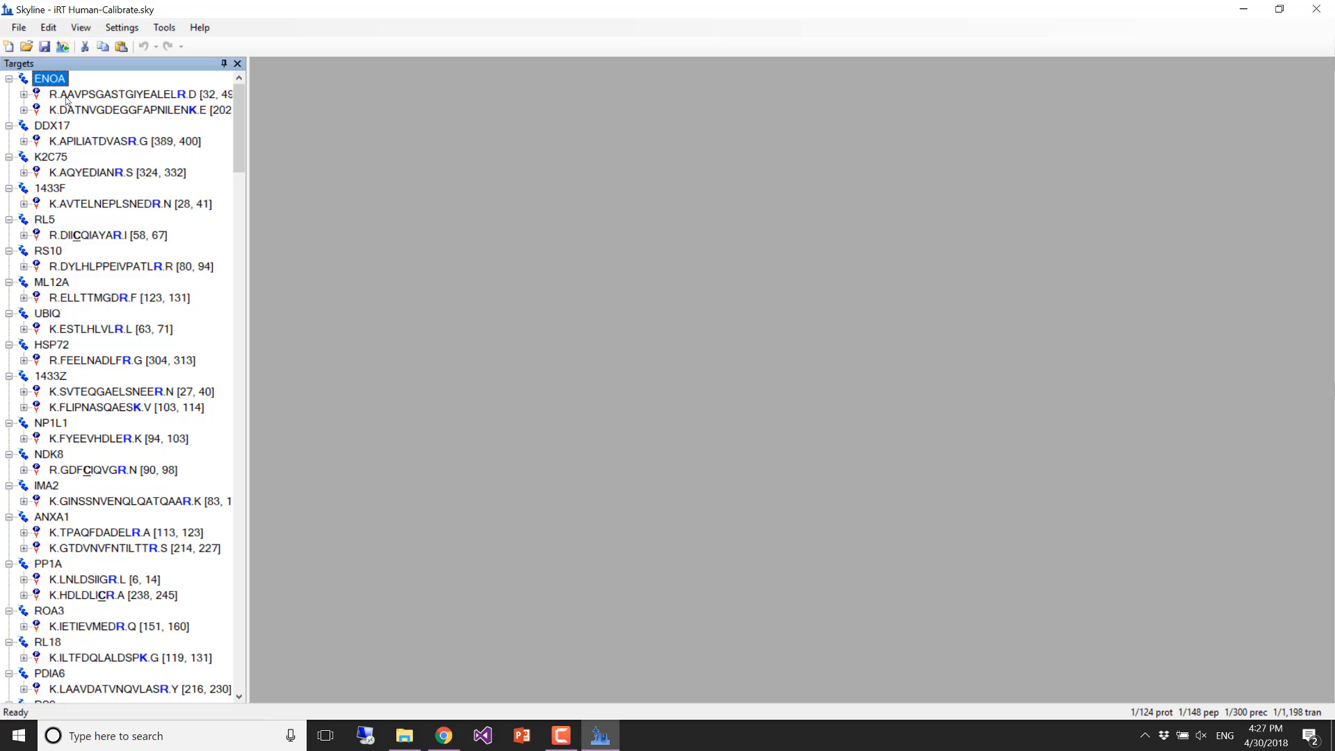
left_click(12, 21)
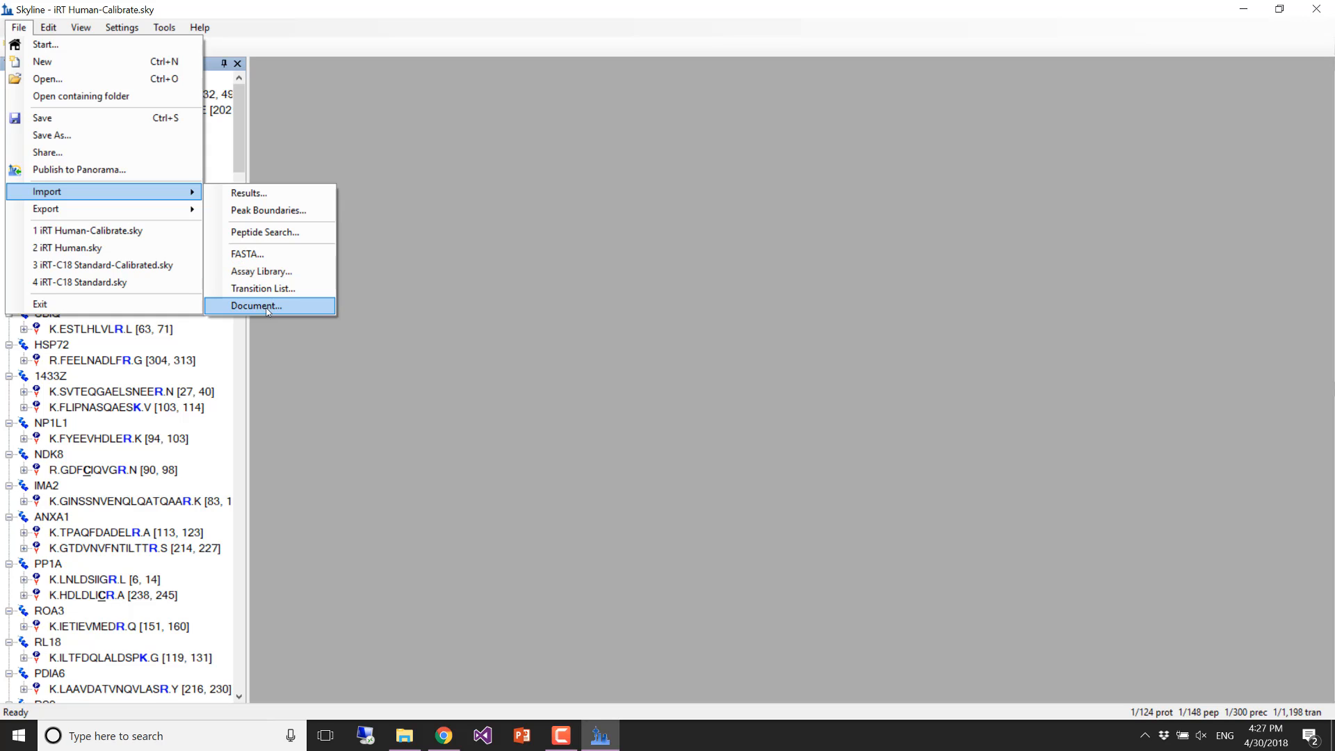
left_click(268, 306)
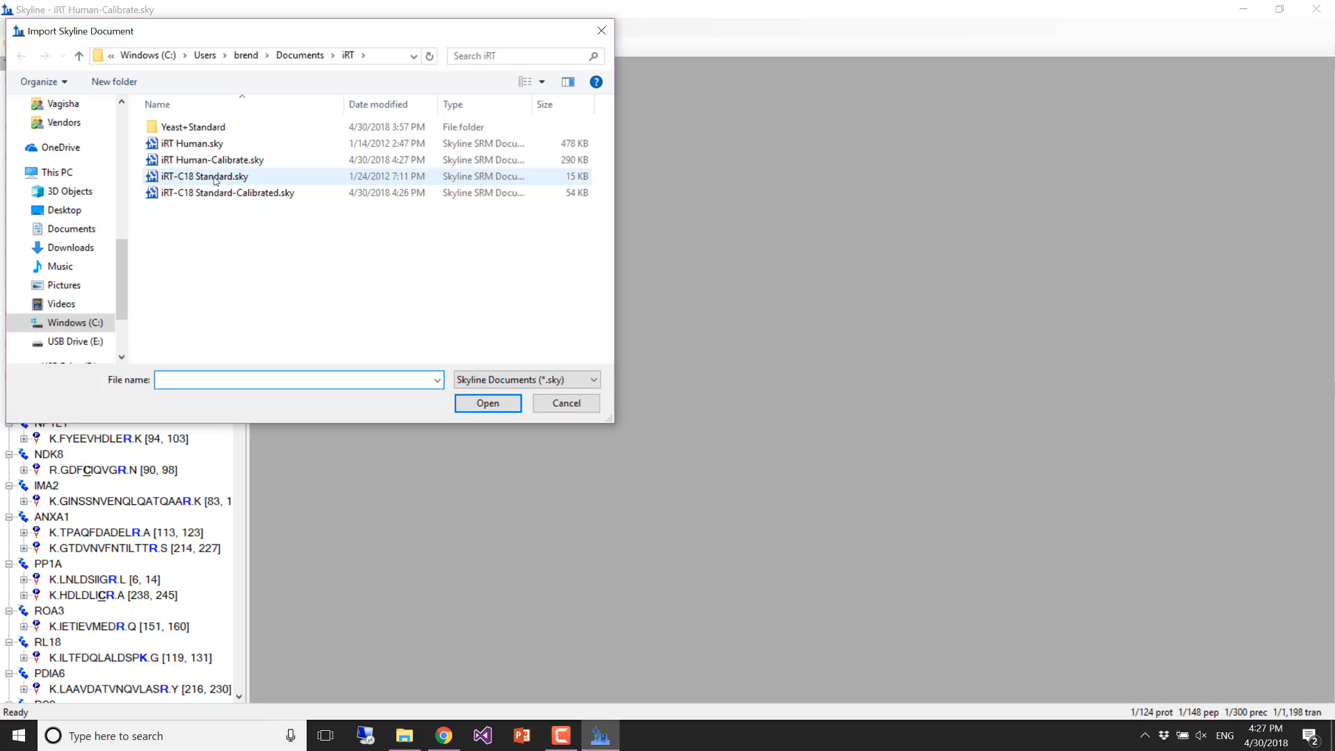
left_click(215, 178)
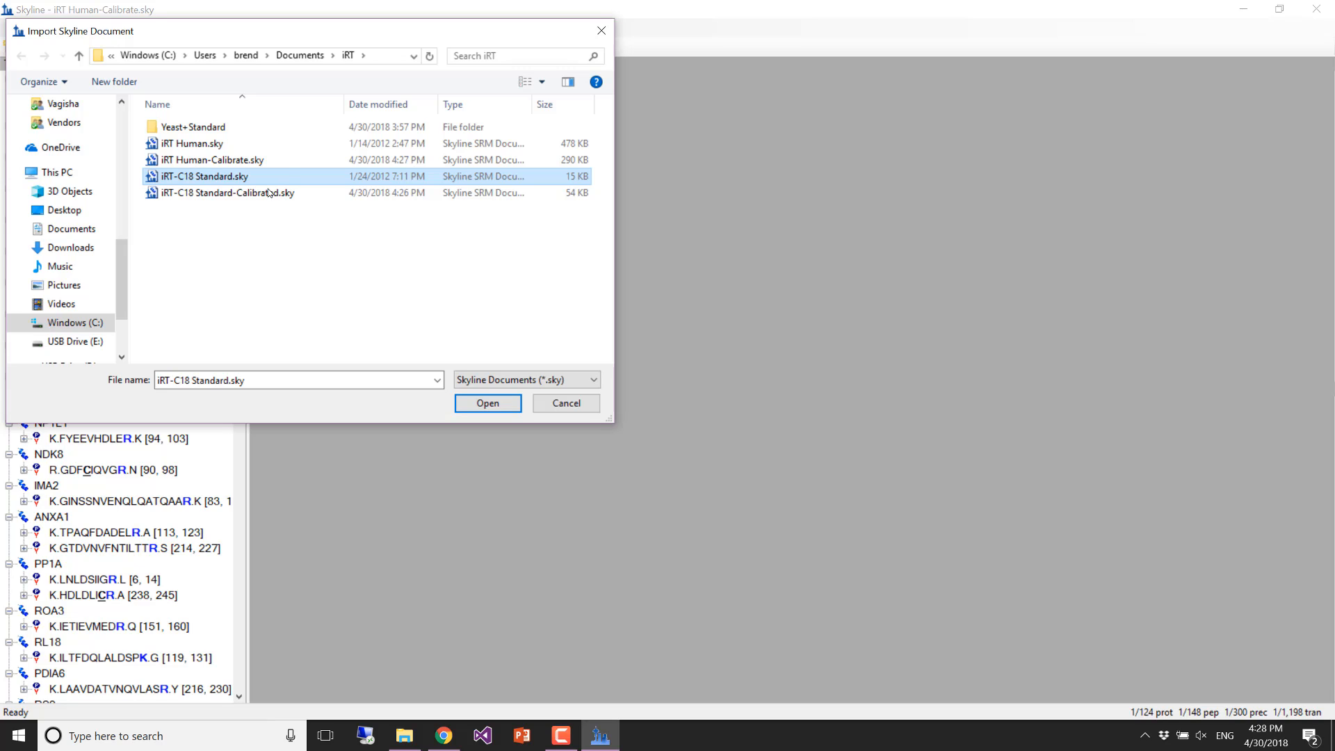
left_click(486, 404)
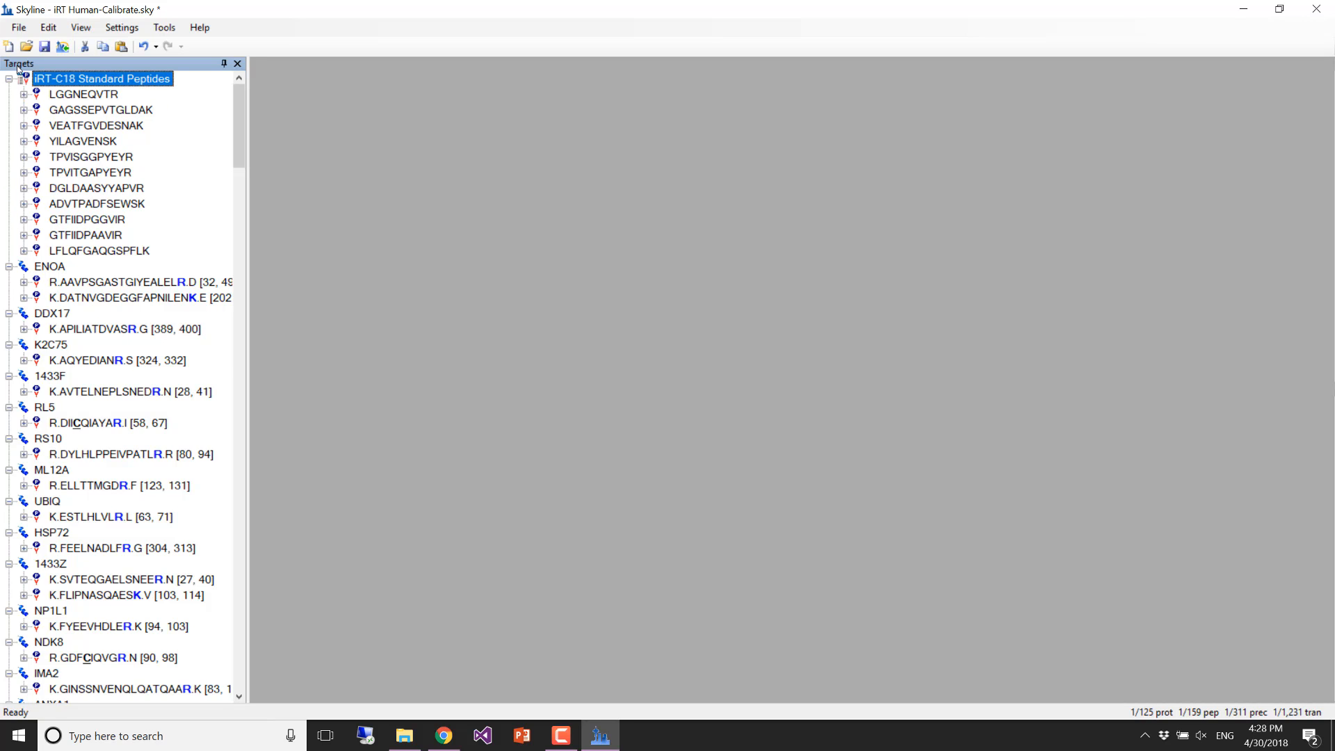
- Inspect the transitions of the first two standard peptides and set the peptide retention time predictor to Biognosys (iRT-C18)
left_click(23, 94)
left_click(23, 173)
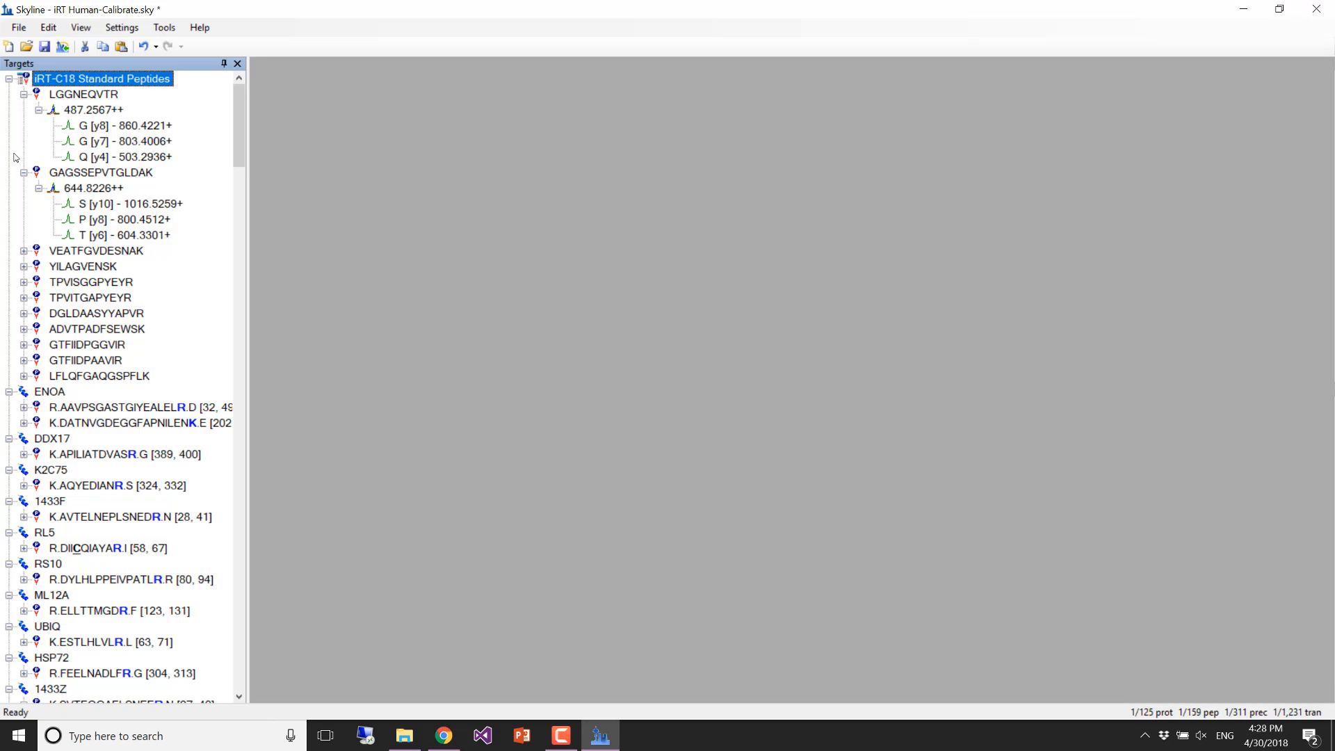
left_click(121, 28)
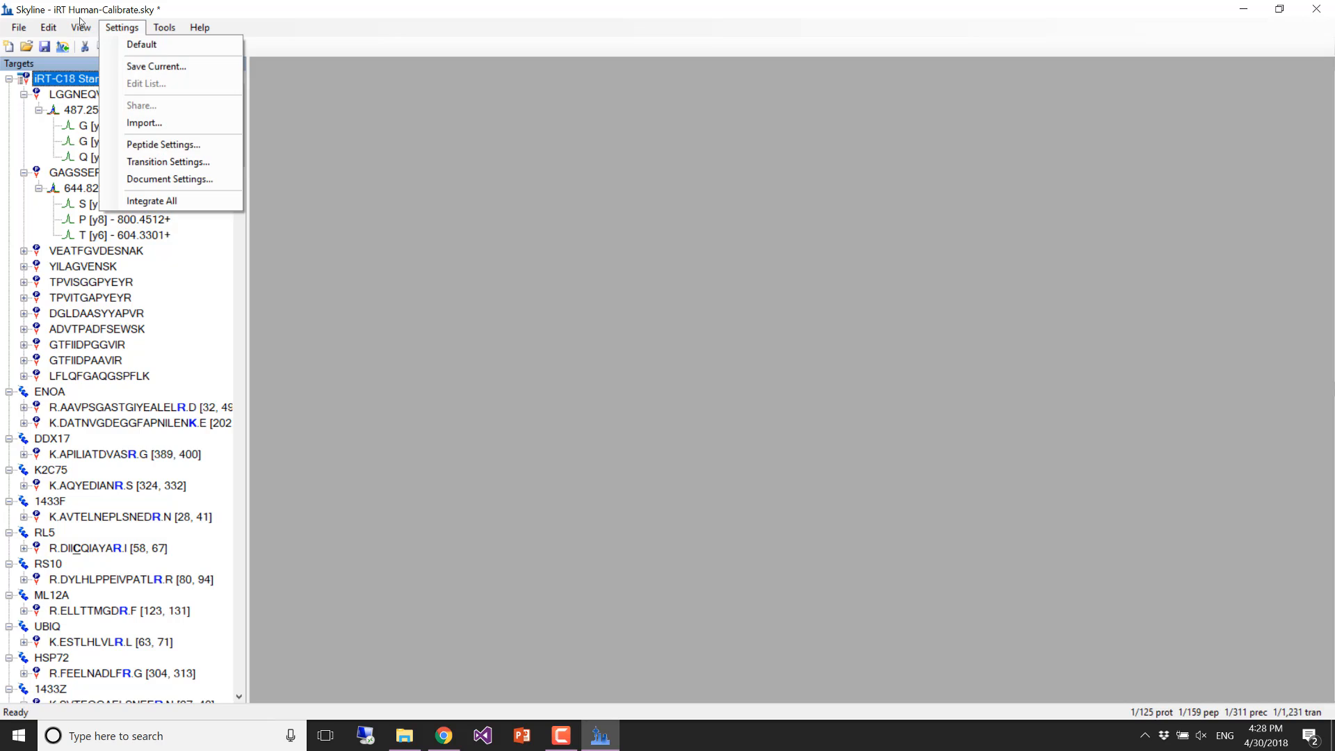
left_click(146, 146)
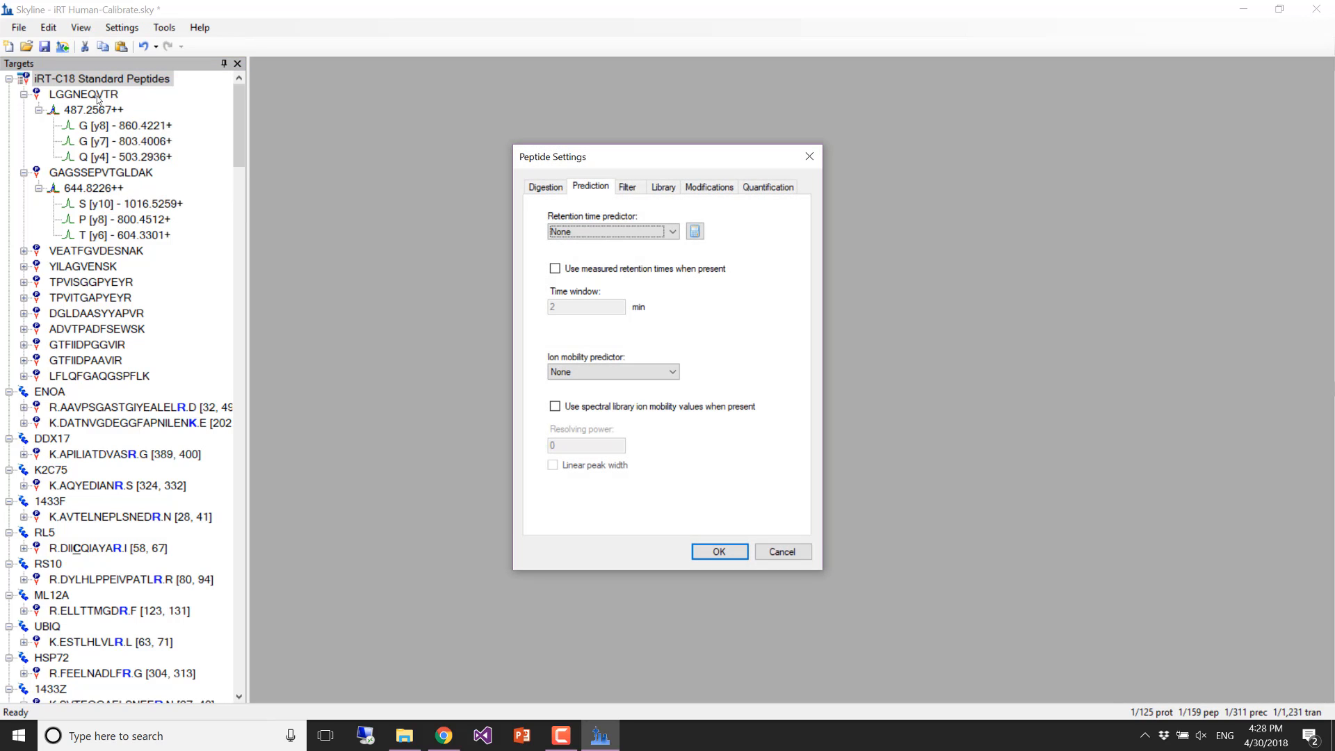
left_click(595, 235)
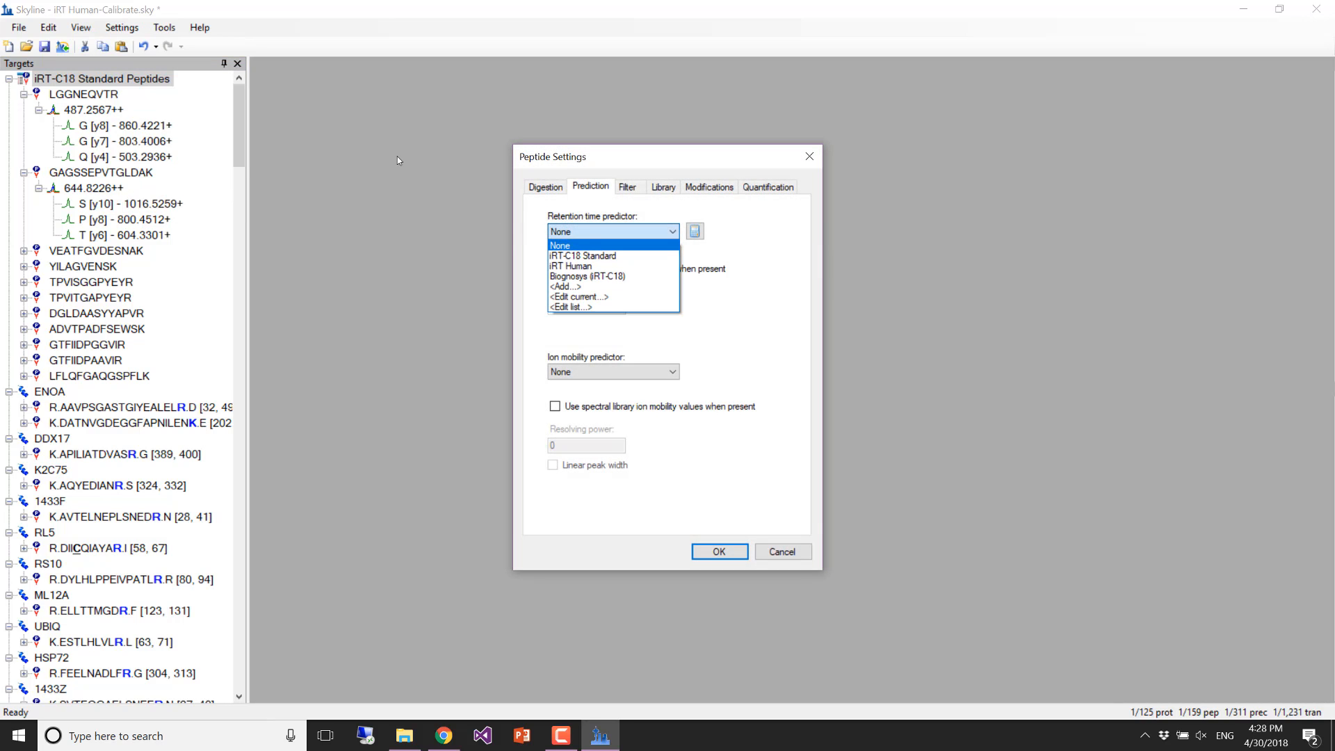
left_click(592, 280)
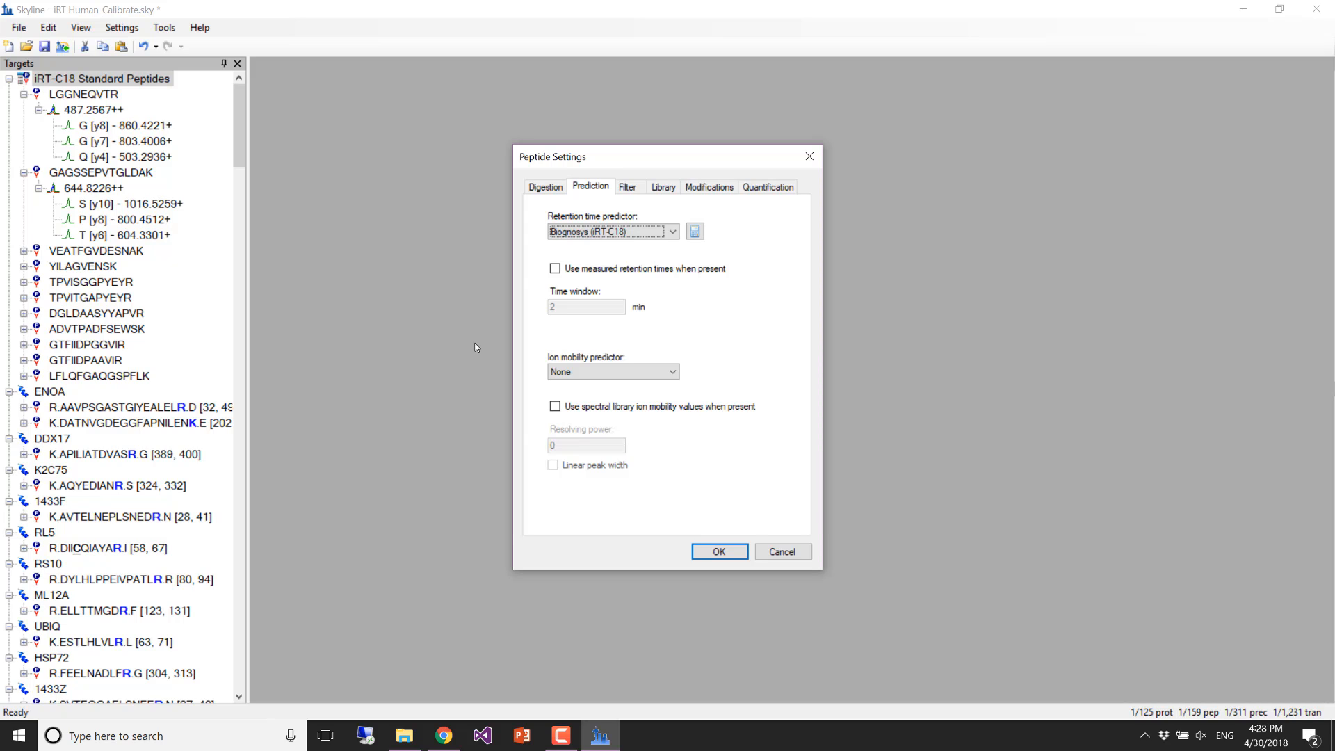
left_click(721, 553)
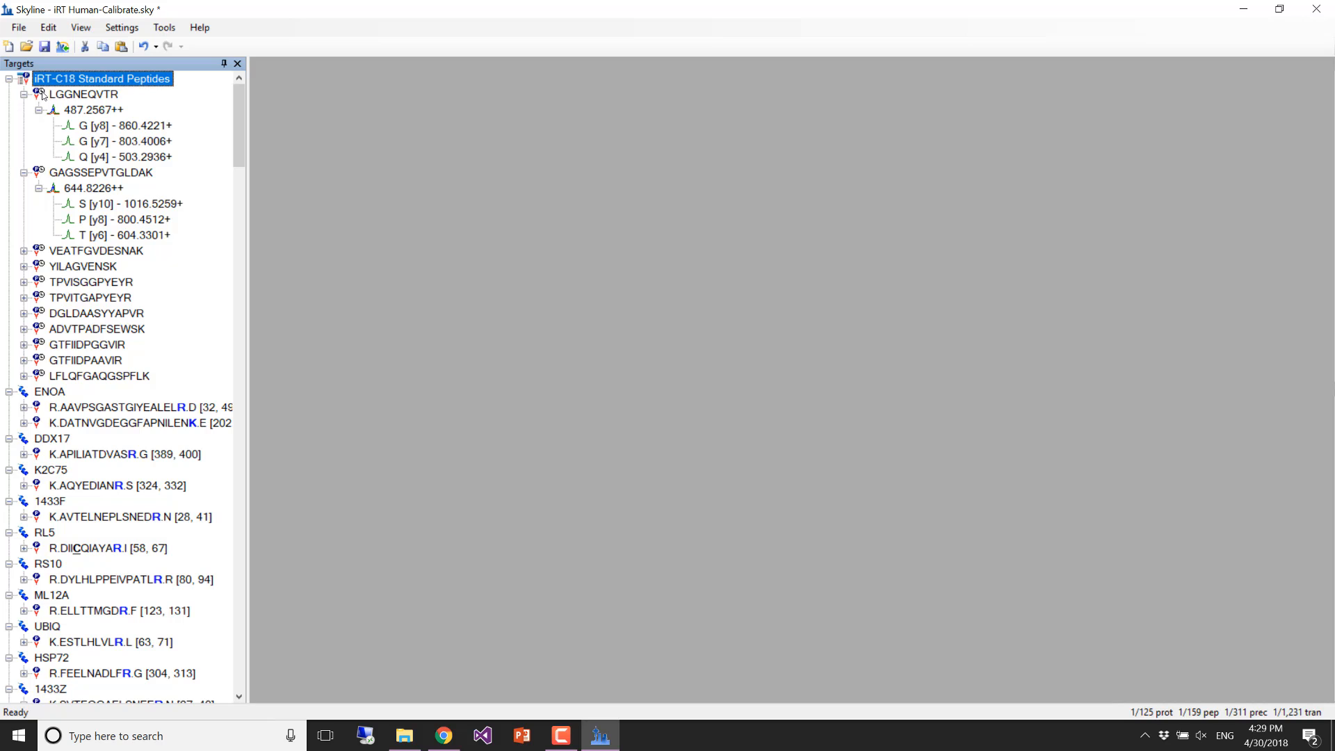
left_click(23, 95)
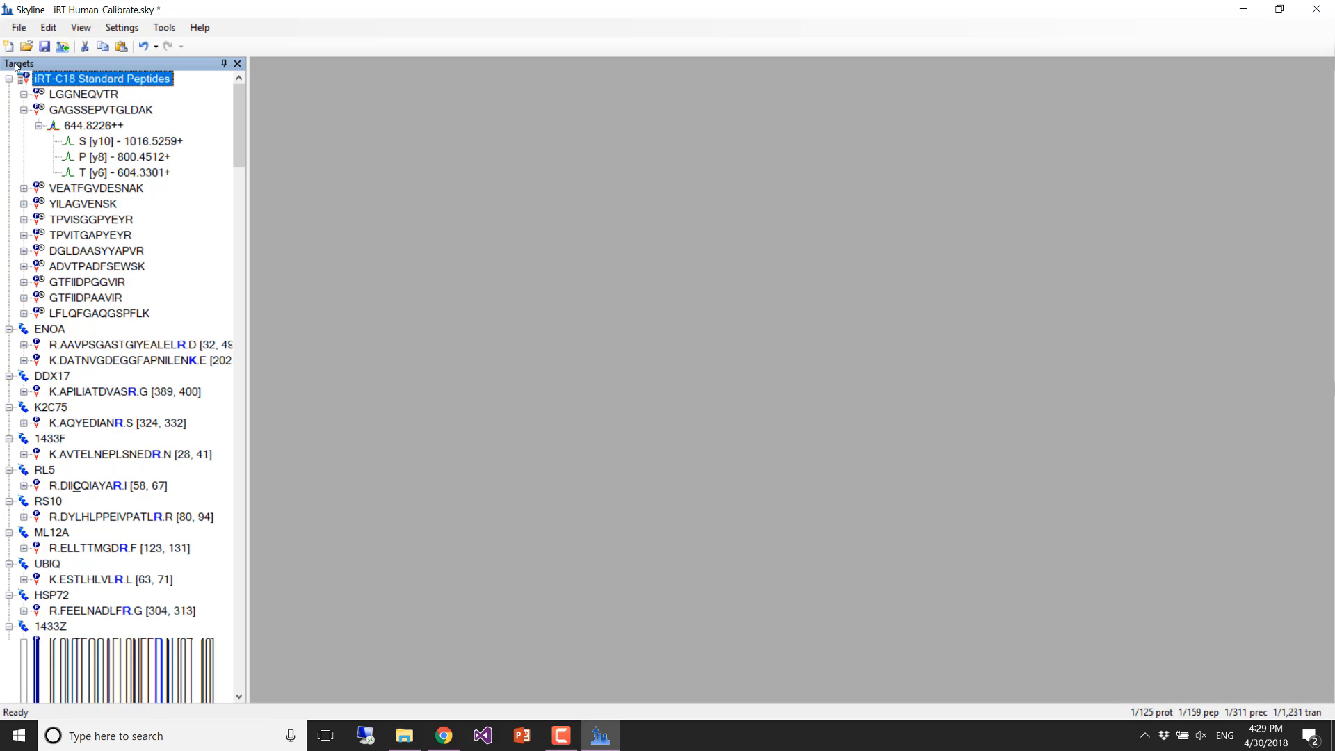
left_click(24, 110)
- Switch to the iRT-2_5.pdf tutorial in Chrome, review the section on pasting the iRT definition values, and return to Skyline
mouse_move(59, 366)
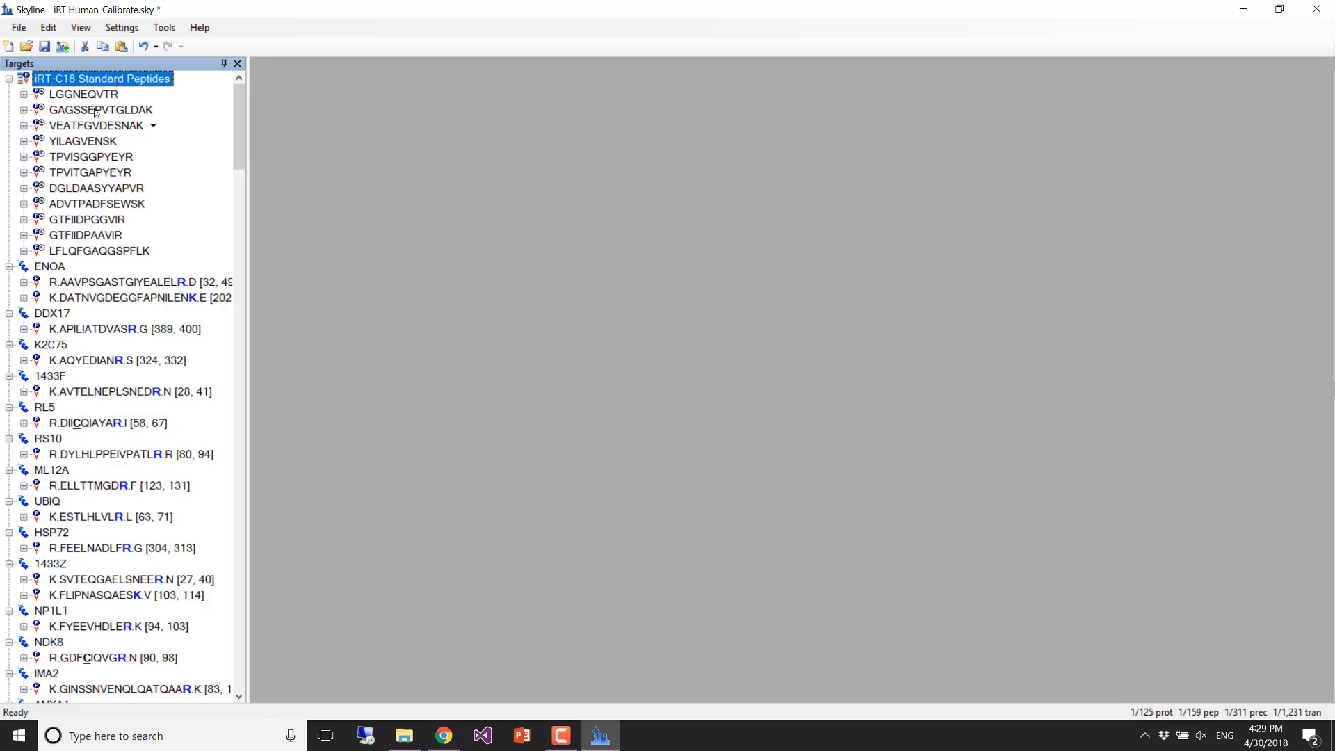
mouse_move(67, 101)
key("alt+Tab")
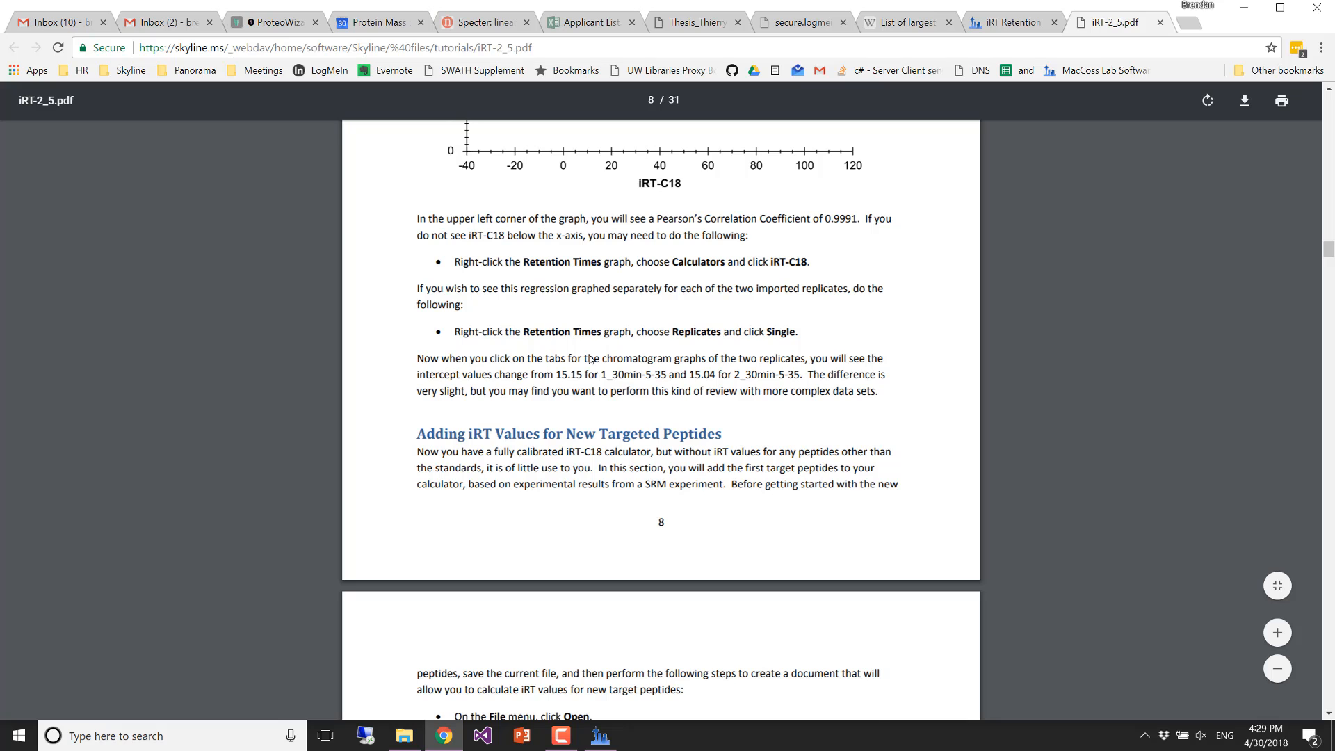
scroll(589, 358, "up", 11)
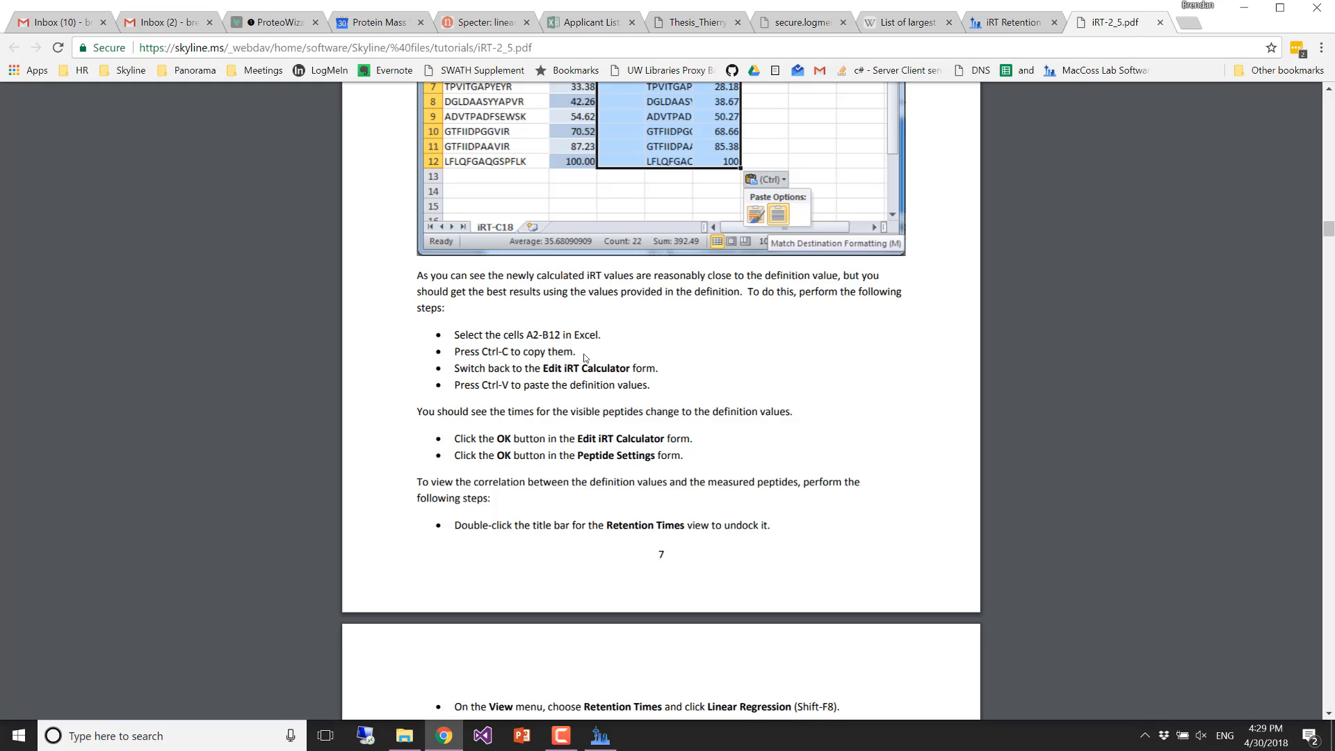
key("alt+Tab")
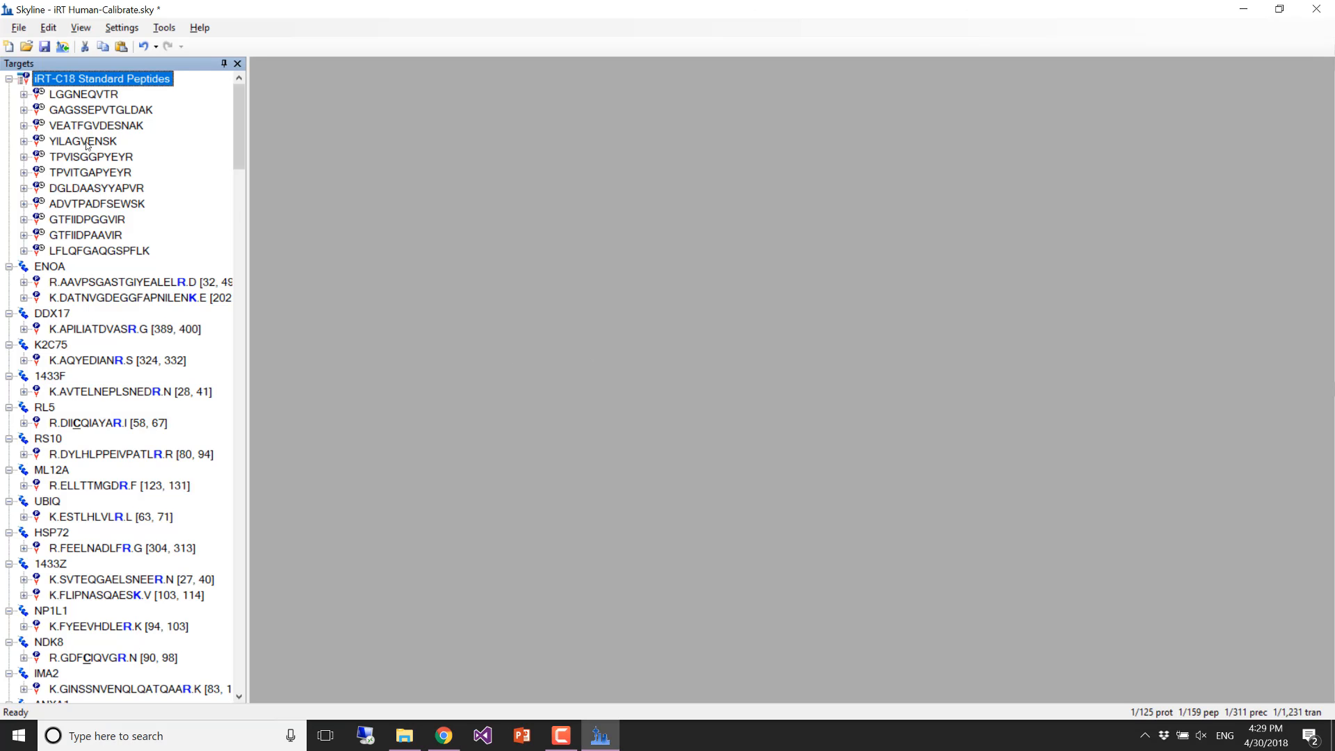
- Look over the iRT-C18 standard peptides and the human target peptides in the Targets tree
mouse_move(61, 223)
mouse_move(53, 653)
mouse_move(88, 139)
mouse_move(57, 184)
scroll(239, 118, "down", 3)
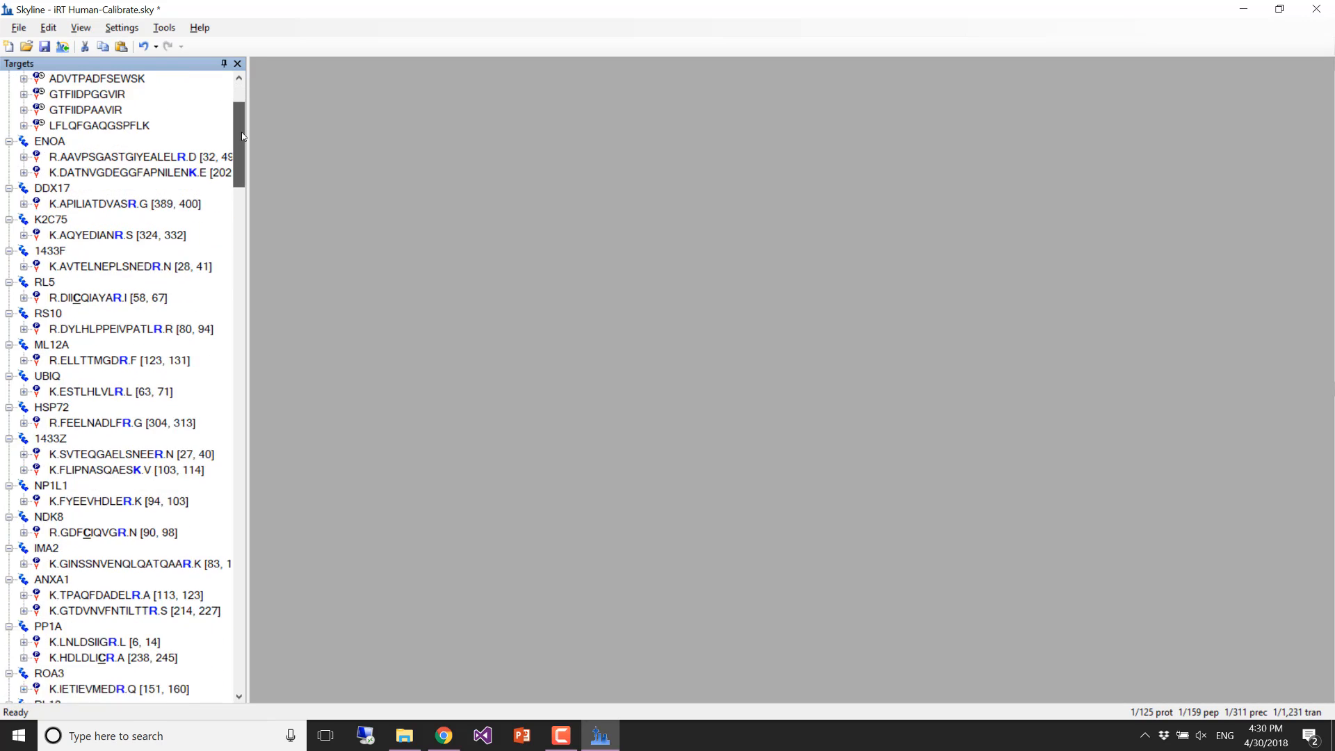
scroll(236, 116, "up", 3)
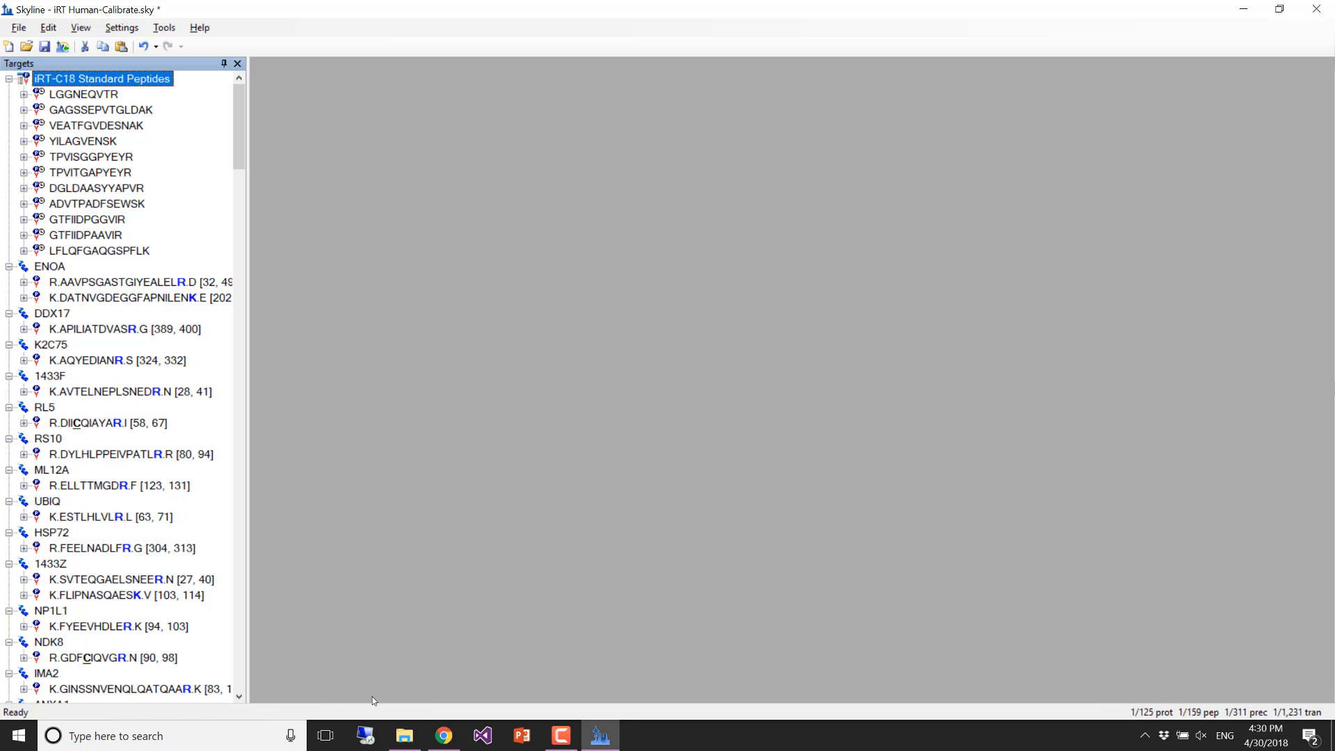
- Read the iRT-2_5.pdf instructions in Chrome on importing the standards and removing heavy precursors, and return to Skyline
left_click(444, 737)
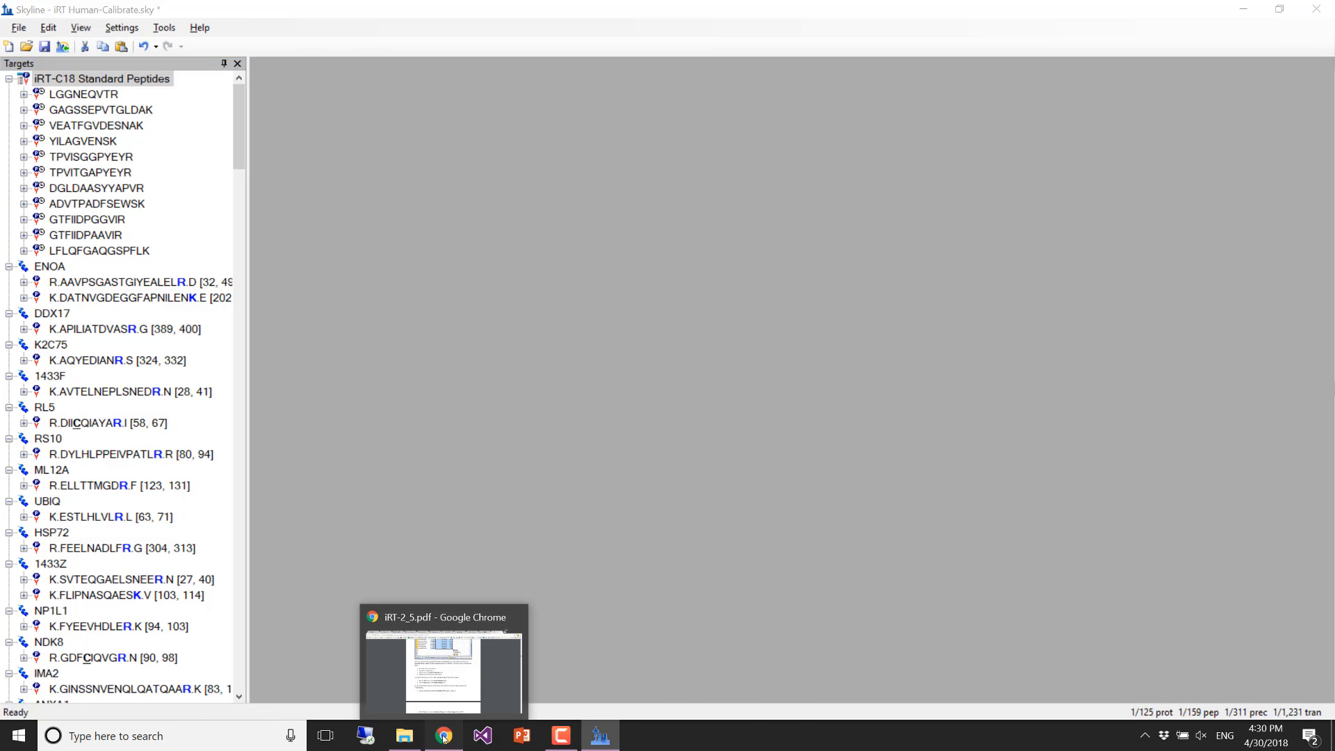
scroll(577, 320, "down", 1)
scroll(573, 317, "down", 15)
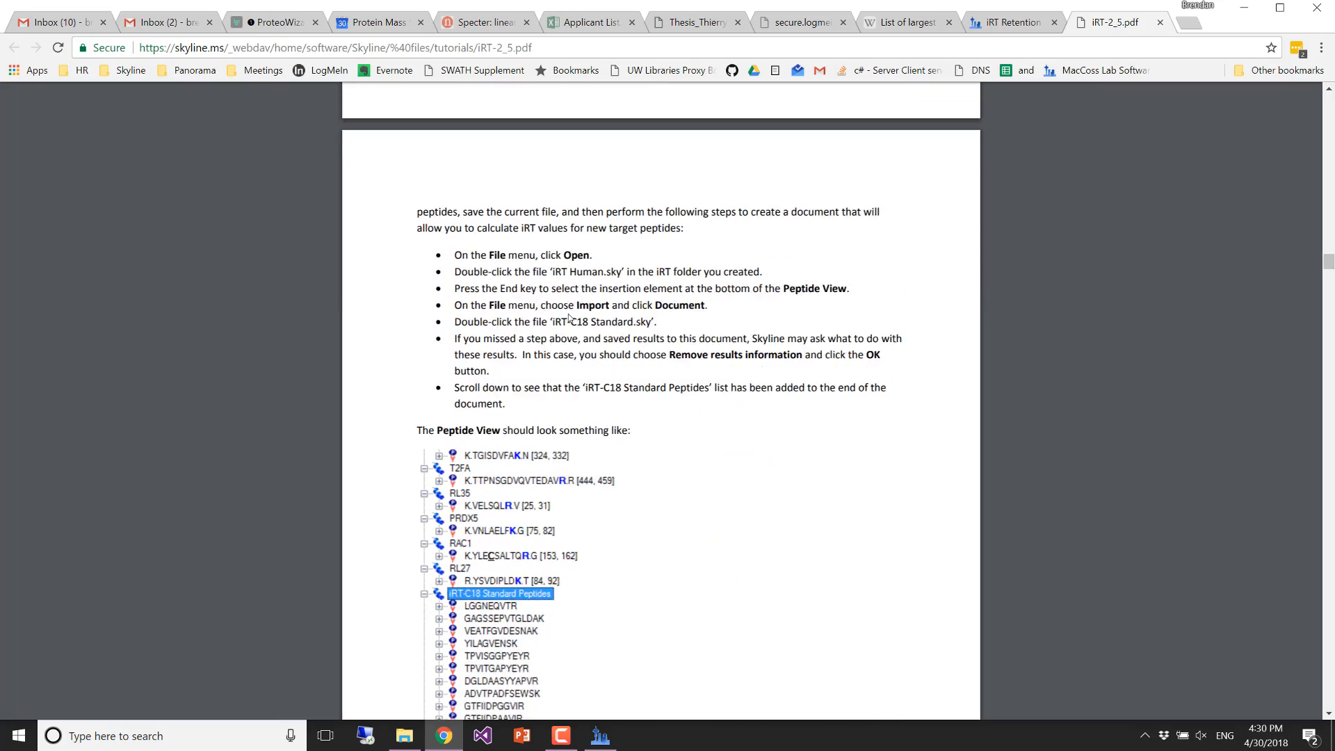
scroll(569, 315, "down", 10)
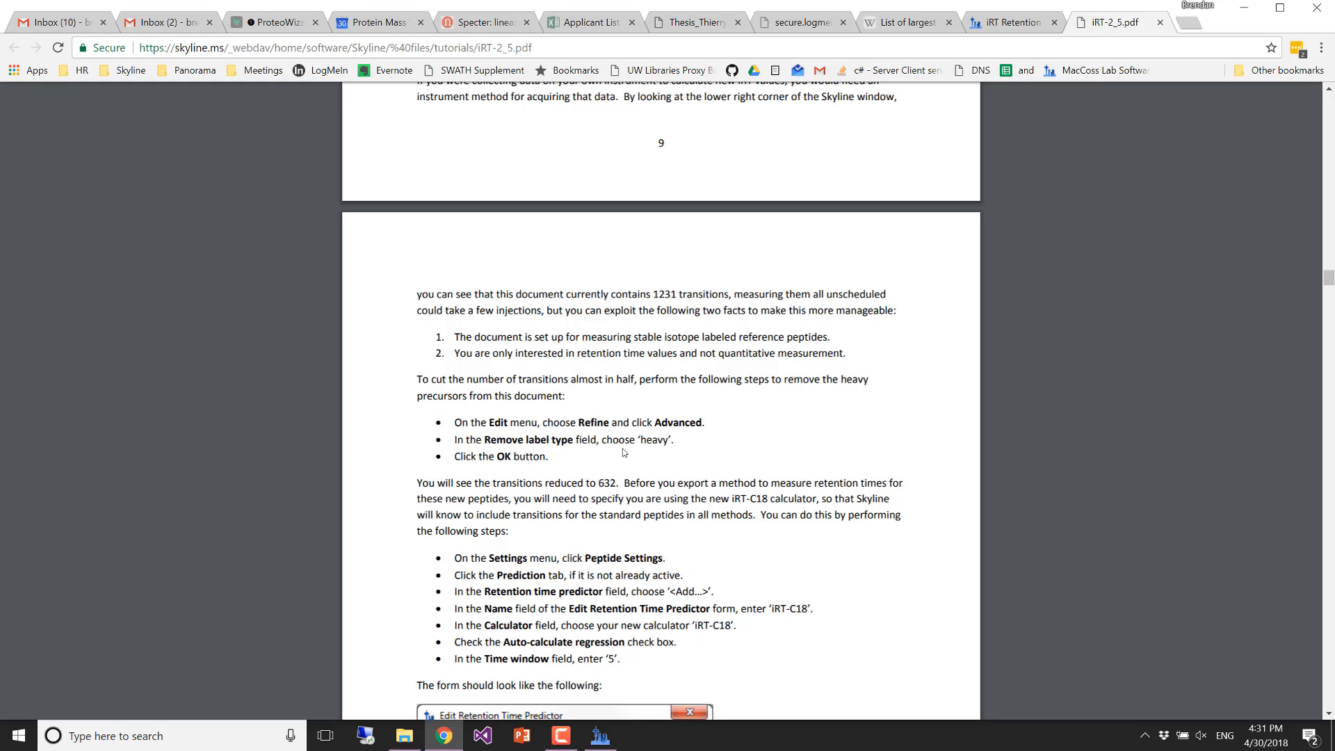
key("alt+Tab")
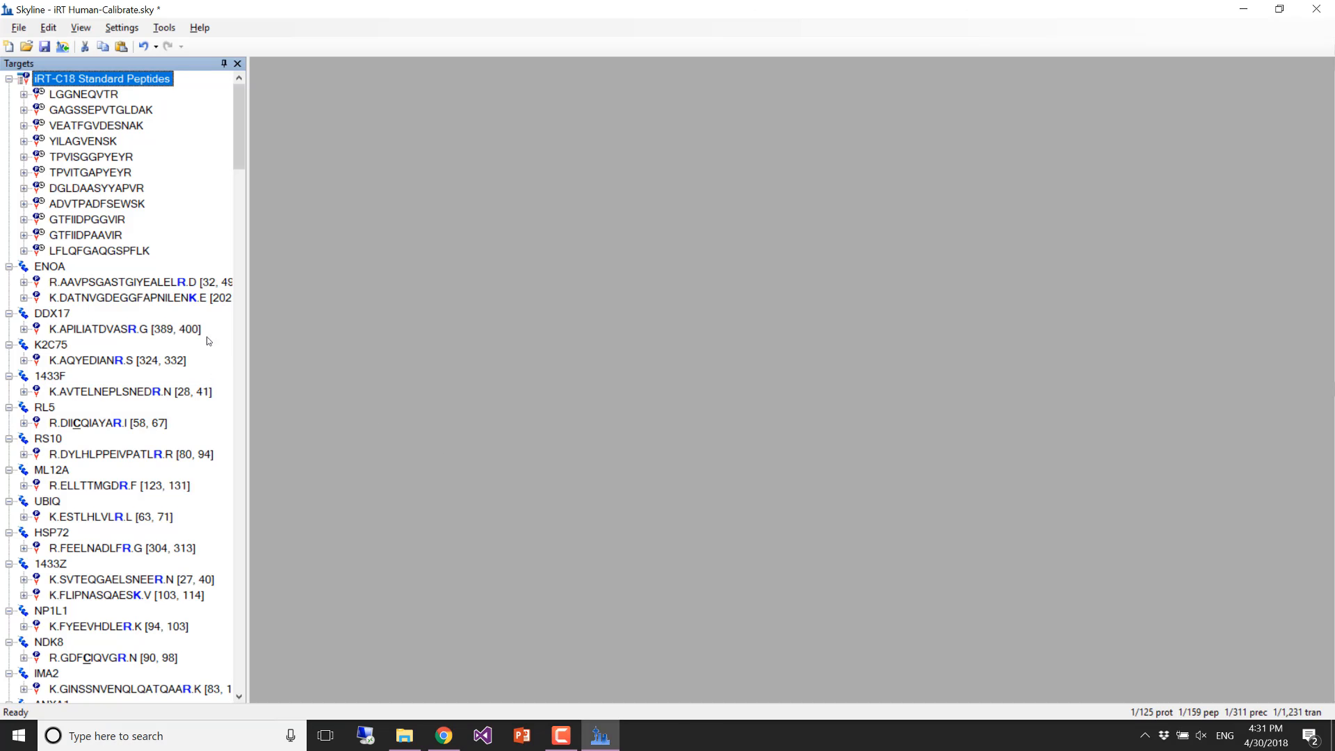
- Compare the light and heavy precursor transitions of the first ENOA peptide, and collapse the peptide again
left_click(23, 281)
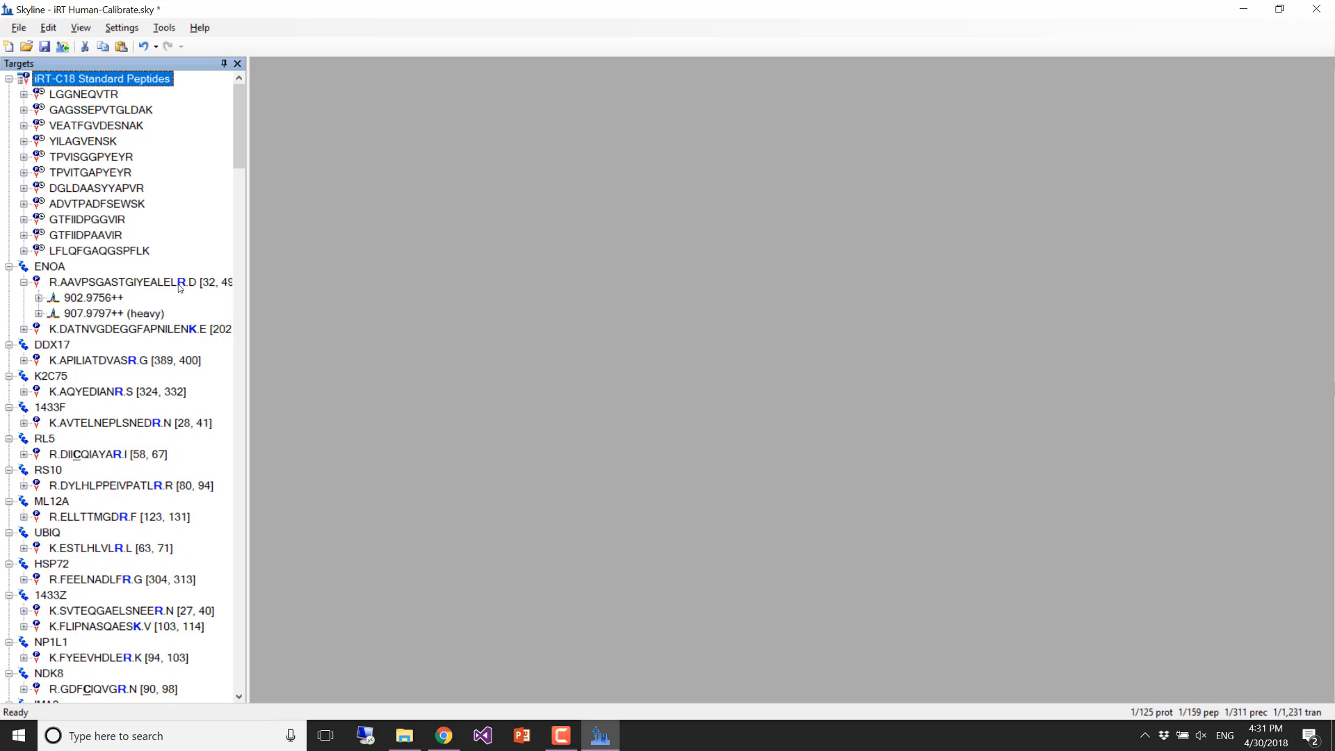
mouse_move(175, 291)
left_click(39, 297)
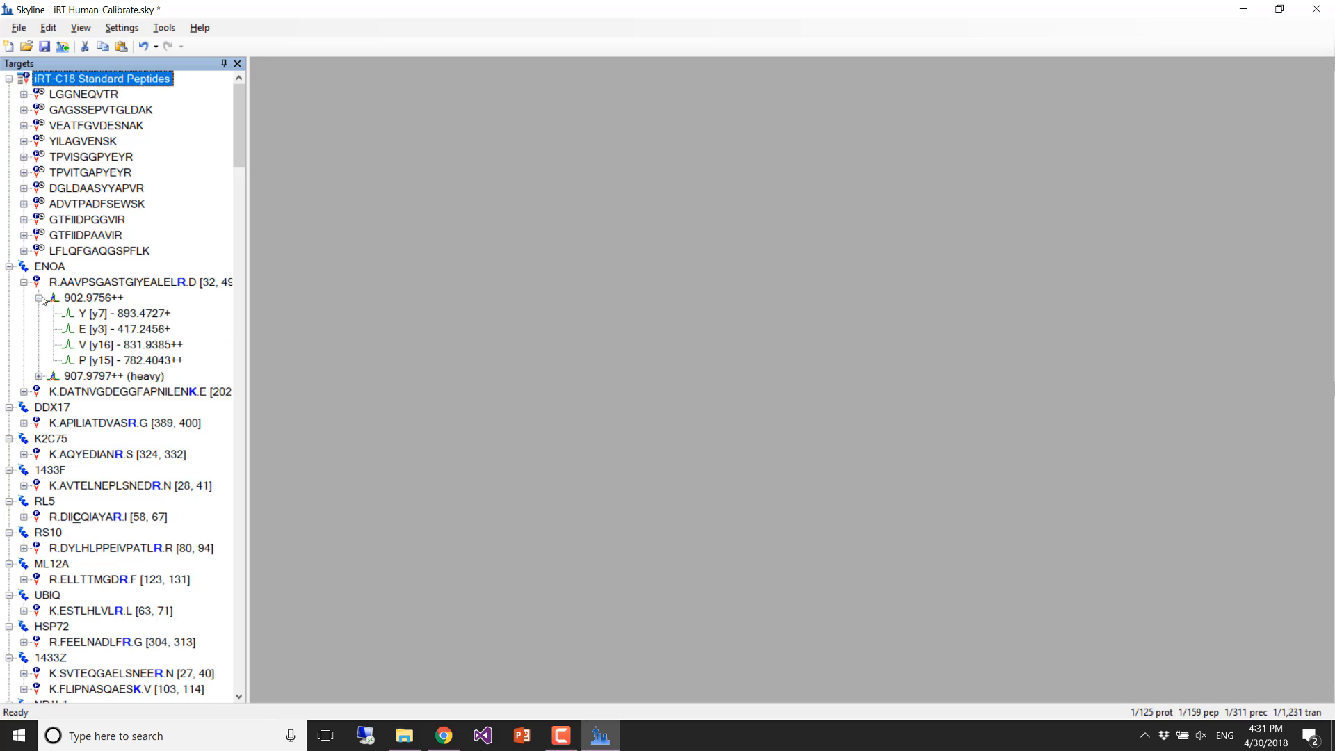
left_click(40, 376)
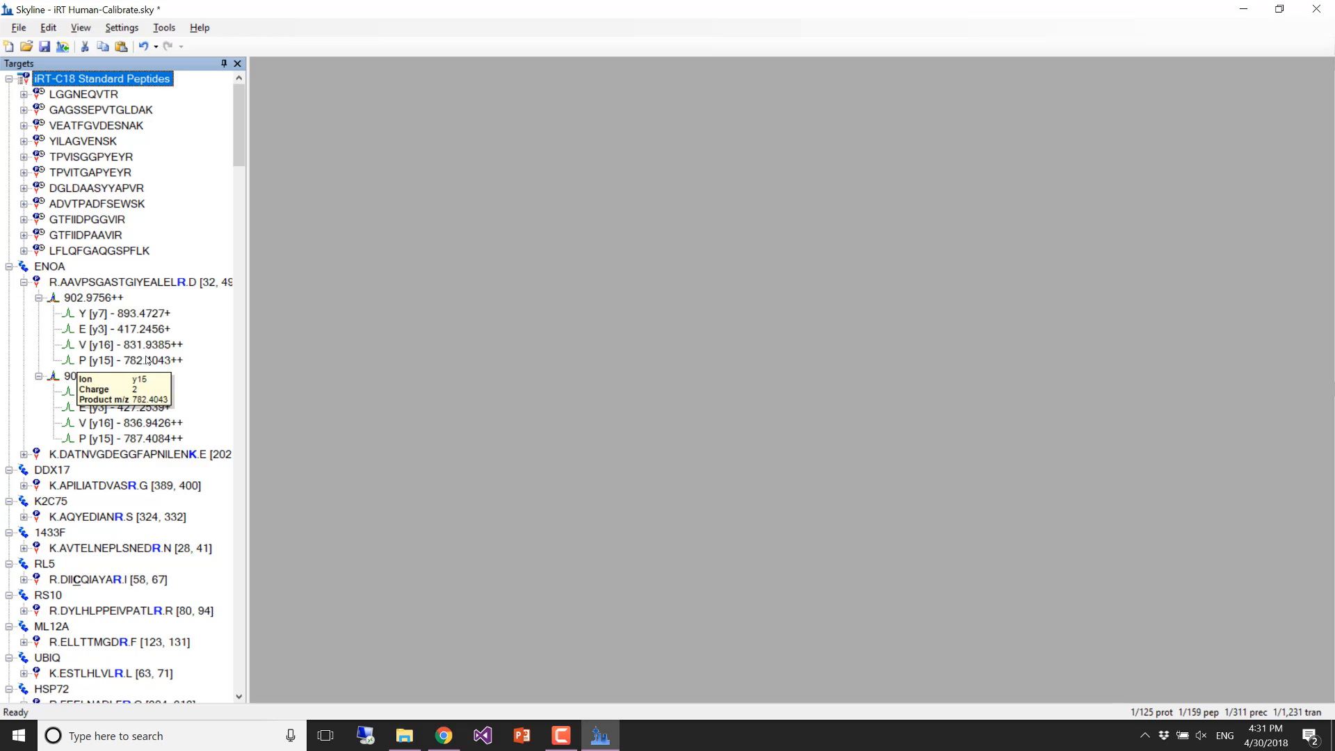
left_click(39, 298)
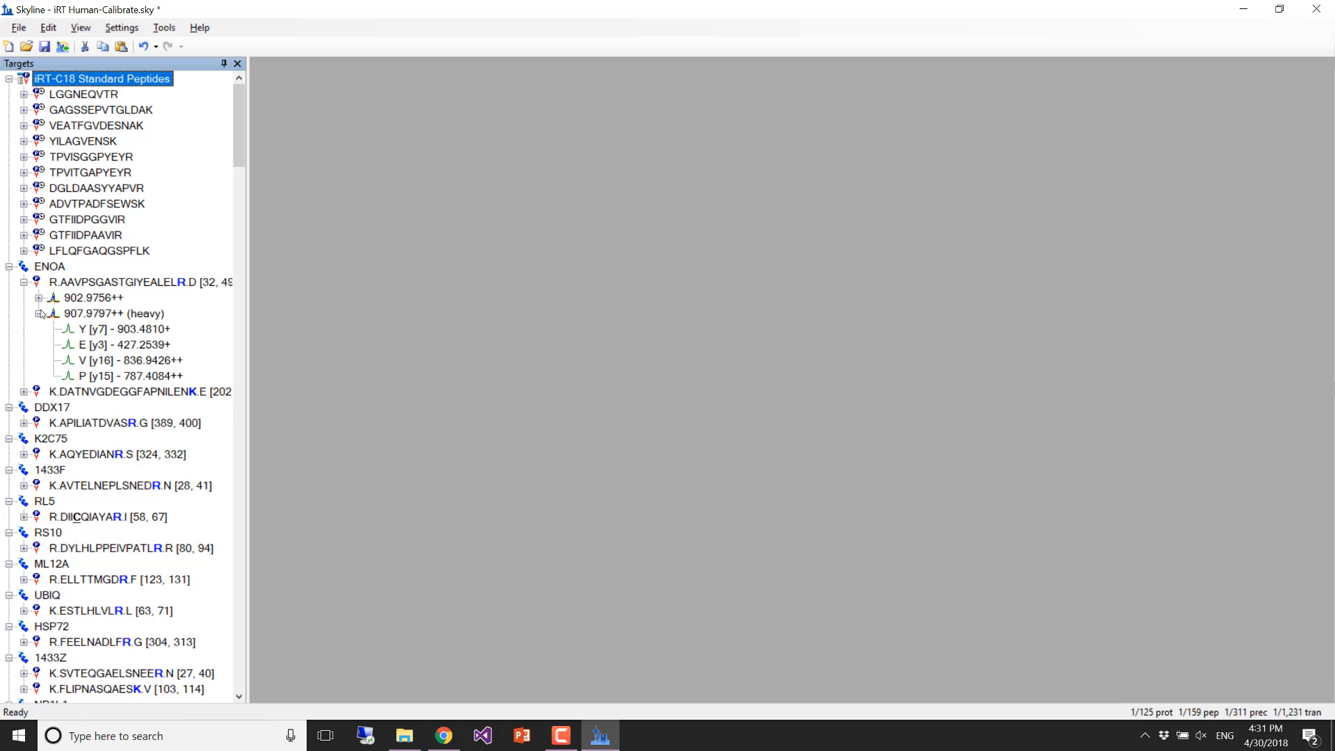
left_click(40, 313)
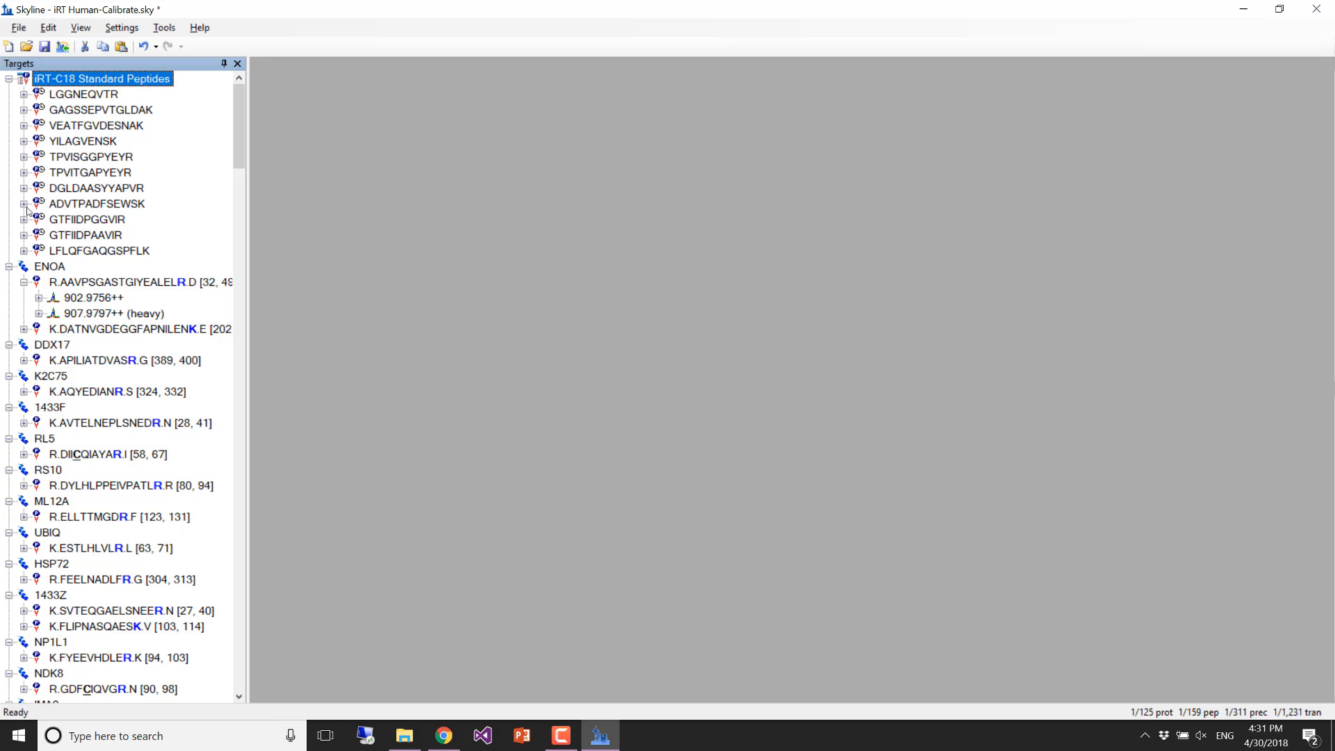
left_click(48, 27)
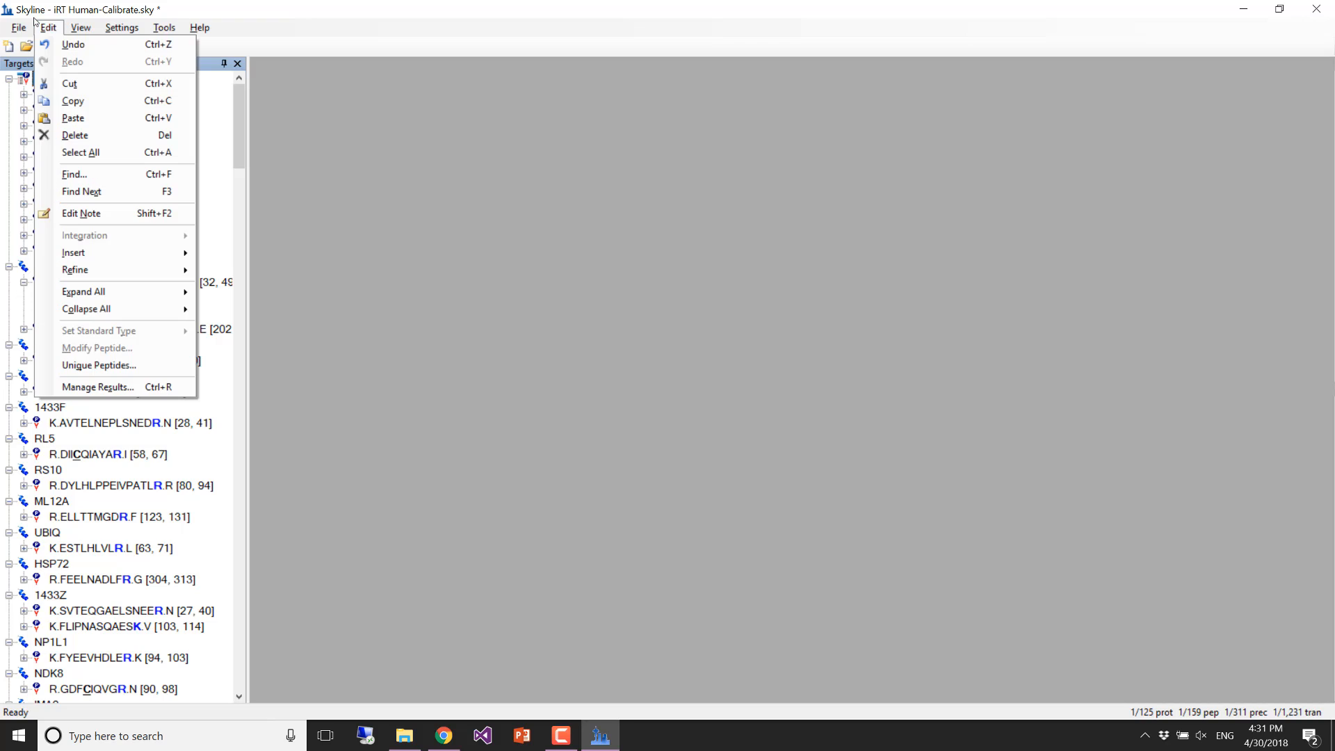
left_click(35, 21)
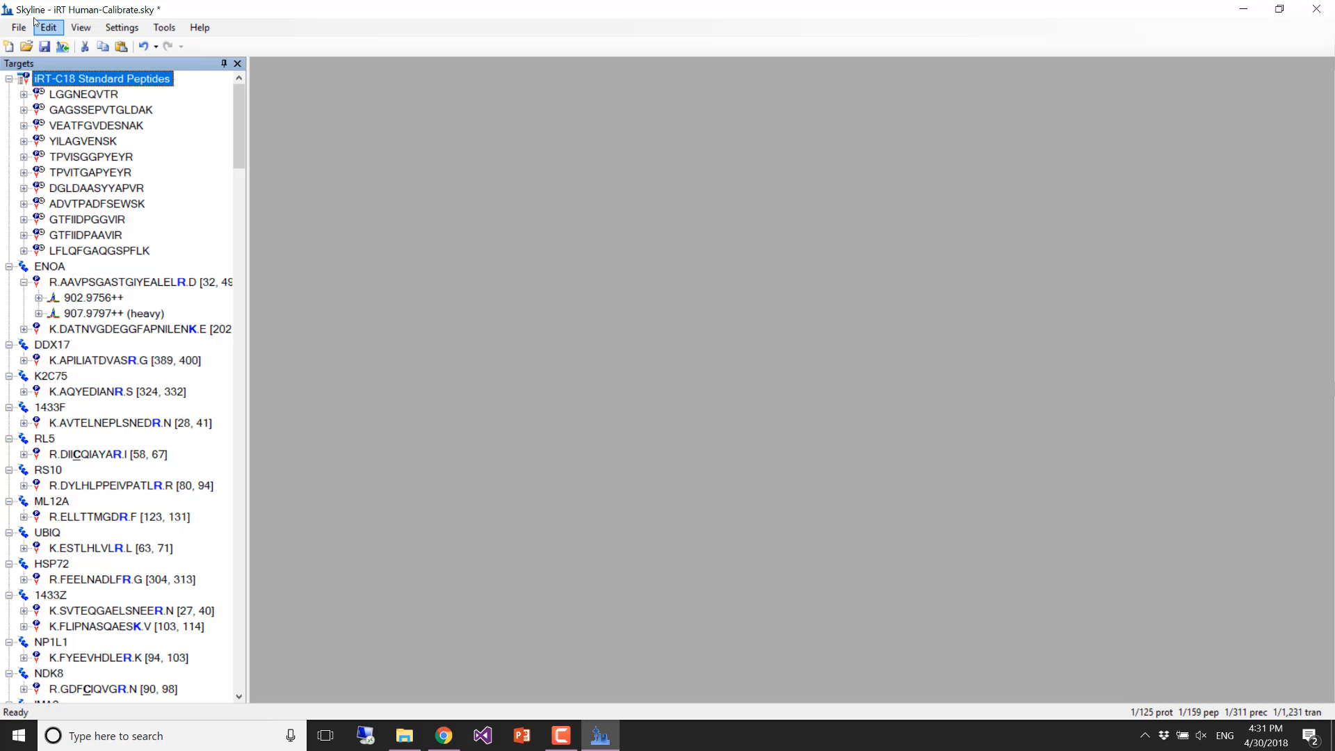
left_click(24, 283)
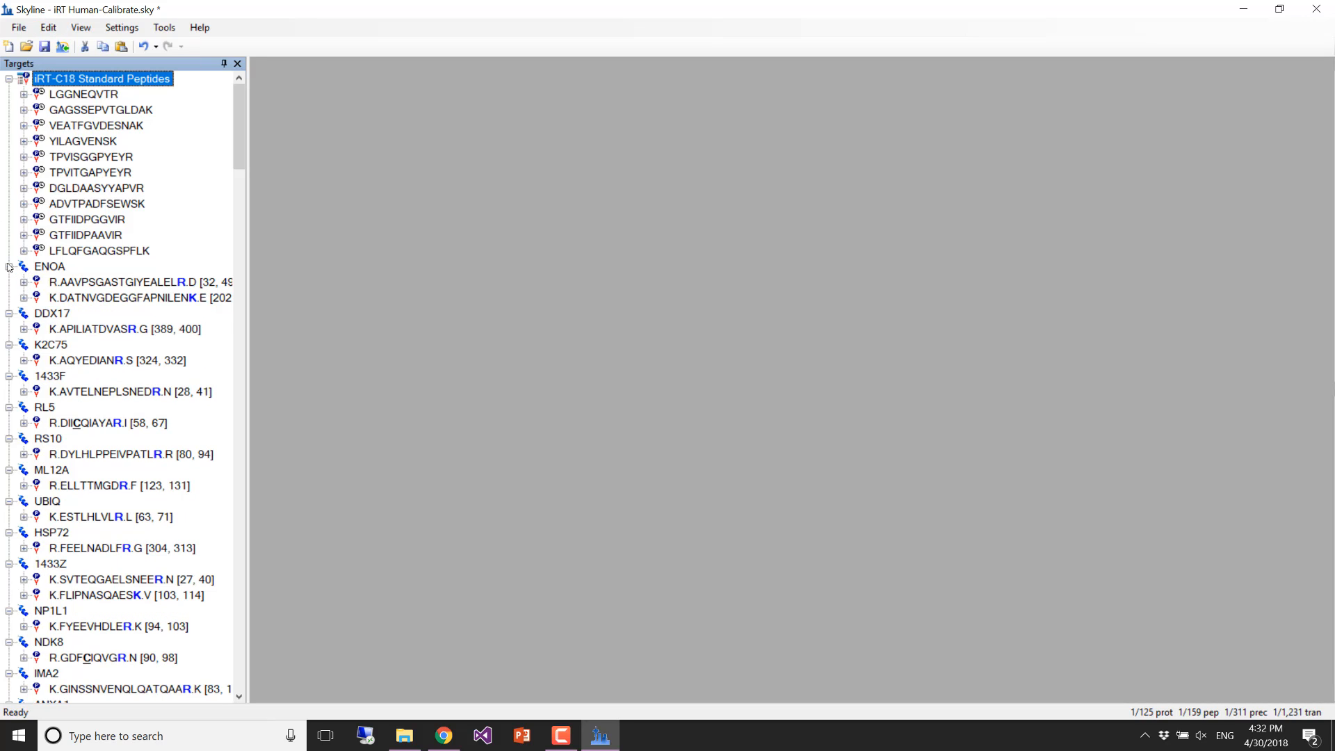
- Start saving the document as a new copy in the iRT folder
left_click(19, 29)
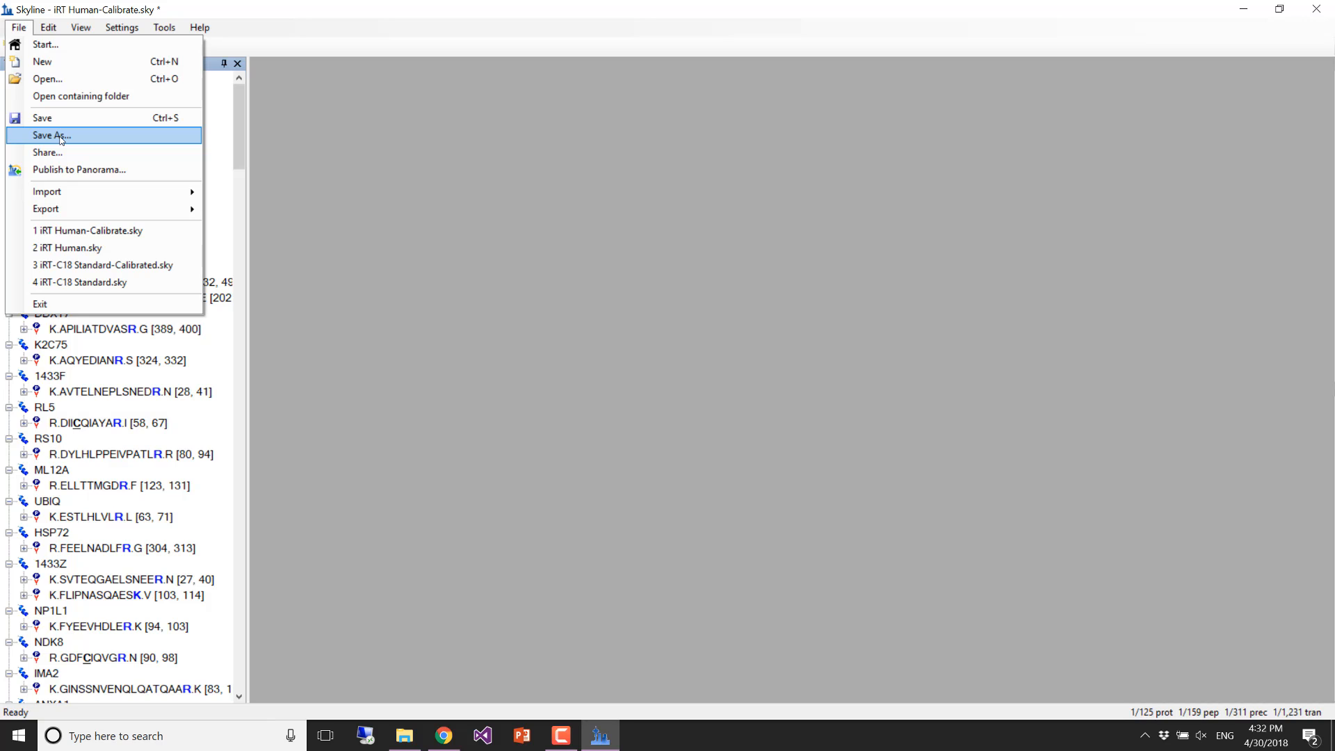
left_click(61, 137)
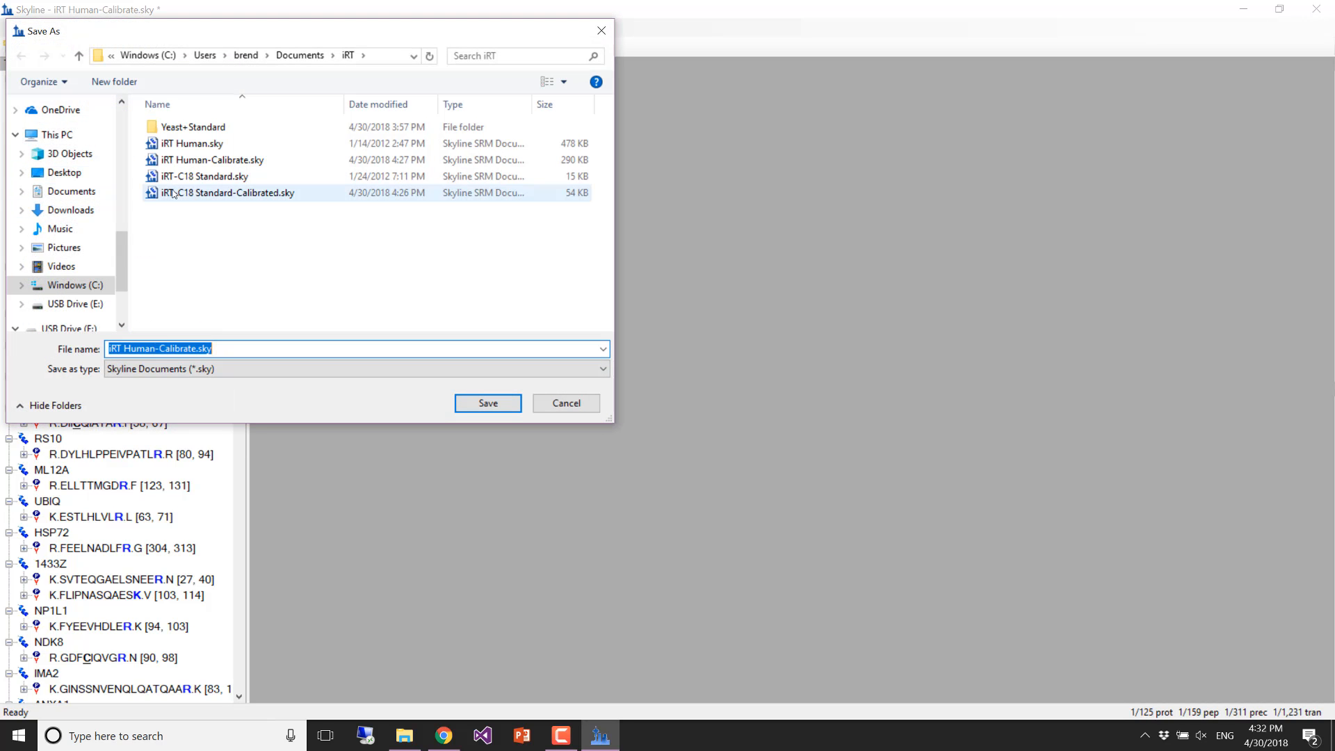
- Save a copy of the document as iRT Human-Calibrate30.sky in the iRT folder
left_click(160, 346)
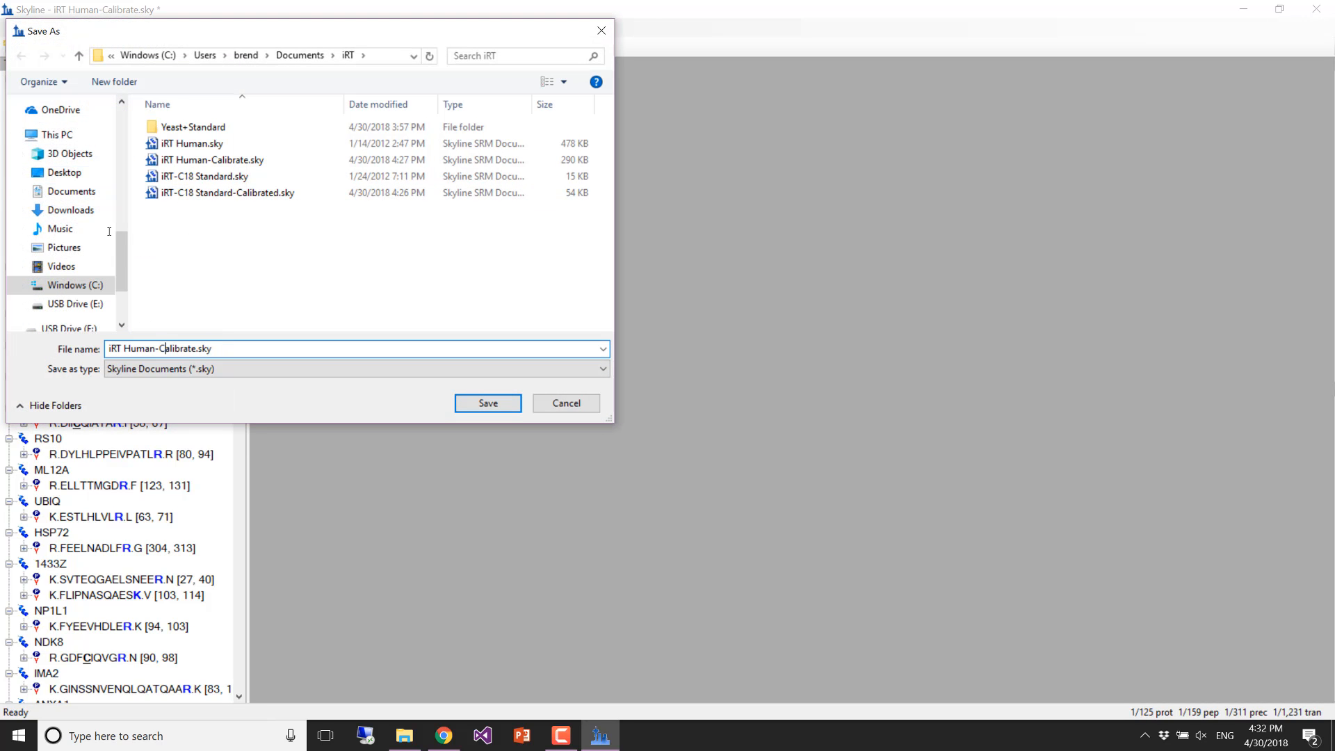
left_click_drag(161, 348, 194, 351)
key("Right")
type("30")
left_click(479, 411)
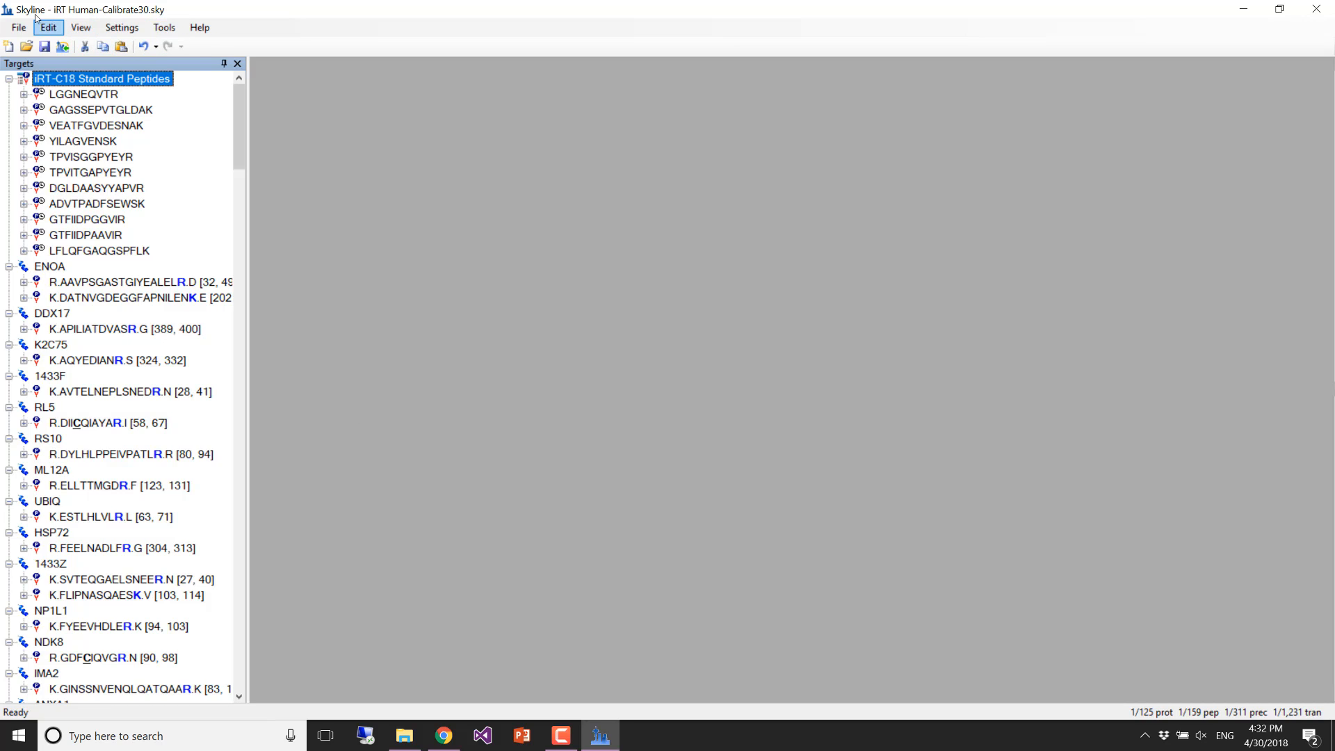
- Refine the document with the advanced options to remove the heavy label type
left_click(48, 27)
mouse_move(106, 270)
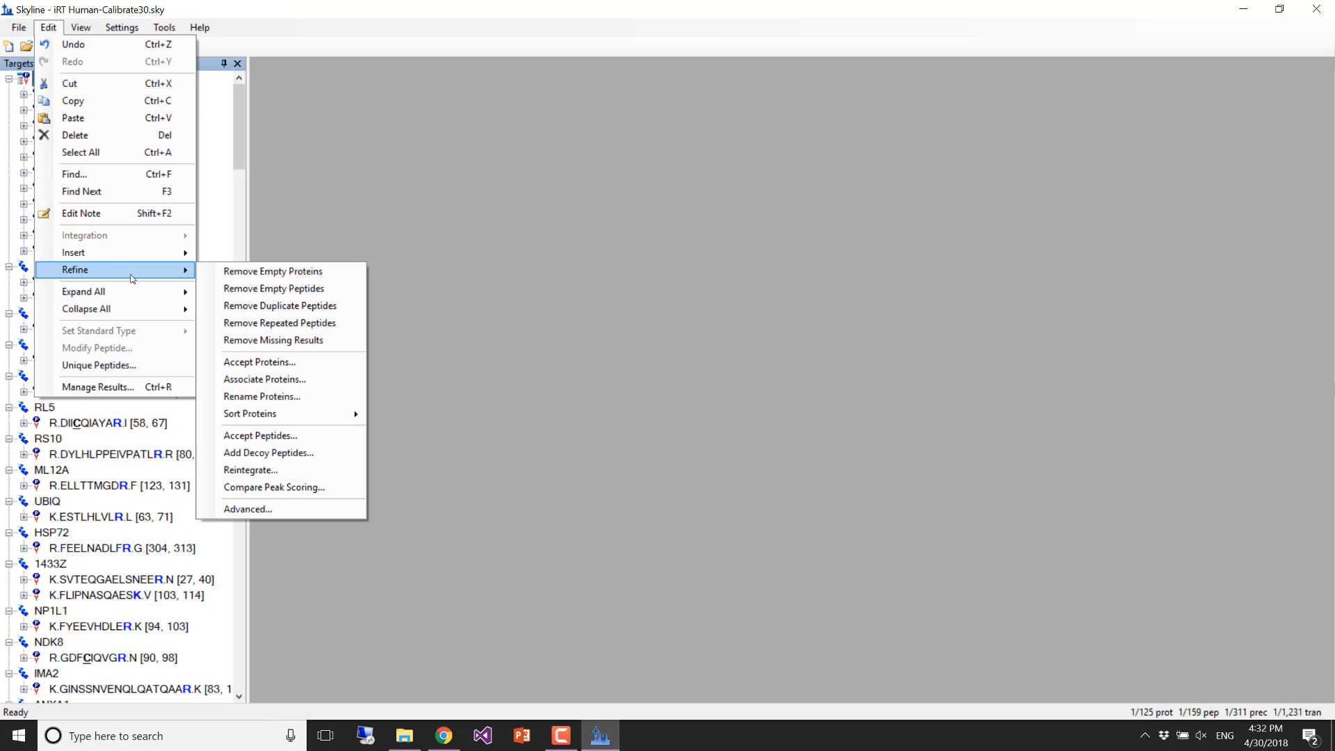
left_click(244, 515)
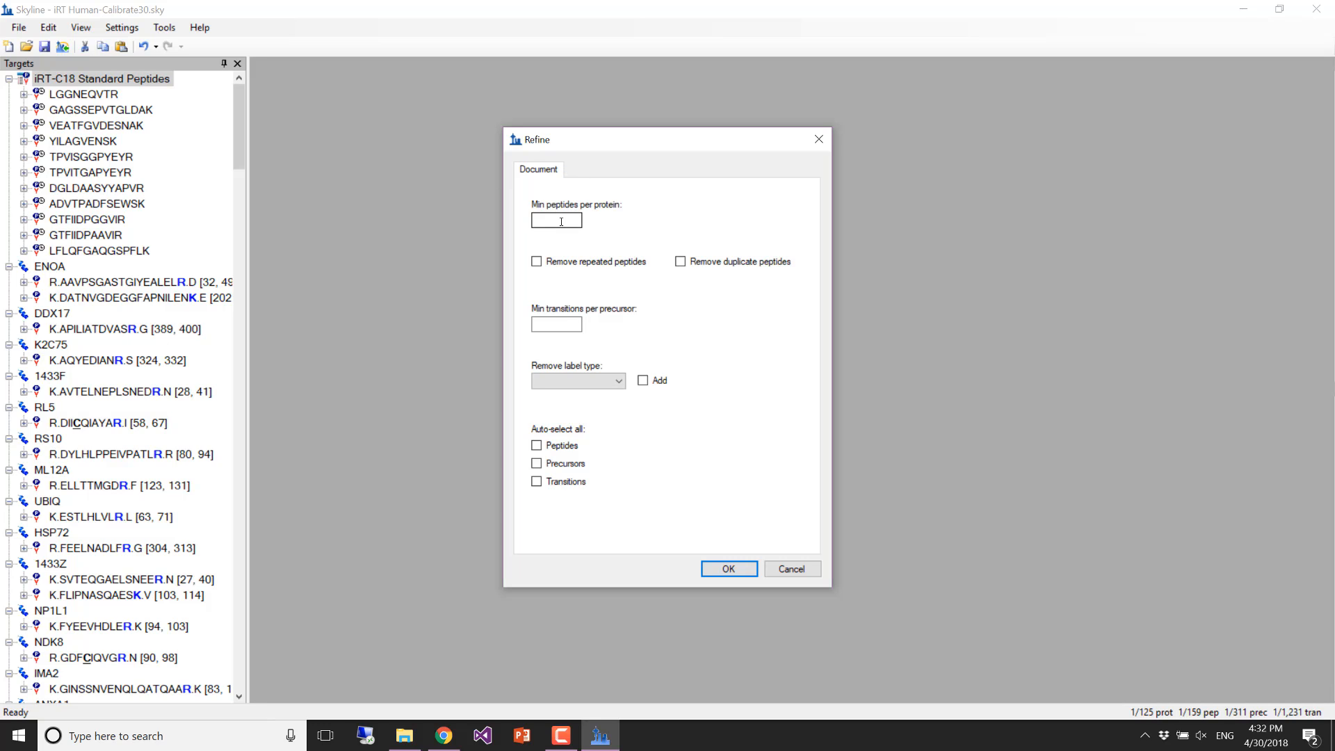
left_click(564, 382)
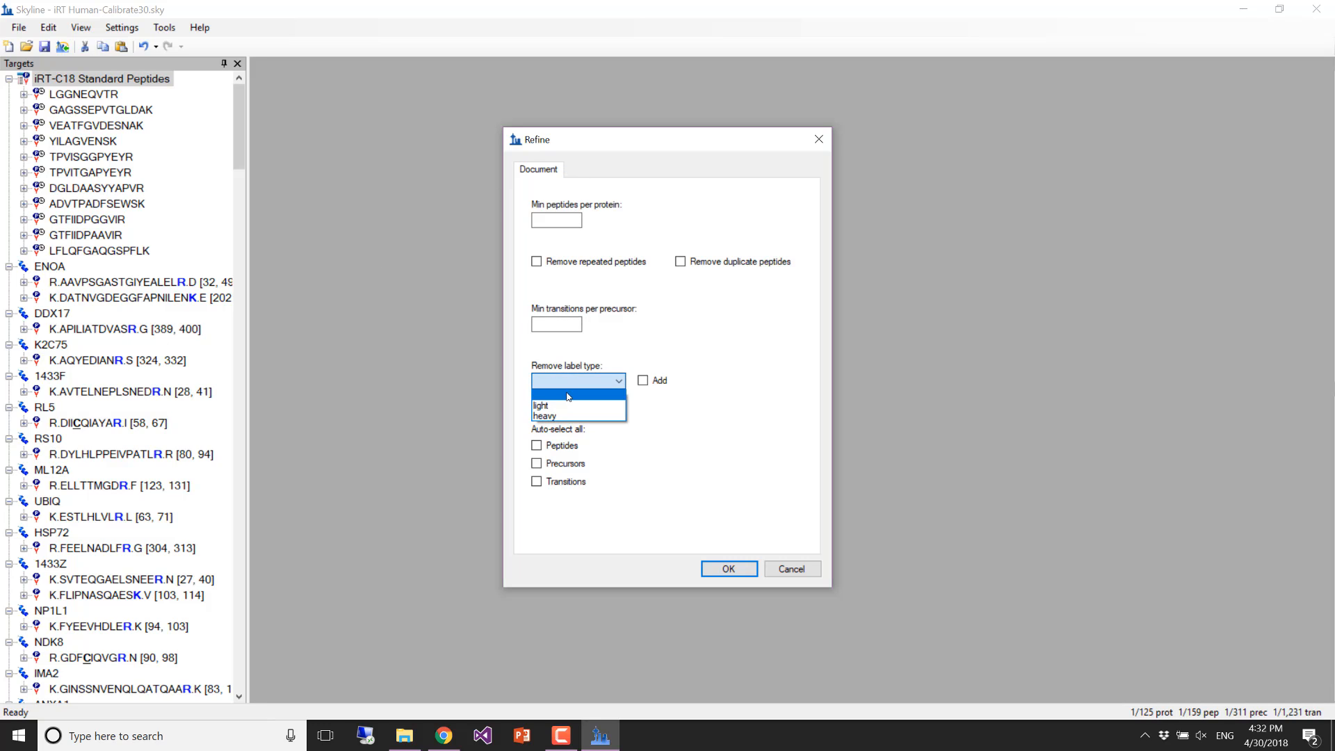
left_click(565, 417)
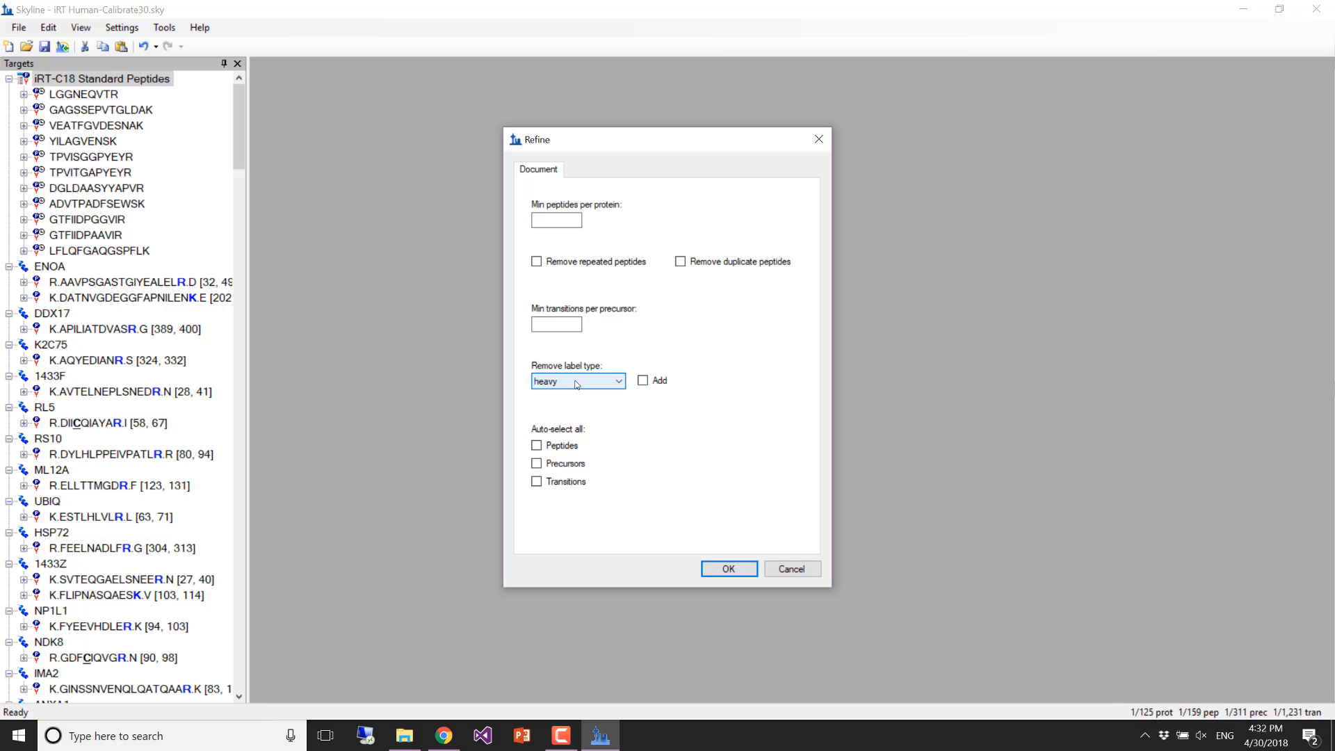
left_click(729, 569)
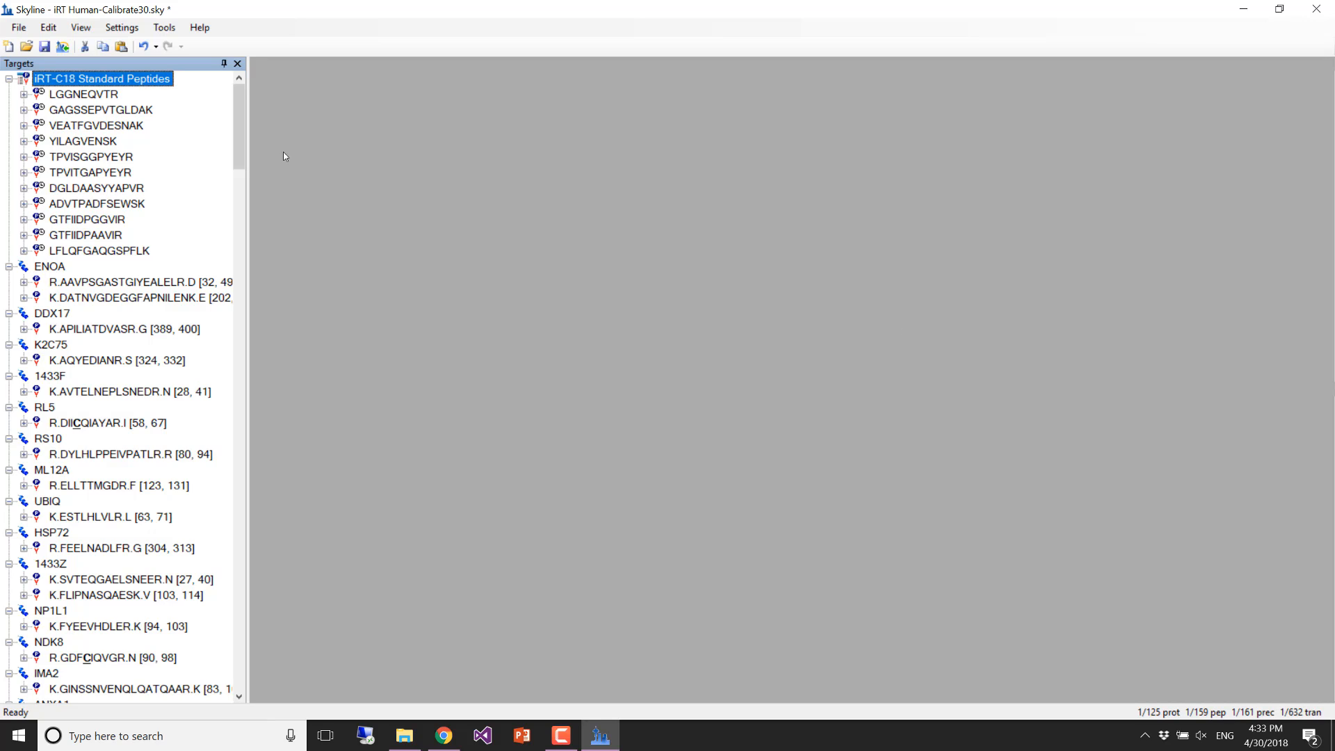
left_click(144, 47)
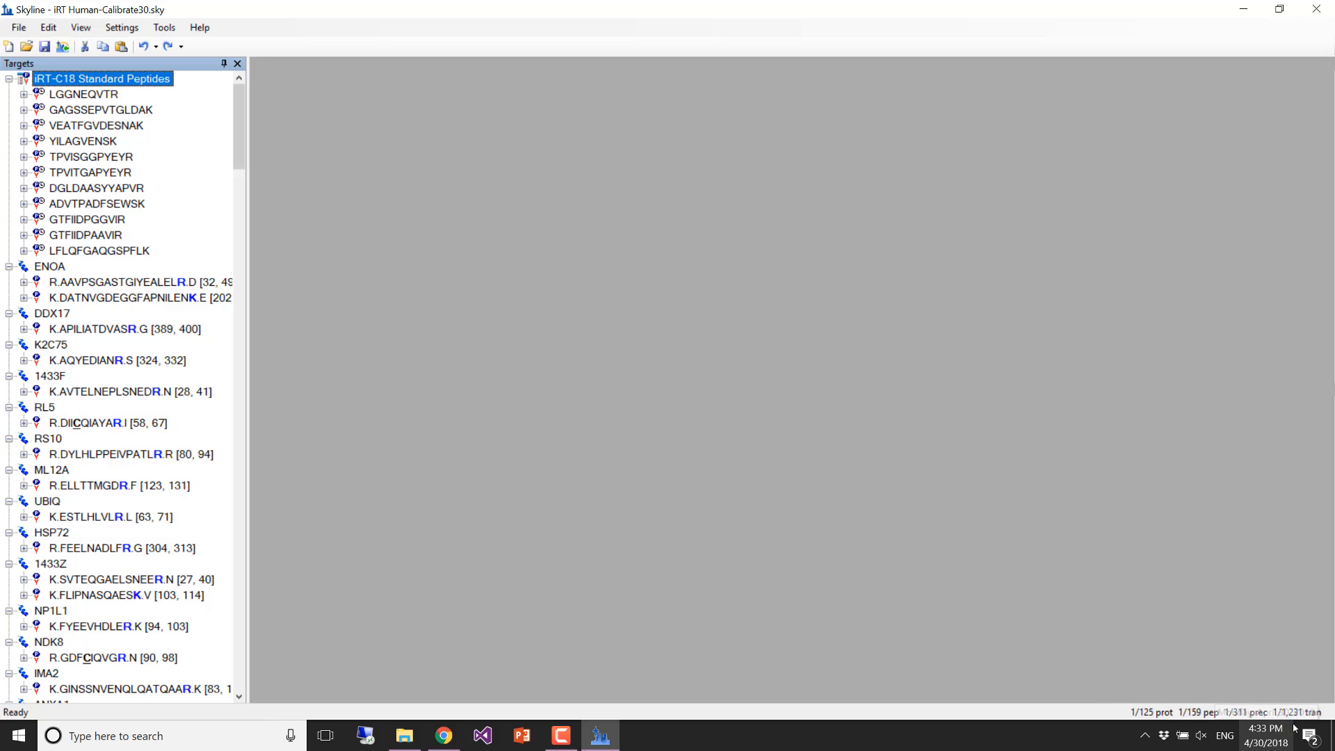
left_click(167, 46)
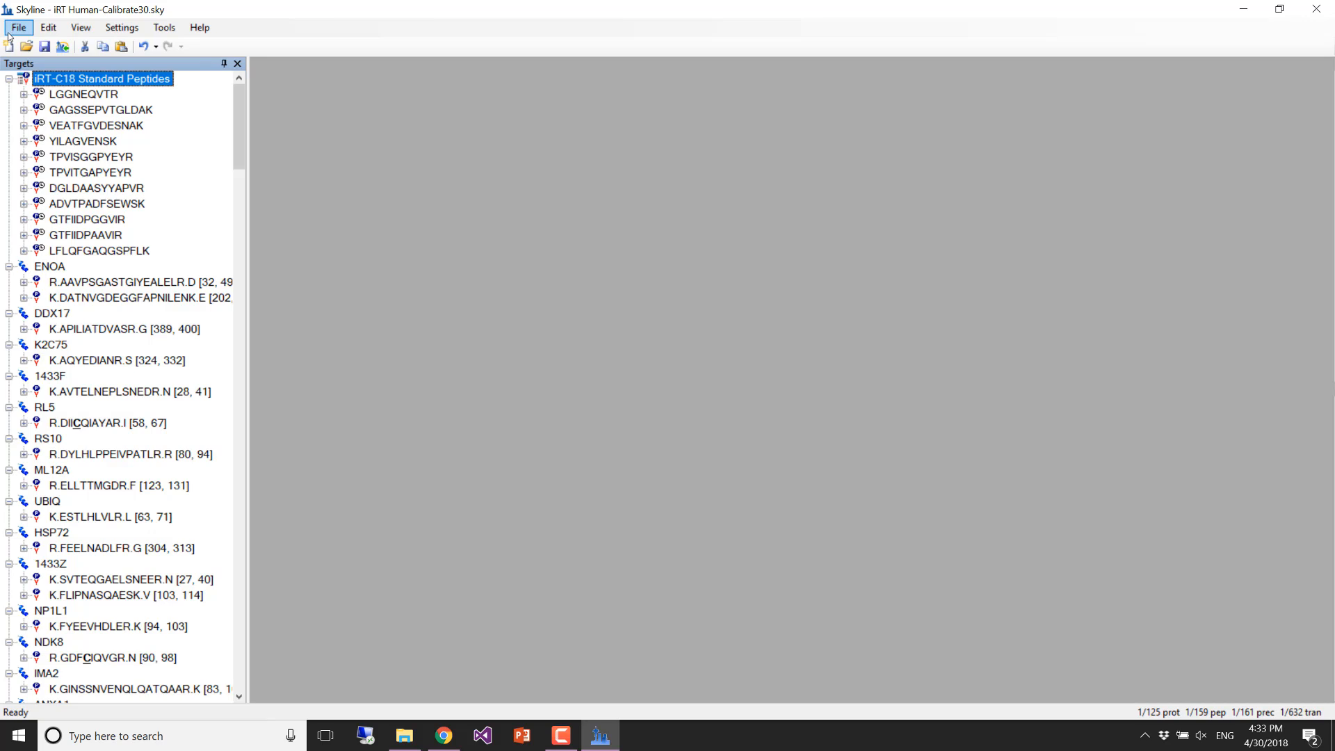
- Start a Thermo transition list export split into multiple methods, with proteins ignored
left_click(17, 28)
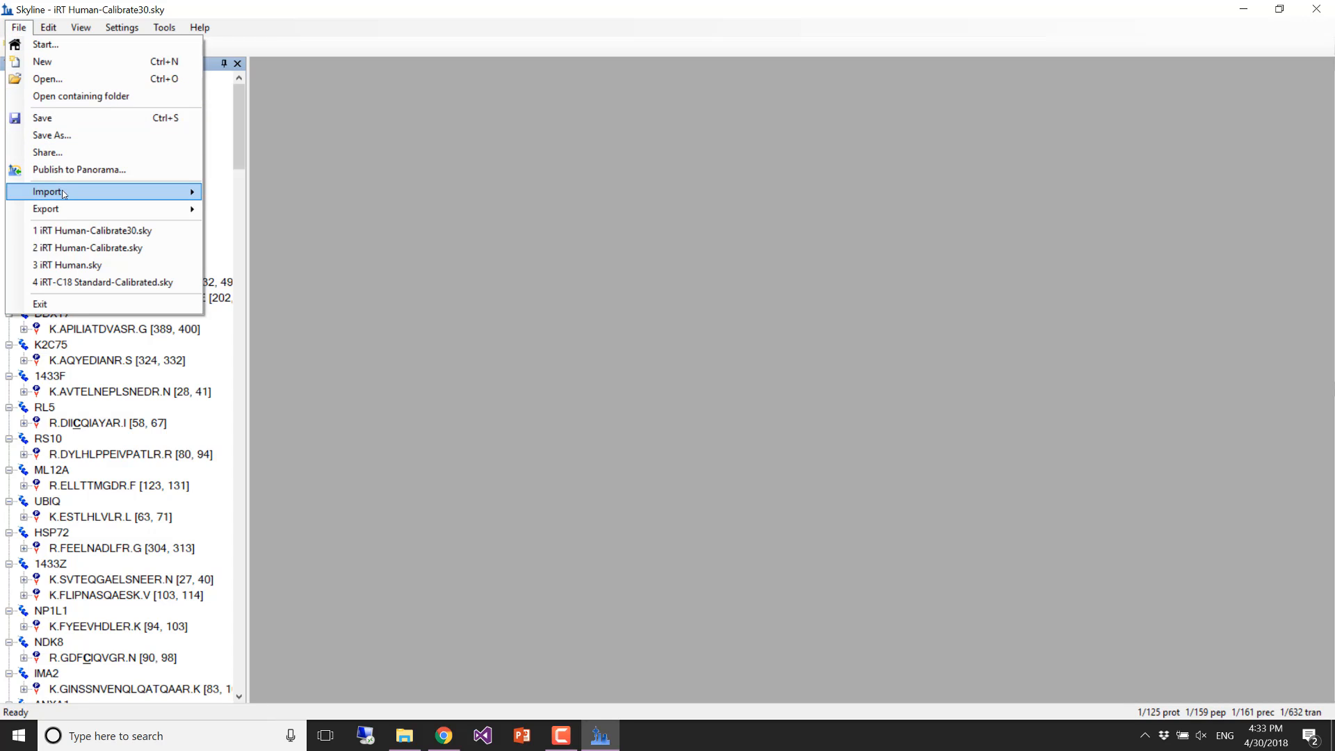
mouse_move(90, 208)
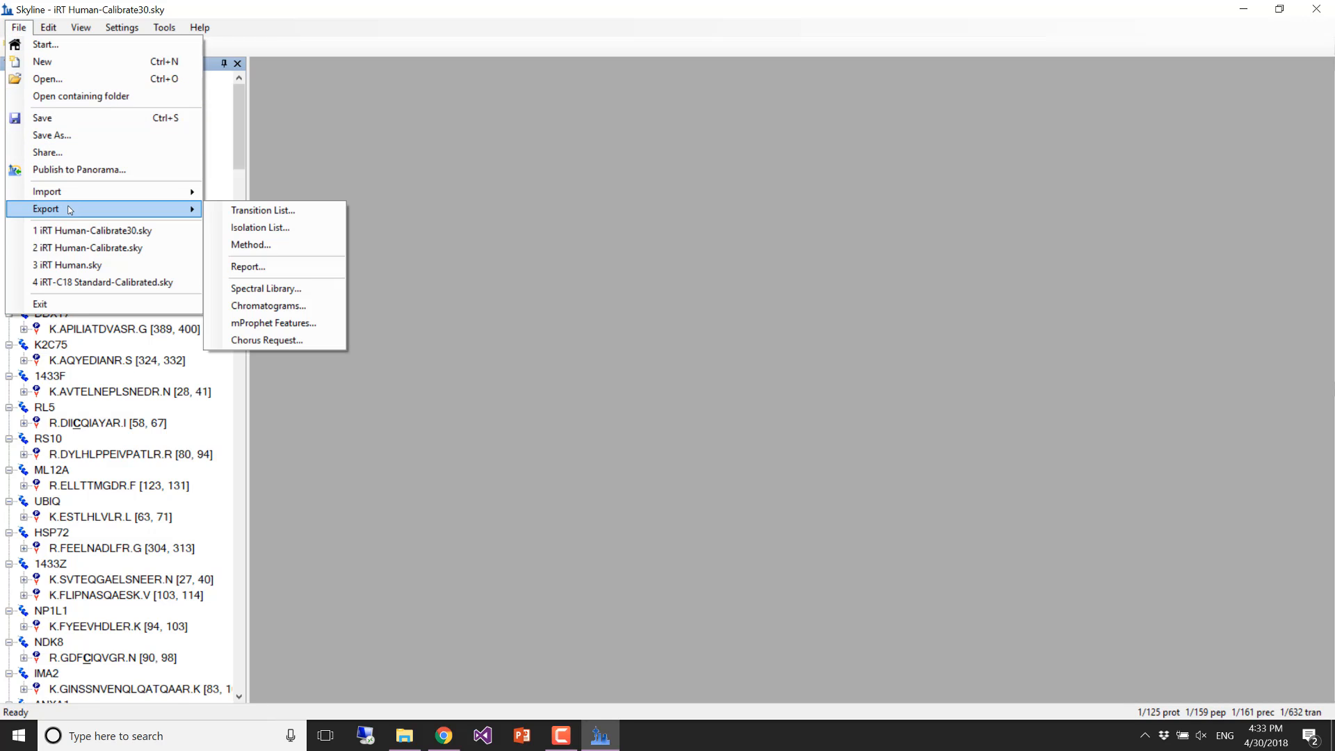
left_click(252, 219)
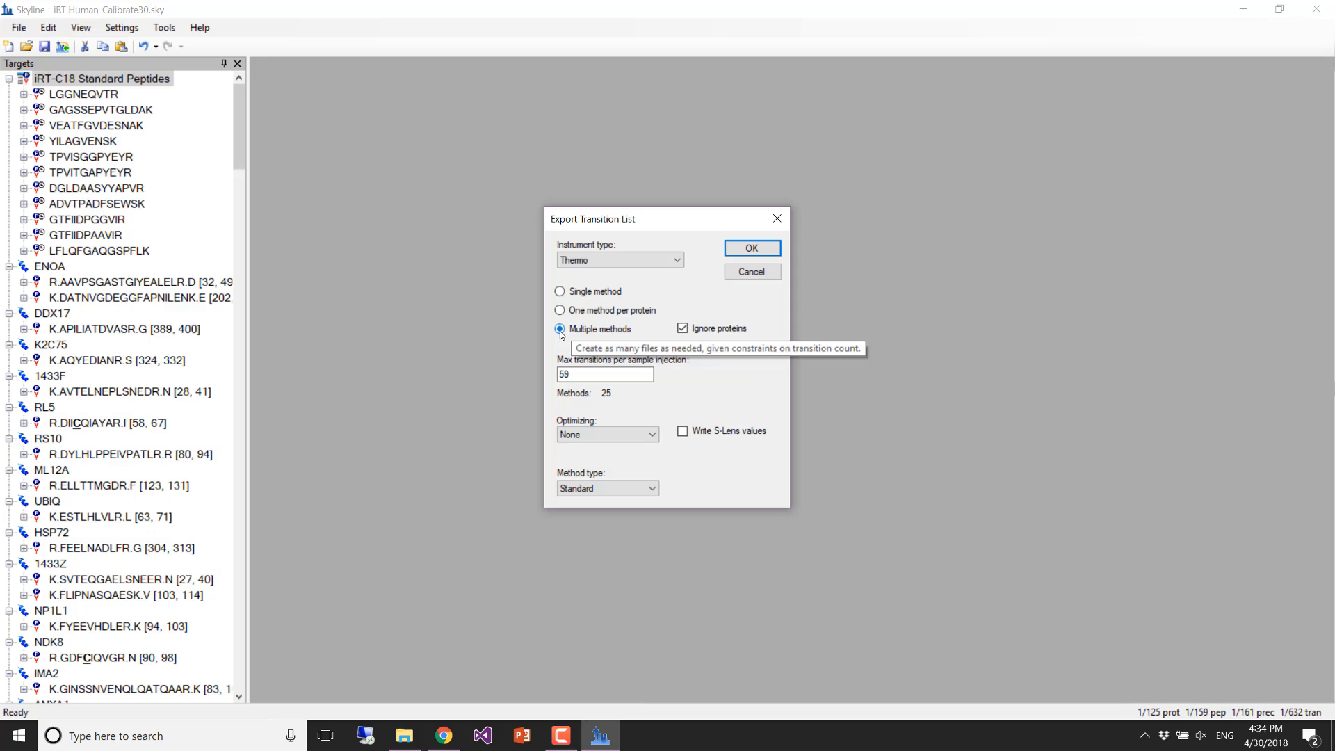
left_click(560, 295)
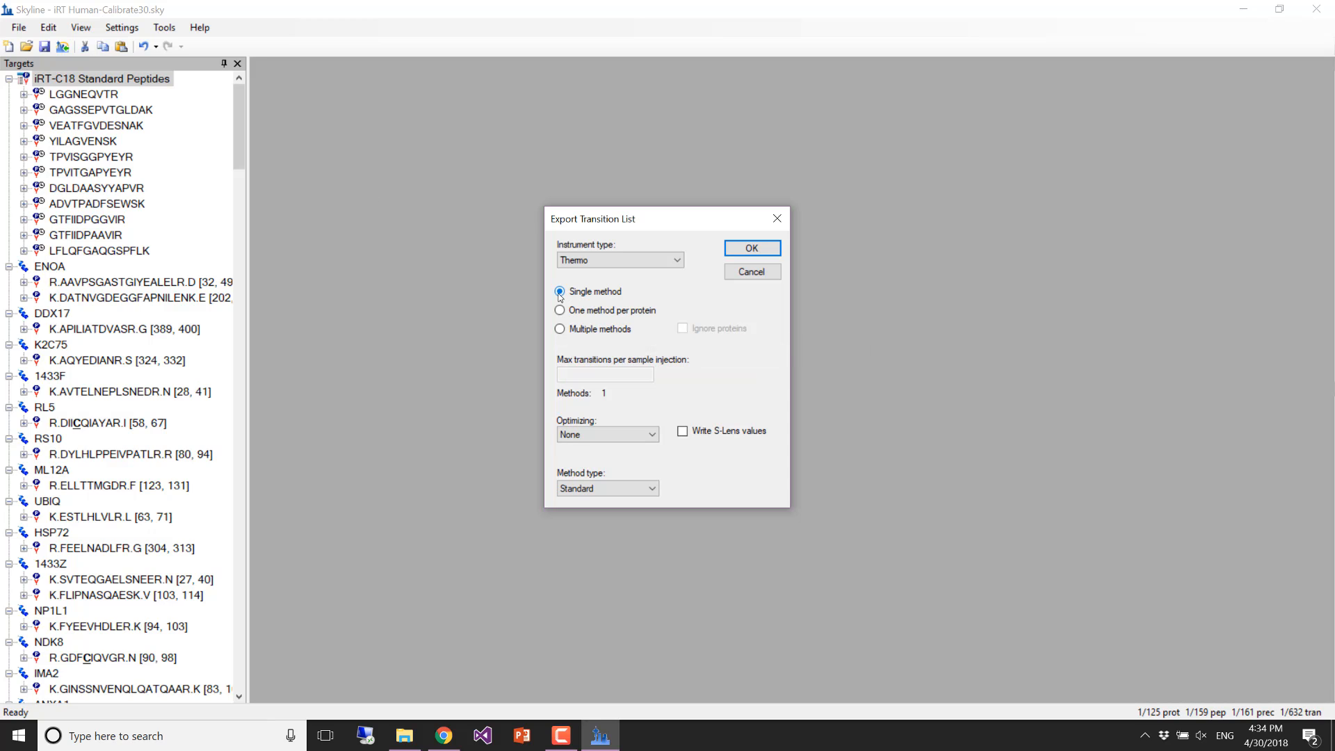
left_click(559, 329)
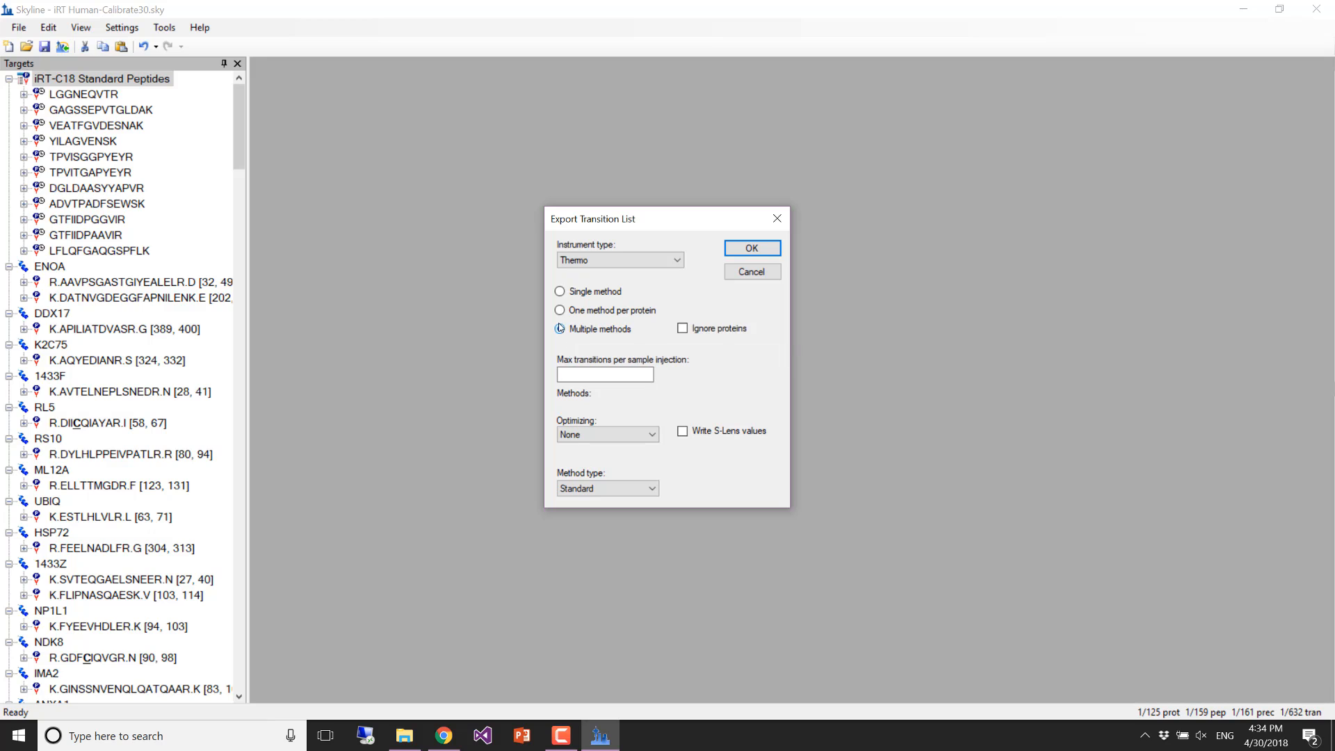
left_click(683, 329)
- Try maximum transitions per sample injection of 200, 400 and 350 for the export
key("Tab")
type("200")
key("BackSpace")
key("BackSpace")
key("BackSpace")
type("400")
key("BackSpace")
key("BackSpace")
key("BackSpace")
type("350")
key("BackSpace")
key("BackSpace")
key("BackSpace")
- Set the maximum transitions per sample injection to 340 and keep the method type at Standard
type("320")
key("BackSpace")
key("BackSpace")
type("20")
key("BackSpace")
key("BackSpace")
type("30")
key("BackSpace")
key("BackSpace")
type("40")
left_click(627, 493)
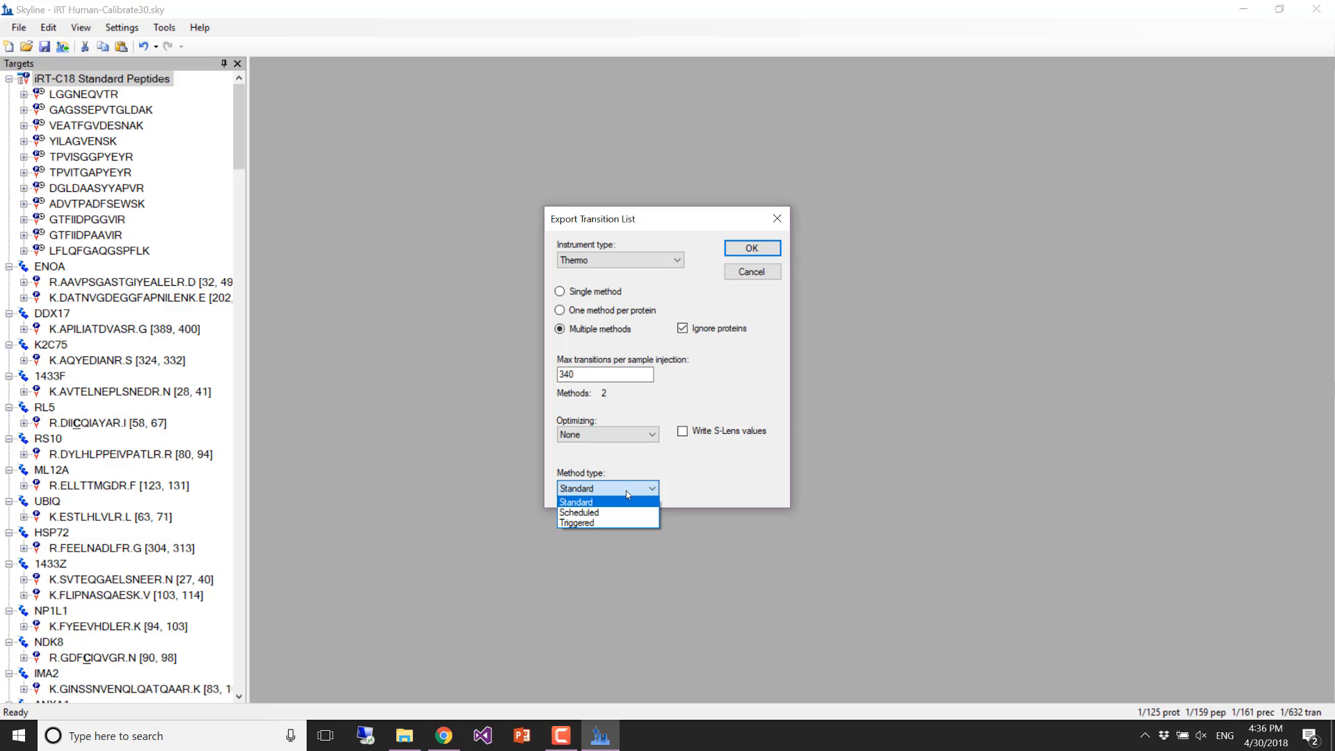
left_click(626, 491)
- Export the transition lists to the iRT folder in Documents under the file name iRT-Human
left_click(606, 374)
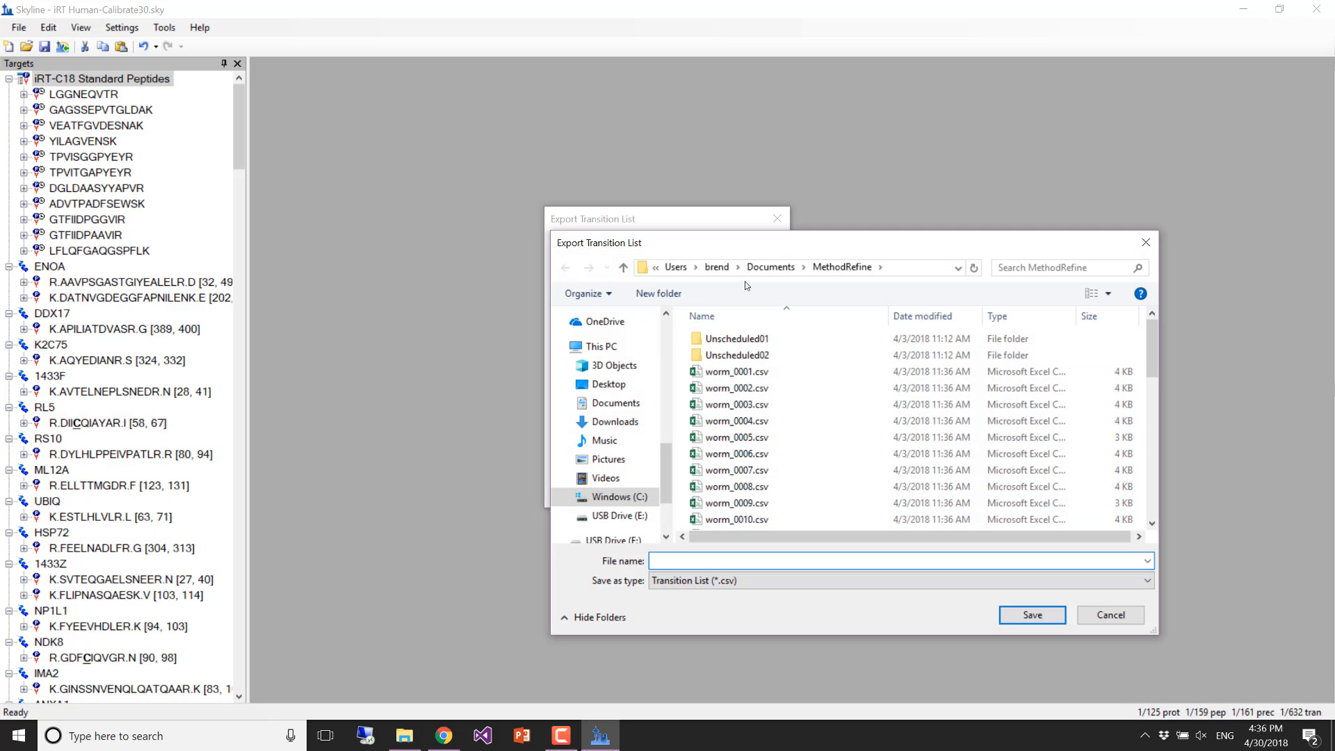
left_click(756, 268)
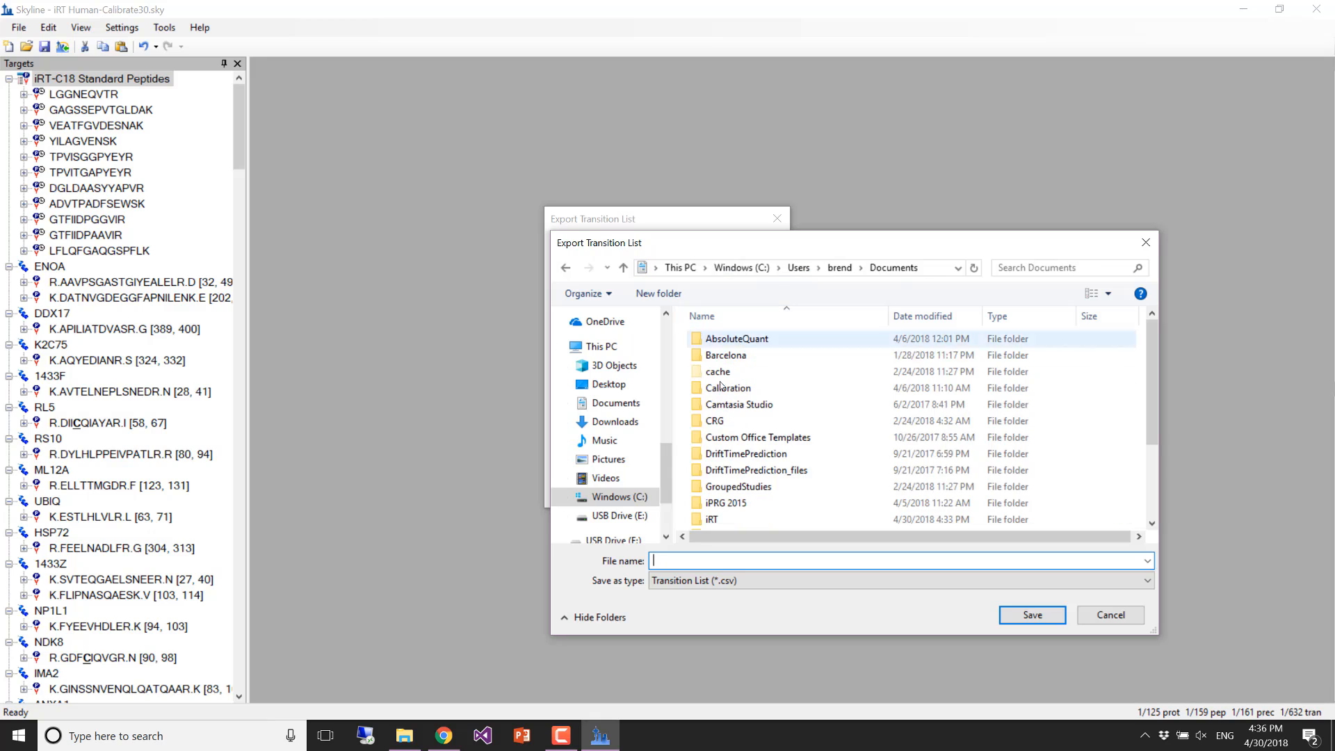
double_click(716, 520)
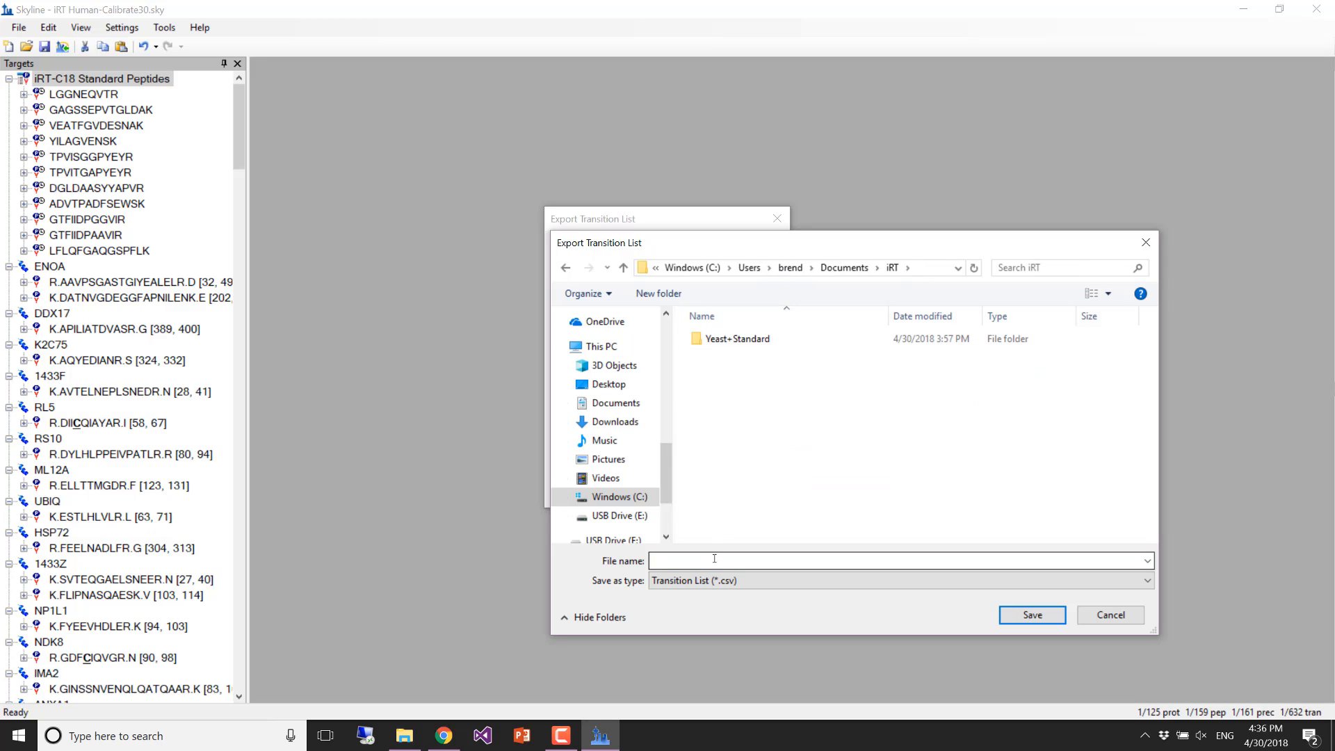
left_click(714, 559)
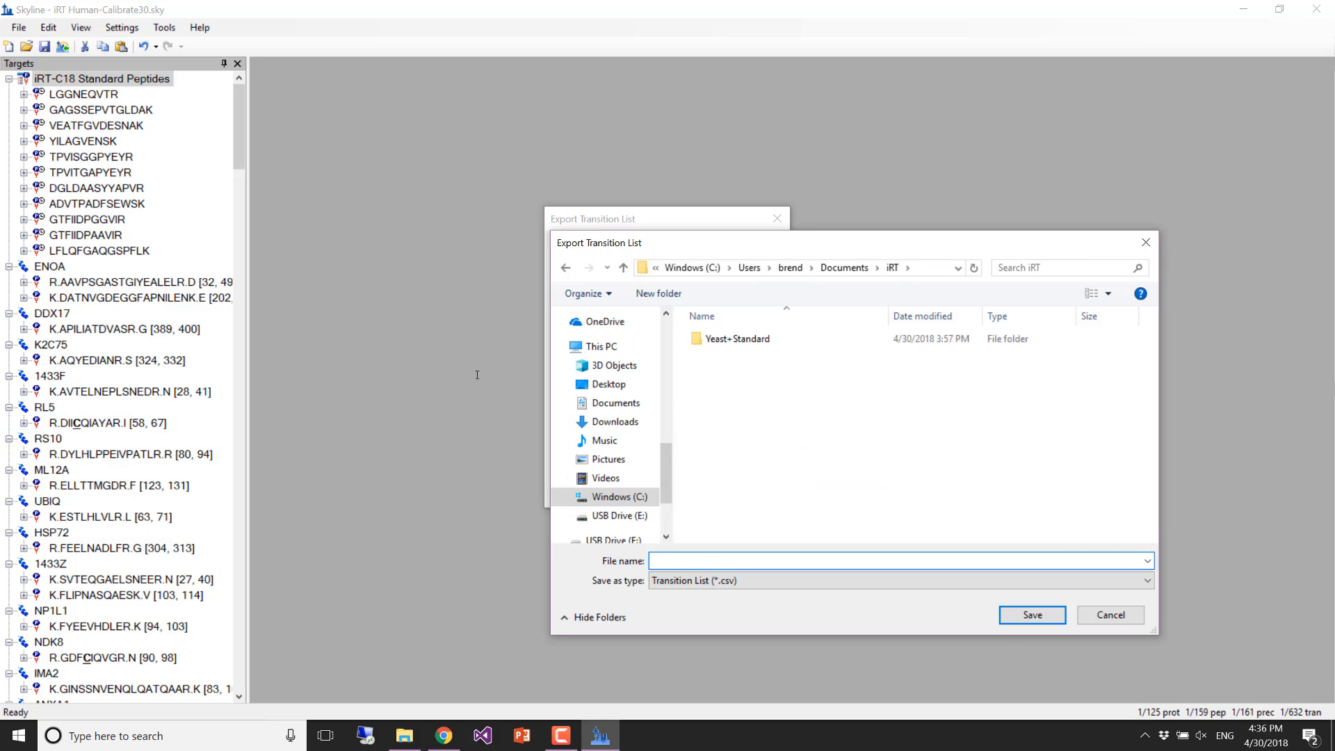
type("iRT")
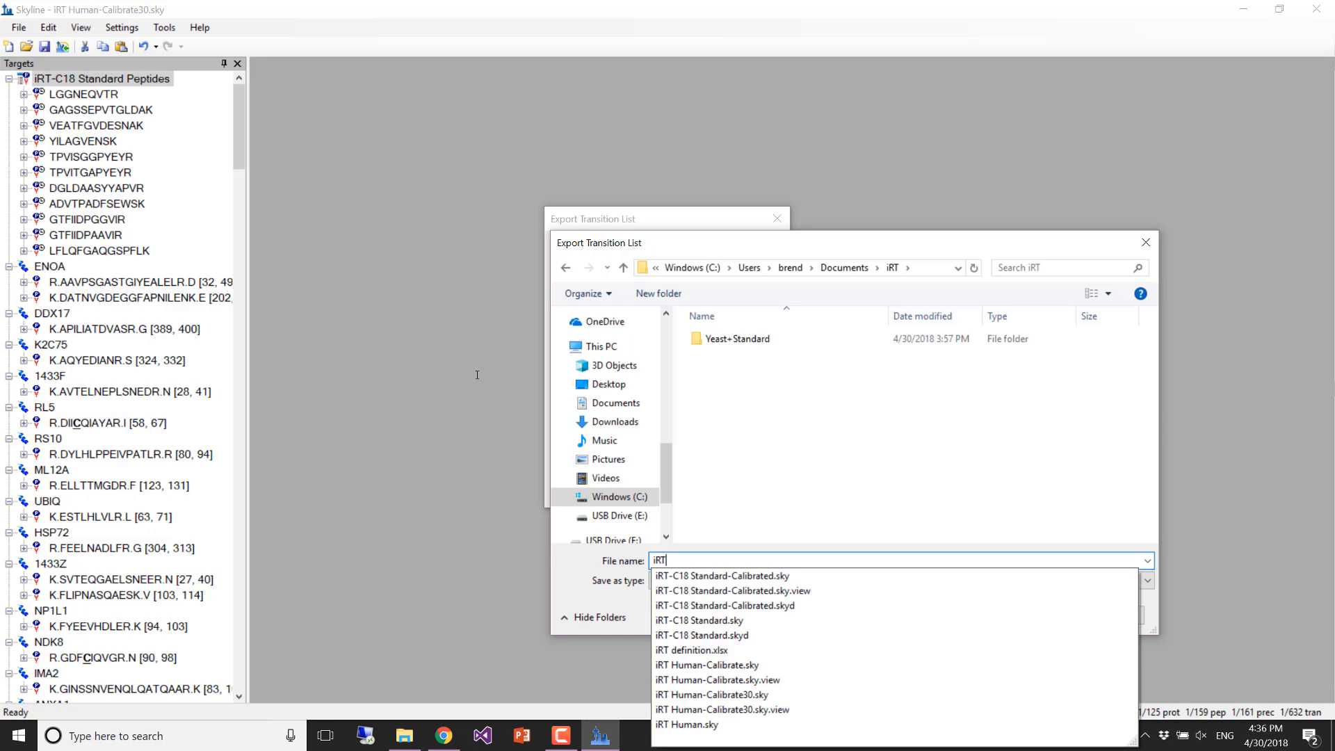
type("-")
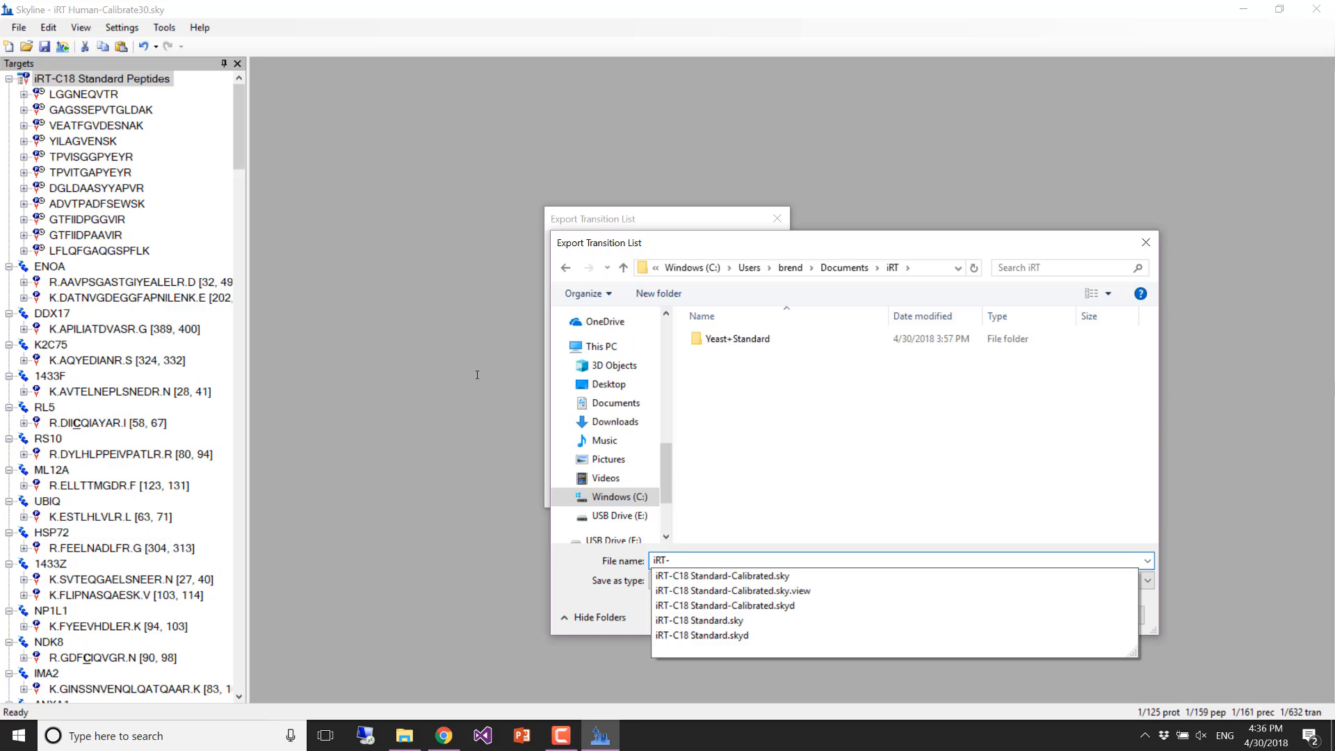
type("Human")
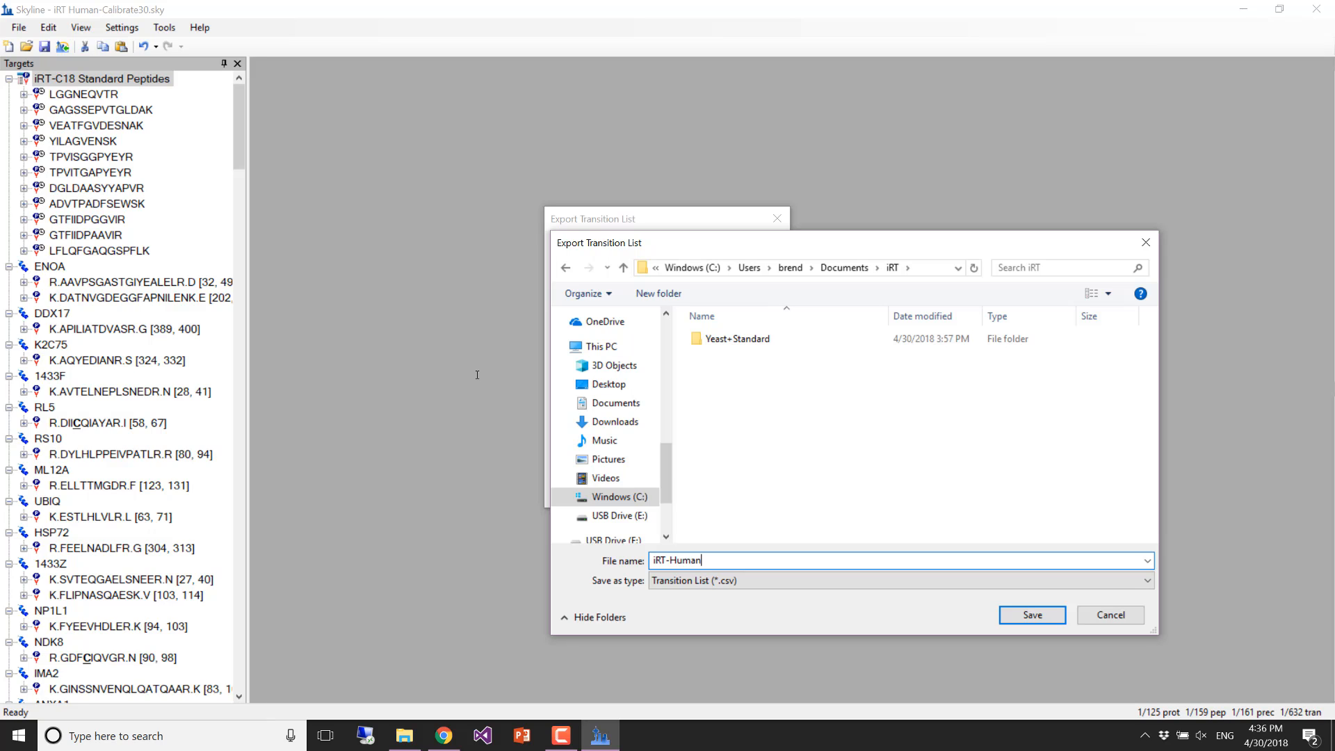
left_click(1034, 615)
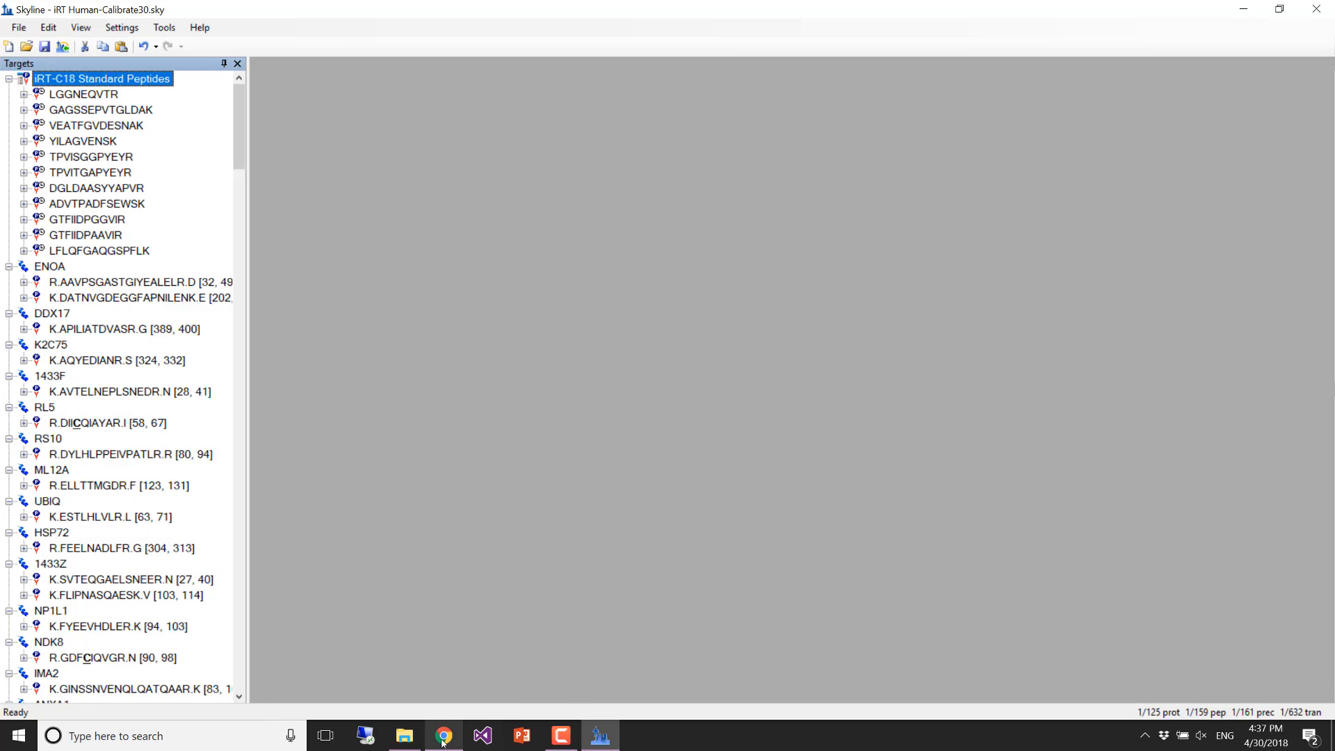
- Switch to File Explorer, open iRT-Human_0001.csv from the iRT folder in Excel, and fit the widths of columns D and E
left_click(417, 734)
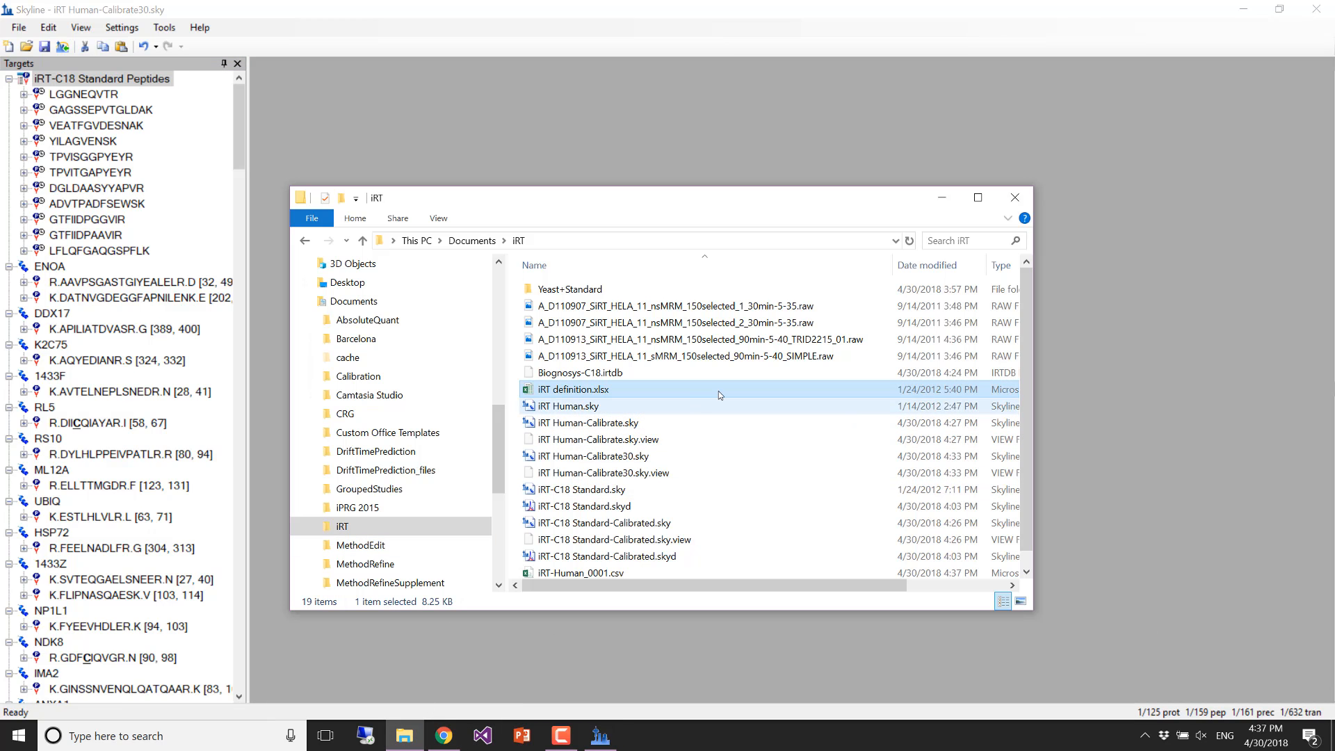
scroll(835, 452, "down", 1)
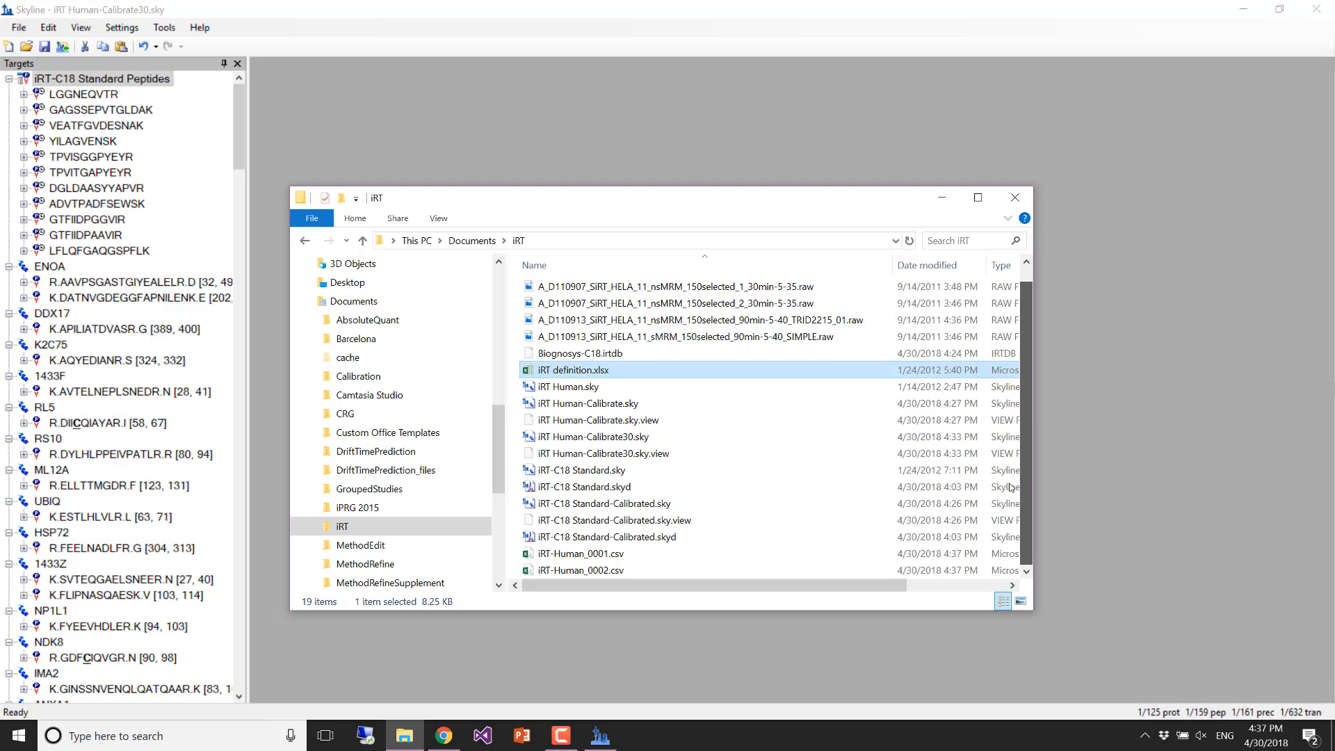
left_click(678, 552)
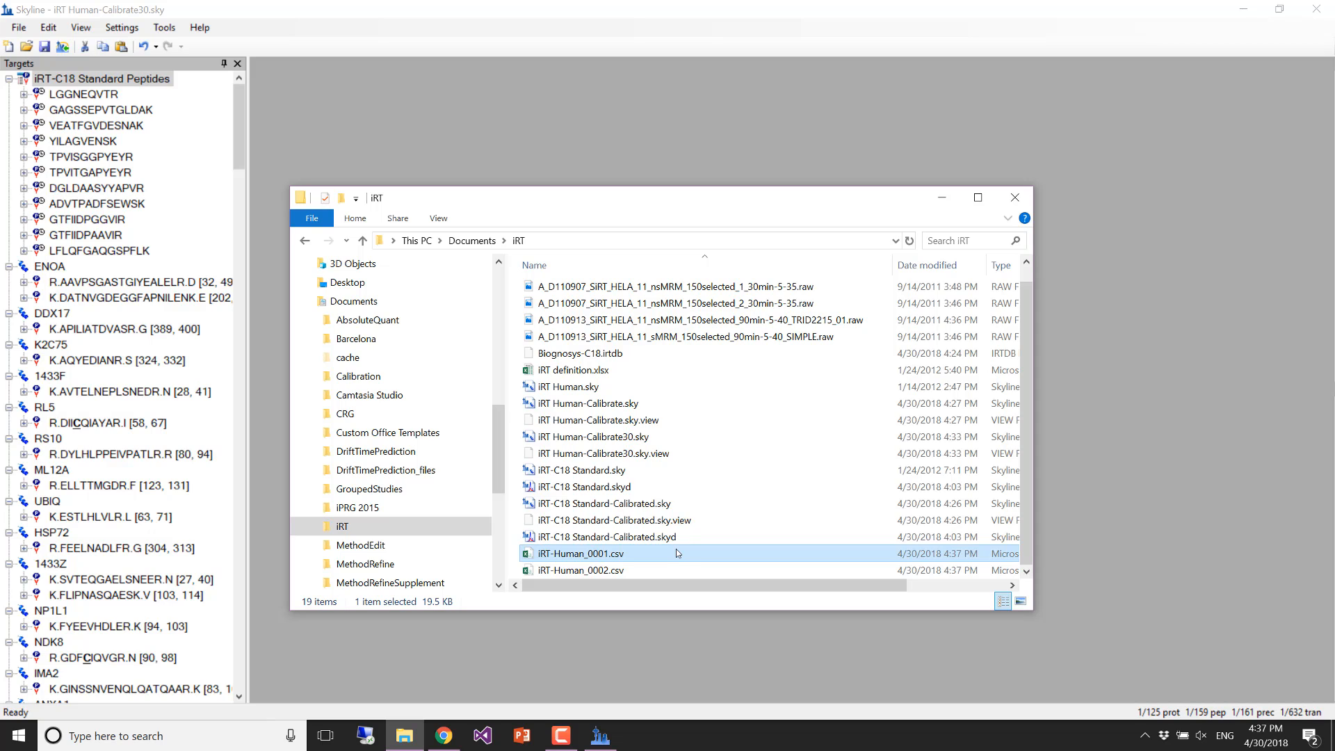
double_click(669, 555)
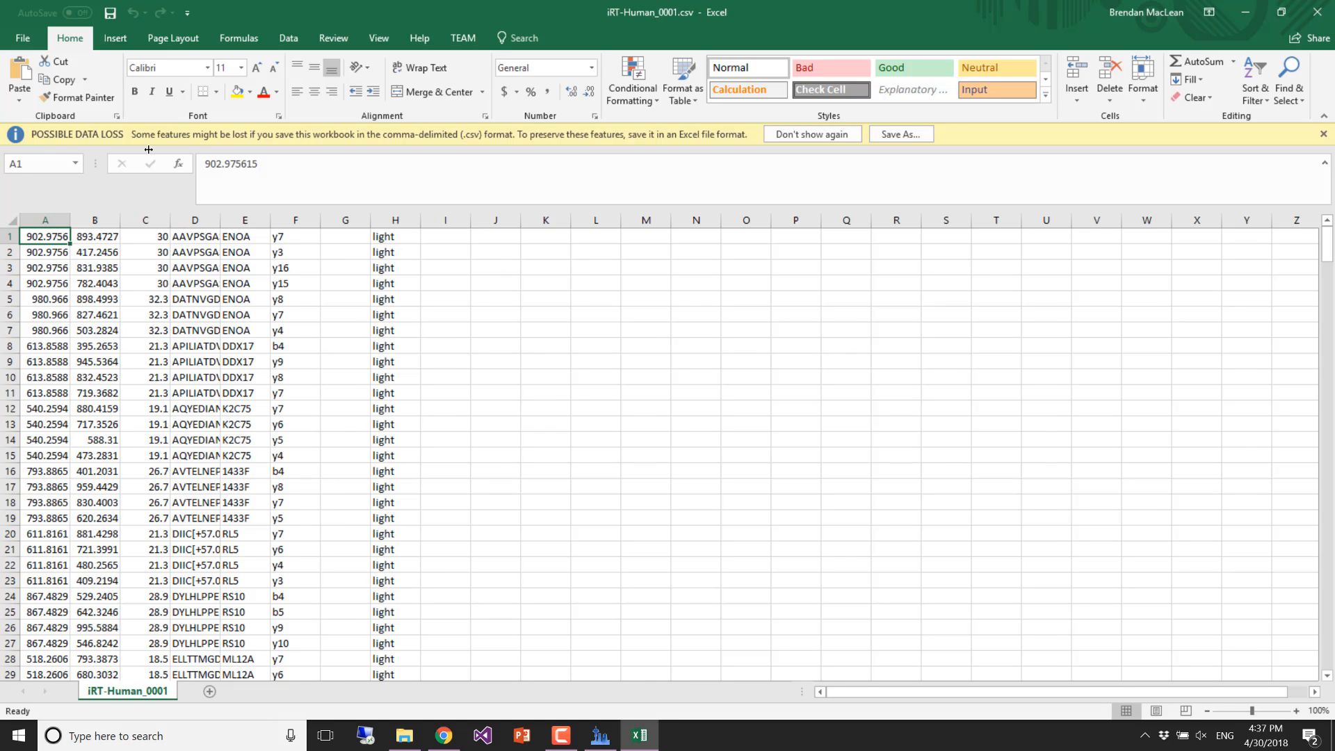
double_click(220, 220)
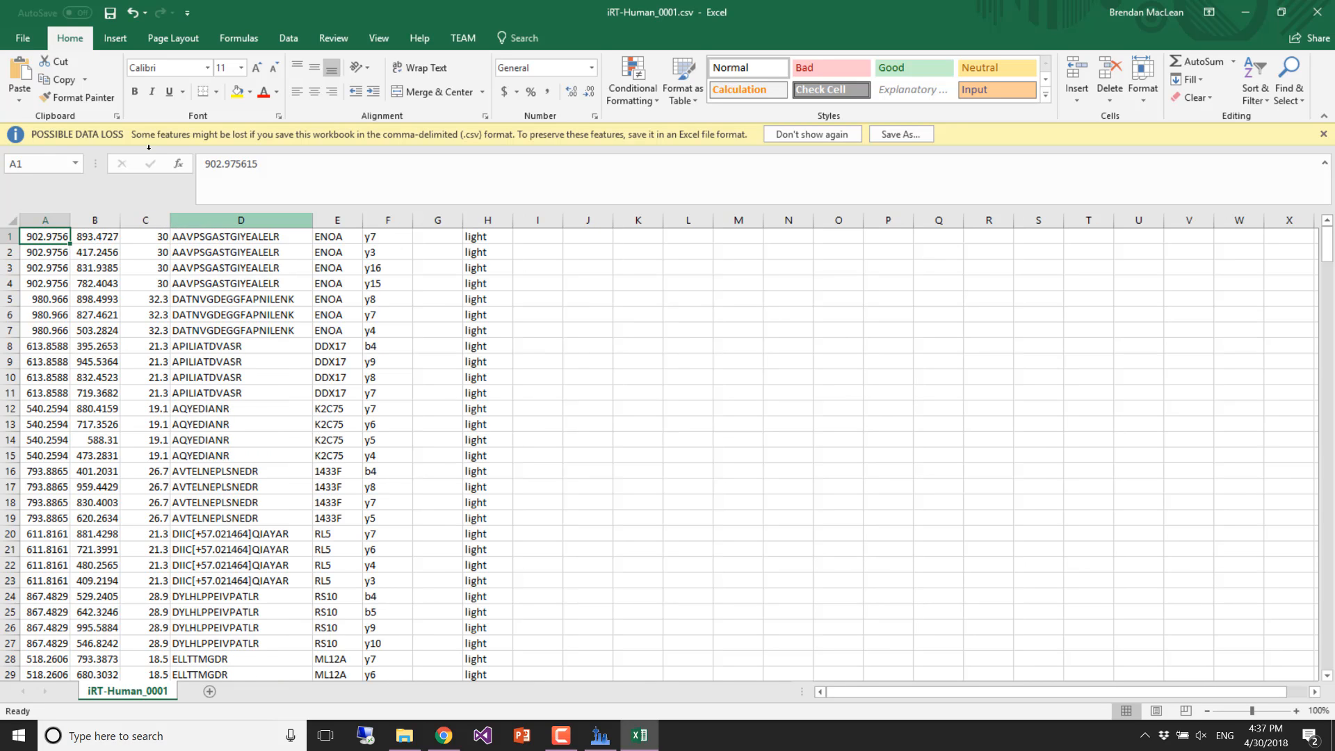
double_click(363, 220)
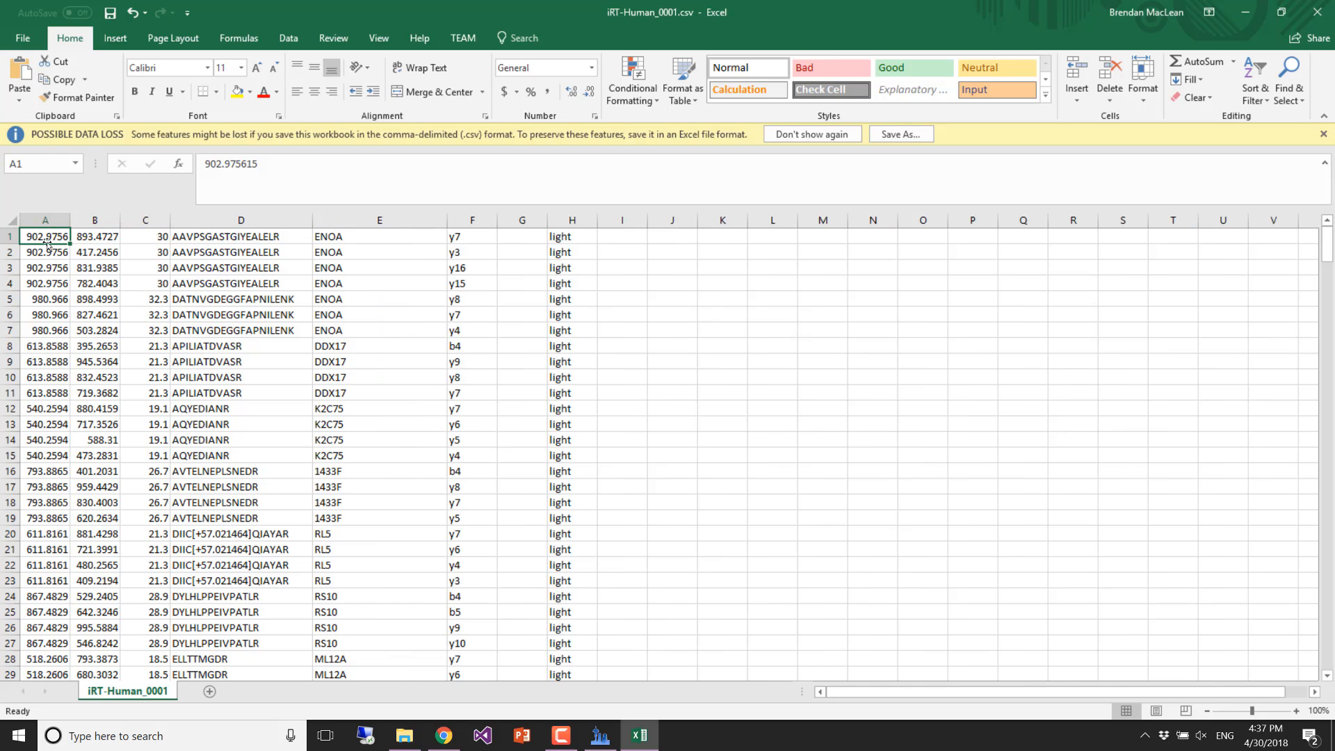
- Examine columns A through D of the exported transition list, including the peptide sequences further down
left_click(47, 219)
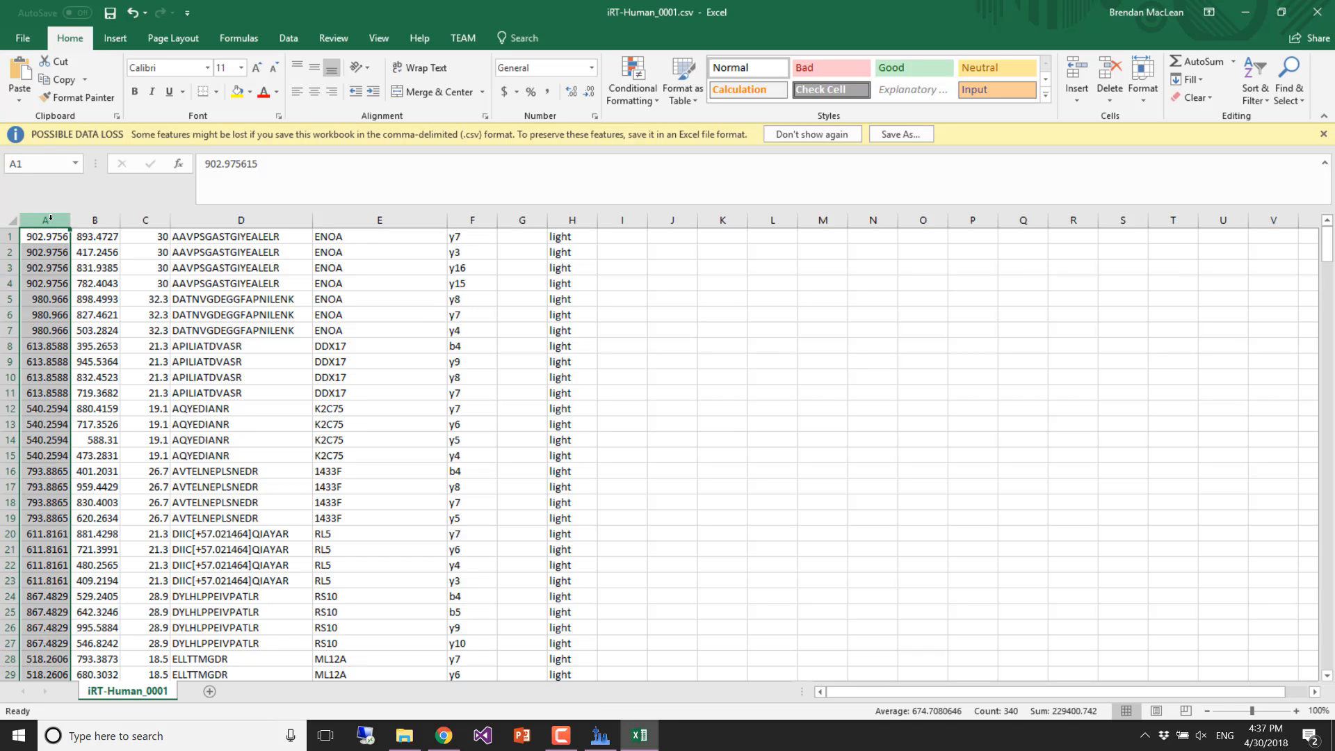
left_click(94, 219)
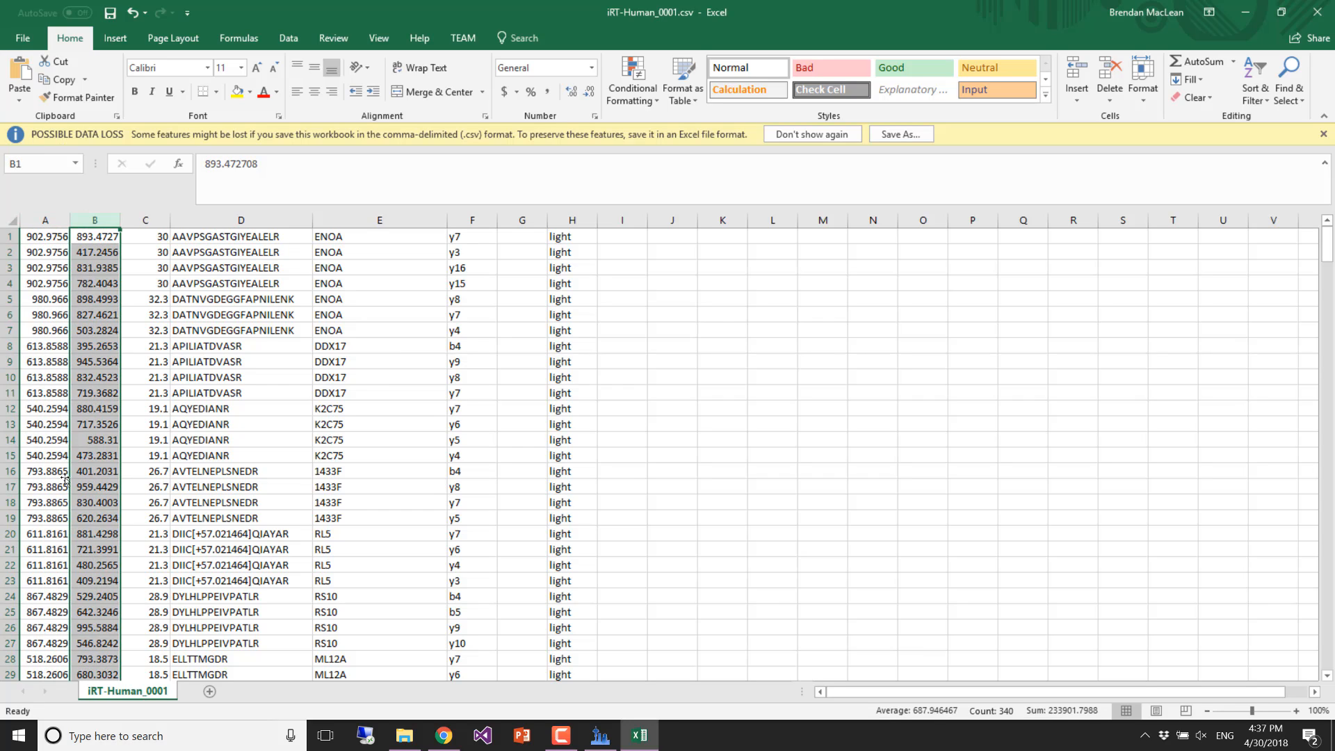
left_click(154, 219)
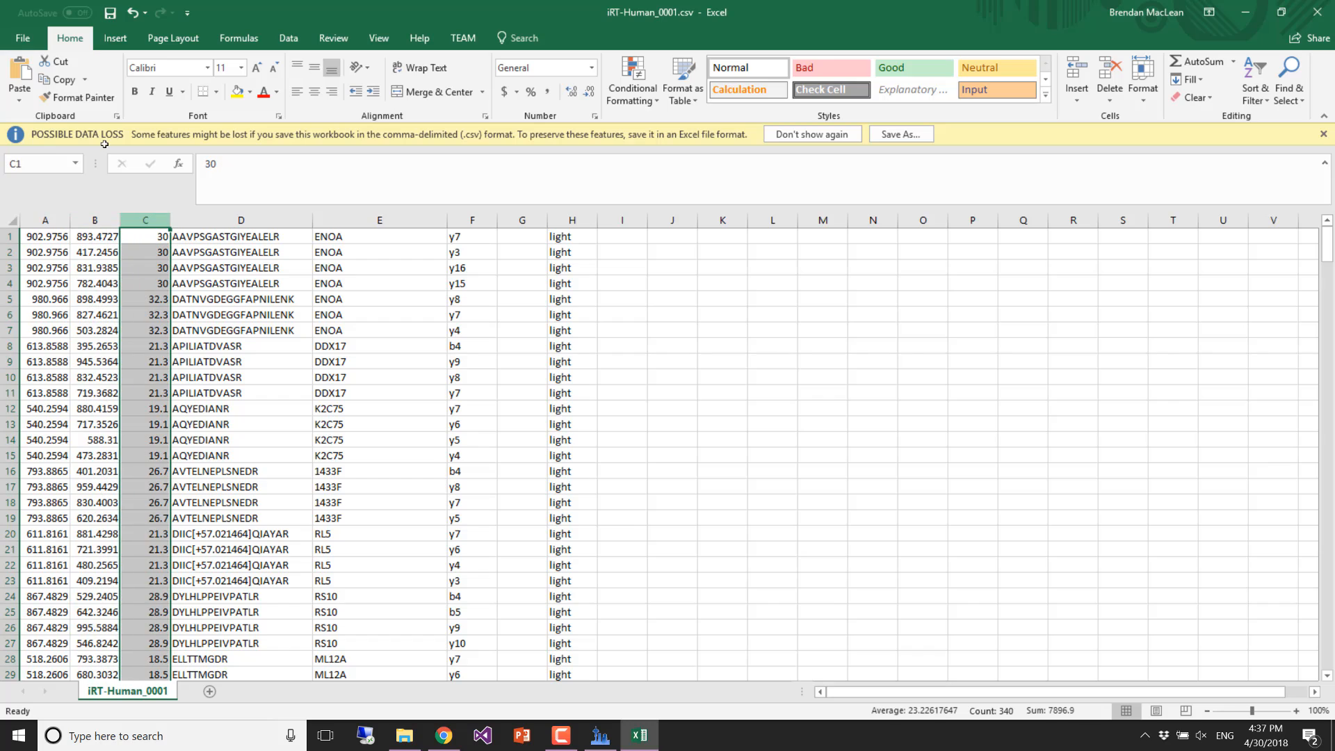
left_click(241, 220)
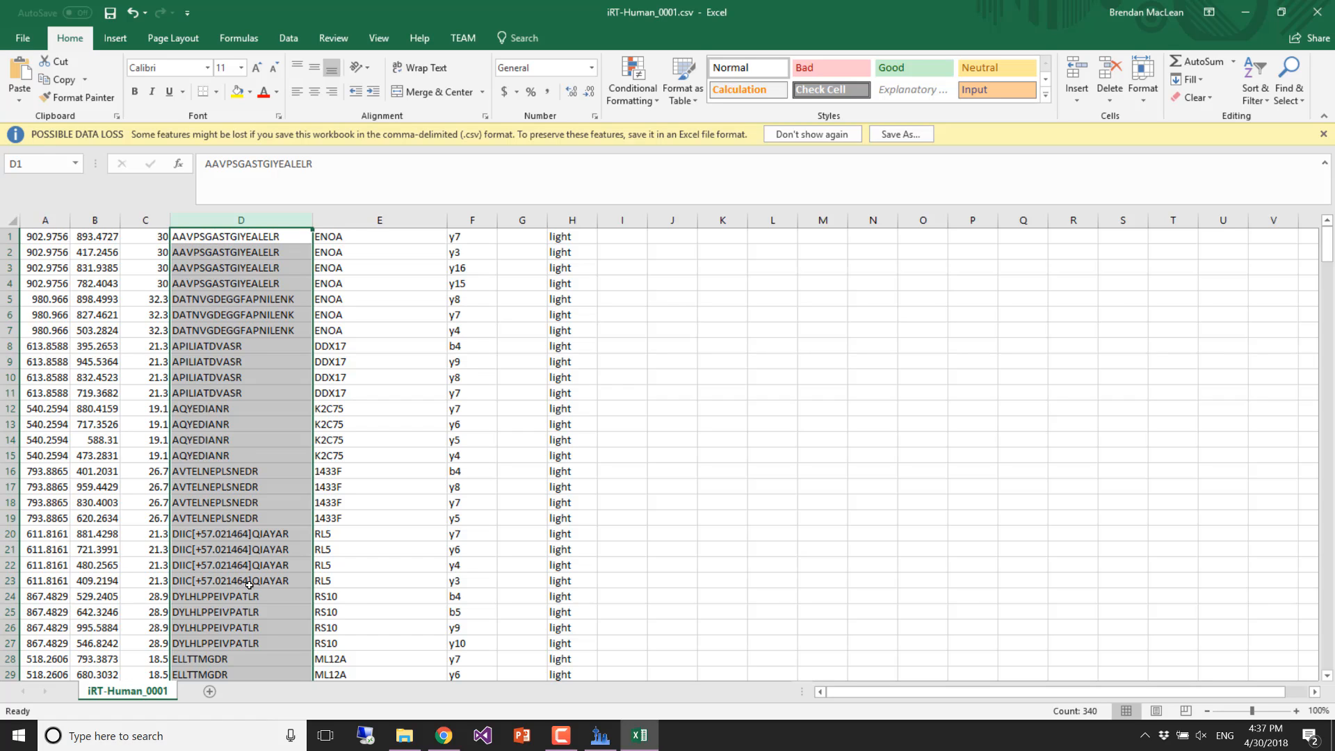
scroll(249, 585, "down", 17)
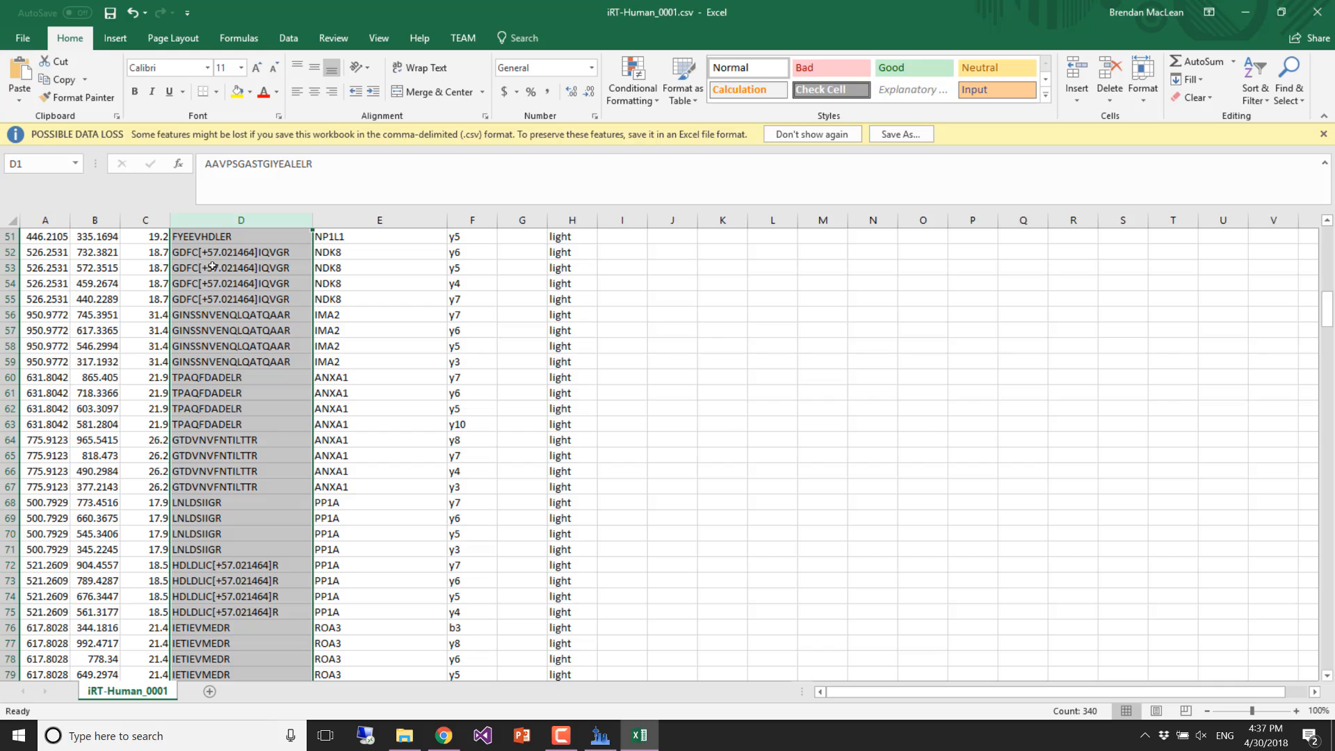
scroll(215, 264, "down", 10)
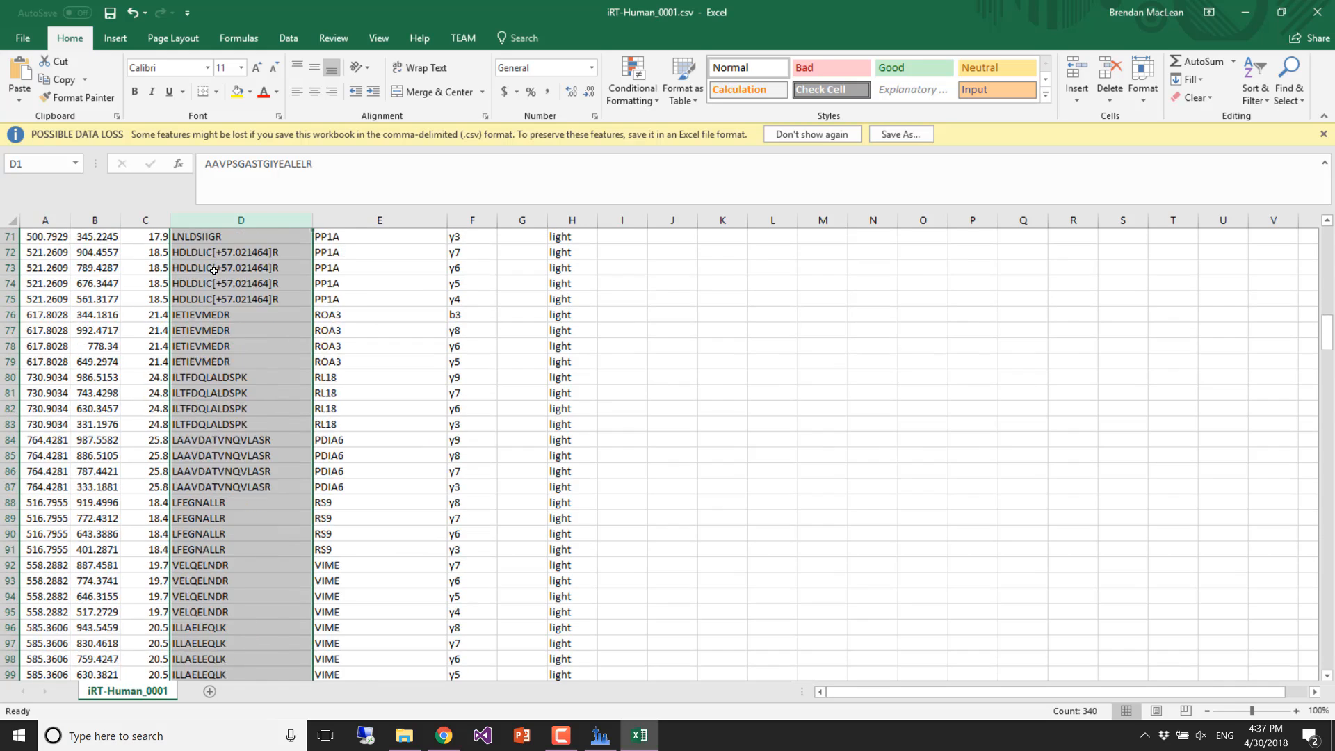
- Examine columns E through H of the exported transition list from the first row and widen column E
scroll(215, 270, "up", 20)
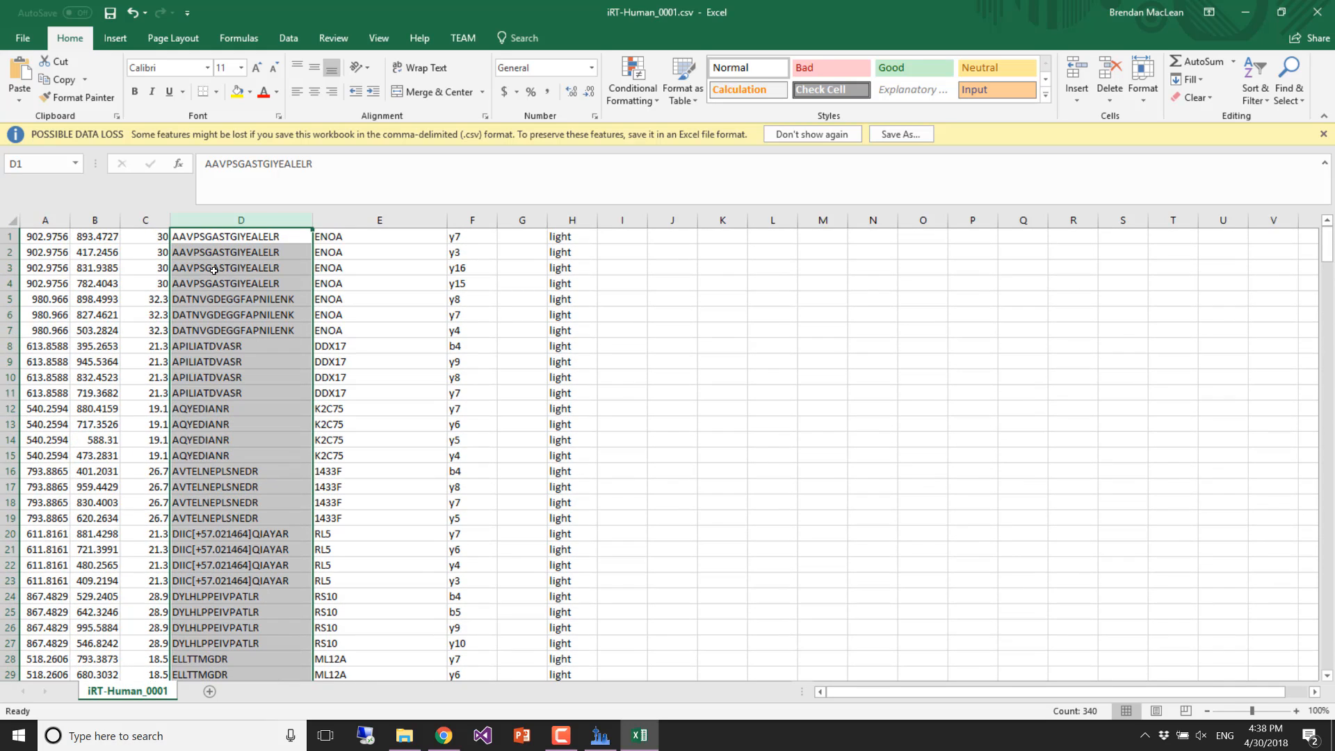
left_click_drag(347, 220, 555, 209)
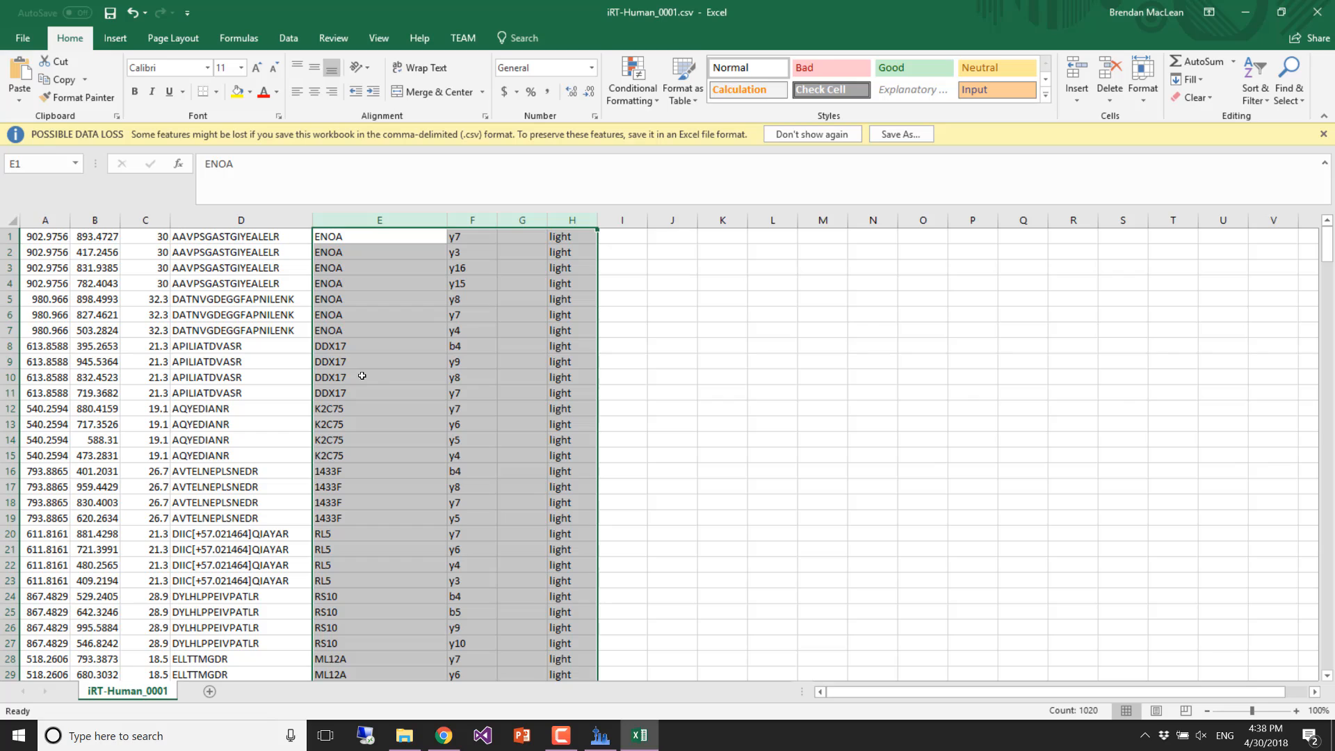
left_click(371, 217)
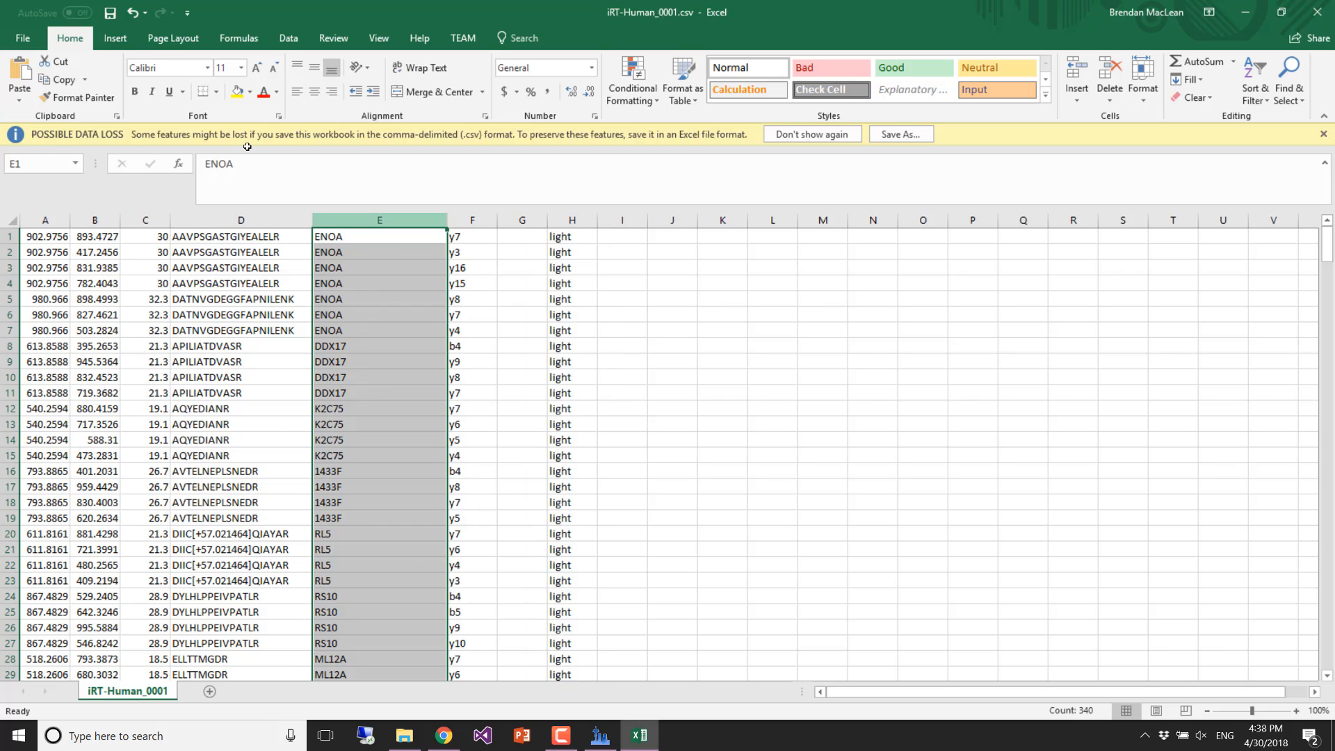
left_click_drag(447, 221, 331, 156)
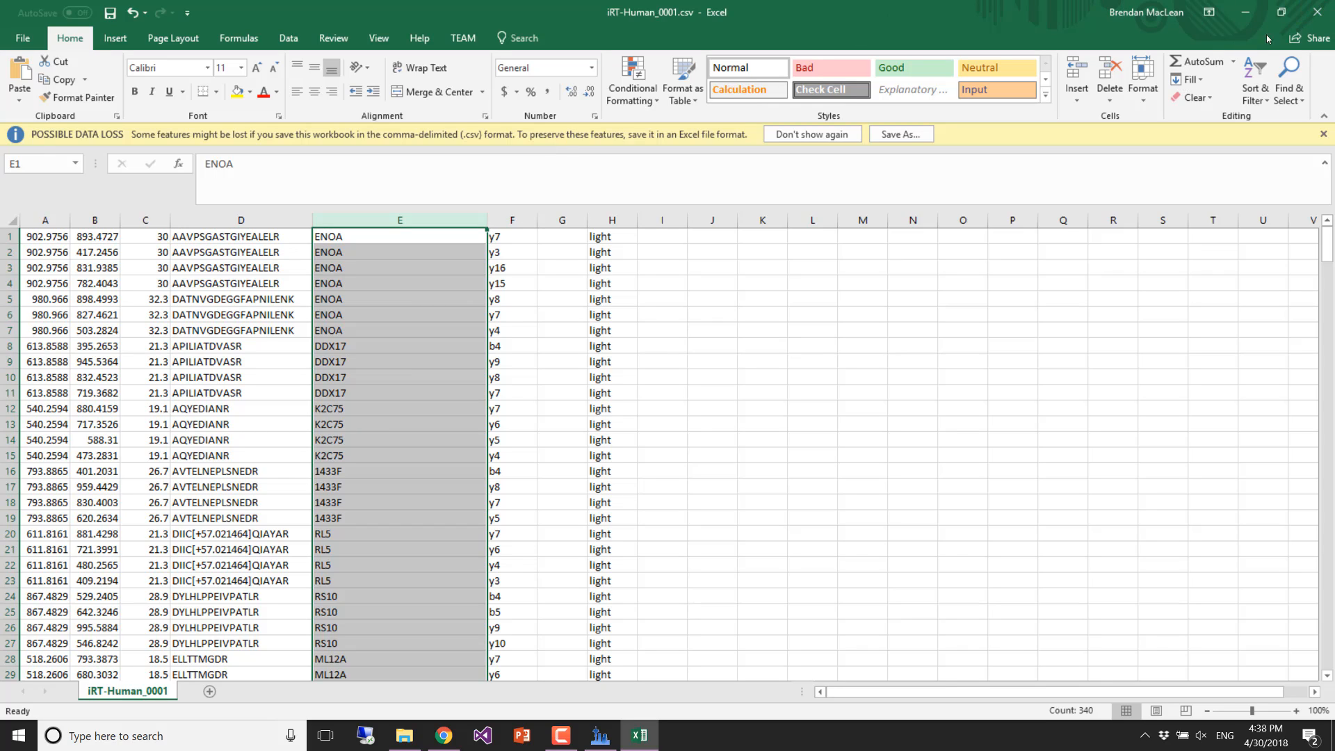
- Close iRT-Human_0001.csv without saving the changes and close the File Explorer window to return to Skyline
left_click(1314, 18)
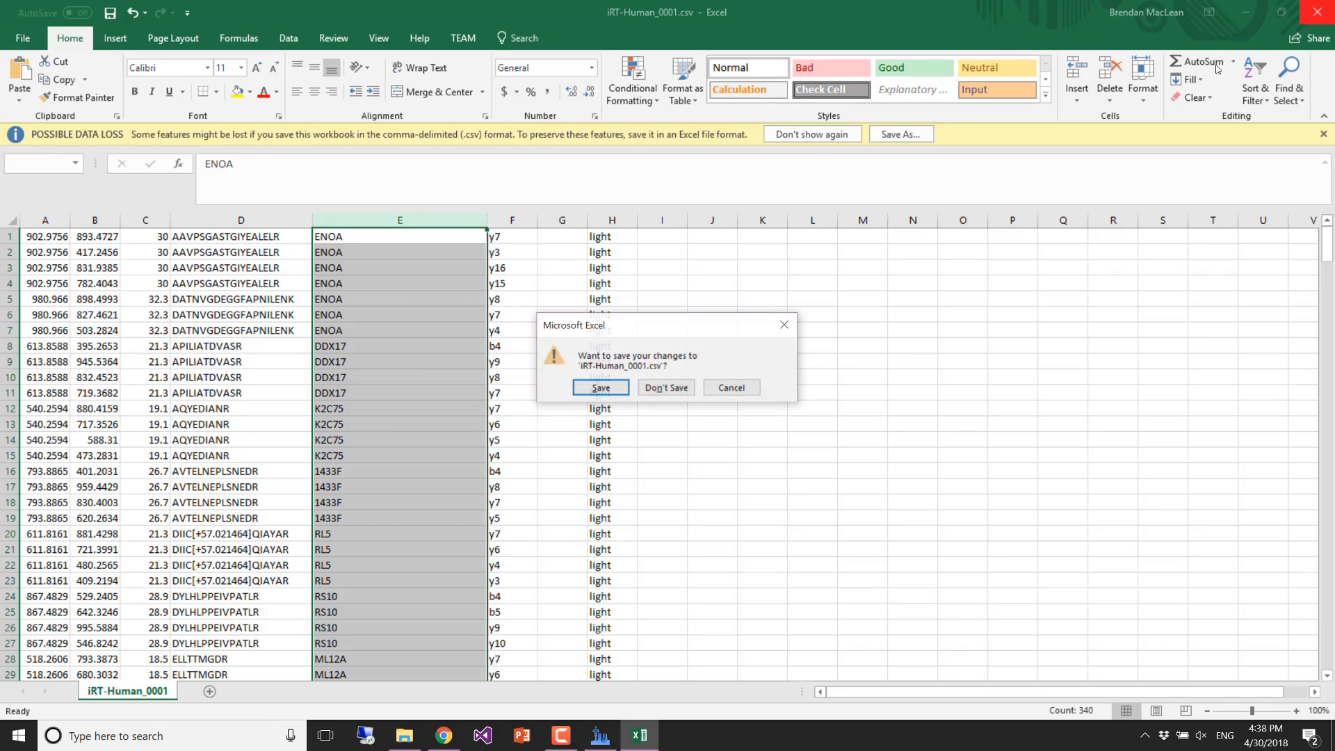
left_click(682, 391)
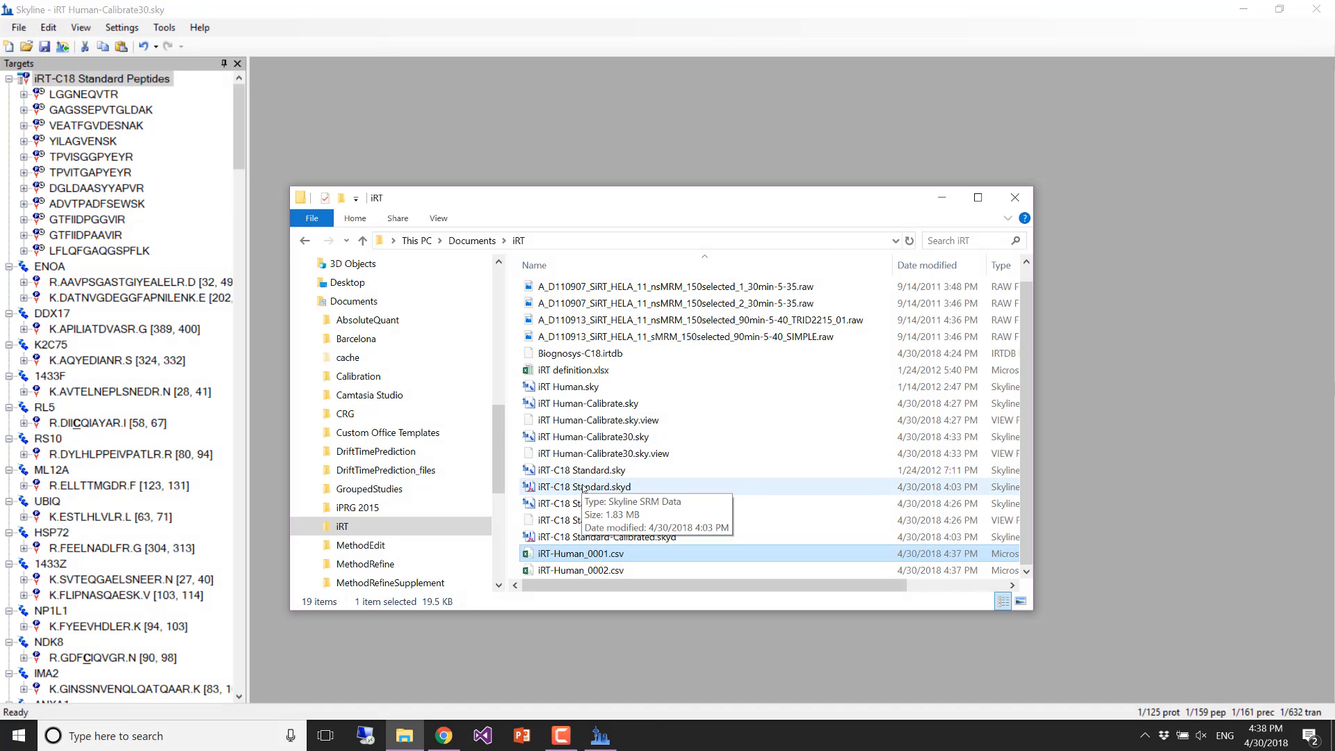
left_click(1015, 198)
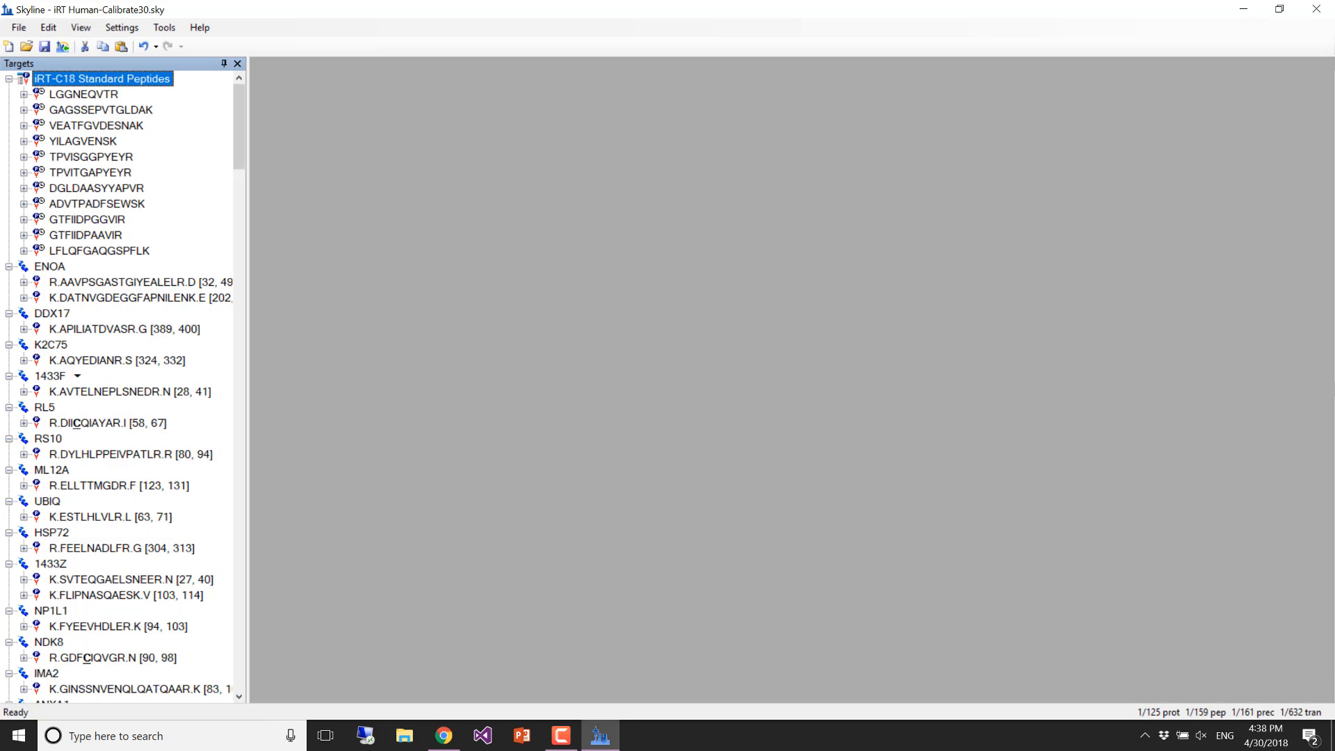
- Import the two A_D110907_SiRT_HELA_11_nsMRM_150selected 30min-5-35 raw files from the iRT folder as one new replicate named Unscheduled
left_click(18, 28)
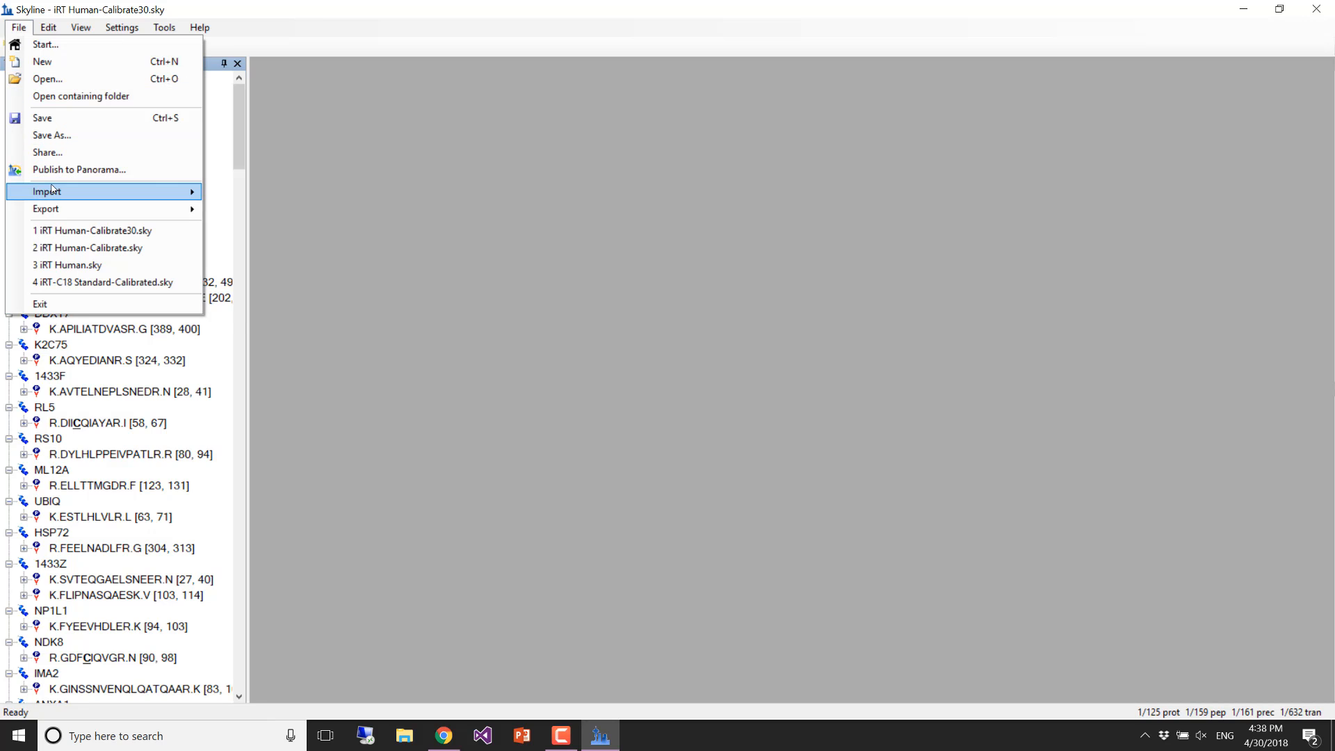
mouse_move(53, 190)
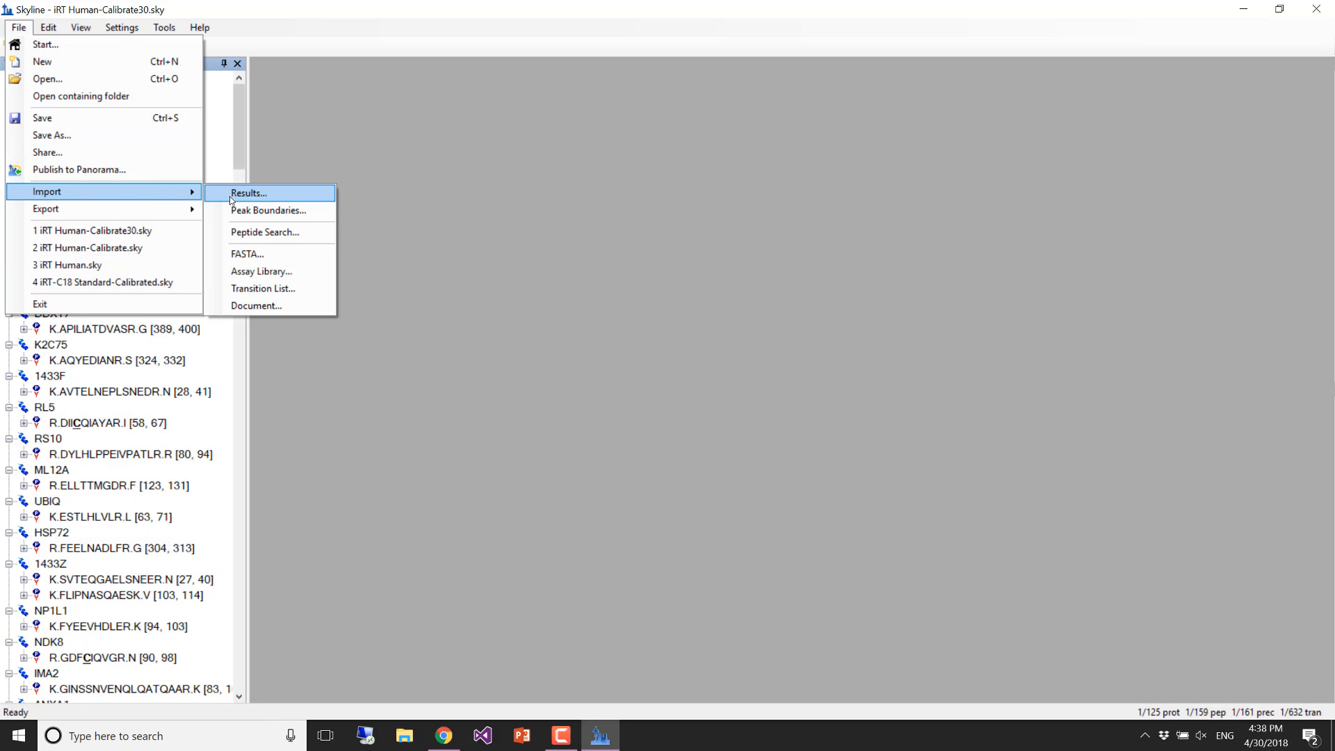
left_click(230, 198)
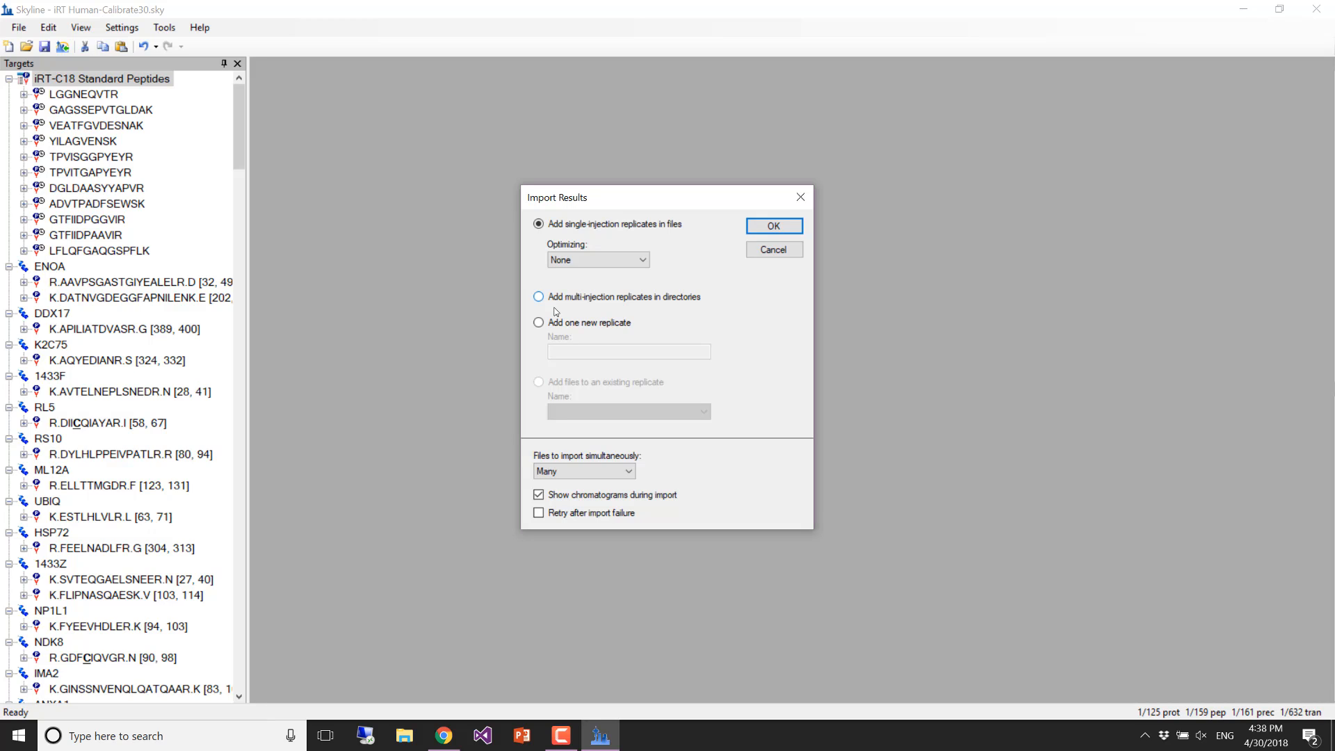
left_click(539, 323)
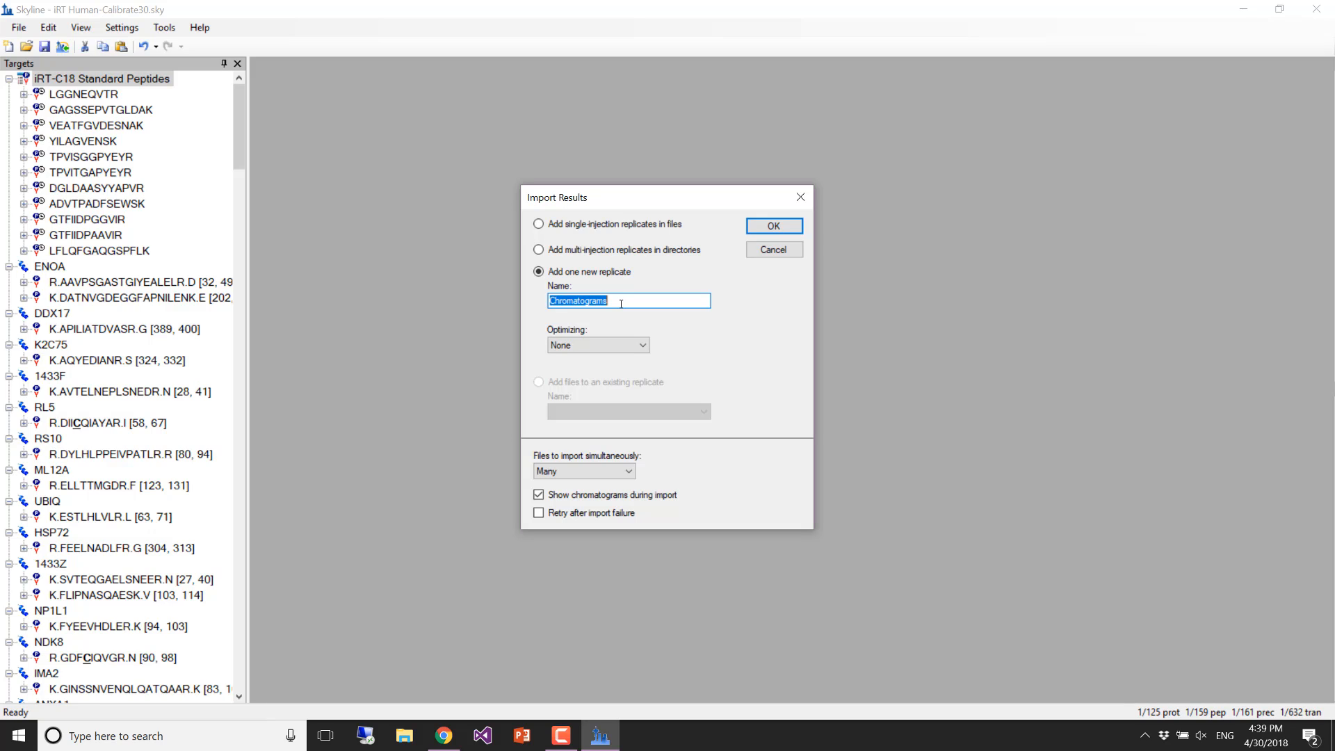
type("Unscheduled")
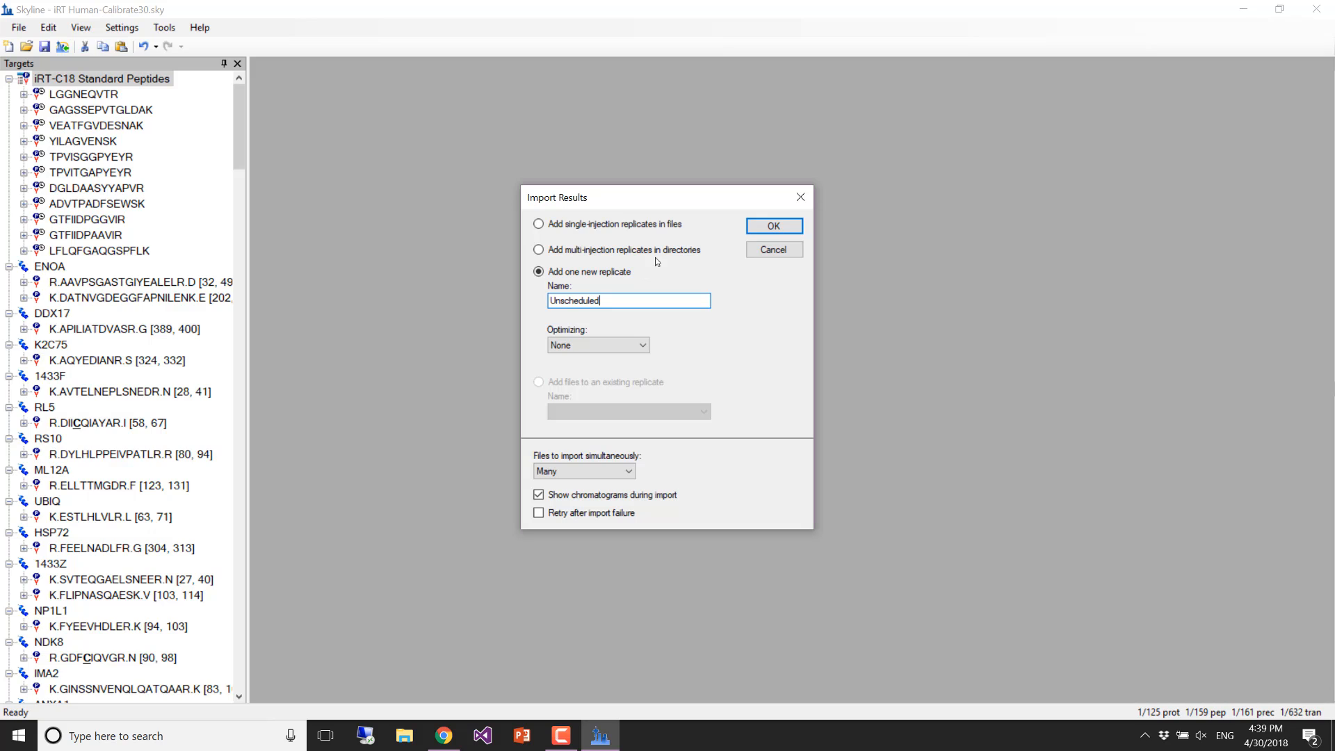
left_click(764, 228)
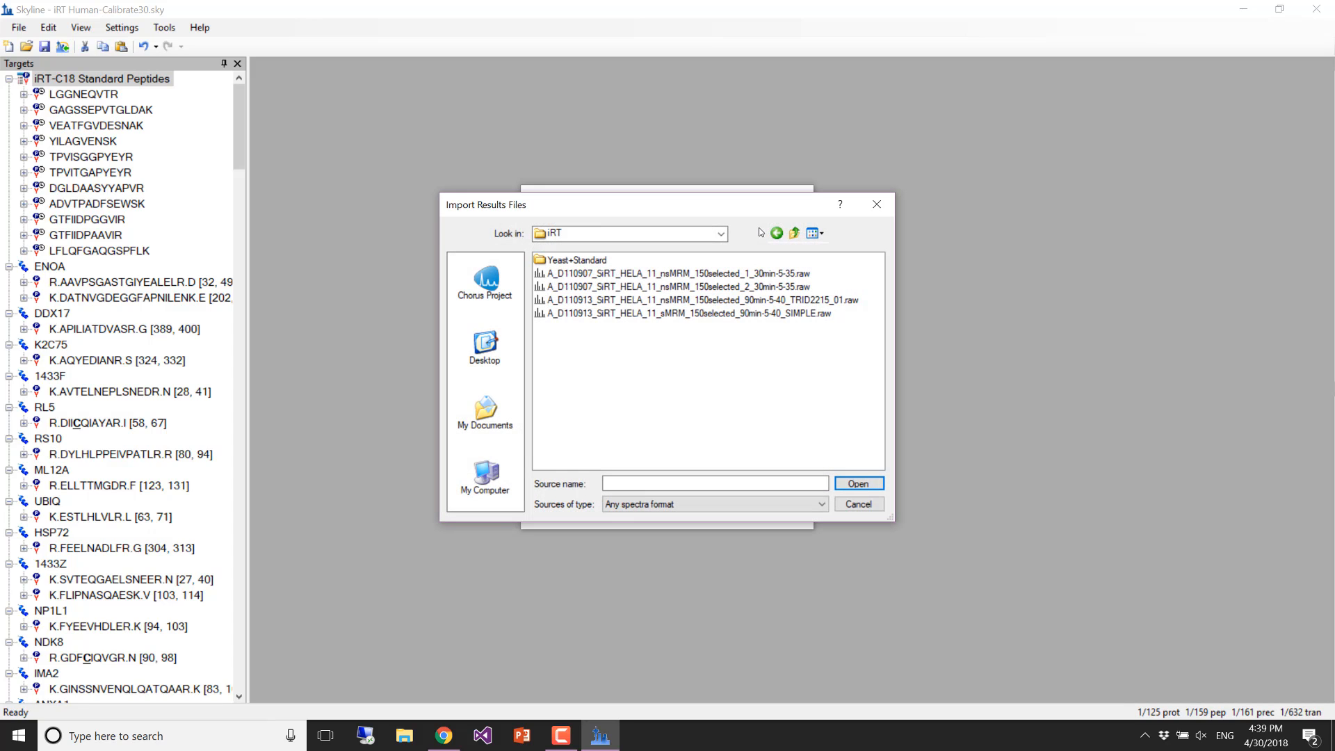
left_click(735, 275)
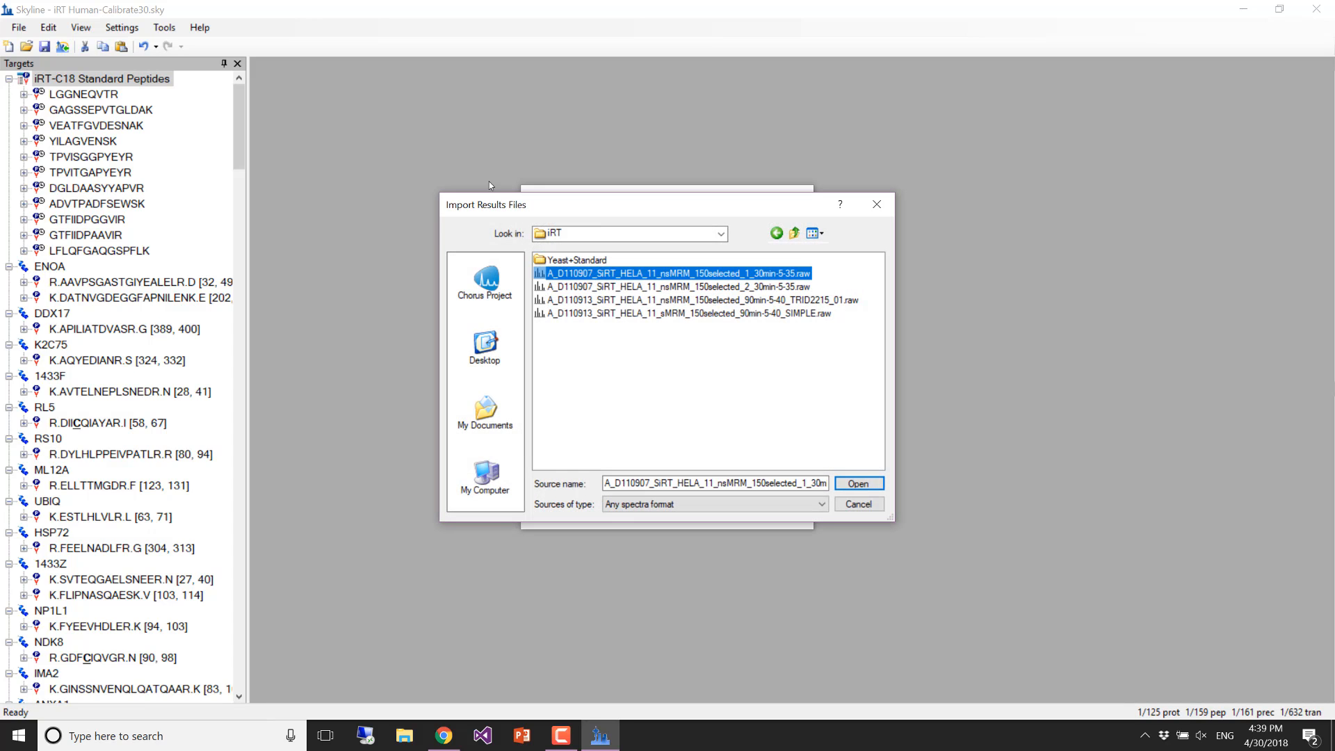
left_click(734, 292, "shift")
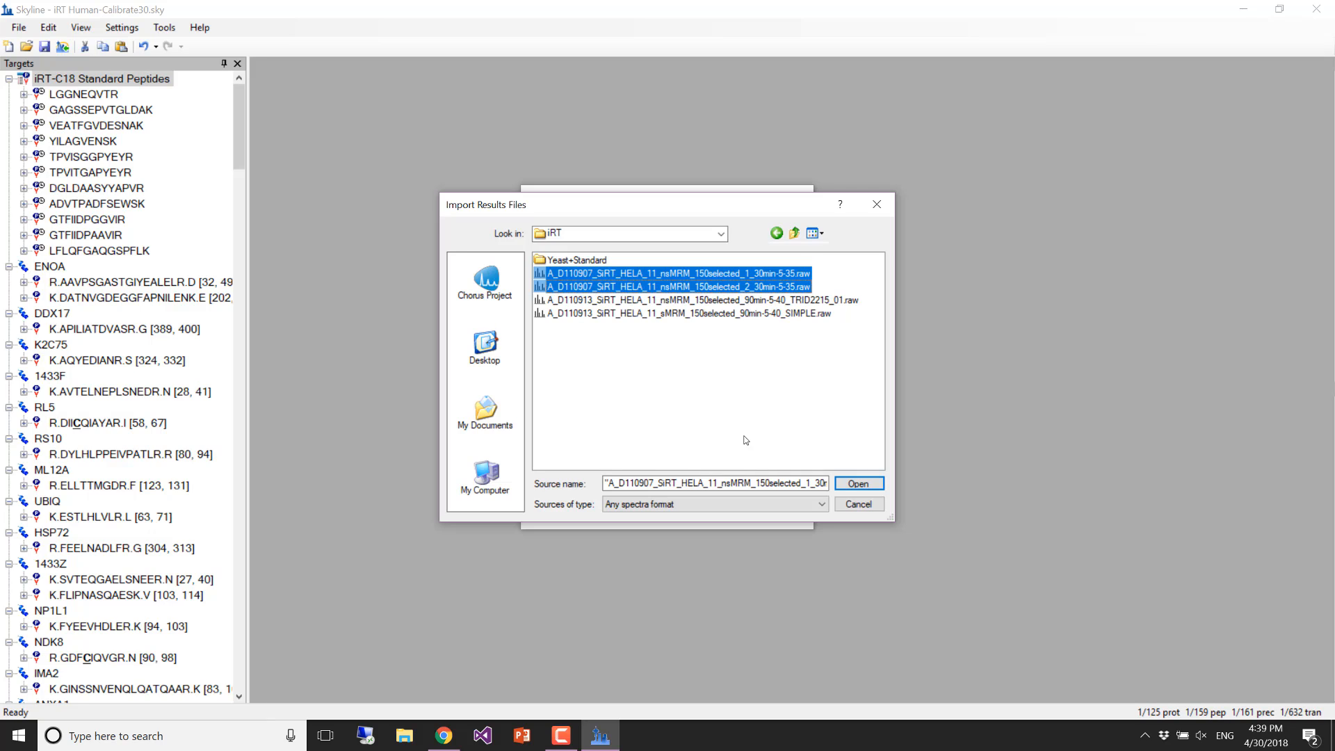
left_click(854, 485)
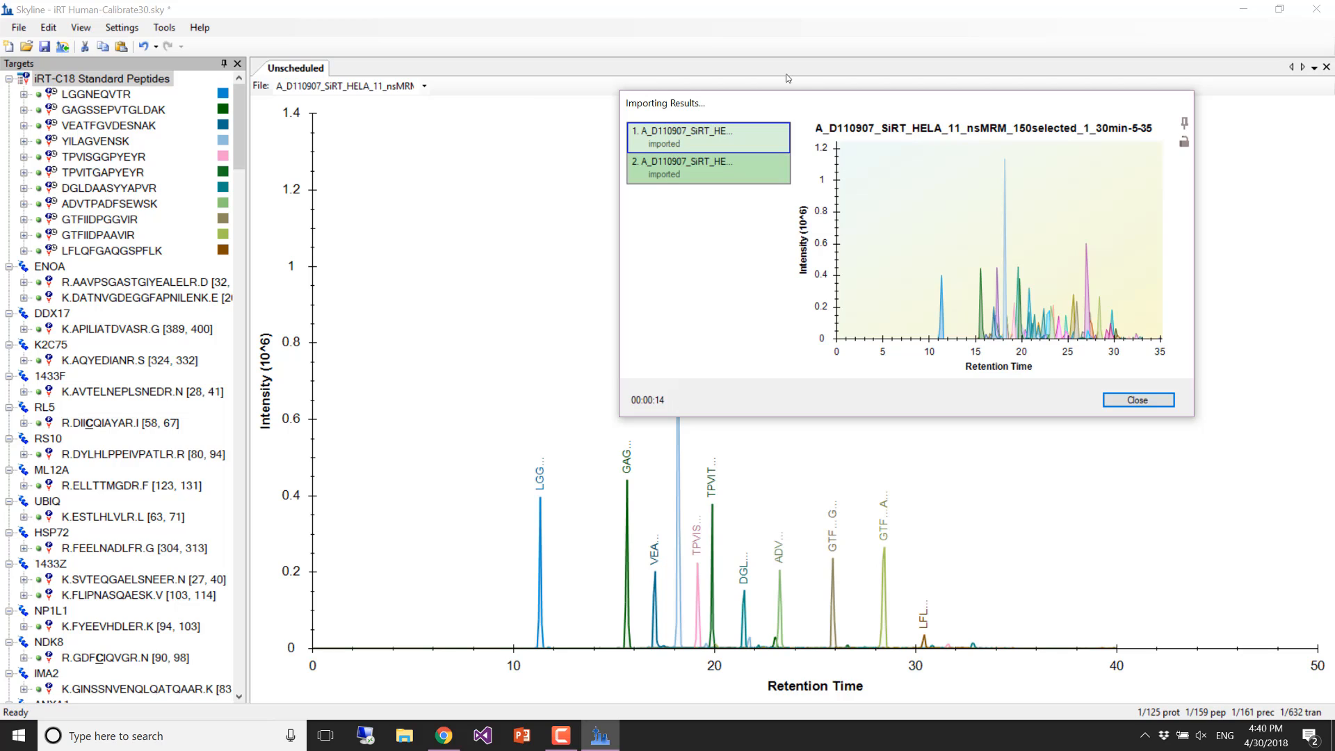
- Review the import progress chromatograms of both raw files and close the progress window
left_click_drag(816, 102, 583, 159)
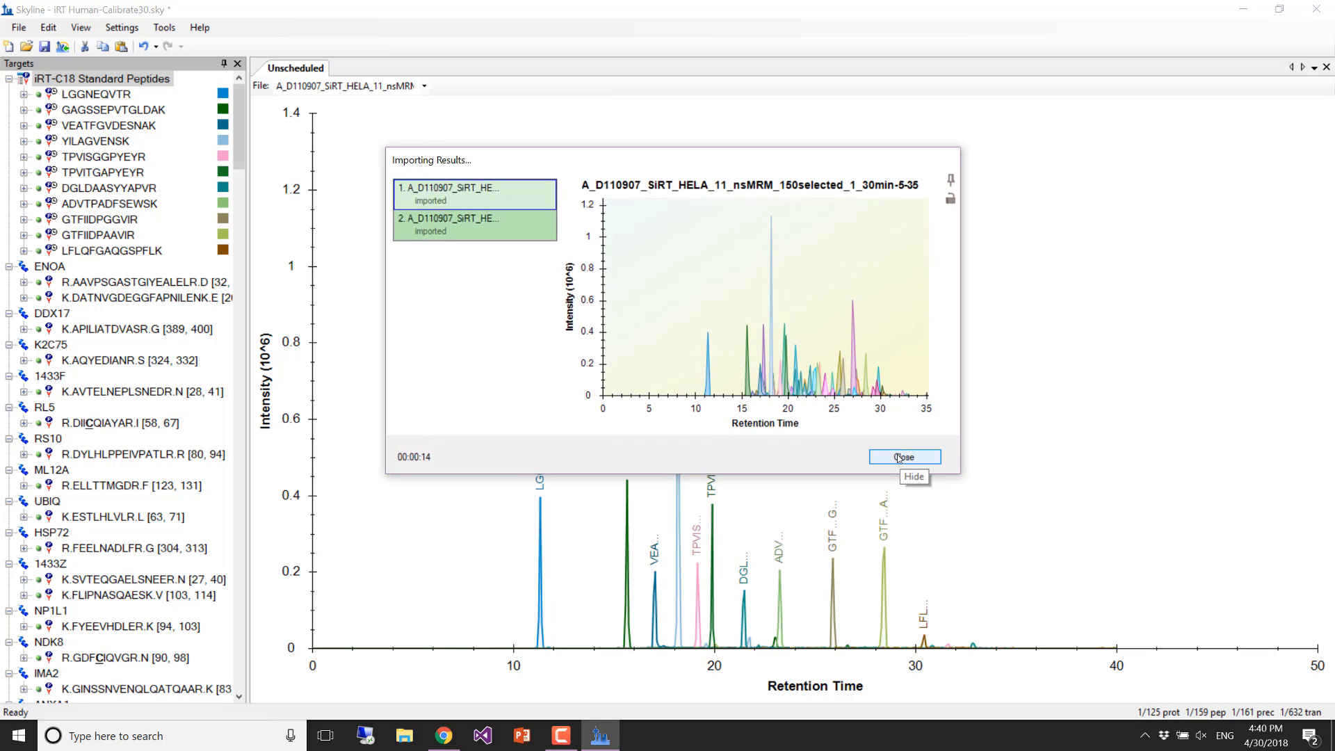
left_click(491, 218)
left_click(486, 195)
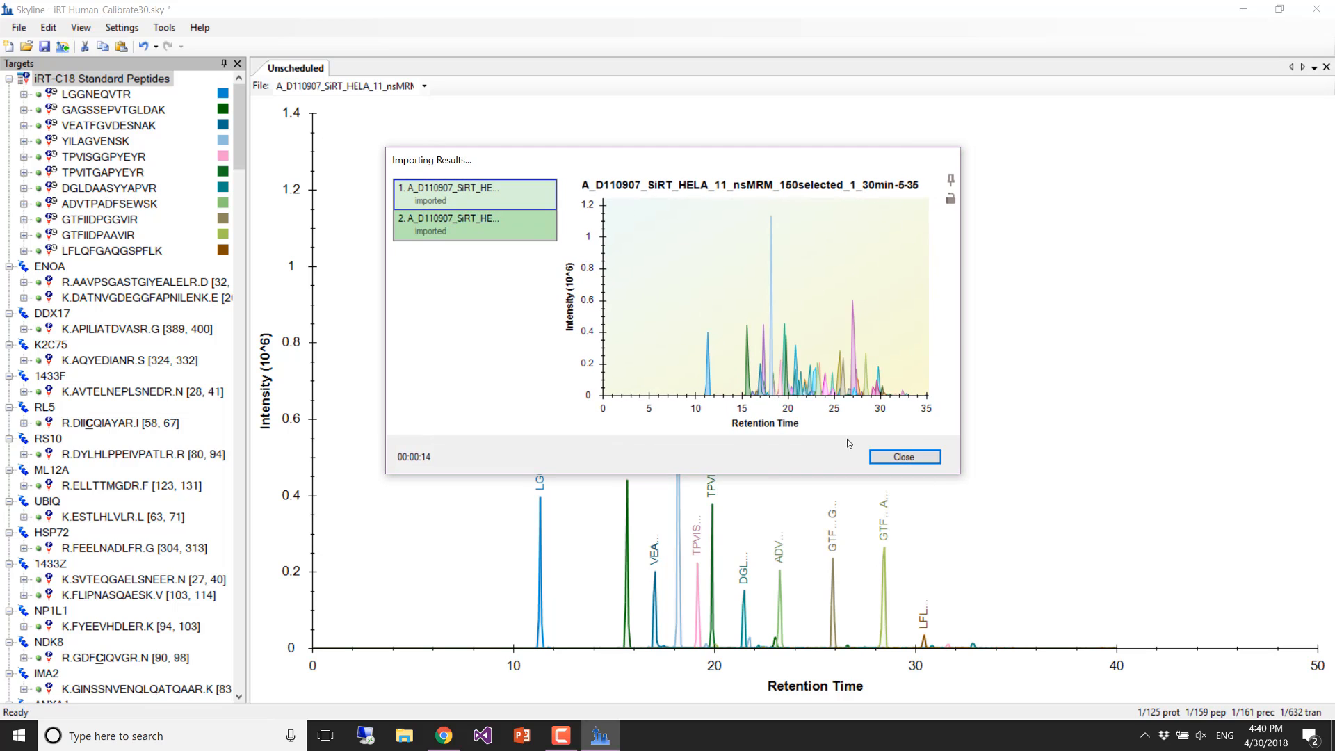
left_click(875, 456)
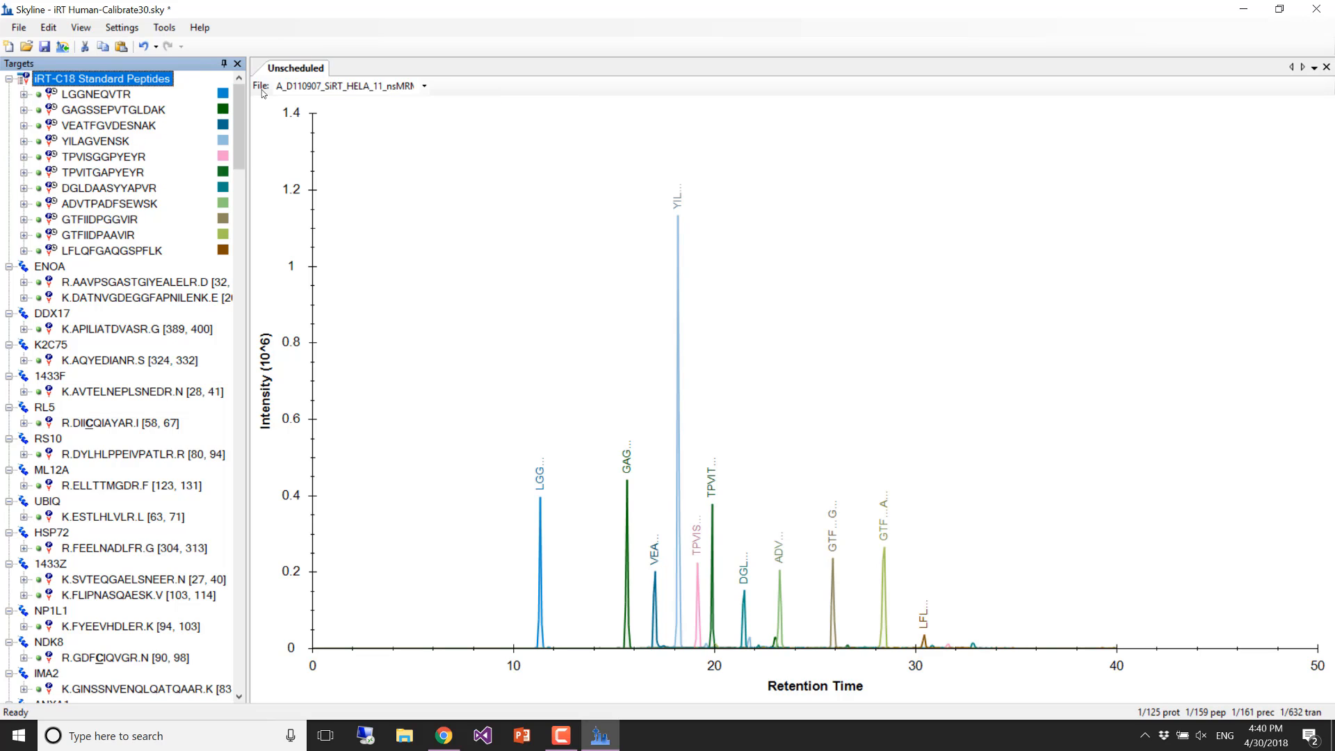
- Switch the Unscheduled chromatogram graph to the second raw file and back to the first to compare the standard peptides
left_click(347, 85)
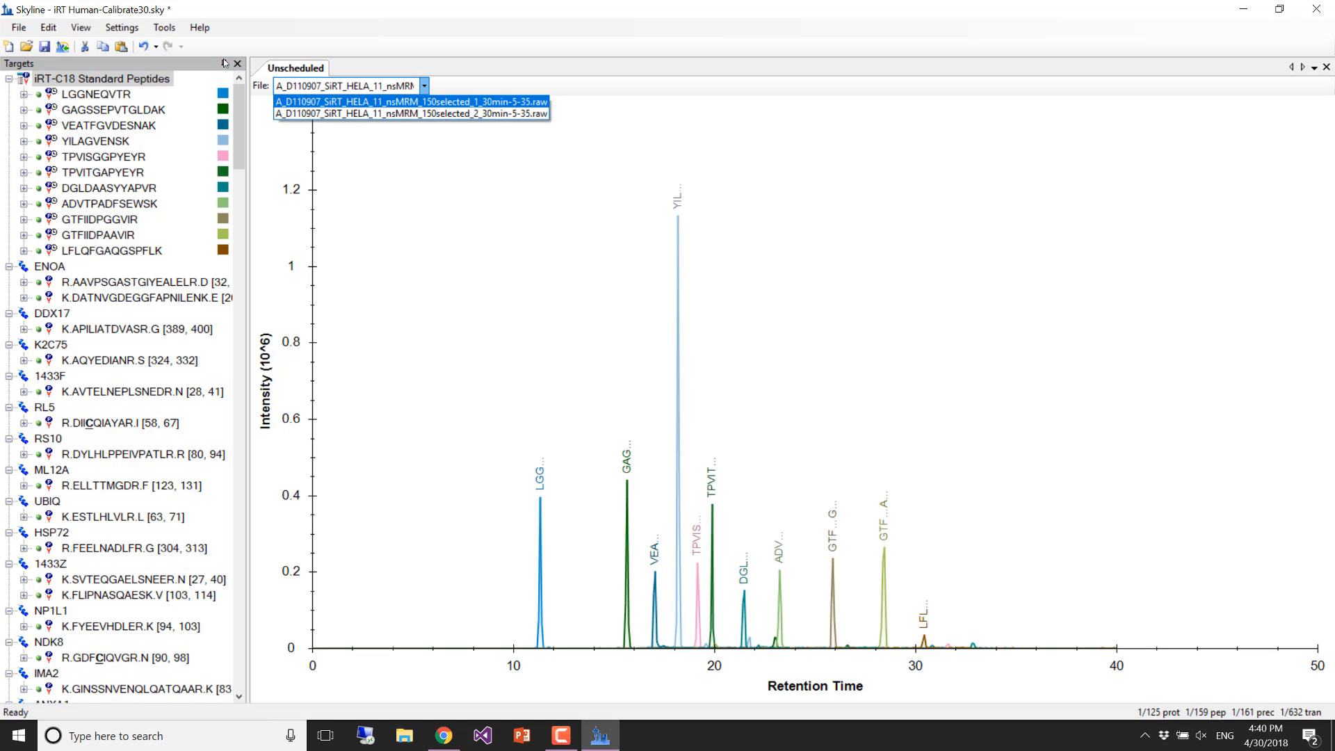
left_click(344, 113)
left_click(347, 84)
left_click(349, 101)
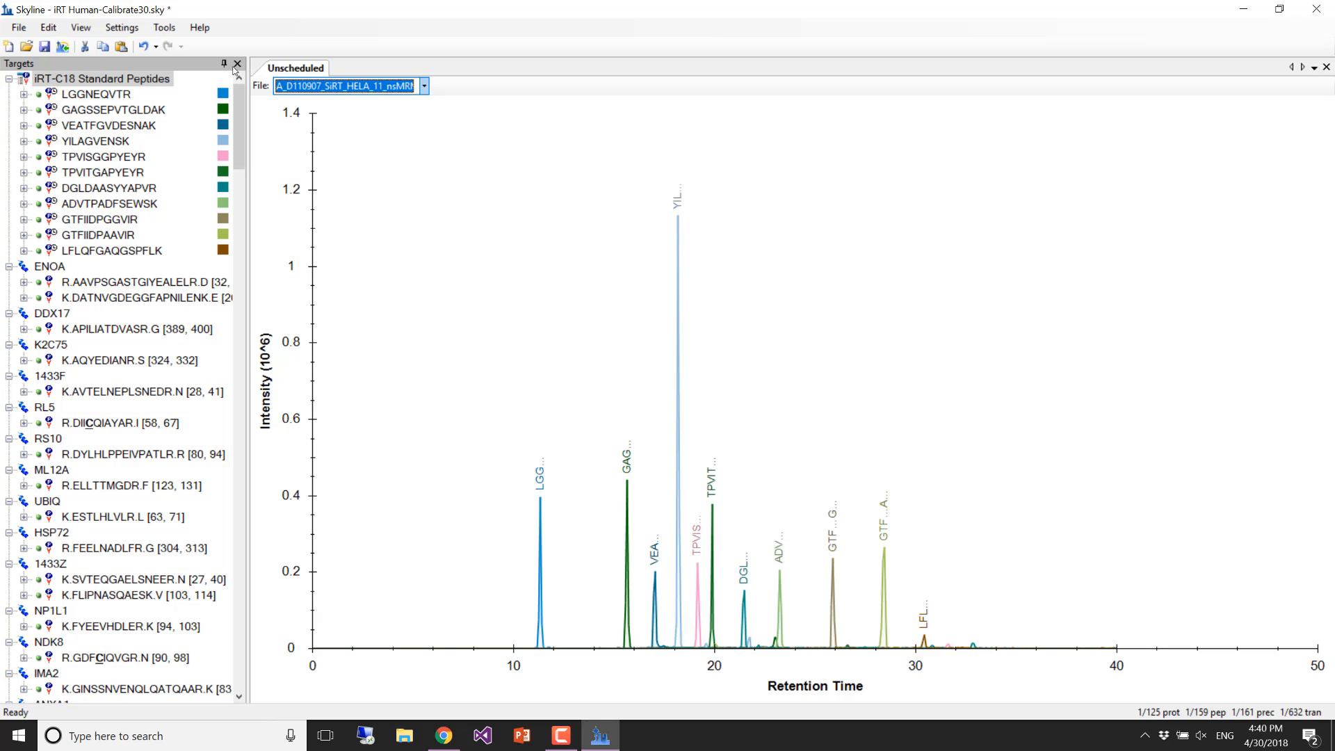
- Switch to File Explorer and open iRT-Human_0002.csv from the iRT folder in Documents in Excel
left_click(404, 736)
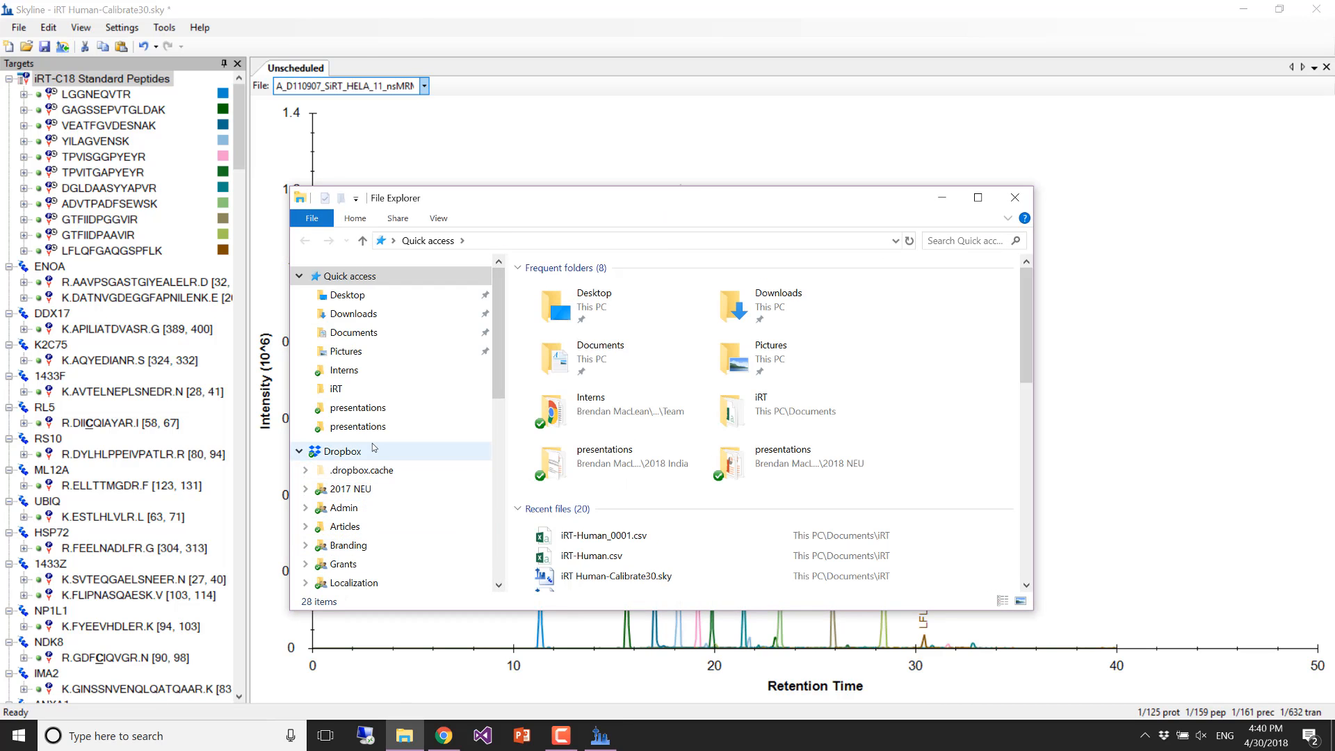
left_click(353, 333)
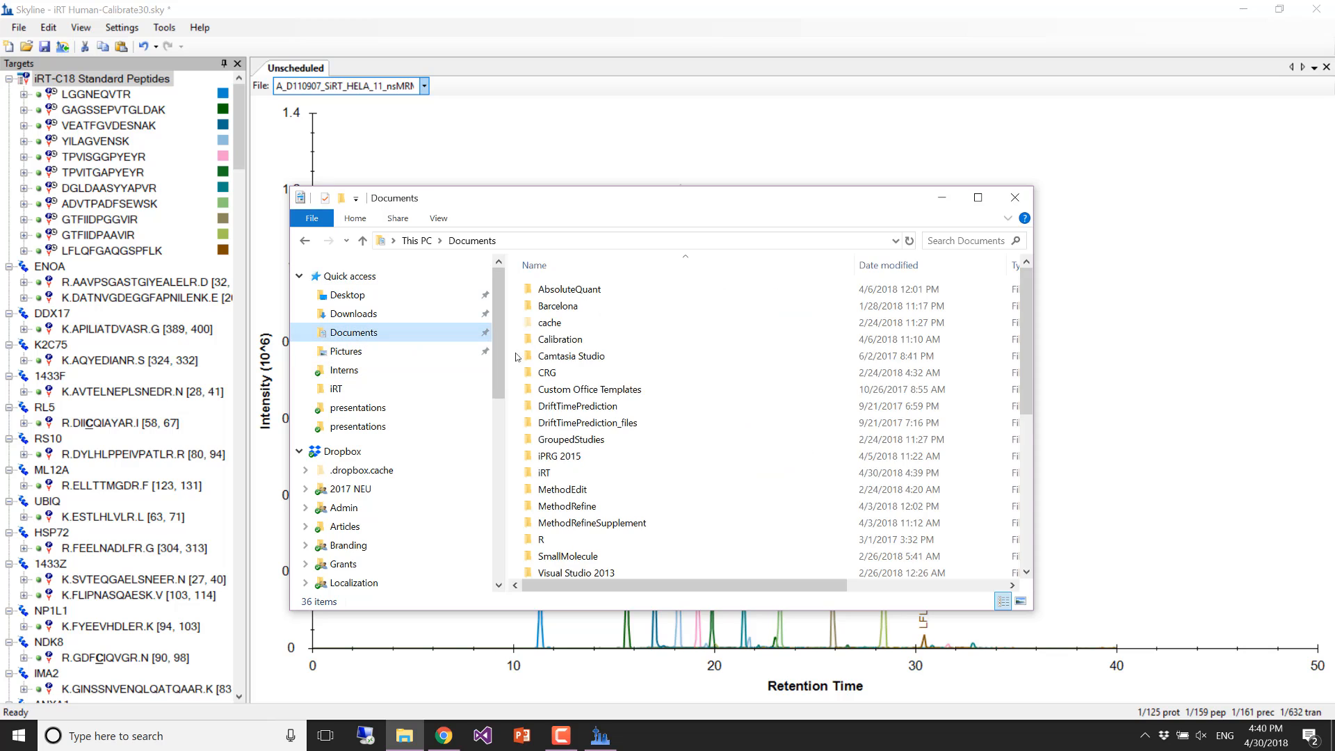
double_click(543, 473)
scroll(599, 454, "down", 1)
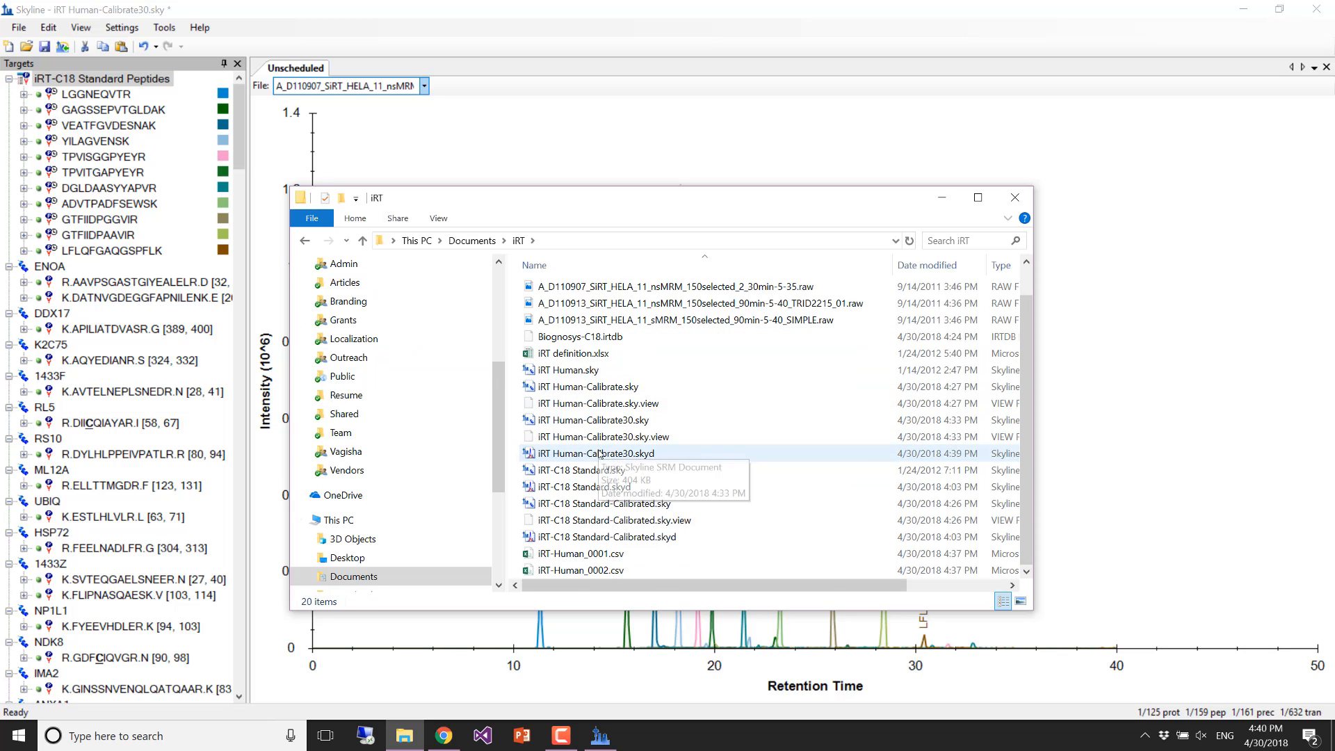
double_click(590, 570)
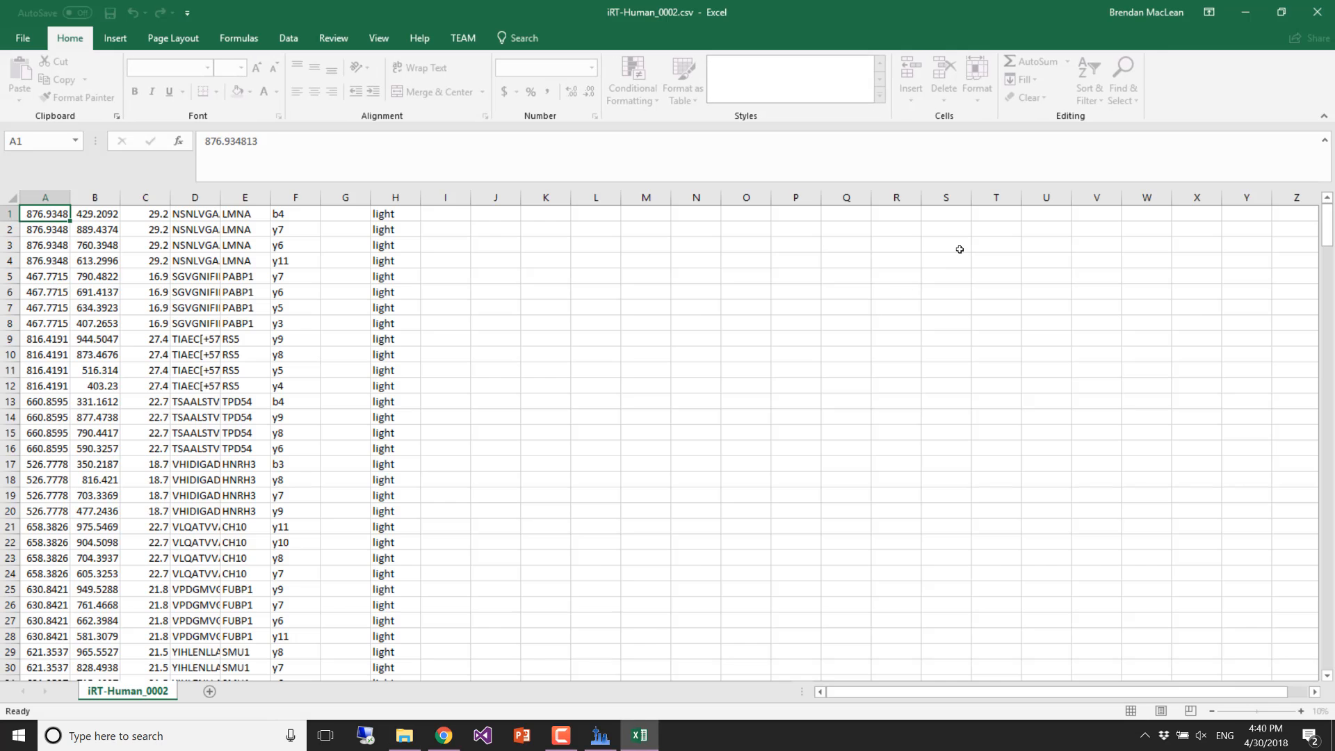
- Examine the iRT-C18 standard peptide transitions in the last rows of the list, close the file and return to Skyline
left_click_drag(1330, 263, 1295, 716)
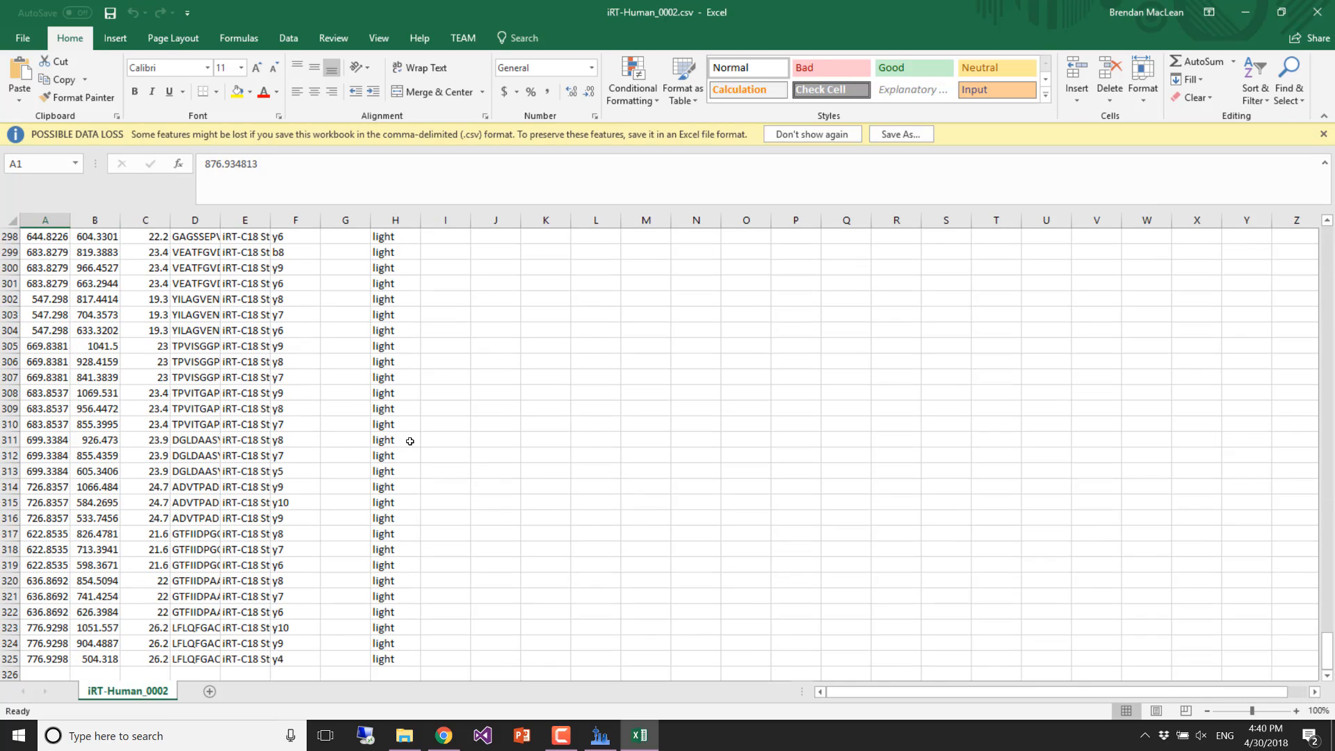
scroll(323, 434, "up", 10)
scroll(323, 434, "down", 5)
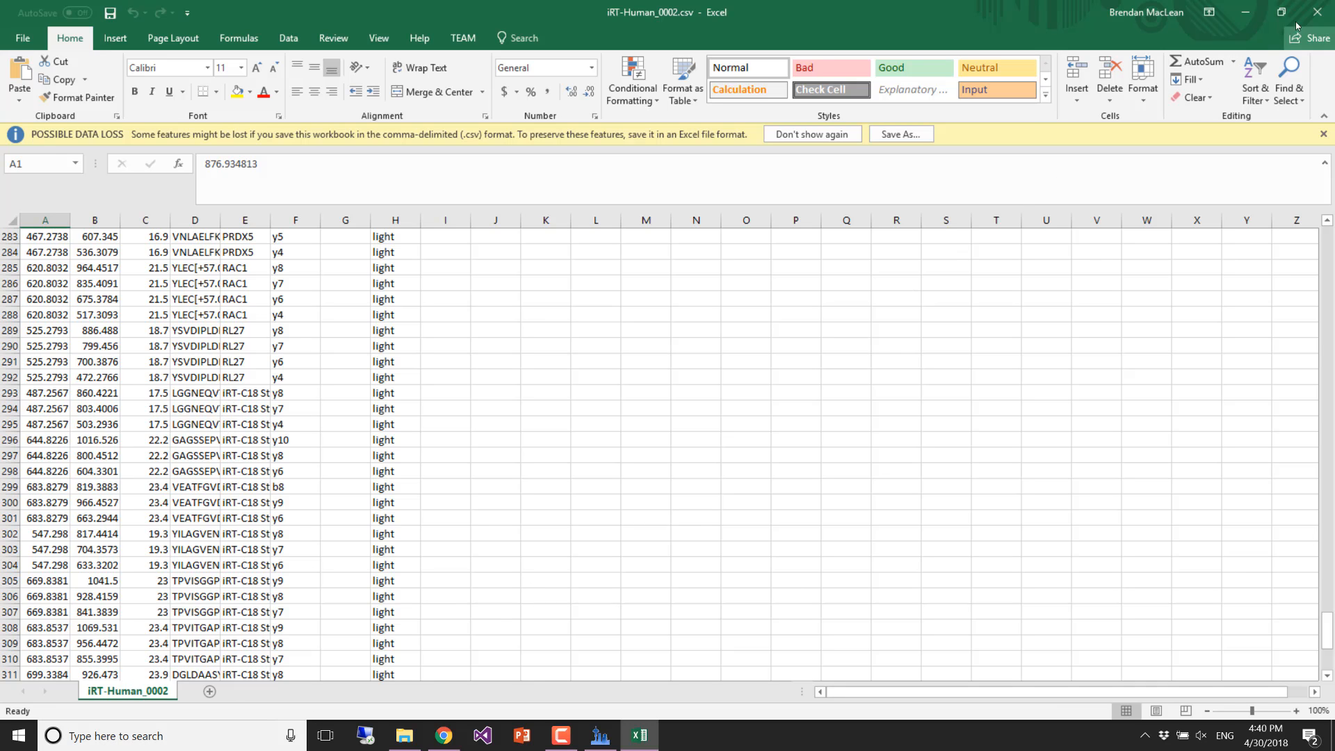
left_click(1317, 12)
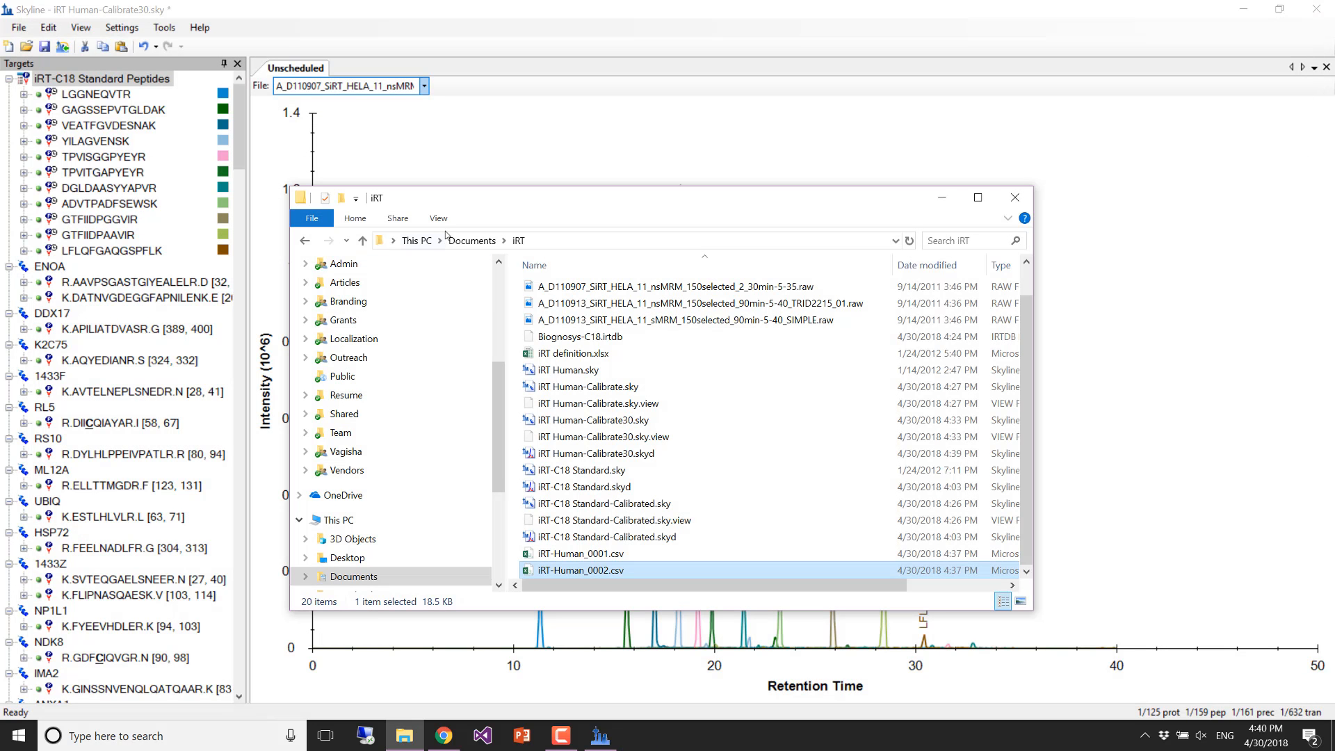
left_click(367, 9)
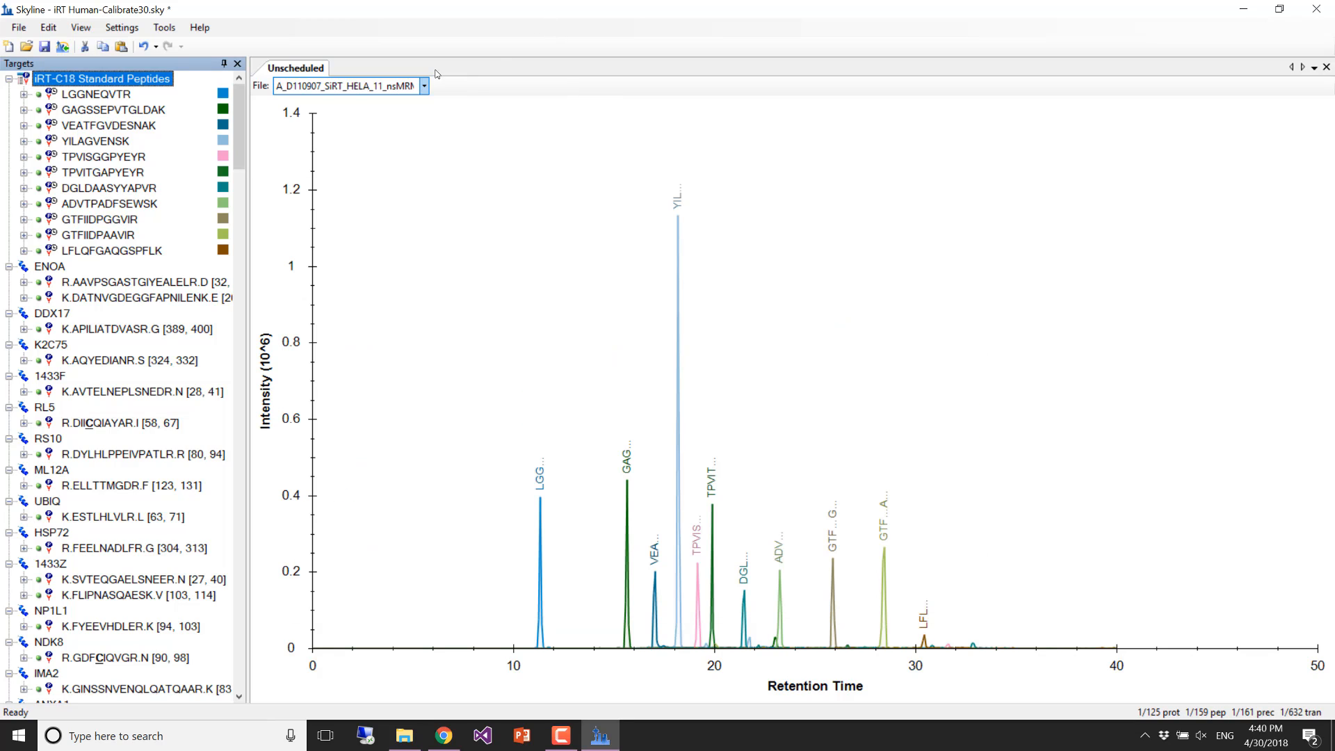
- Check the iRT-C18 standard peptide chromatograms again in the second raw file, returning to the first
left_click(377, 87)
left_click(376, 112)
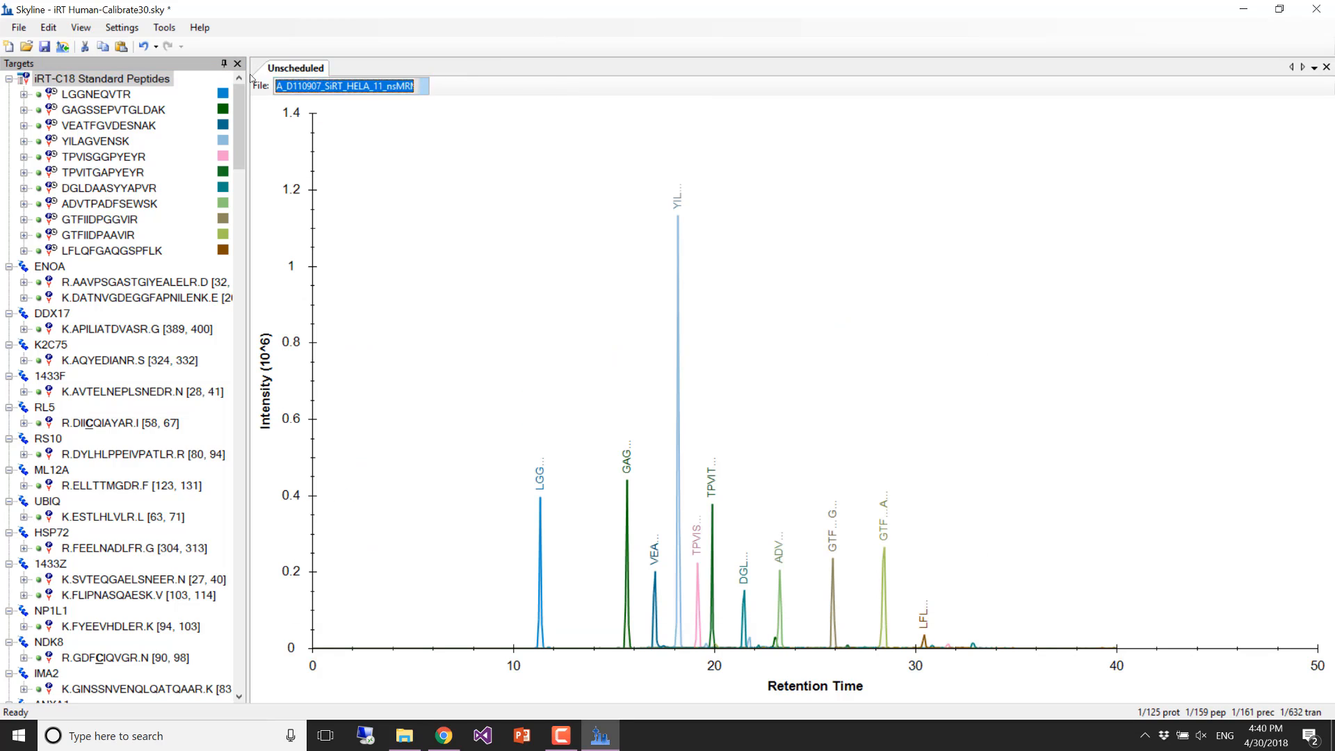
left_click(378, 87)
left_click(380, 103)
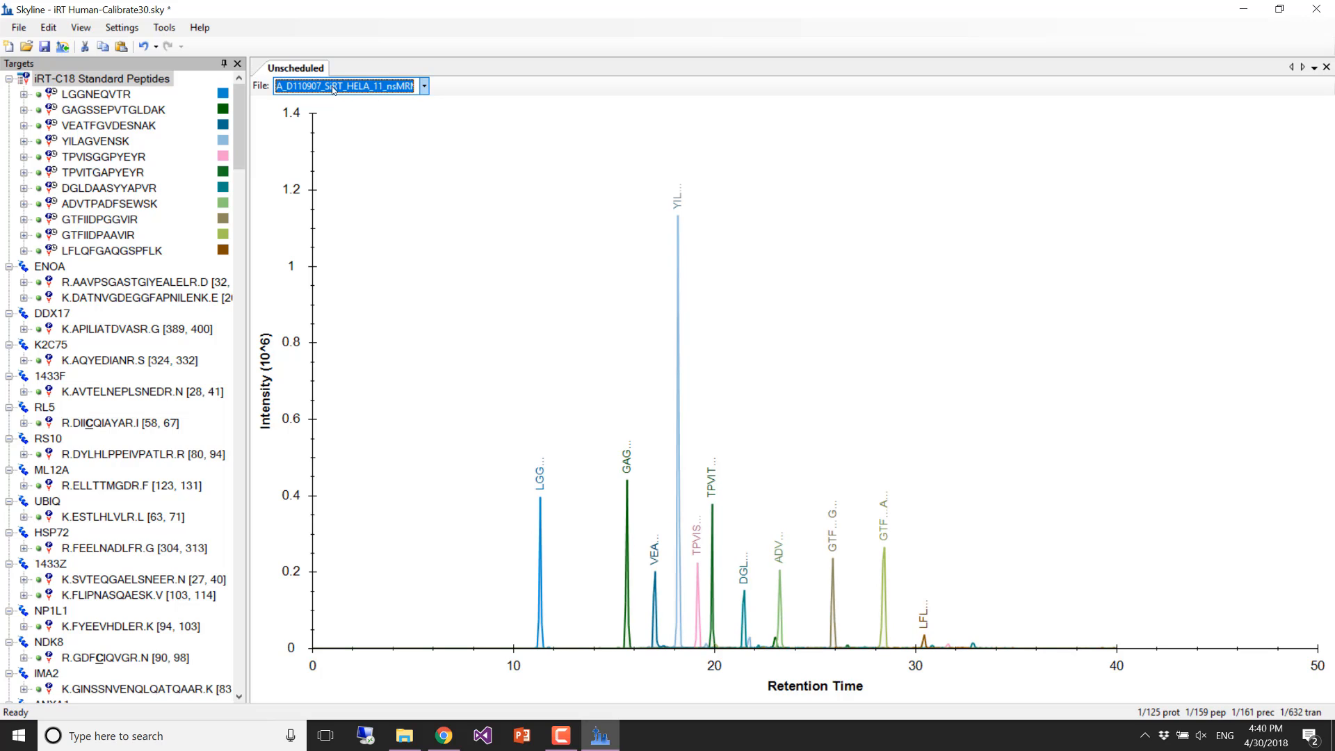
- Show the retention times replicate comparison graph for the standard peptides and select the ENOA protein
left_click(81, 27)
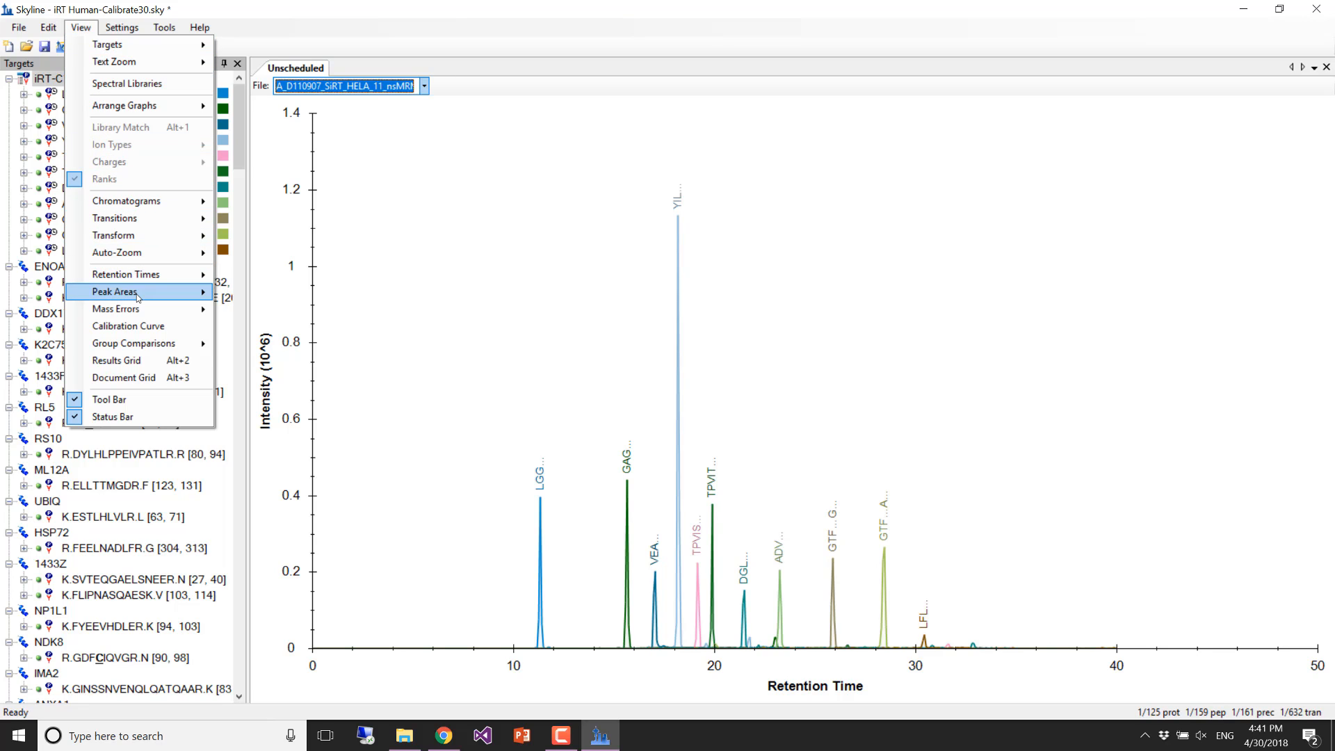
mouse_move(142, 277)
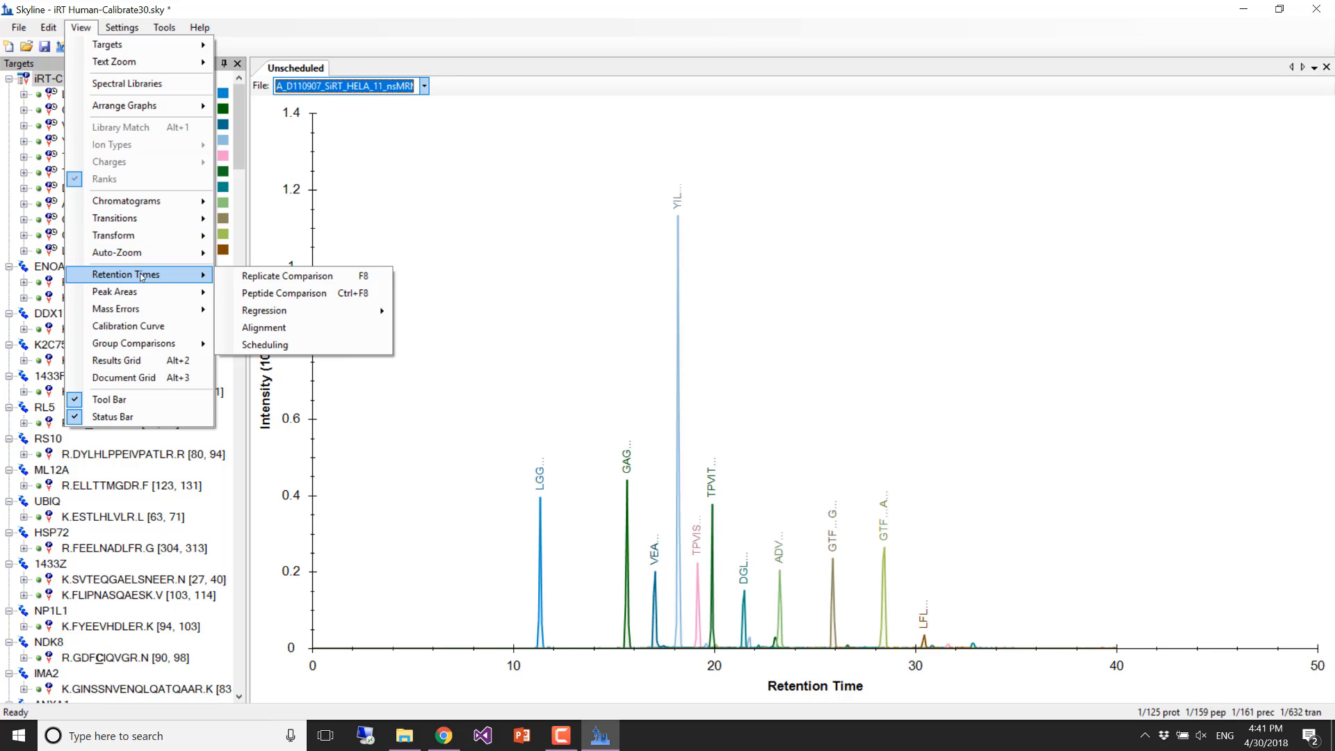
left_click(251, 275)
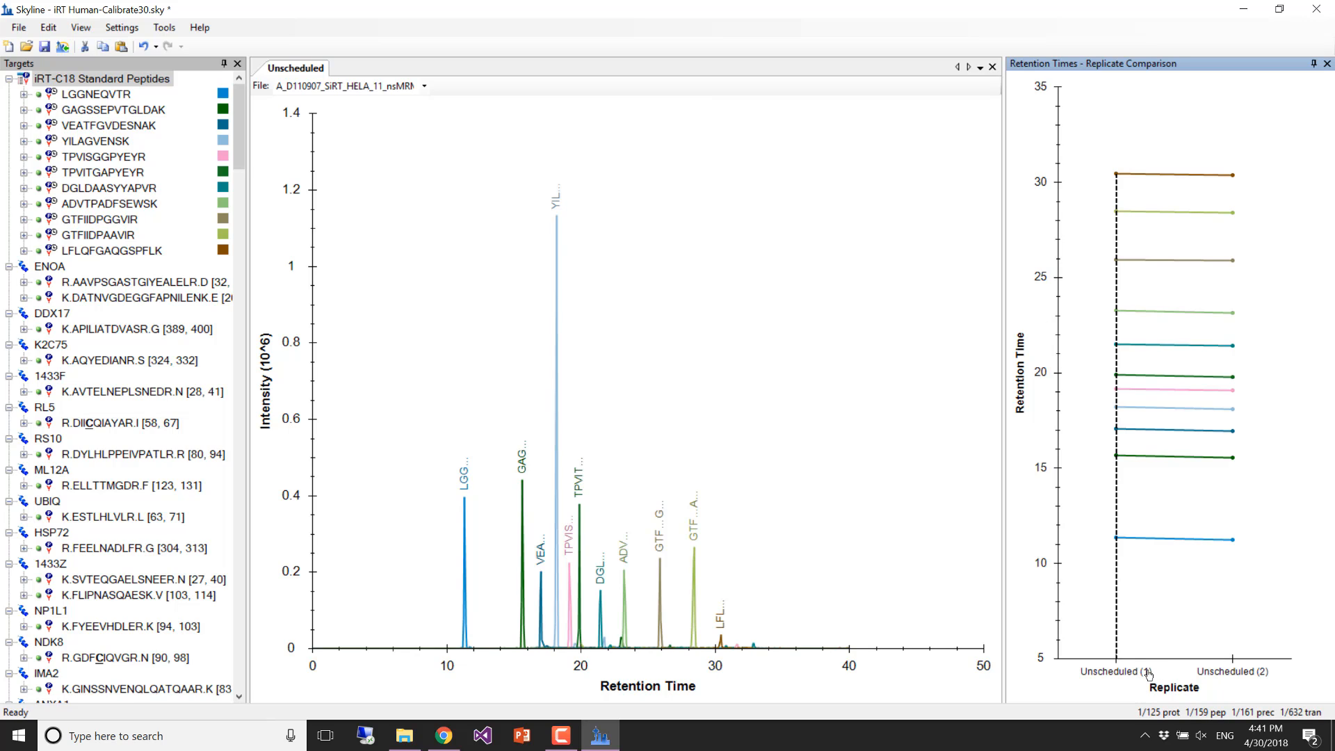
left_click(53, 268)
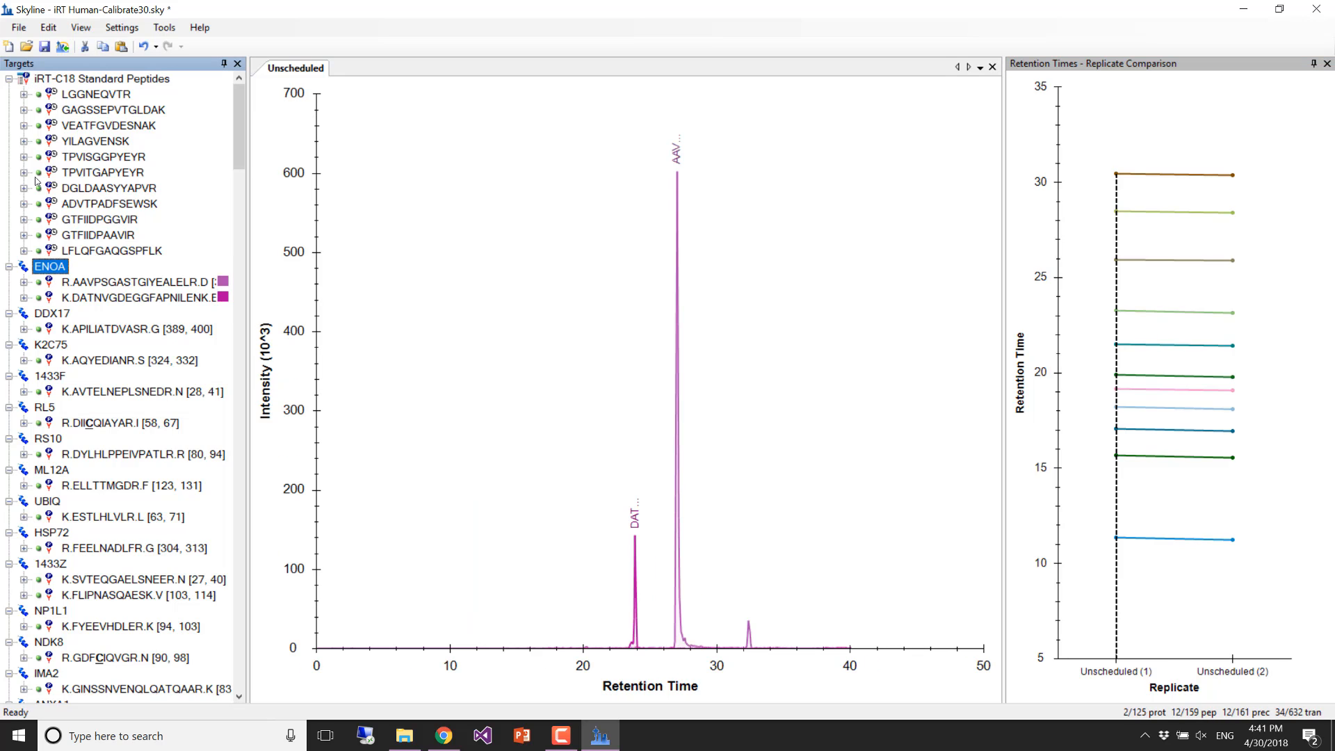
- Review the chromatograms and retention times of the DDX17, K2C75 and 1433Z proteins and look through the rest of the target list
left_click(51, 317)
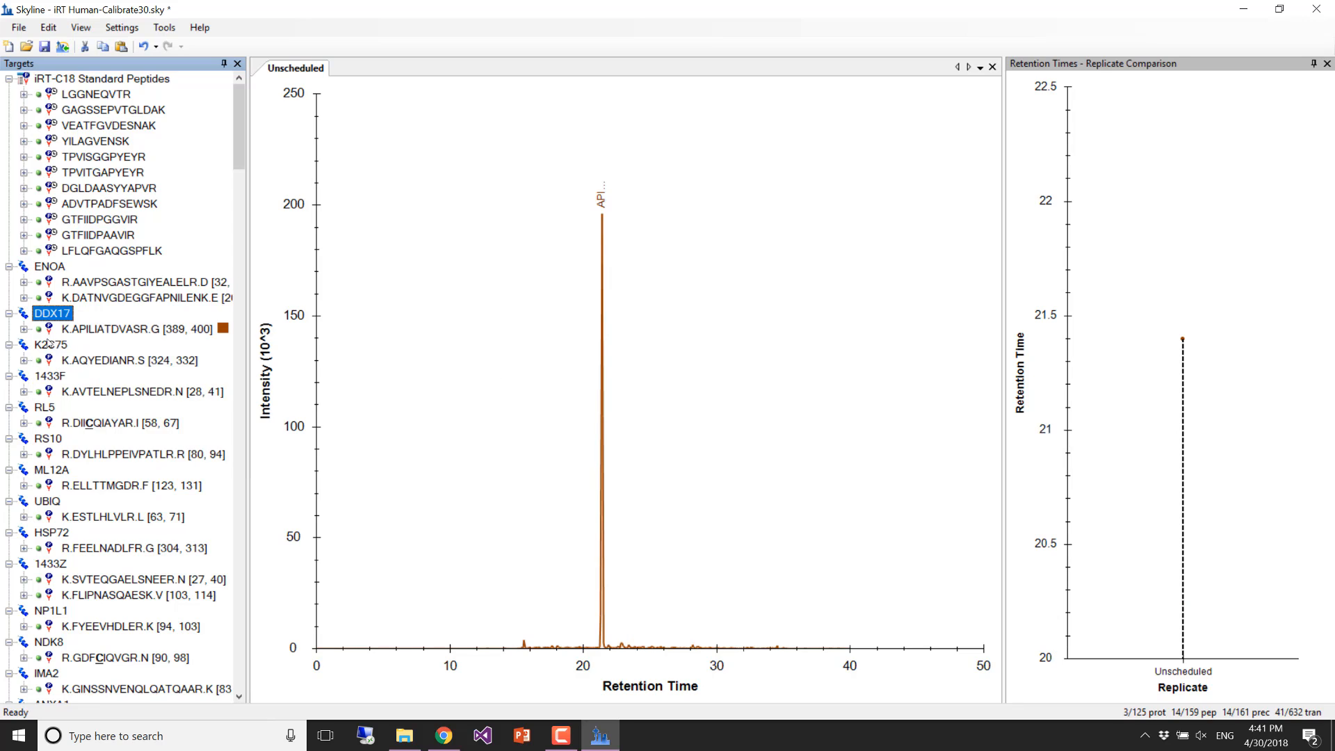
left_click(47, 347)
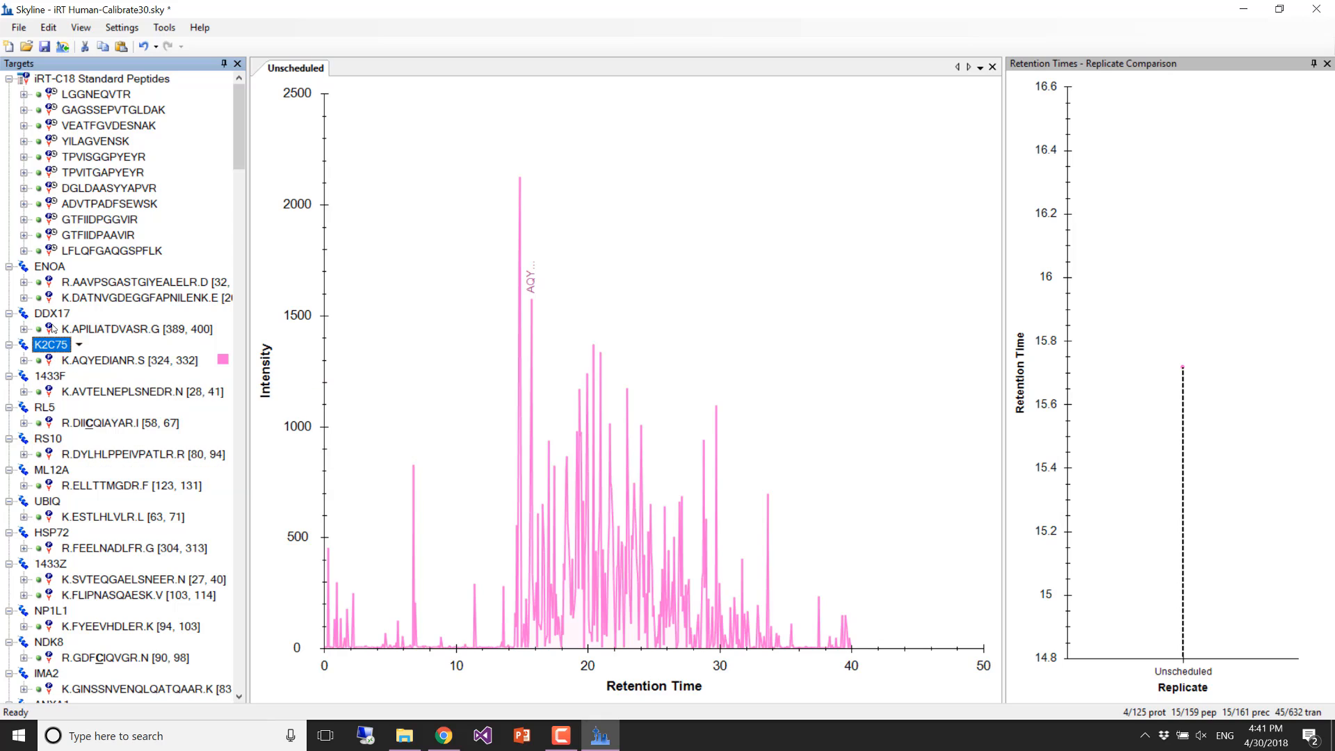
mouse_move(49, 273)
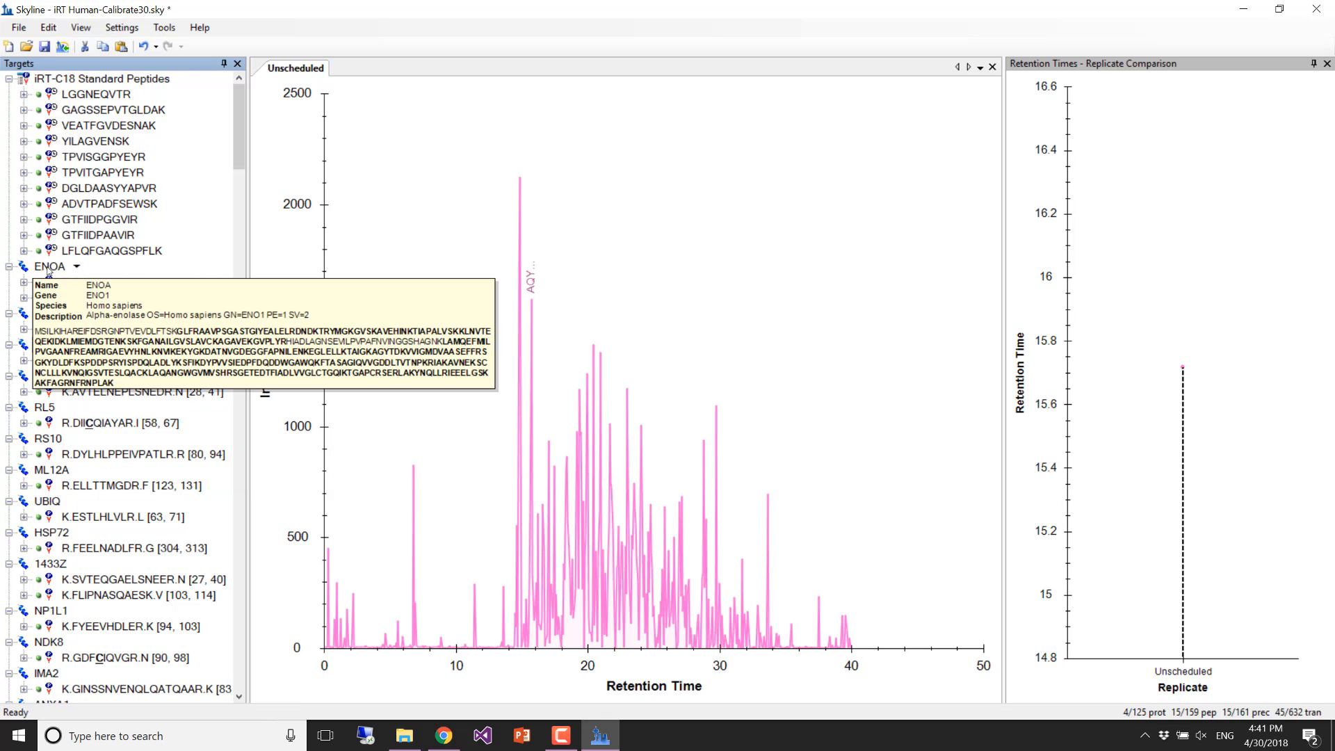
left_click(57, 565)
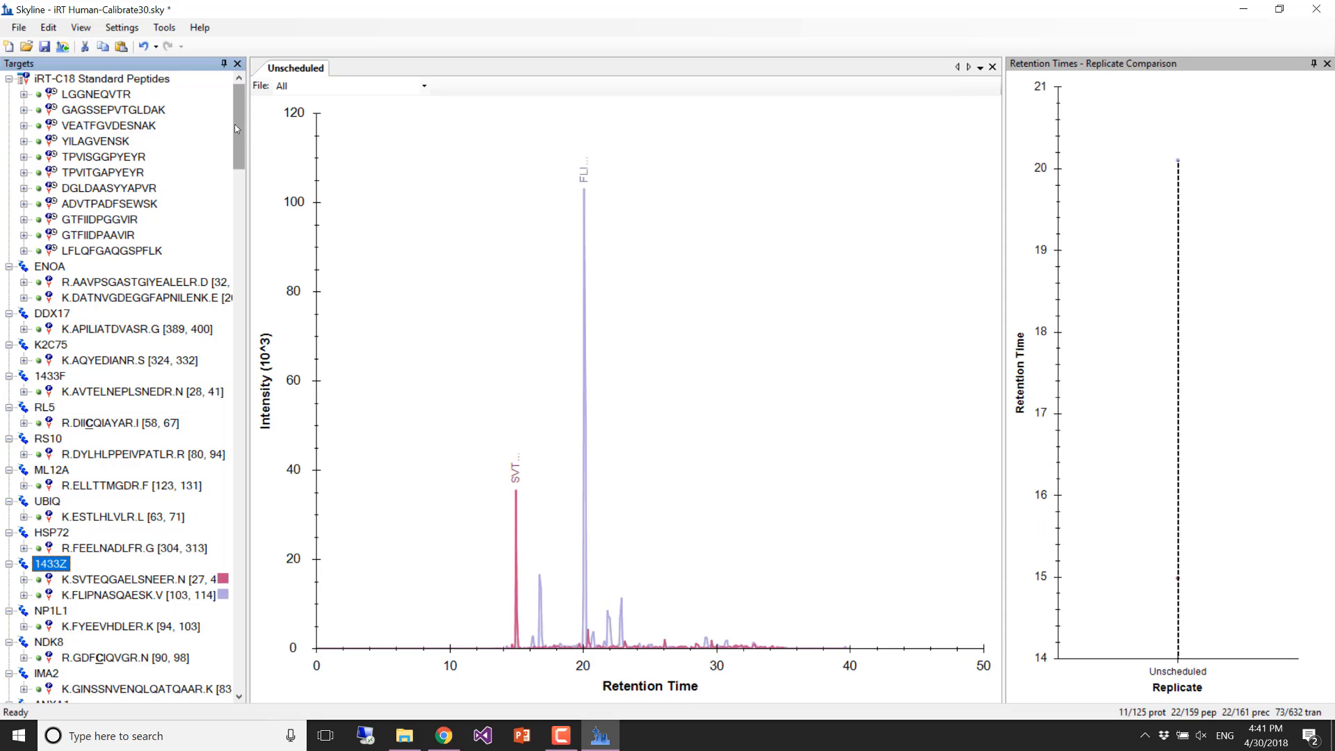
scroll(239, 160, "down", 1)
scroll(240, 160, "down", 9)
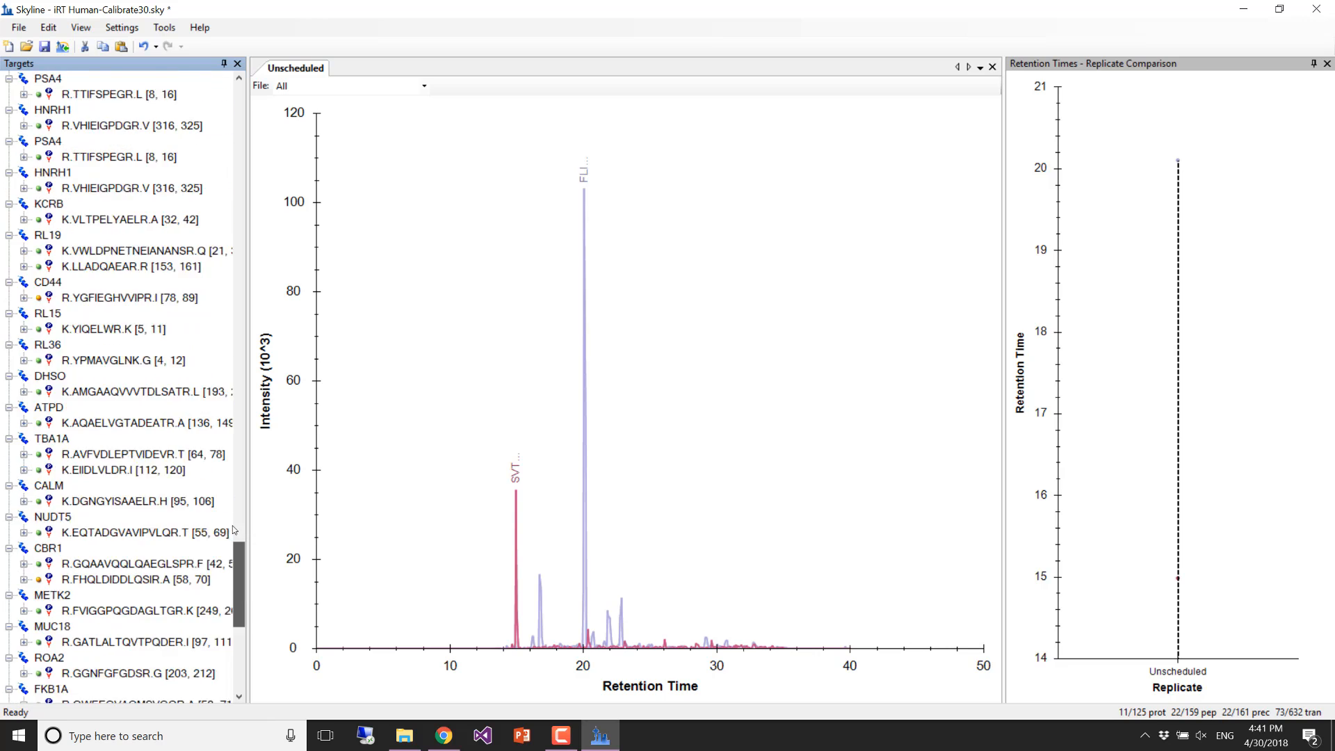
scroll(240, 164, "up", 10)
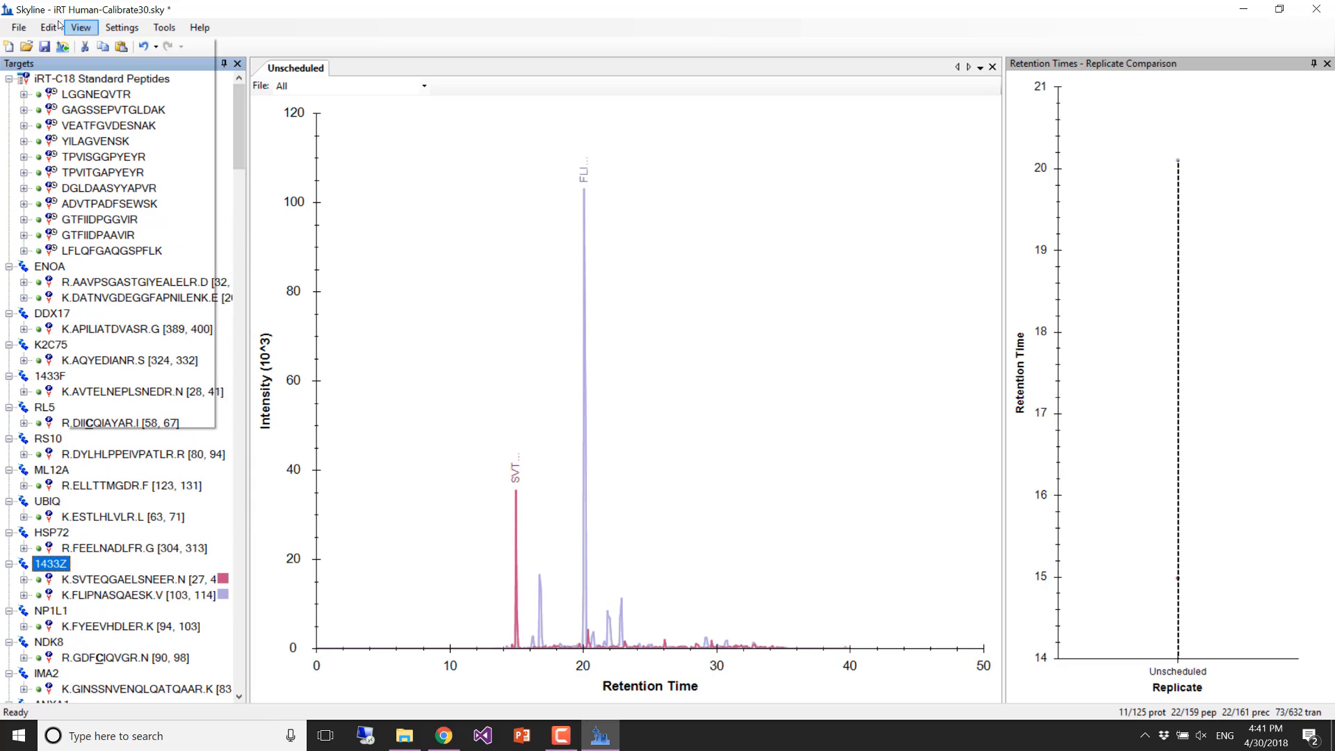
- Show the Score To Run retention time regression graph and detach it as a large floating window
left_click(87, 30)
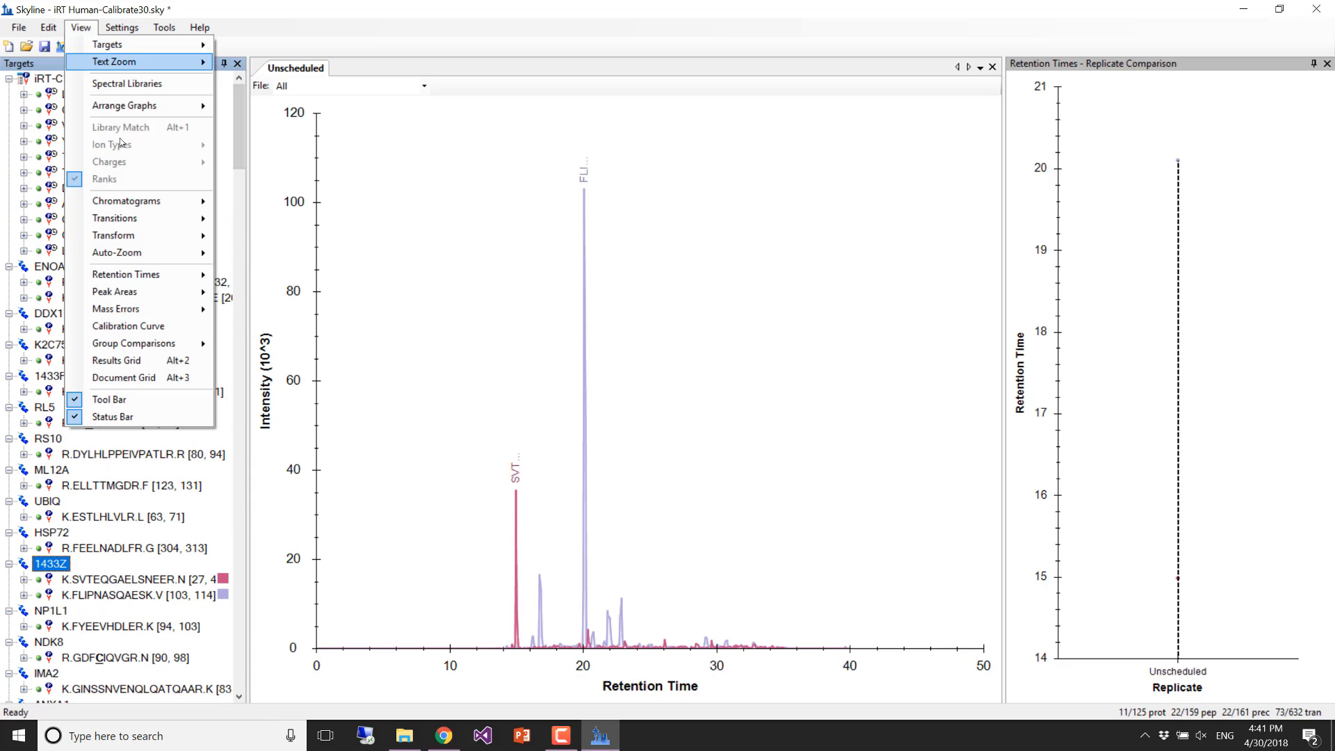
mouse_move(149, 278)
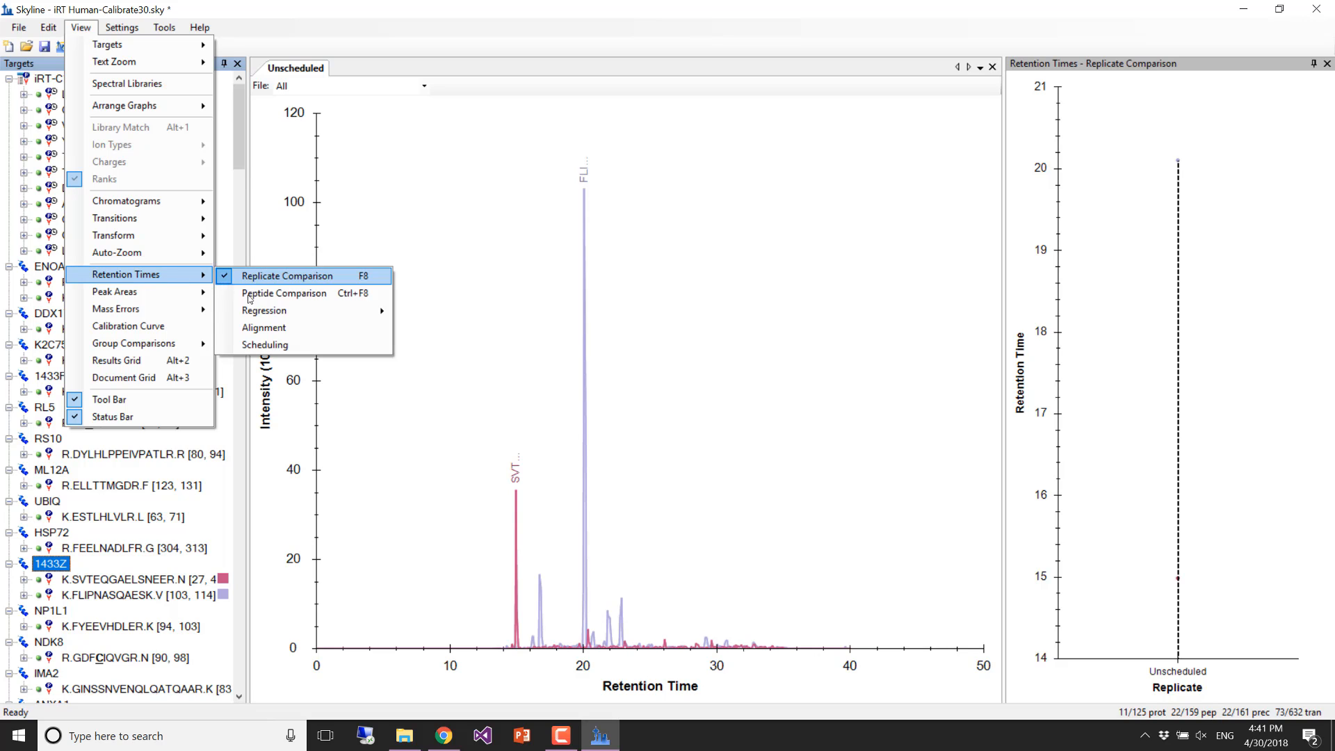
mouse_move(380, 308)
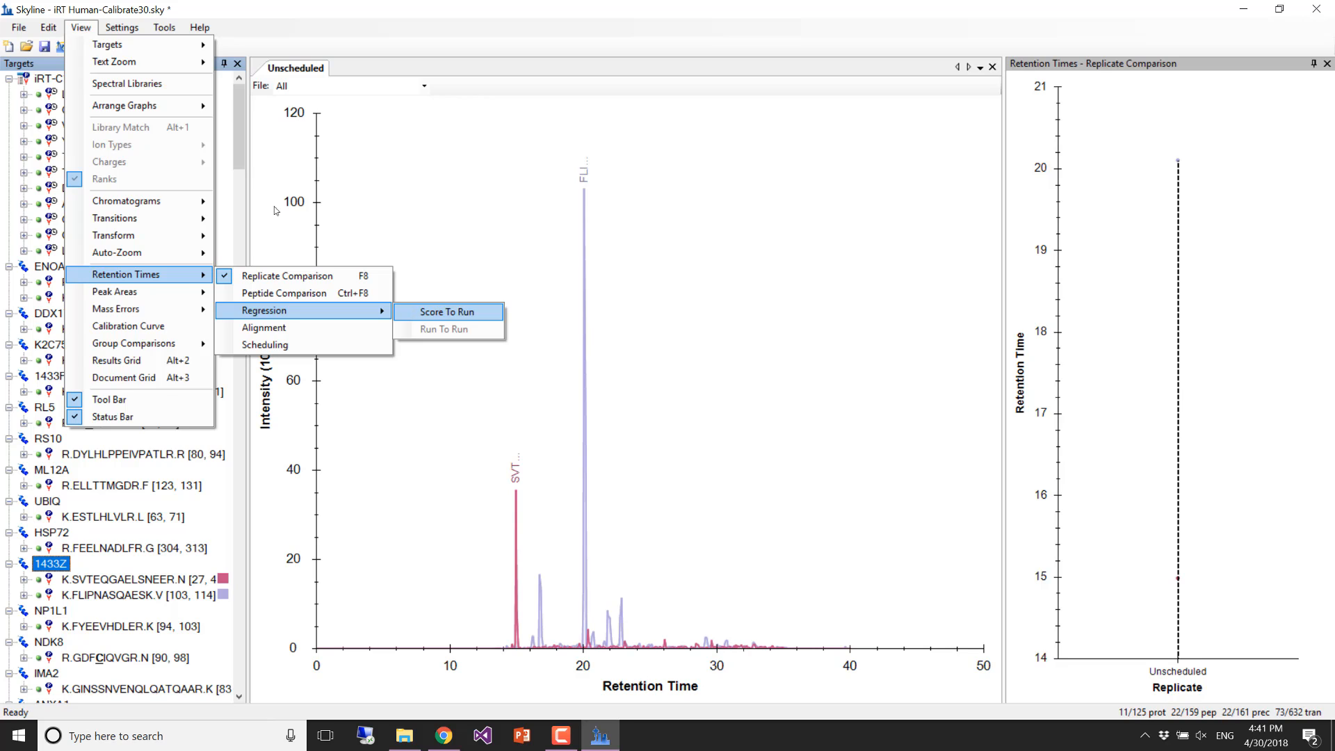
left_click(413, 314)
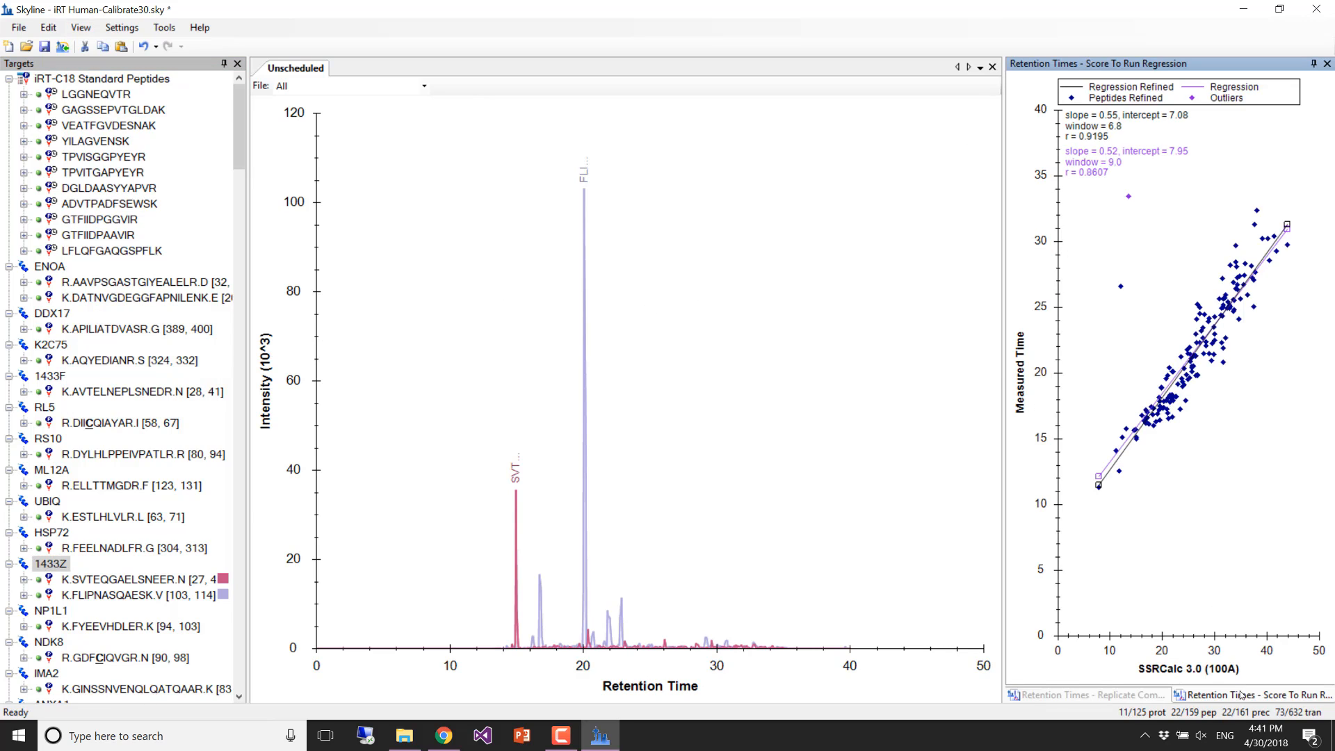
left_click_drag(1242, 694, 336, 664)
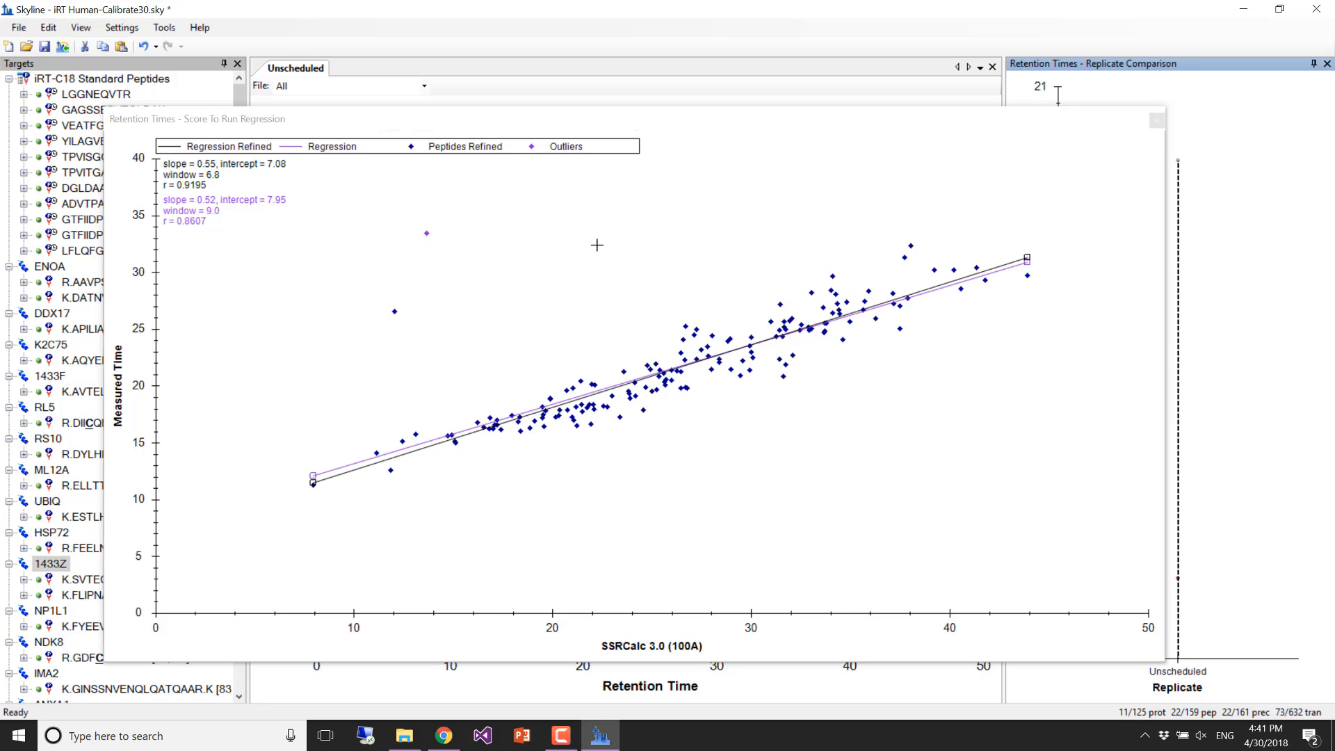
left_click(81, 27)
mouse_move(138, 276)
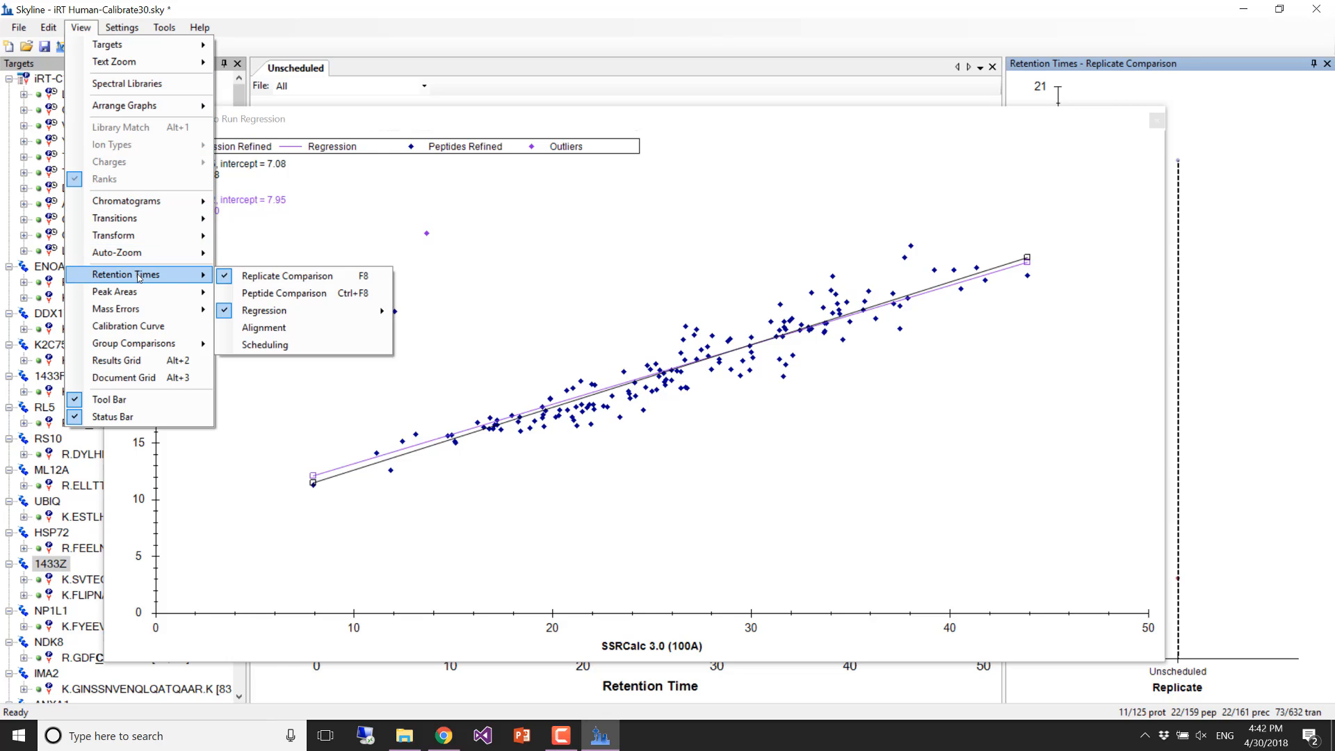
mouse_move(292, 312)
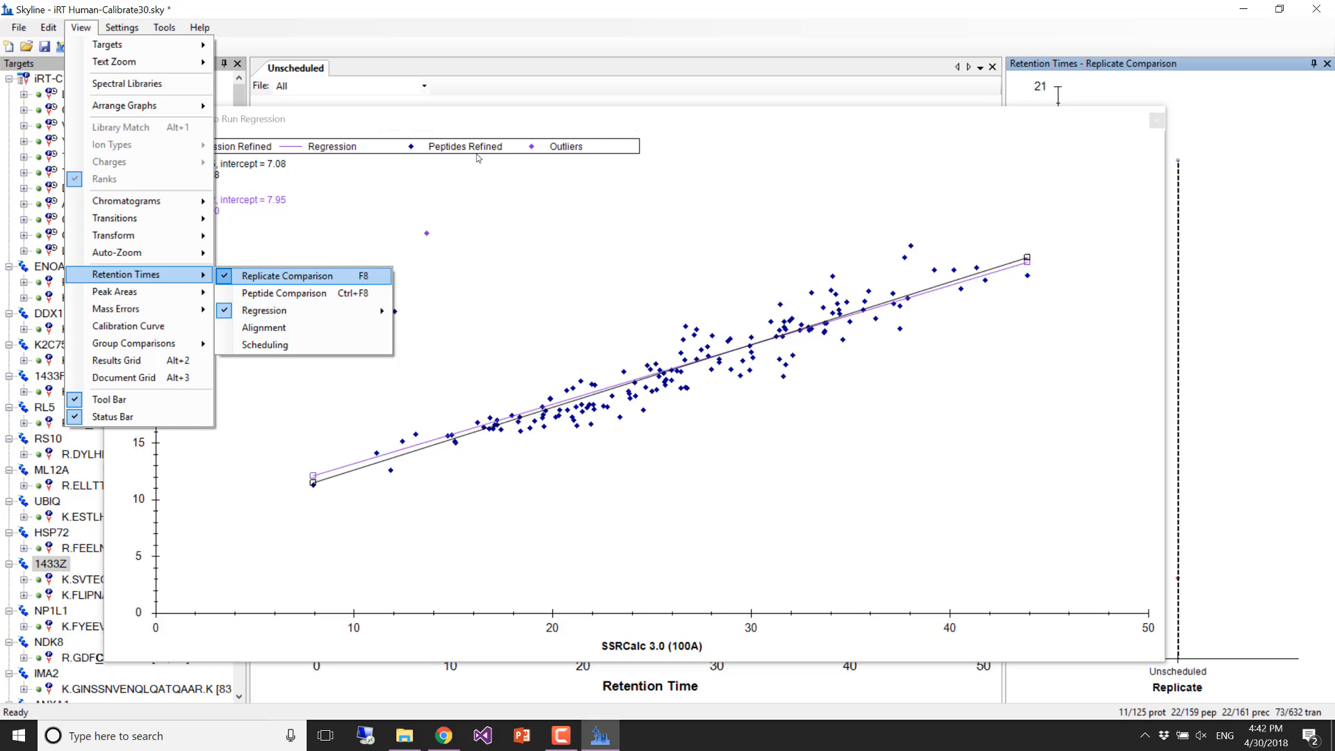
left_click(480, 119)
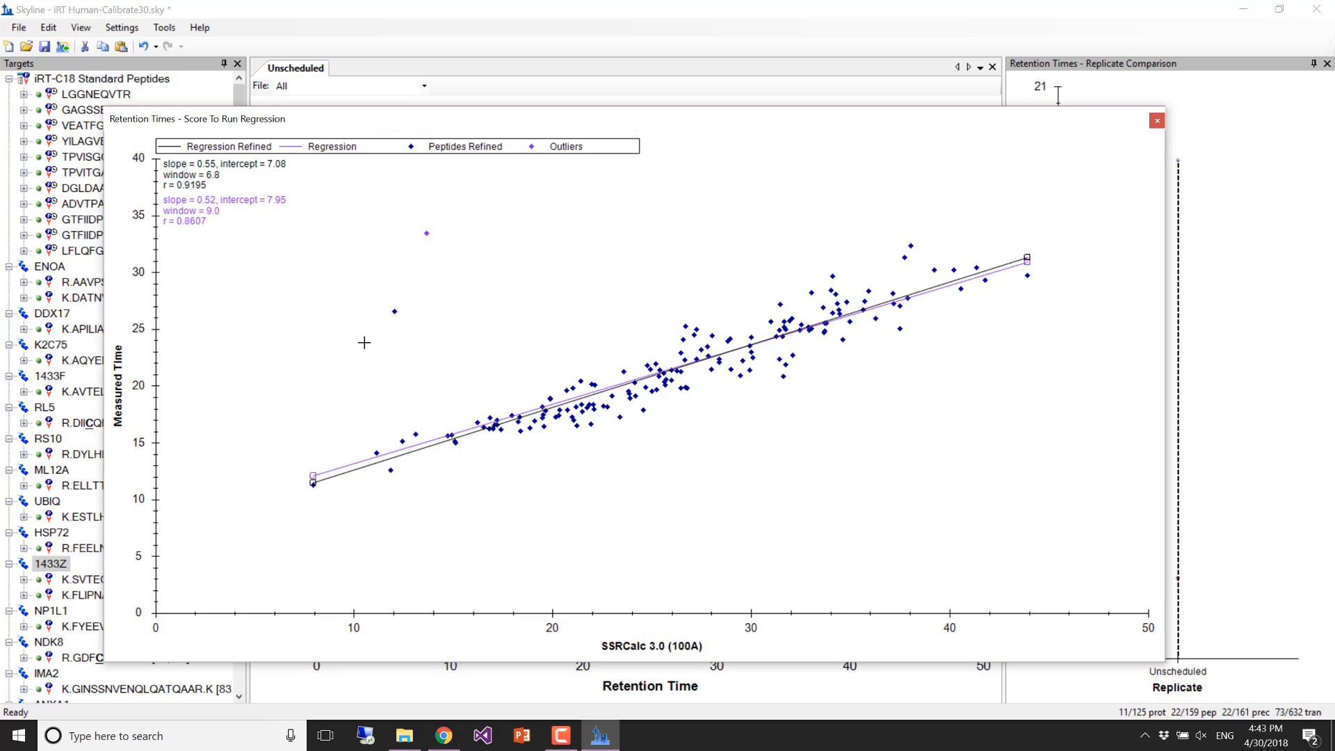
- Set the regression graph's calculator to Biognosys (iRT-C18) and dock the graph back beside the chromatograms
right_click(350, 264)
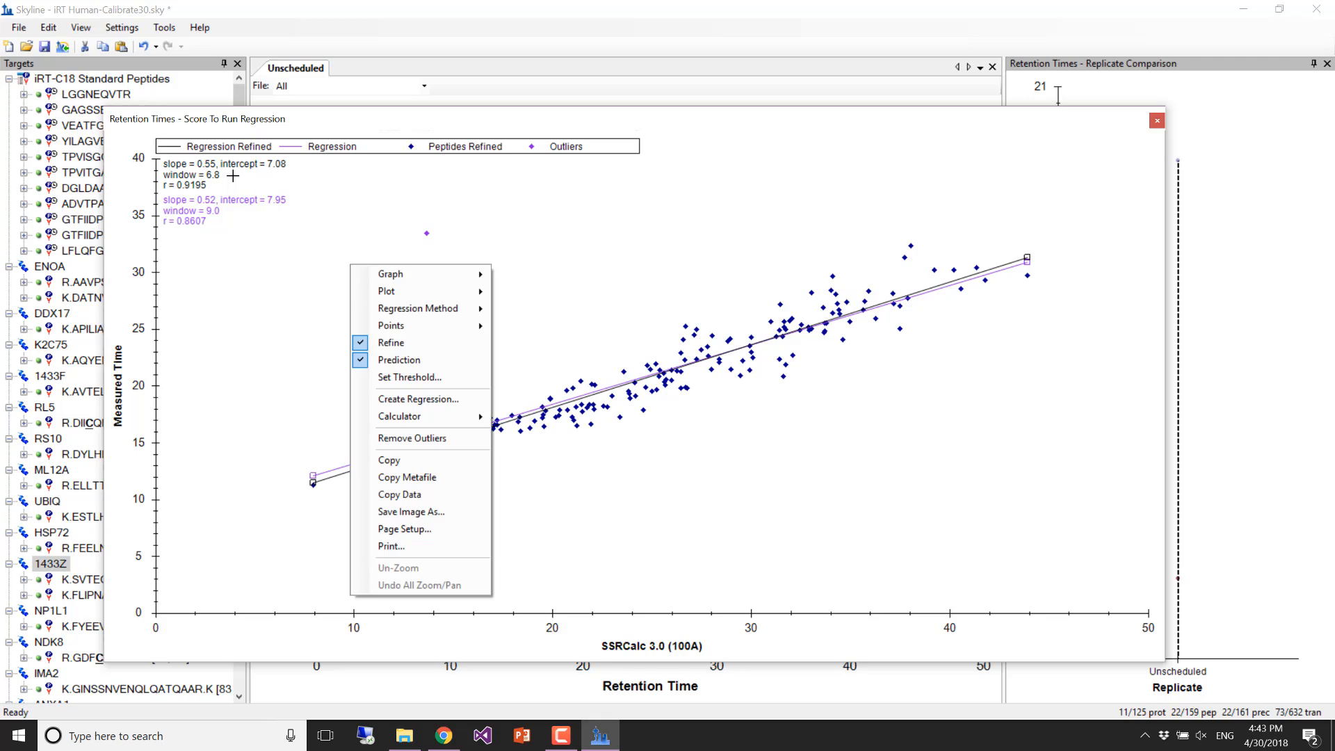
right_click(311, 261)
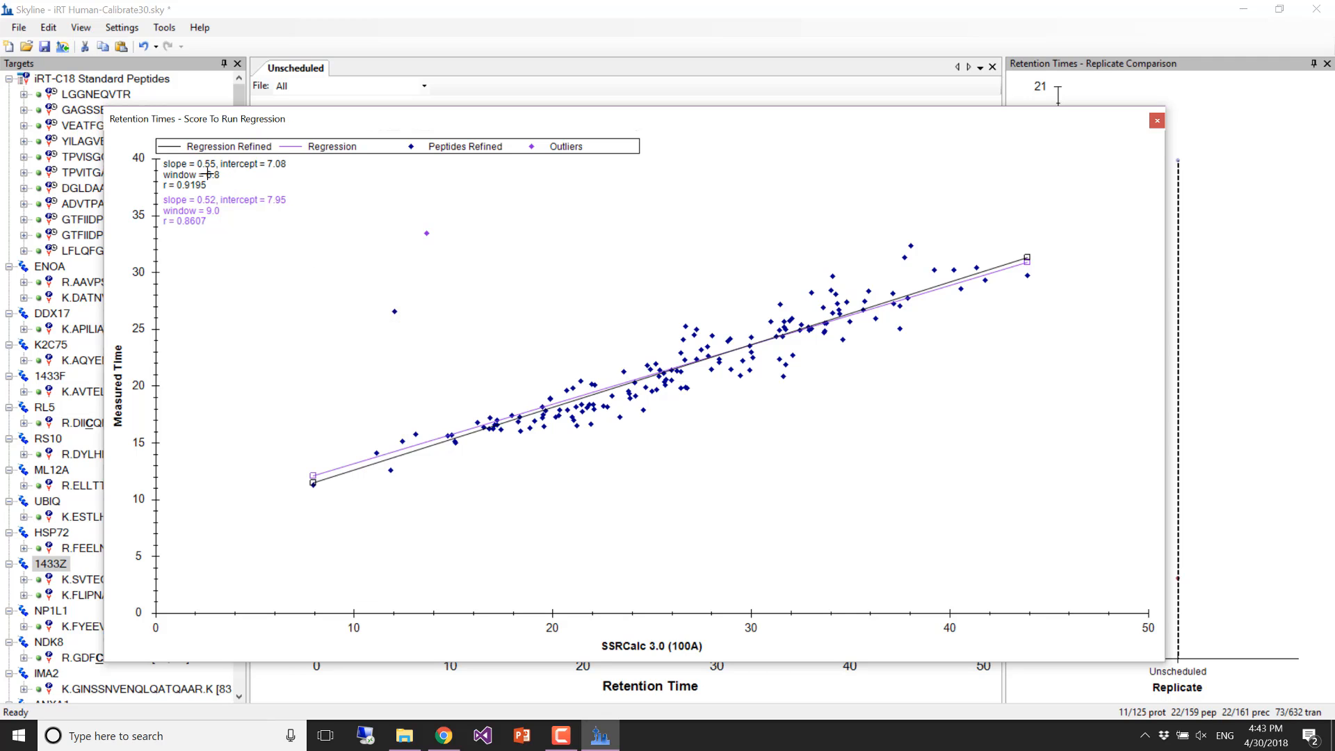
mouse_move(359, 413)
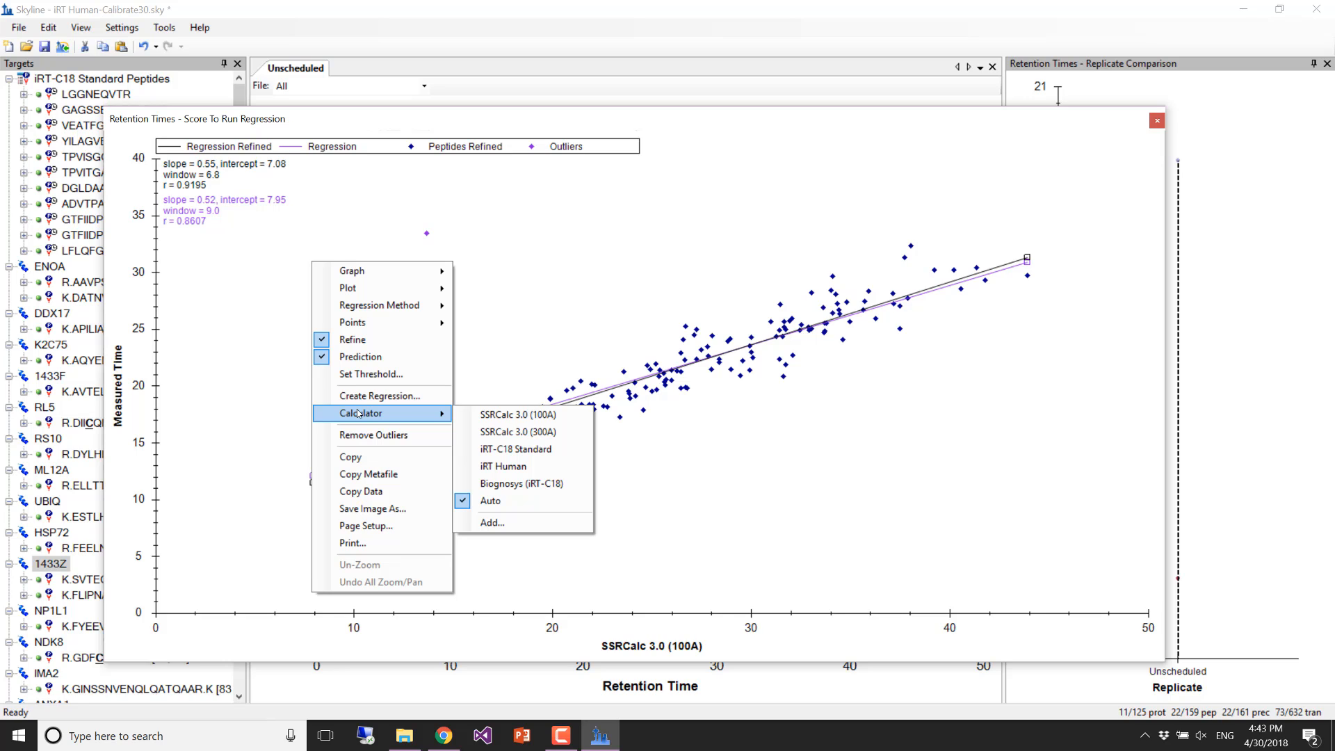
left_click(508, 485)
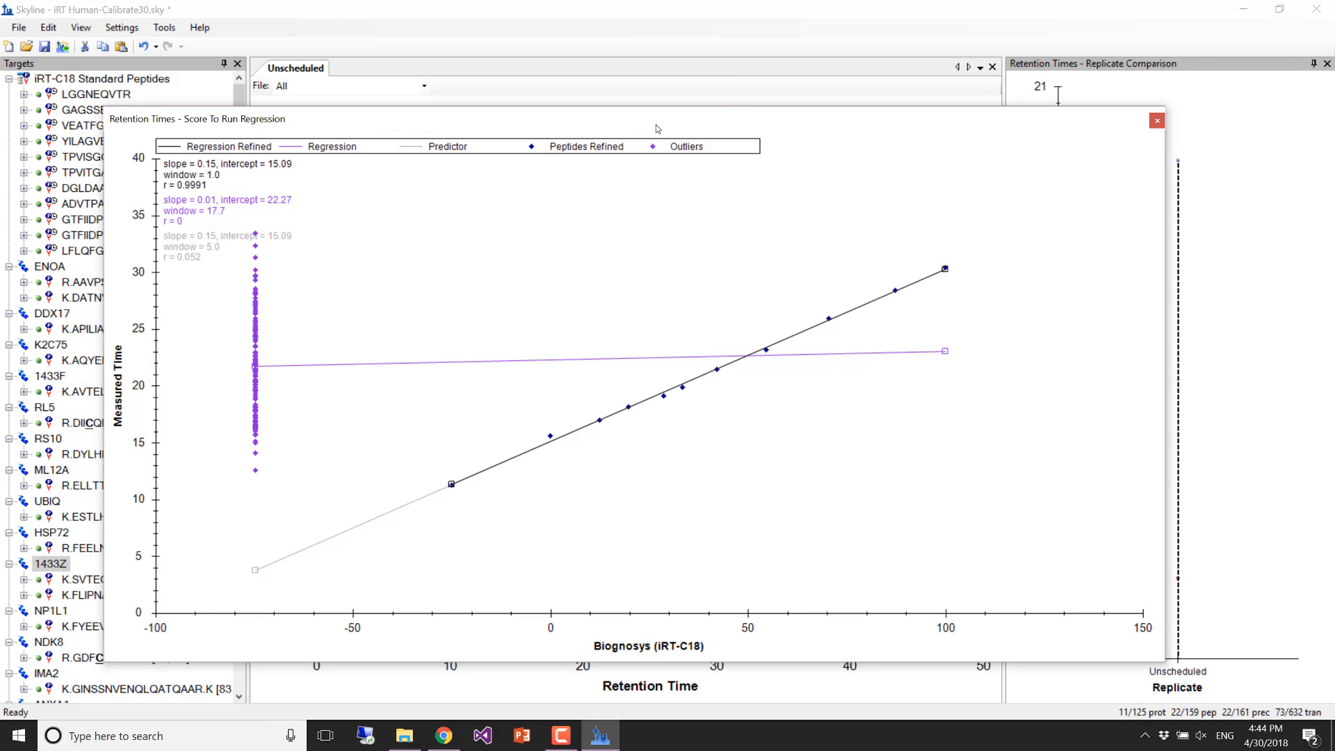
left_click_drag(656, 128, 1173, 379)
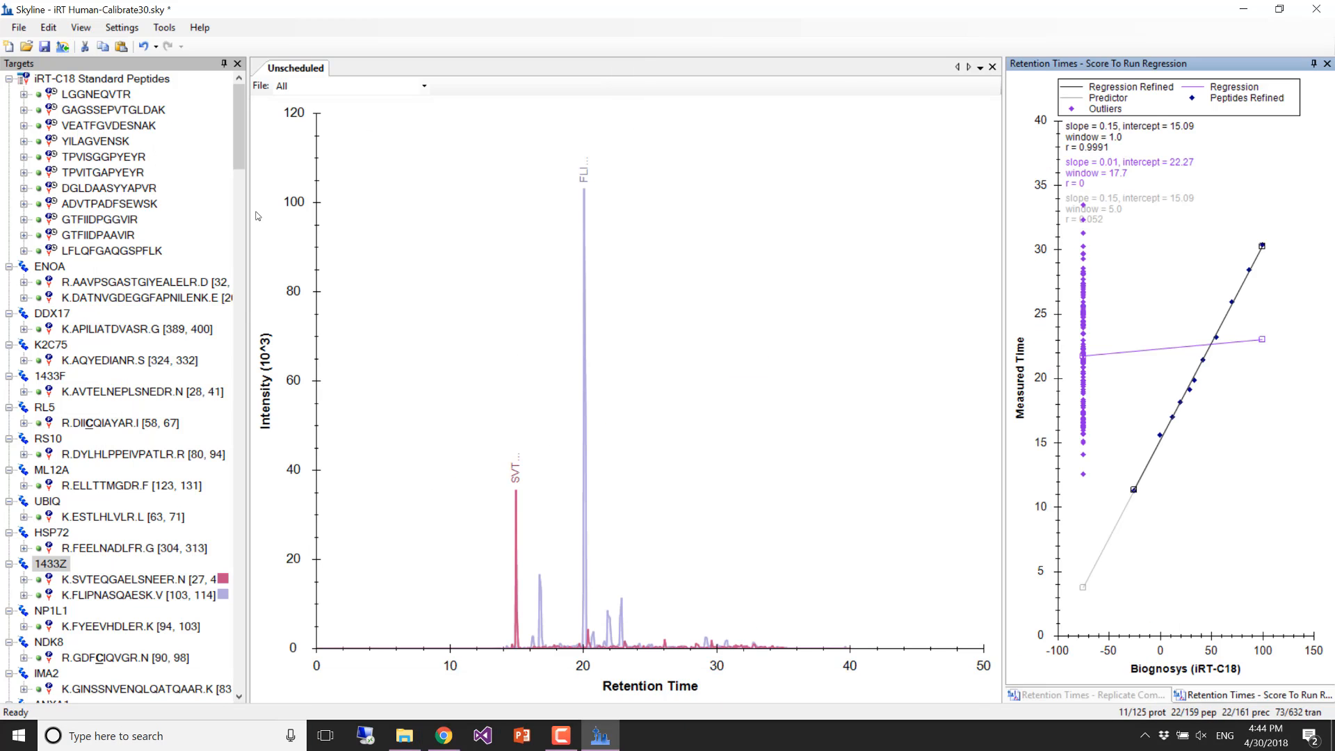
- Compare the chromatograms of the iRT-C18 standard peptides with those of ENOA, returning to the standards
left_click(192, 115)
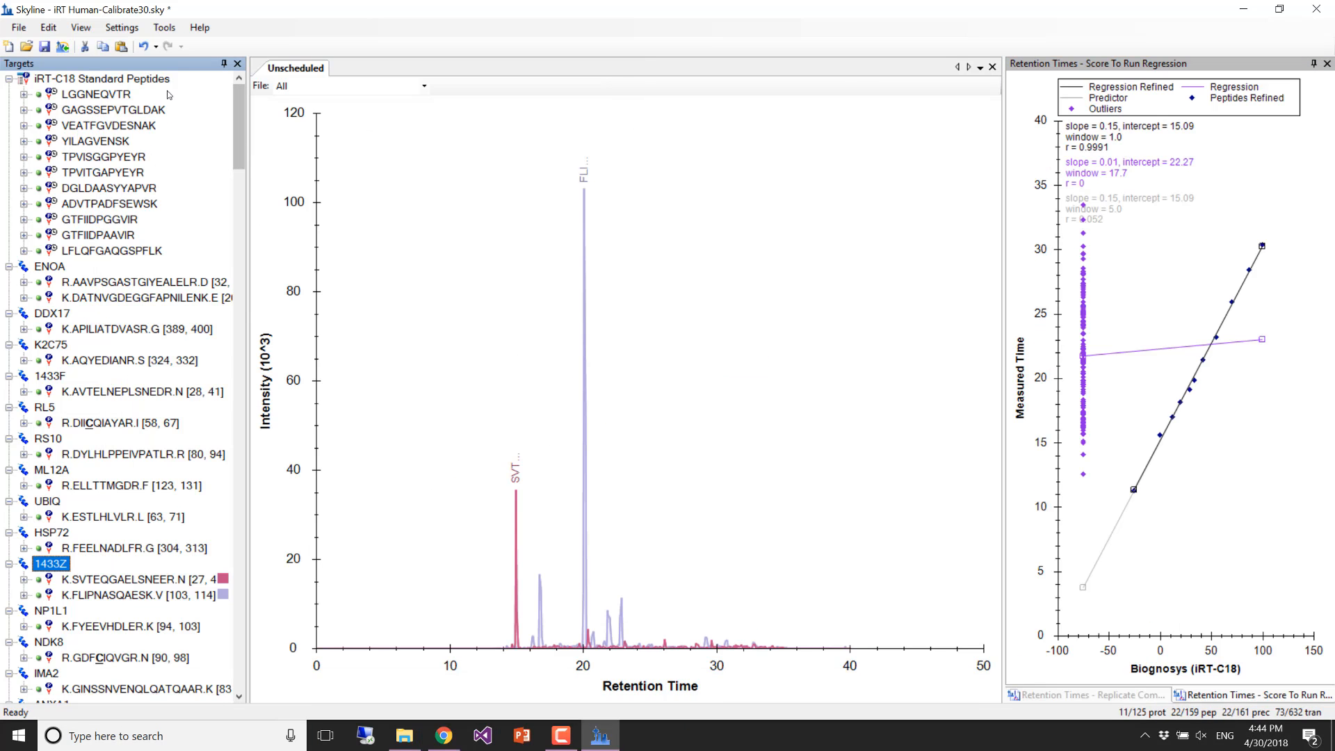
left_click(157, 80)
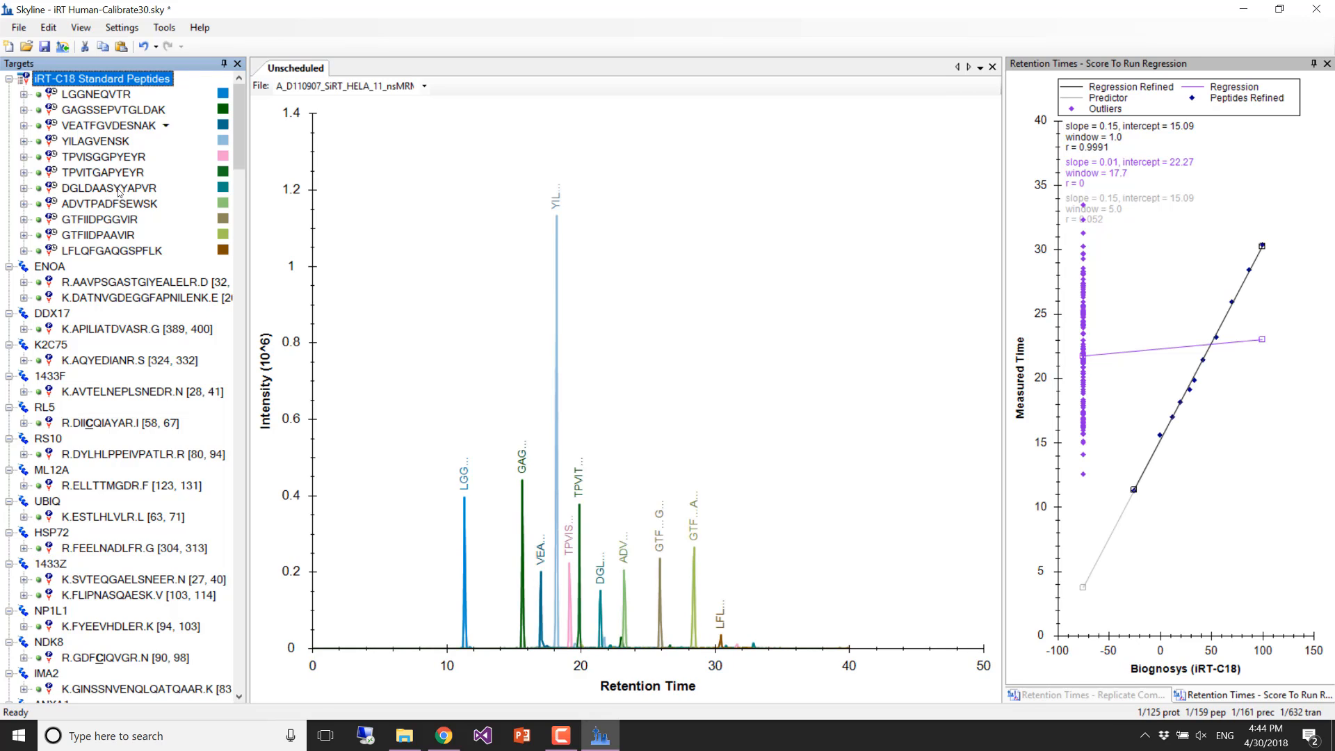
left_click(49, 270)
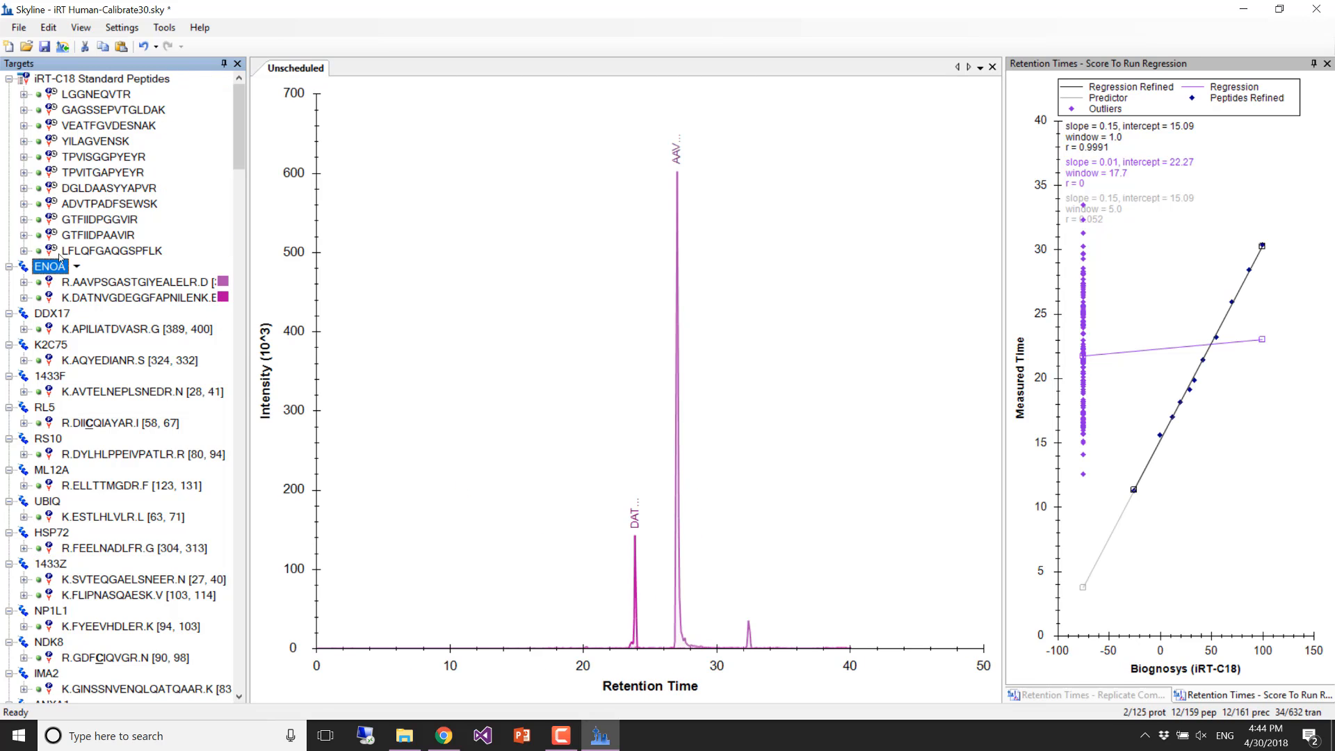
left_click(70, 80)
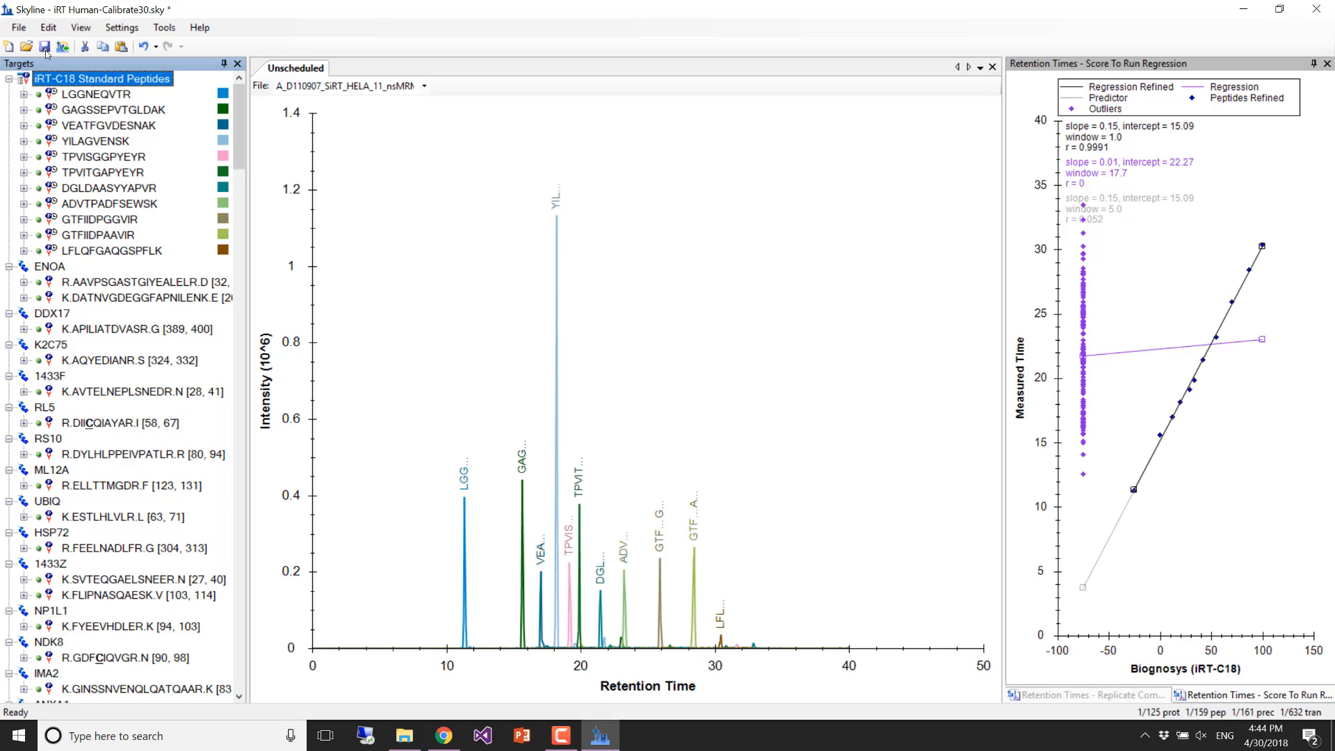
- Select all targets and enlarge their combined chromatogram to about 10 to 31 minutes, returning to the start of the target list
key("ctrl+a")
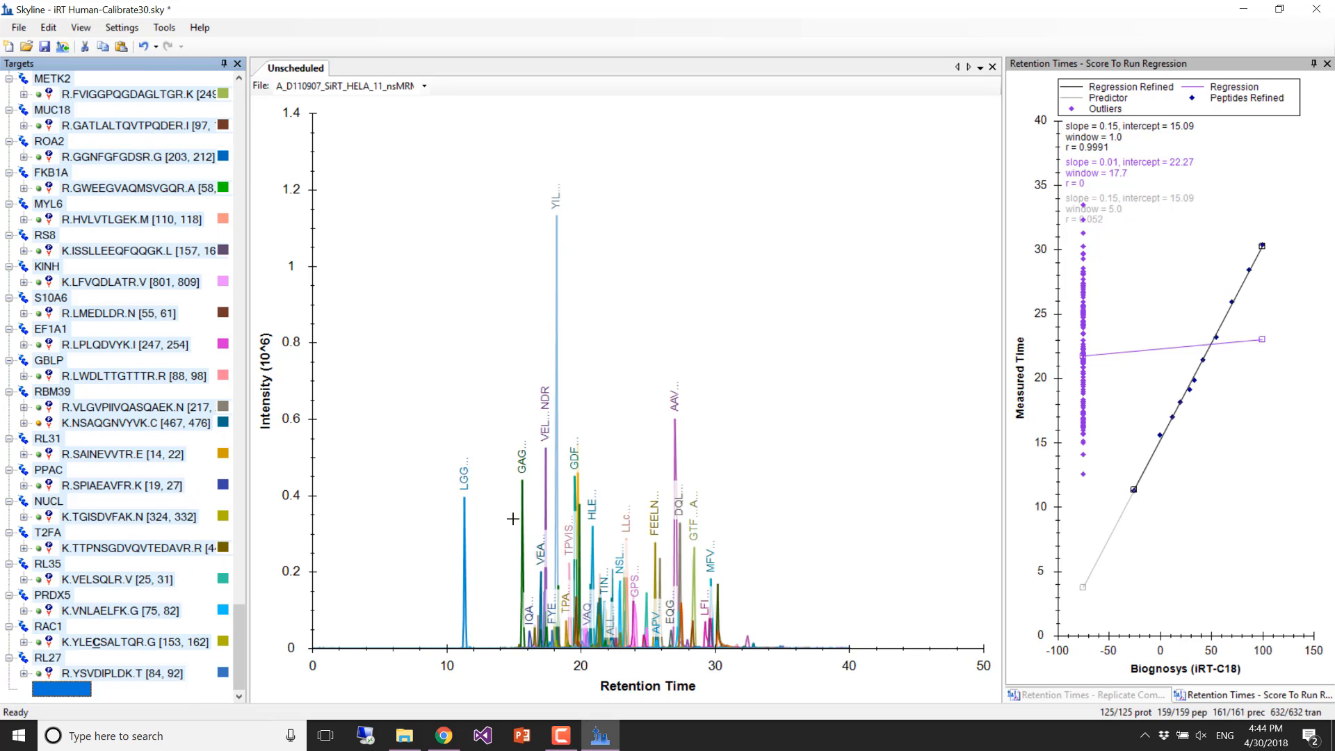
scroll(613, 472, "up", 3)
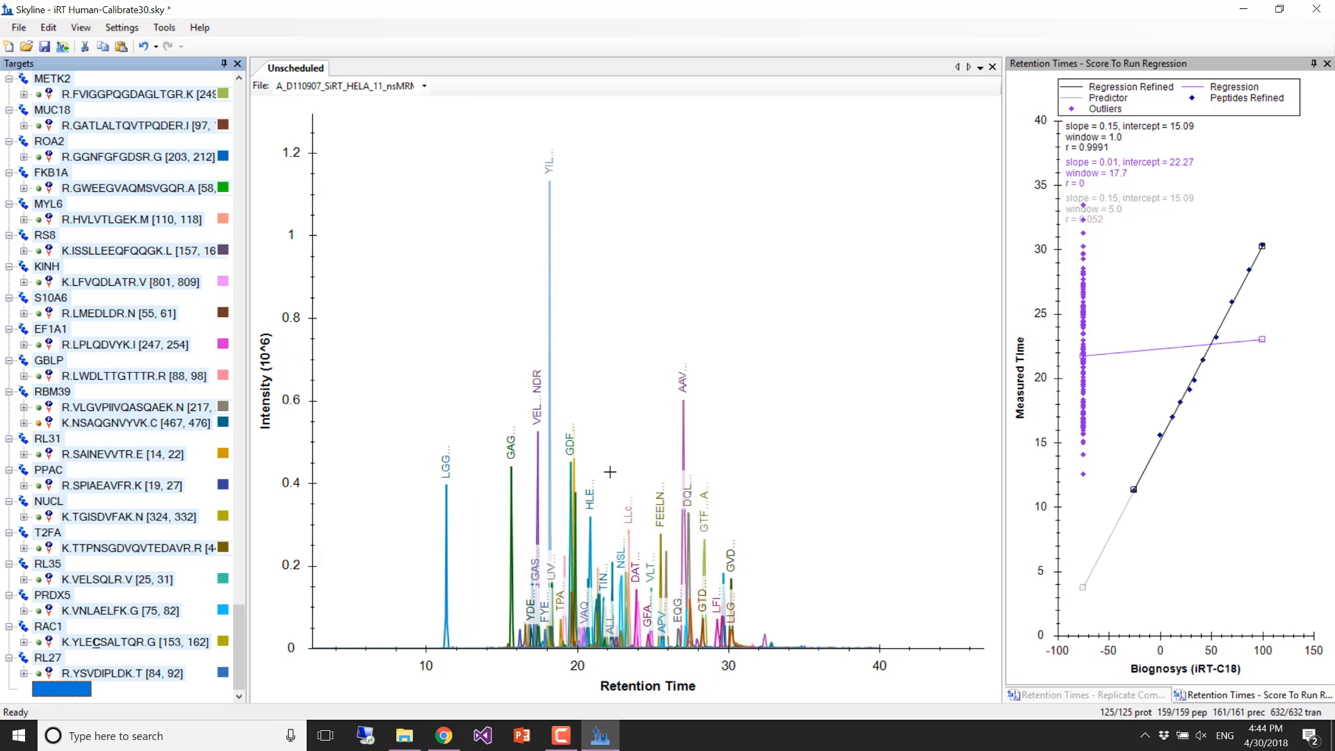
scroll(610, 472, "up", 1)
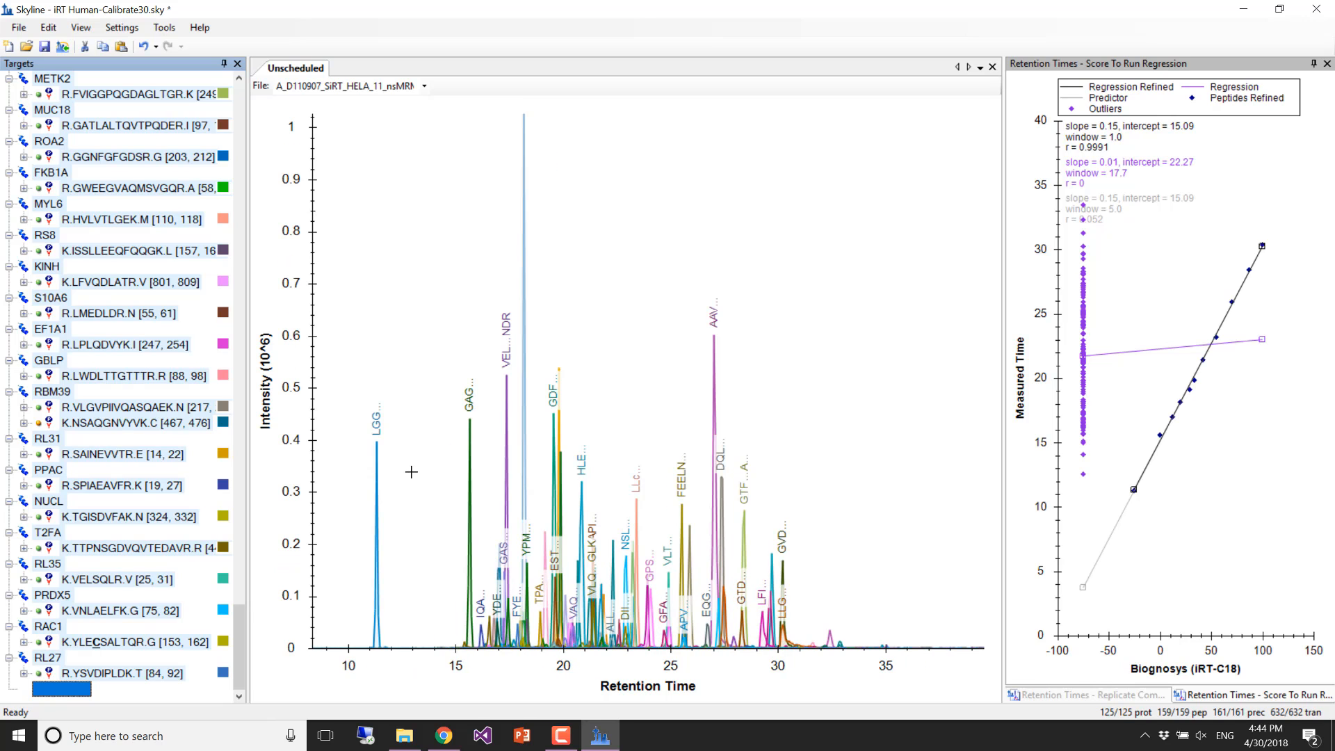
scroll(411, 472, "up", 2)
scroll(411, 472, "down", 1)
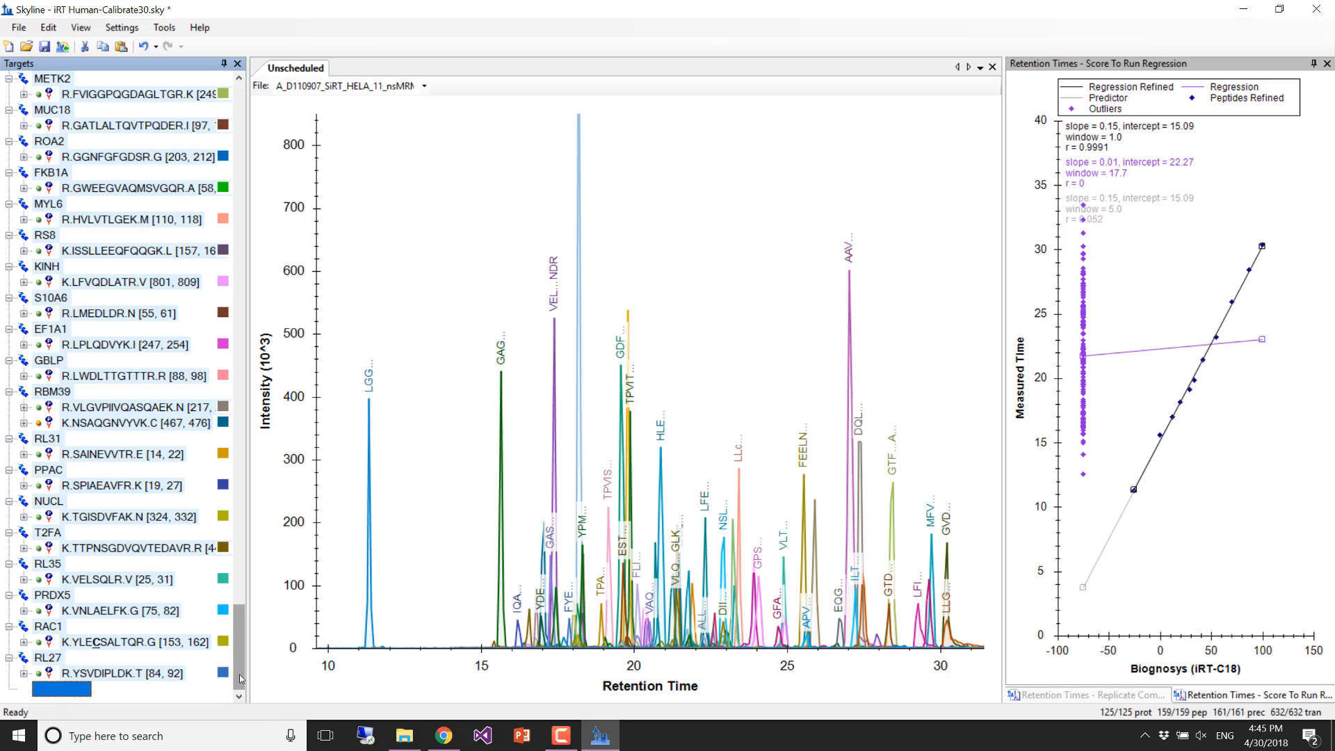
left_click_drag(240, 678, 265, 132)
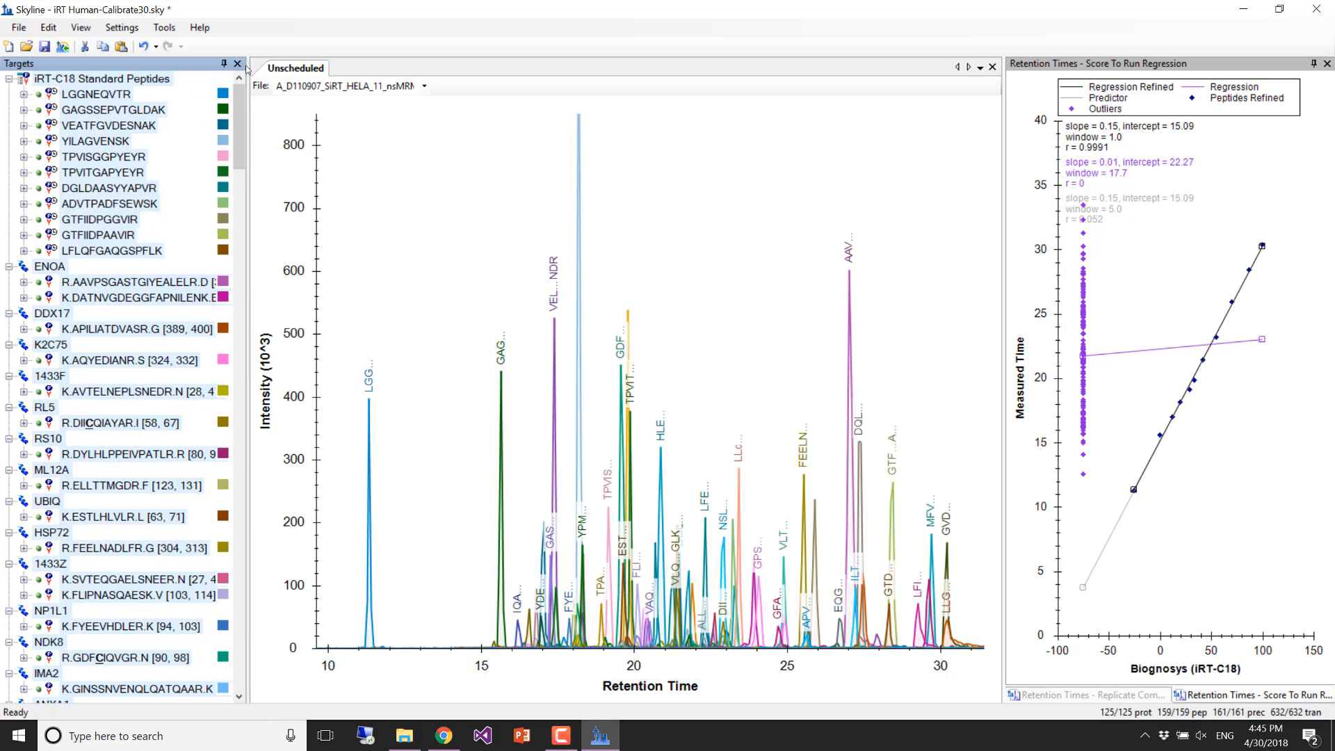
- Open the current Biognosys (iRT-C18) calculator for editing from the peptide prediction settings
left_click(109, 31)
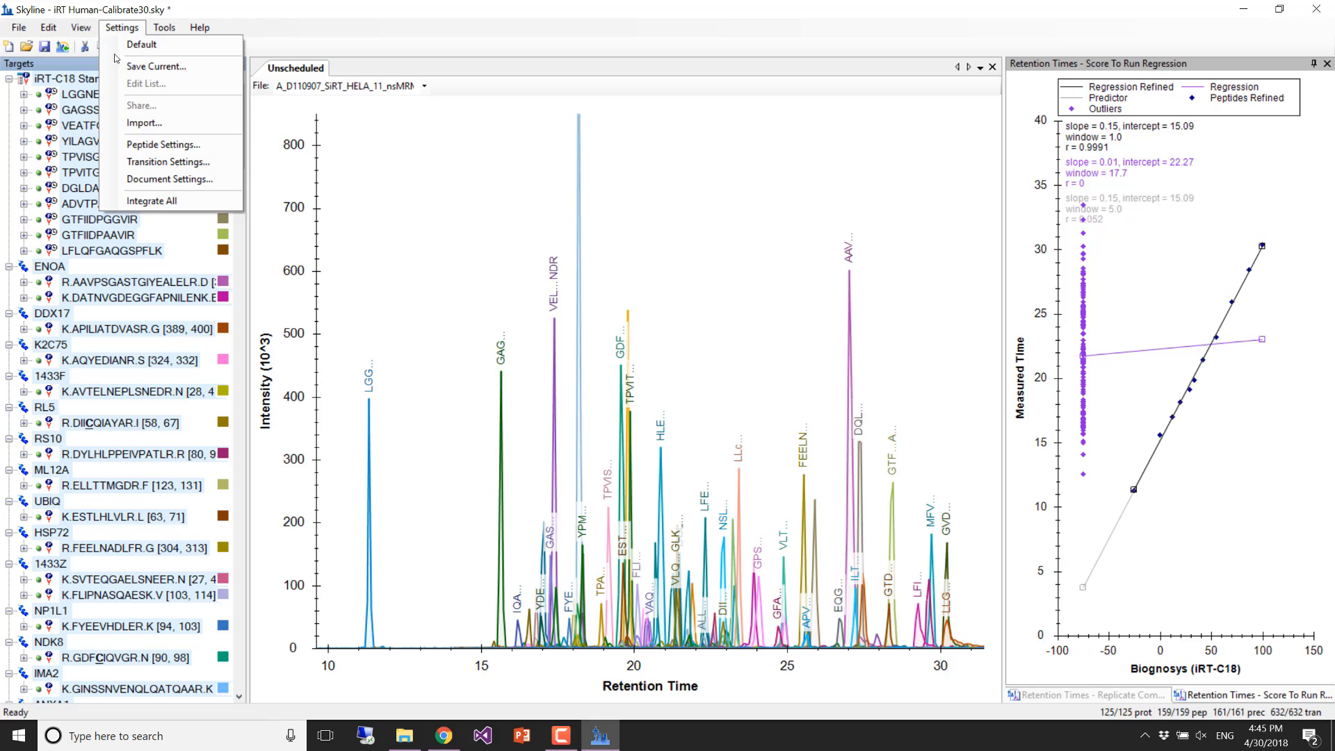
left_click(150, 149)
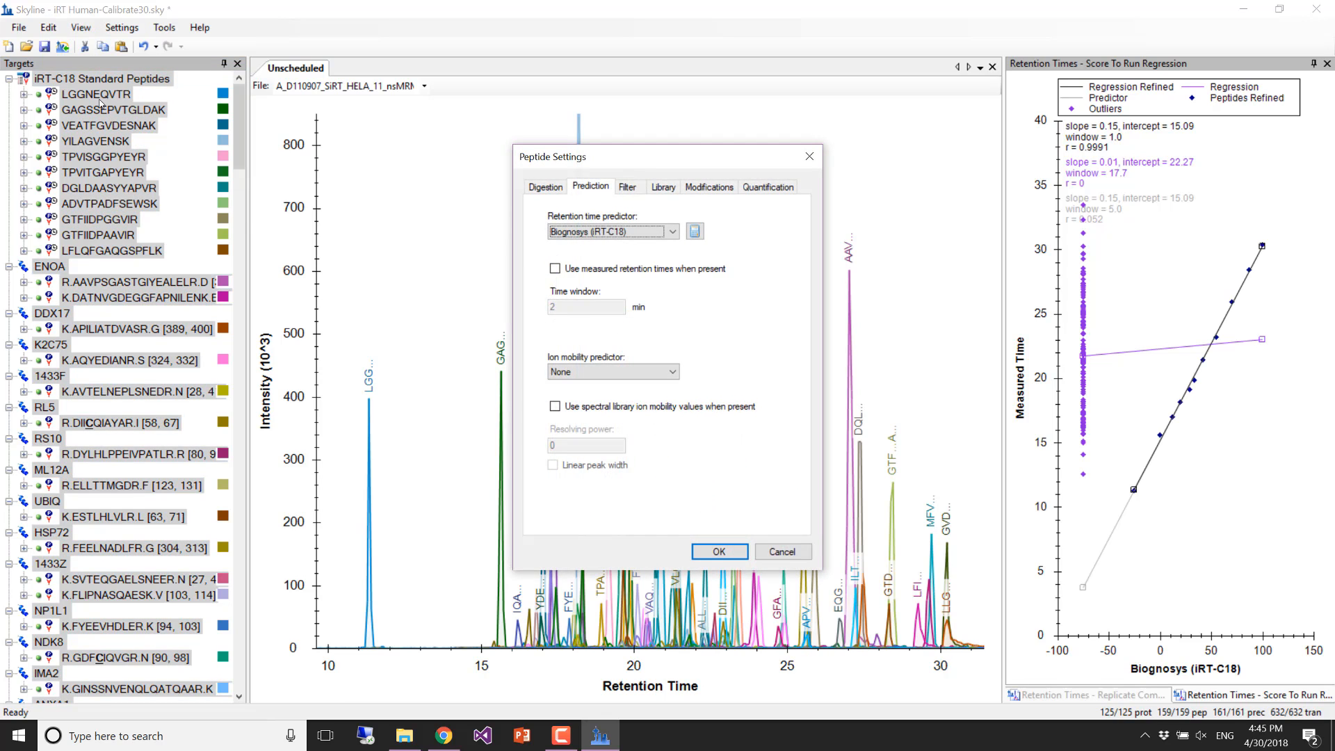
left_click(696, 233)
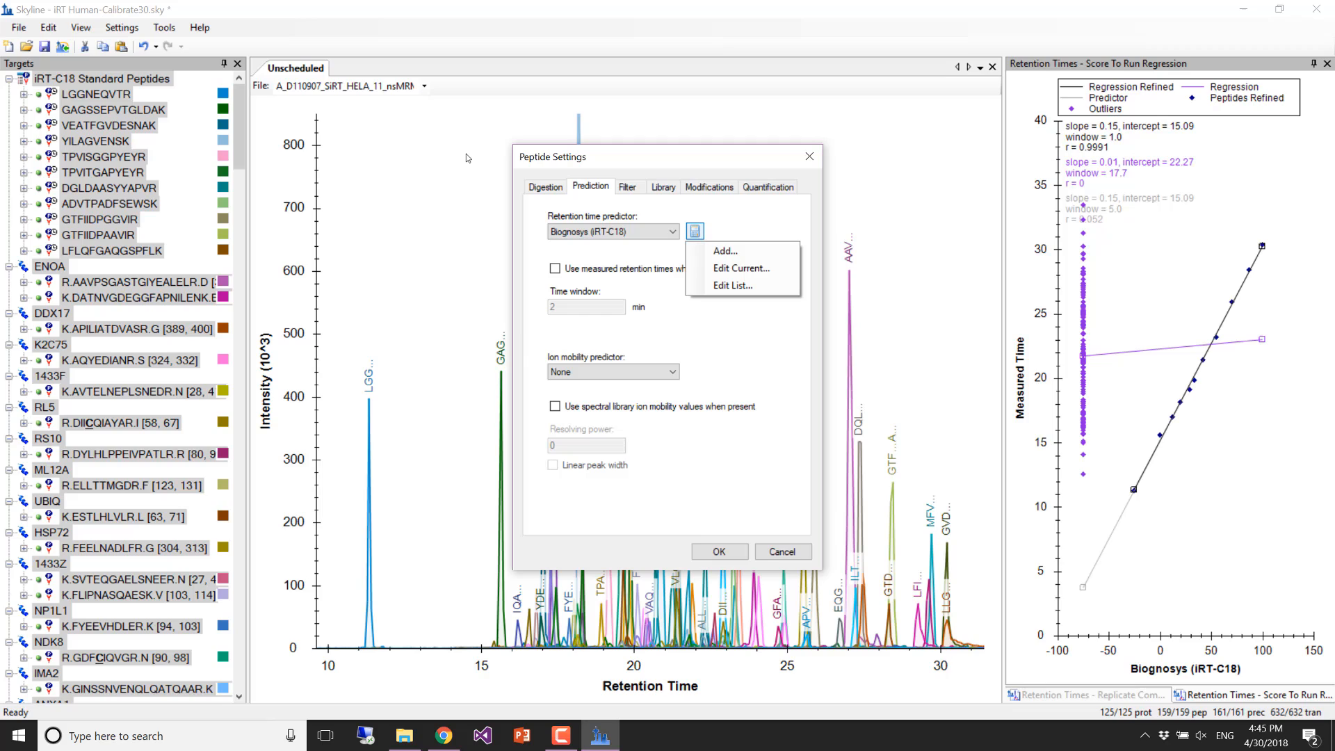
left_click(709, 269)
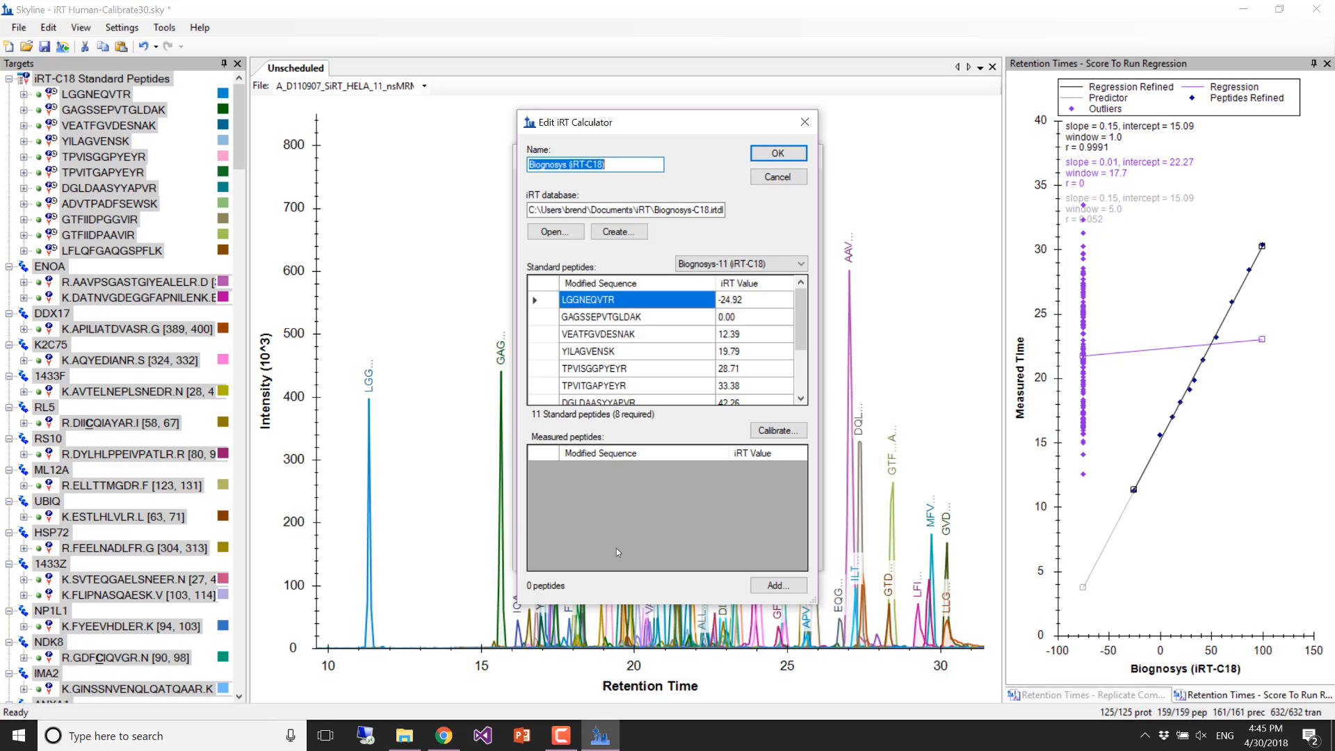
- Collect the results' measured peptides for the iRT database and inspect the regression graph of each of the two runs
left_click(789, 588)
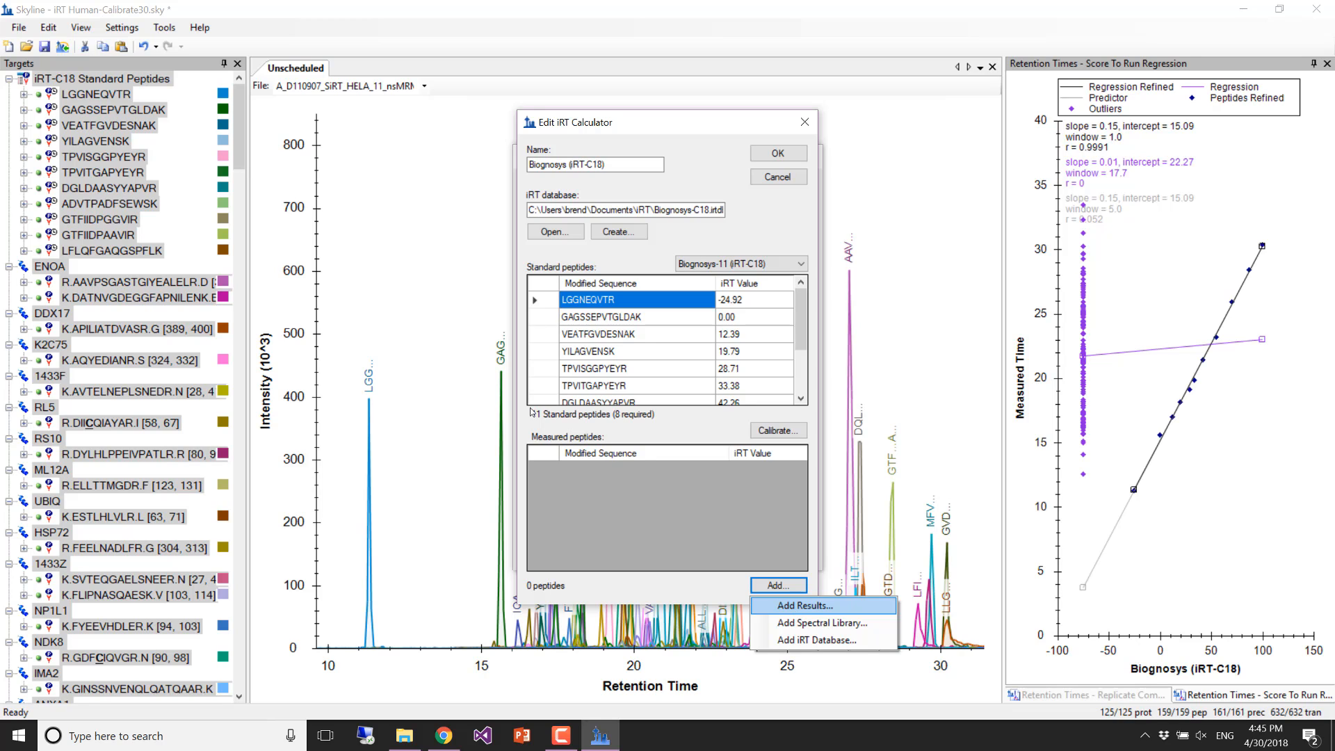
left_click(804, 606)
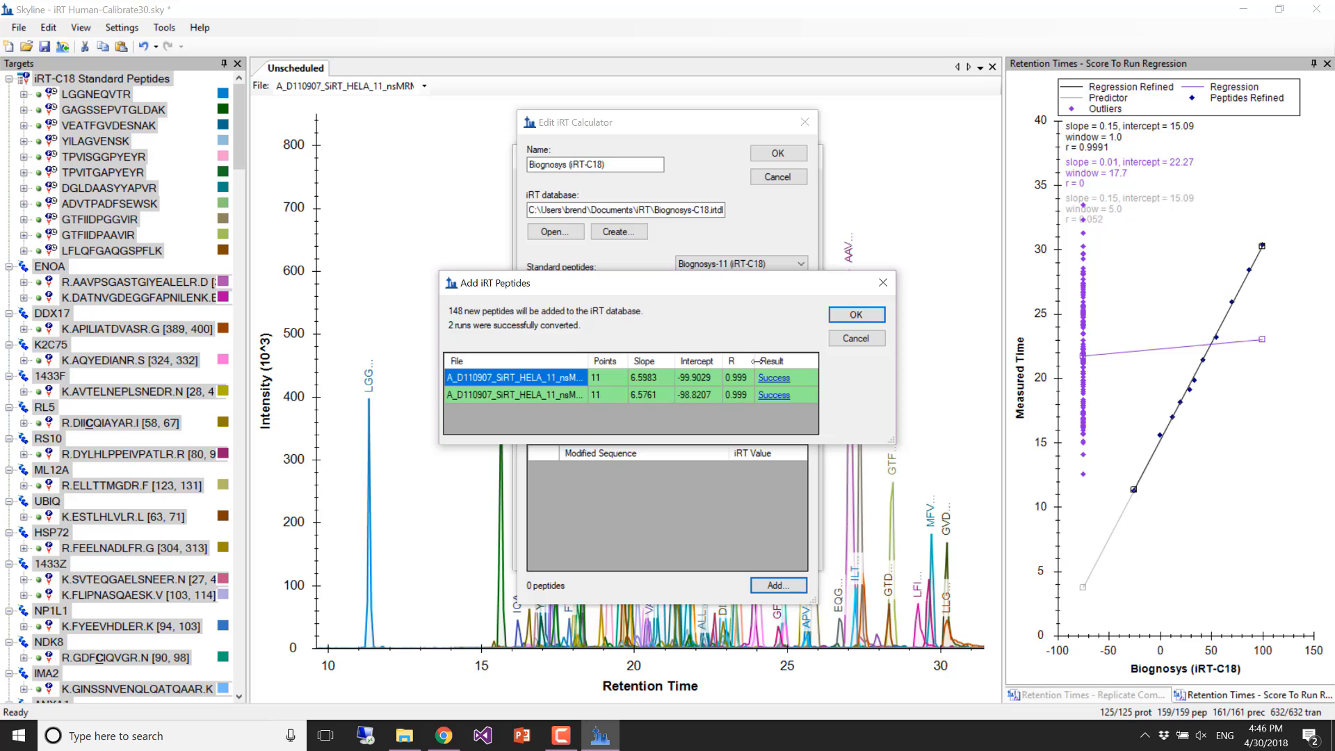
left_click_drag(754, 361, 765, 361)
left_click(784, 377)
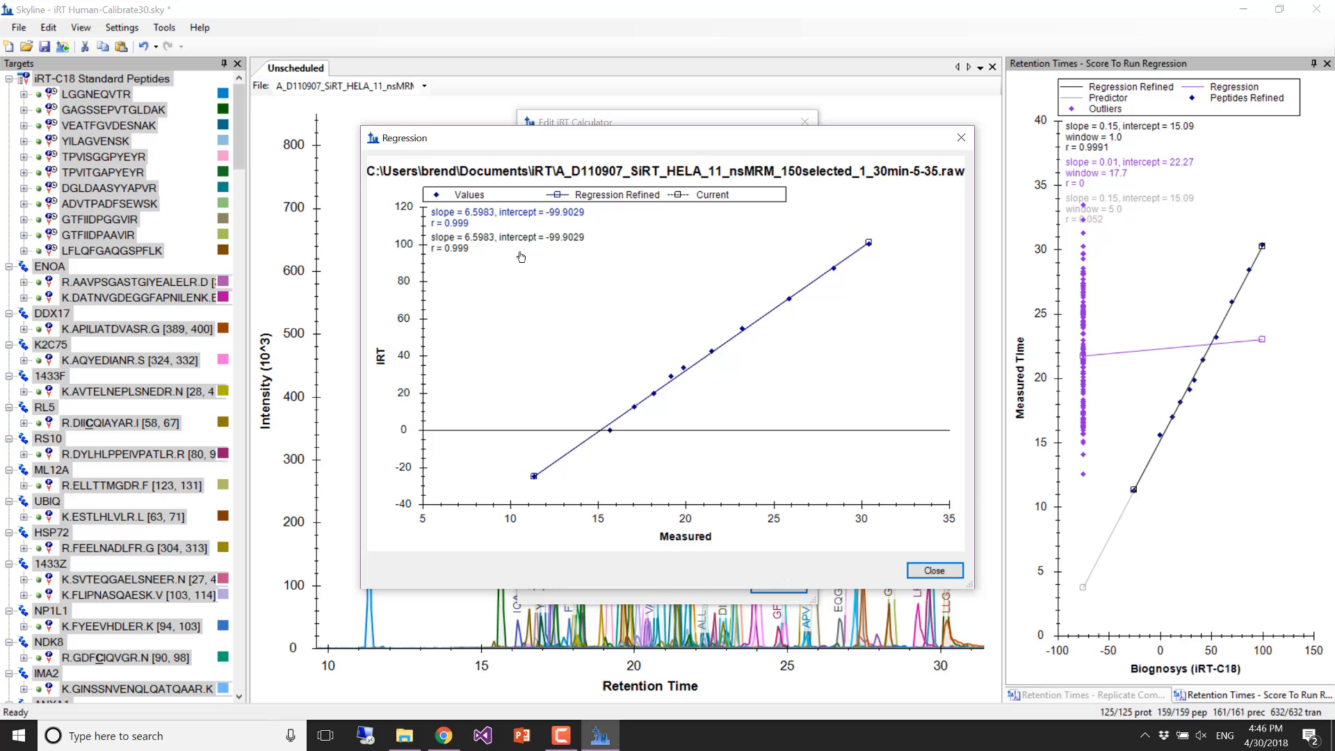
left_click(961, 138)
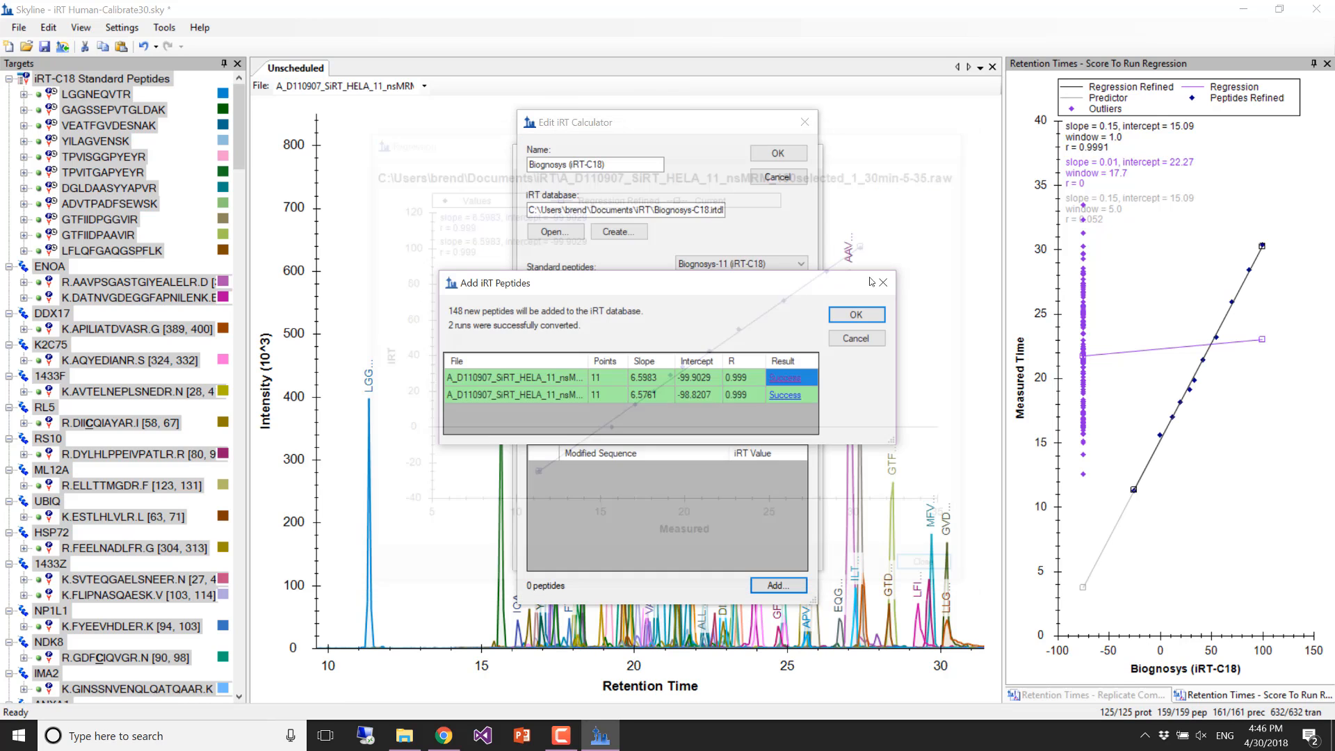
left_click(784, 394)
left_click(960, 138)
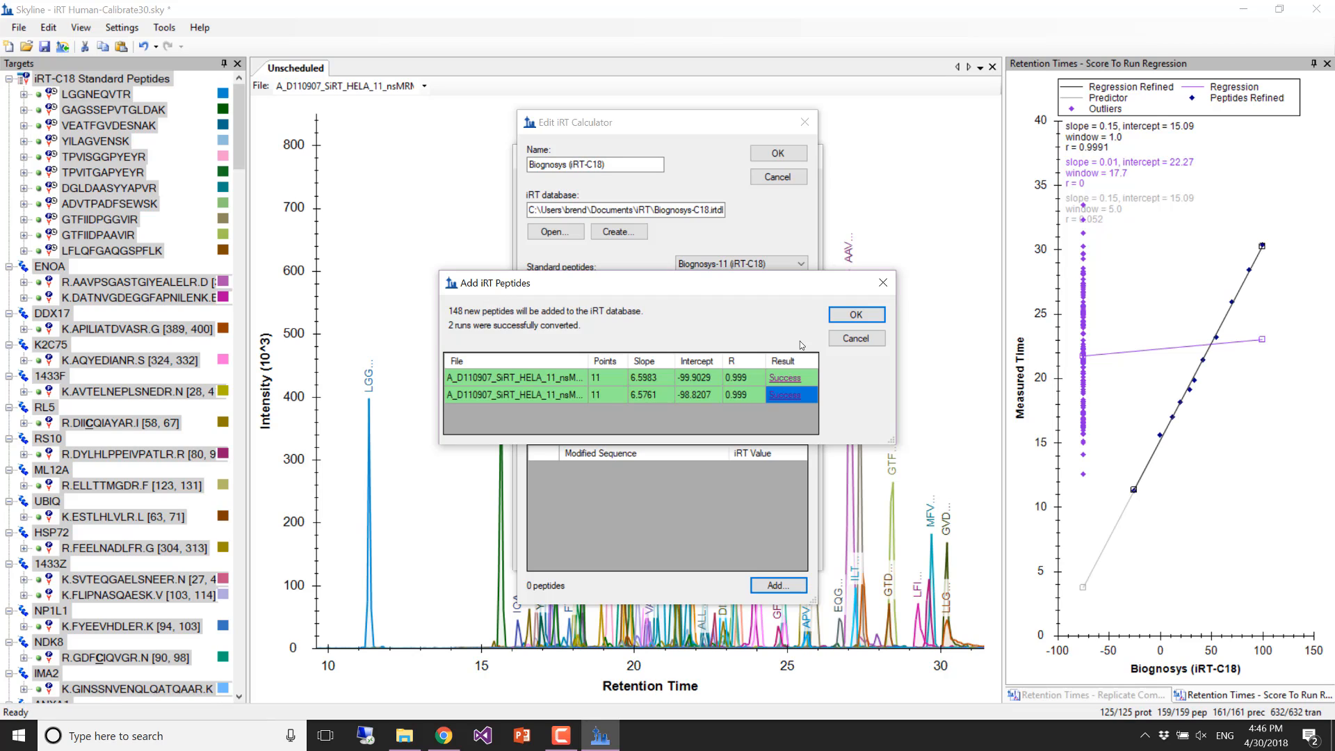
left_click(842, 315)
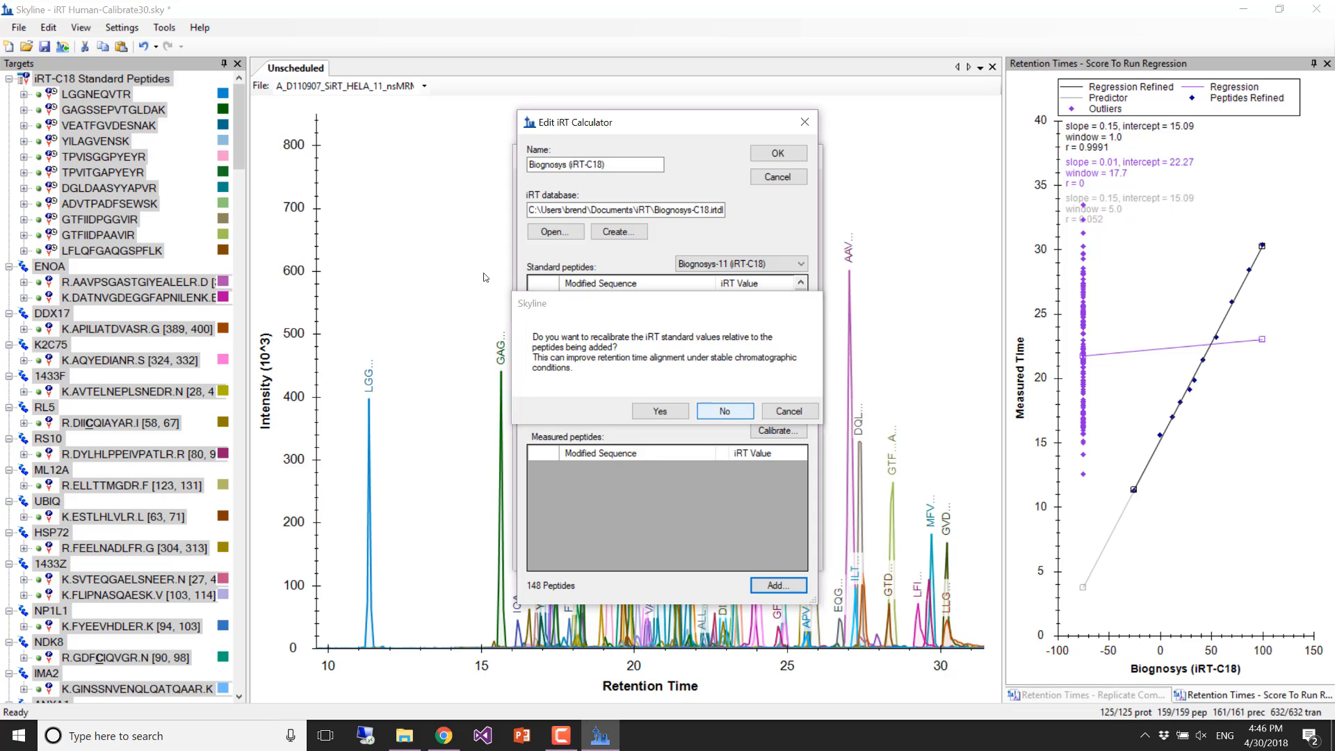
left_click(726, 413)
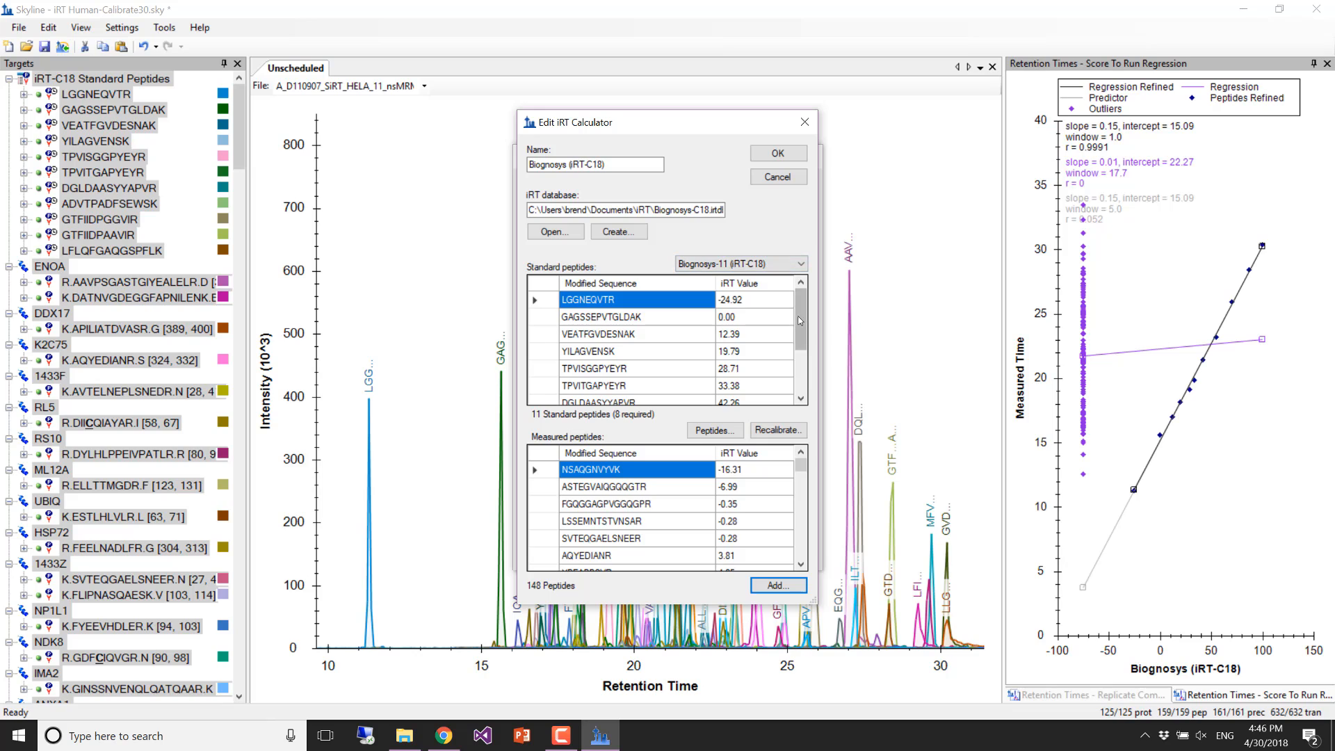
scroll(800, 327, "down", 2)
scroll(803, 383, "up", 2)
left_click_drag(801, 475, 802, 445)
left_click(801, 179)
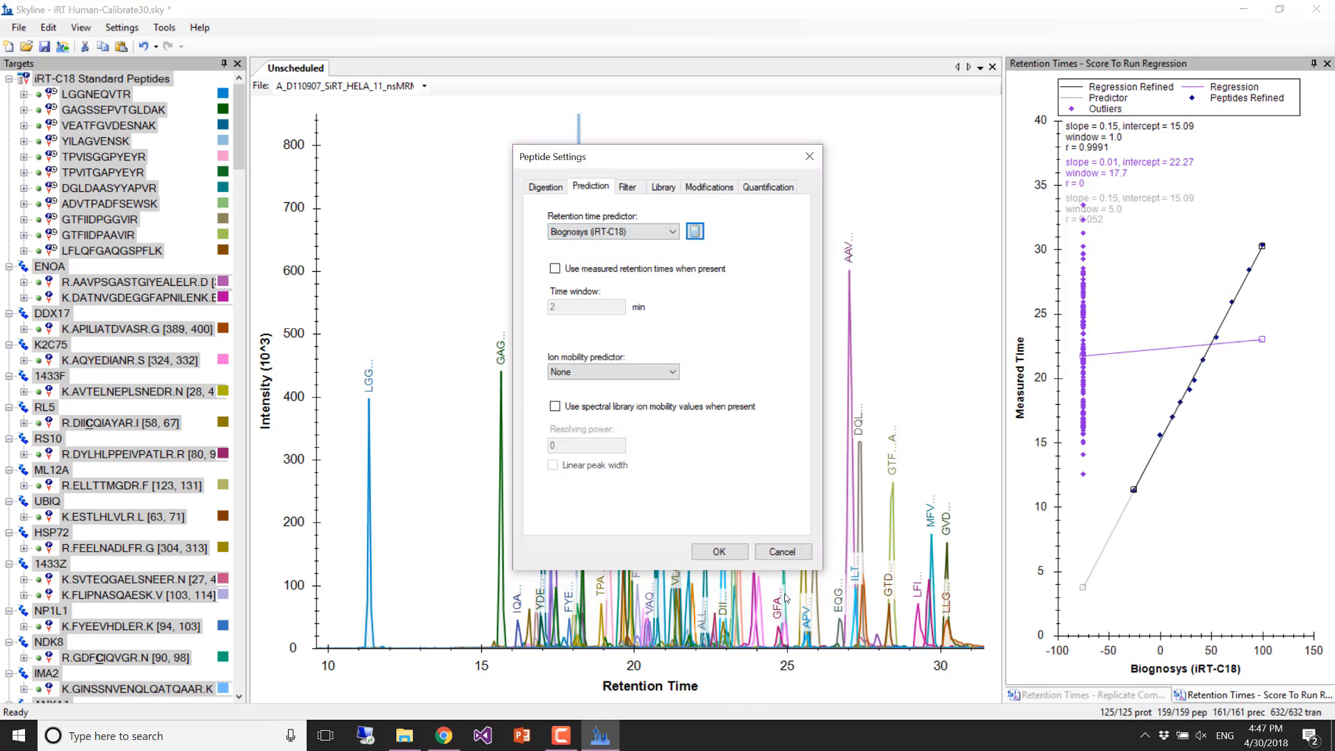
left_click(782, 552)
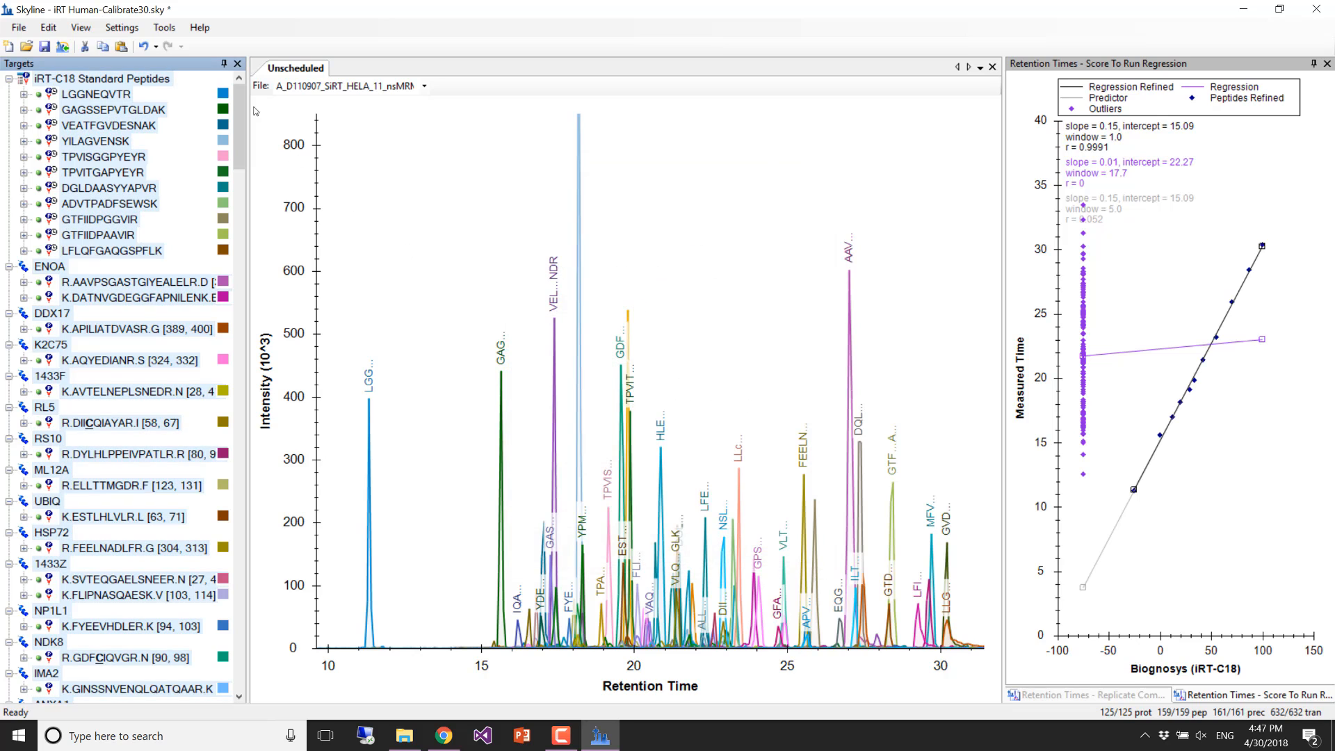
- Reopen the current Biognosys (iRT-C18) calculator for editing from the peptide prediction settings
left_click(116, 30)
left_click(135, 145)
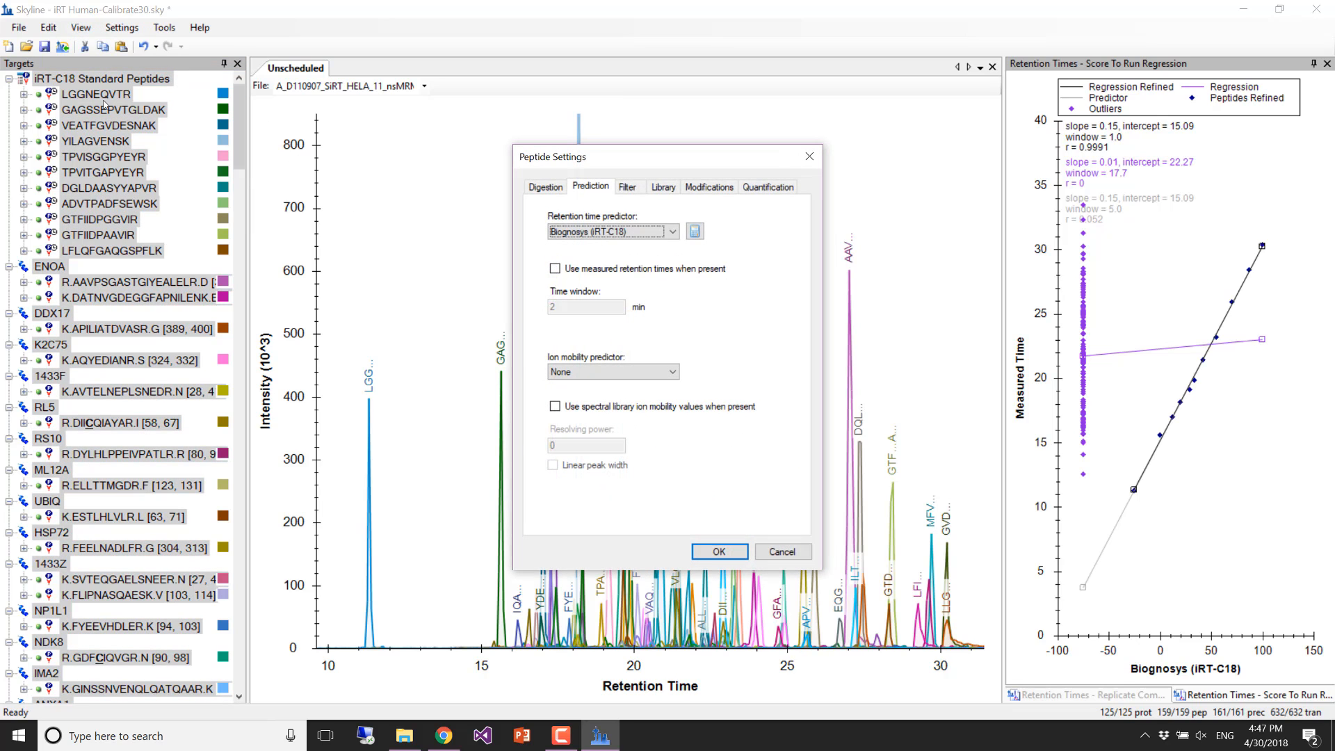
left_click(694, 230)
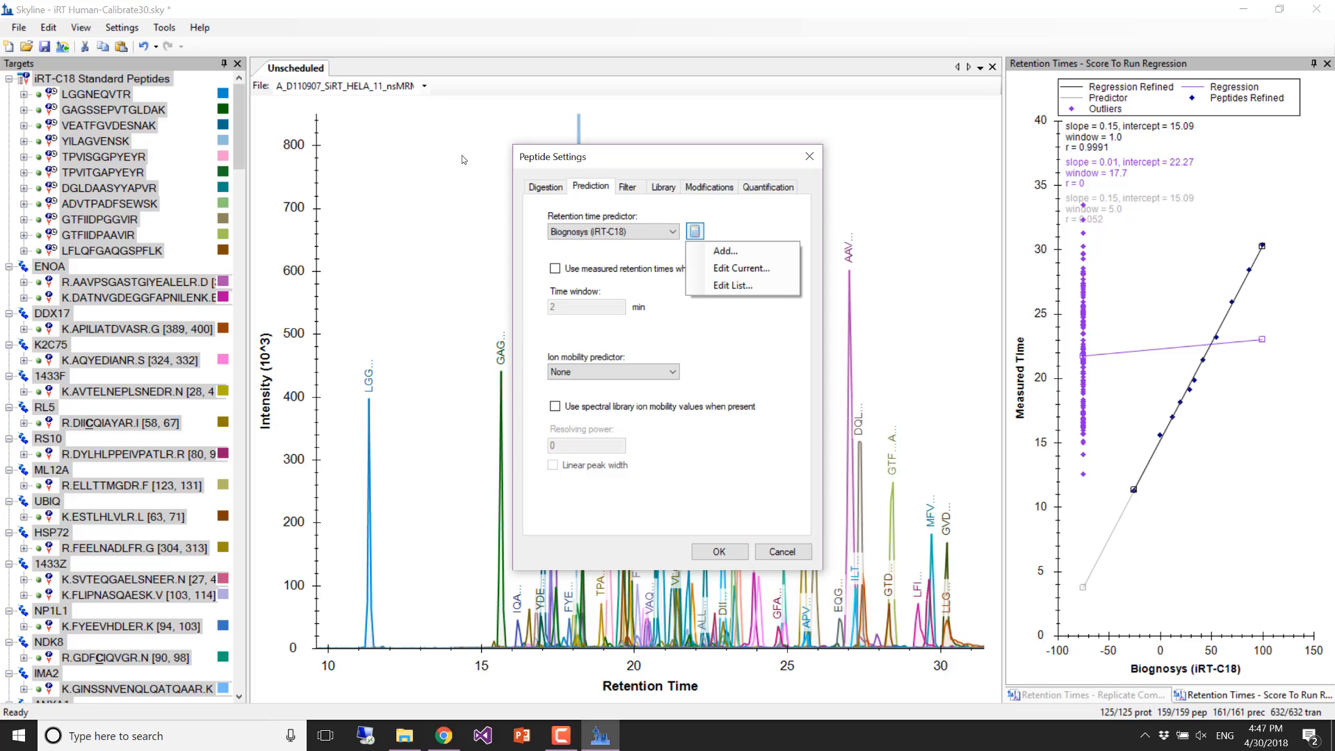
left_click(712, 267)
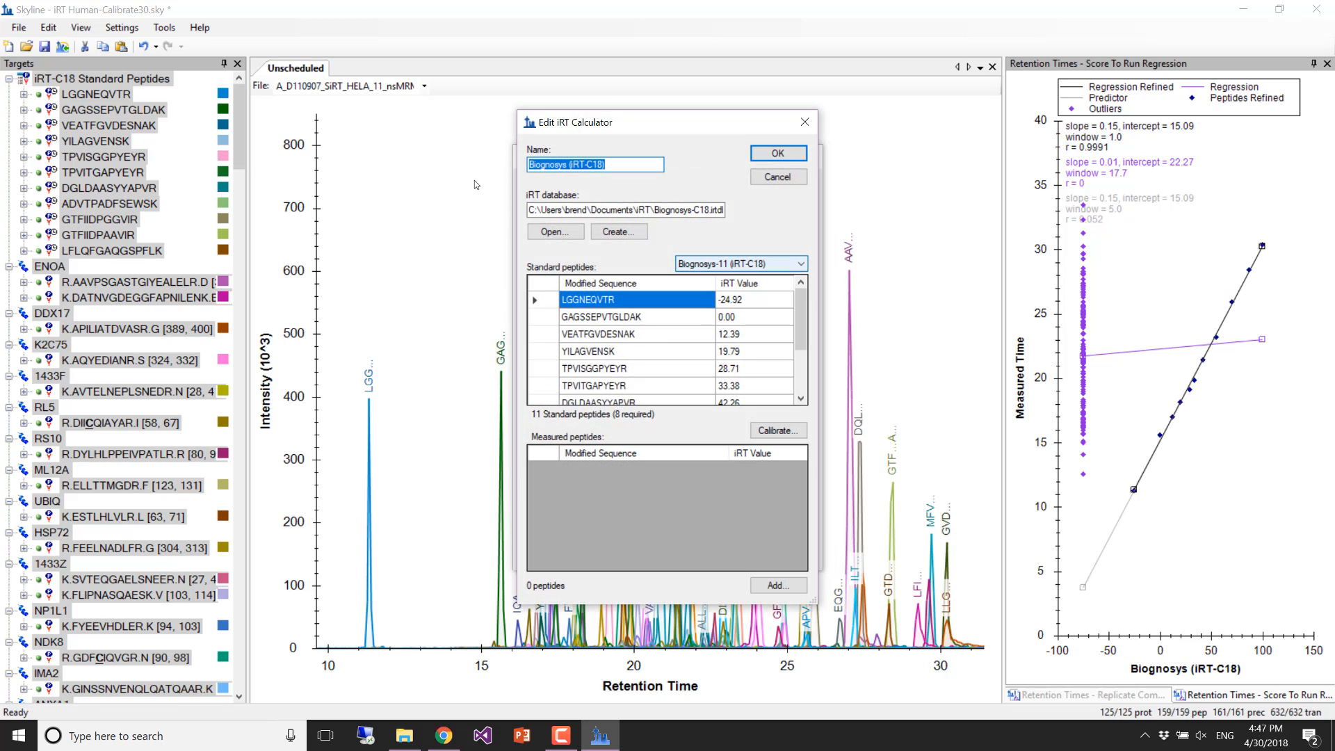
- Add the results' measured peptides to the calculator without recalibrating the standard values, and apply the calculator and peptide settings
left_click(784, 586)
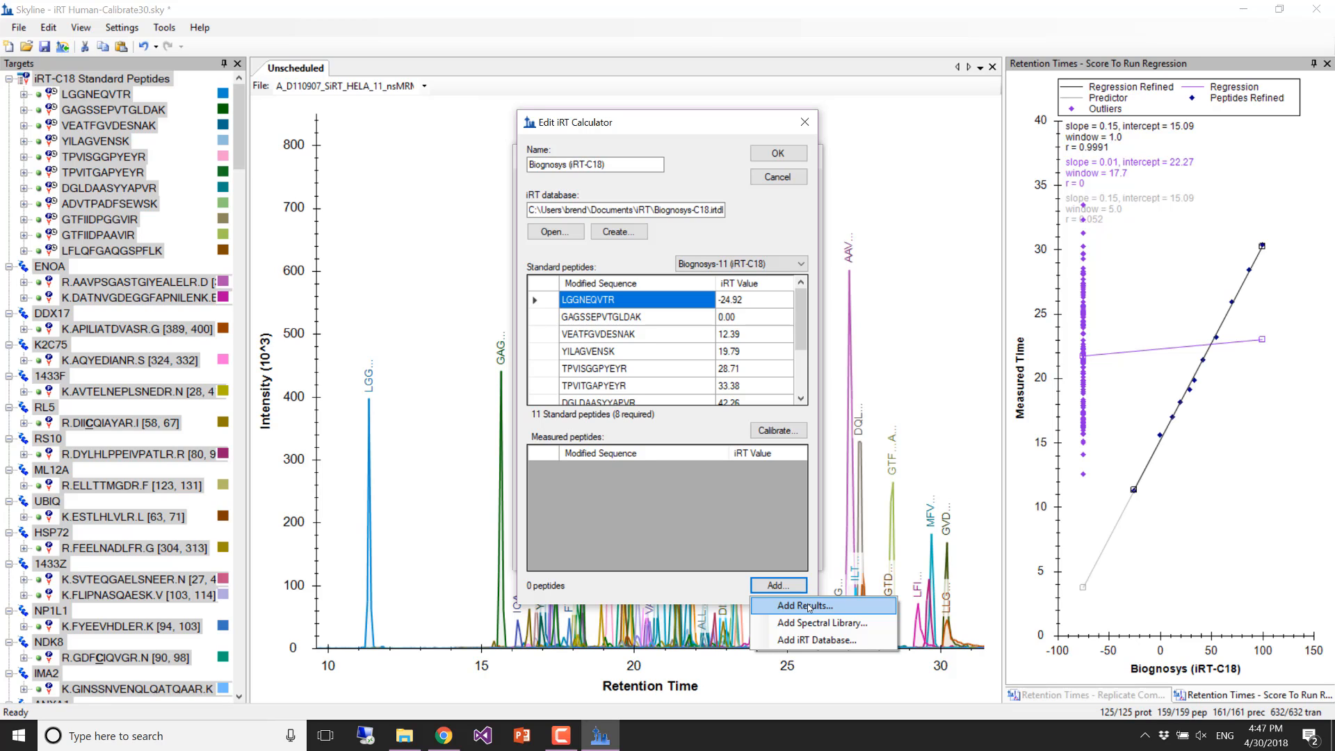
left_click(806, 606)
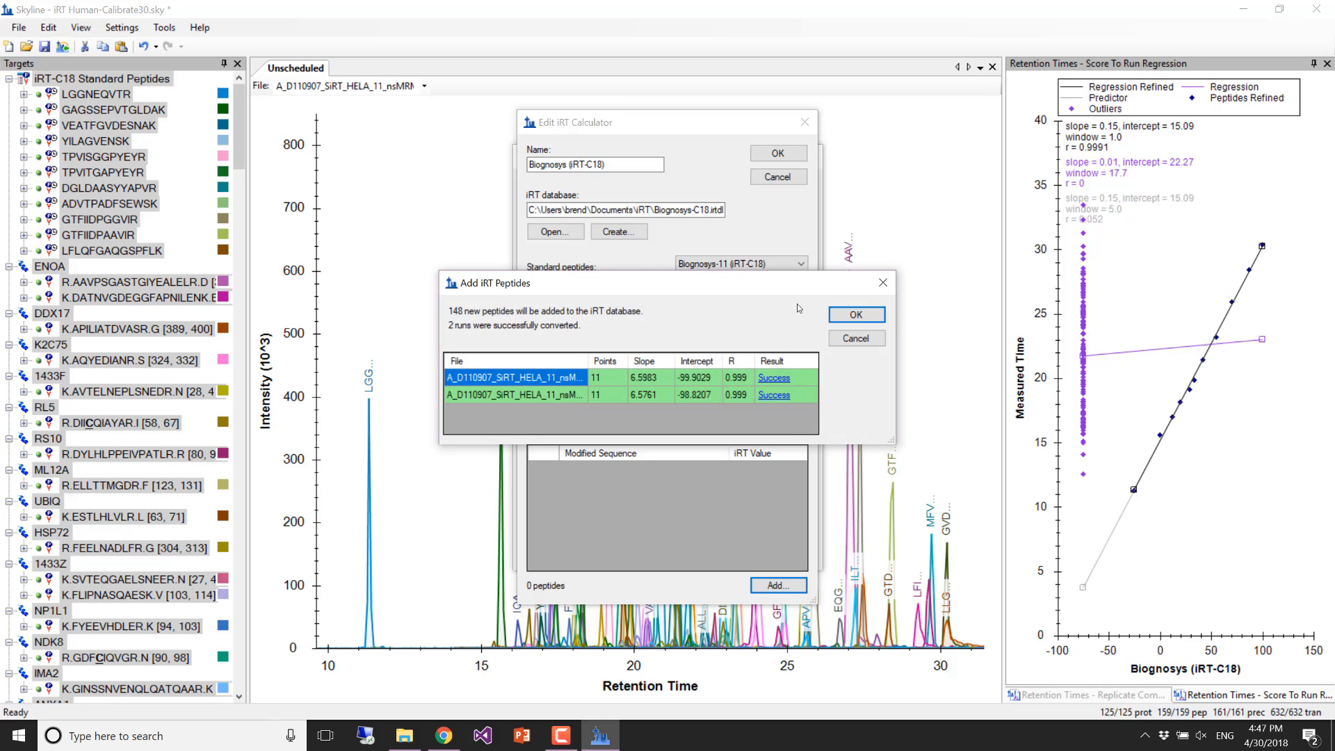
left_click(840, 323)
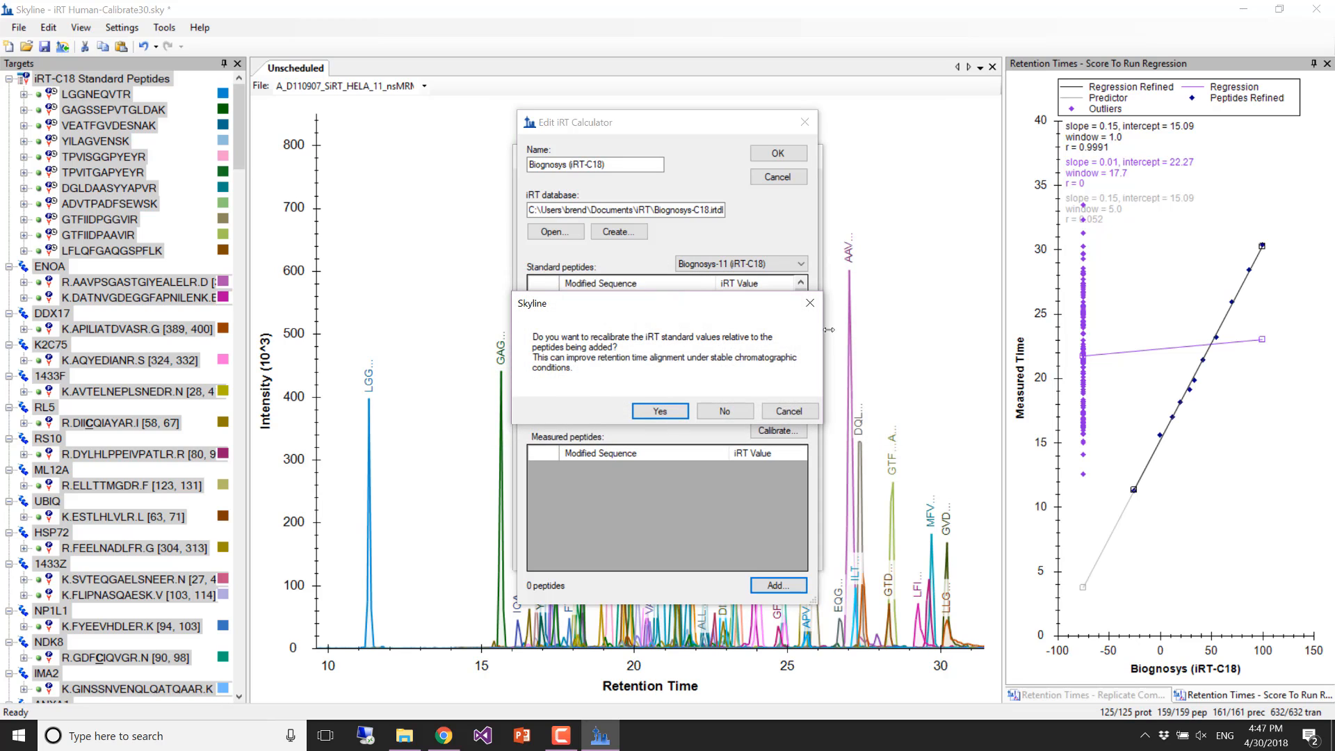
left_click(724, 412)
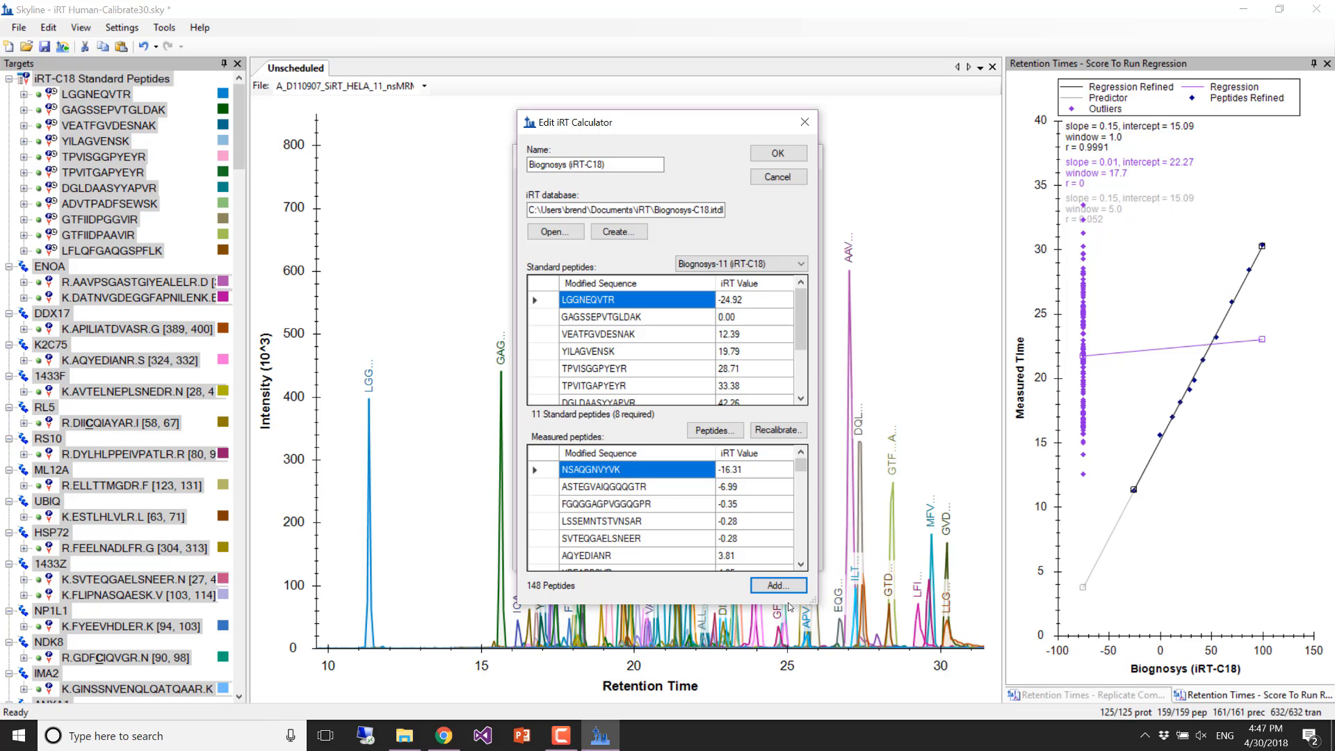
left_click(764, 158)
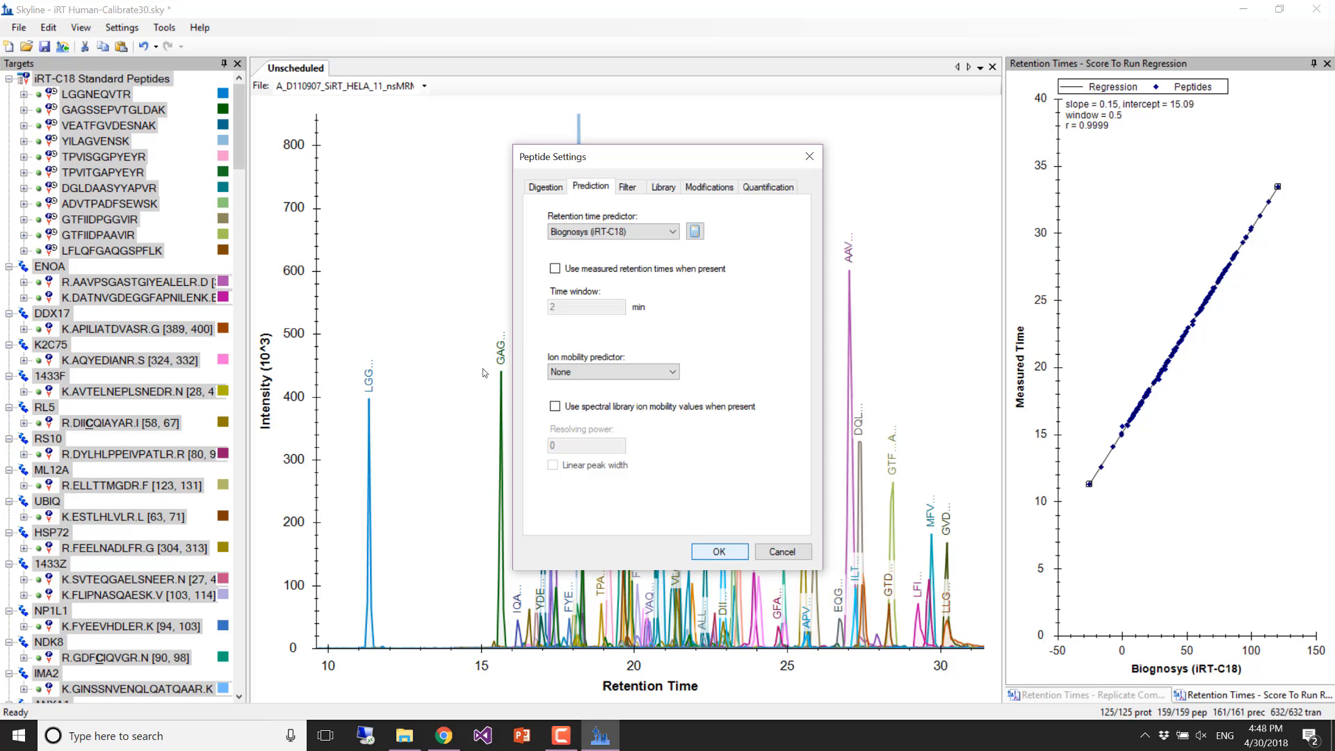
key("Return")
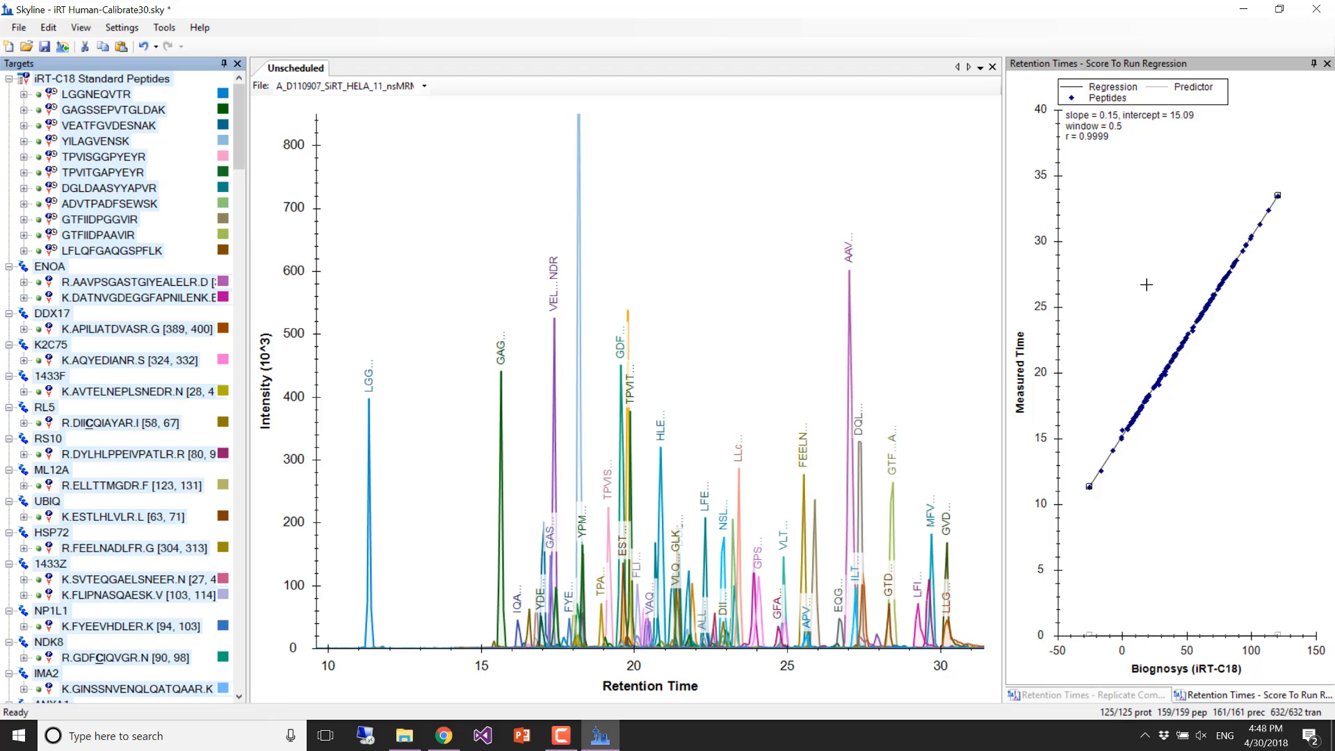
- Switch the Score To Run Regression graph to plot residuals
right_click(1129, 233)
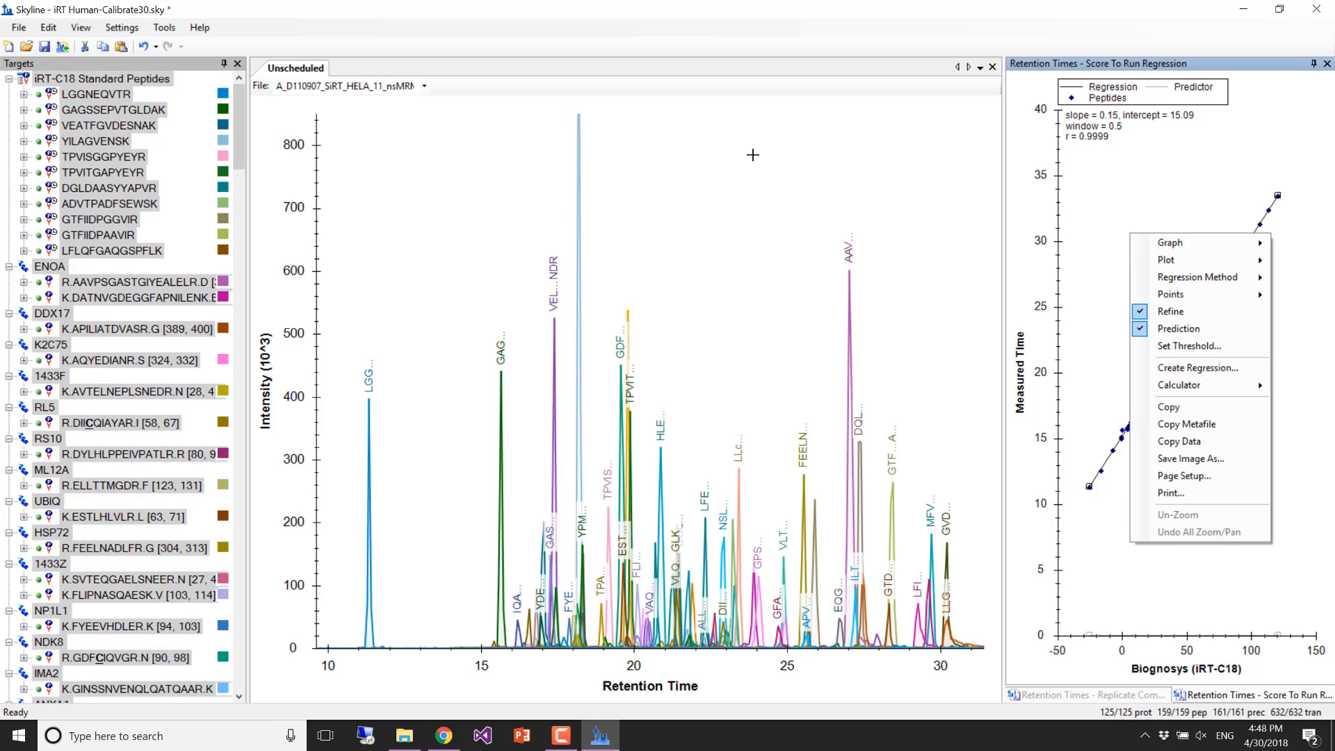
mouse_move(1143, 261)
left_click(1116, 278)
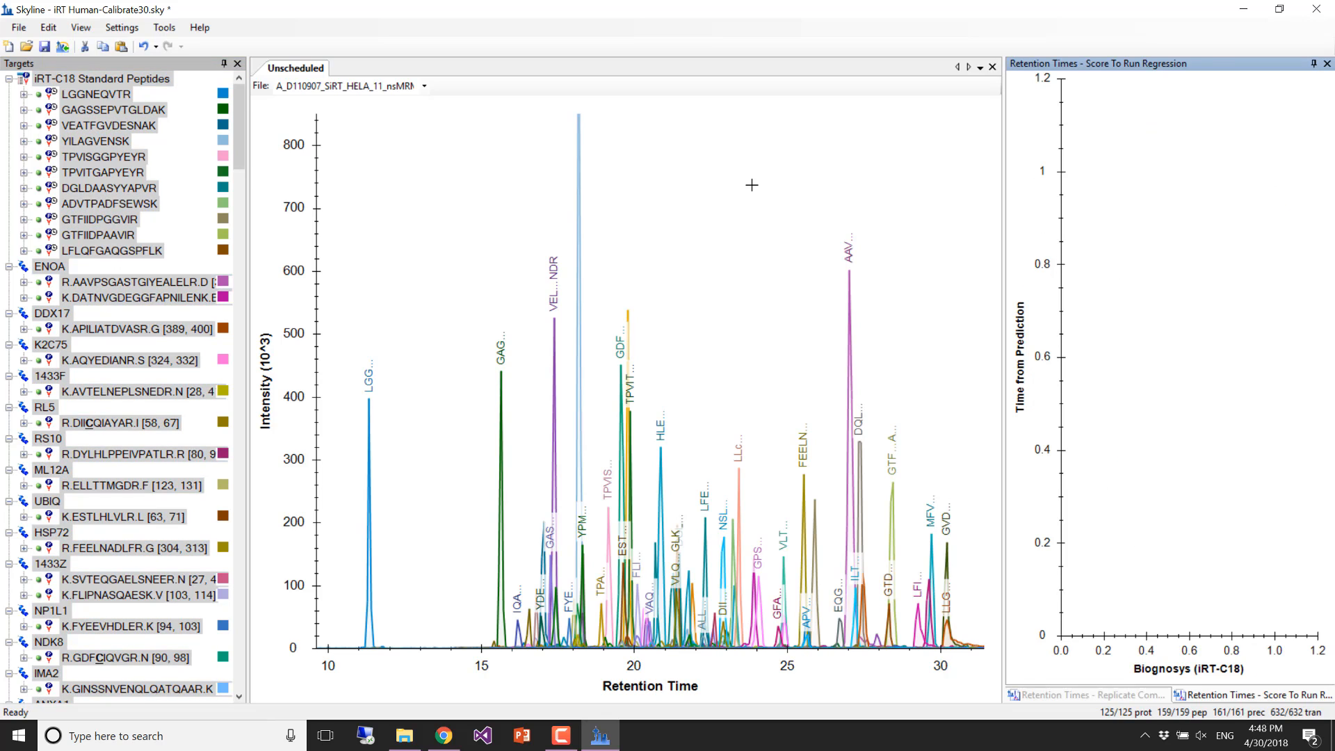
right_click(1127, 277)
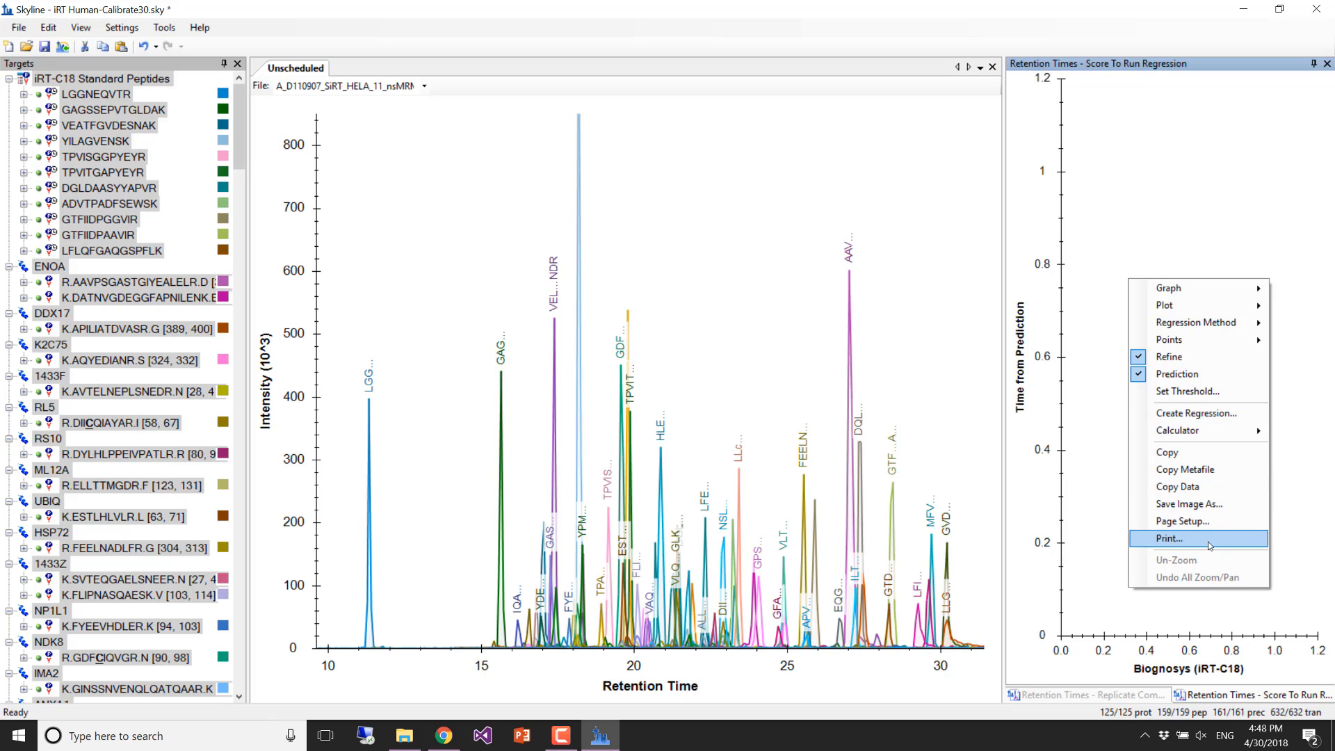
left_click(1124, 171)
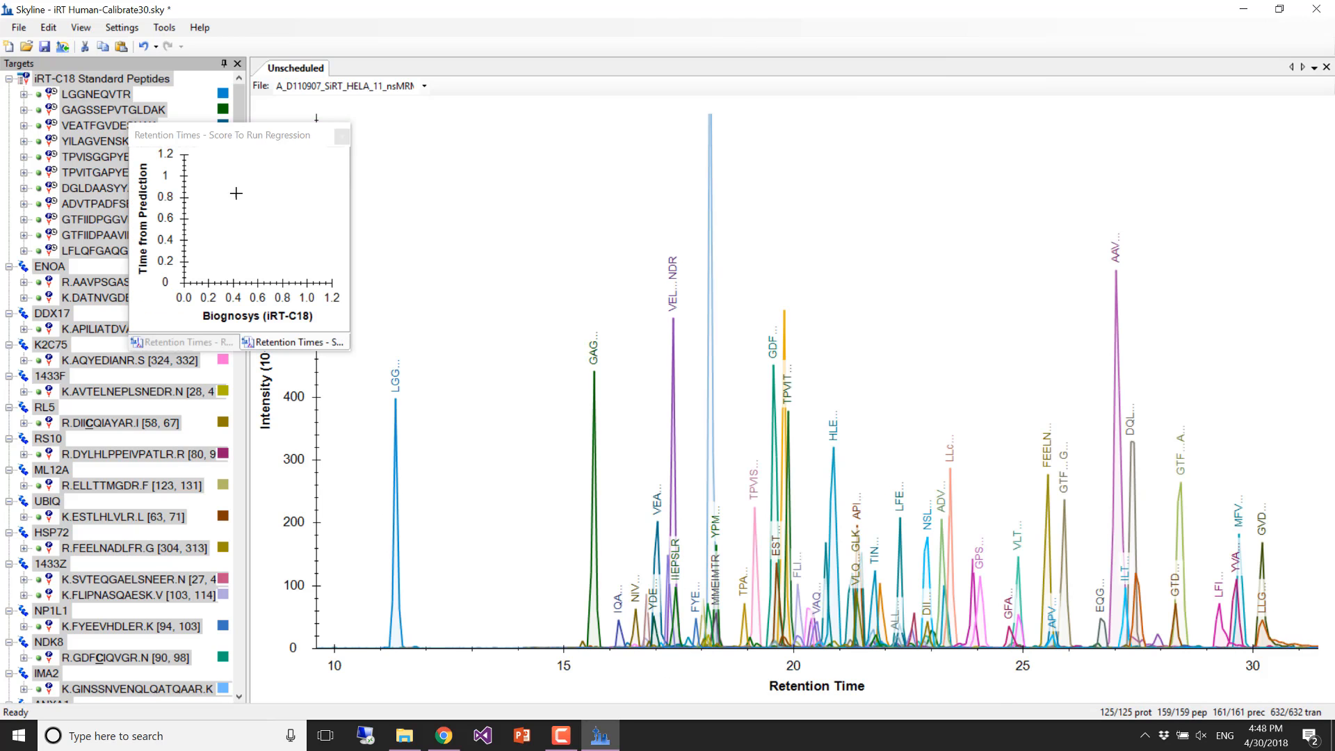
- Float the Score To Run Regression graph as an enlarged window over the chromatograms and select the iRT-C18 Standard Peptides target
double_click(245, 132)
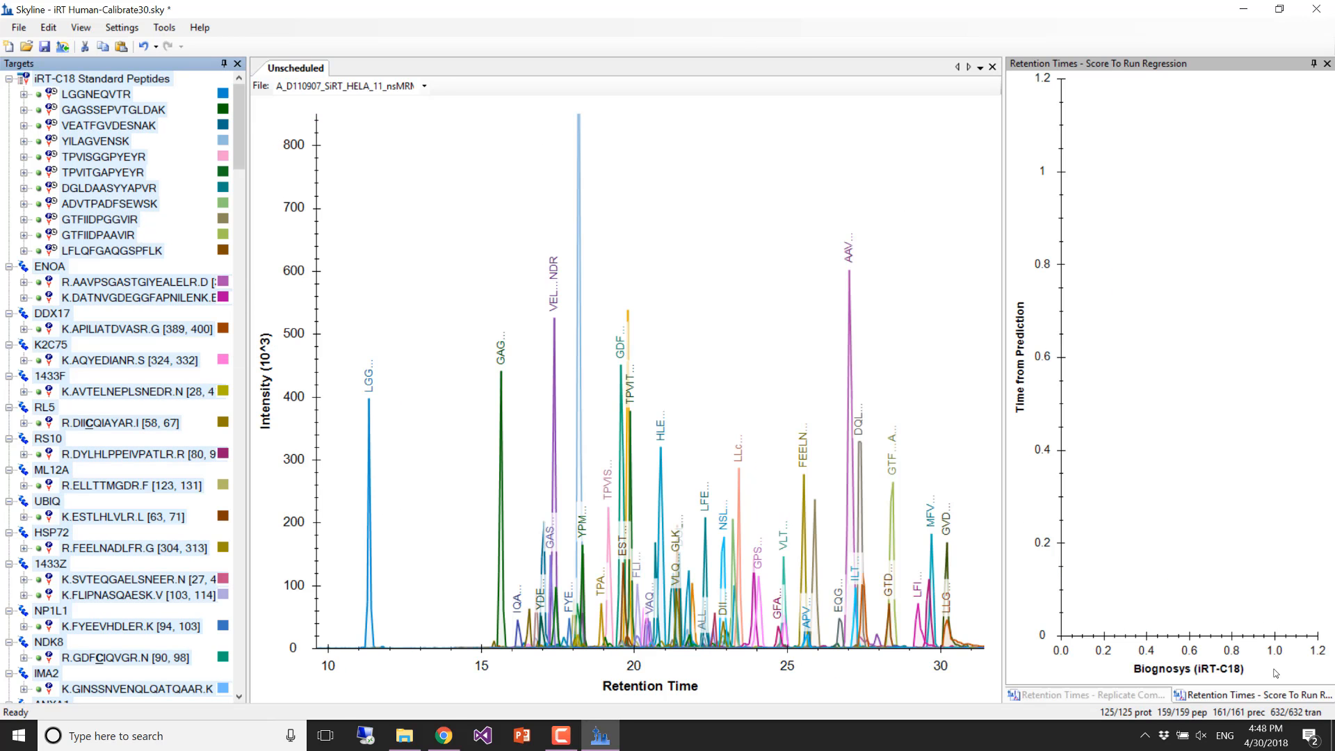
left_click_drag(1283, 694, 1017, 580)
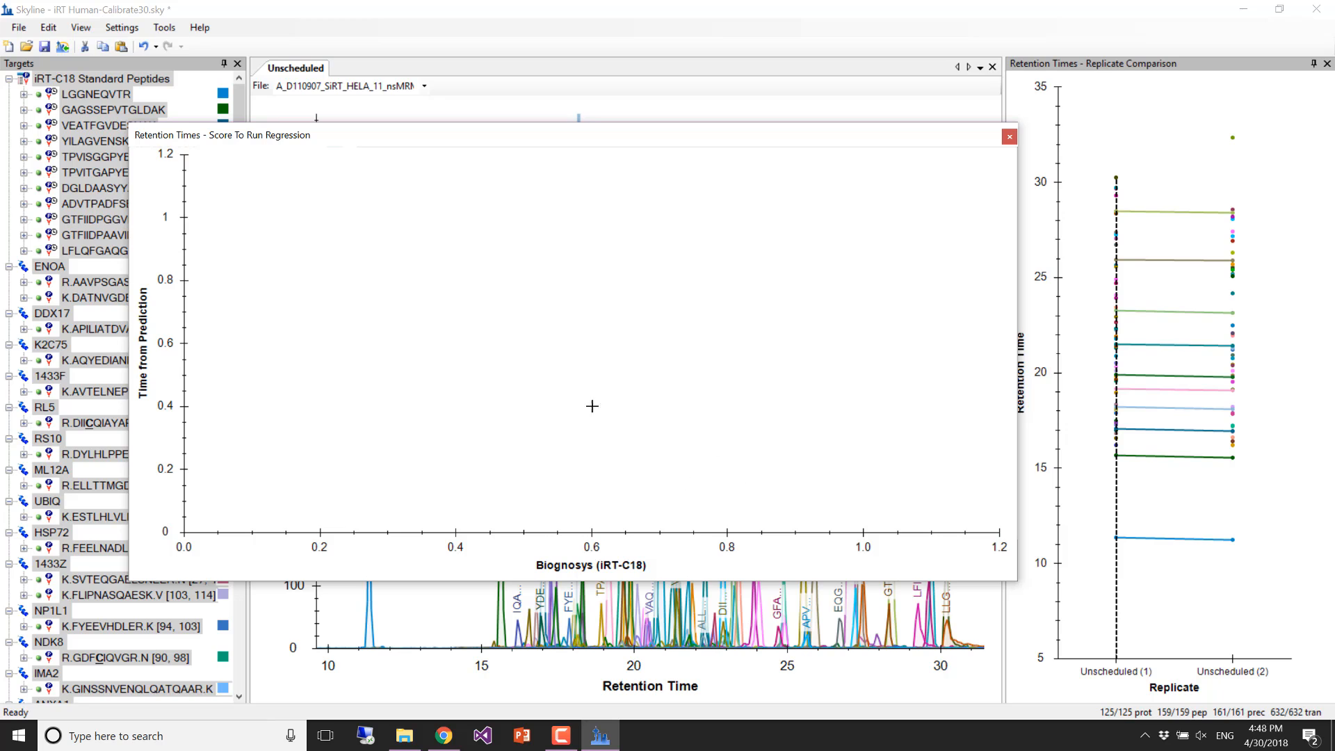
left_click(73, 58)
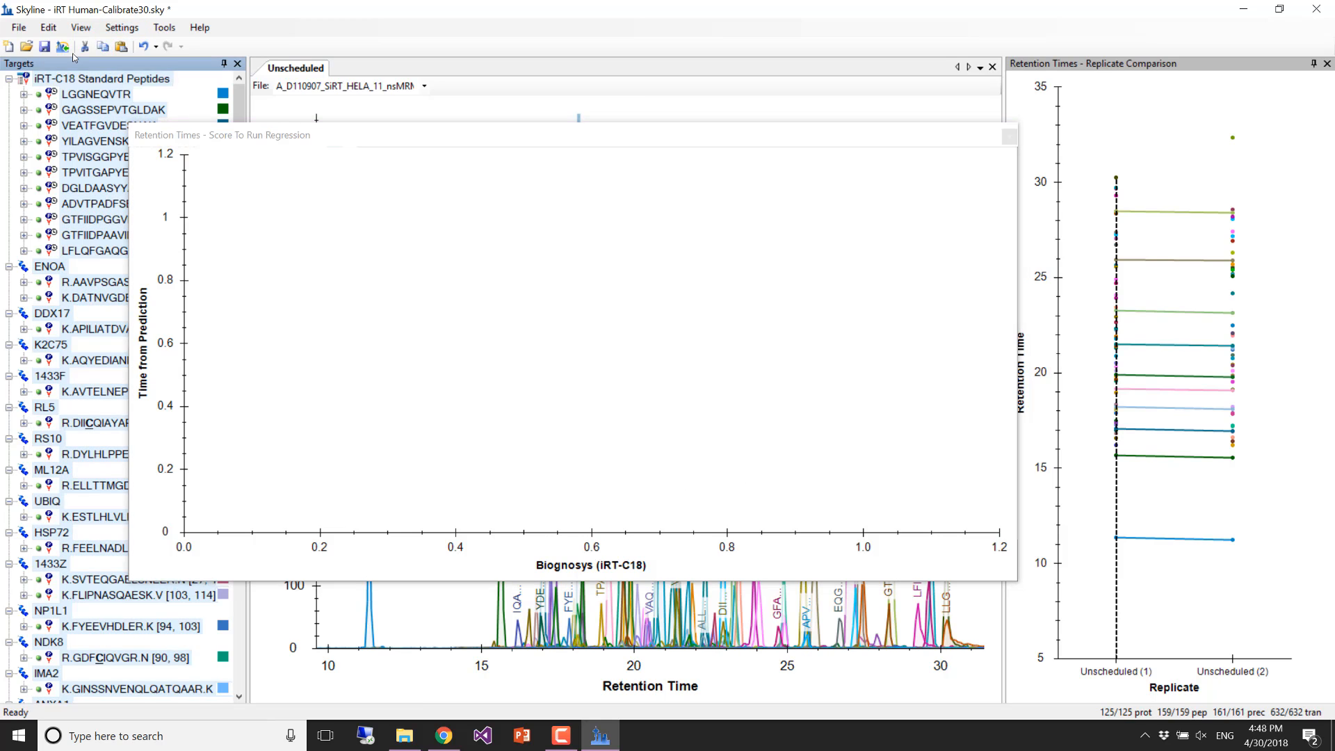
key("Home")
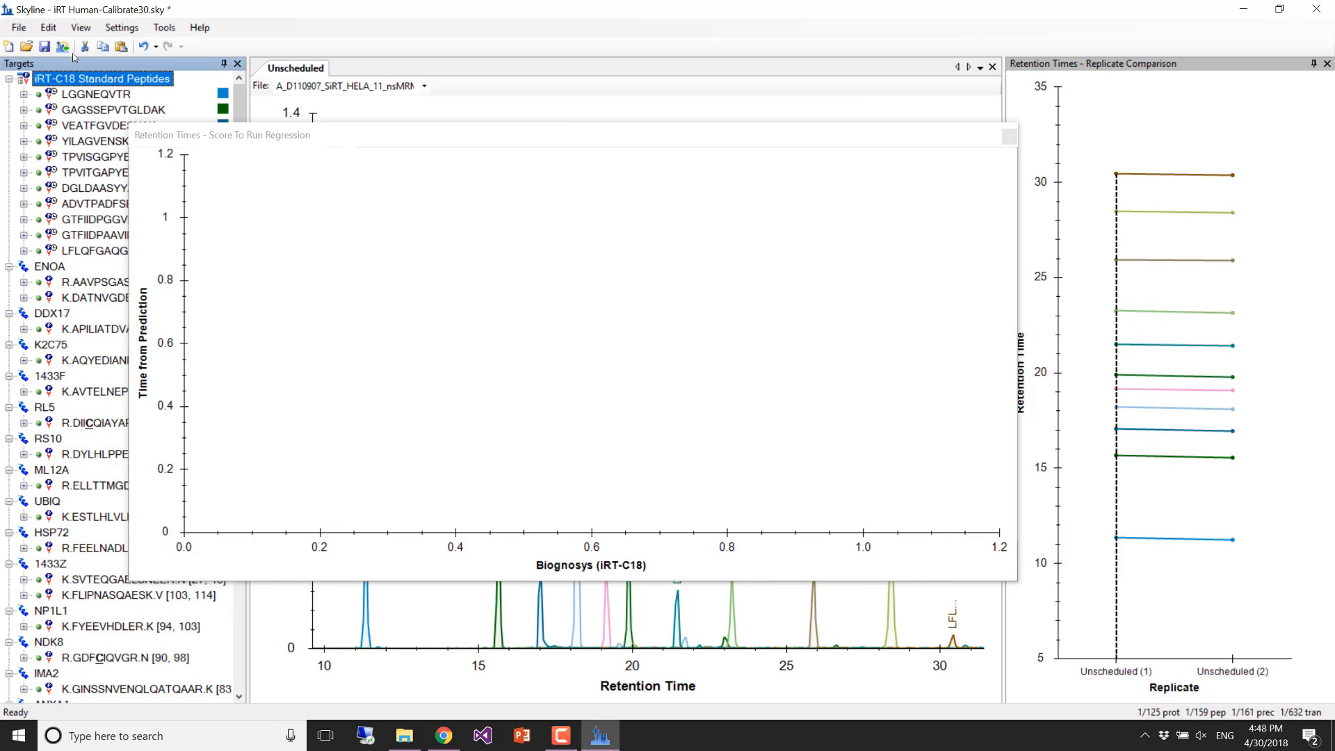
- Undo and redo the last settings change twice to compare the residual plot with and without it
left_click(156, 46)
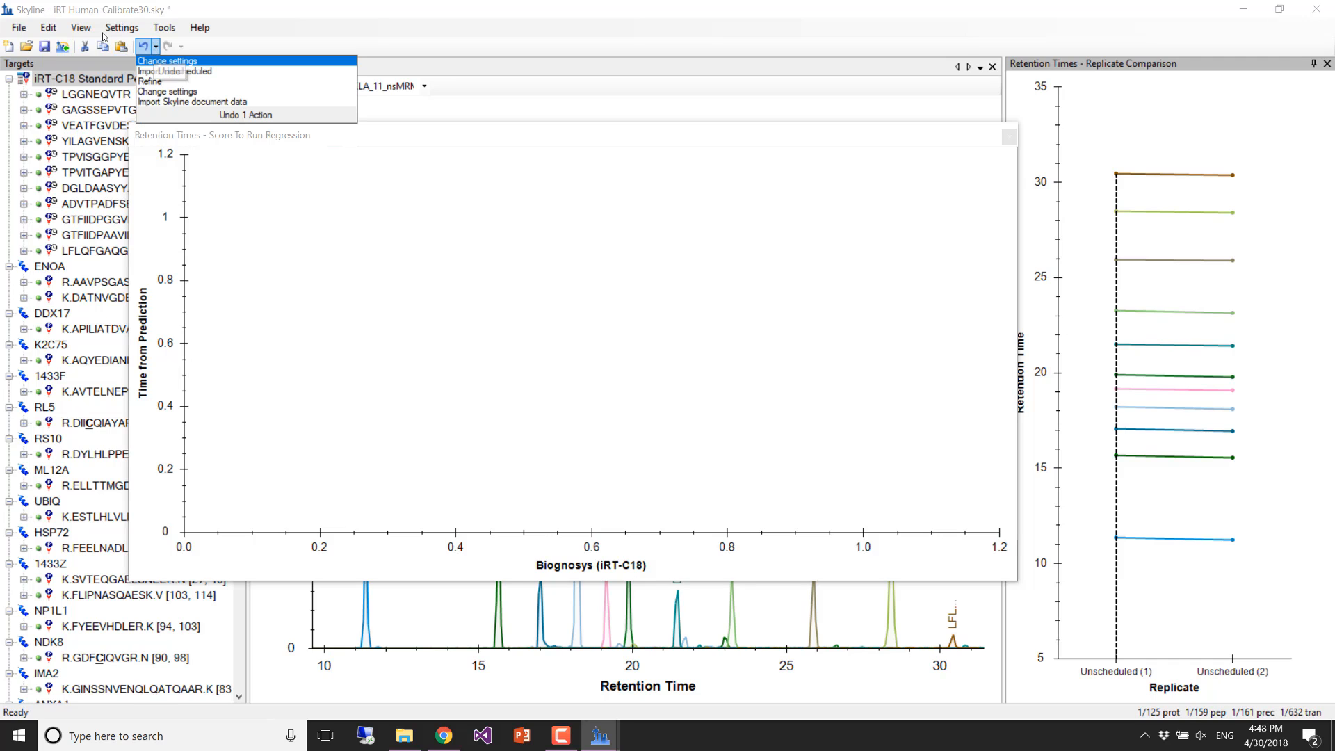
left_click(146, 46)
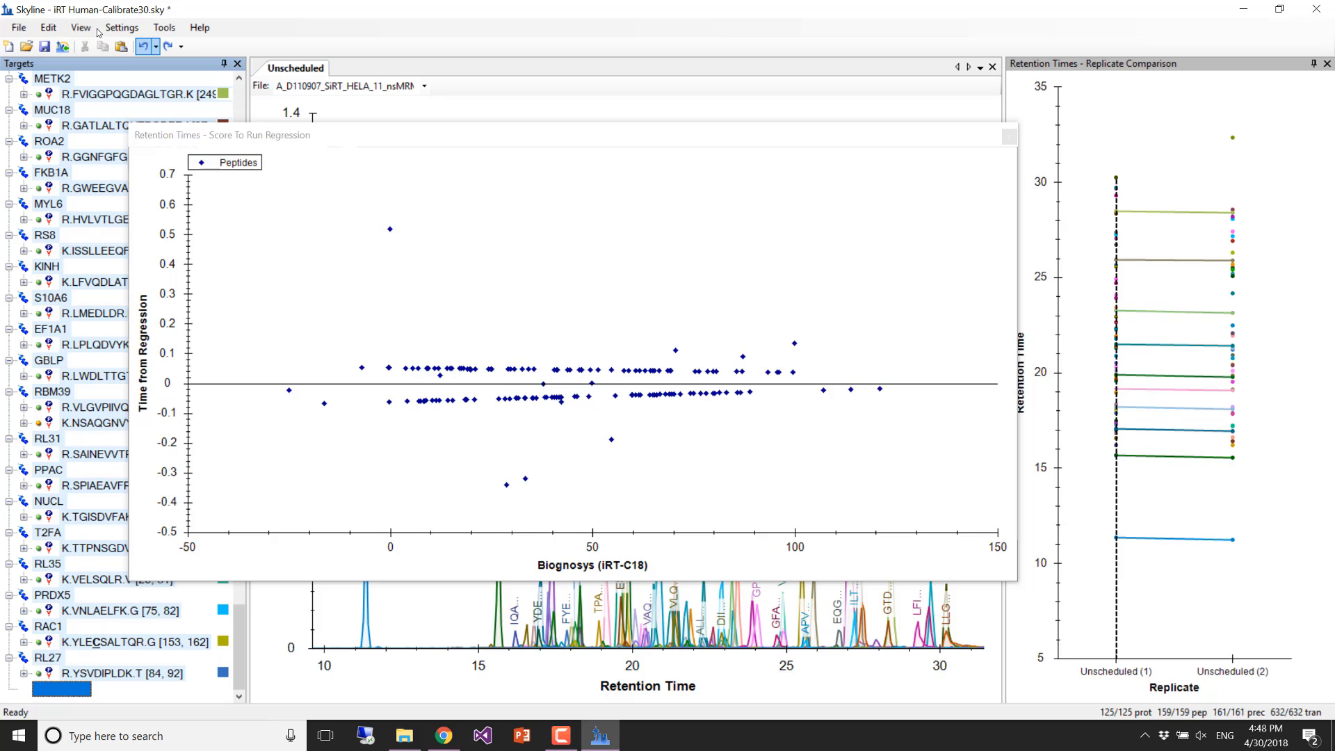
left_click(145, 47)
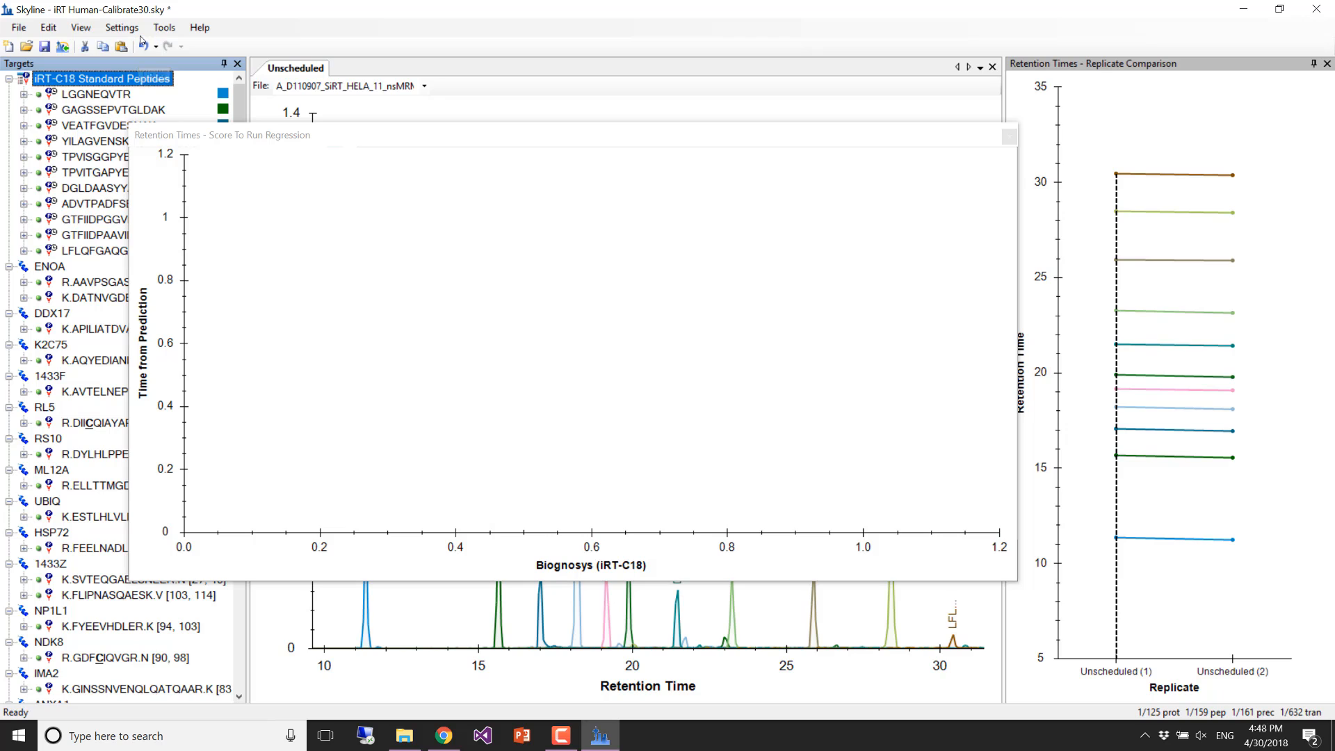
right_click(369, 283)
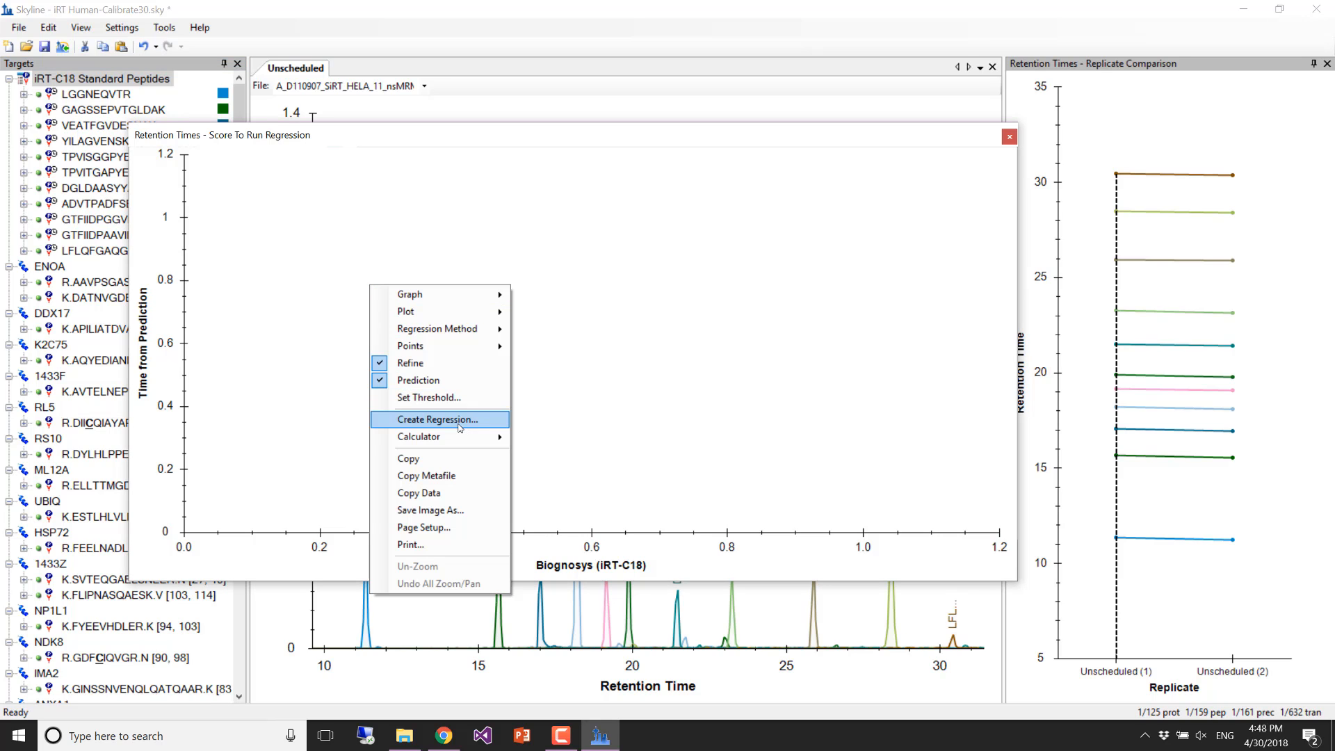
mouse_move(464, 435)
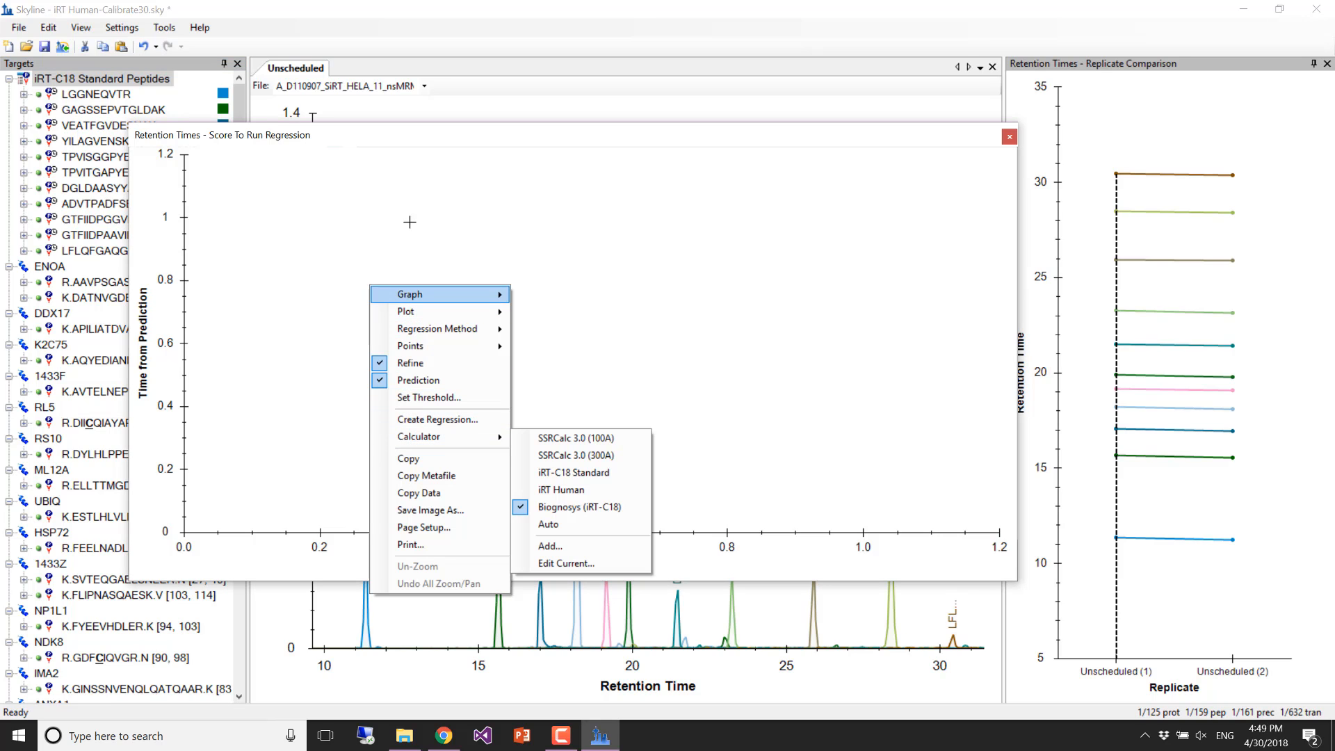
left_click(347, 135)
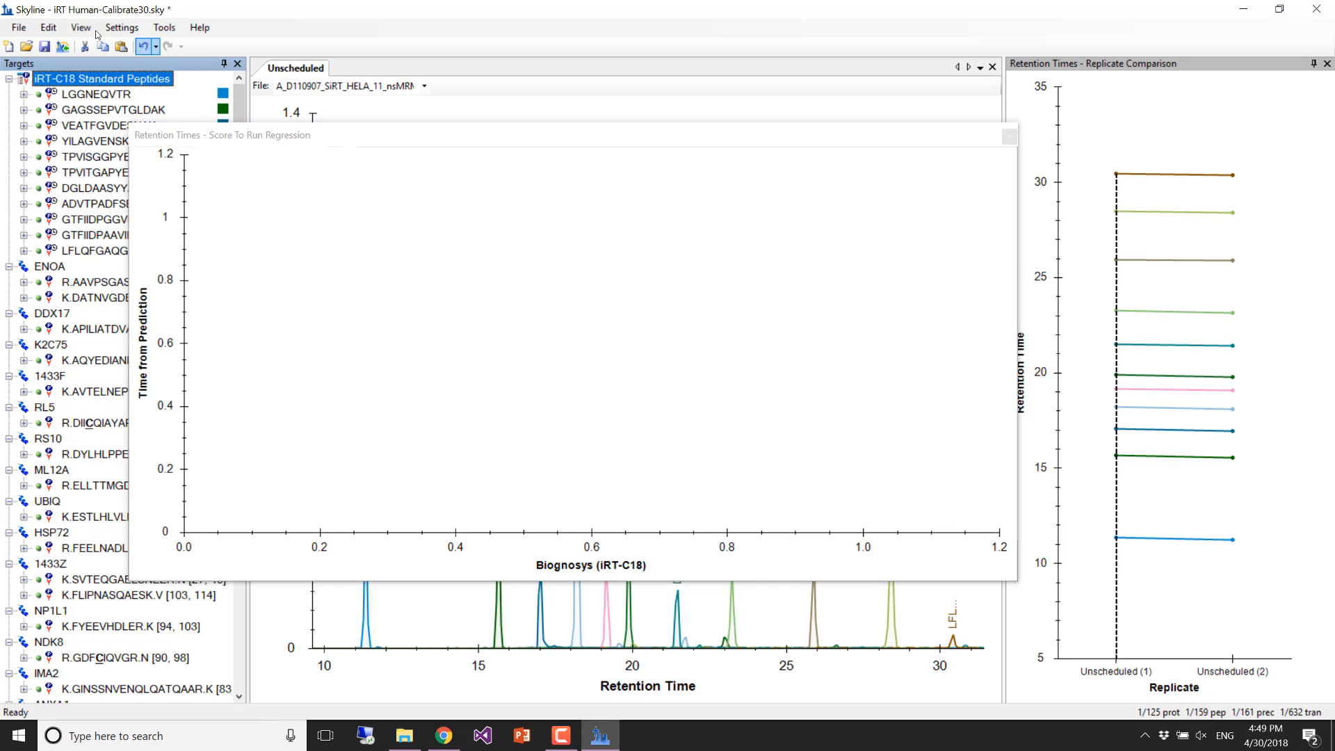
left_click(143, 46)
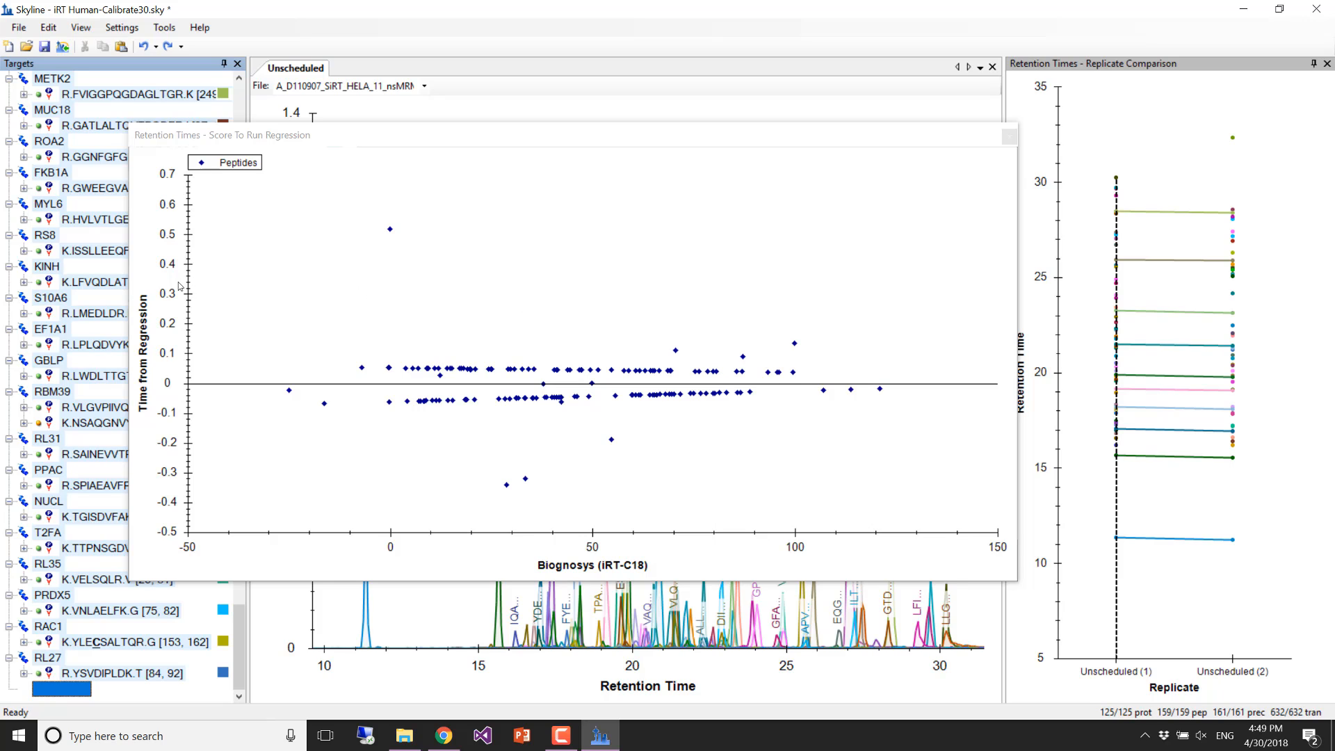
left_click(171, 46)
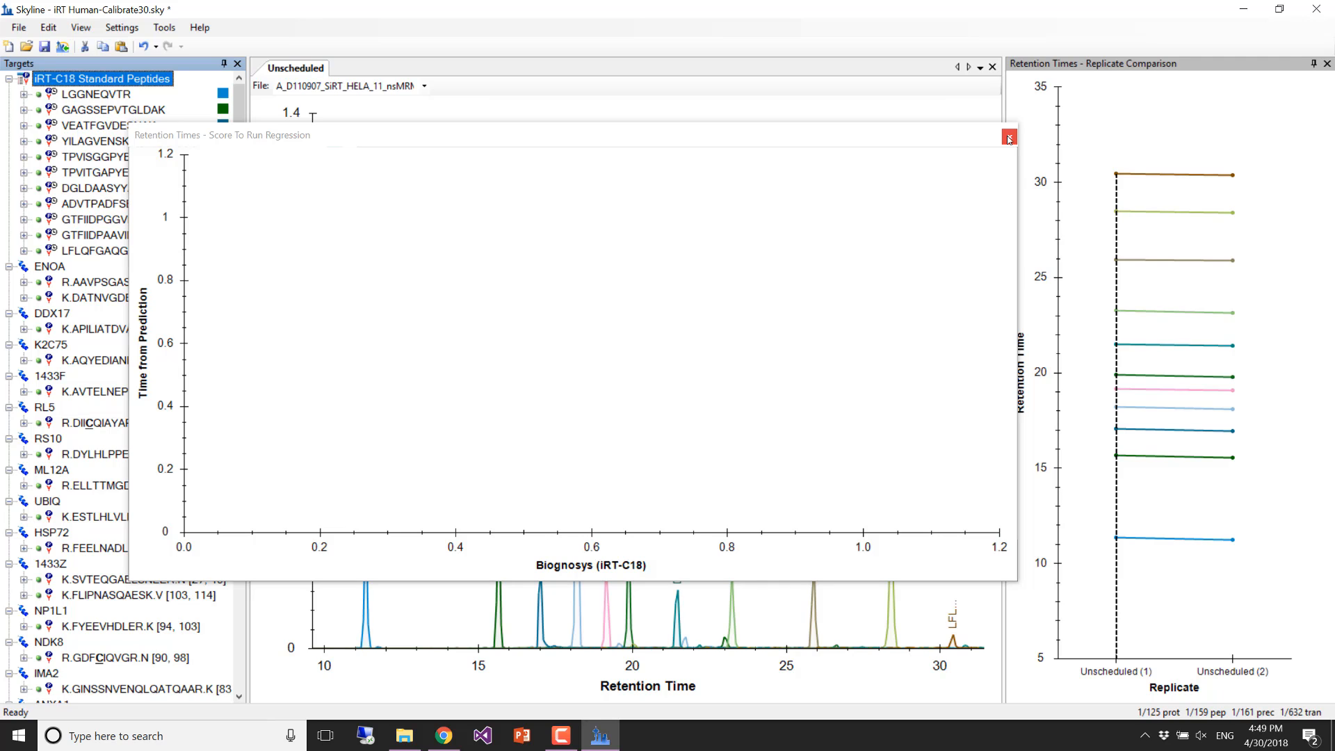
left_click(795, 143)
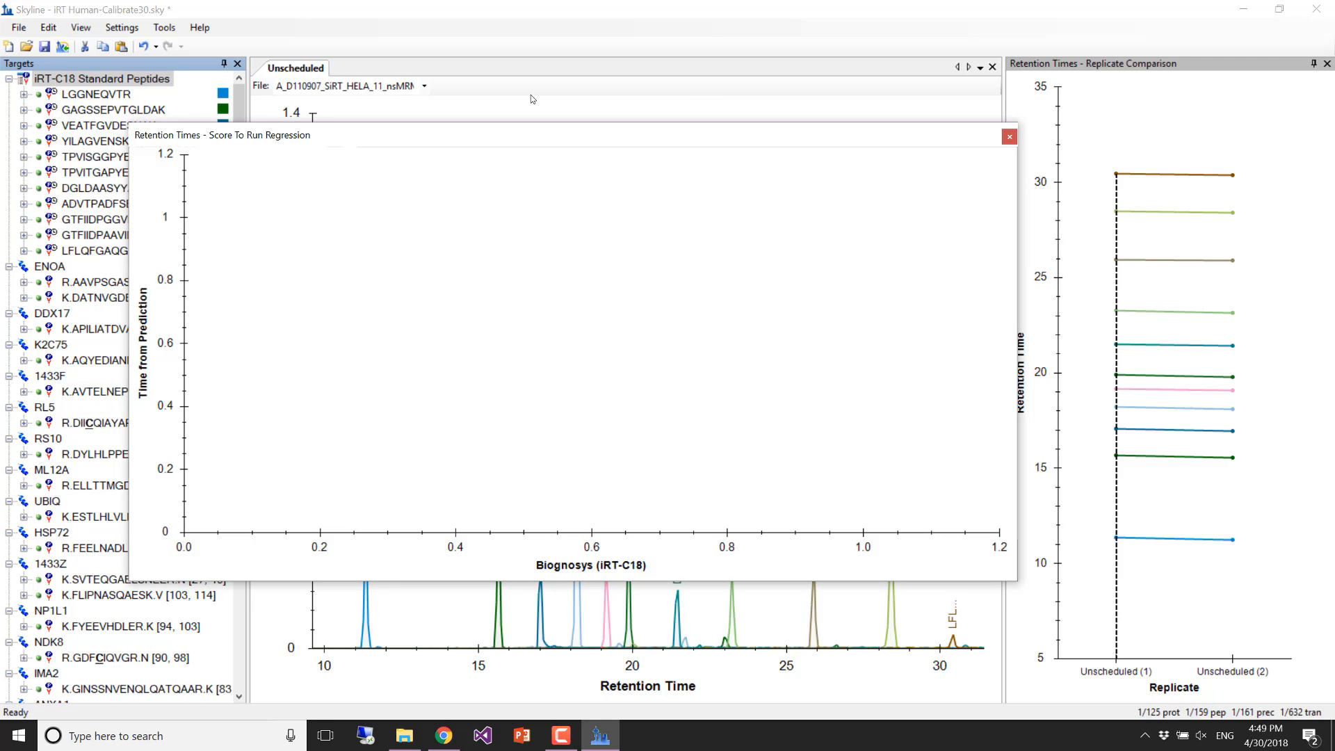
- Plot measured time against the calculator score in the floating regression graph, and undo and redo the last settings change to compare it
right_click(569, 329)
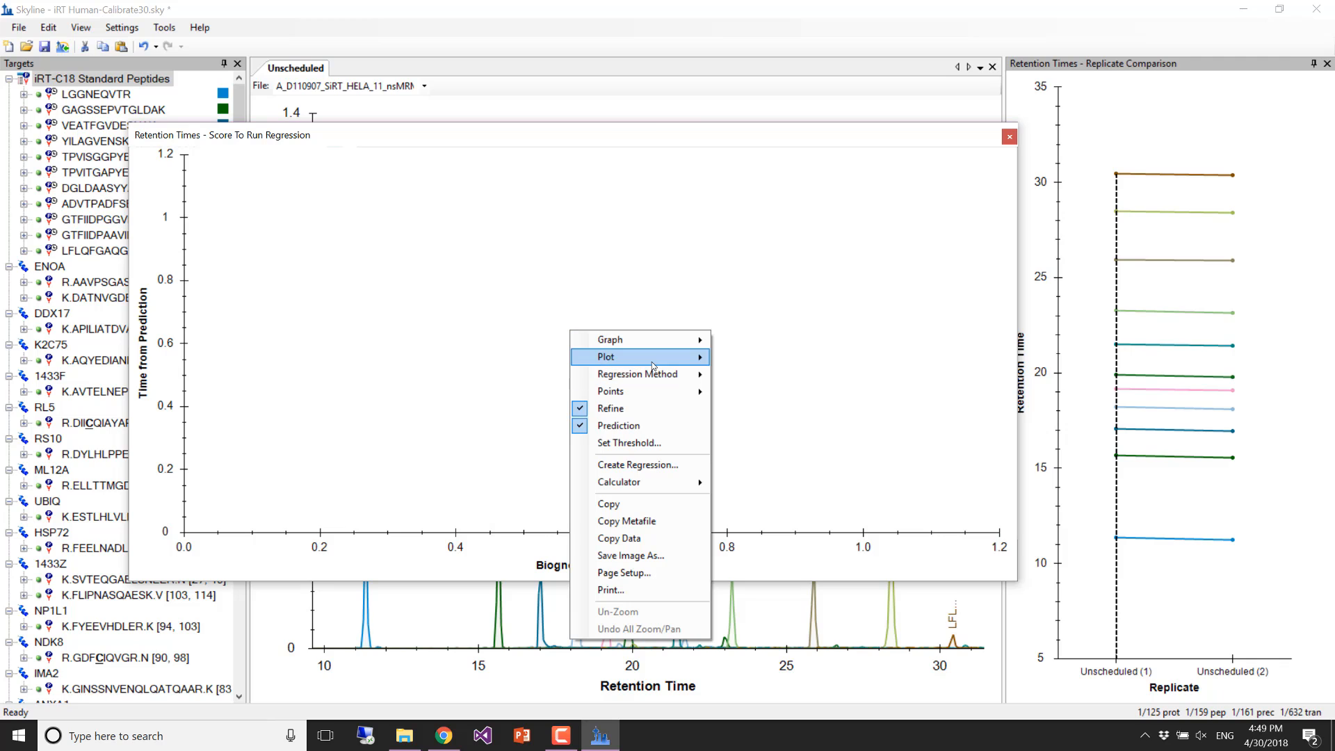
mouse_move(653, 361)
left_click(727, 357)
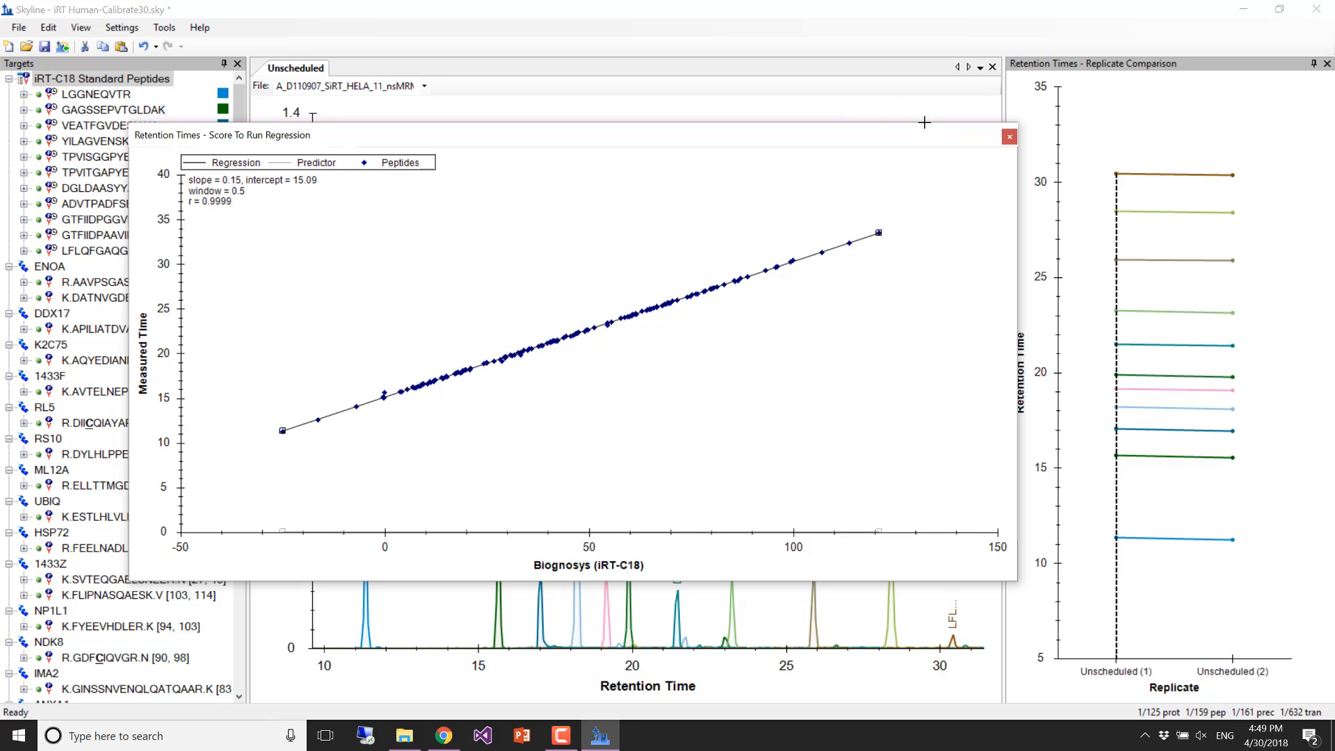
left_click_drag(757, 139, 535, 118)
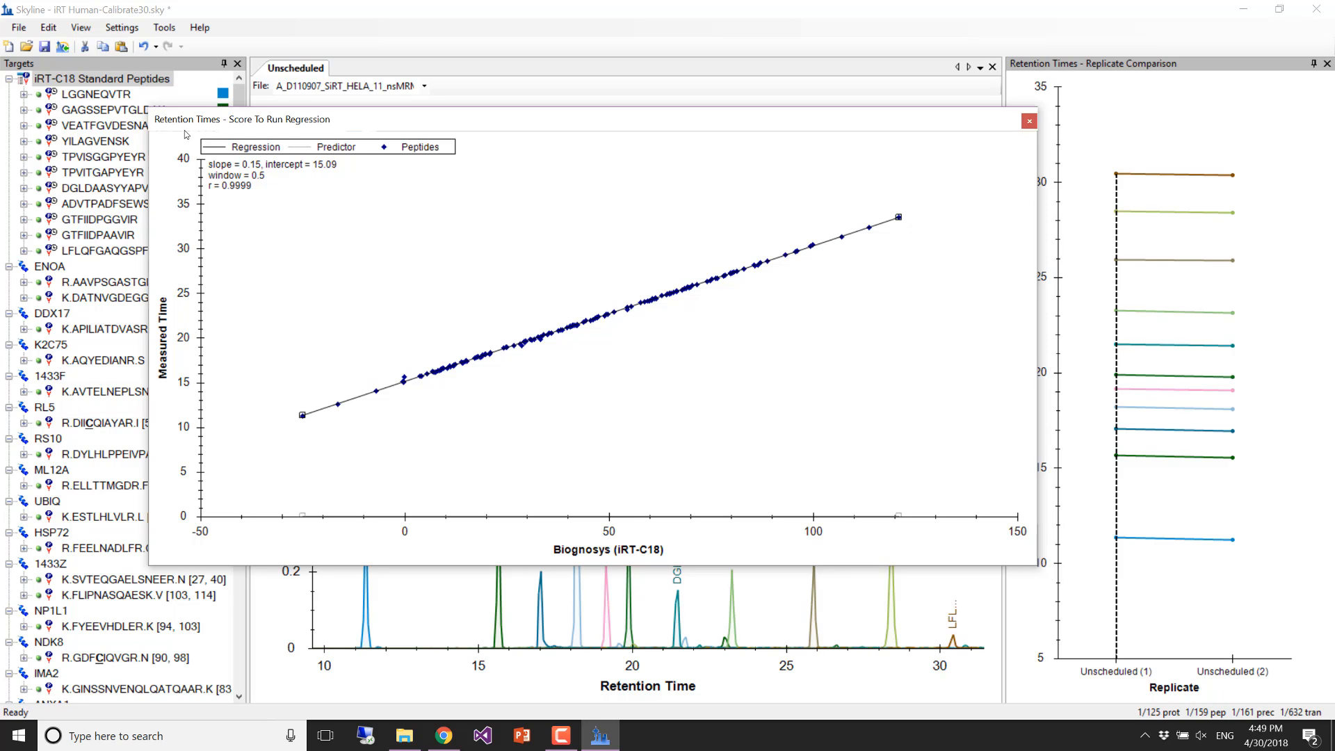
left_click(143, 46)
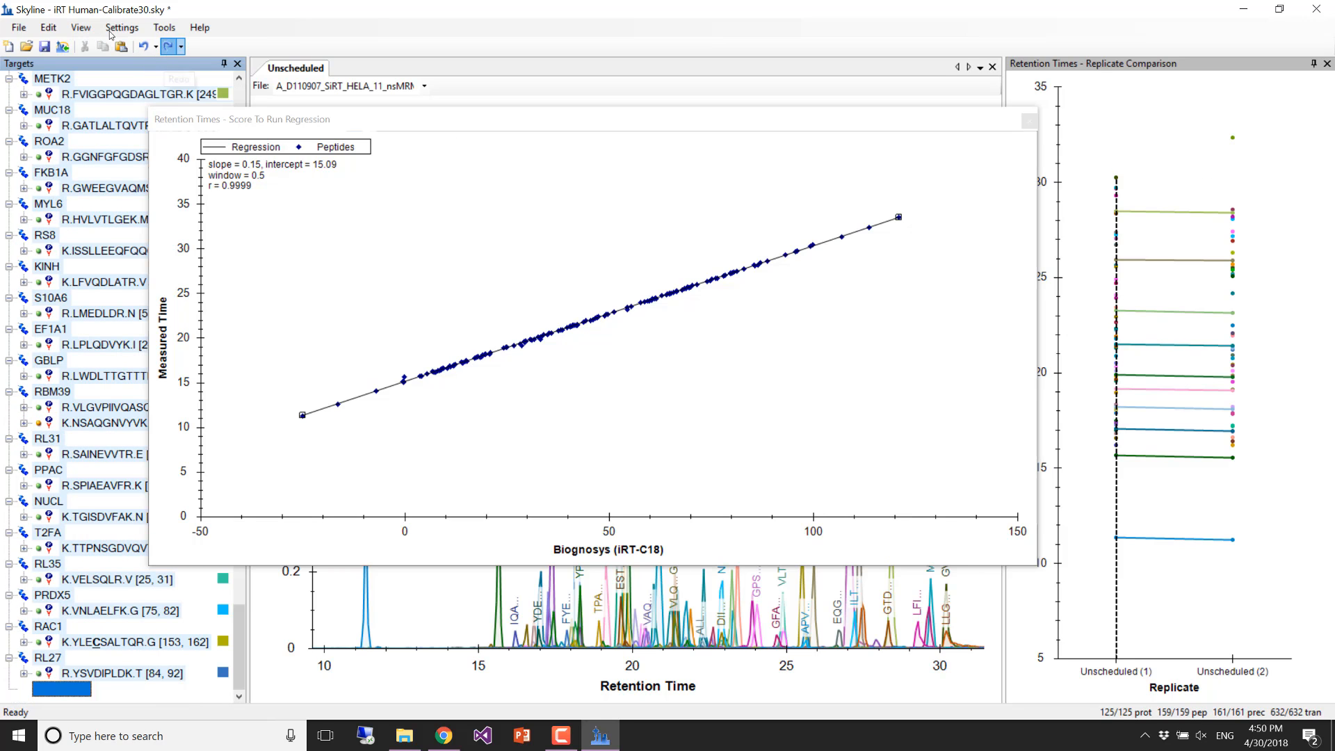
left_click(167, 46)
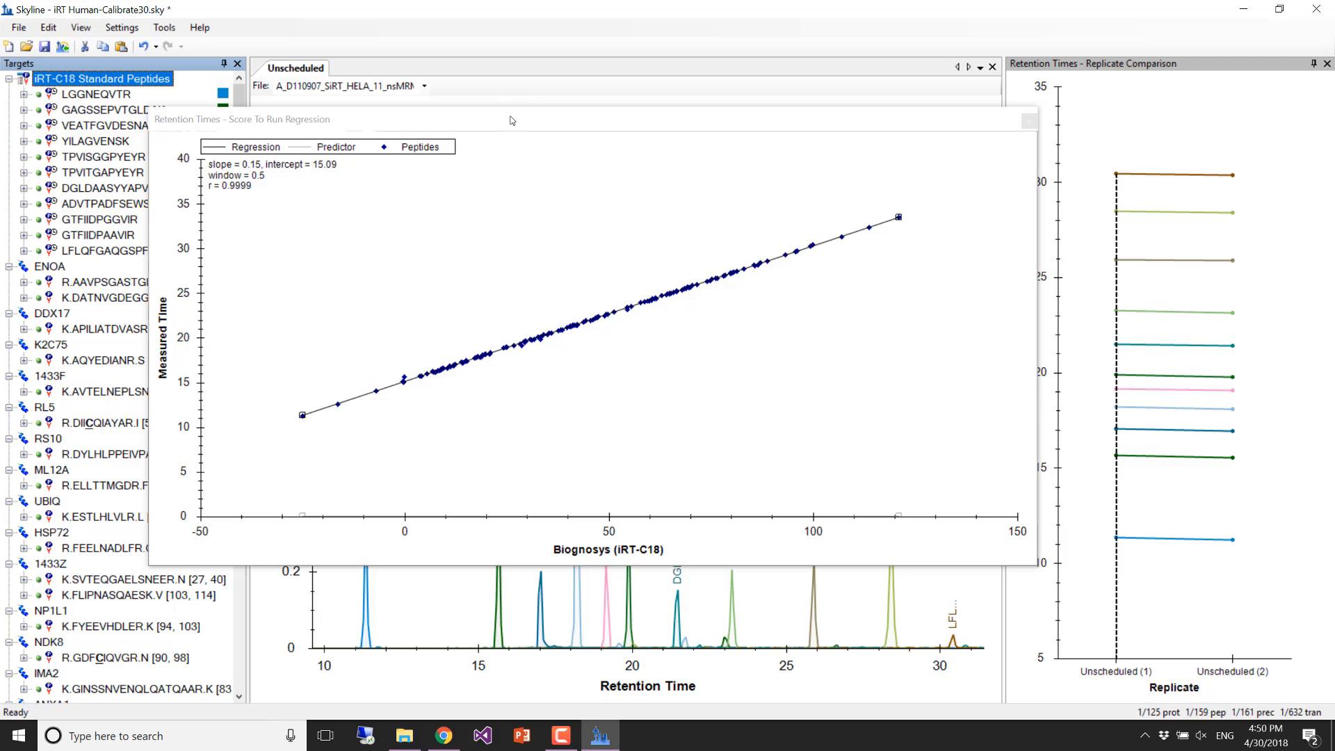
- Dock the Score To Run Regression graph back beside the chromatograms and save the document
double_click(428, 126)
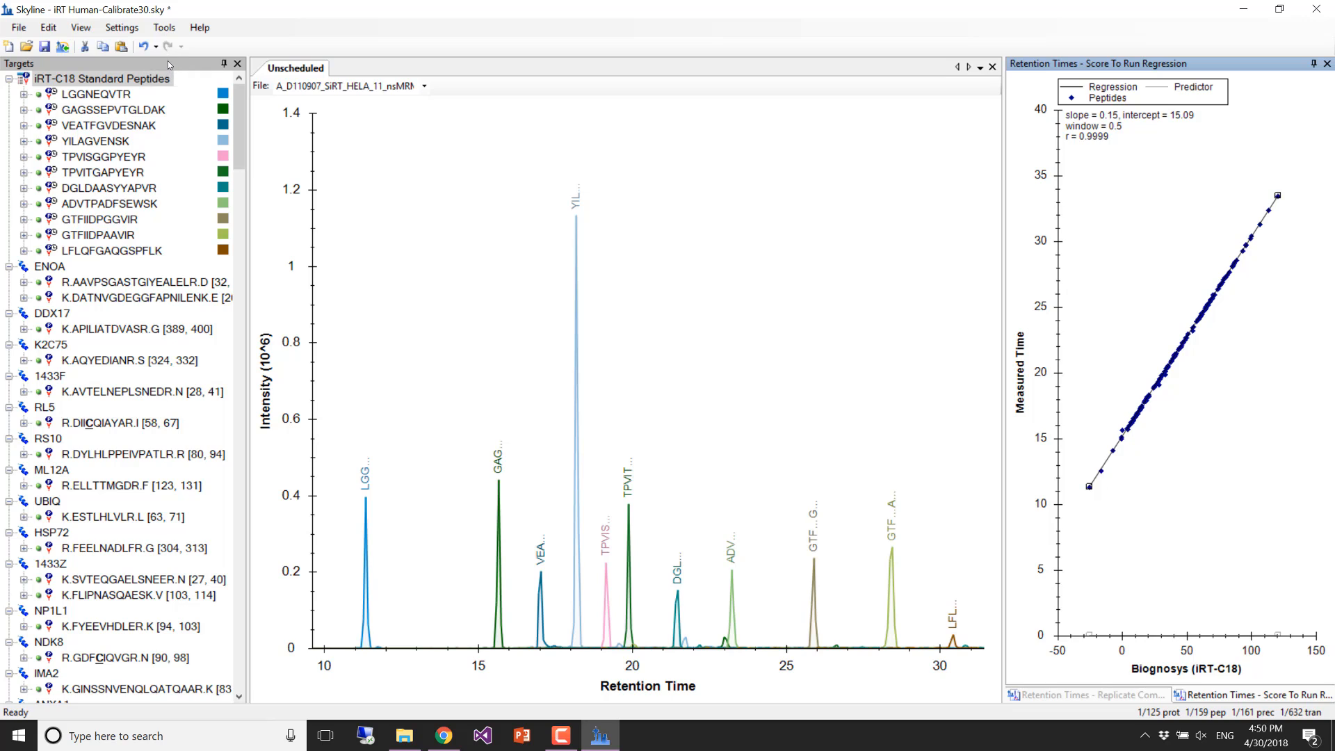
key("ctrl+s")
- Switch to Chrome and look through iRT-2_5.pdf from page 10 past the regression graph on page 13
key("alt+Tab")
key("alt+Tab")
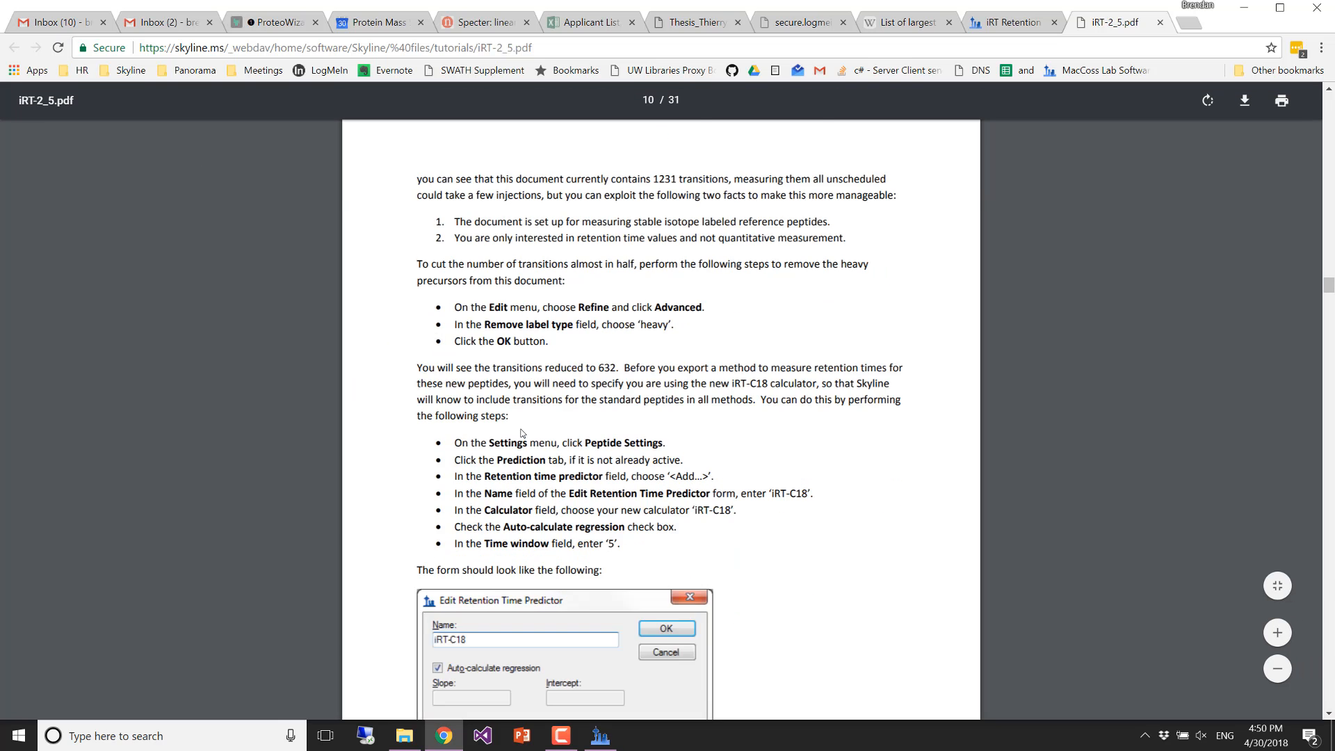
scroll(522, 433, "down", 20)
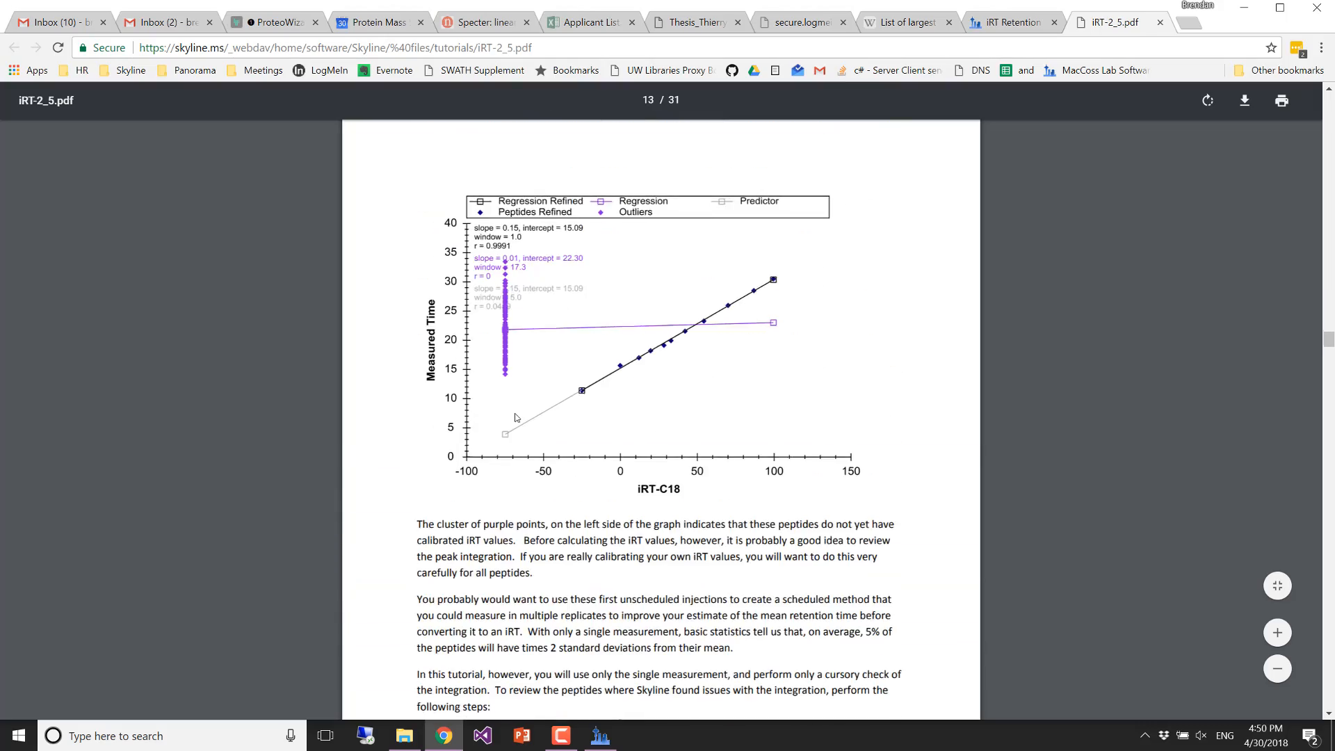
scroll(516, 417, "down", 10)
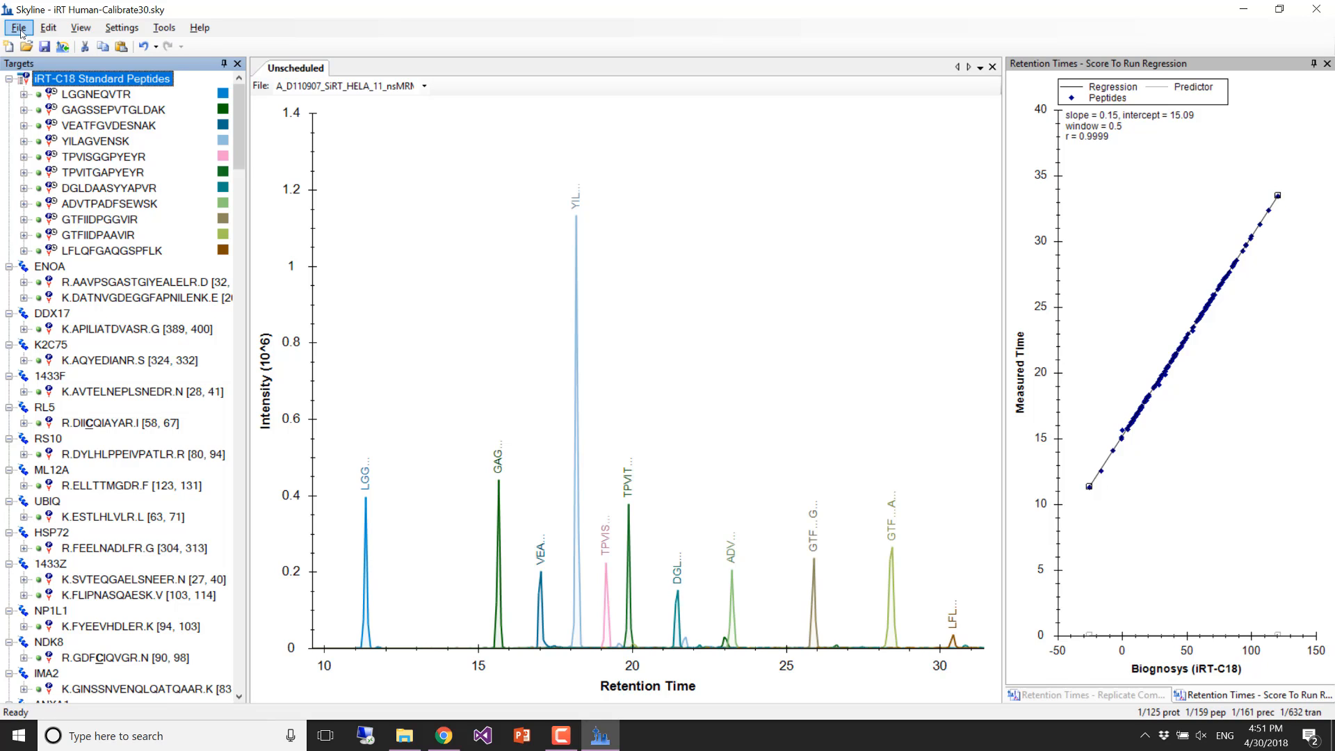
- Switch to Skyline and open the iRT-C18 Standard.sky document to review its standard peptides
left_click(20, 28)
left_click(42, 77)
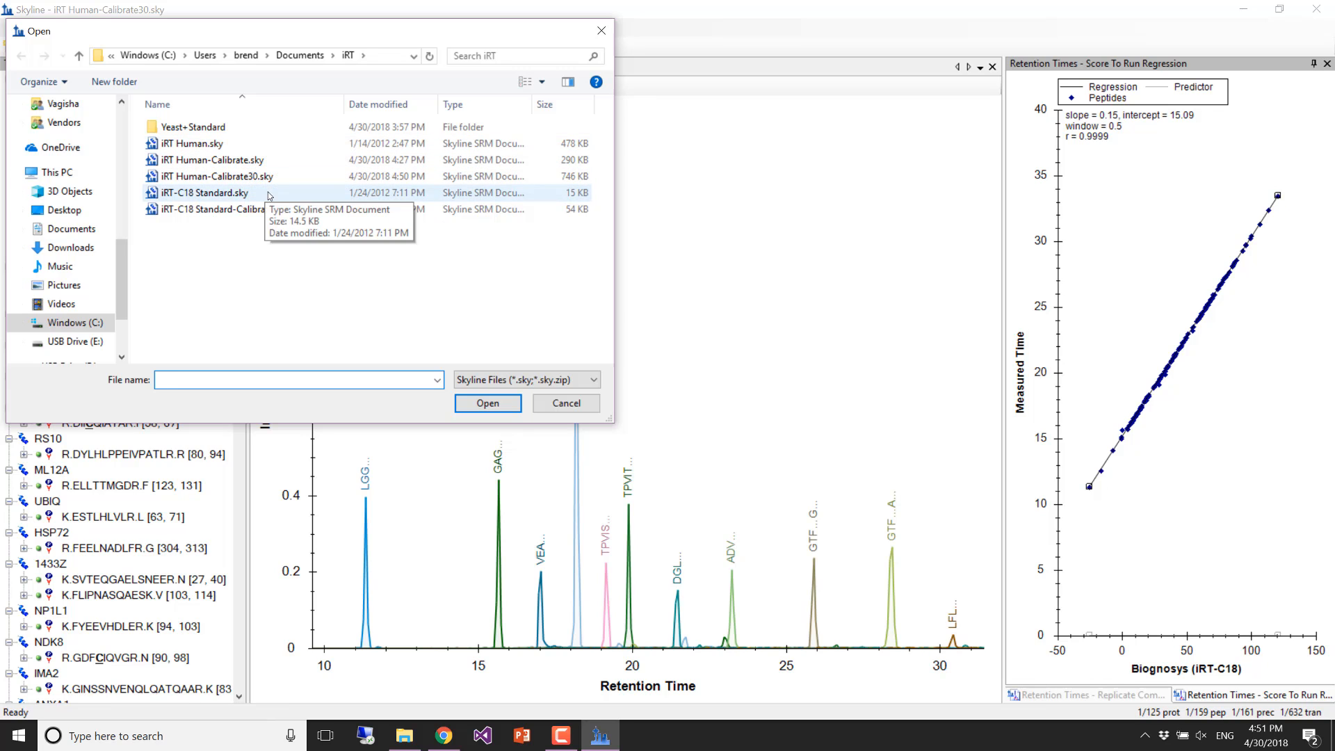
double_click(268, 195)
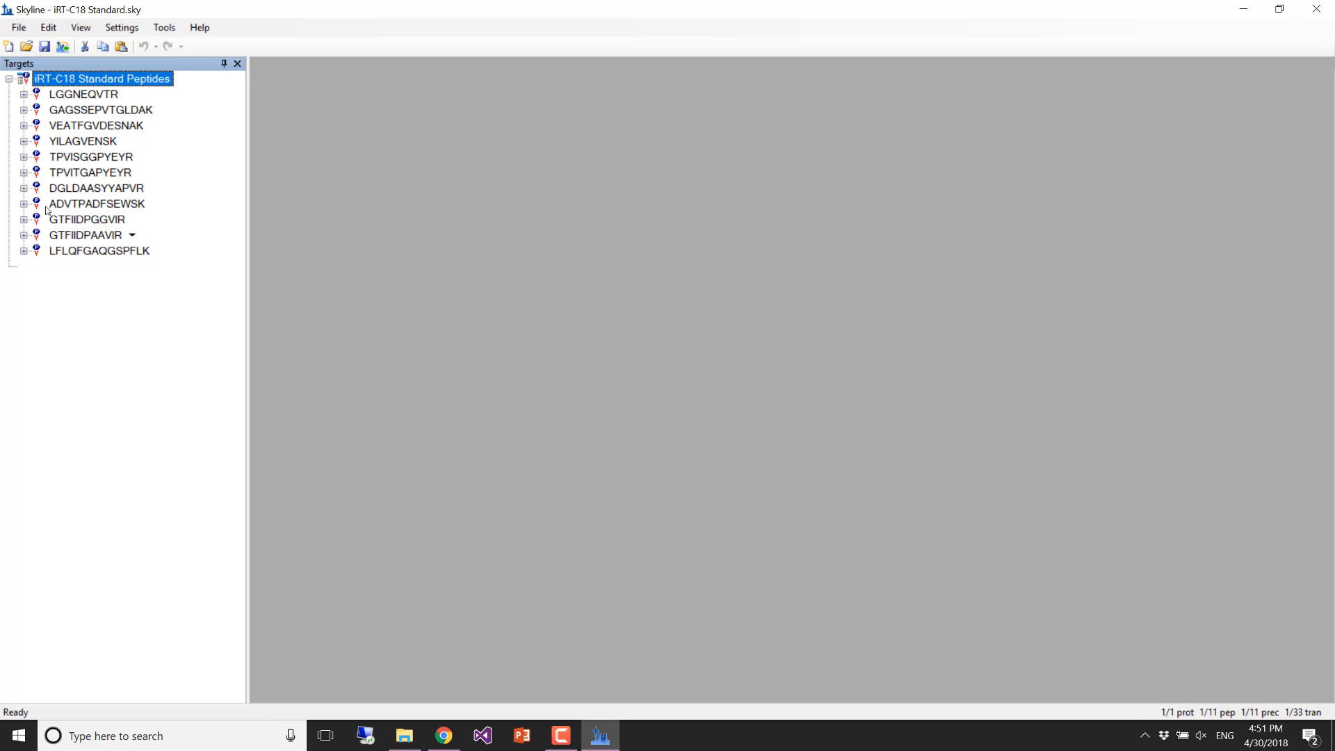
- Try out a Thermo transition list export of the standard peptides as a single method, and cancel it
left_click(18, 27)
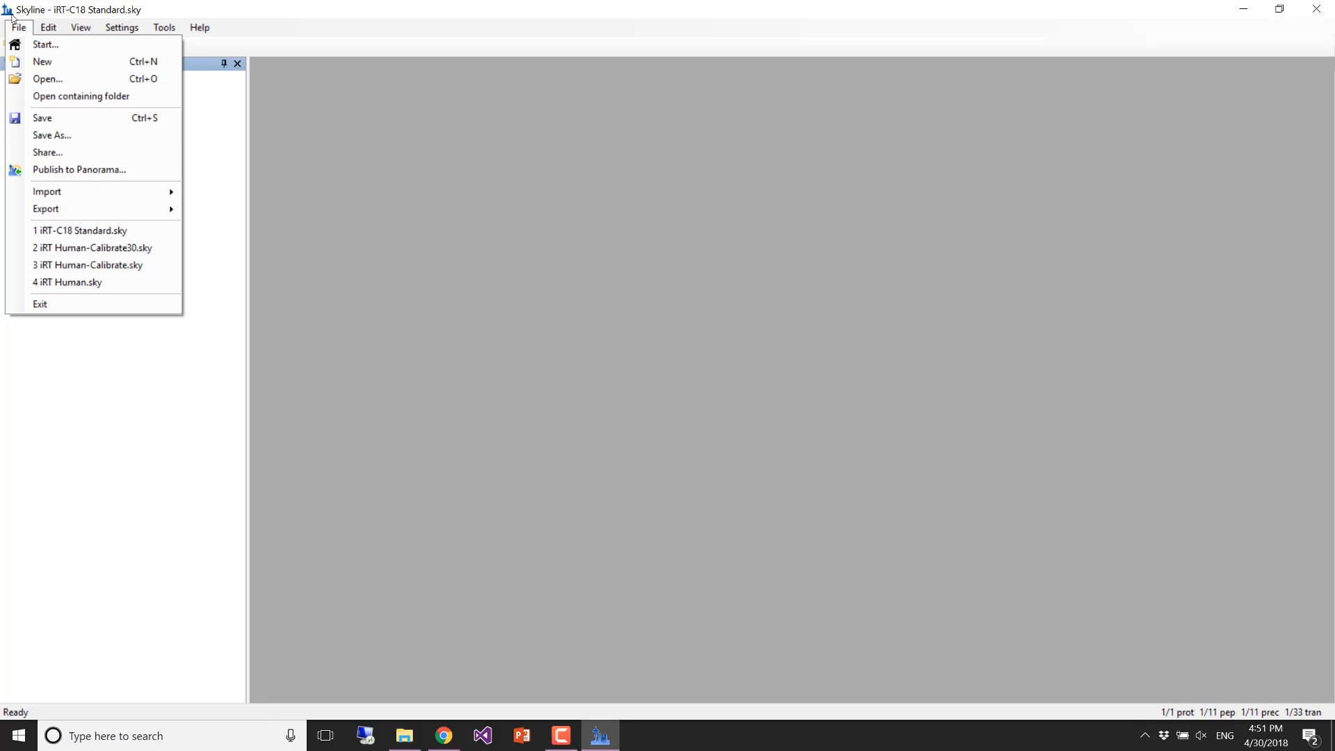
mouse_move(106, 207)
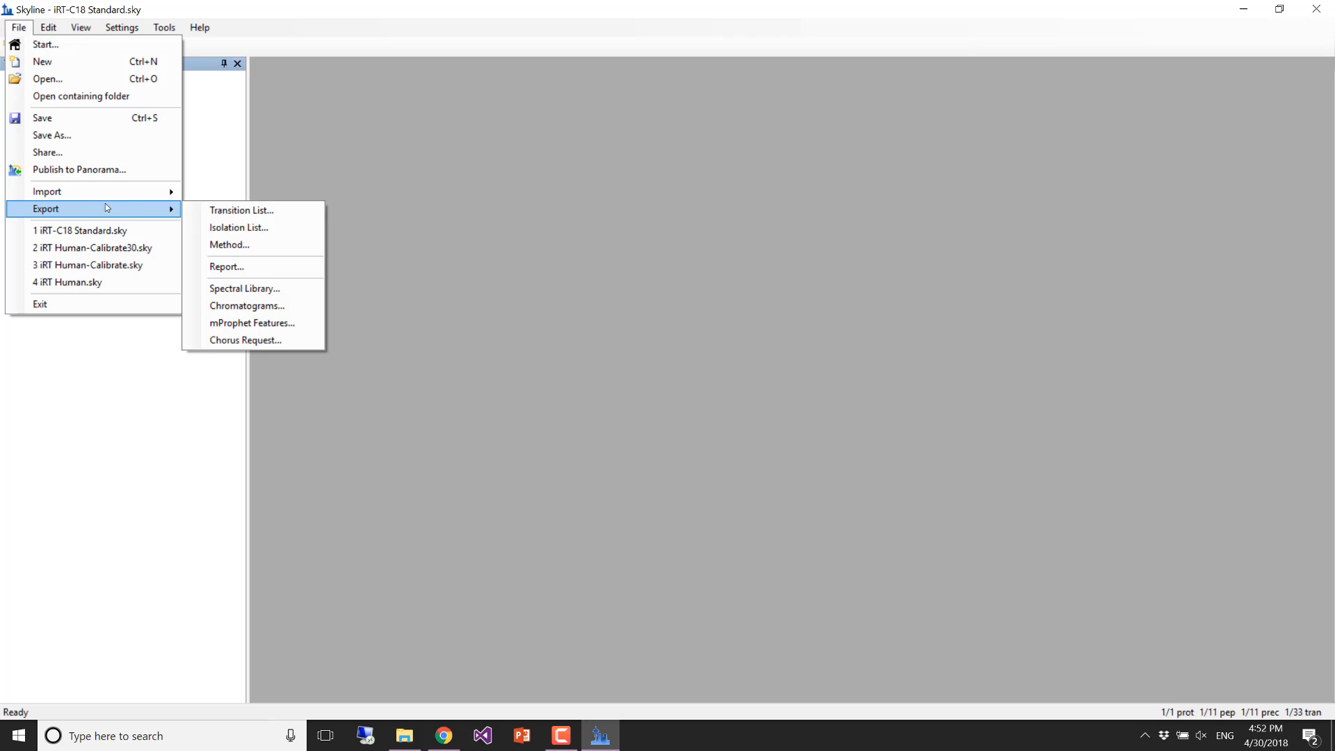
left_click(255, 208)
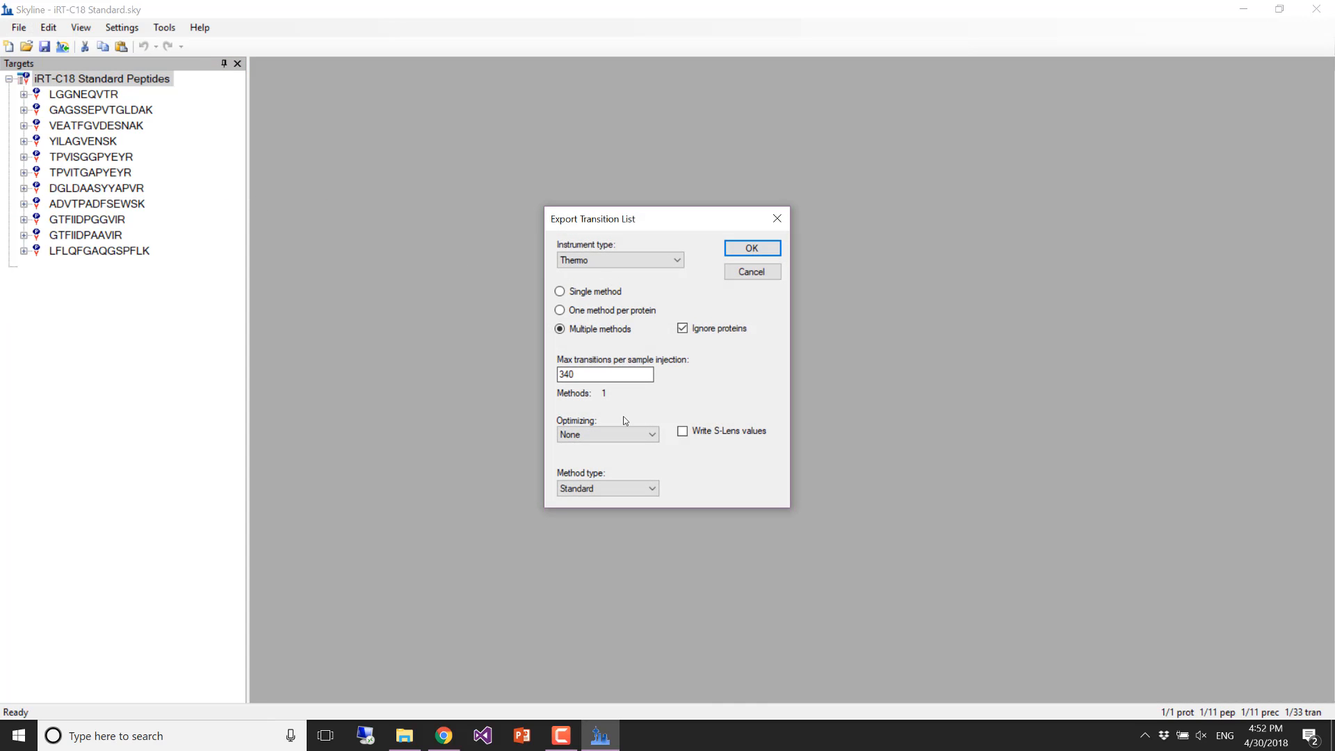
left_click(560, 291)
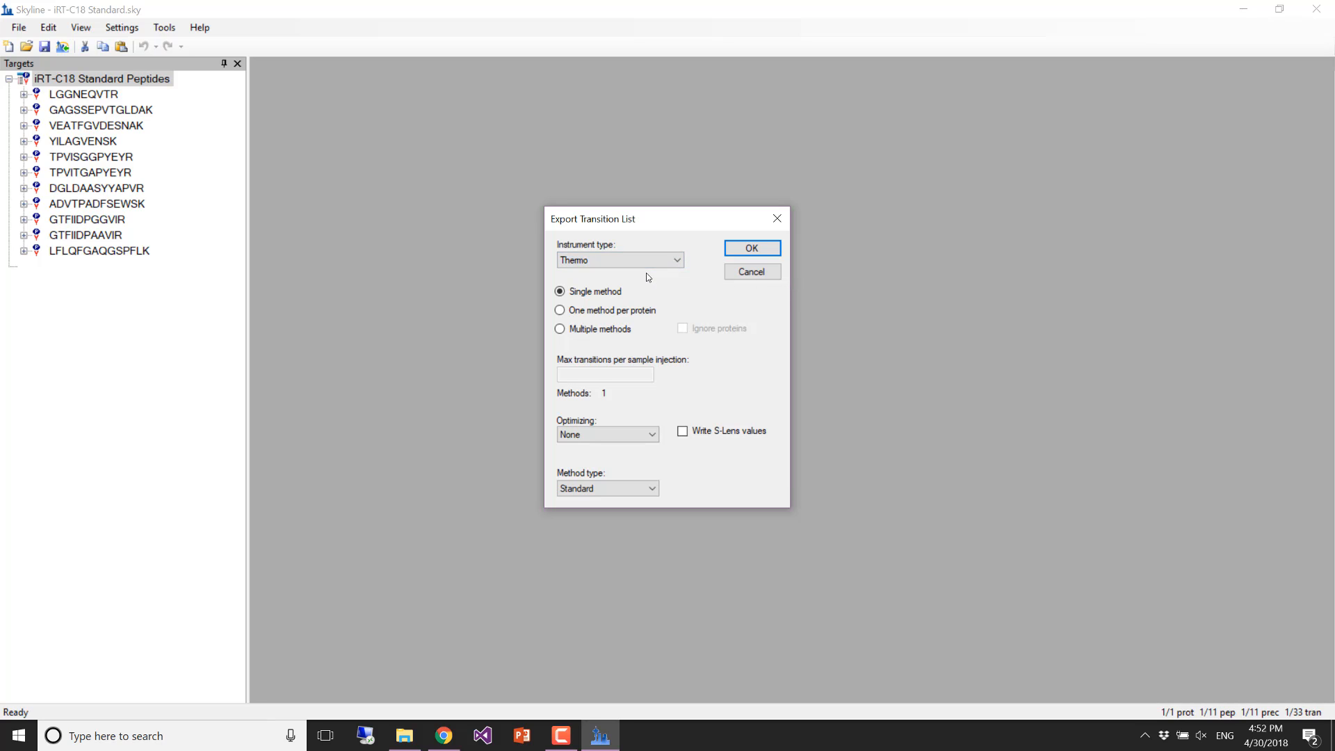
left_click(752, 271)
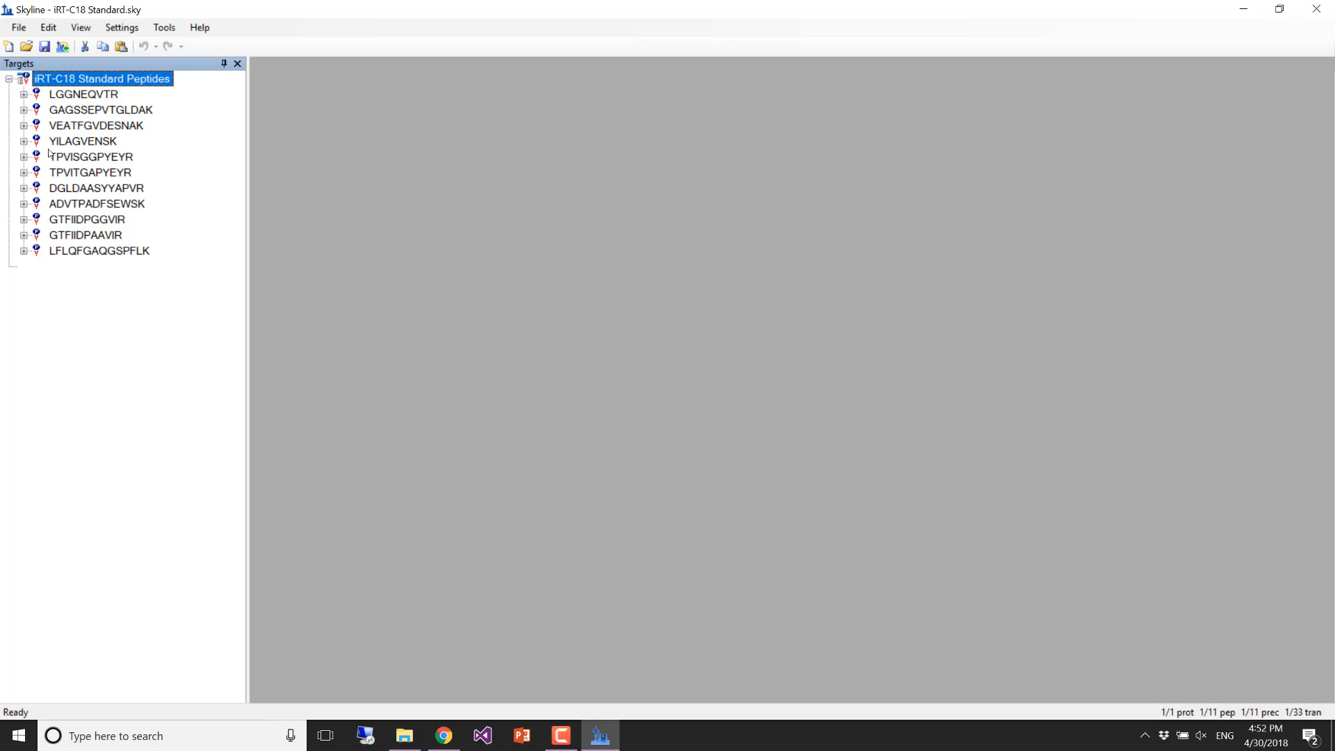
- Open the recent document iRT Human-Calibrate.sky and review its list of target peptides
left_click(19, 27)
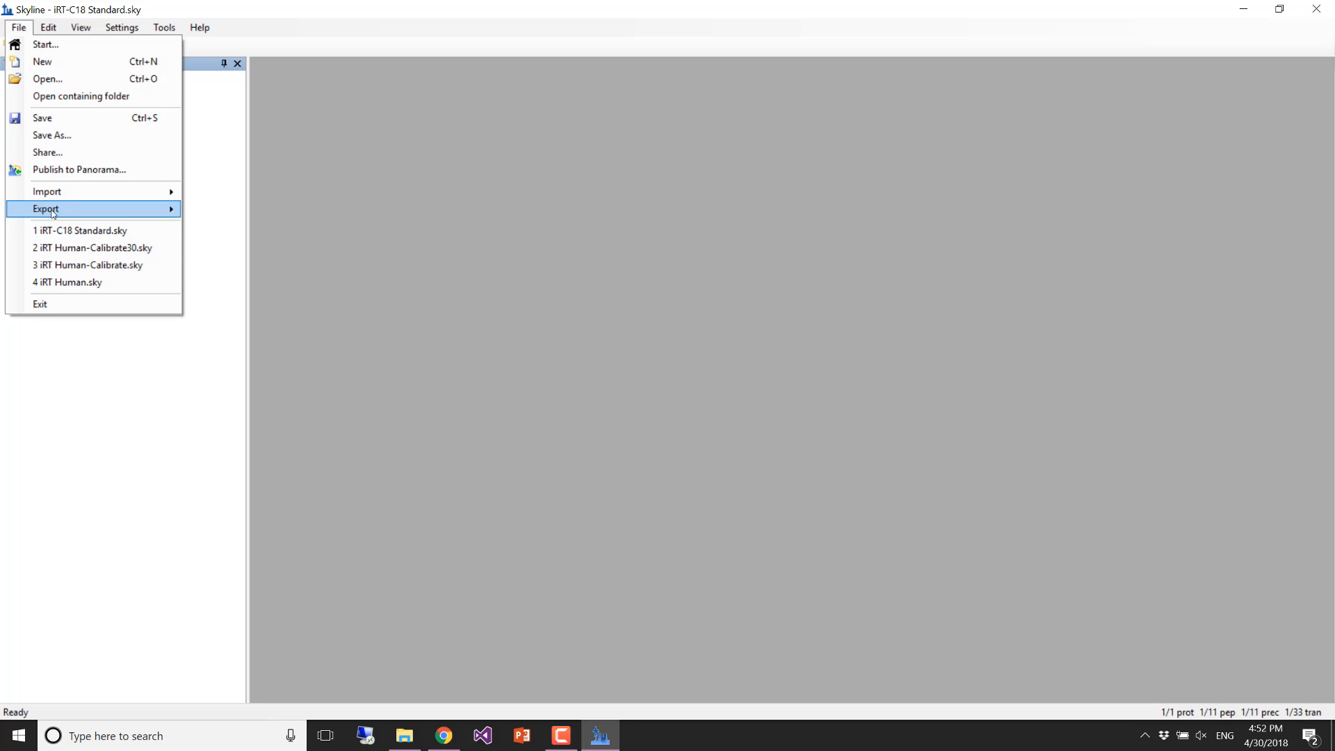
left_click(63, 270)
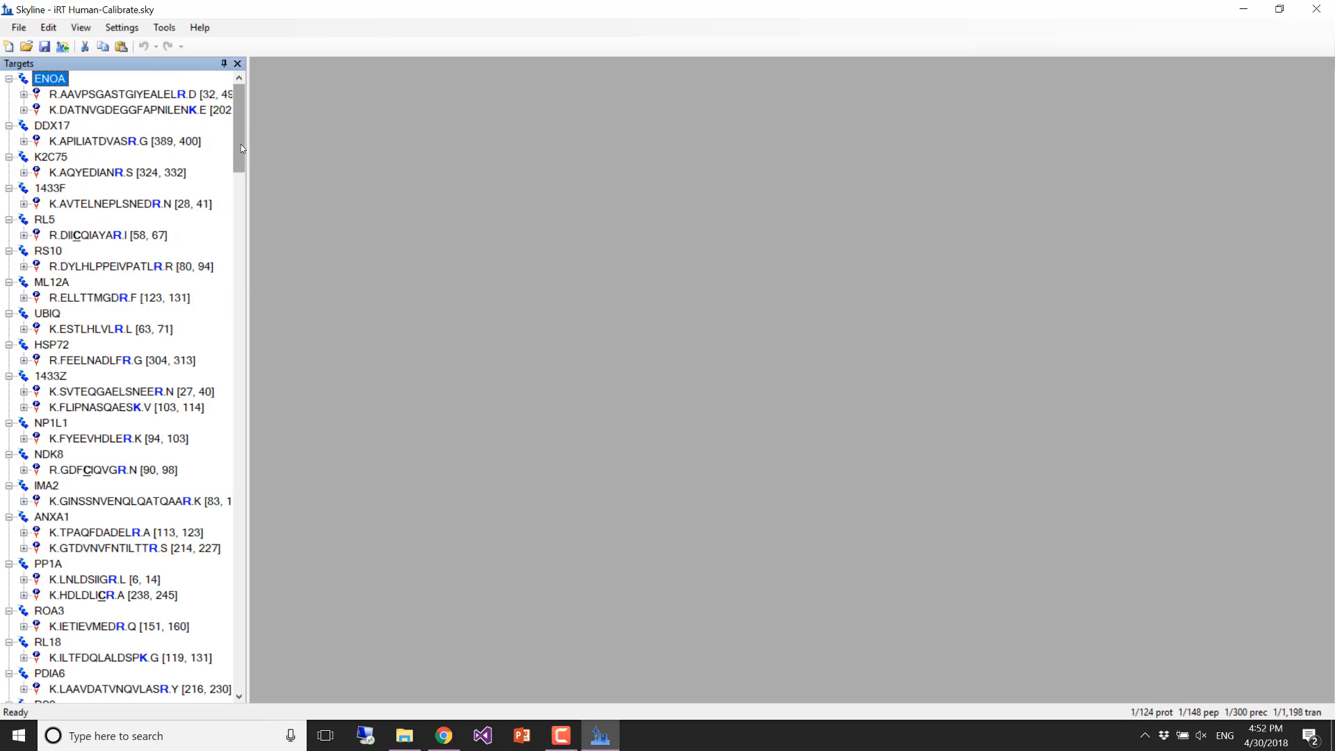
mouse_move(240, 111)
left_mouse_down()
mouse_move(223, 564)
mouse_move(238, 640)
mouse_move(235, 126)
left_mouse_up()
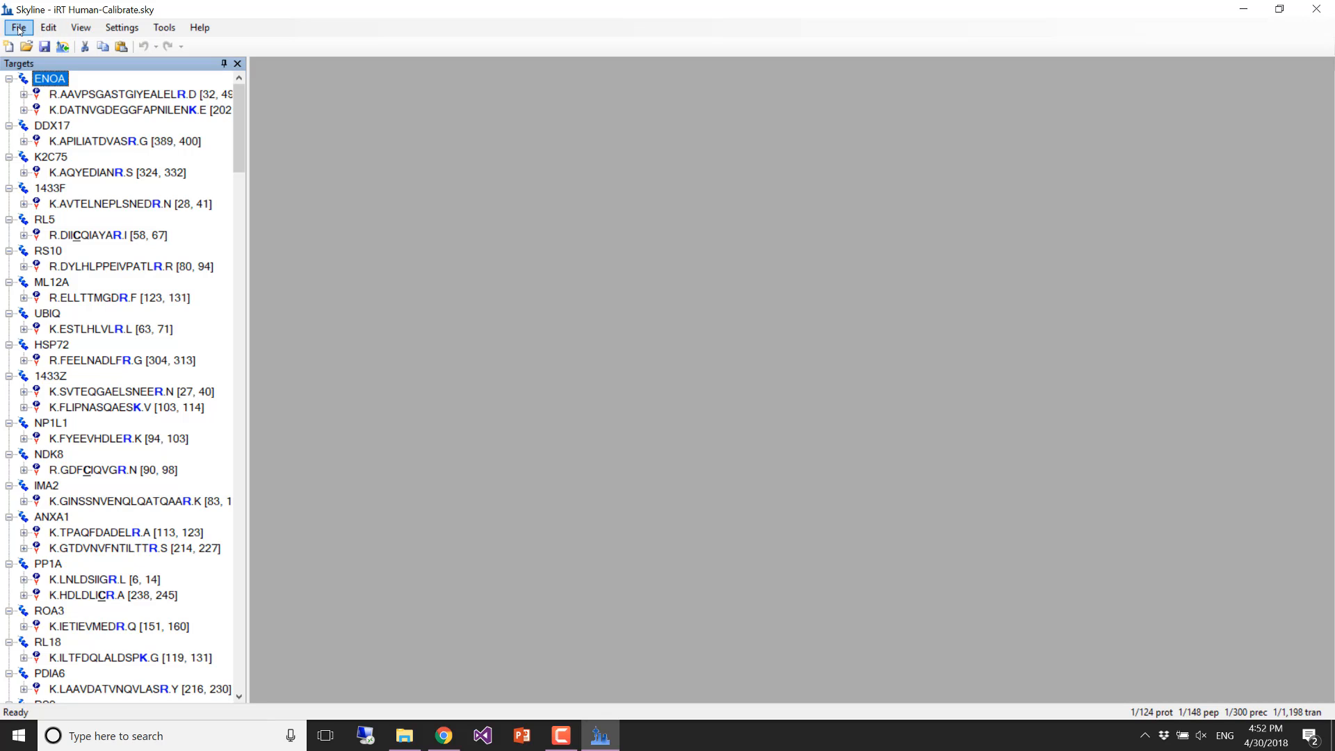
- Open the recent document iRT Human-Calibrate30.sky and save a copy of it as iRT Human90.sky
left_click(19, 28)
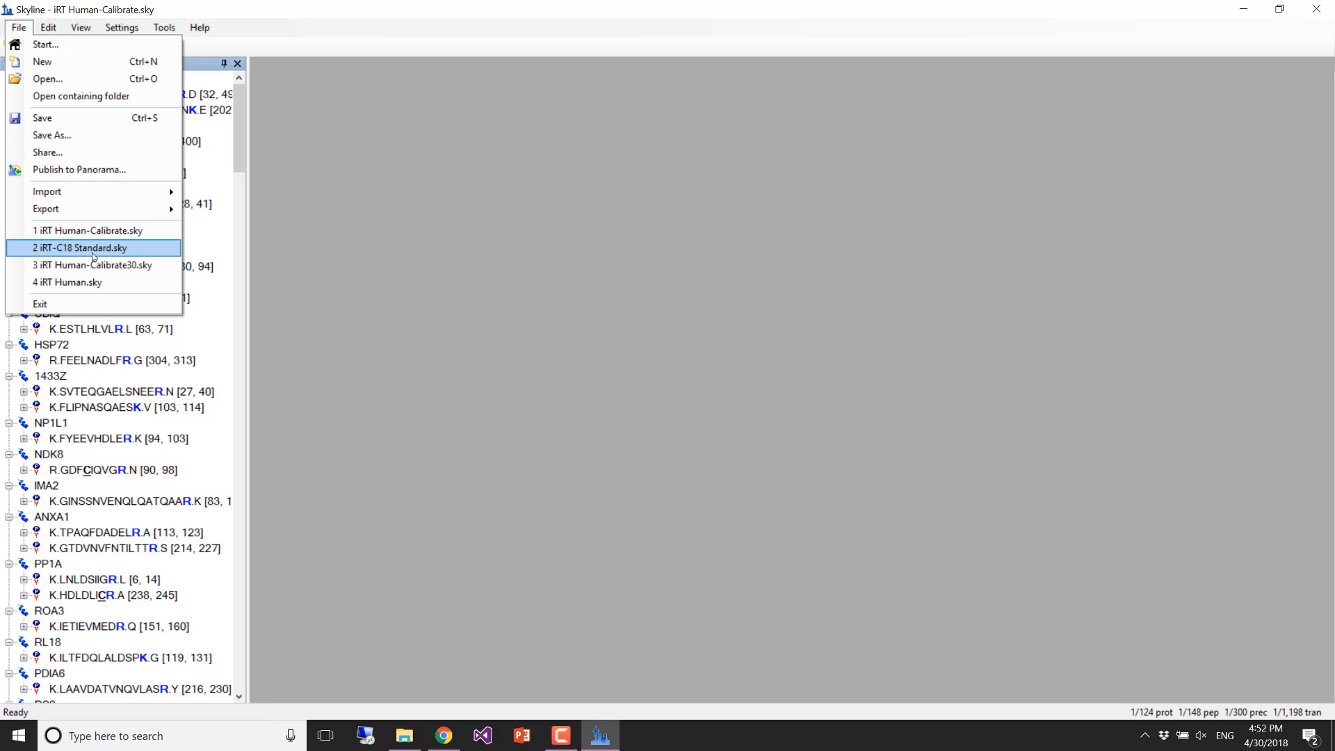
left_click(95, 267)
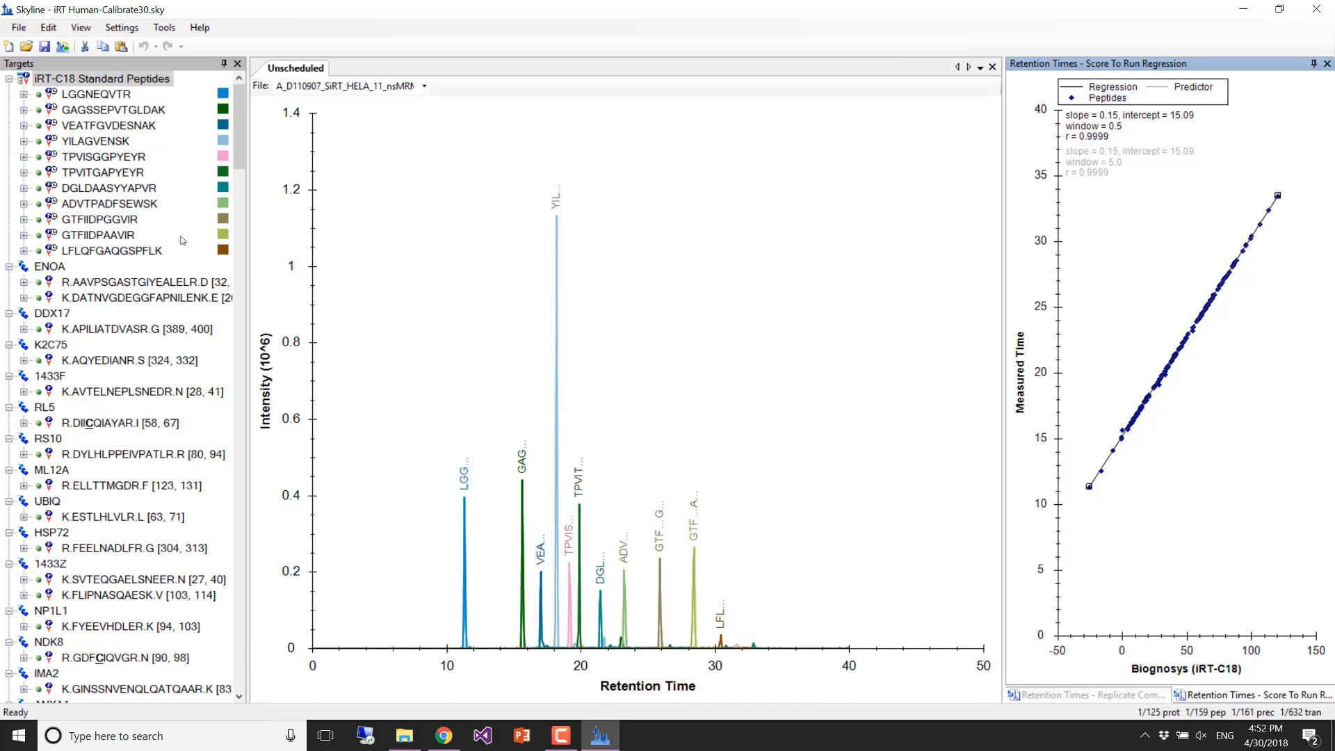
left_click(21, 28)
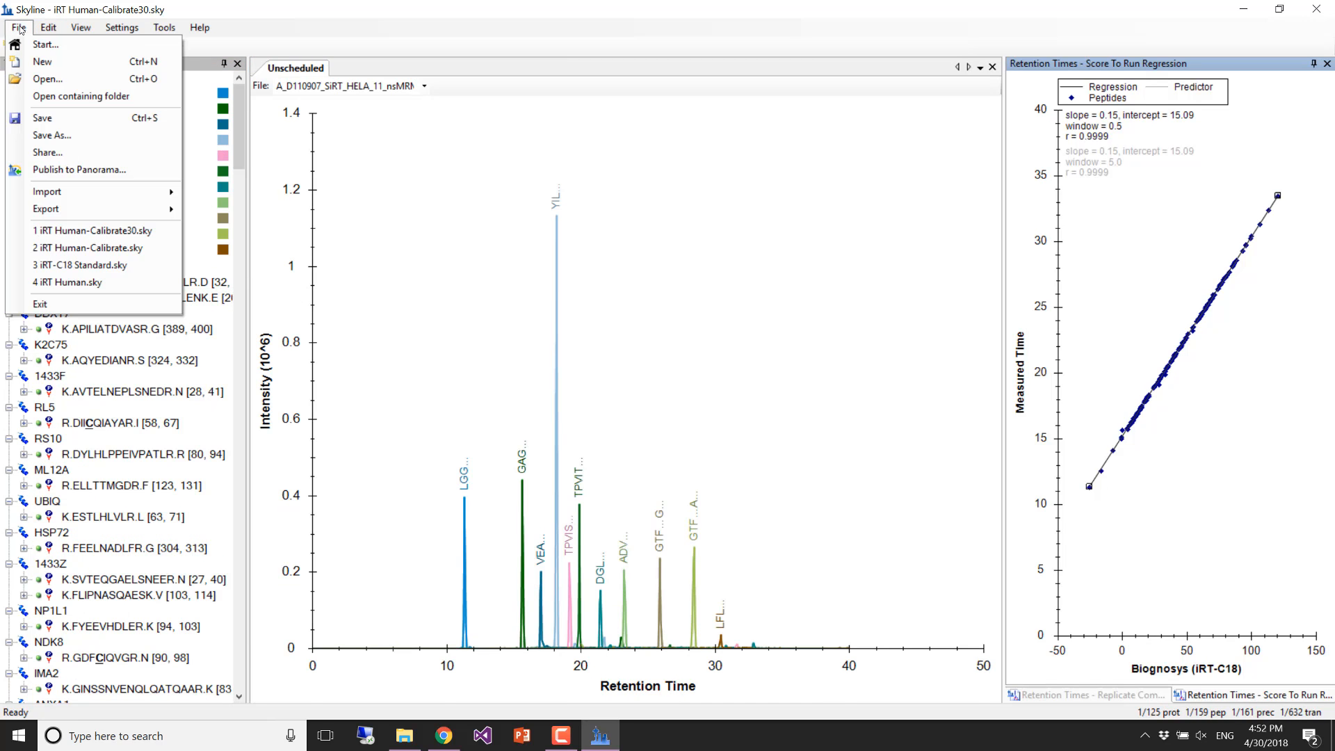
left_click(57, 142)
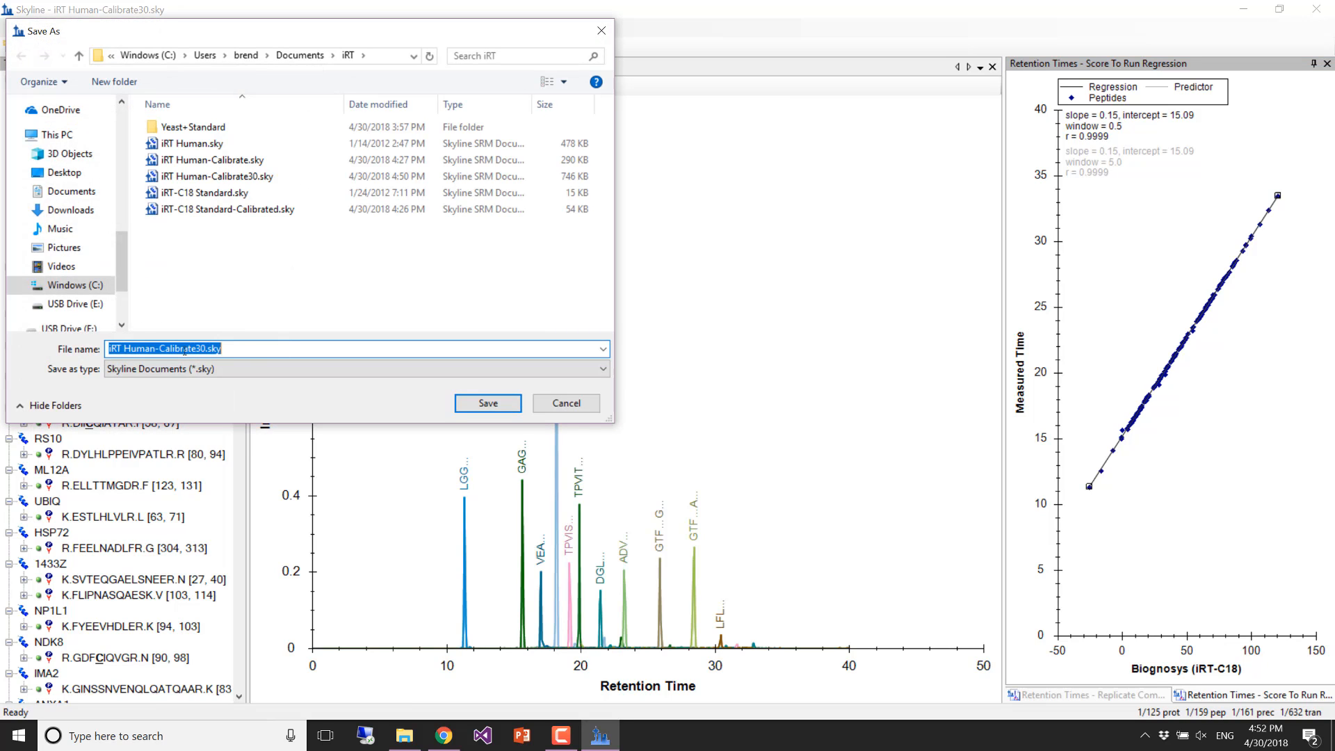
left_click_drag(155, 349, 206, 349)
left_click(197, 349)
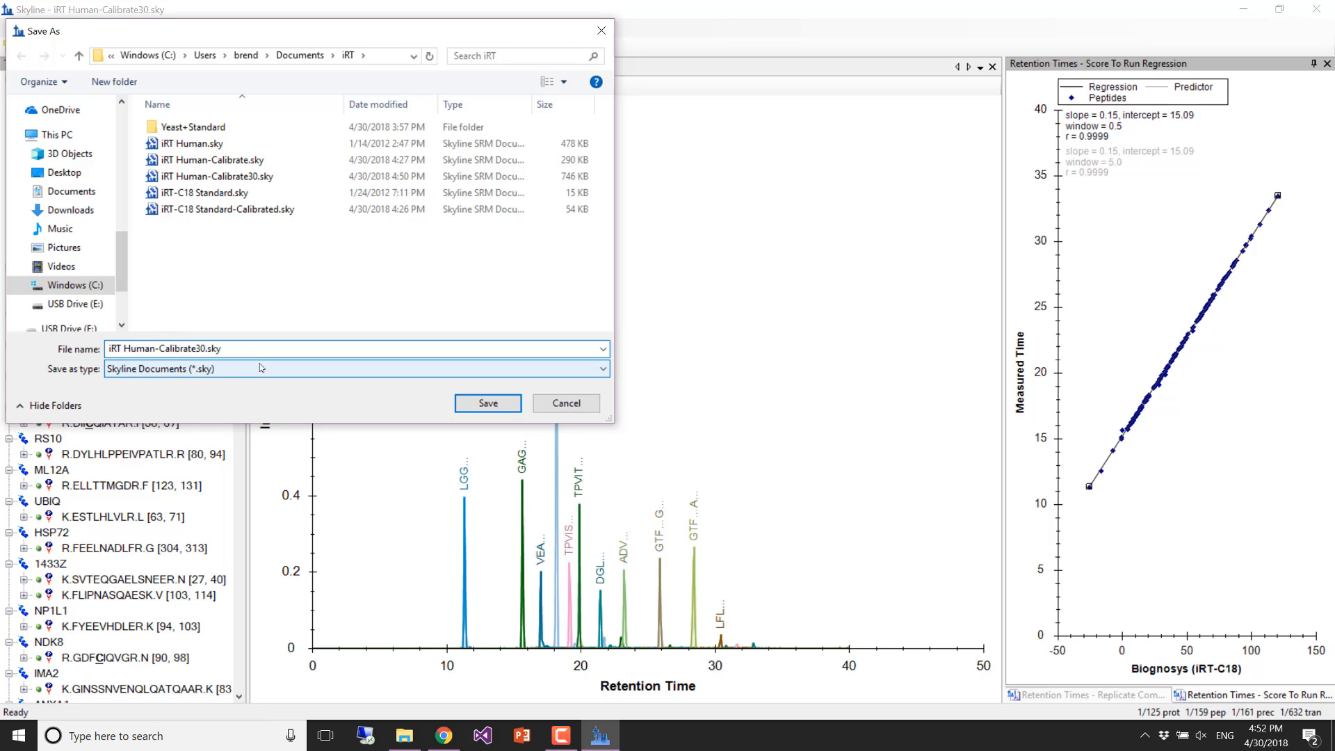
key("BackSpace")
key("BackSpace")
key("BackSpace")
key("BackSpace")
key("BackSpace")
key("BackSpace")
key("BackSpace")
key("BackSpace")
key("BackSpace")
key("BackSpace")
key("BackSpace")
type("9")
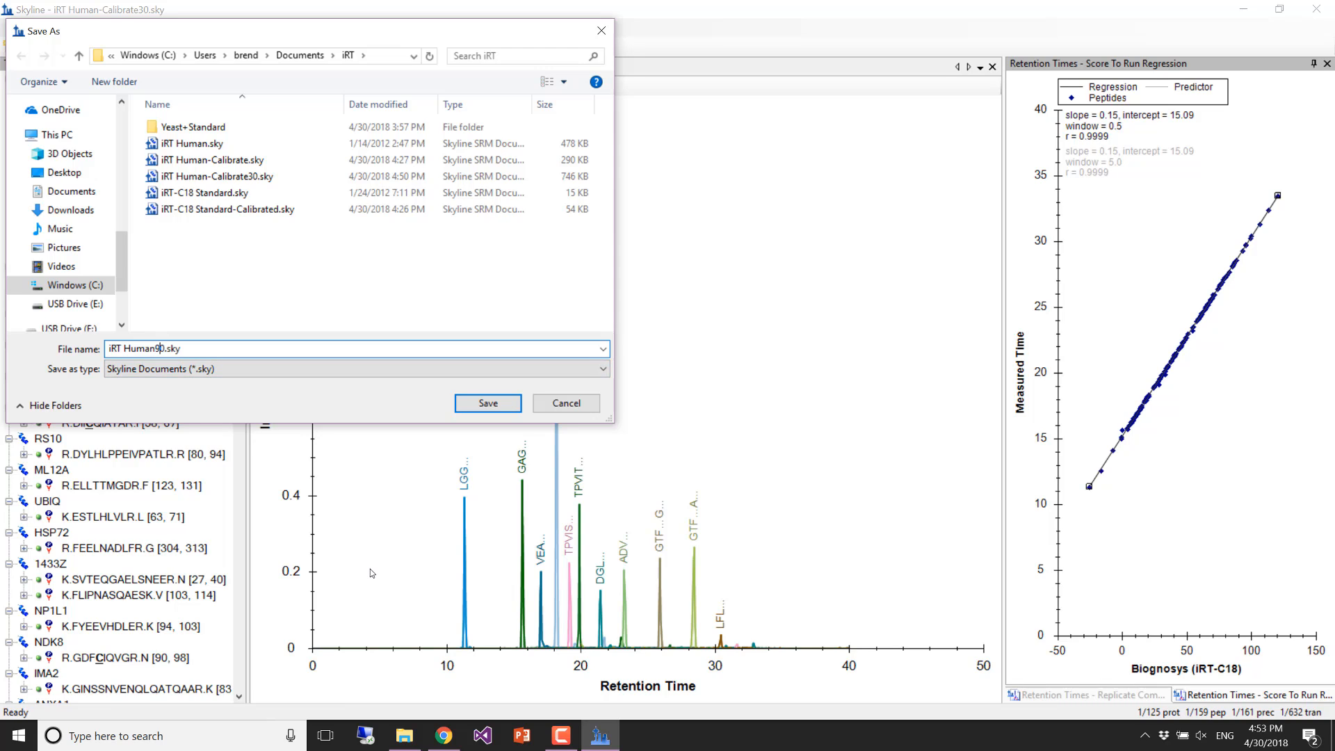
left_click(488, 404)
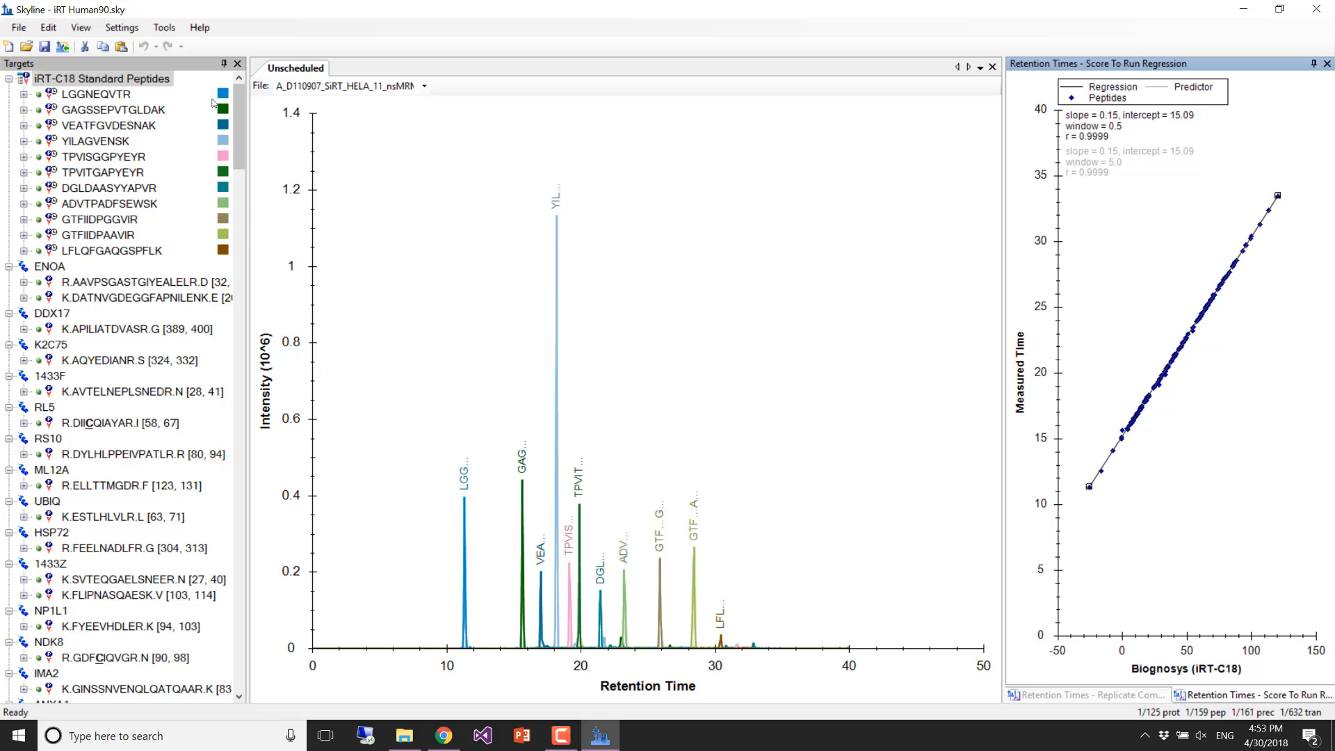
- Remove all result replicates from the iRT Human90 document
left_click(44, 30)
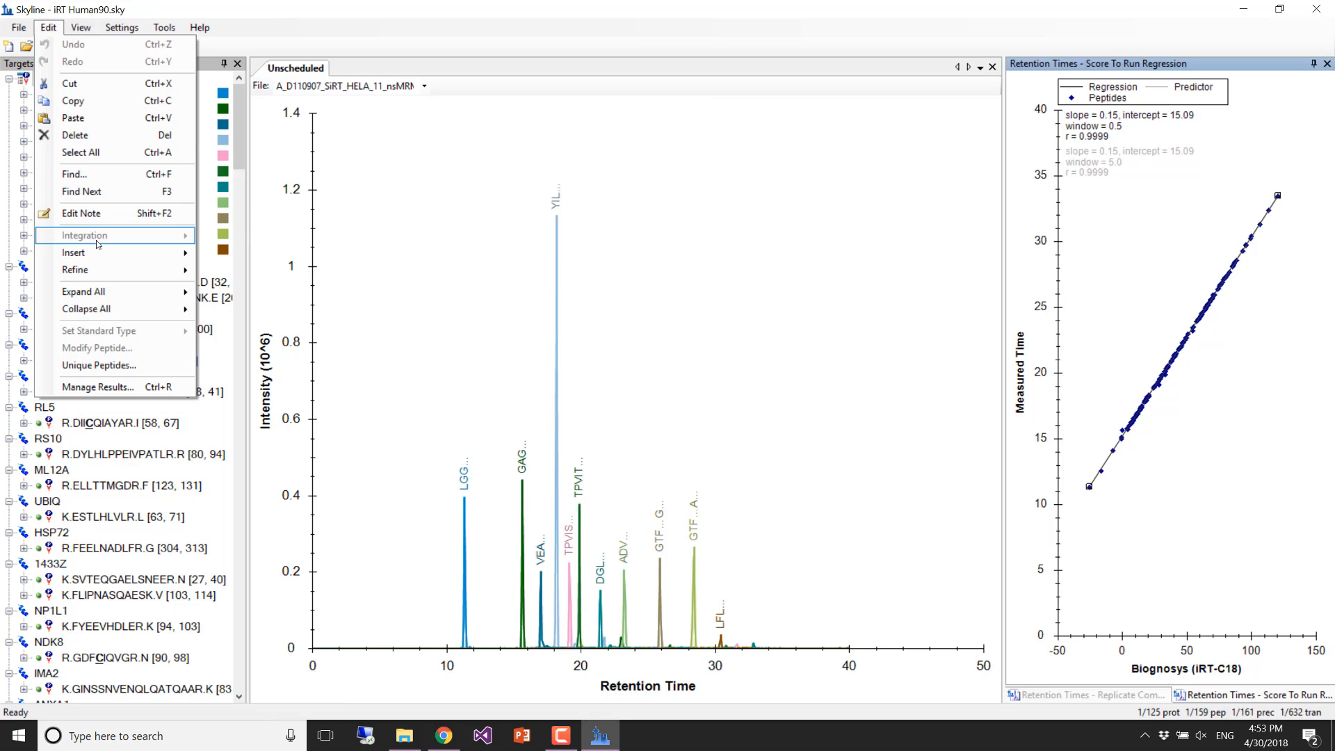
mouse_move(97, 272)
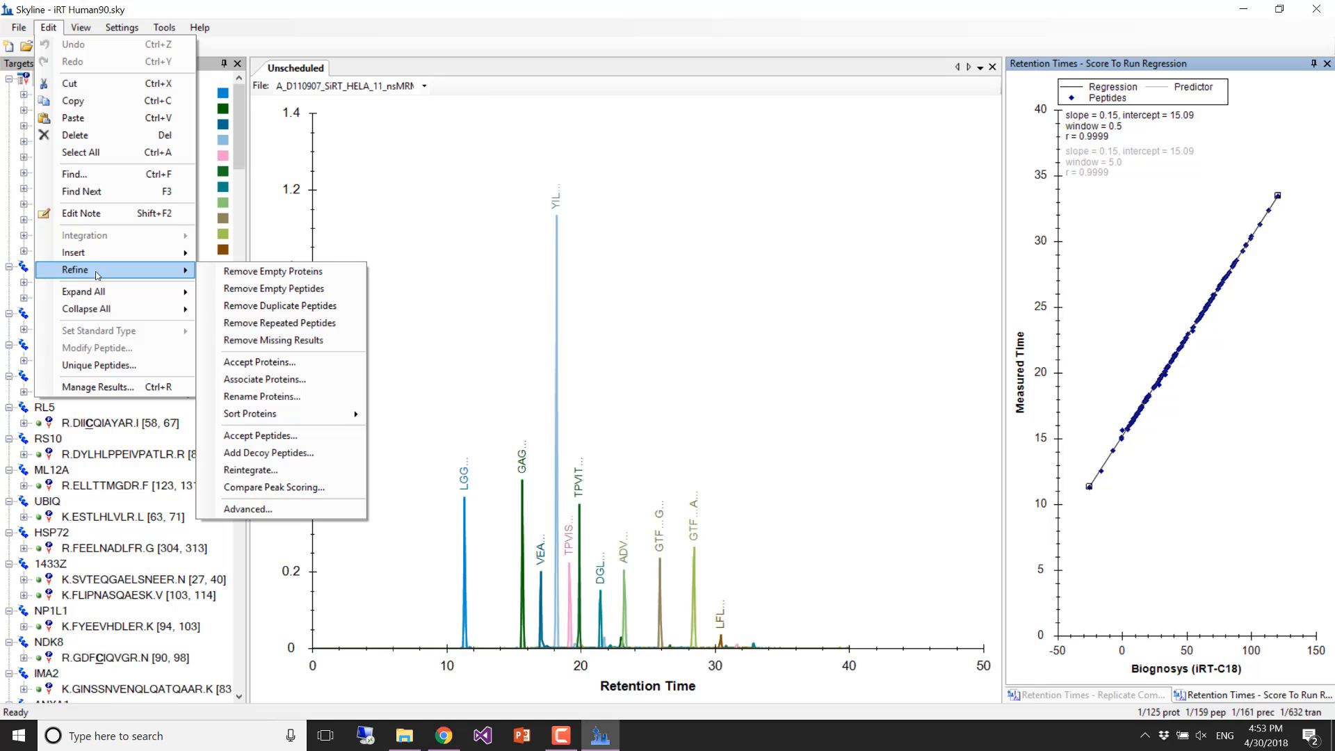
left_click(126, 386)
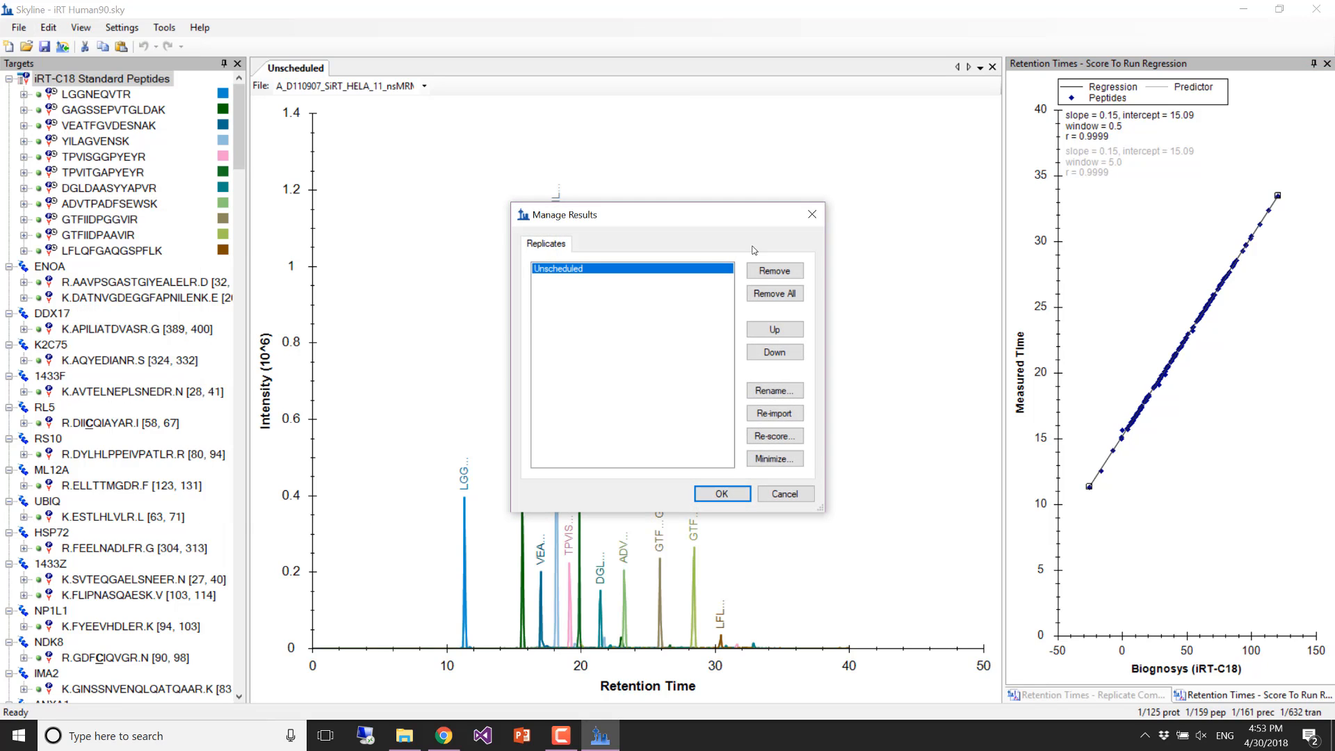
left_click(772, 299)
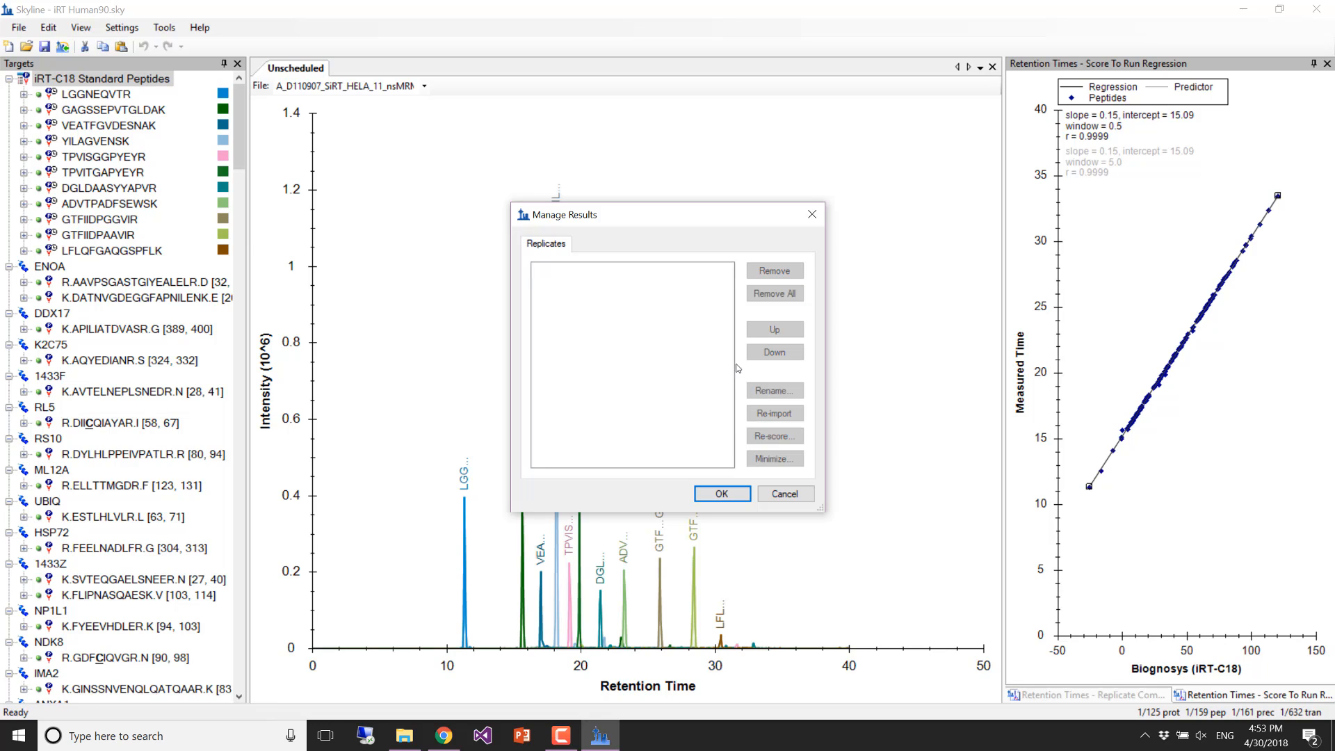
left_click(738, 491)
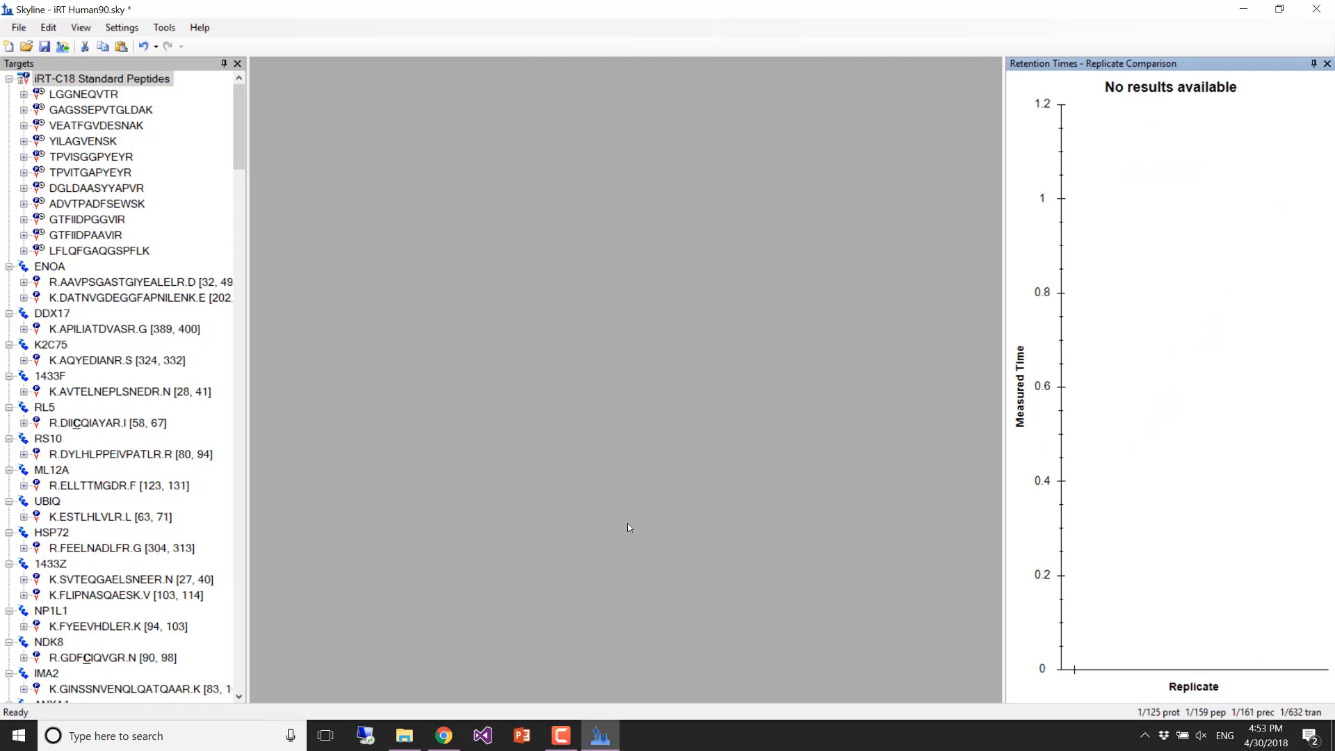
- Add the heavy label type to the document's precursors with the advanced Refine settings
left_click(49, 28)
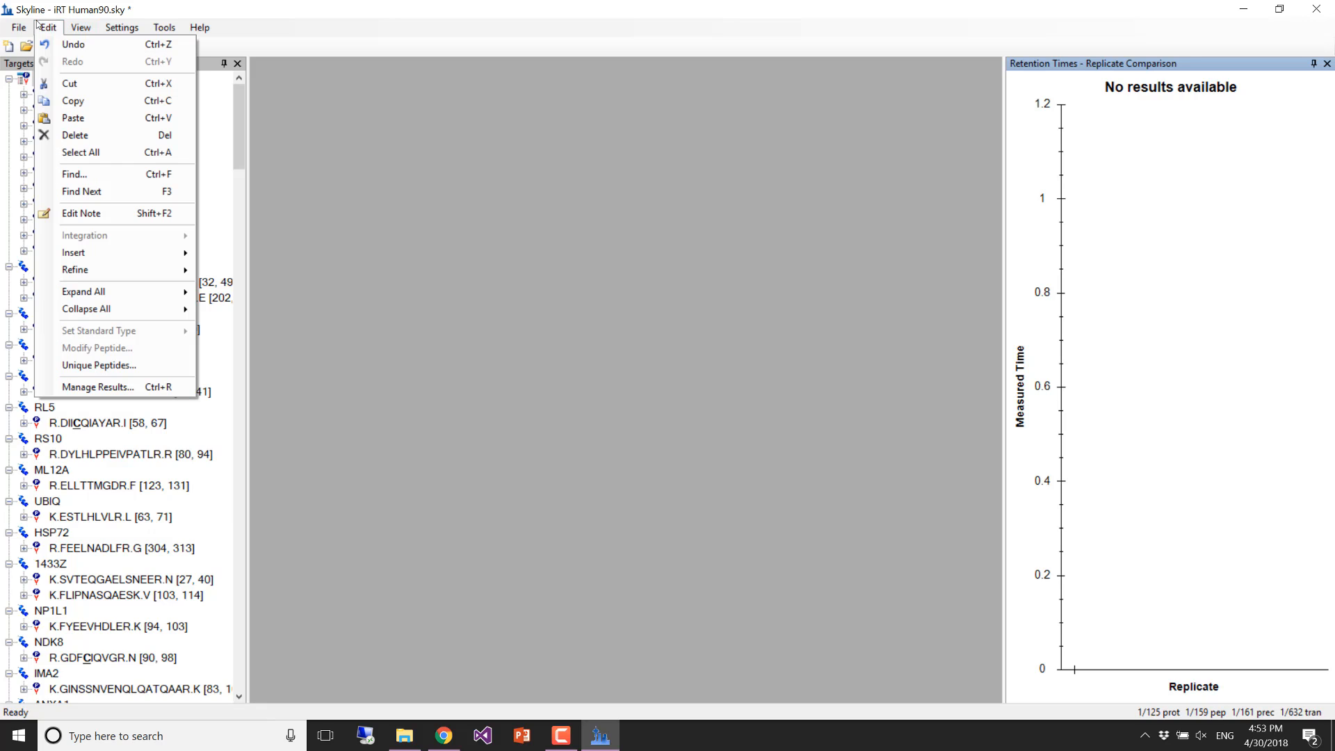
mouse_move(102, 275)
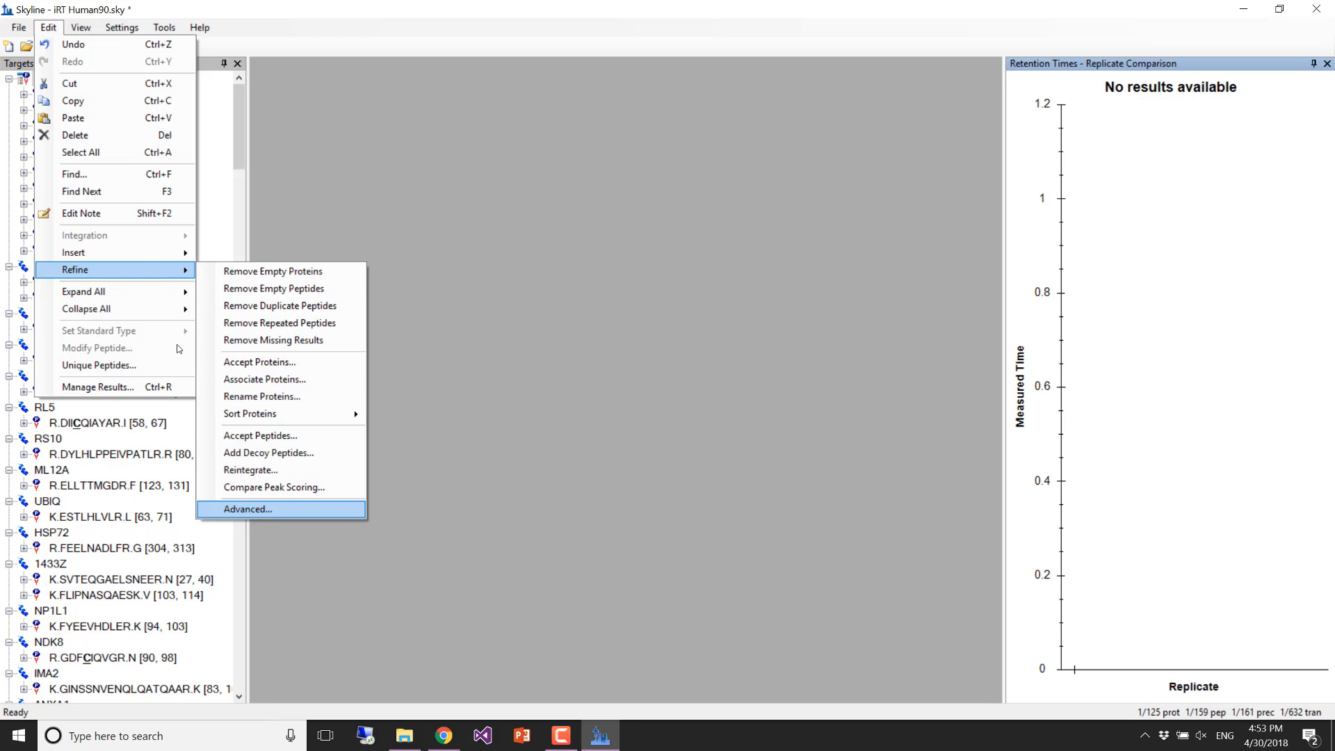
left_click(248, 509)
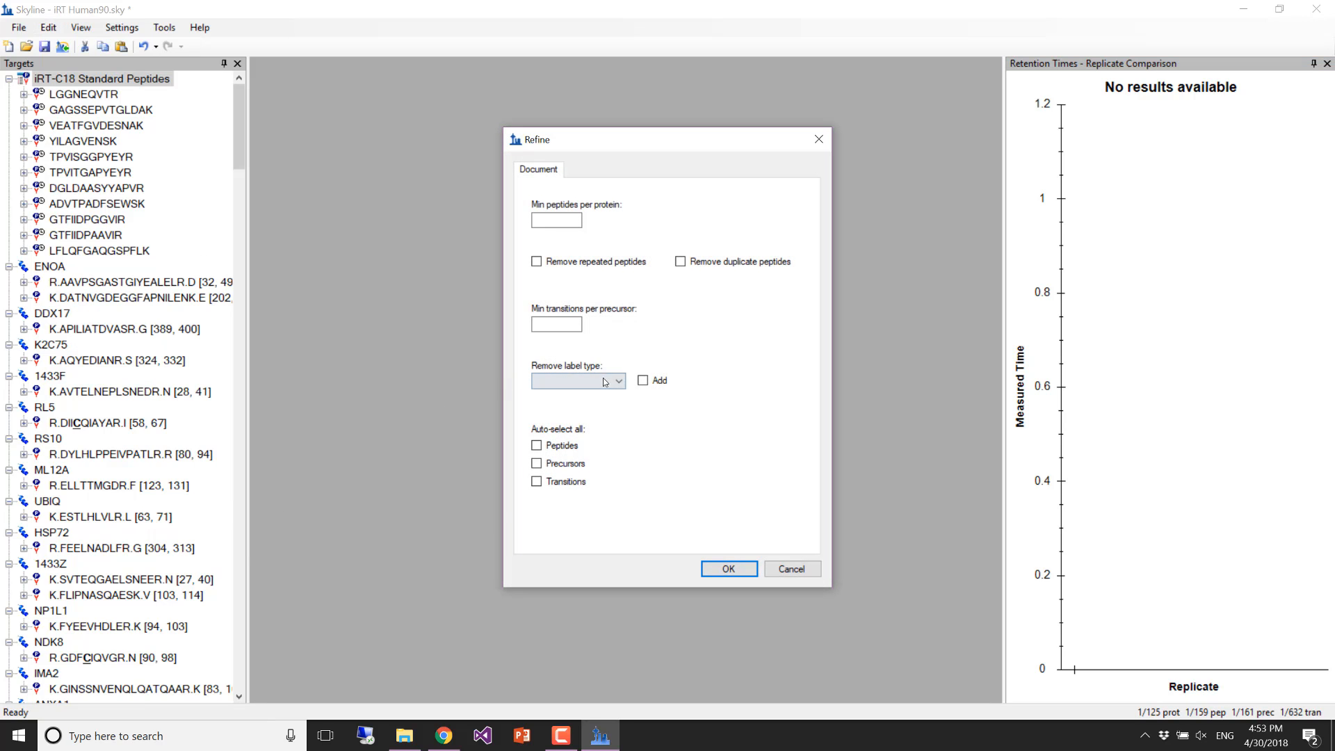
left_click(581, 381)
left_click(580, 417)
left_click(642, 381)
left_click(729, 570)
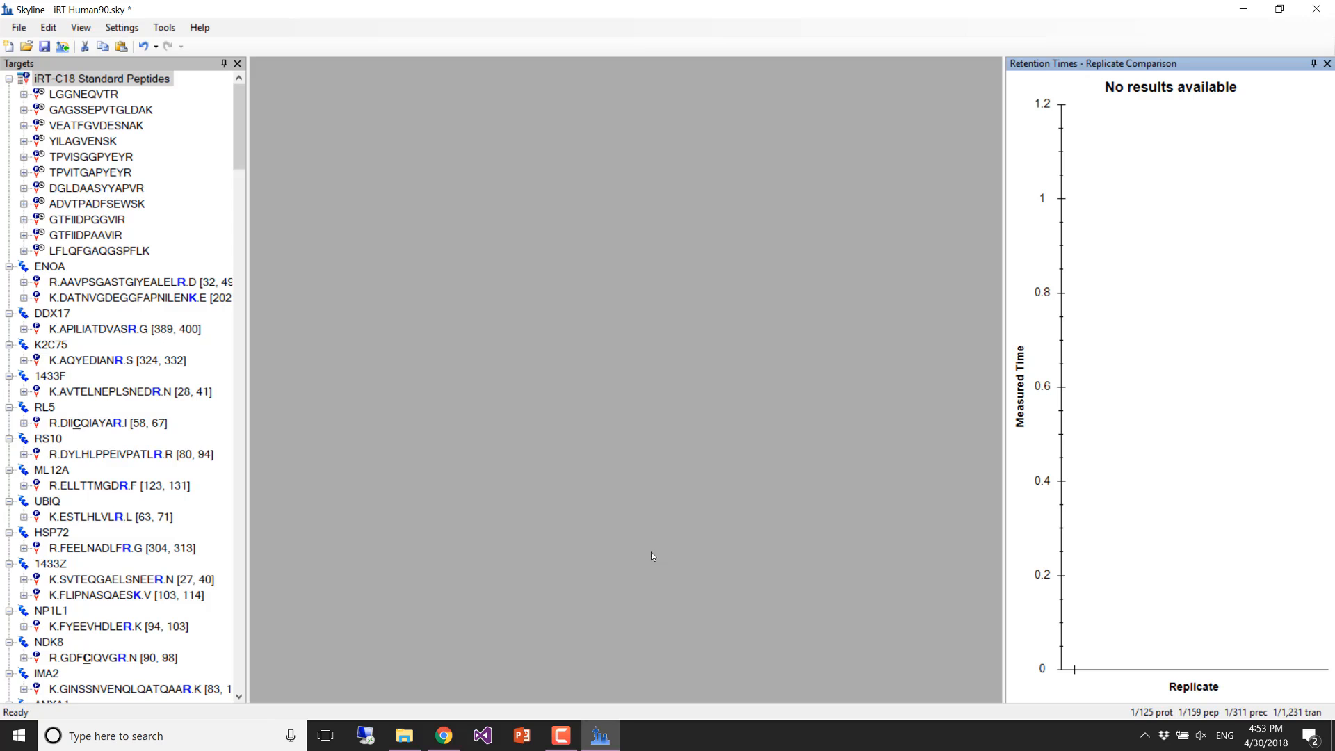
- Expand the first ENOA peptide to check its light and heavy precursors, and save the document
mouse_move(239, 134)
left_mouse_down()
mouse_move(253, 173)
mouse_move(255, 123)
mouse_move(254, 137)
left_mouse_up()
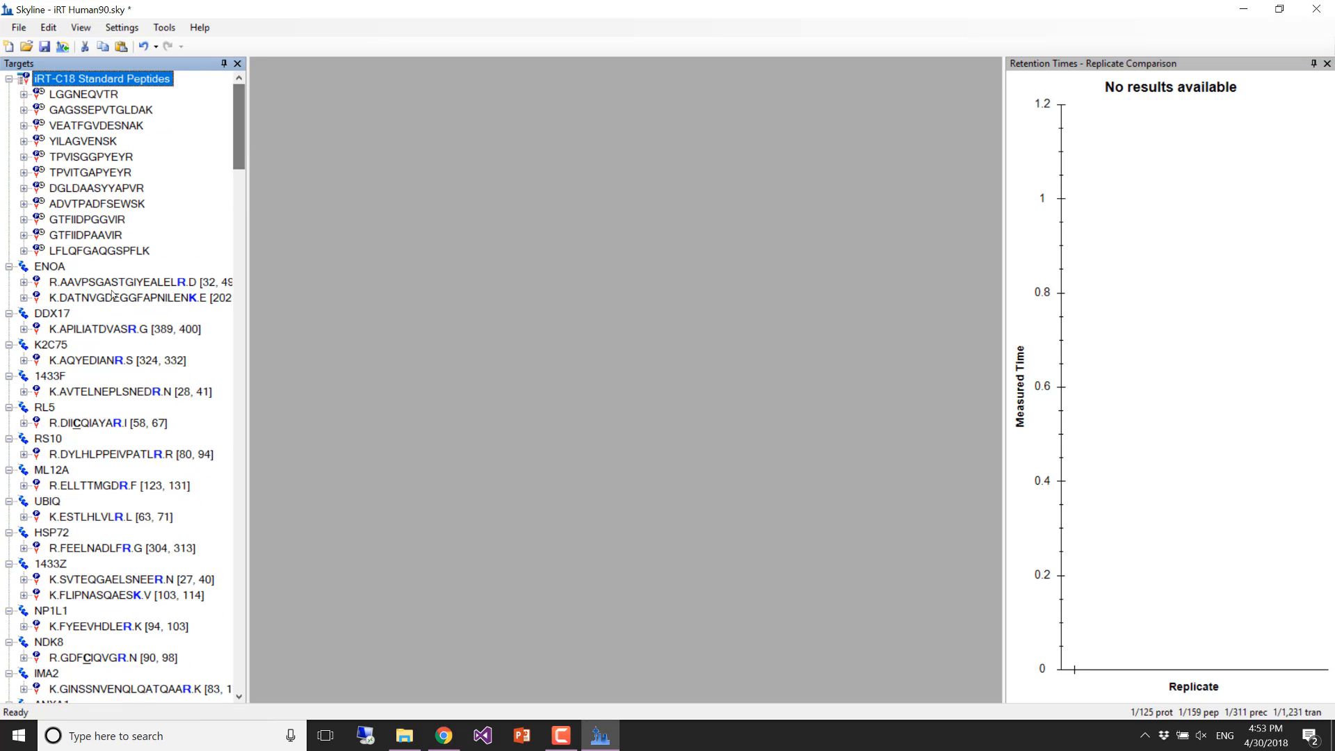
left_click(23, 282)
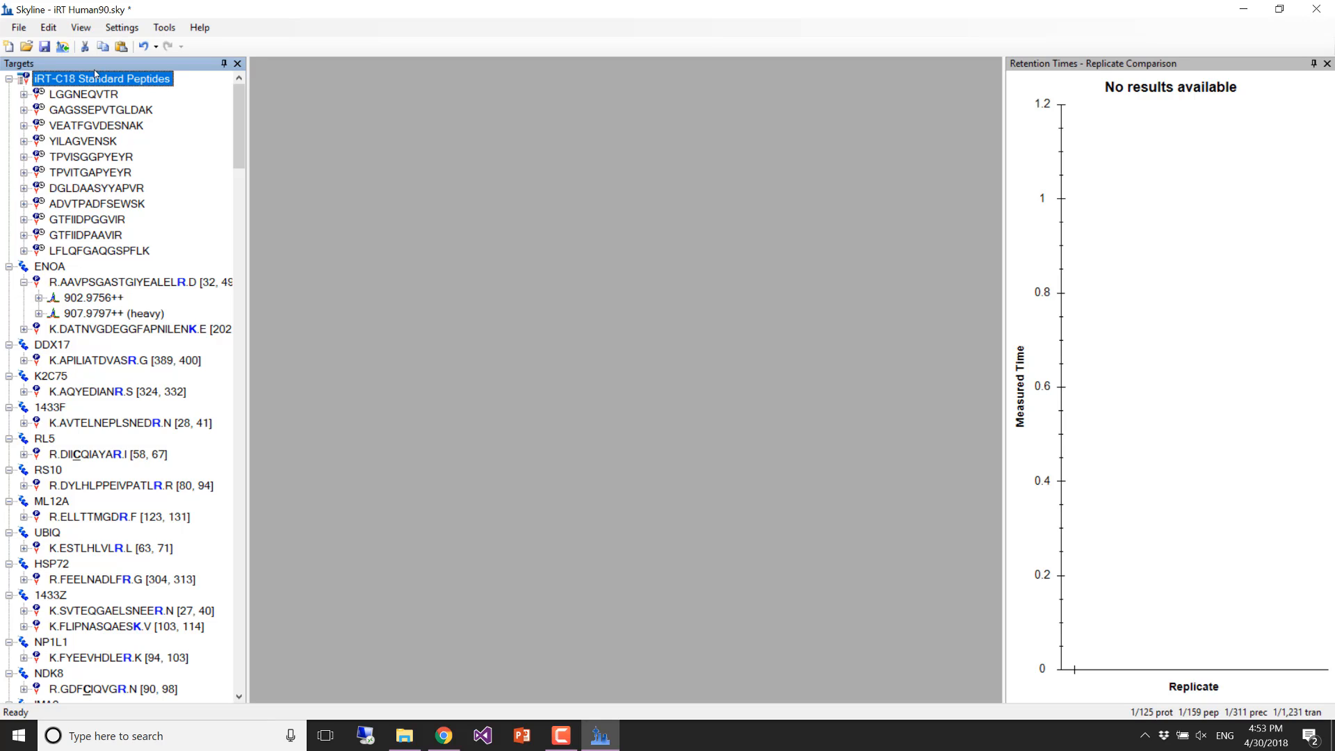
mouse_move(96, 259)
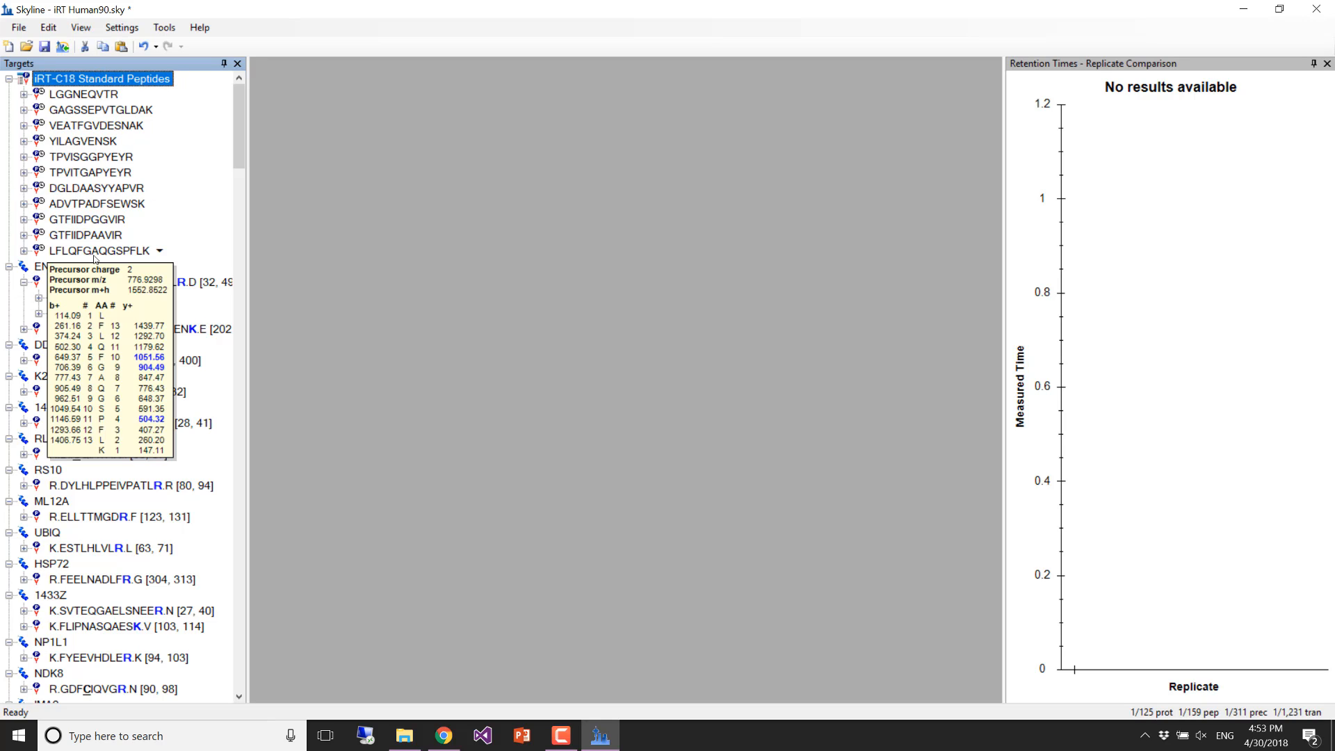
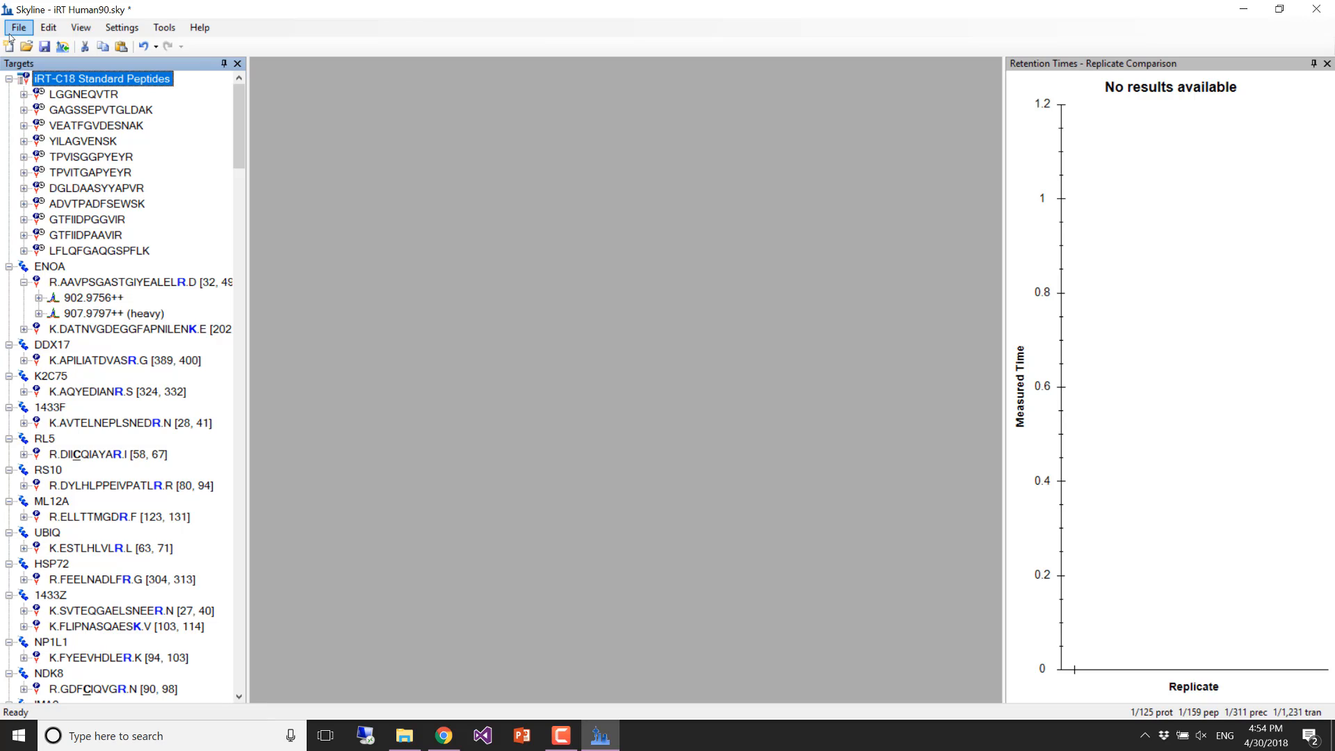
left_click(45, 47)
mouse_move(96, 311)
left_click(48, 28)
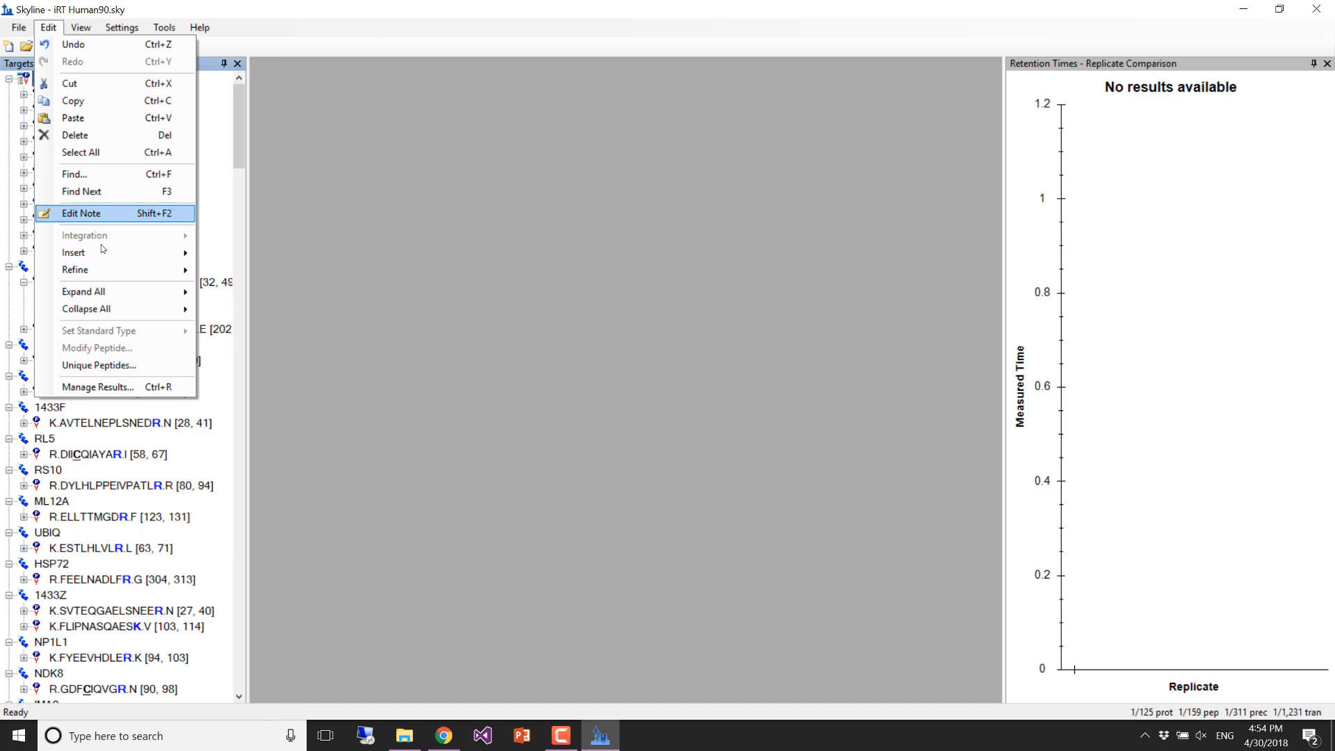
mouse_move(128, 270)
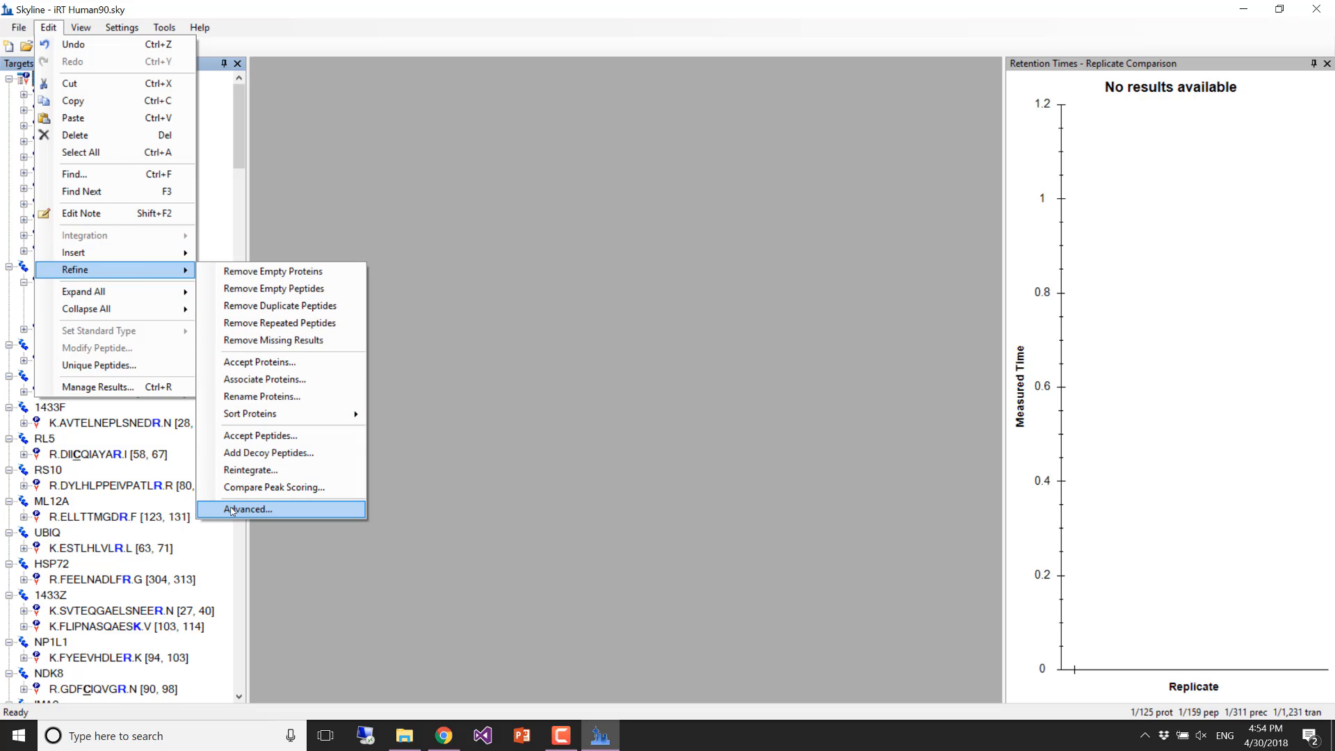
left_click(248, 509)
left_click(643, 380)
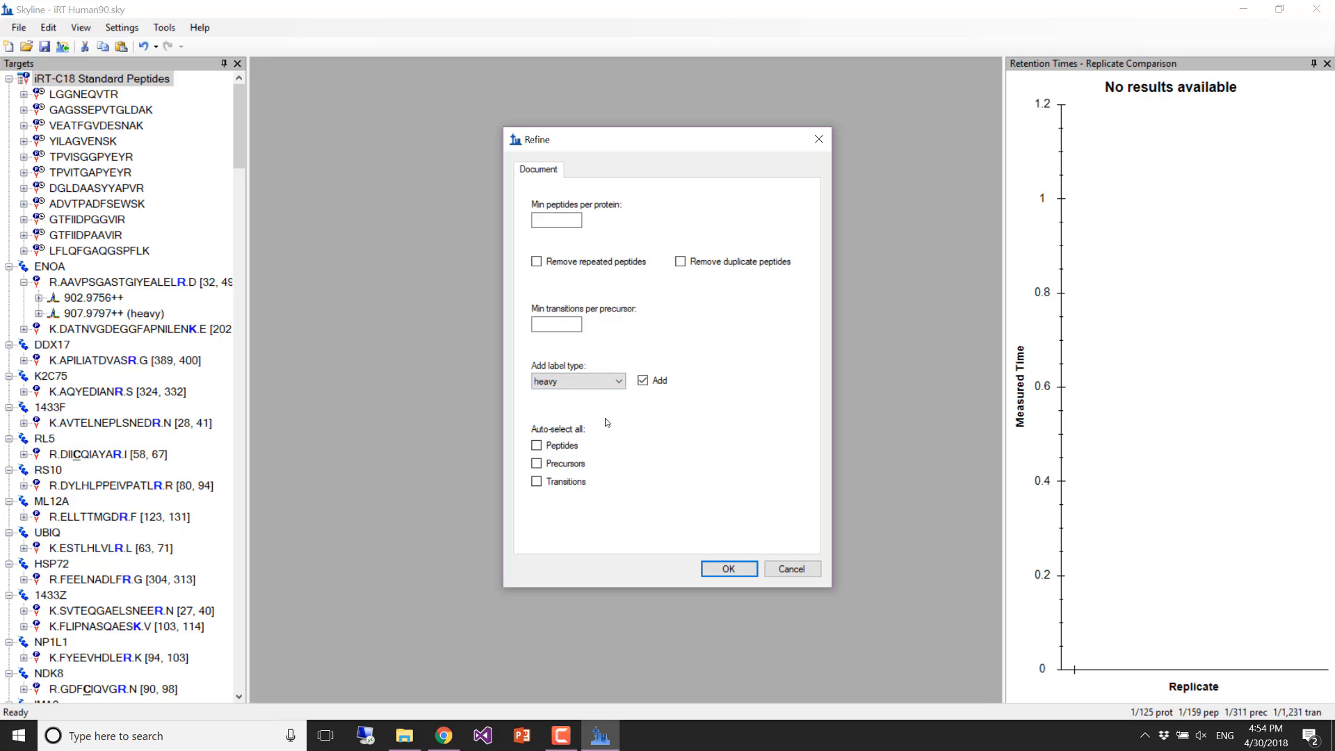
left_click(772, 569)
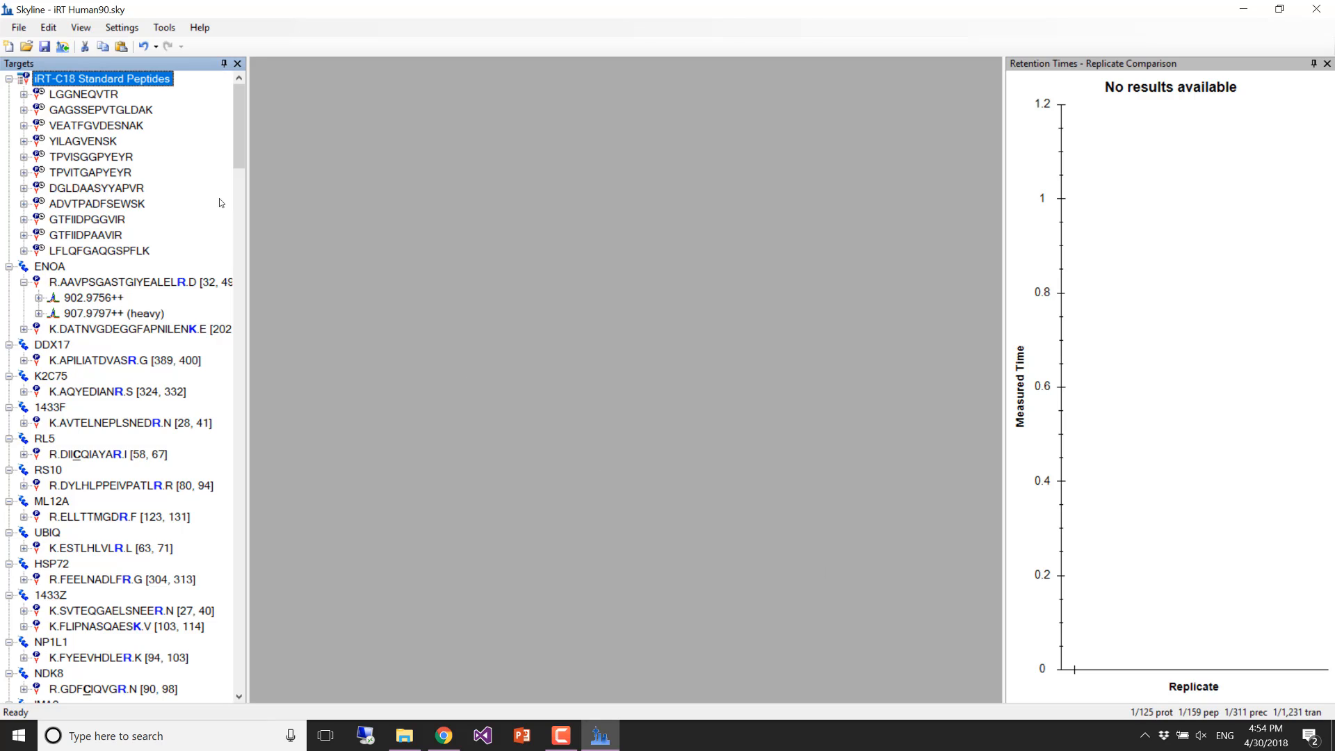
- Import A_D110913_SiRT_HELA_11_nsMRM_150selected_90min-5-40_TRID2215_01.raw as a single-injection replicate with no optimizing
left_click(19, 29)
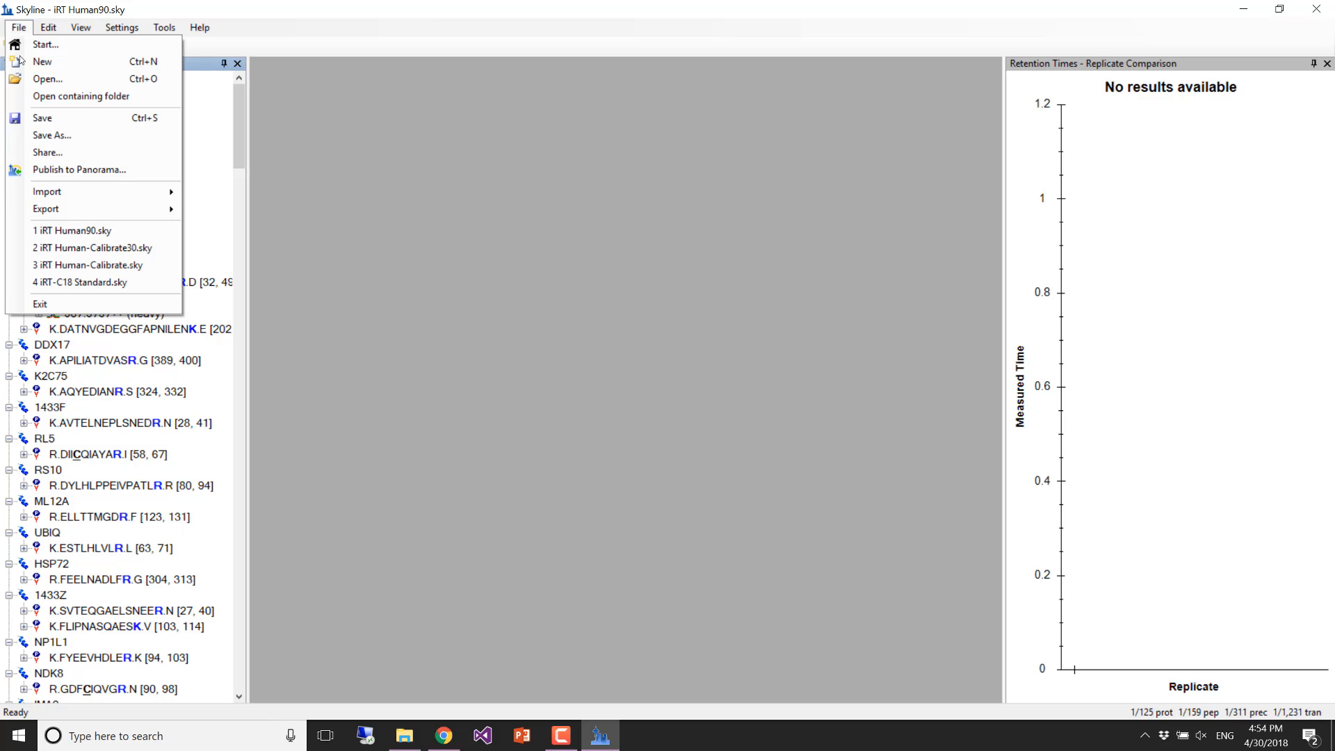
mouse_move(61, 197)
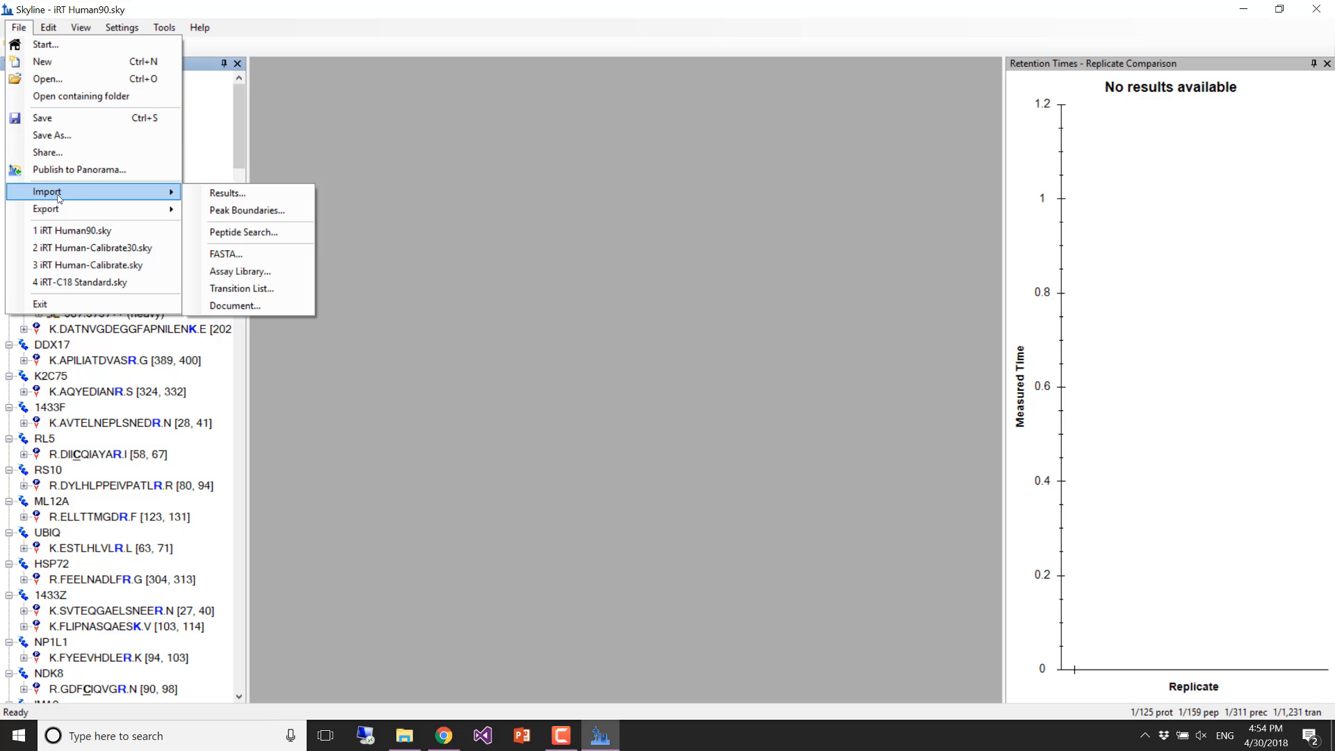
left_click(211, 192)
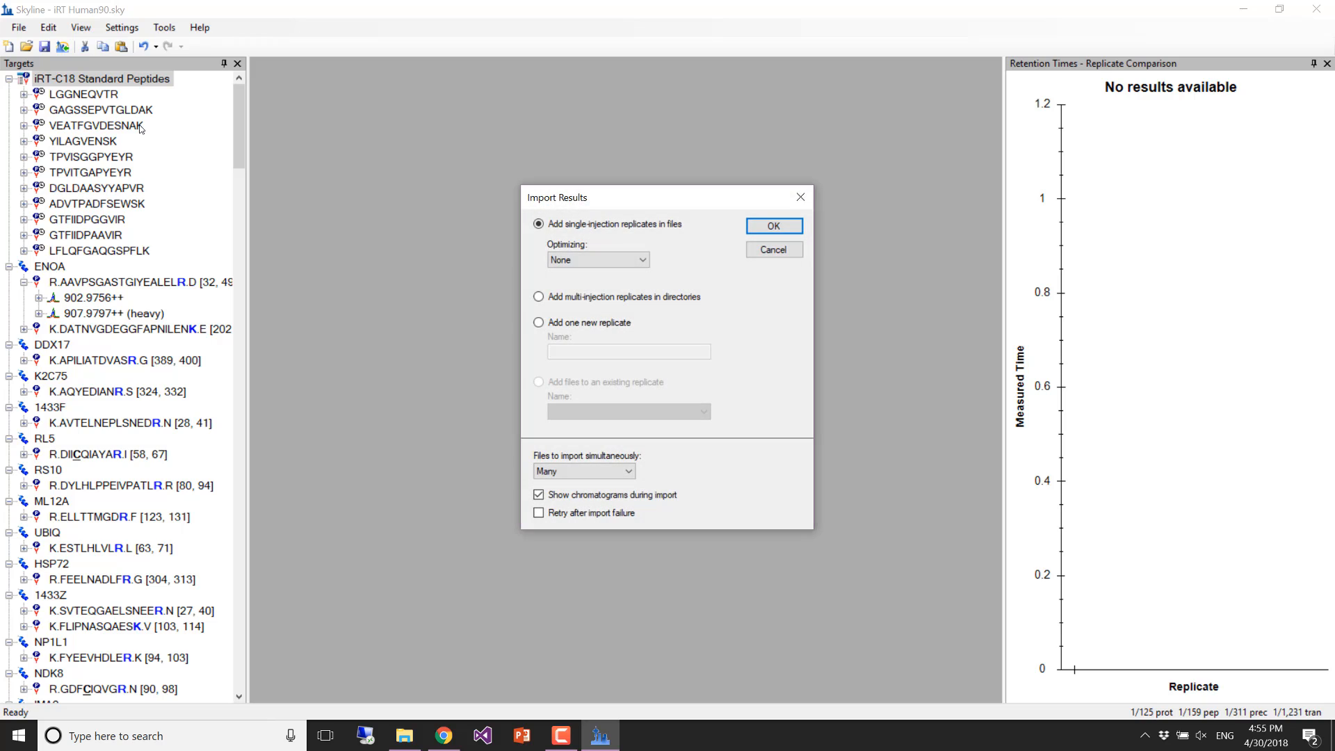
left_click(764, 228)
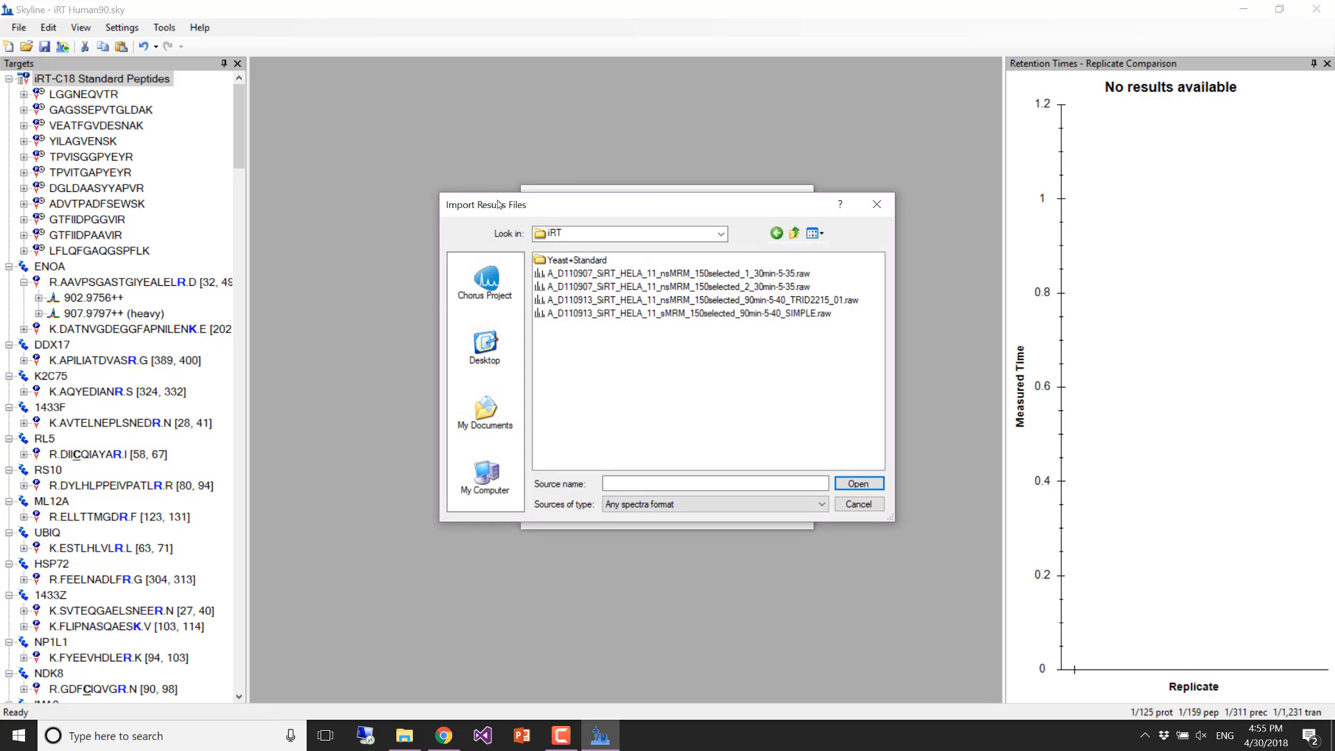
left_click(745, 299)
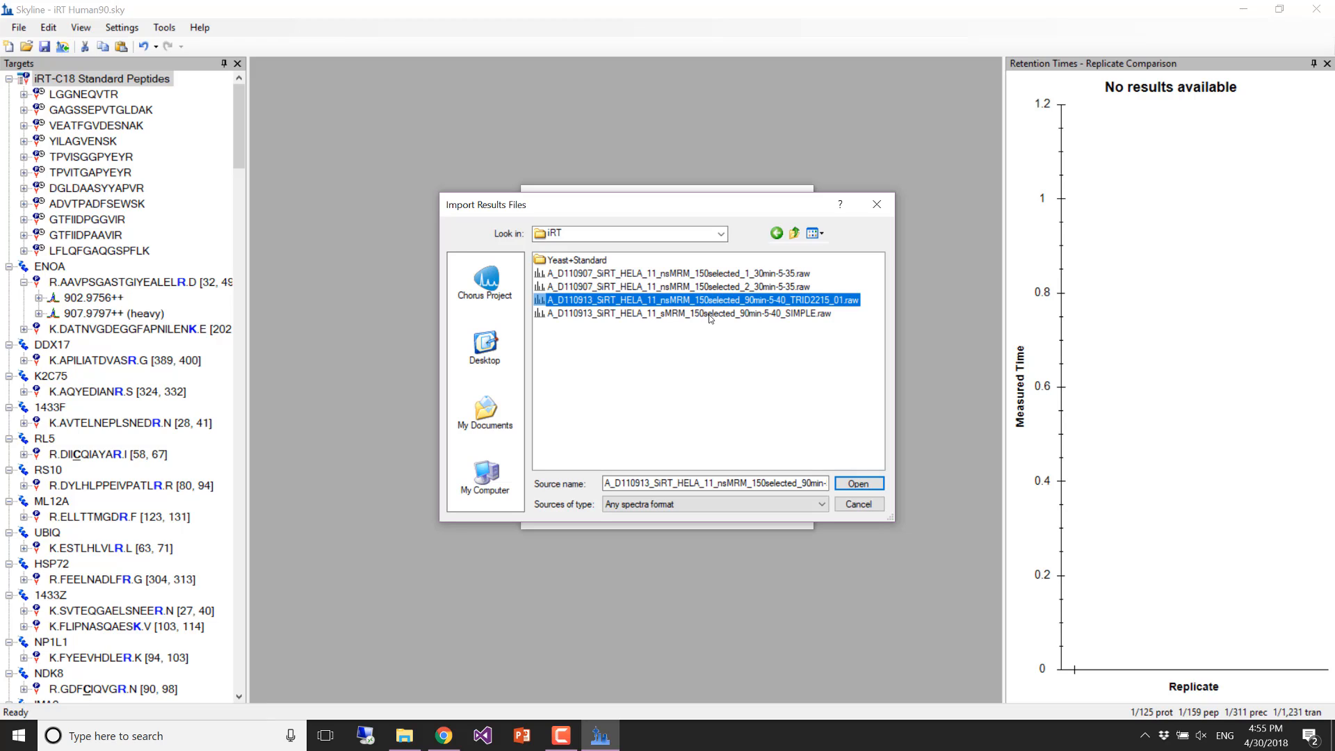
left_click(860, 485)
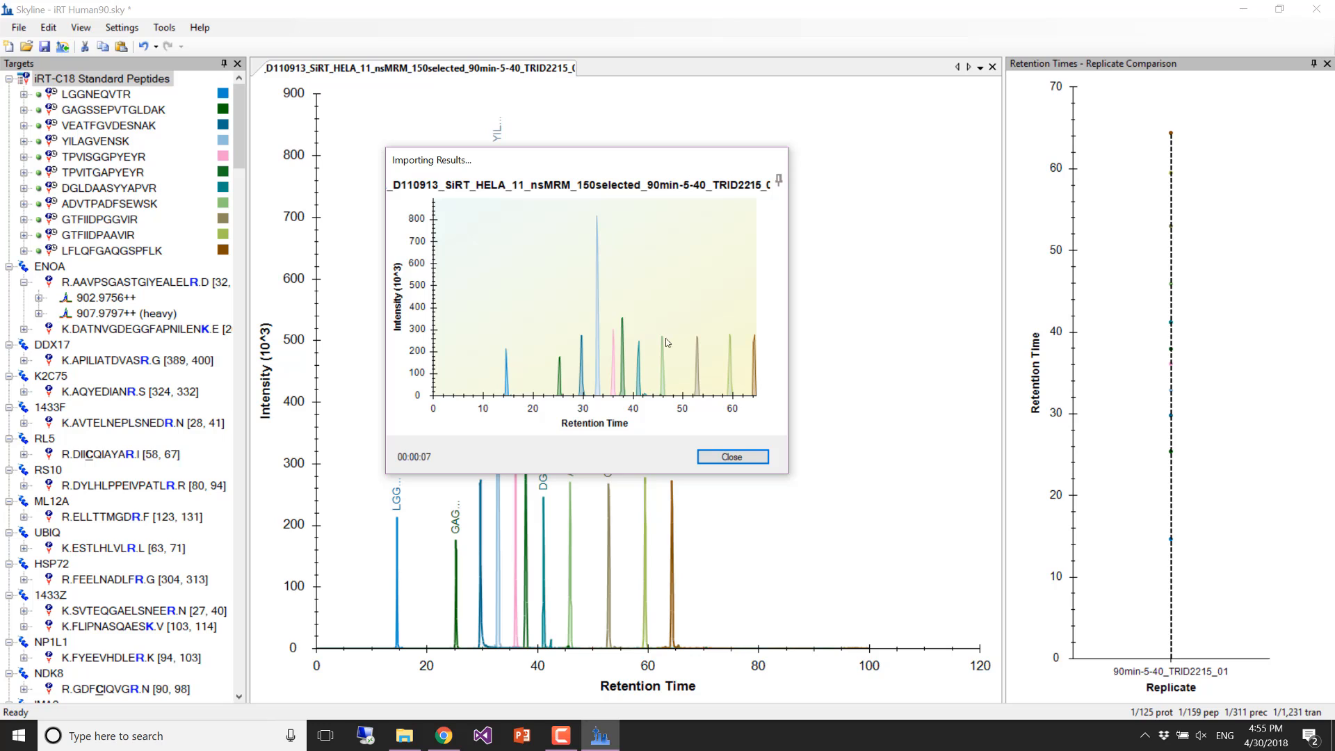
left_click(736, 455)
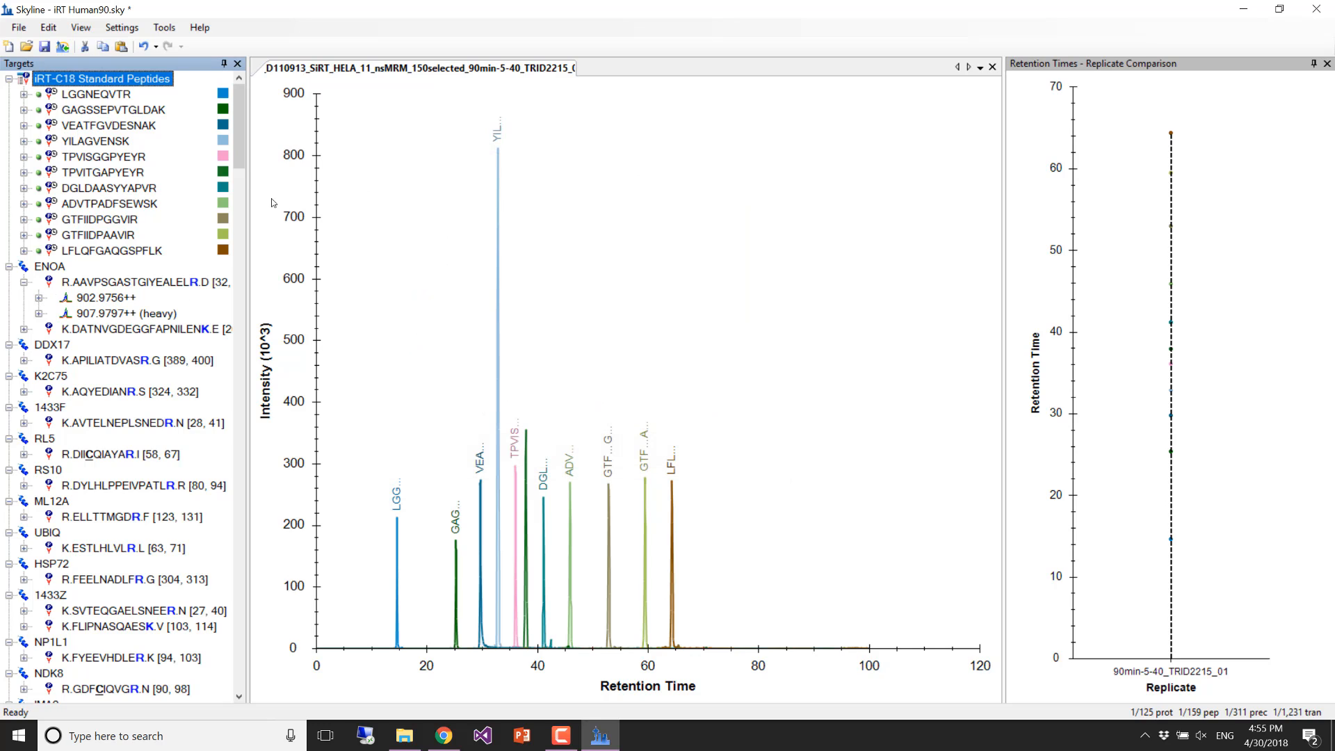
- Show the score-to-run retention time regression for the imported 90-minute standard run
scroll(241, 156, "down", 13)
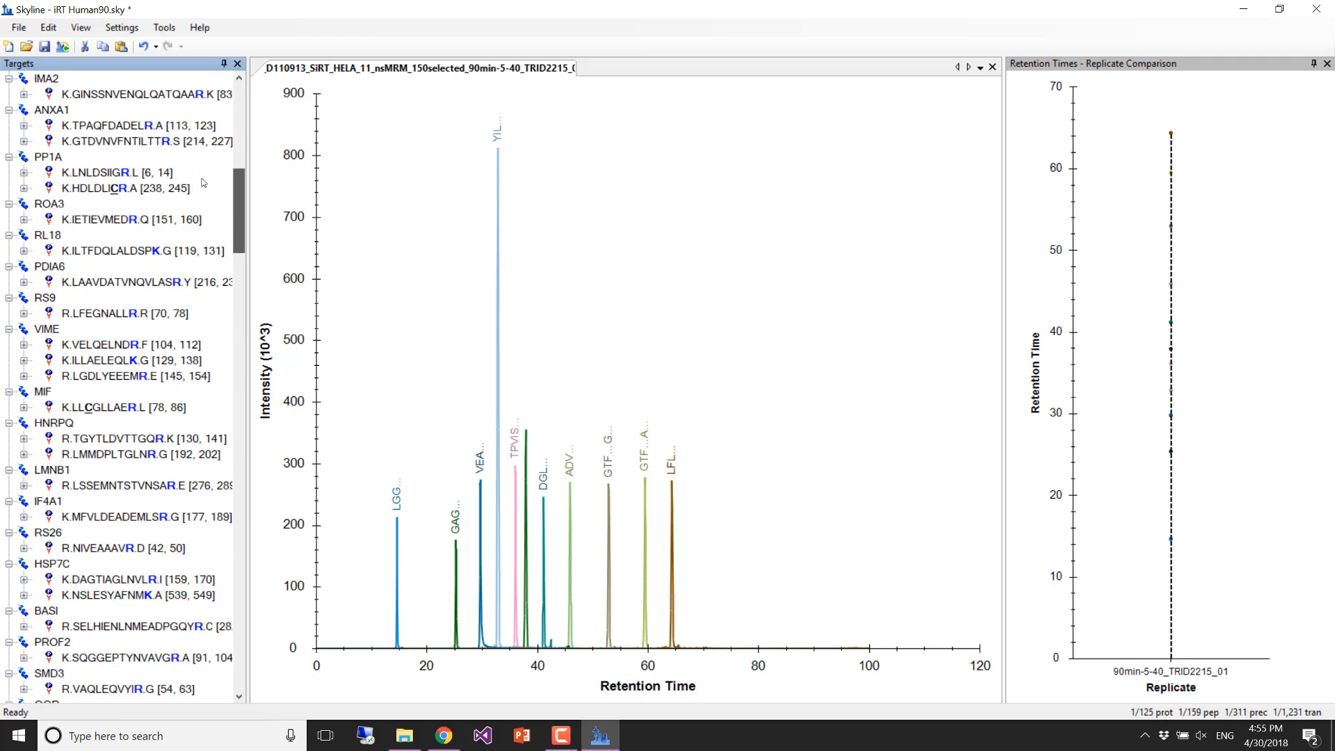
scroll(203, 183, "up", 13)
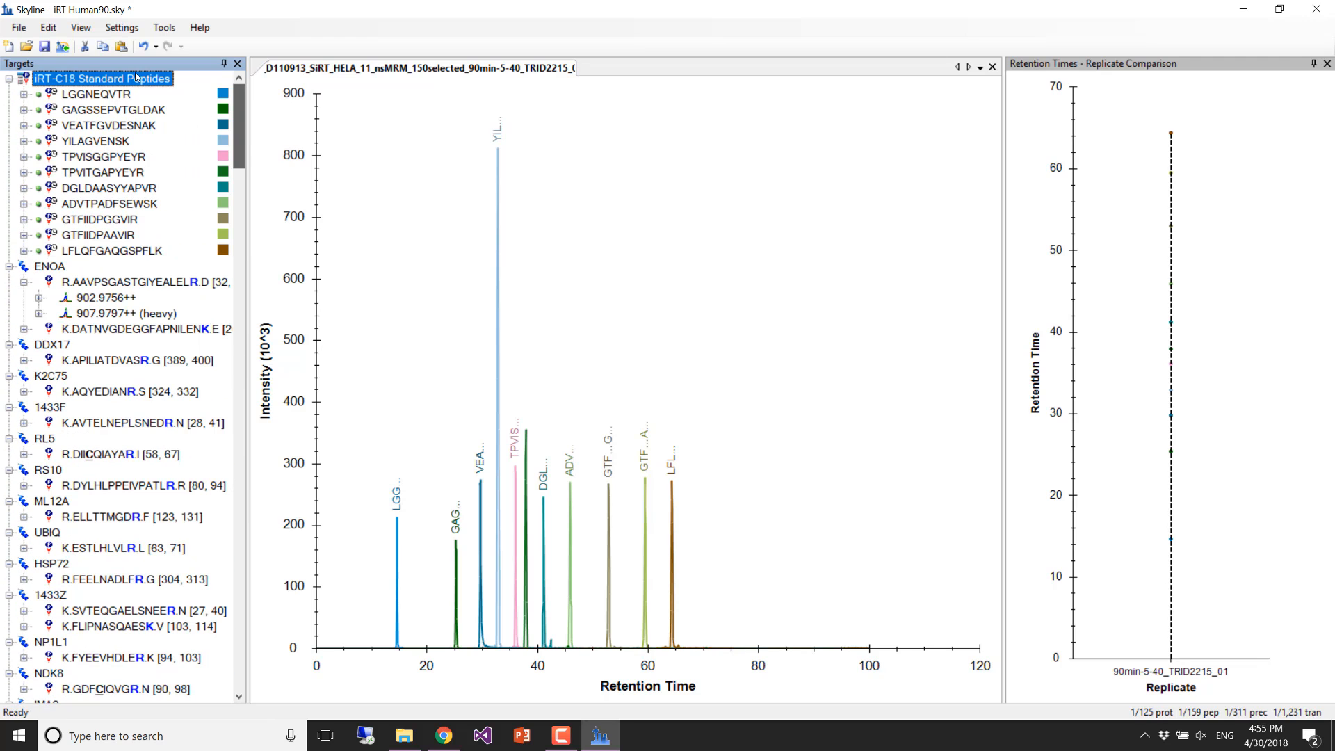
left_click(92, 28)
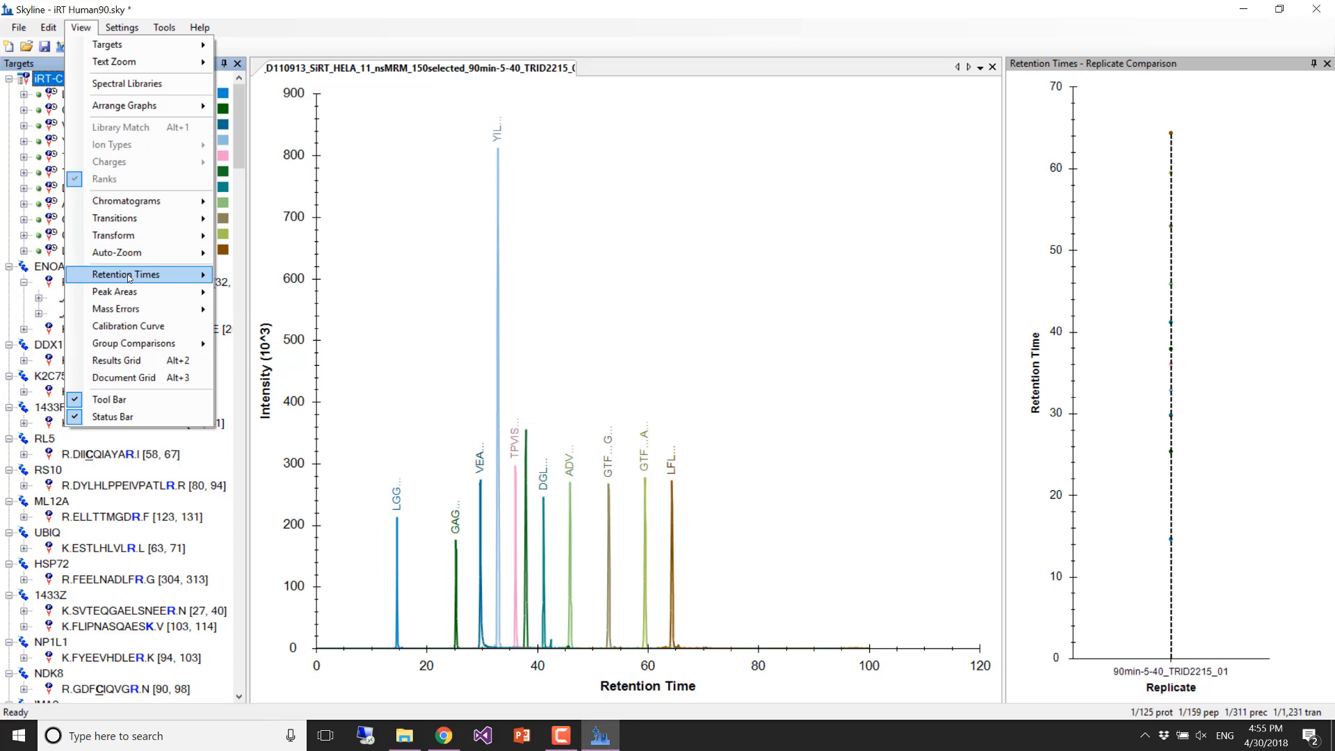
mouse_move(200, 277)
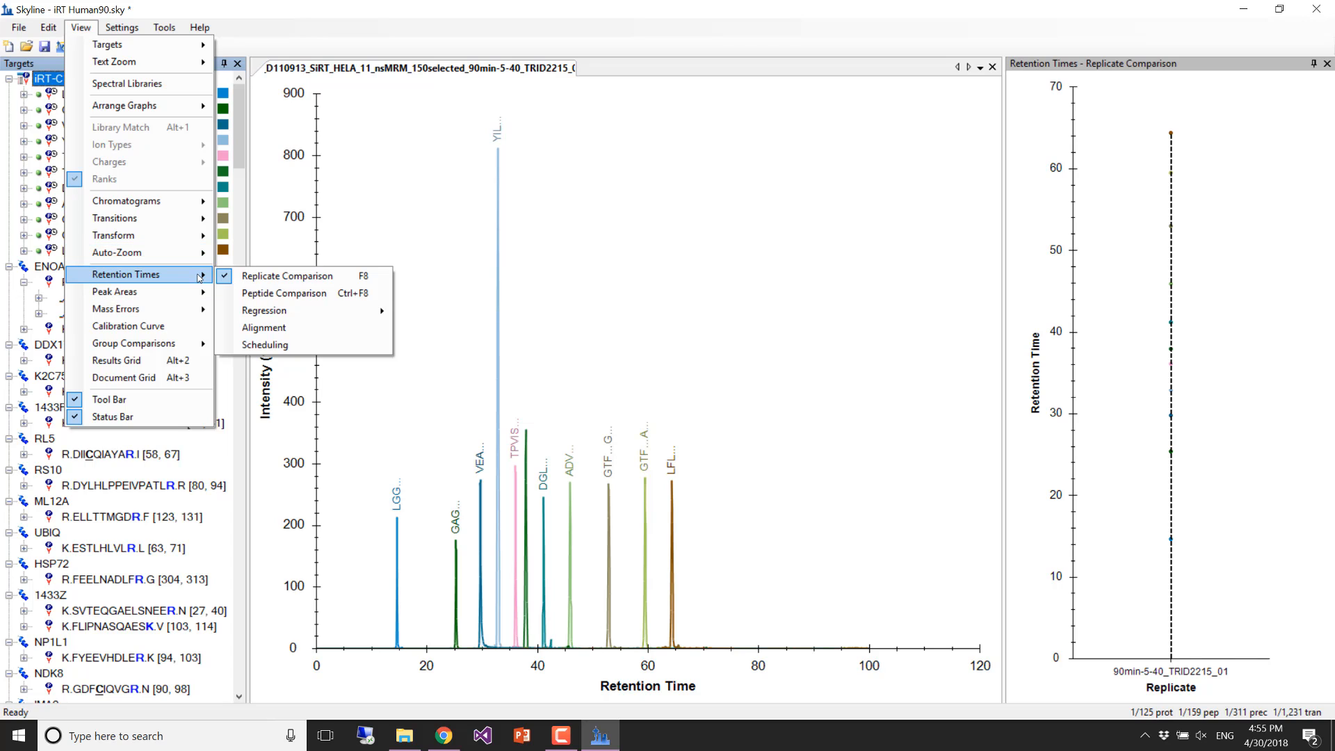
mouse_move(265, 311)
left_click(435, 311)
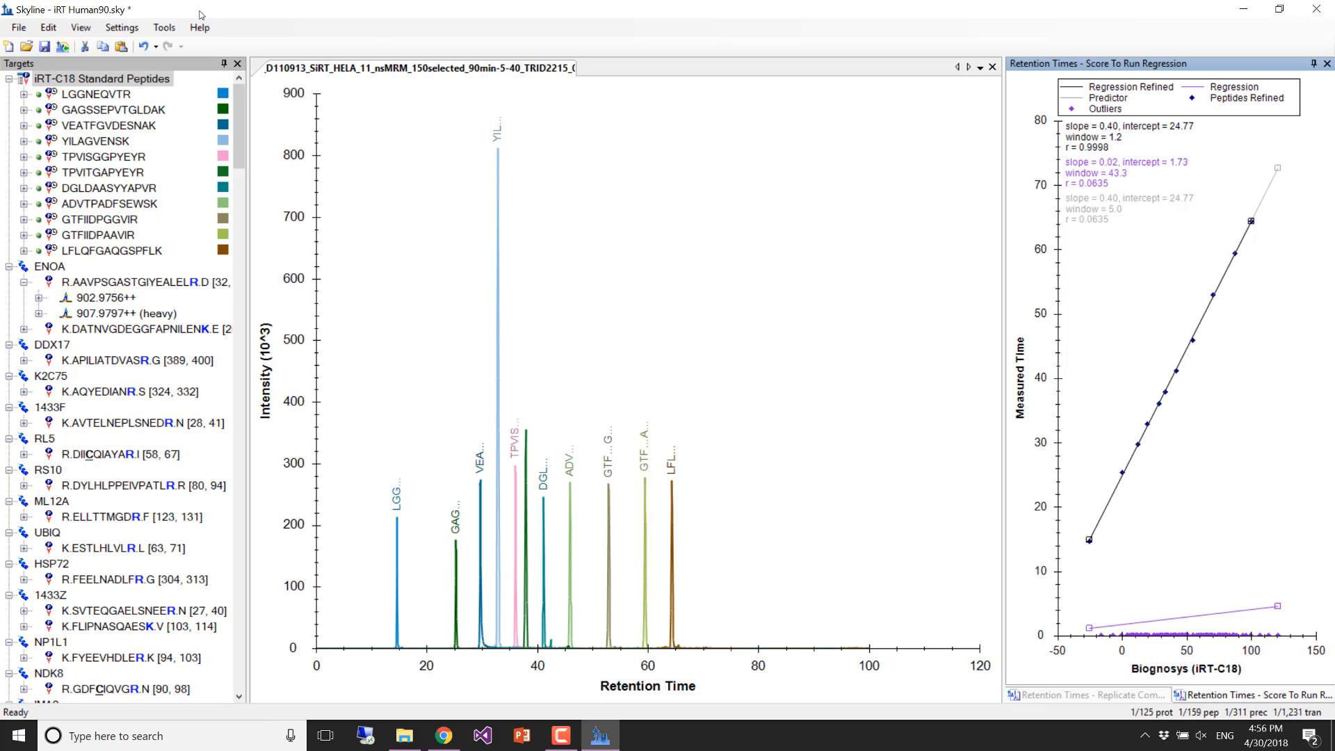
- Examine the retention time scheduling graph of concurrent transitions per window in an enlarged floating window, and close it
left_click(82, 28)
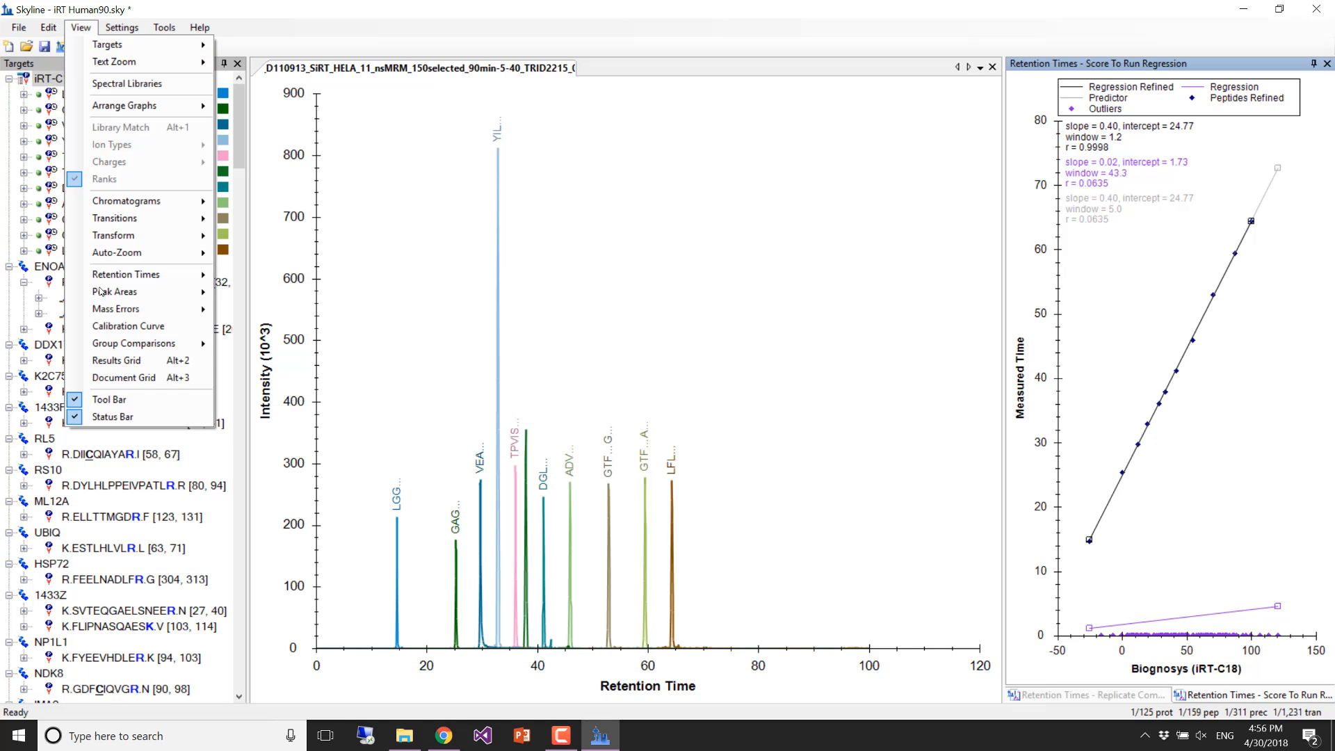
mouse_move(121, 276)
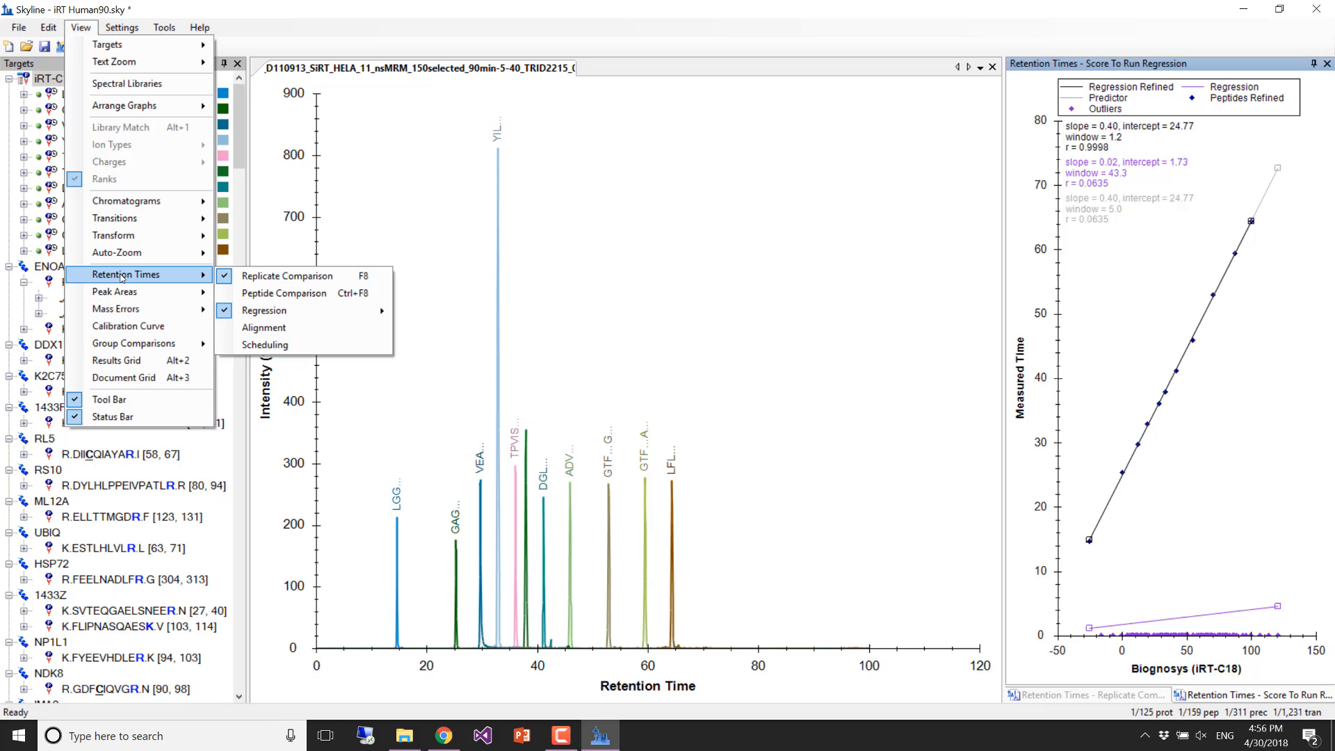
left_click(271, 345)
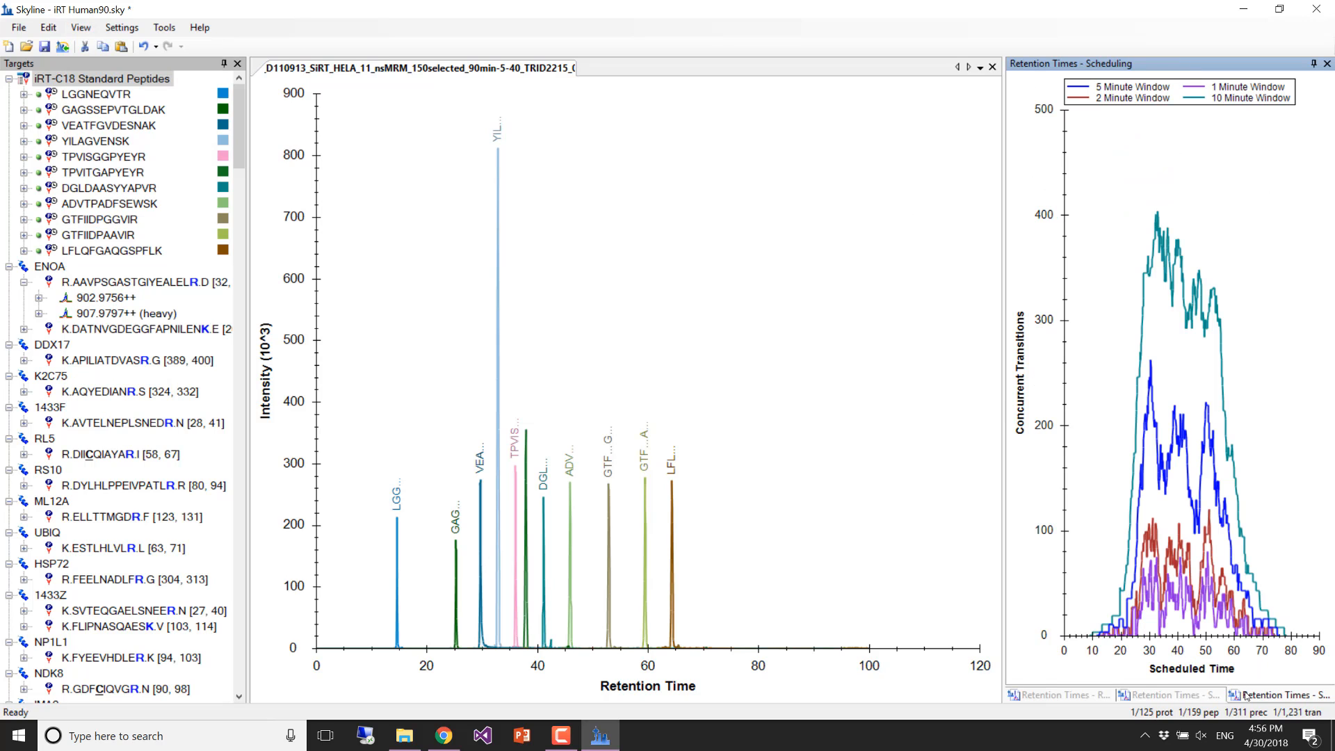
left_click_drag(1245, 694, 1172, 635)
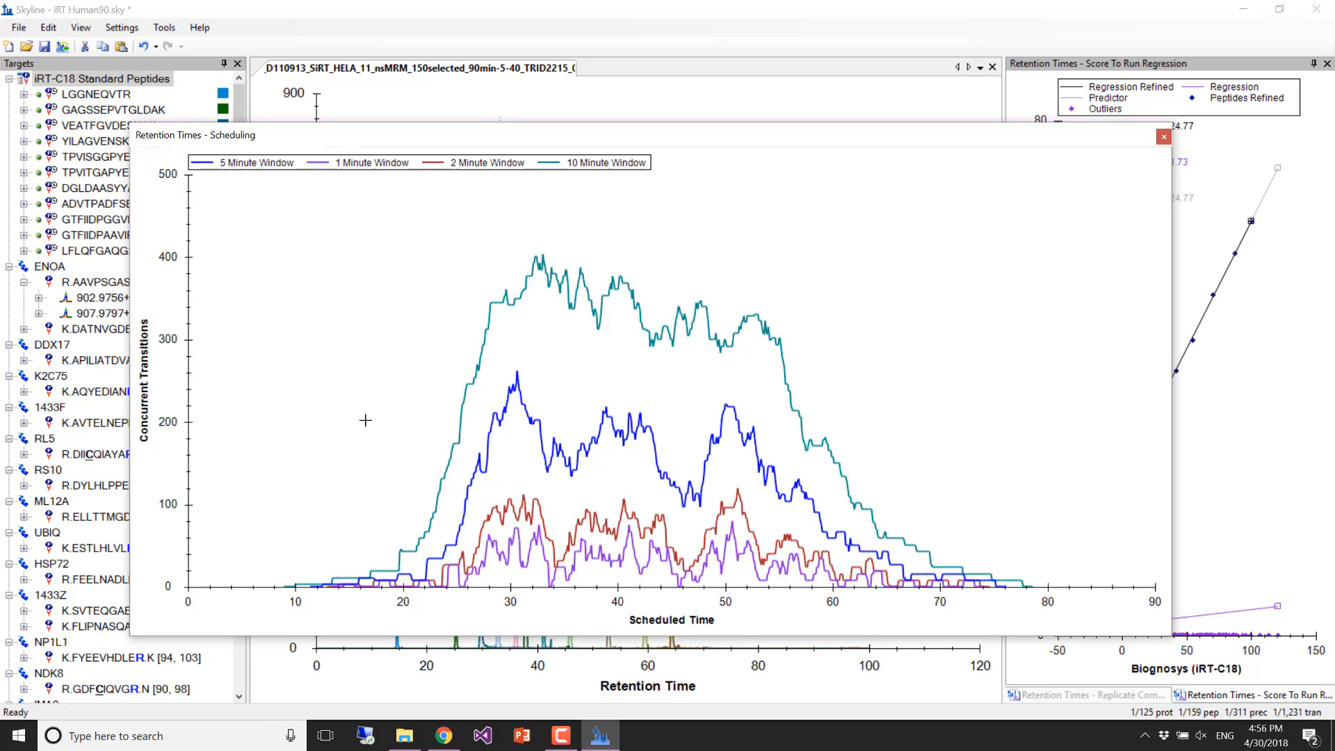
left_click_drag(375, 409, 57, 413)
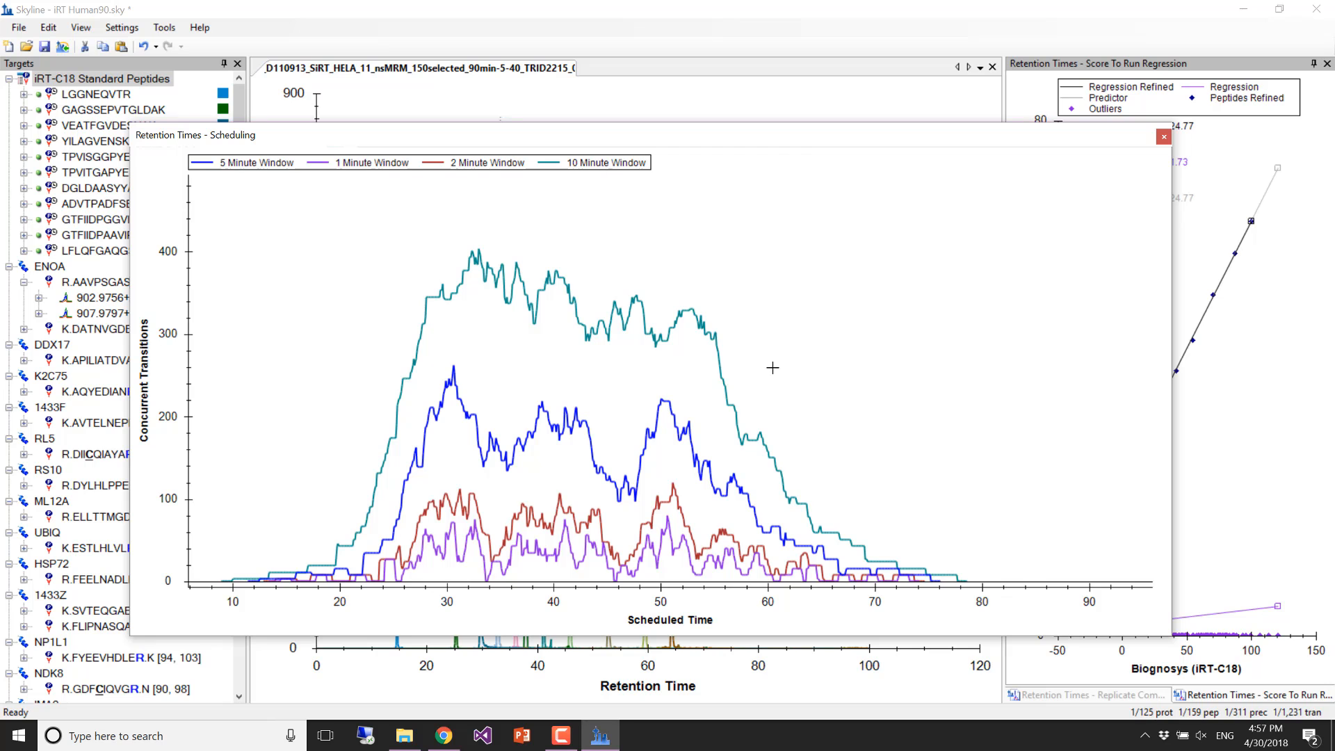
left_click_drag(773, 367, 850, 375)
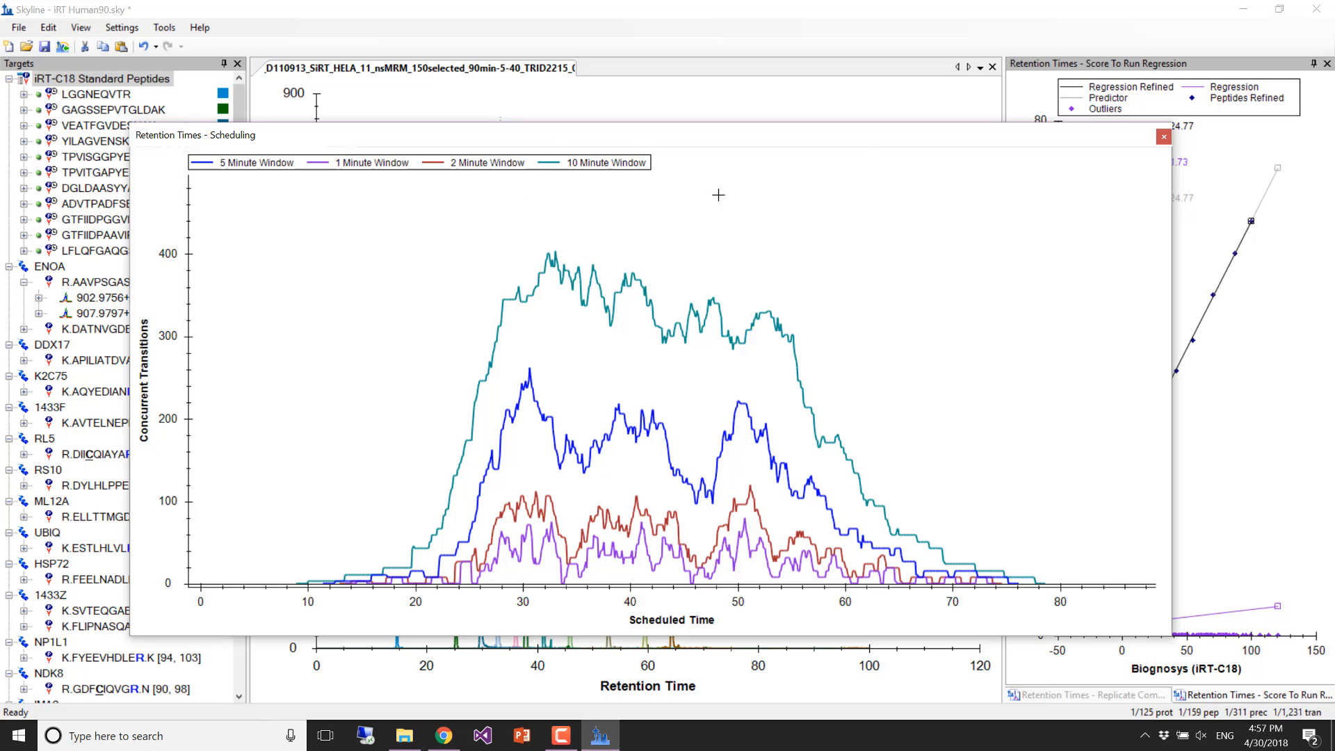
left_click(1166, 138)
- Check how many methods a scheduled Thermo transition list export needs with a maximum of 250 concurrent transitions, without exporting it
left_click(18, 27)
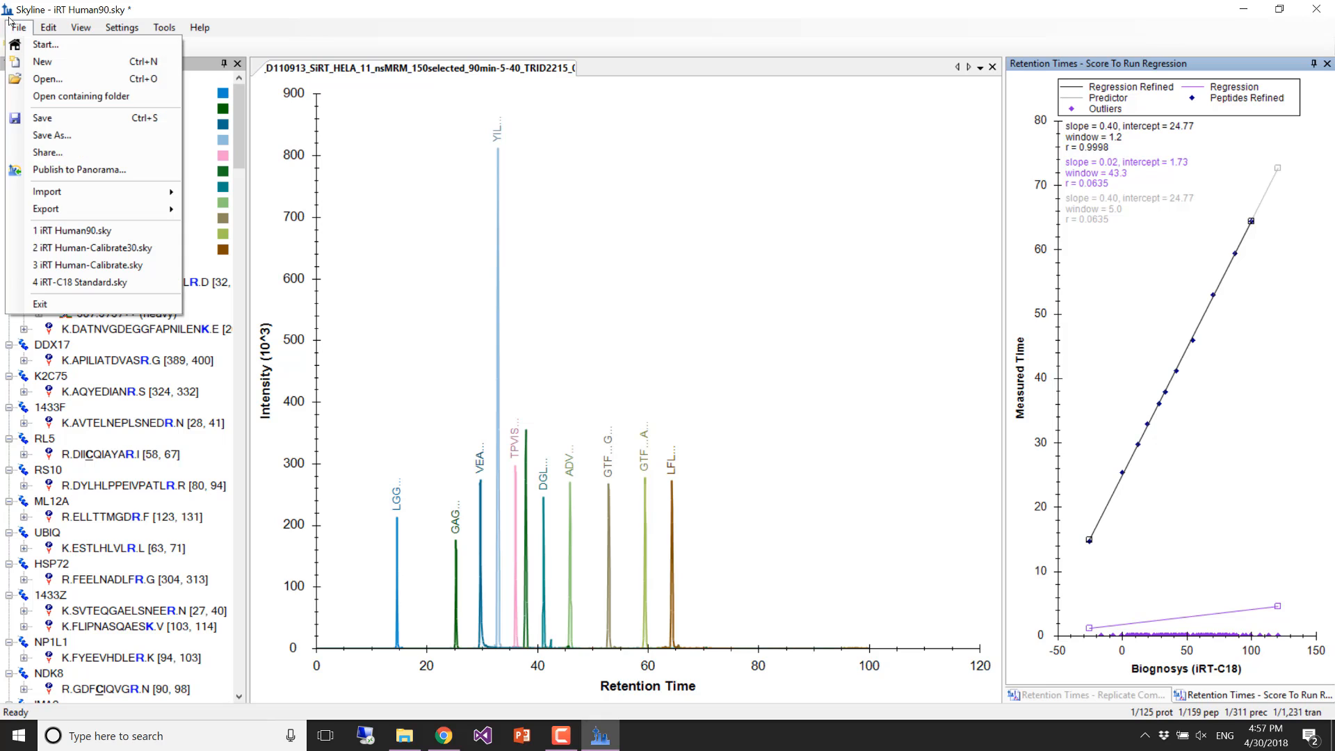
mouse_move(66, 210)
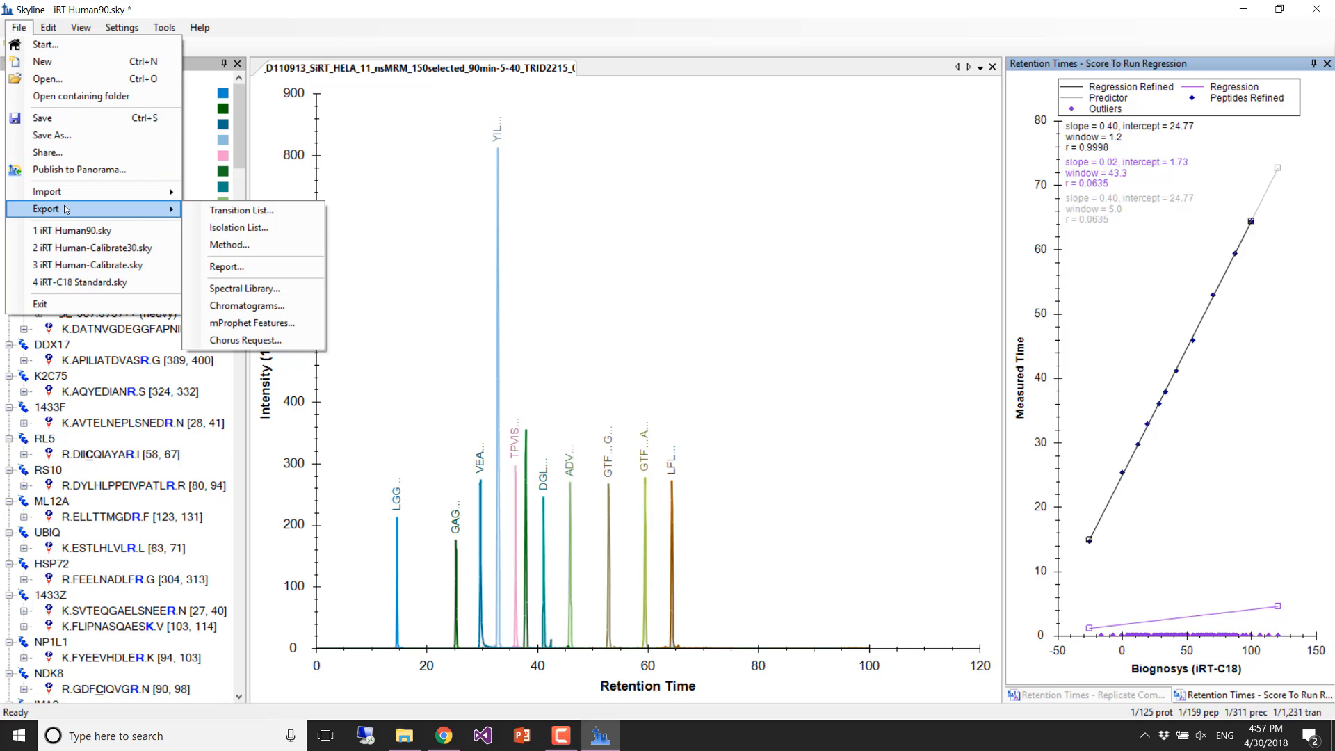
left_click(269, 215)
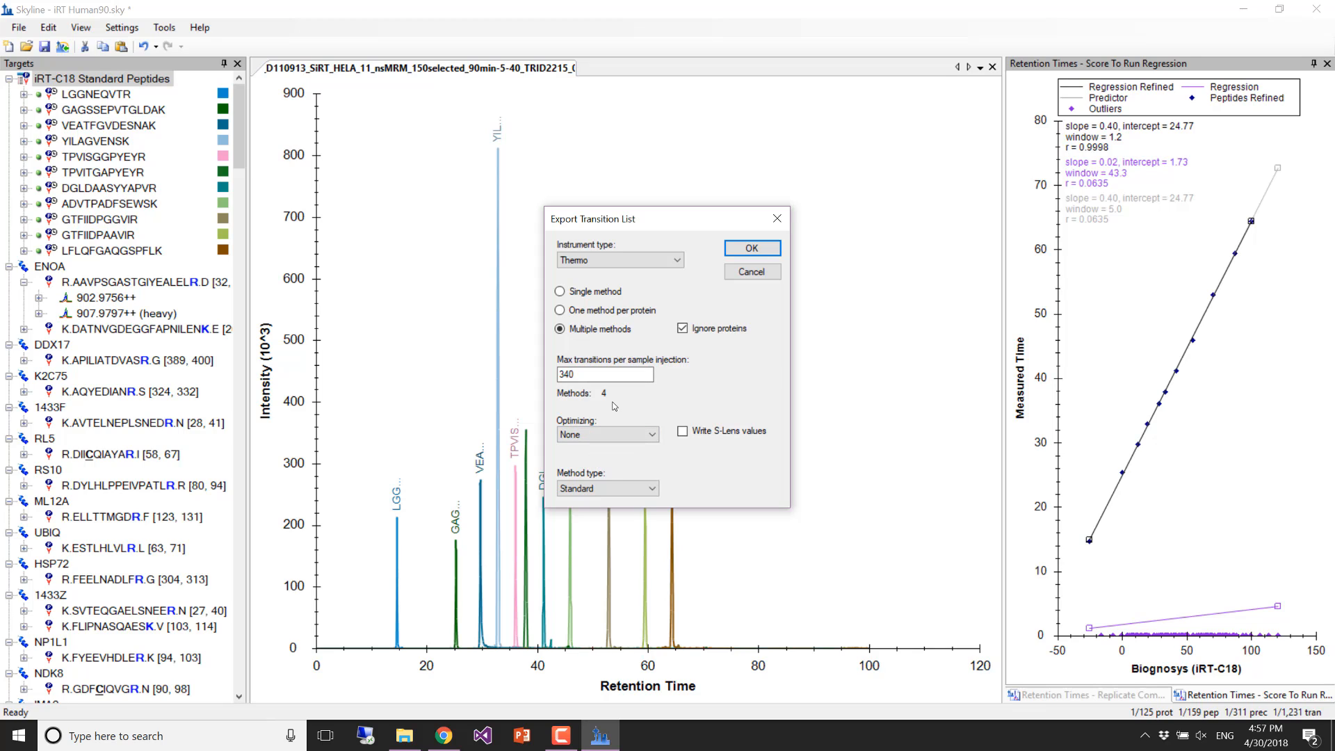
left_click(610, 488)
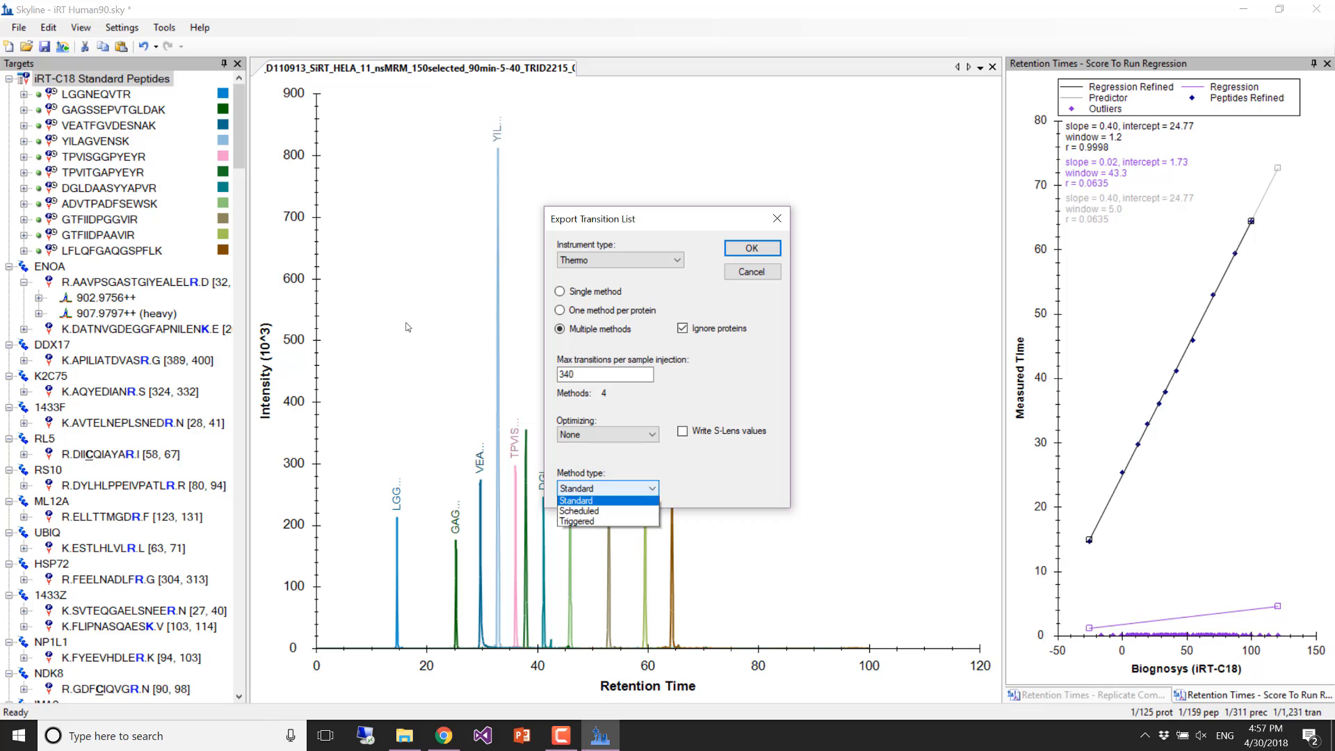
left_click(621, 514)
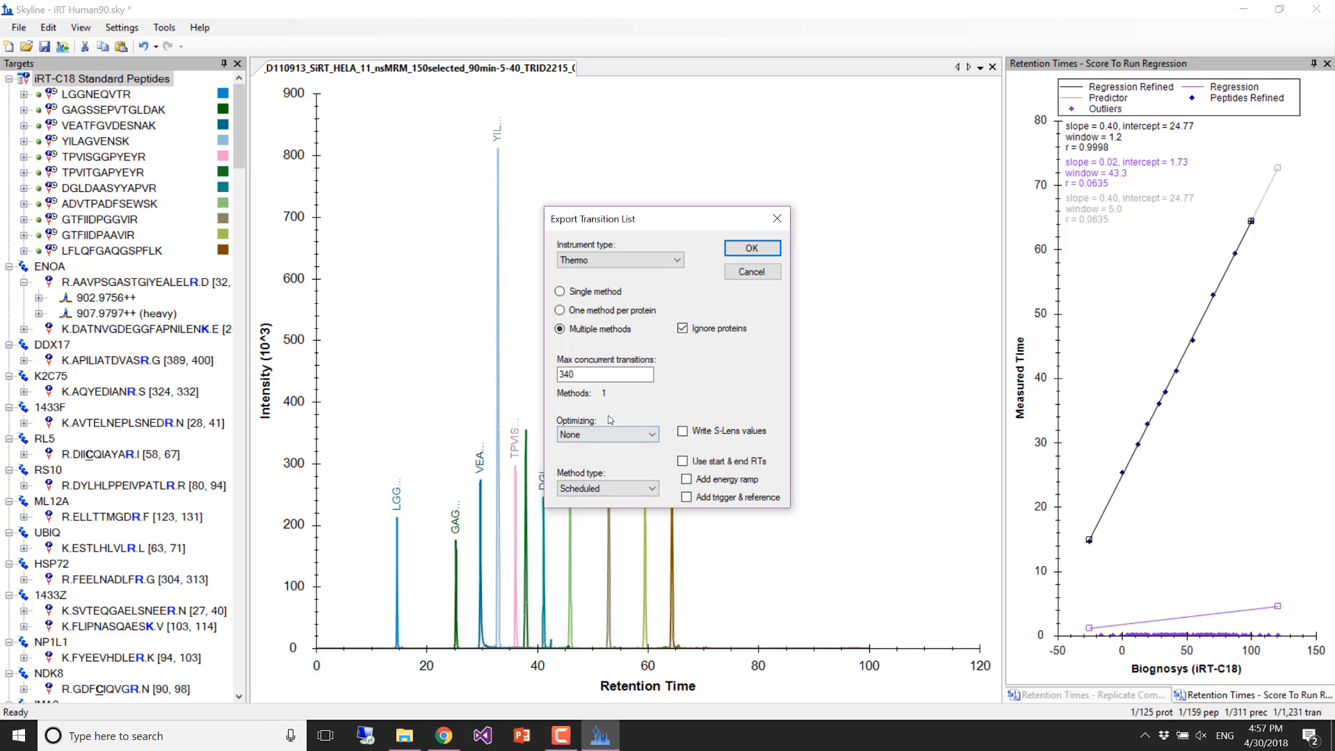
left_click_drag(584, 375, 541, 370)
type("27")
type("5")
key("BackSpace")
key("BackSpace")
type("50")
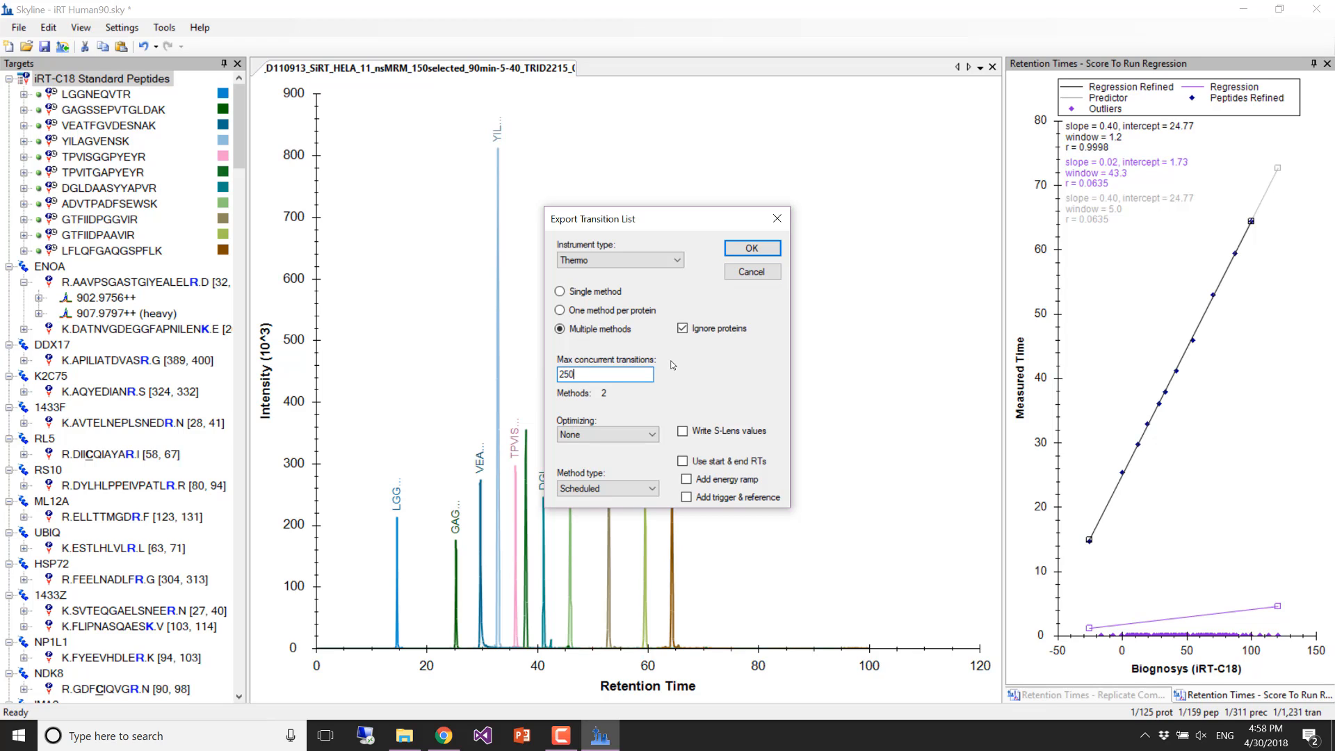
left_click(752, 272)
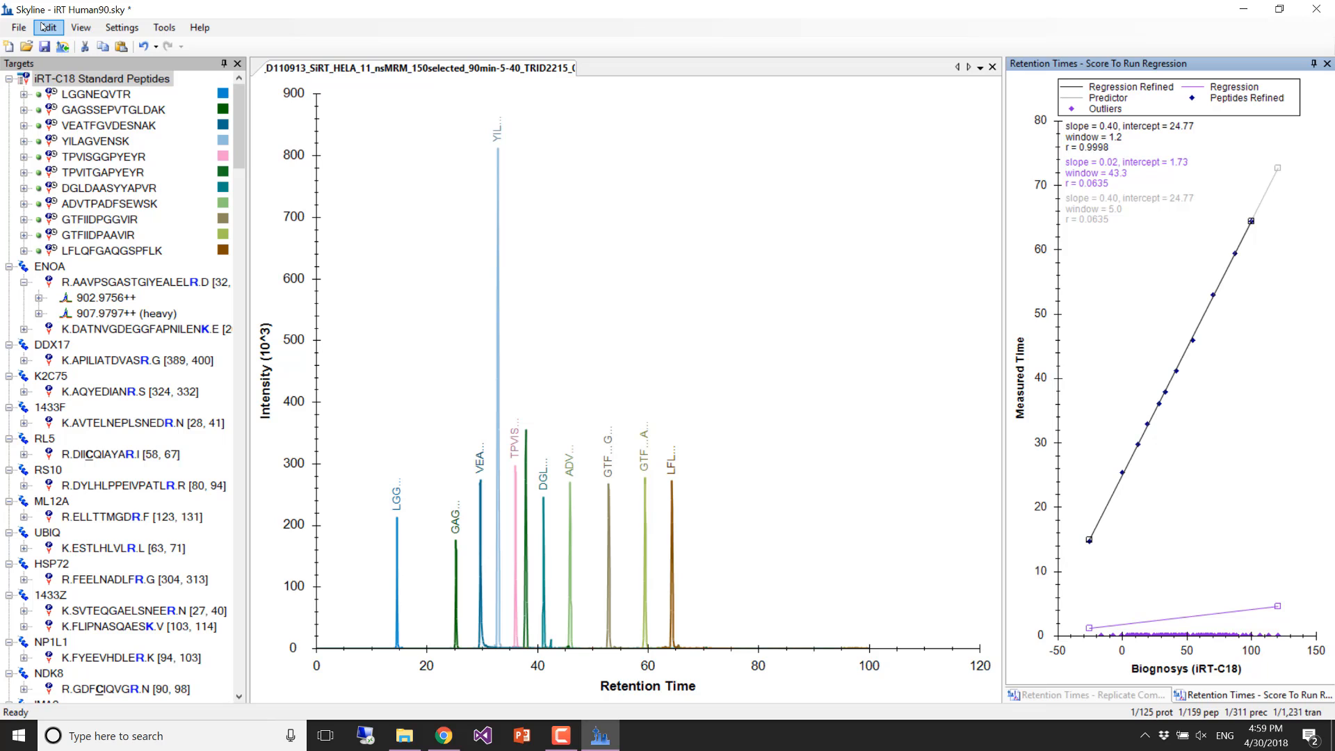
- Remove the 90-minute standard run from the document's results and save the document
left_click(47, 28)
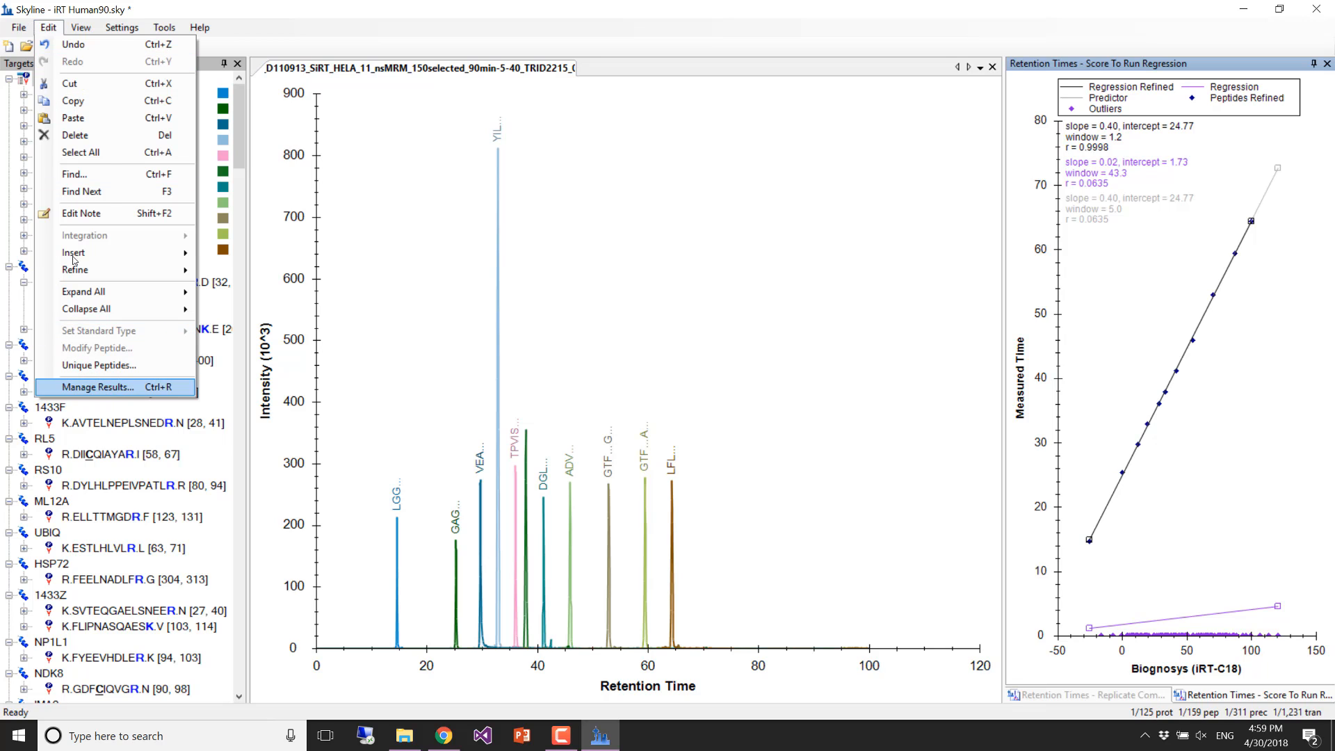
left_click(97, 387)
left_click(762, 274)
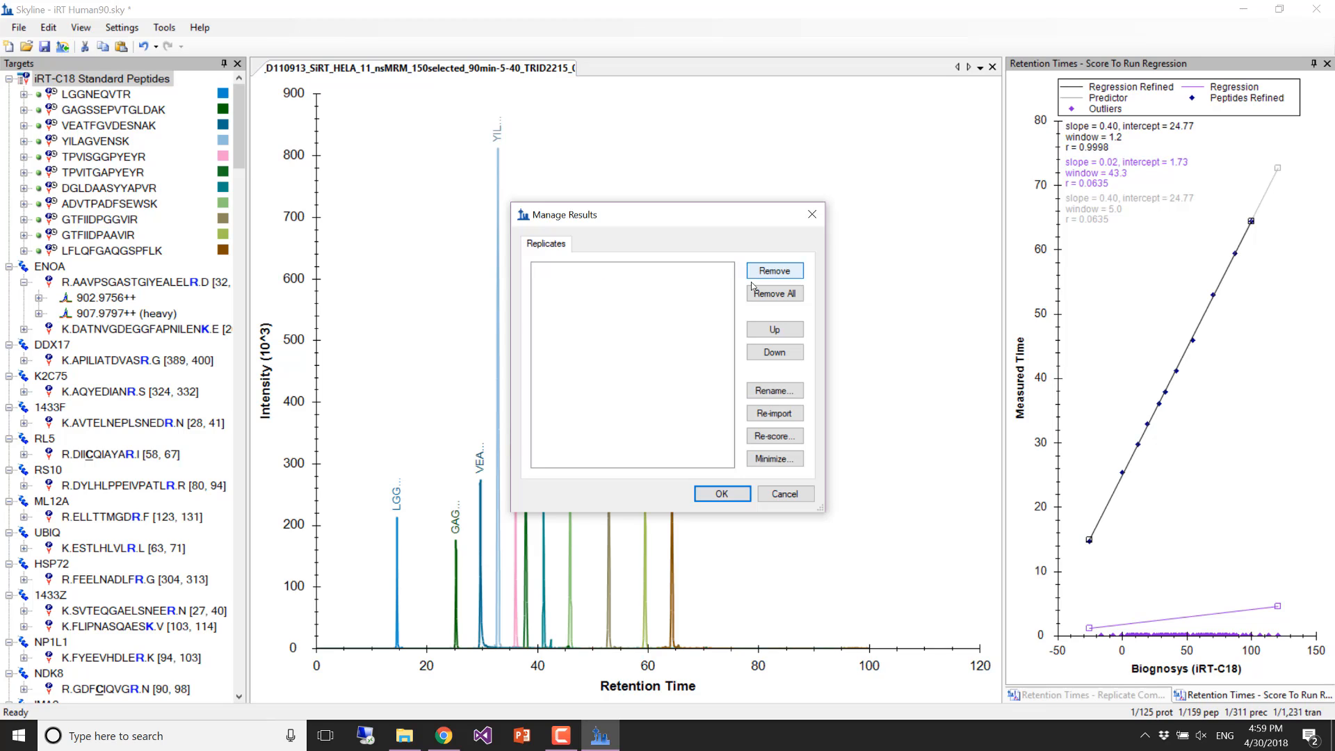
left_click(717, 495)
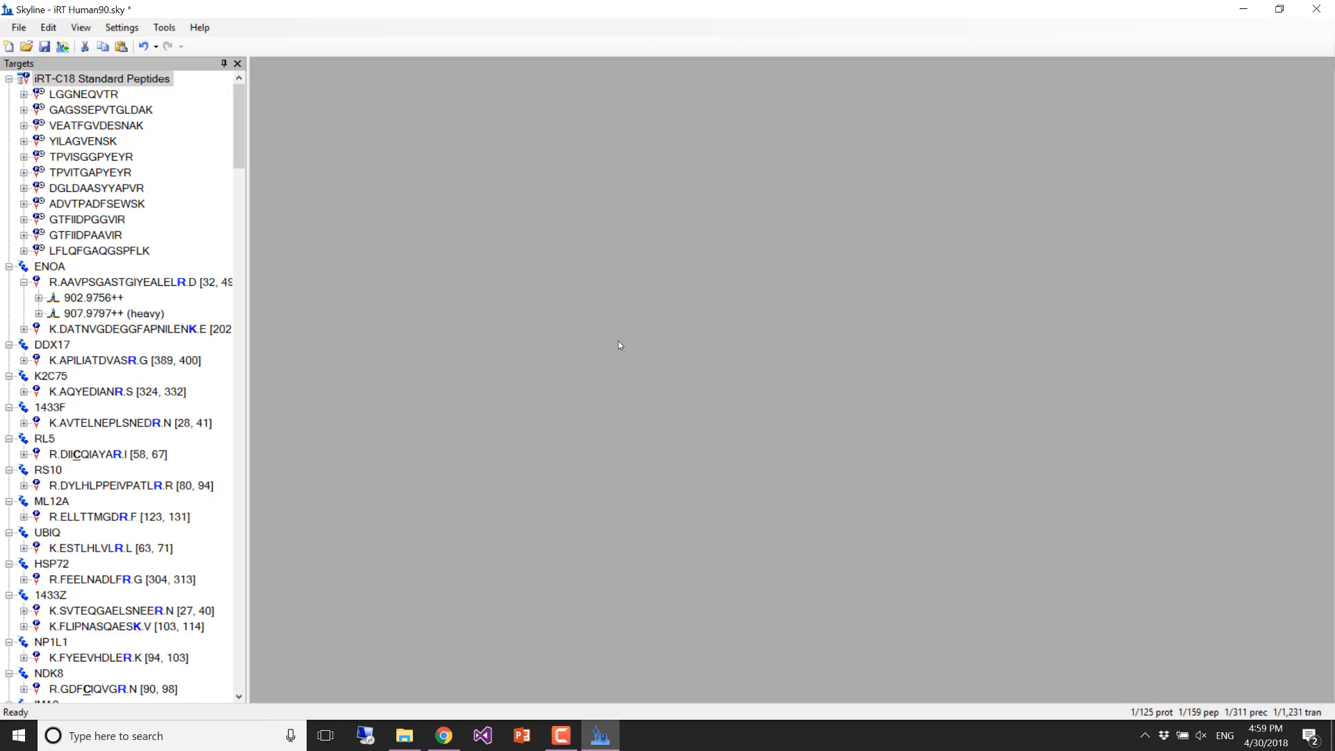
left_click(44, 46)
- Import A_D110913_SiRT_HELA_11_sMRM_150selected_90min-5-40_SIMPLE.raw as a single-injection replicate with no optimizing, and close the import progress window
left_click(15, 25)
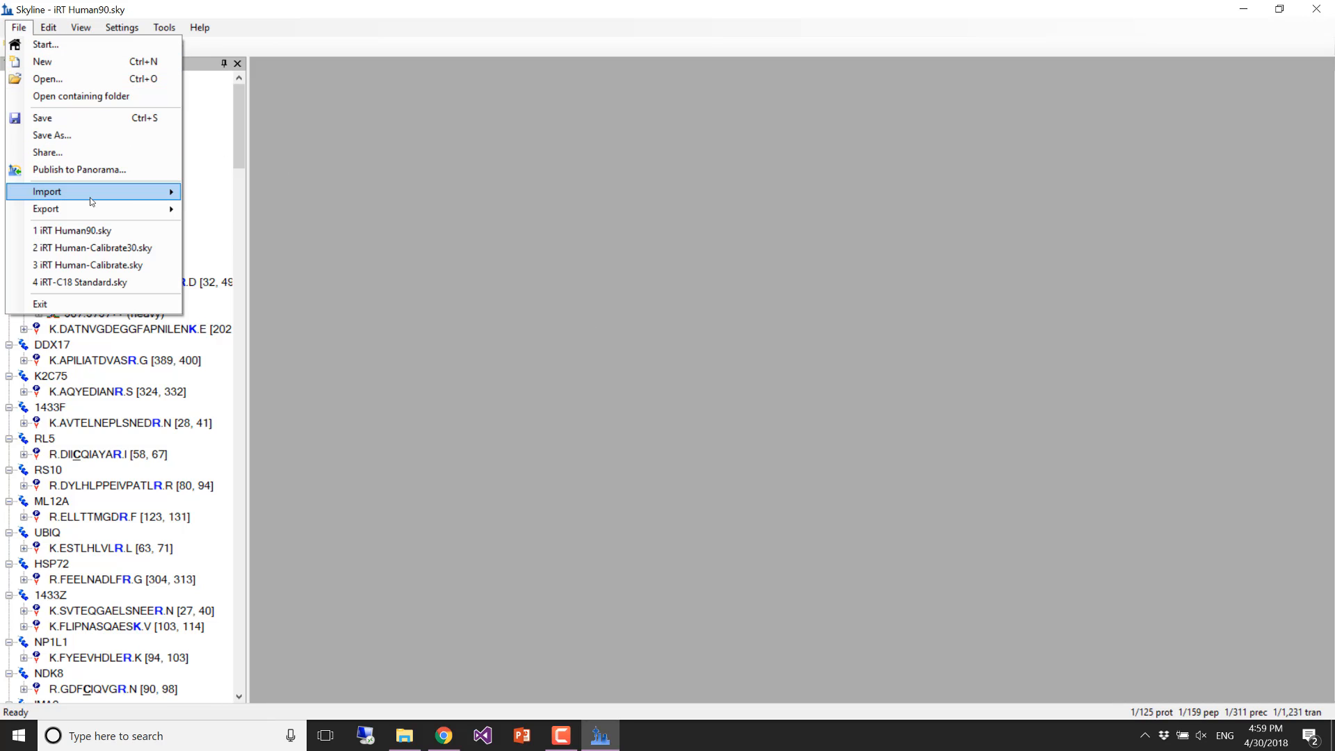
mouse_move(92, 199)
left_click(216, 194)
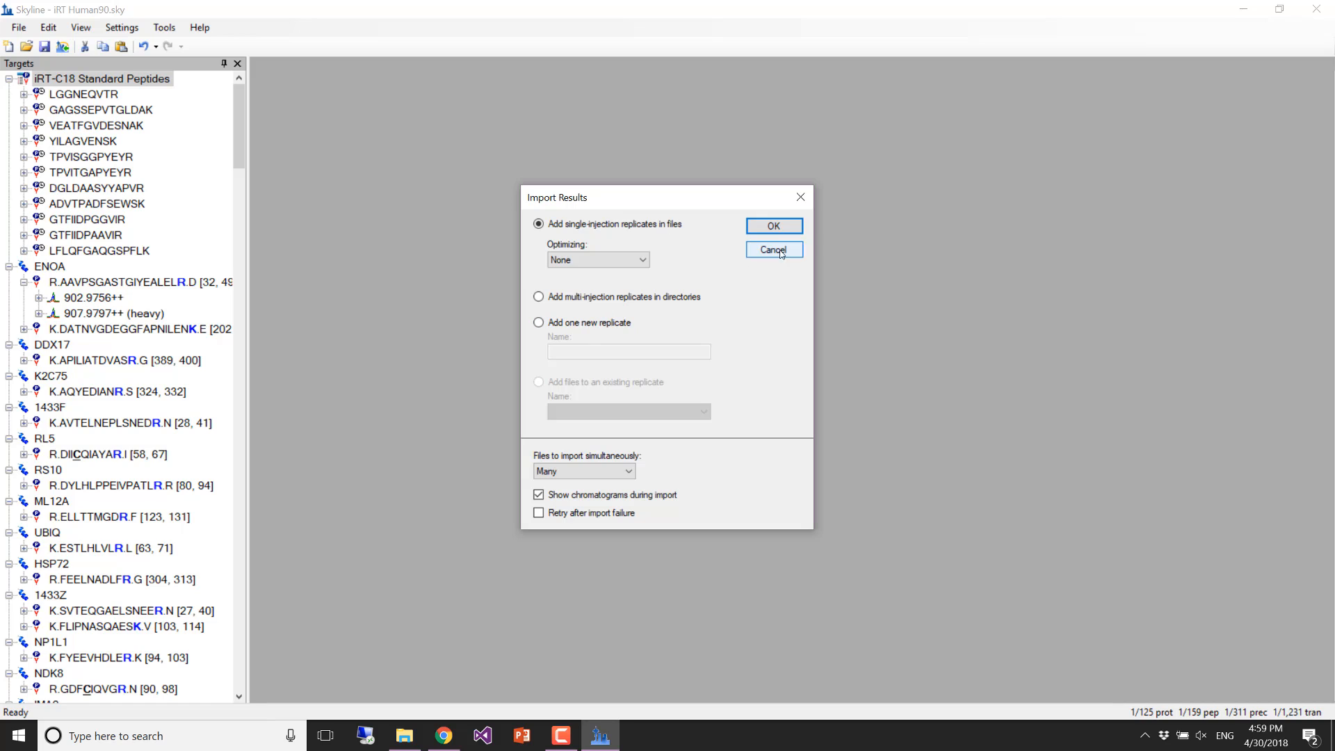
left_click(769, 227)
left_click(688, 313)
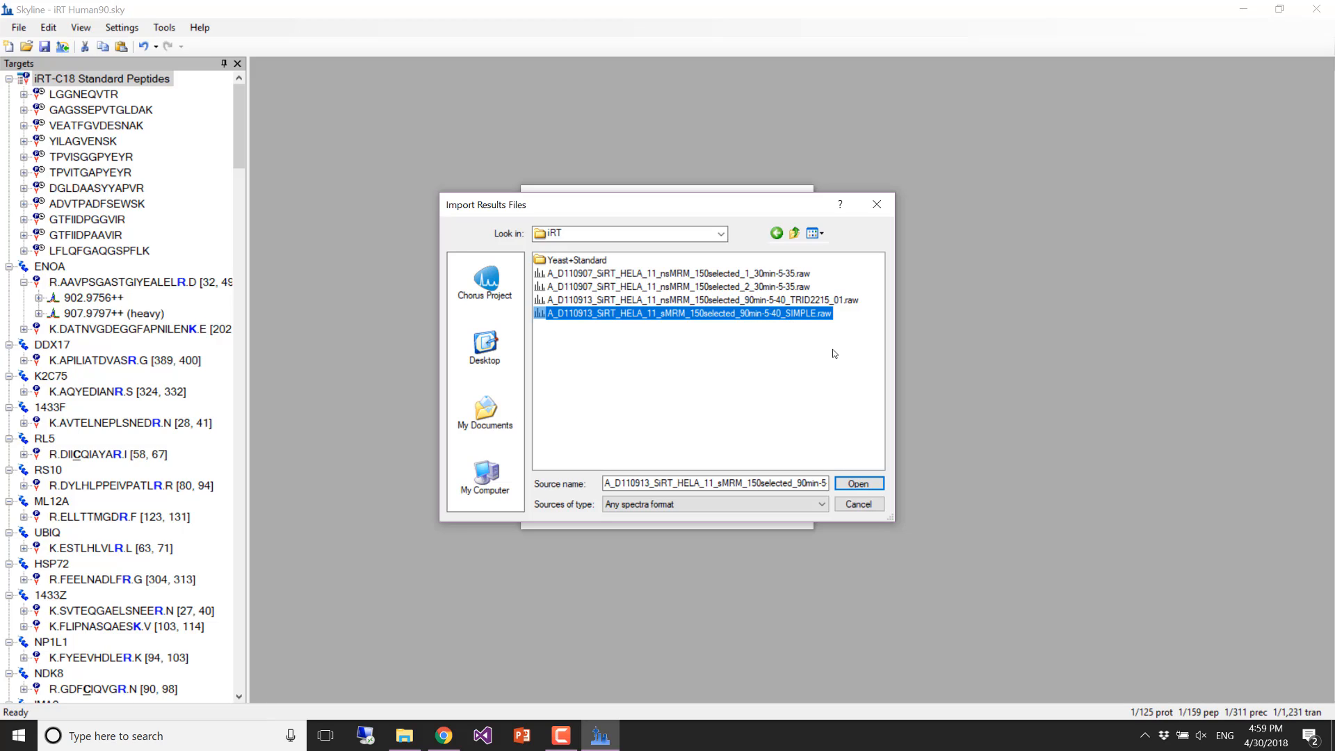
left_click(861, 483)
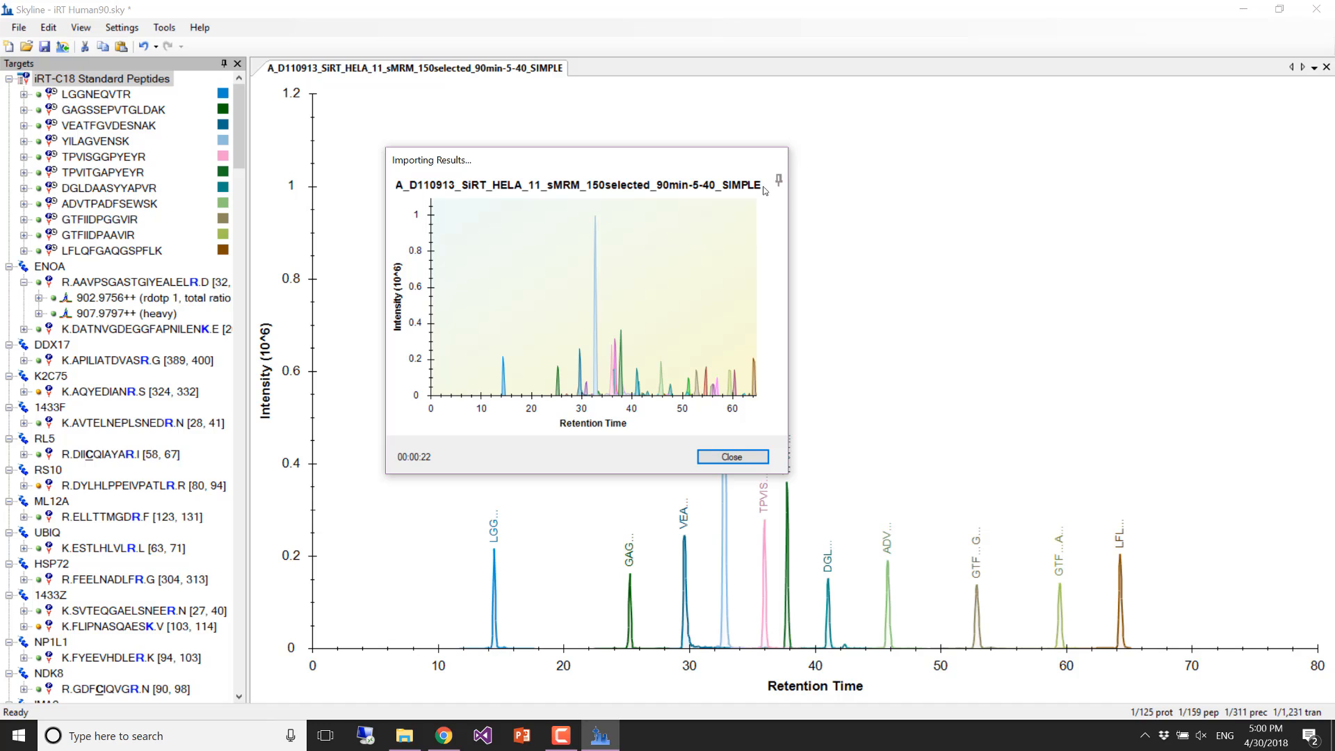
left_click(714, 456)
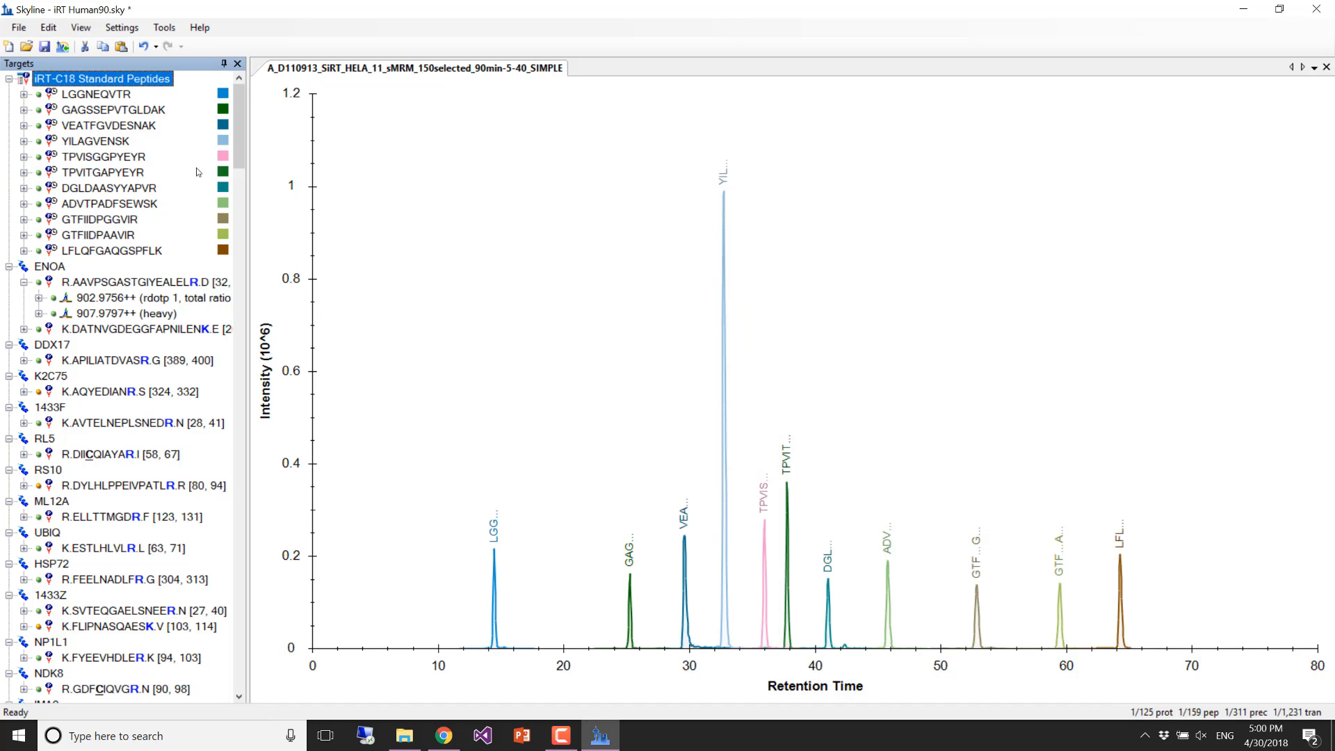
- Examine the chromatograms of all targets together, enlarged to about 24 to 58 minutes, and return to the iRT-C18 standard peptides
left_click_drag(242, 144, 226, 167)
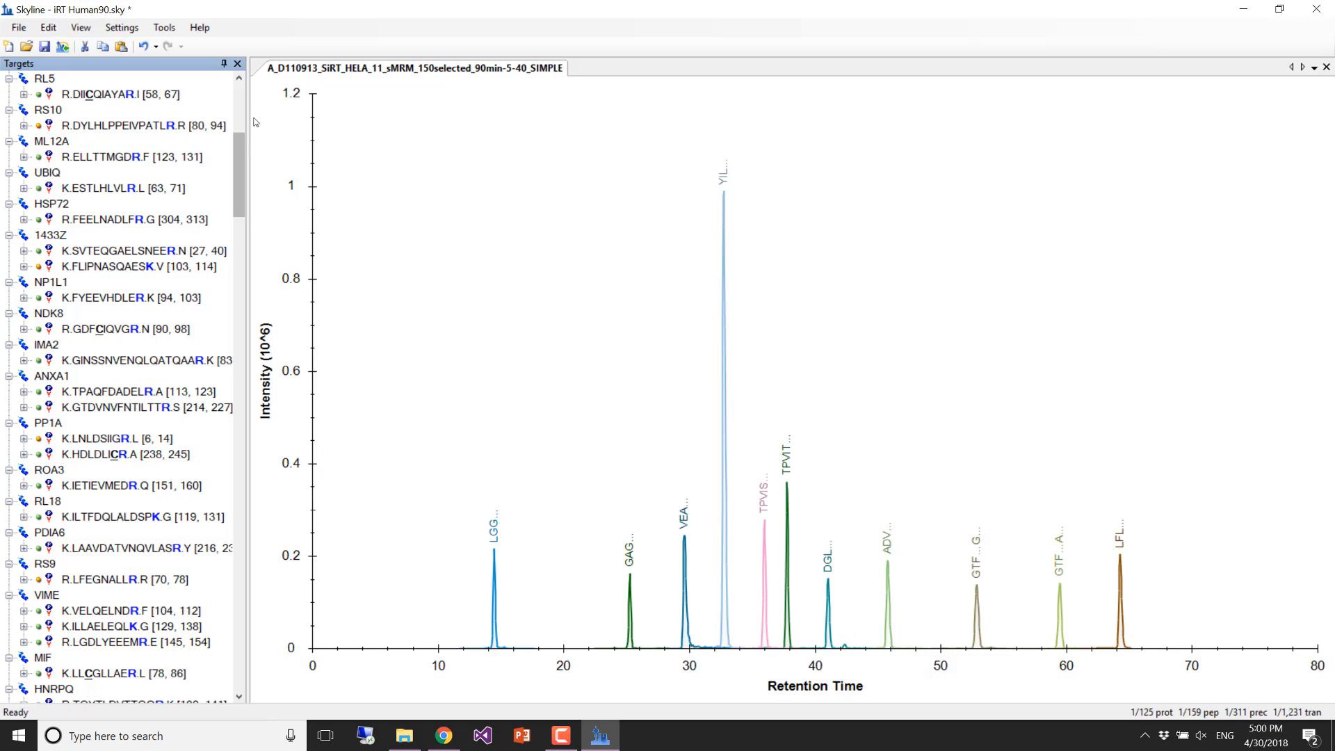
key("ctrl+a")
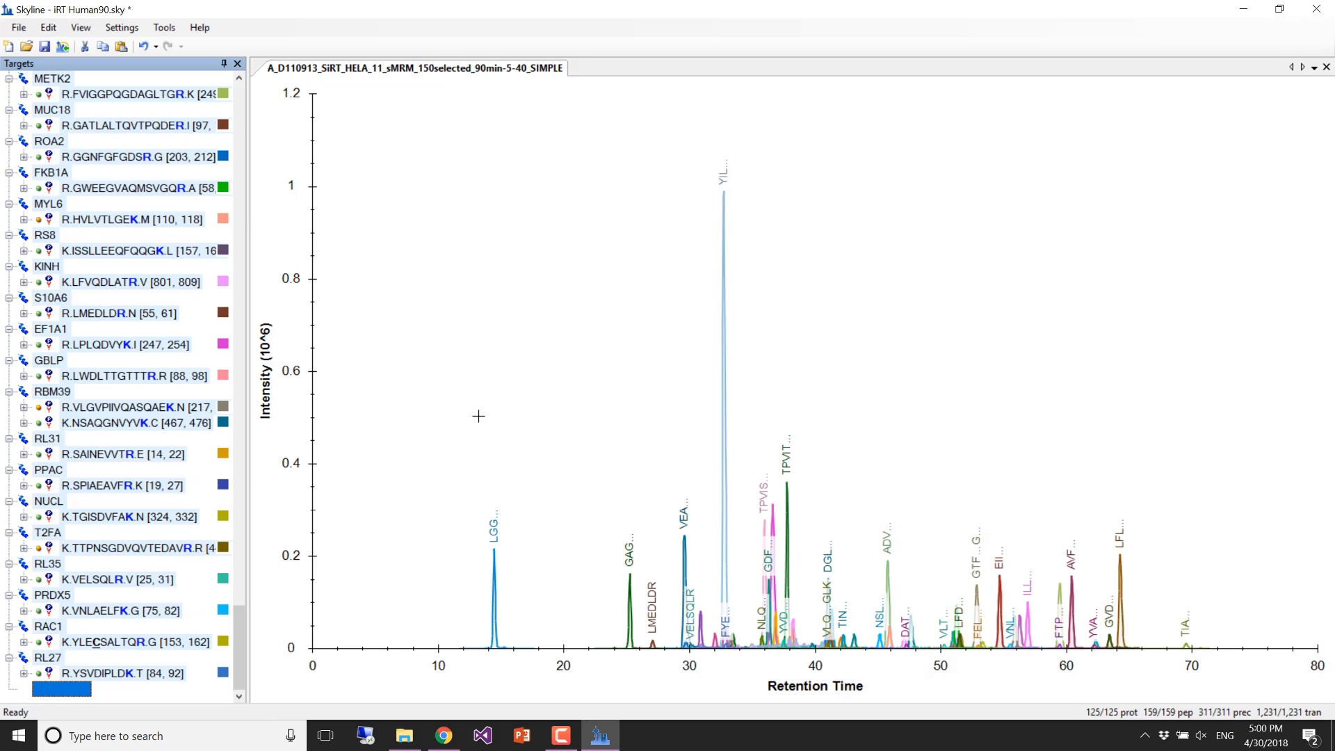
left_click_drag(459, 420, 1146, 650)
scroll(839, 542, "up", 5)
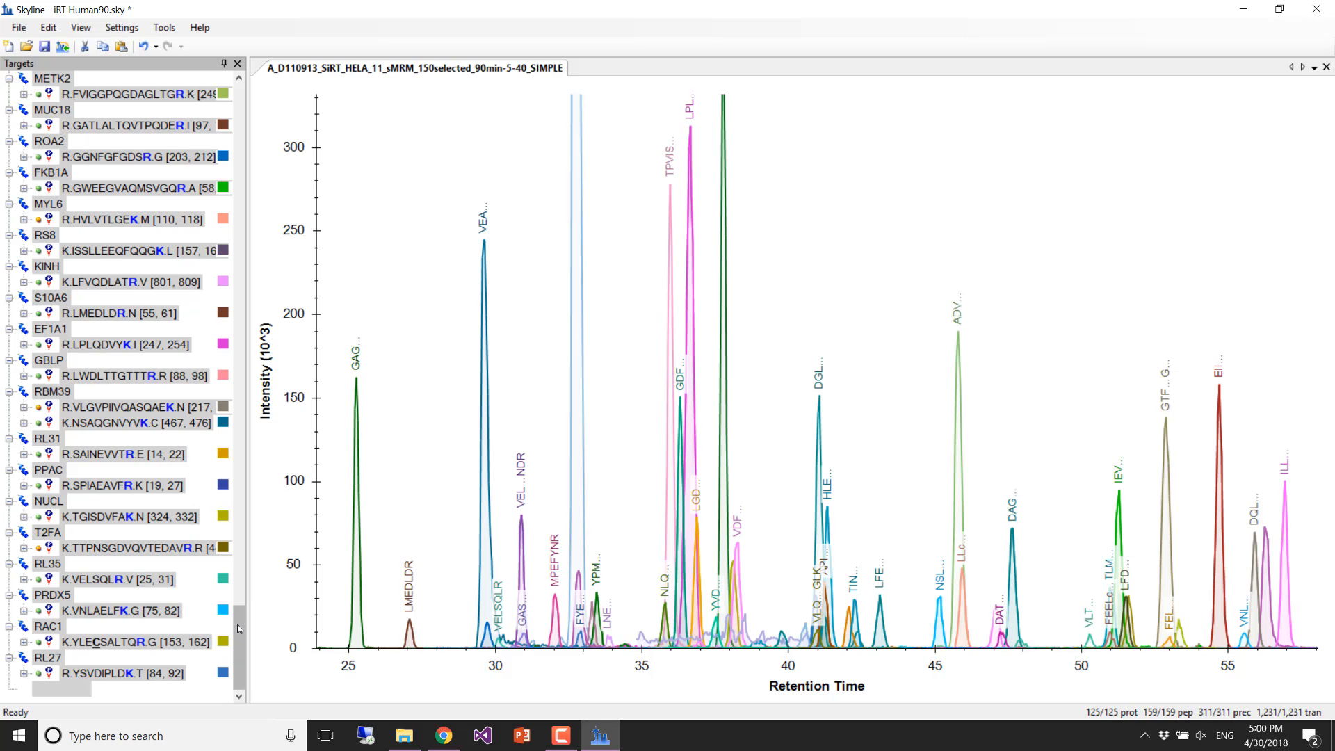
left_click_drag(239, 621, 245, 94)
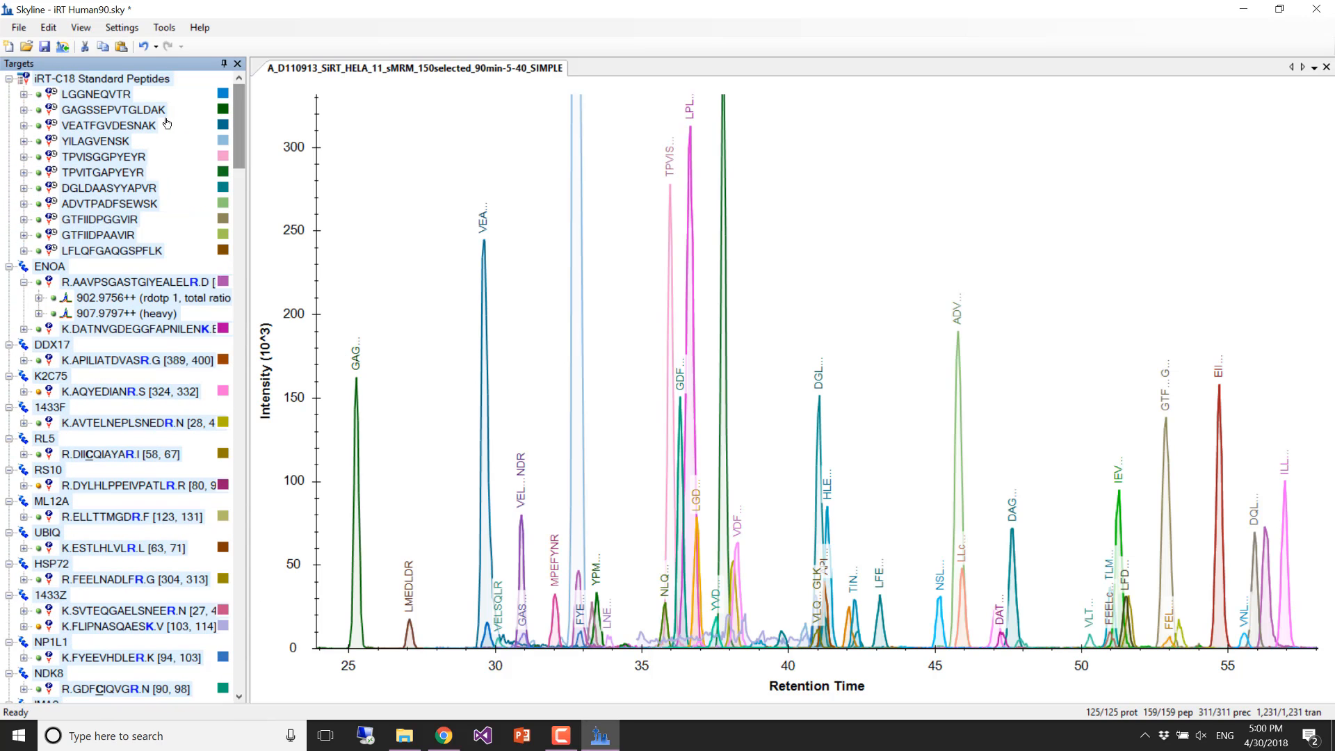
left_click(102, 78)
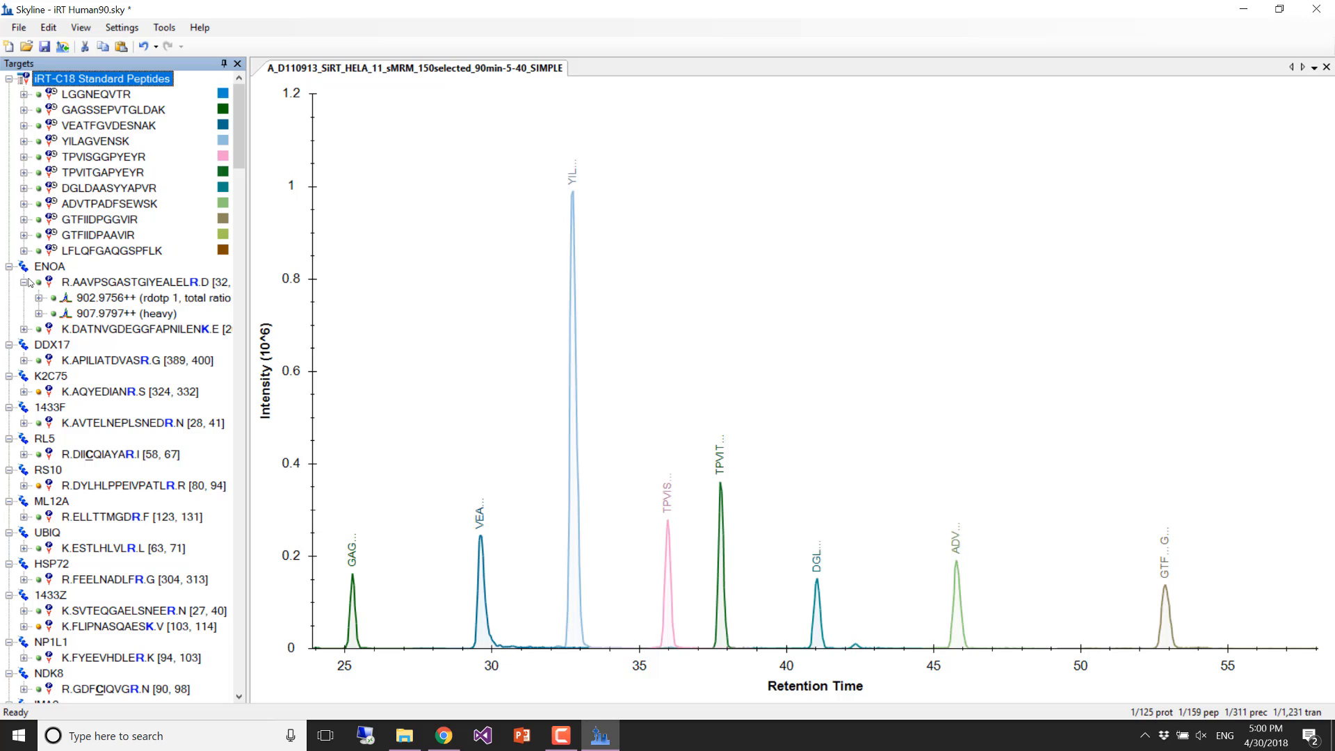
- Compare measured peaks with predicted retention times for the ENOA, DDX17, K2C75, 1433F and RL5 peptides, using full chromatograms without auto-zoom
left_click(86, 283)
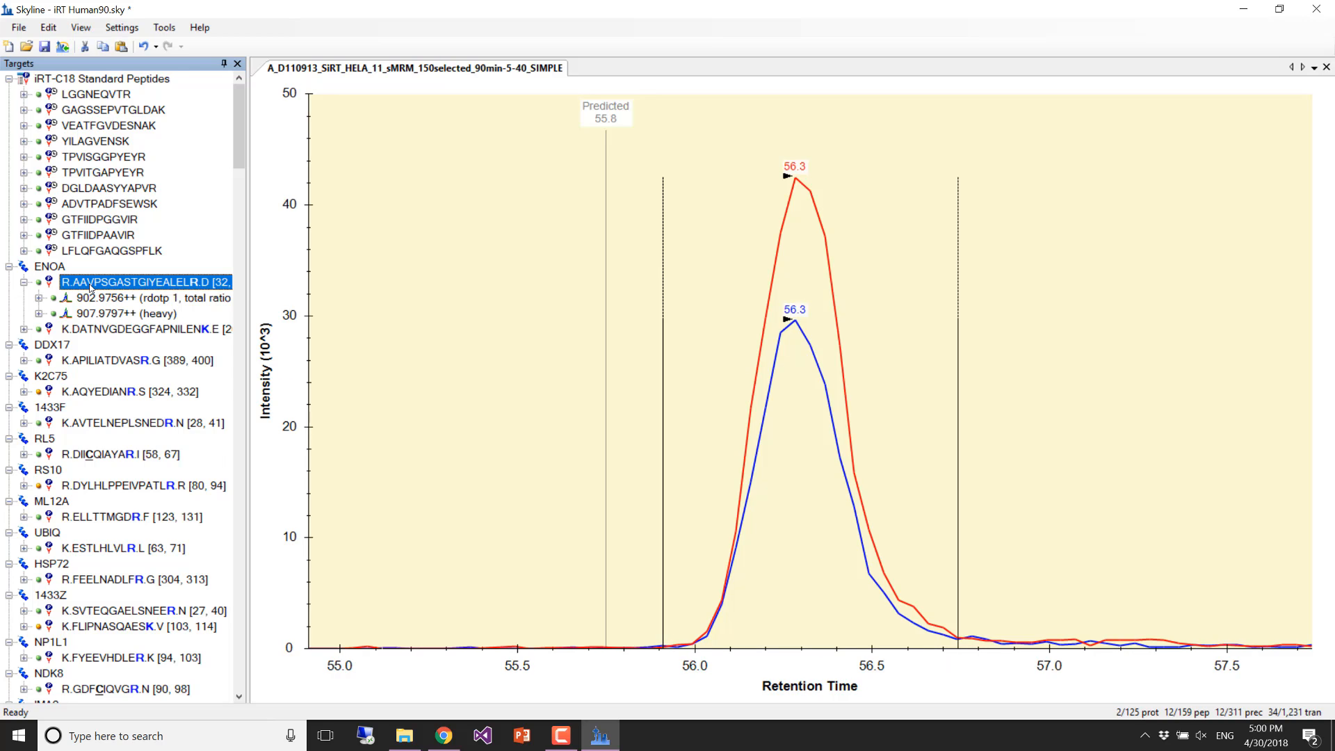
key("shift+F11")
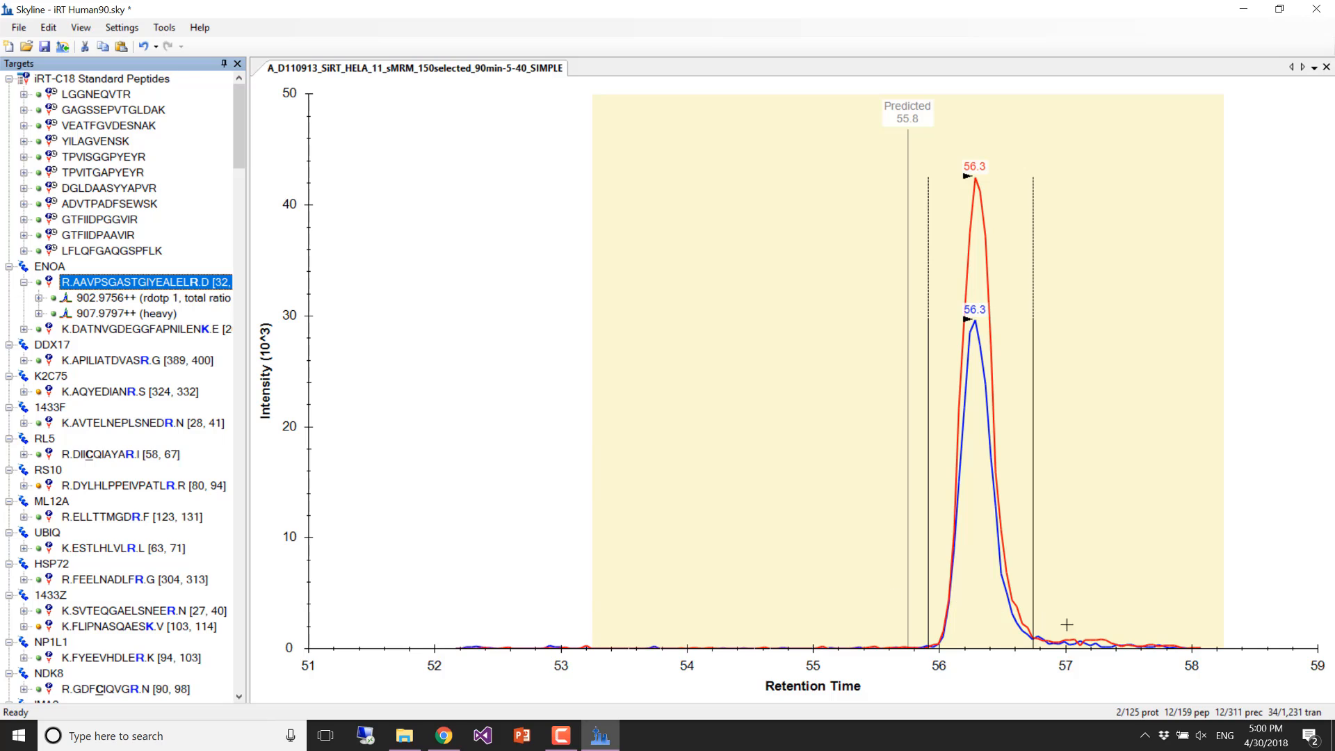
left_click(120, 331)
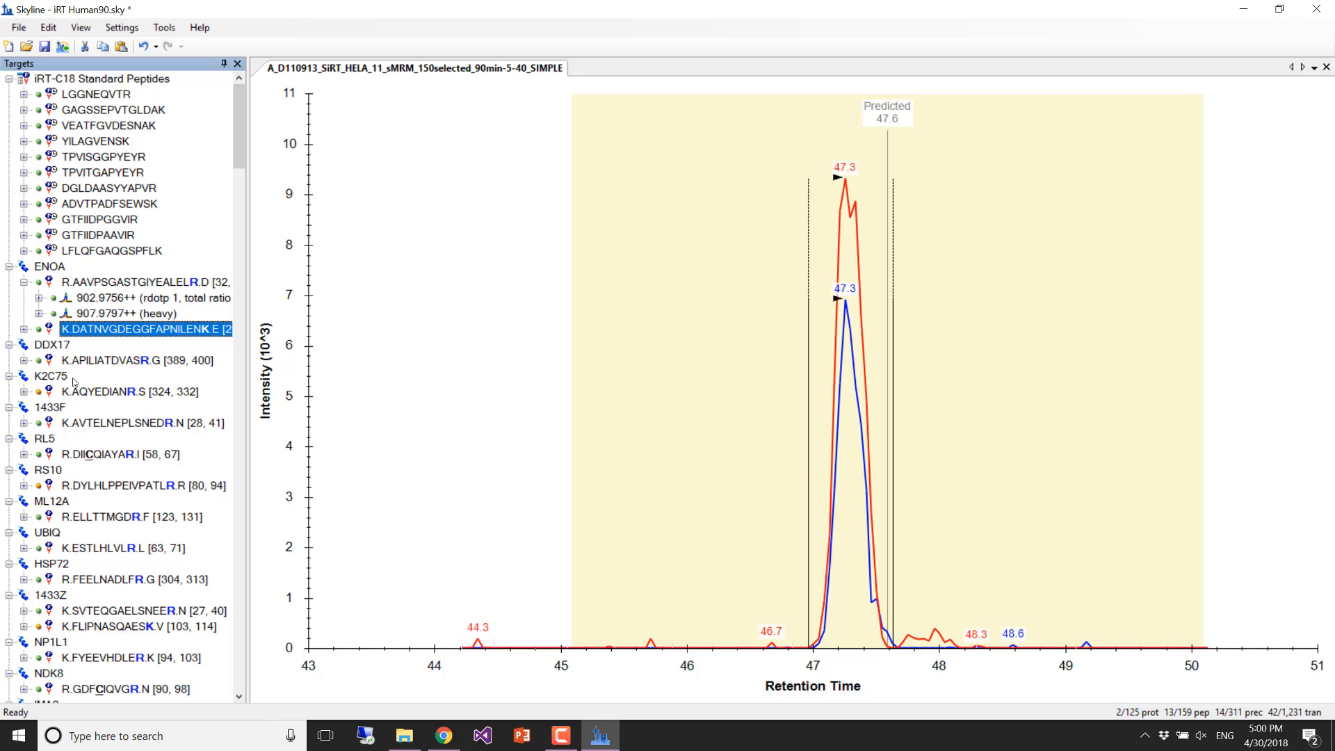
left_click(111, 363)
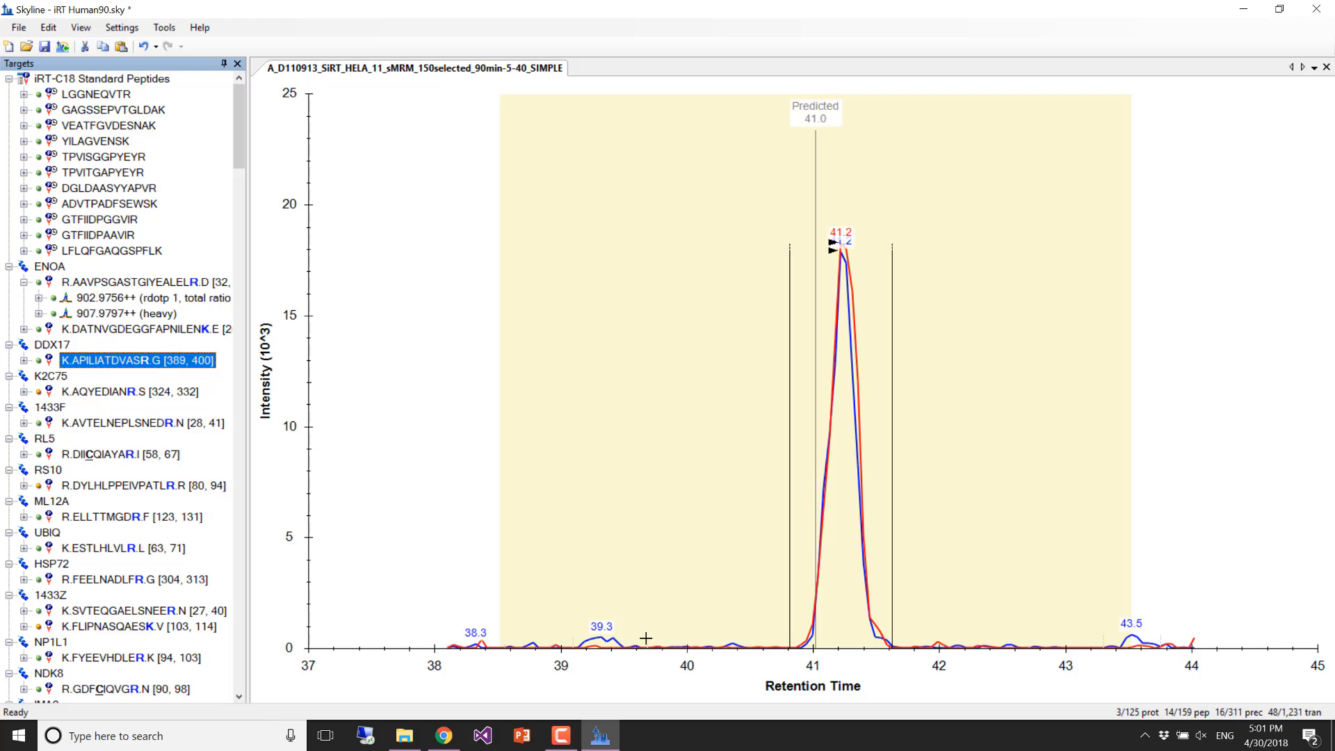
left_click(79, 392)
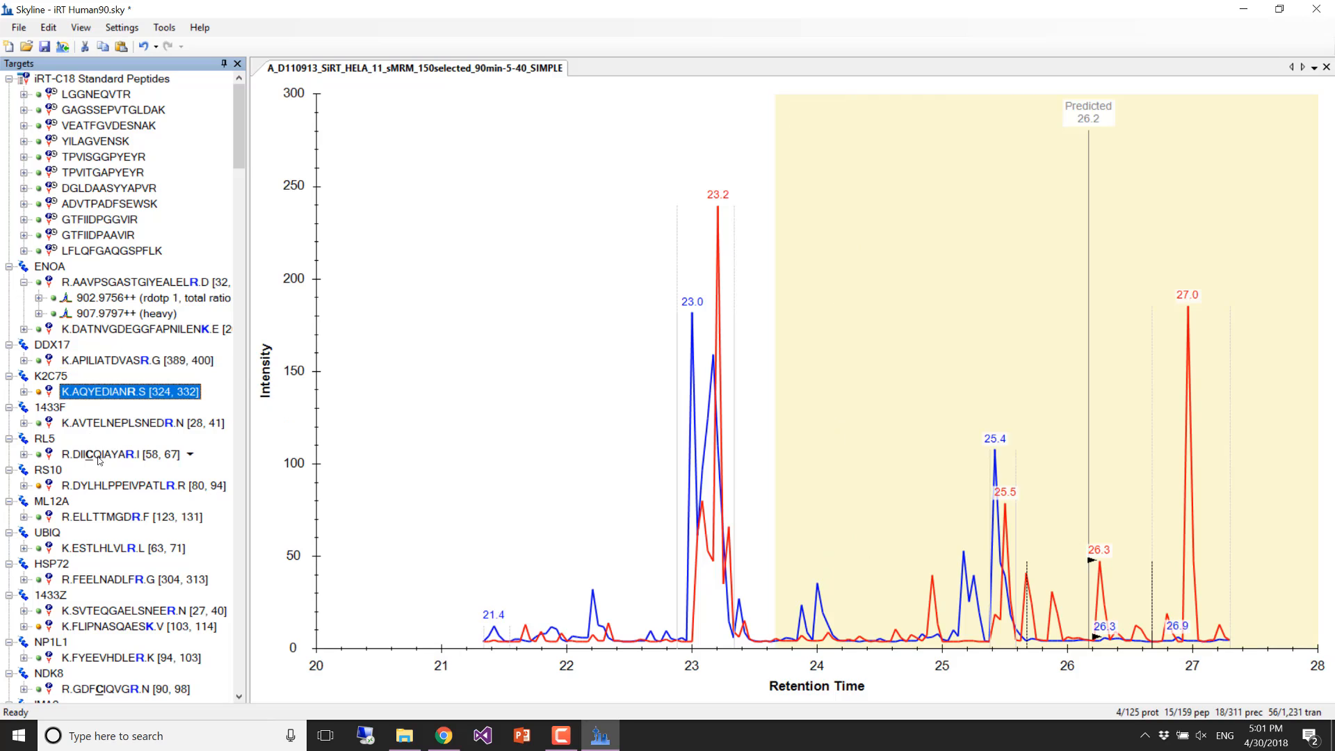
left_click(116, 424)
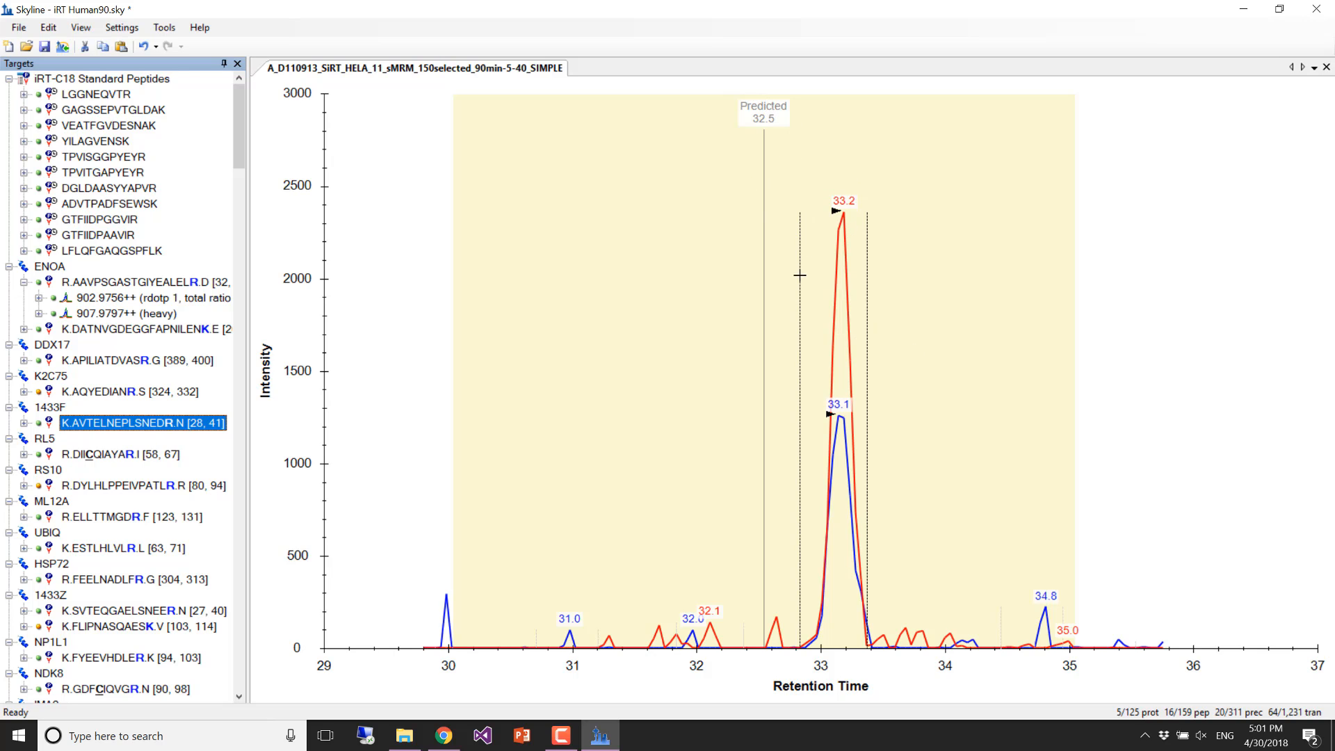
left_click(129, 455)
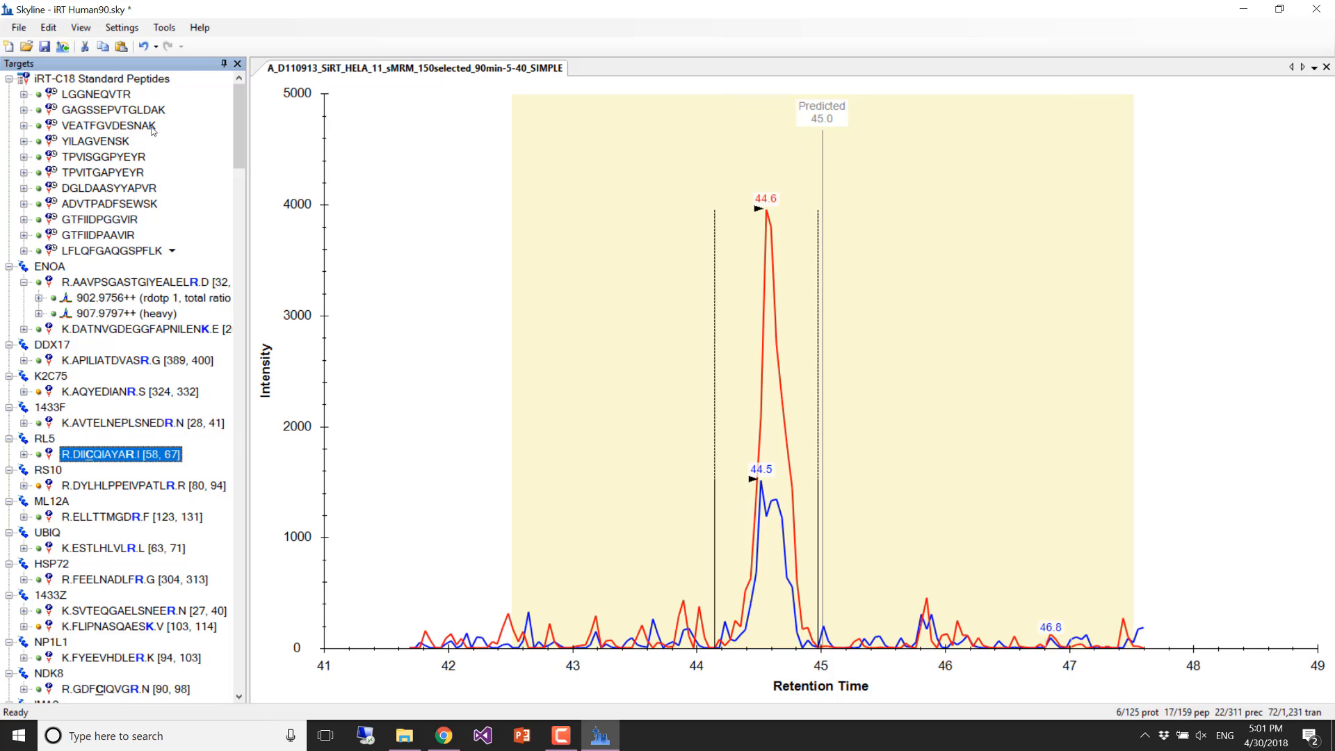
- Examine the score-to-run retention time regression for the scheduled run in an enlarged floating window, and dock the graph again
left_click(89, 29)
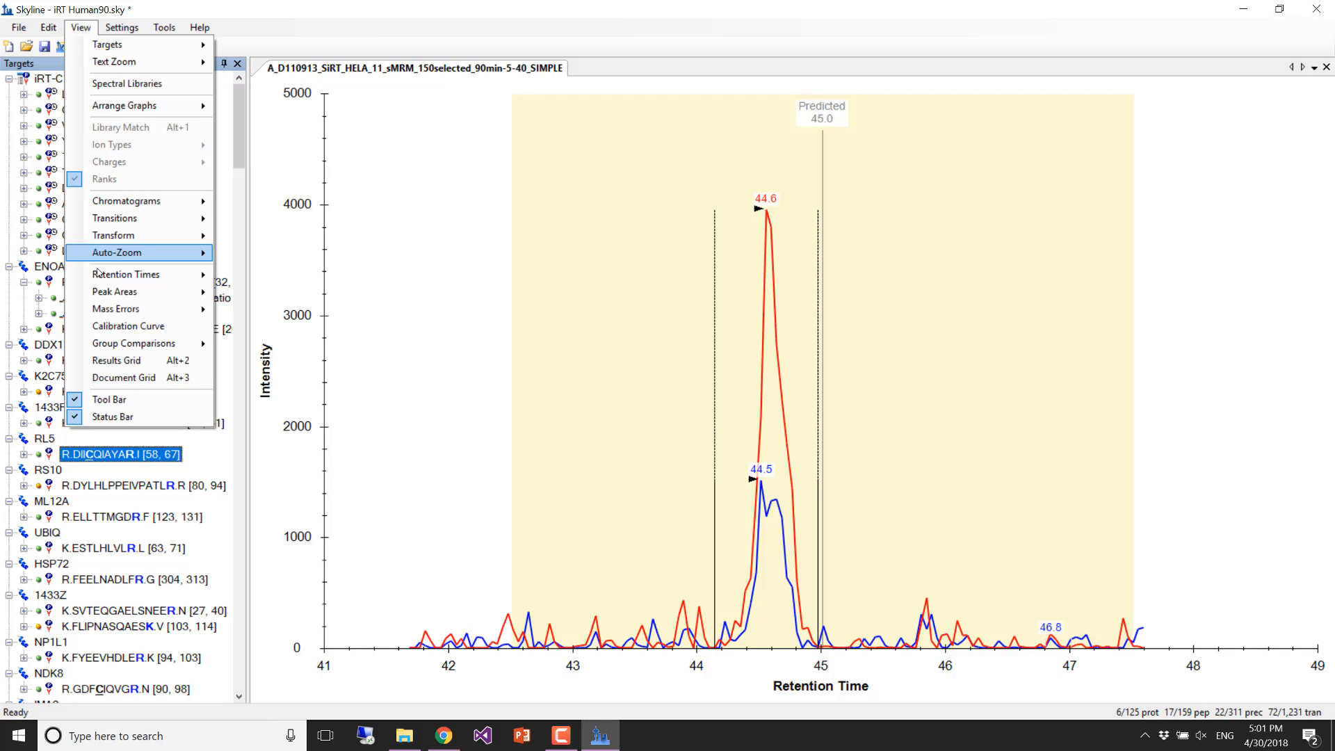
mouse_move(118, 275)
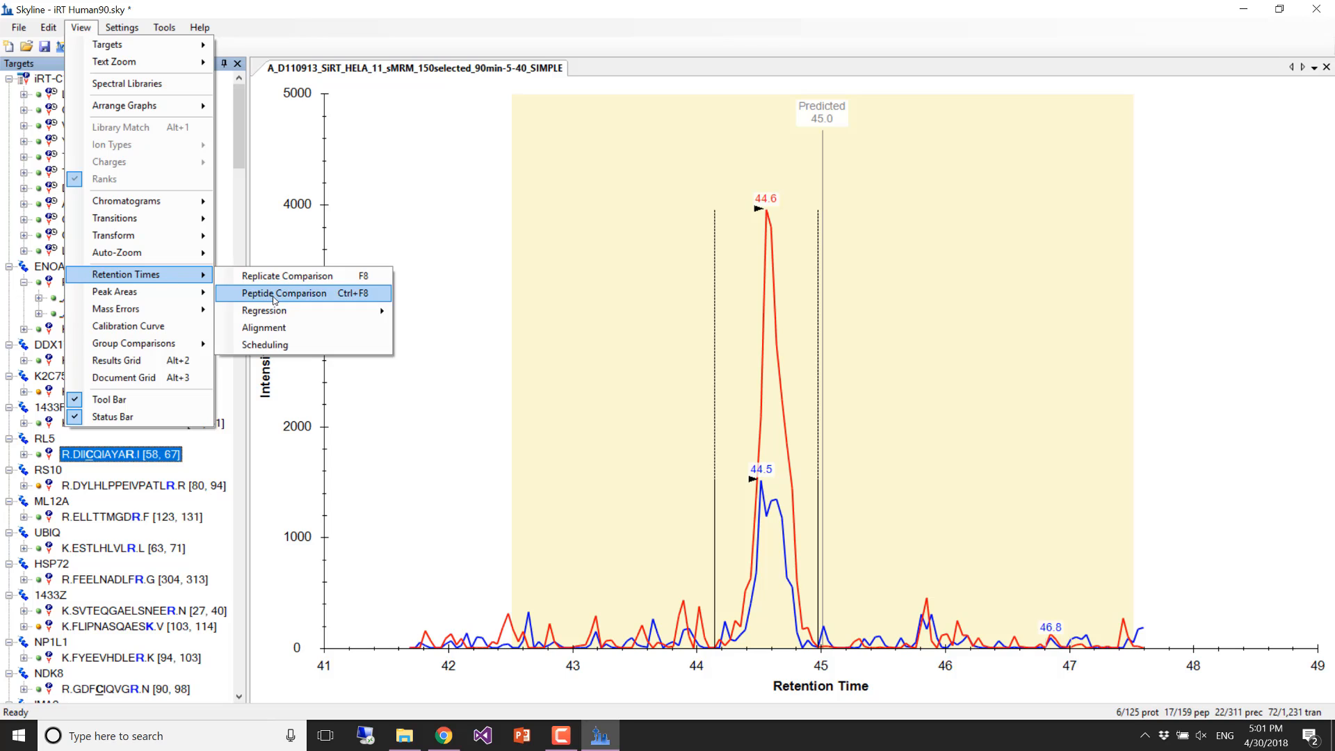
left_click(419, 315)
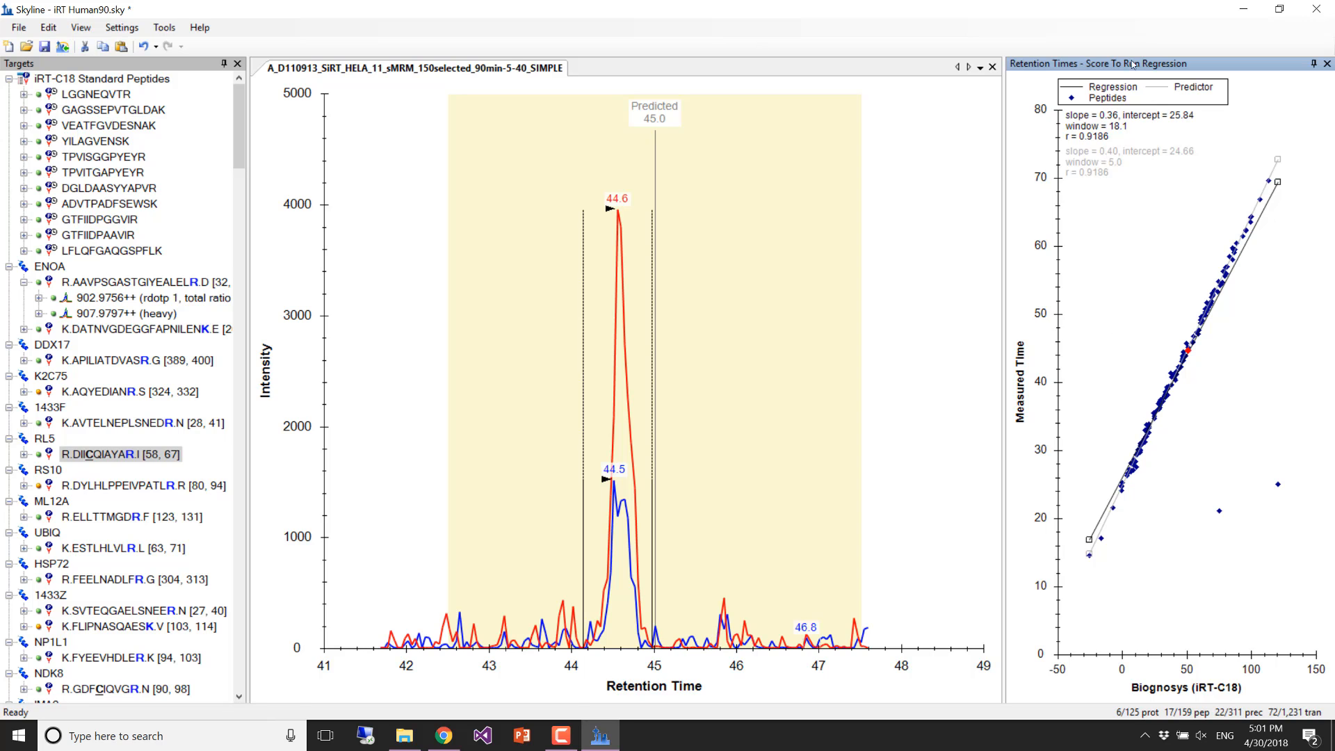
left_click_drag(1133, 64, 181, 151)
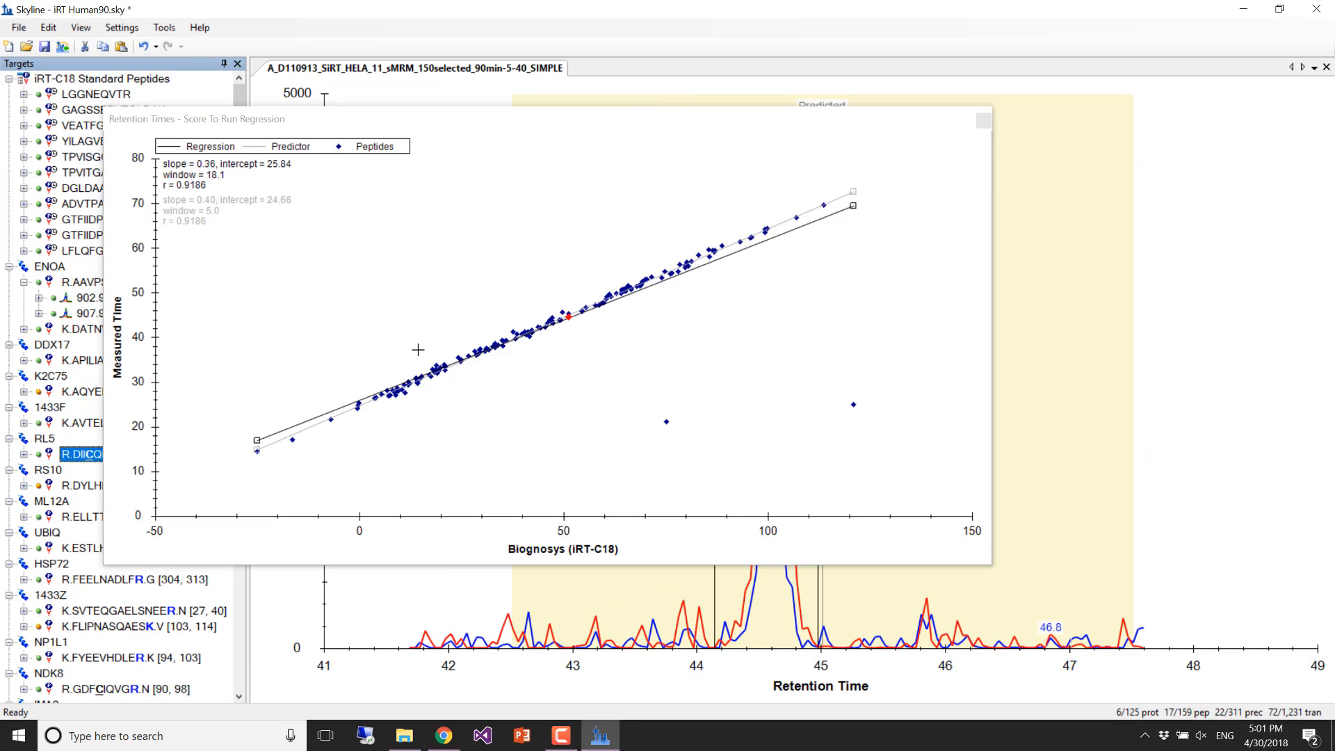
left_click(985, 568)
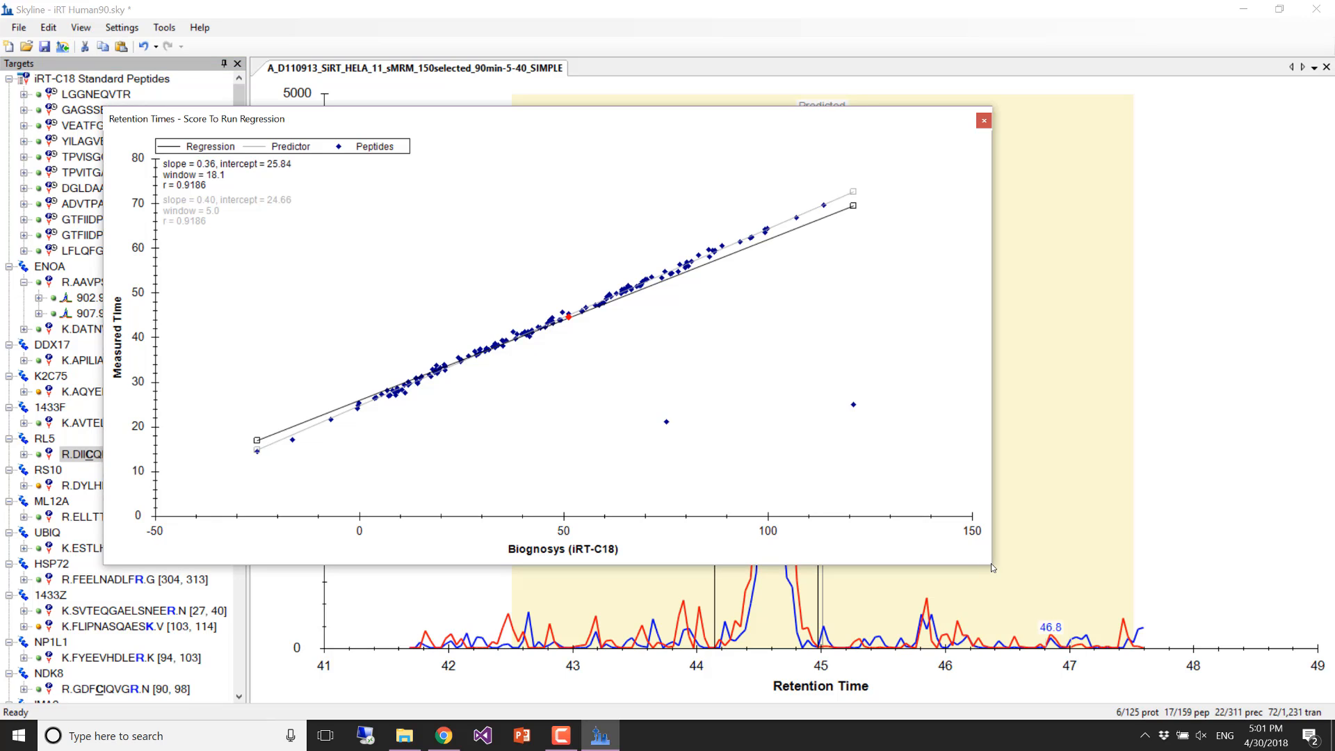
left_click_drag(991, 563, 1299, 644)
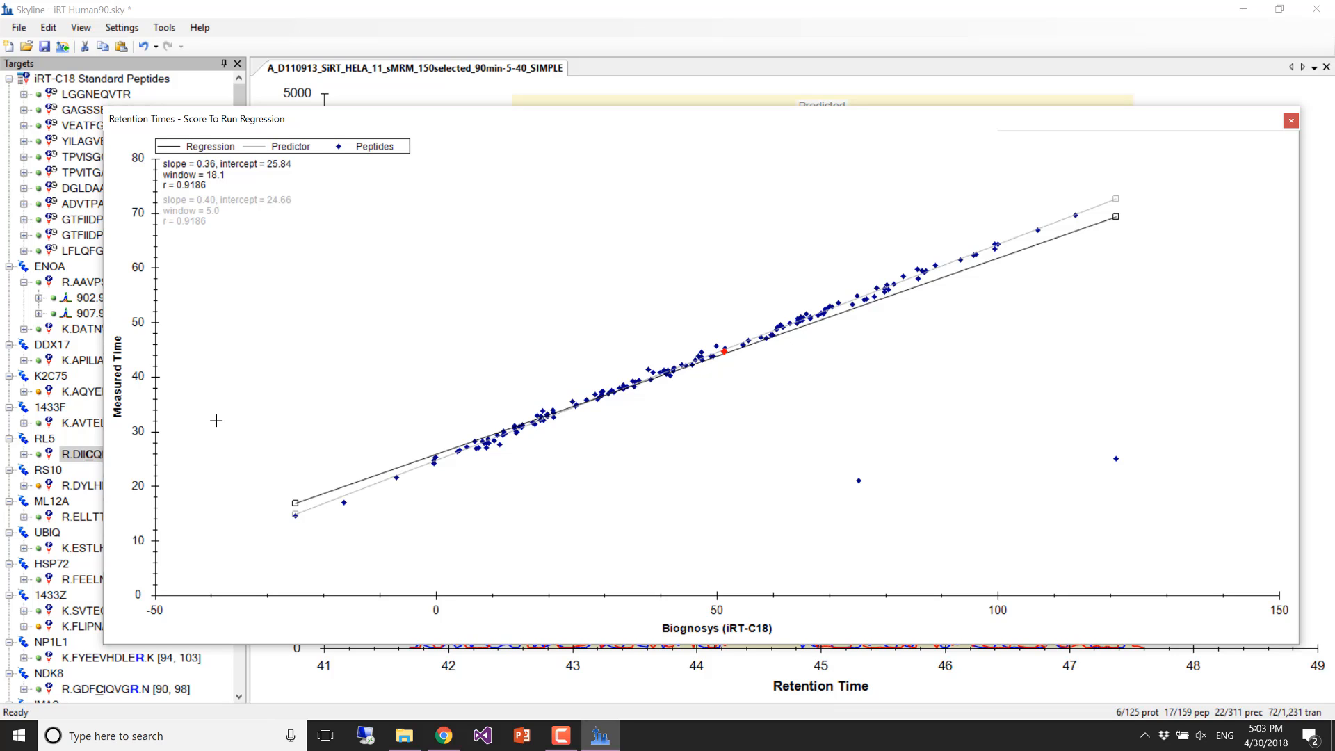
key("alt+Tab")
key("alt+Tab")
double_click(1243, 122)
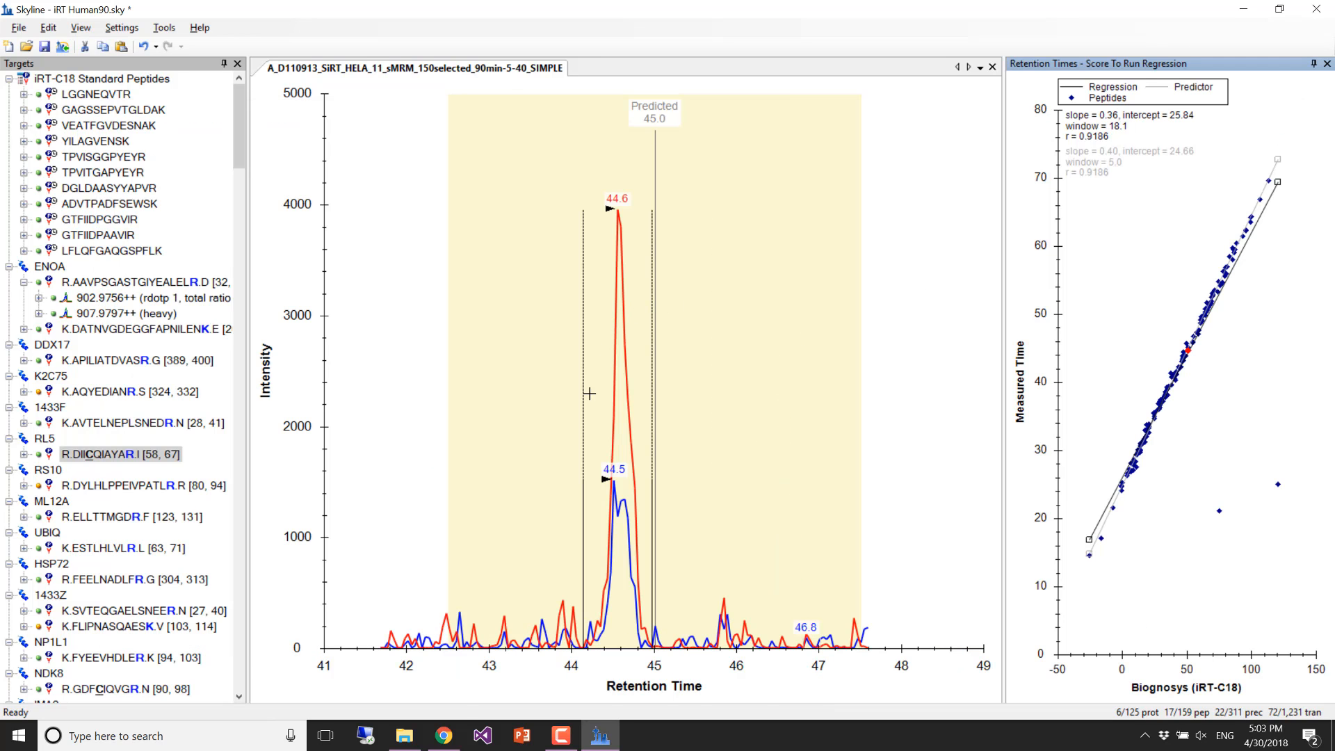